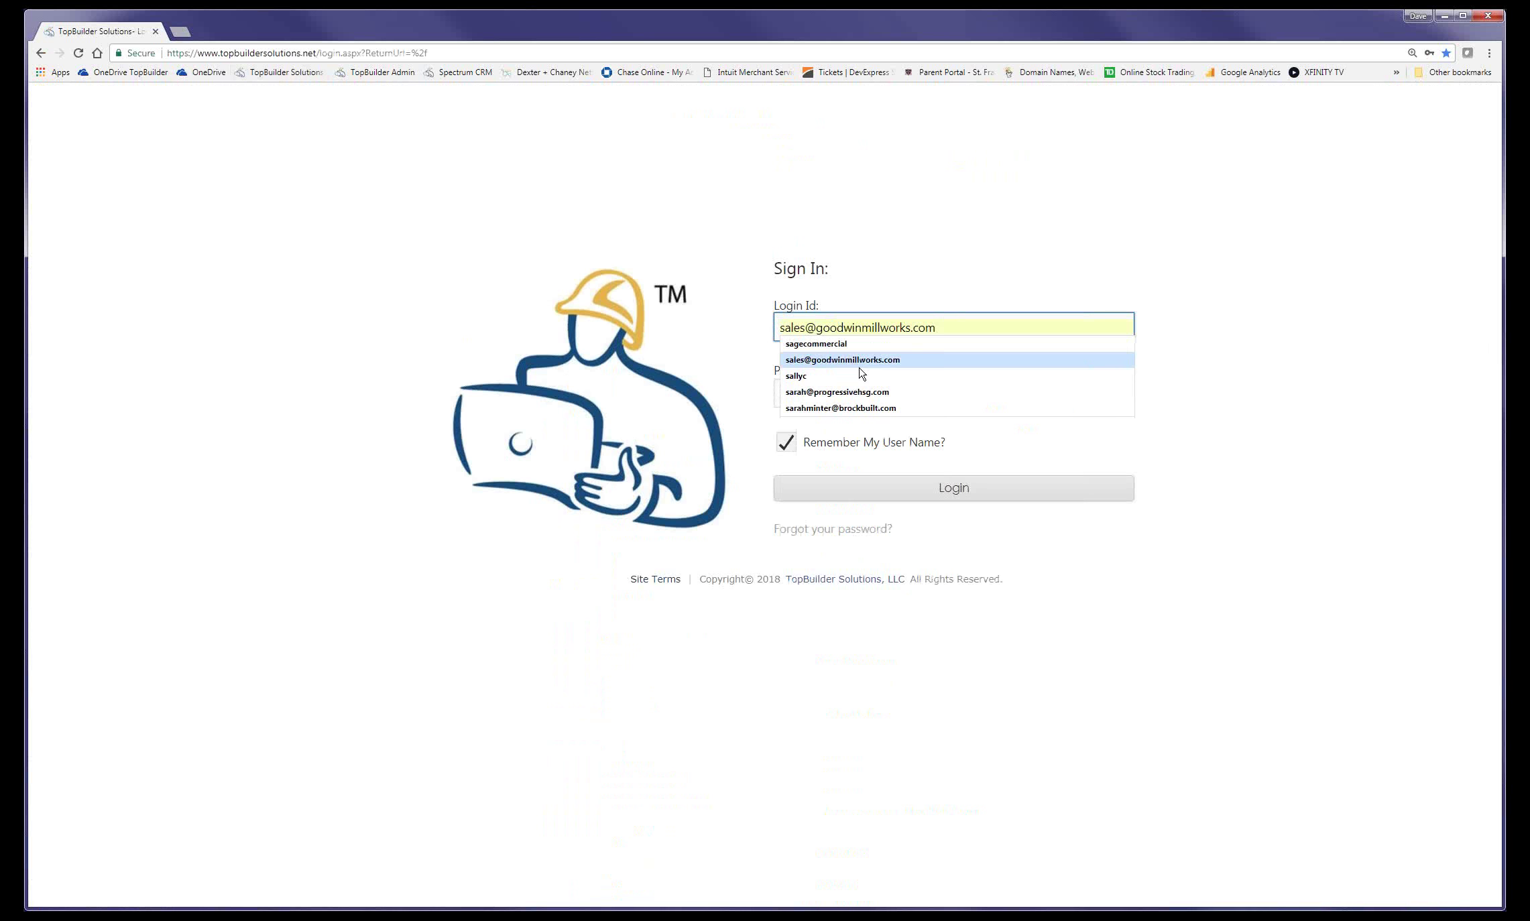
- Sign in with the saved Sage commercial login ID and its stored account password
left_click(861, 344)
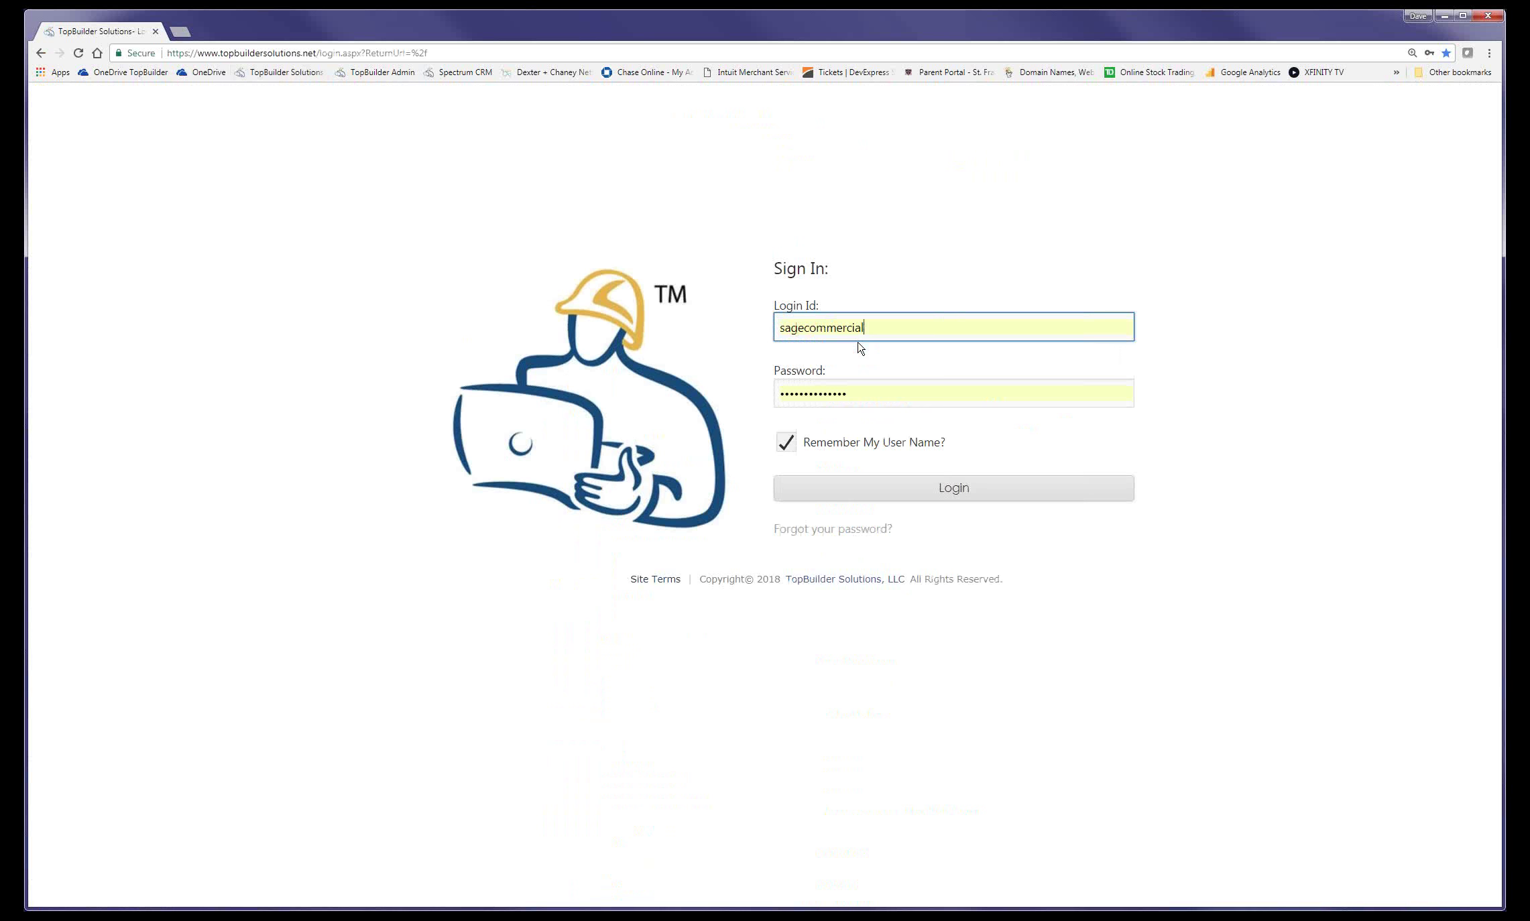
left_click(916, 477)
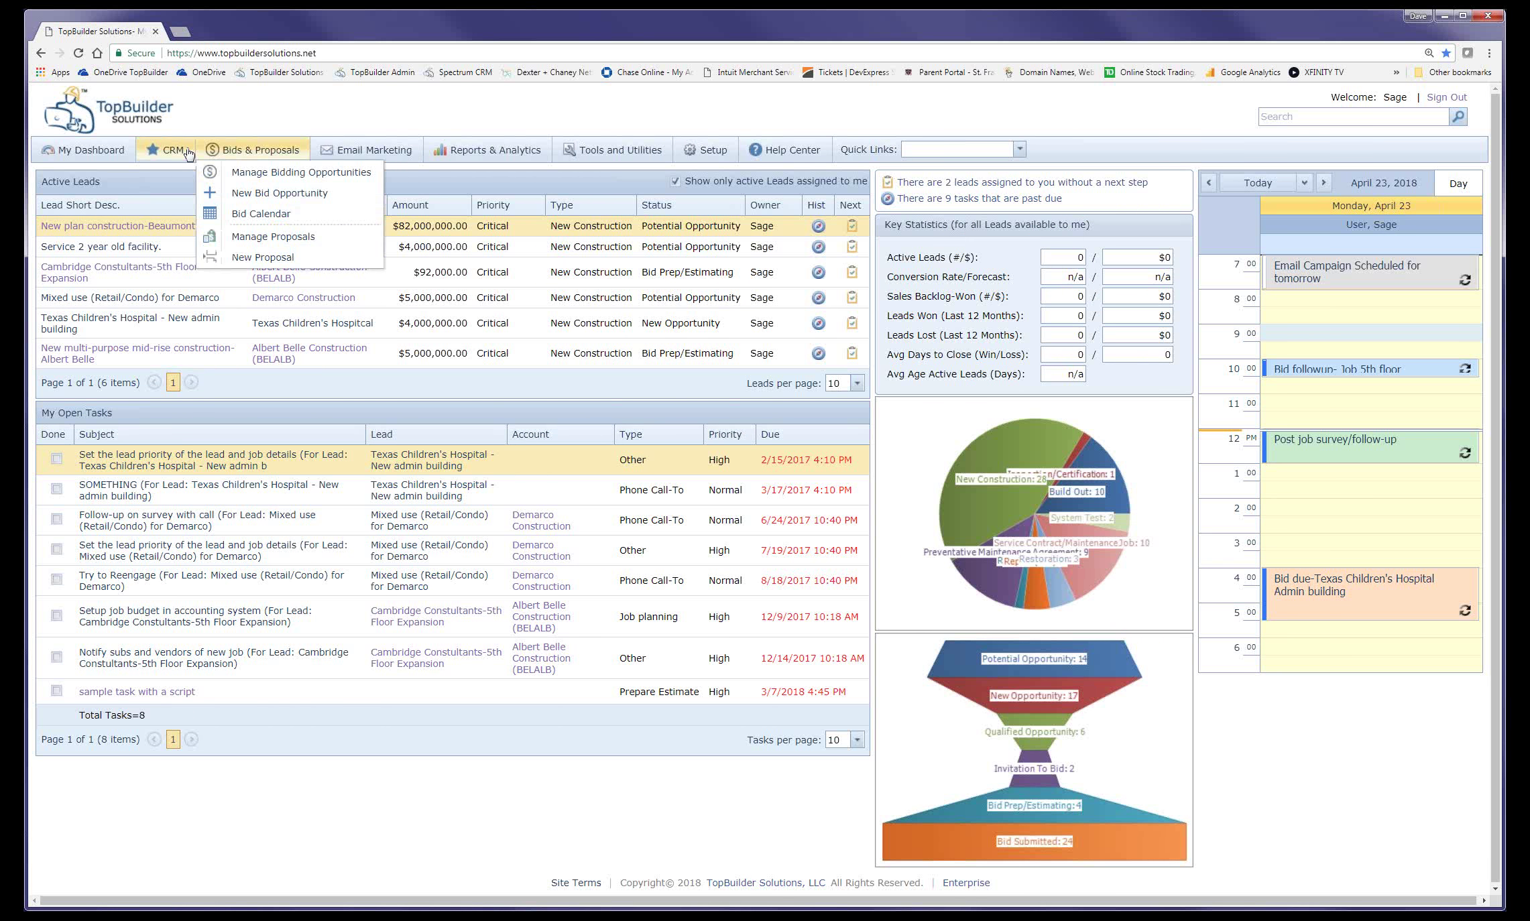
- View the Bid Calendar from a start date of 2/1/2018, showing only dates with a bid due, and close it
mouse_move(205, 156)
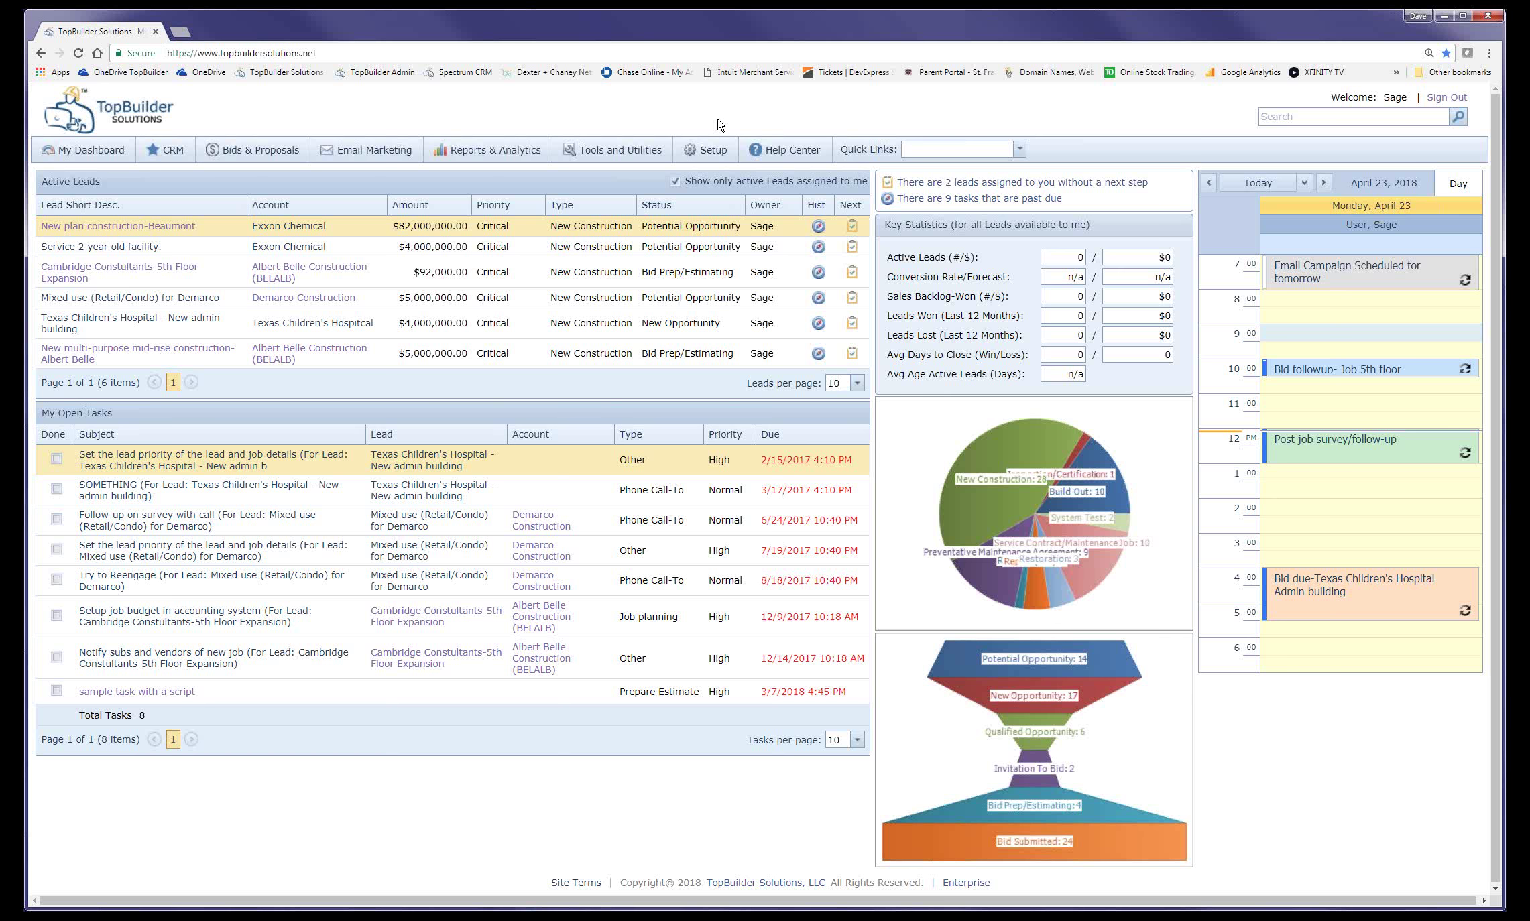
mouse_move(252, 149)
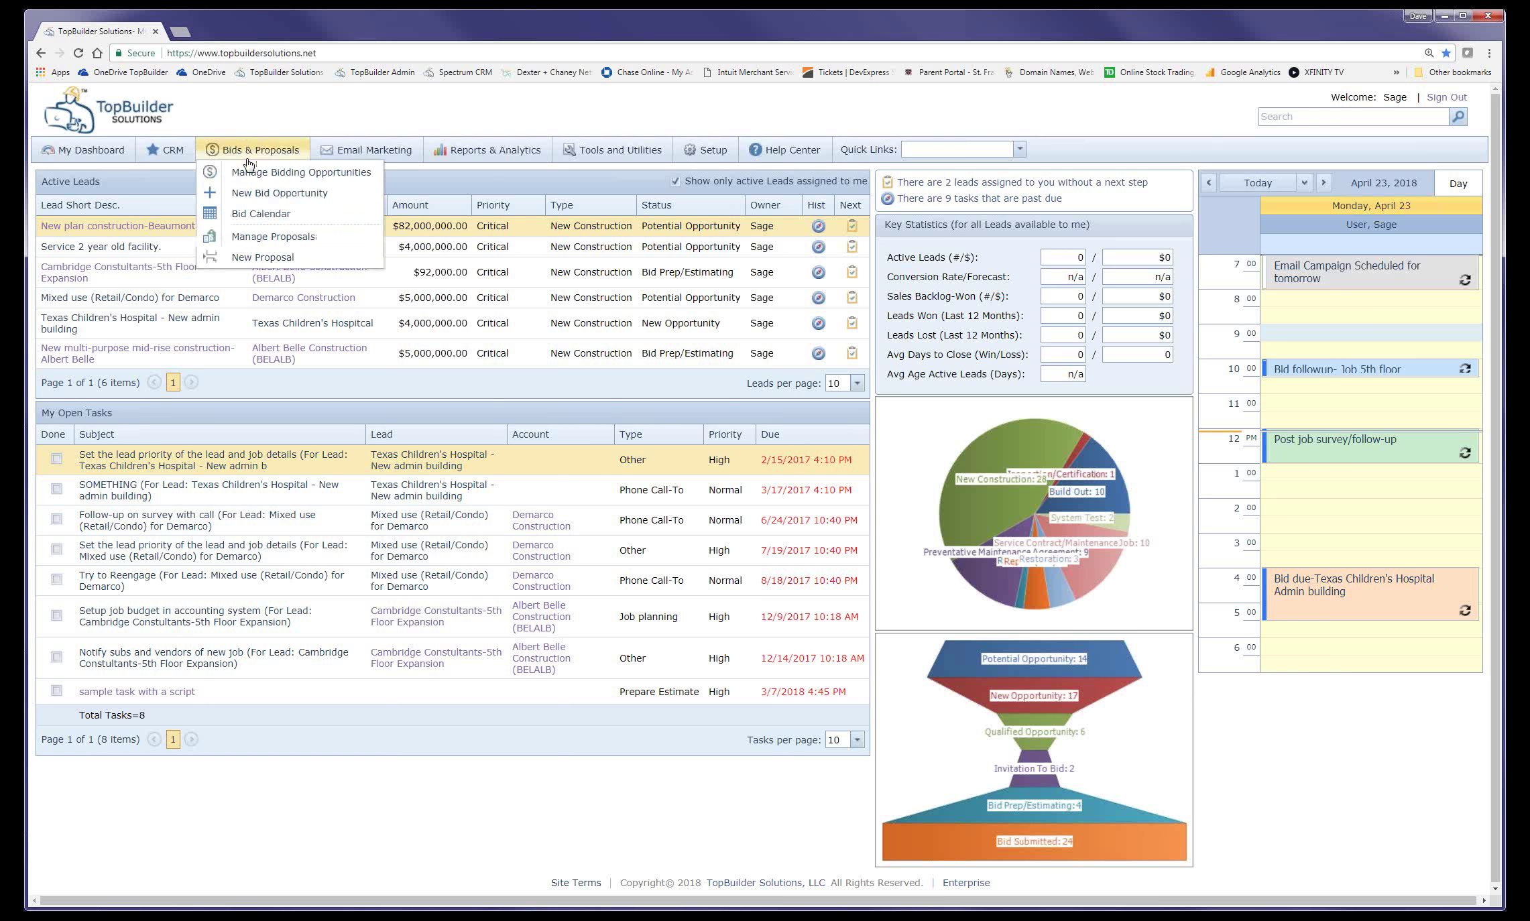
left_click(258, 221)
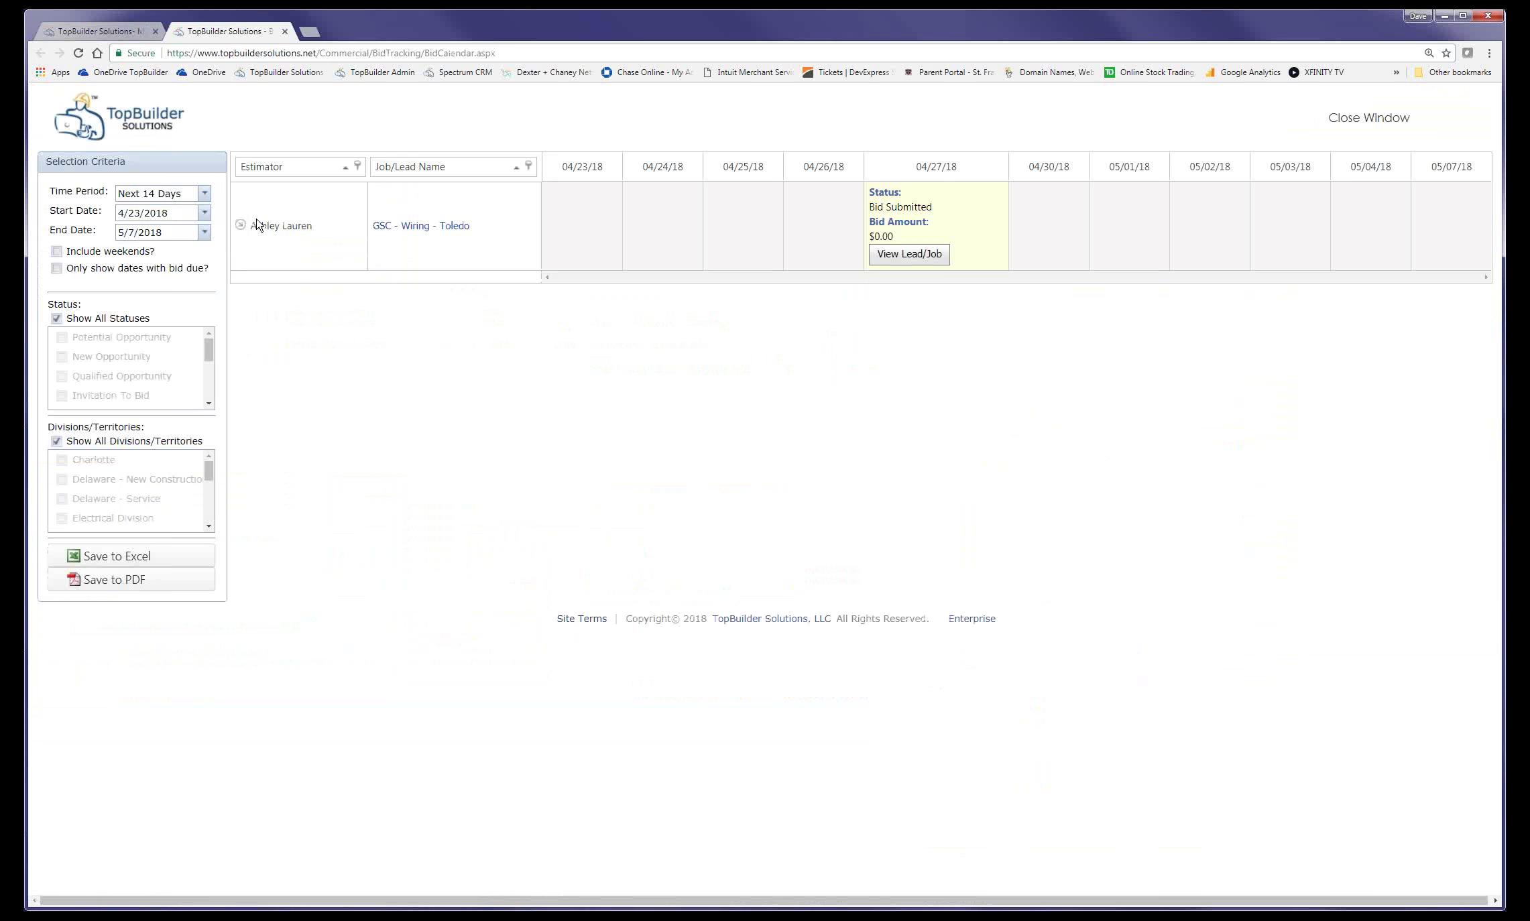
left_click(204, 212)
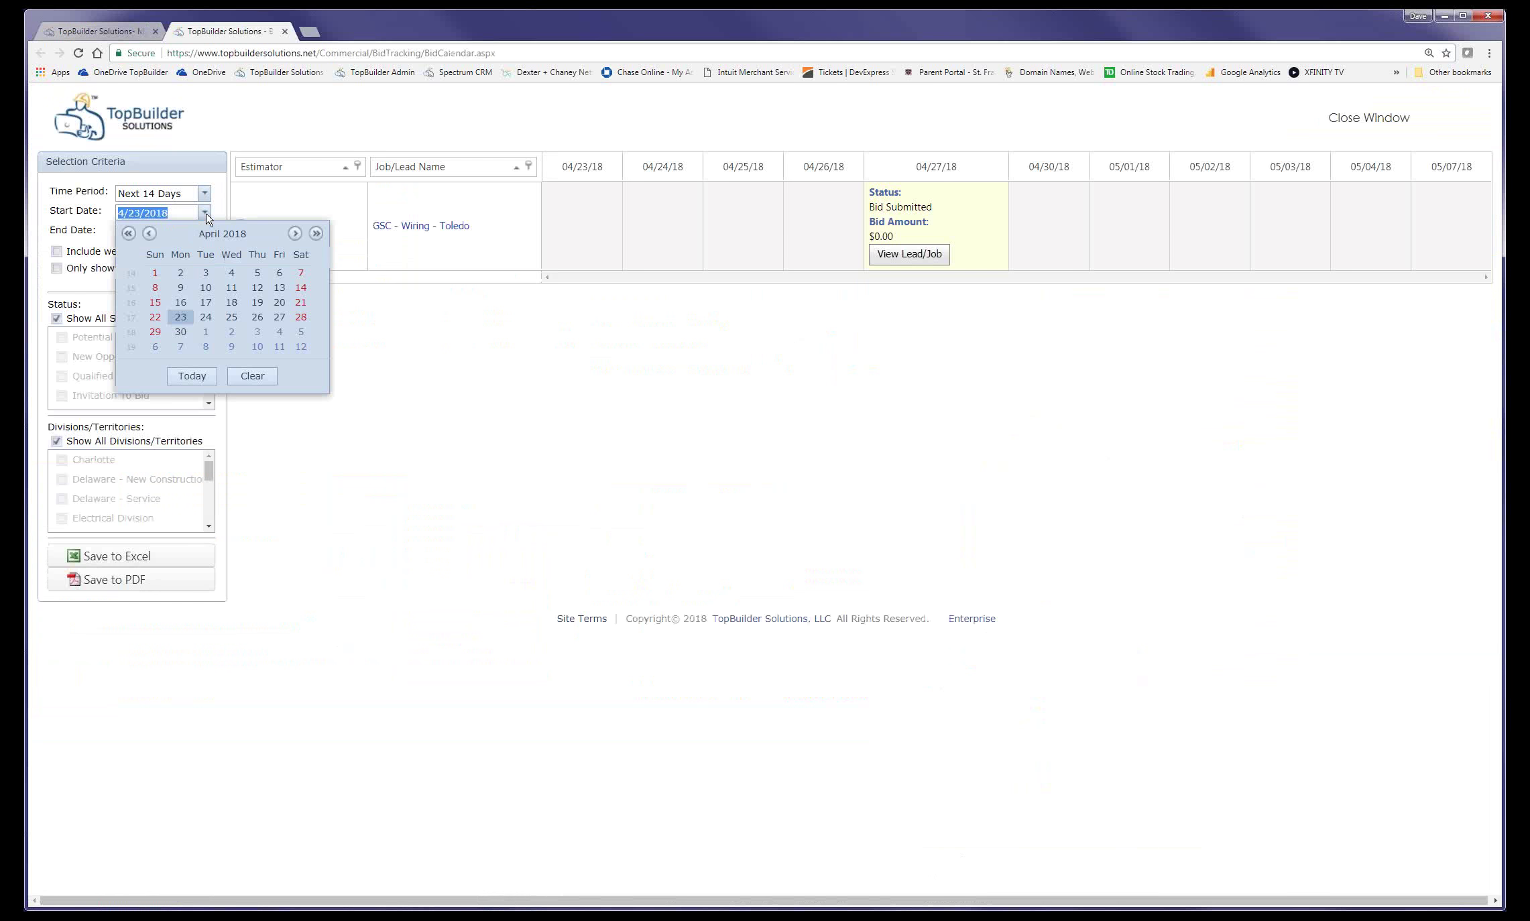
double_click(149, 234)
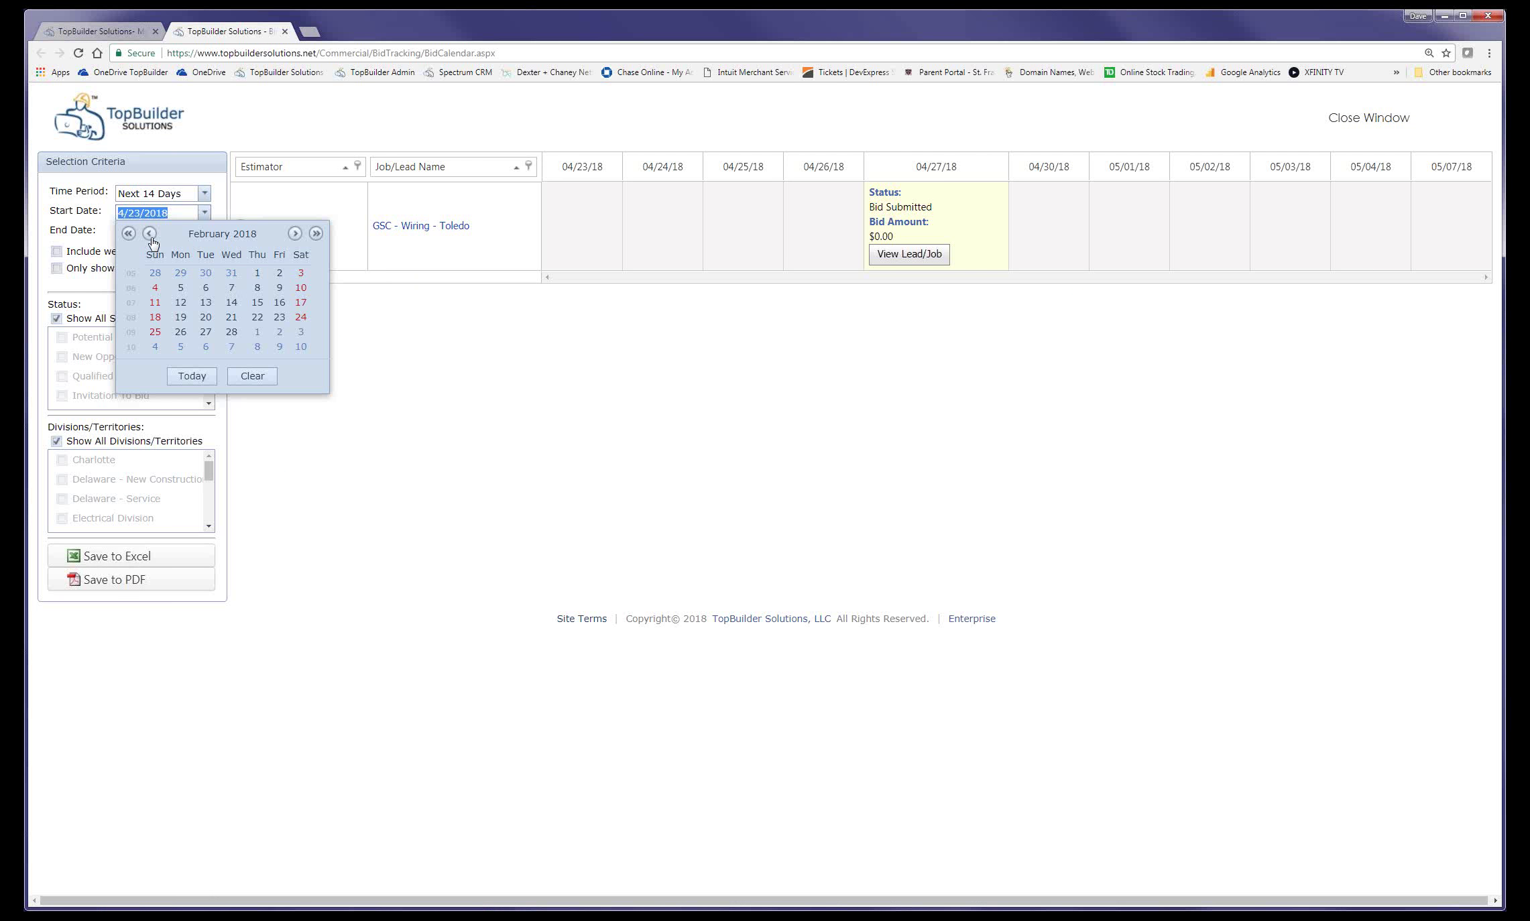
left_click(258, 278)
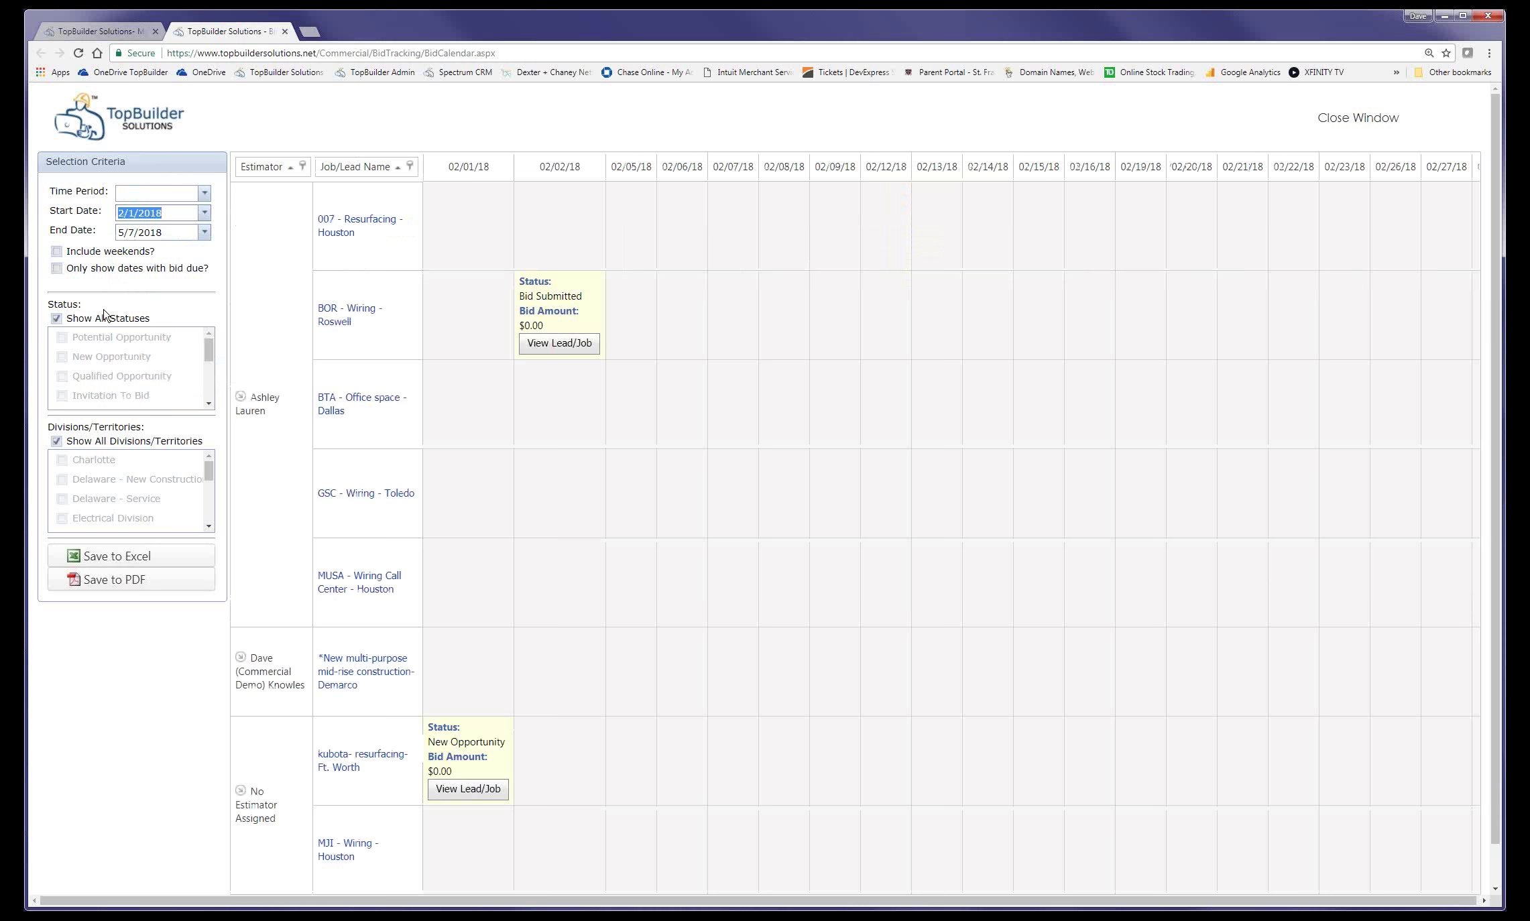
left_click(56, 268)
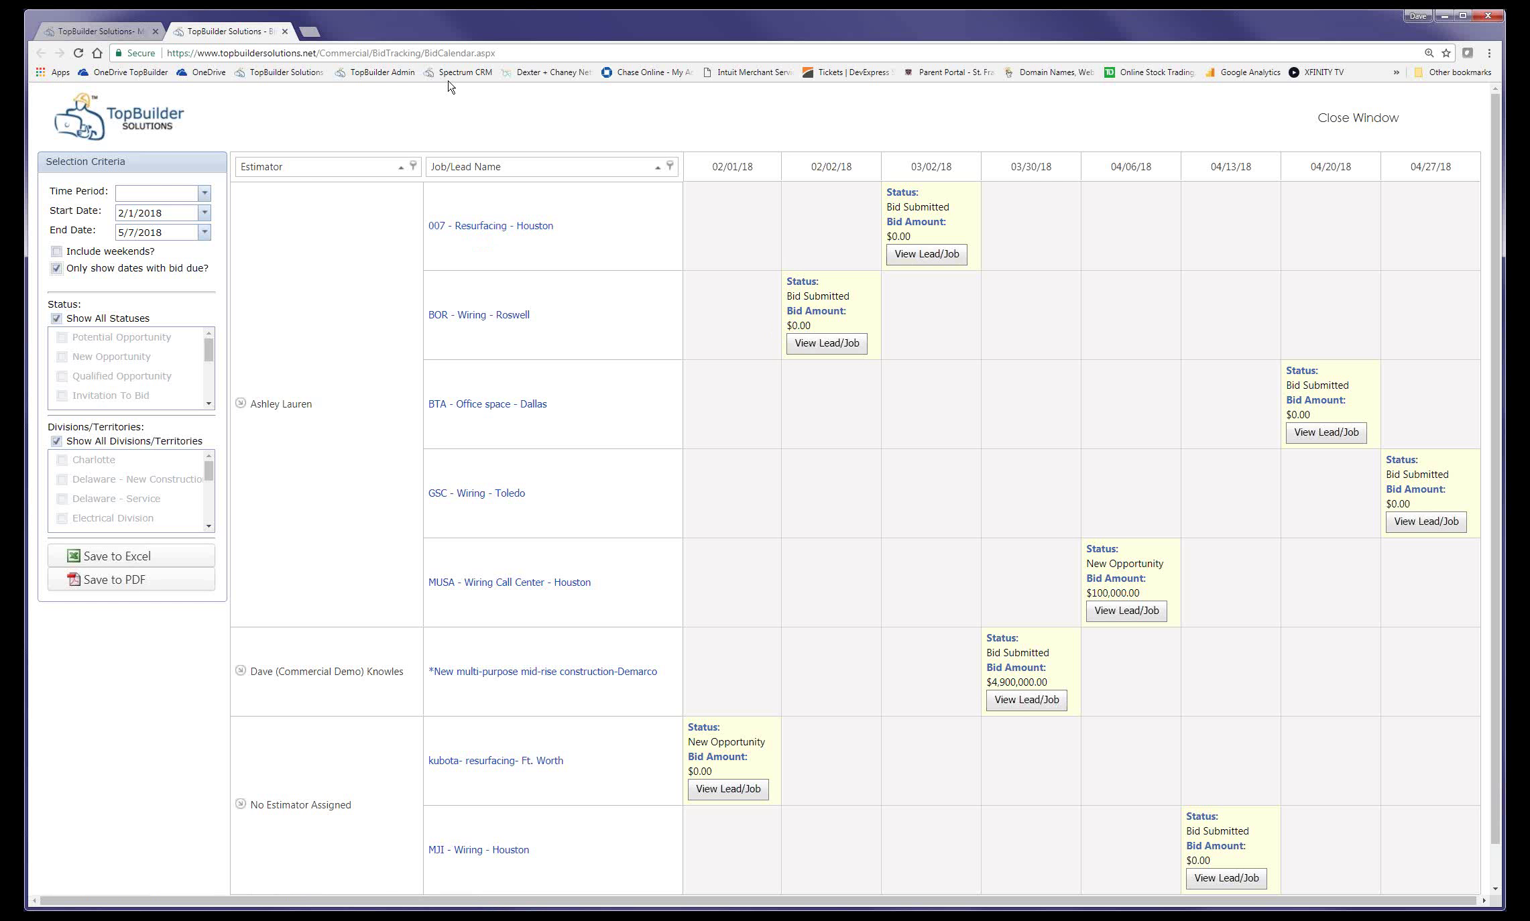
left_click(284, 32)
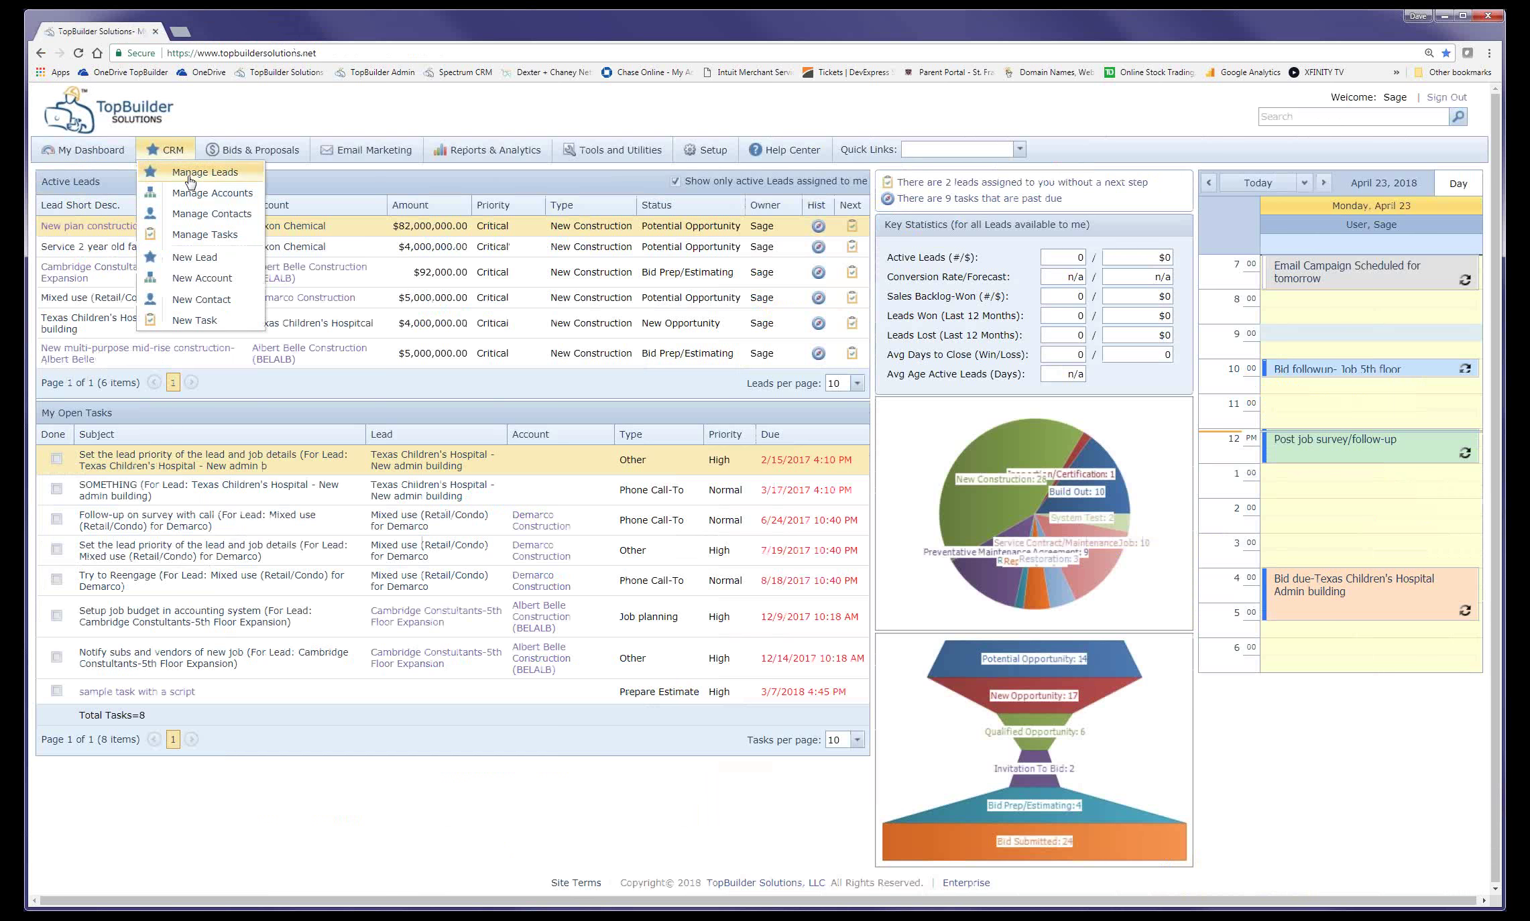
- List the CRM leads, limited to active leads only, with the keyword search cleared
left_click(190, 179)
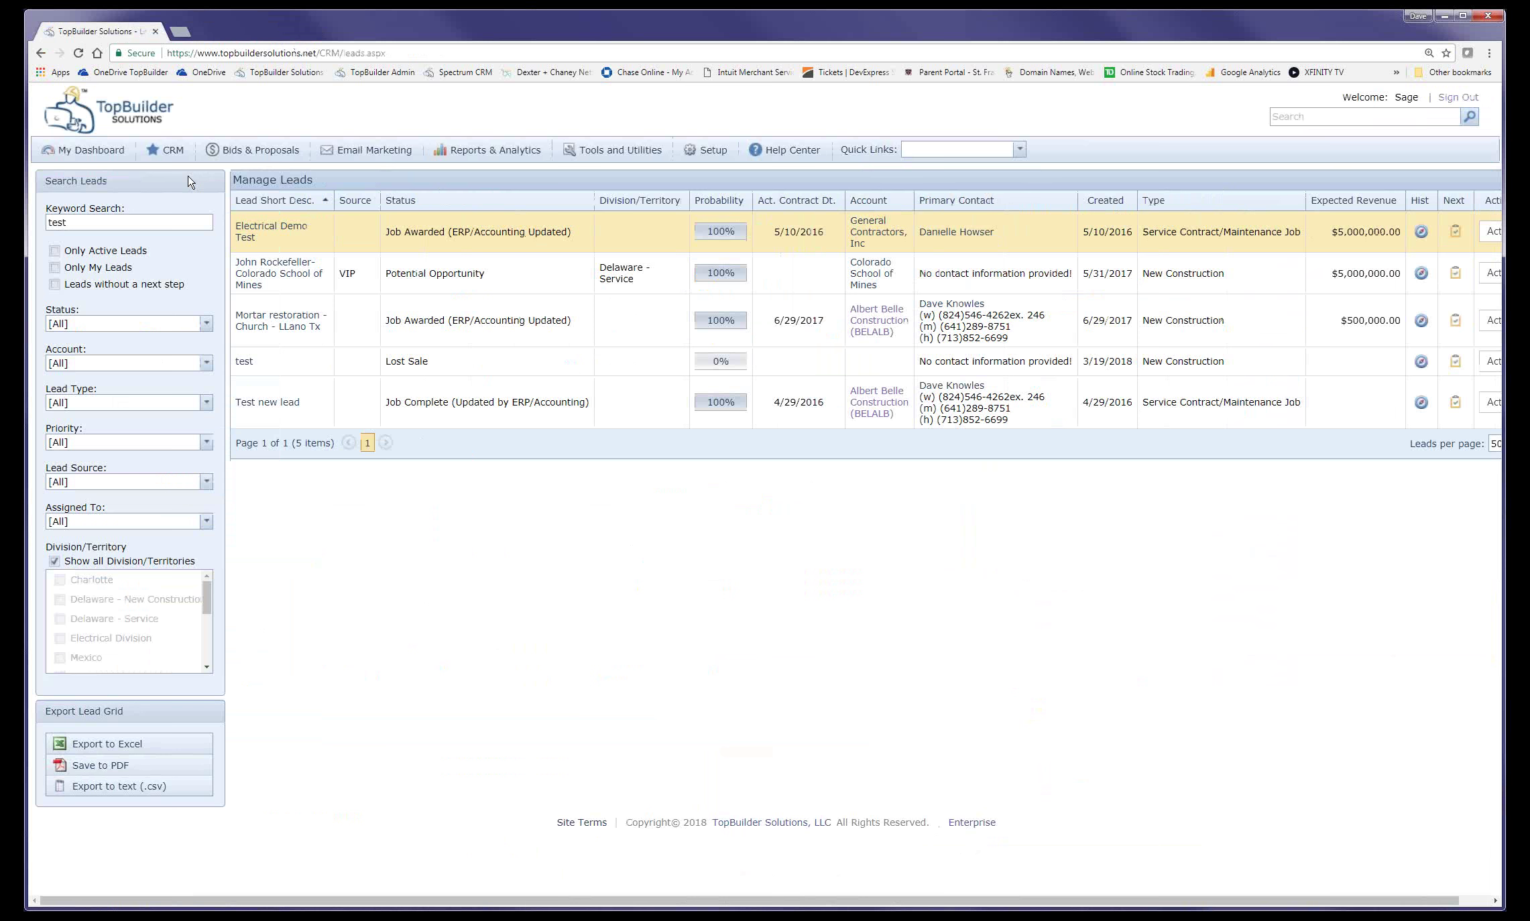
double_click(104, 225)
left_click(54, 251)
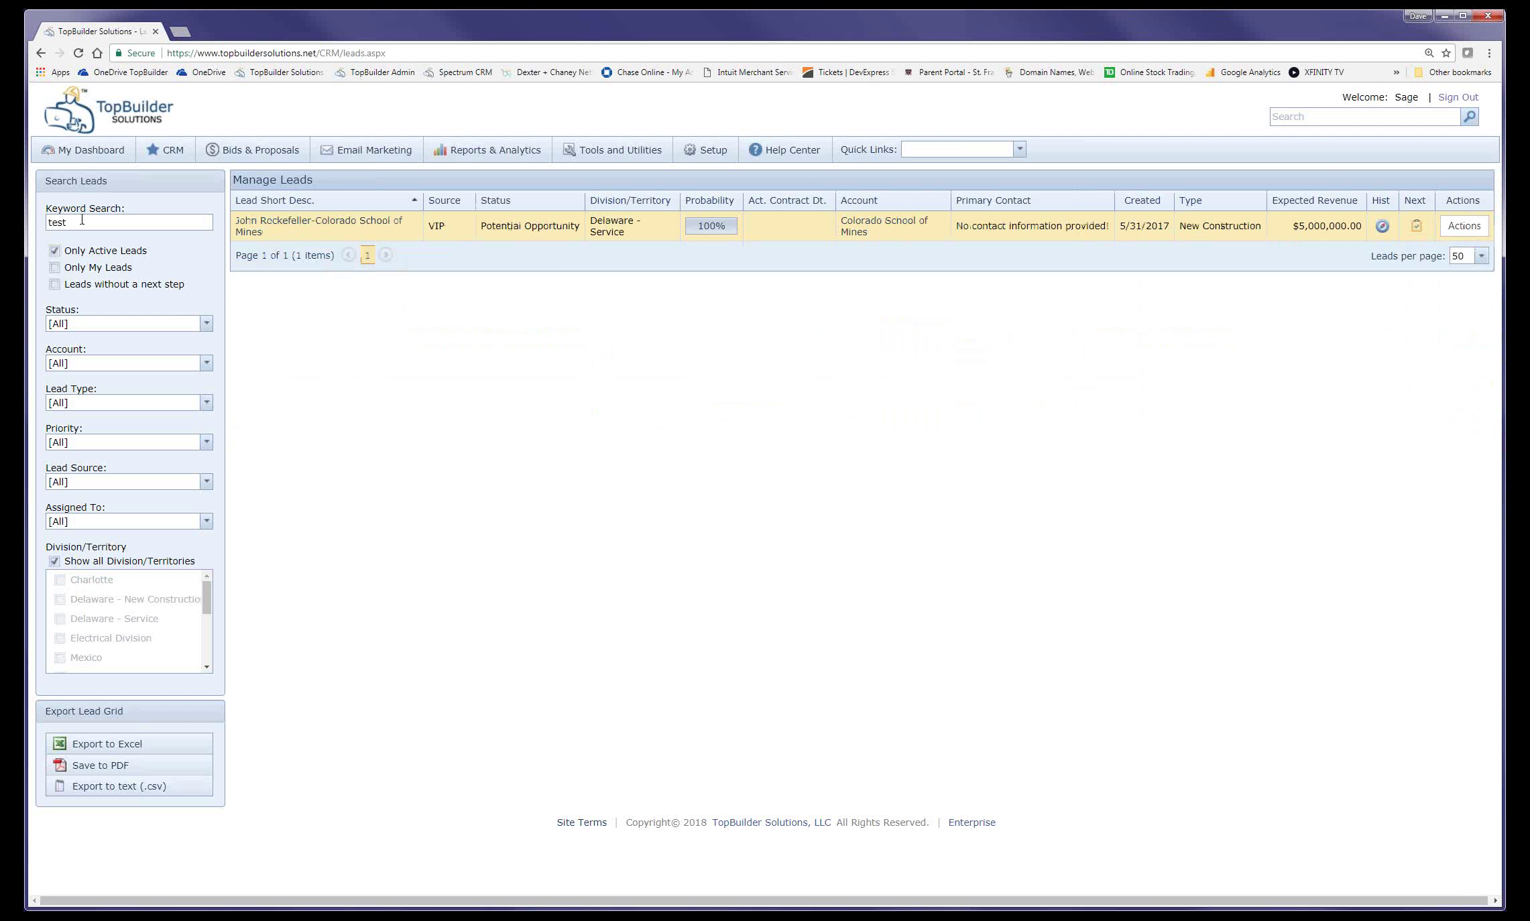
key("BackSpace")
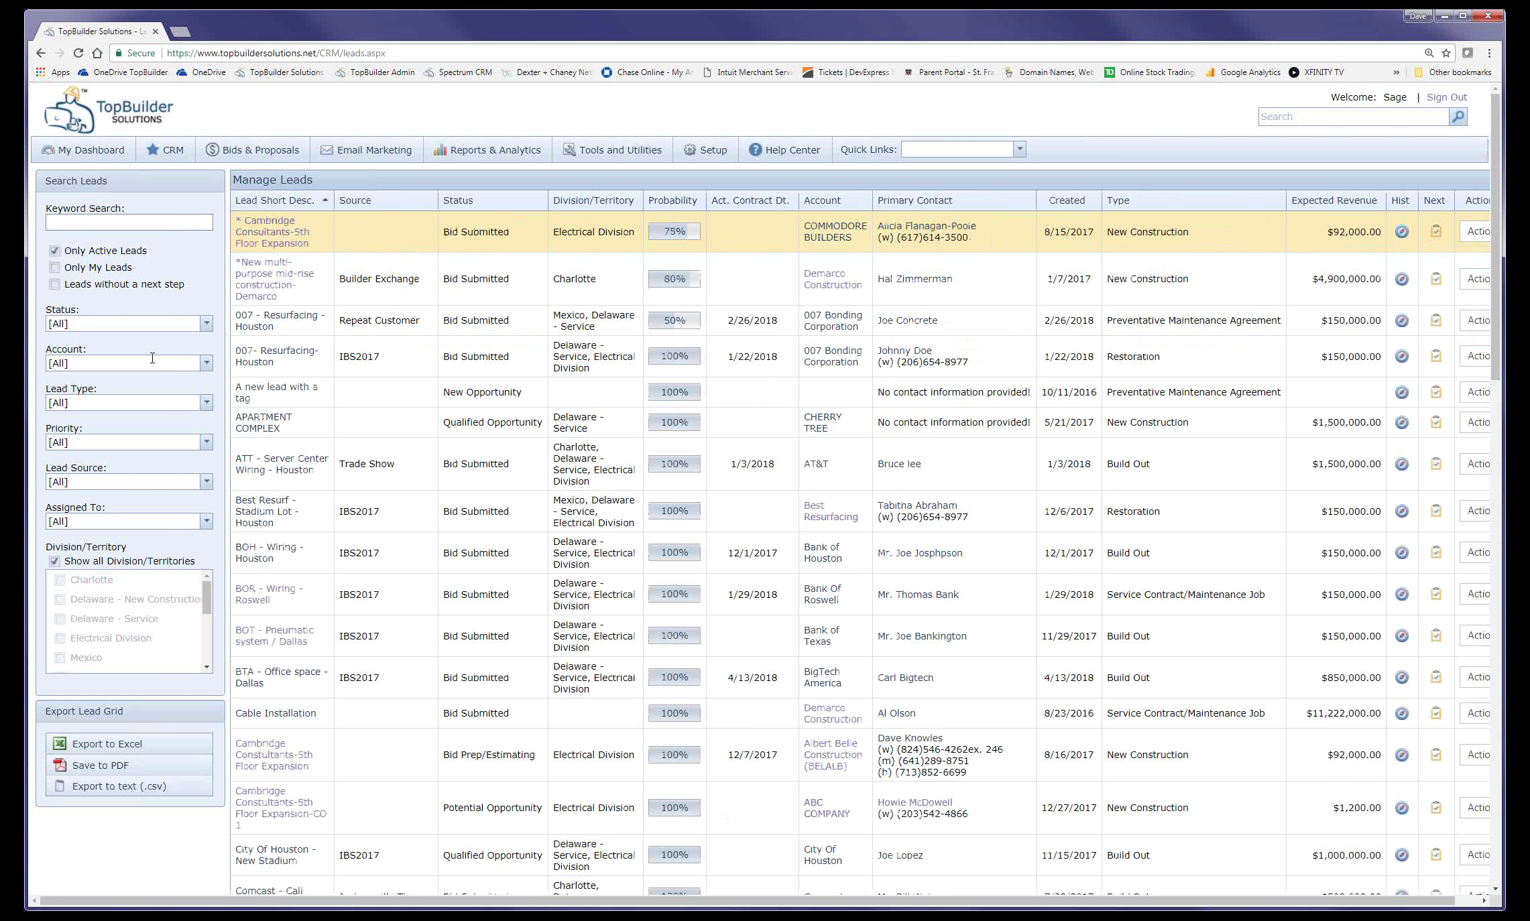
- List all active CRM accounts by clearing the keyword search, and look through the account type options
mouse_move(160, 154)
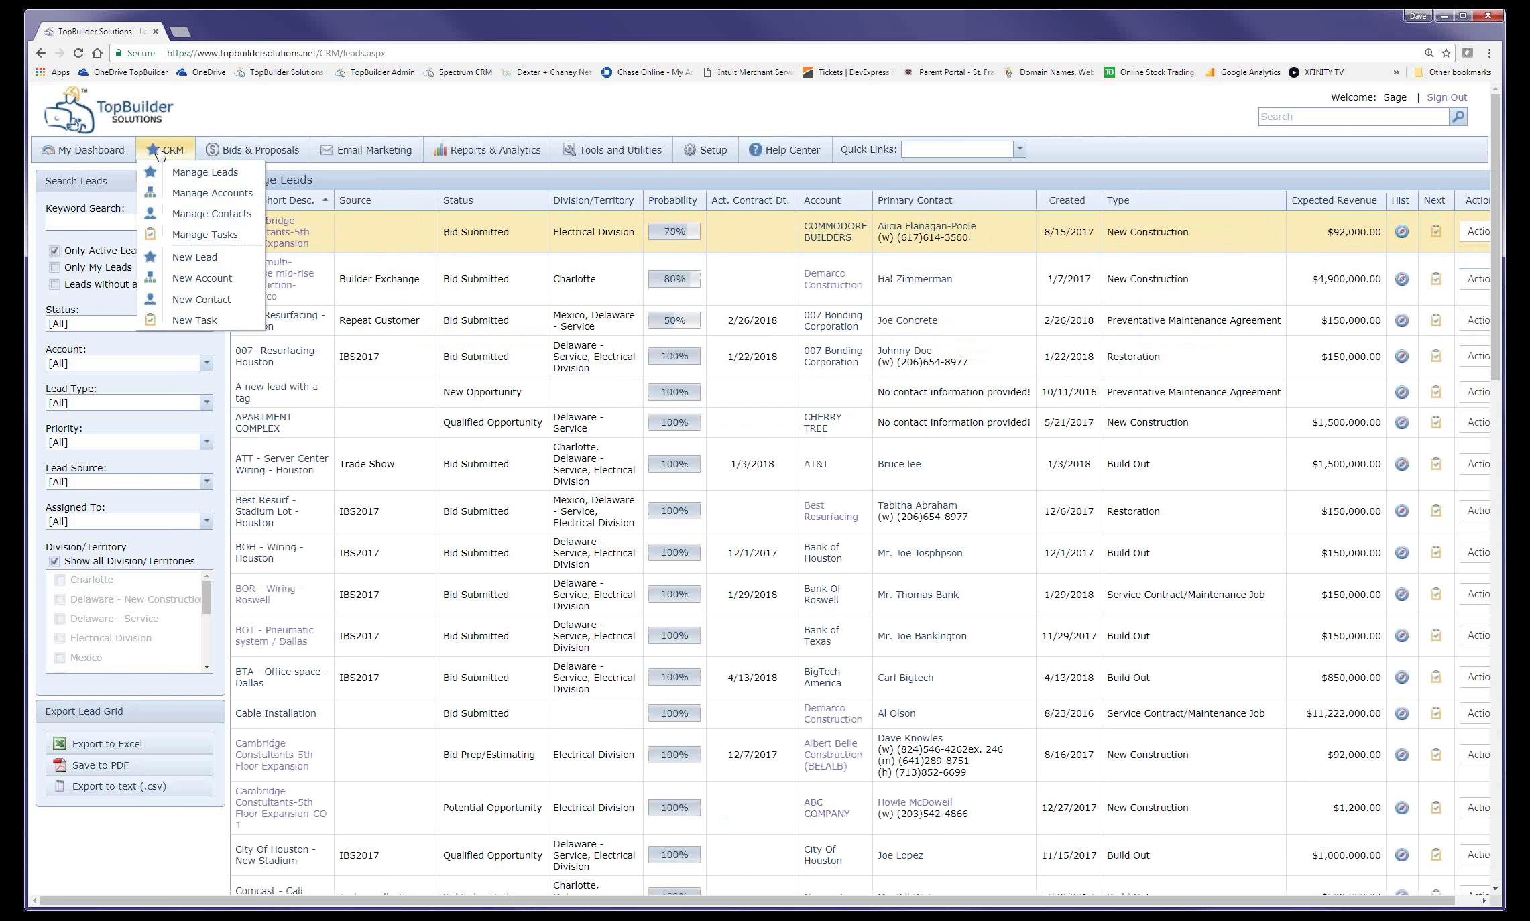
left_click(173, 205)
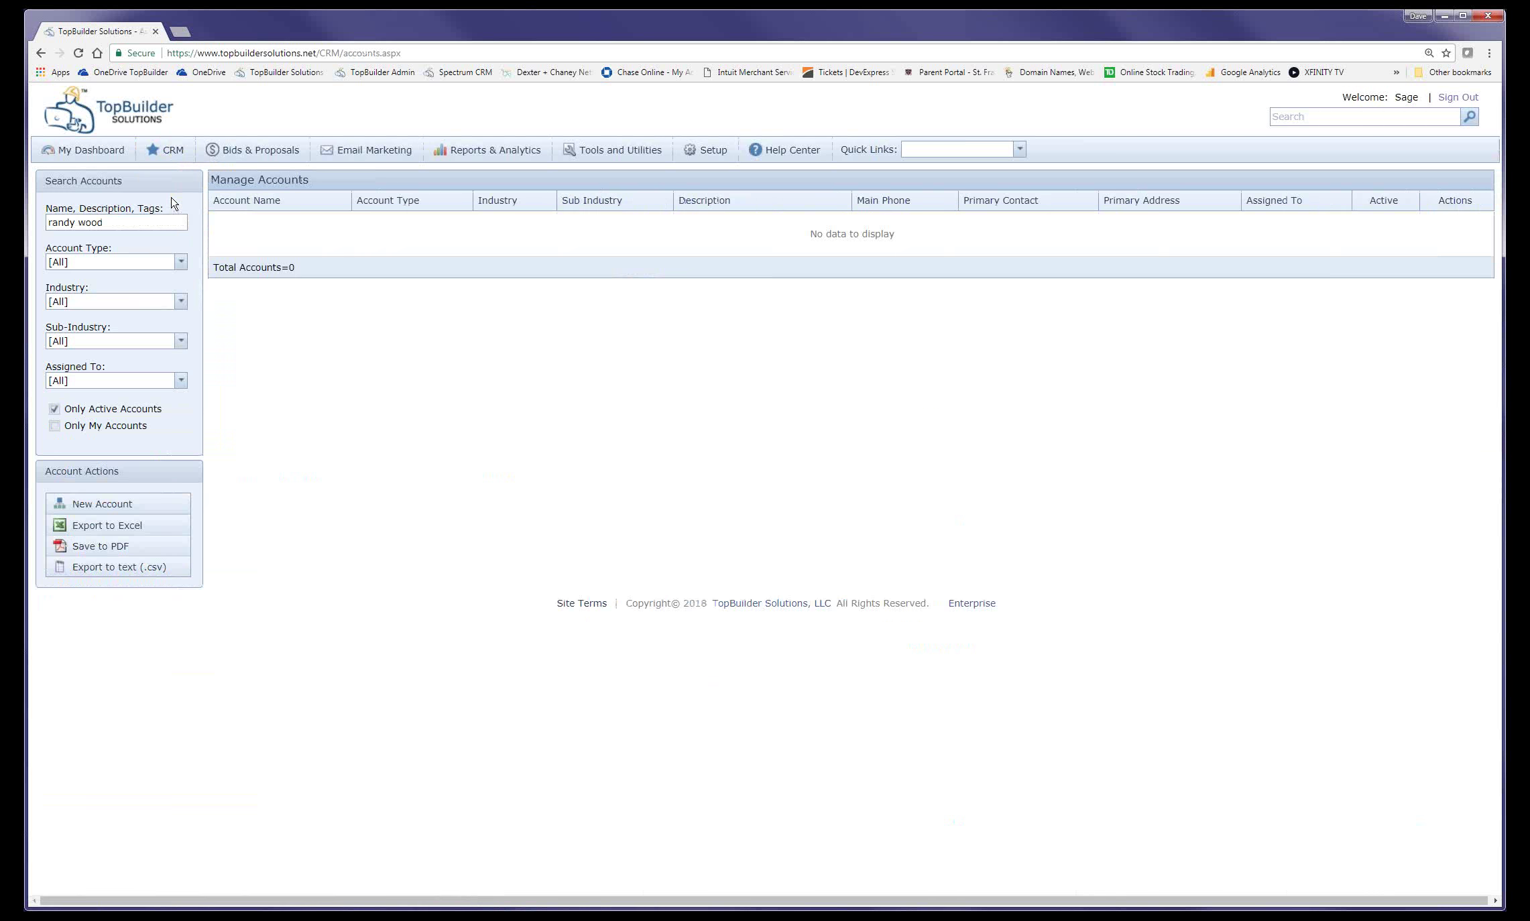
triple_click(101, 223)
key("BackSpace")
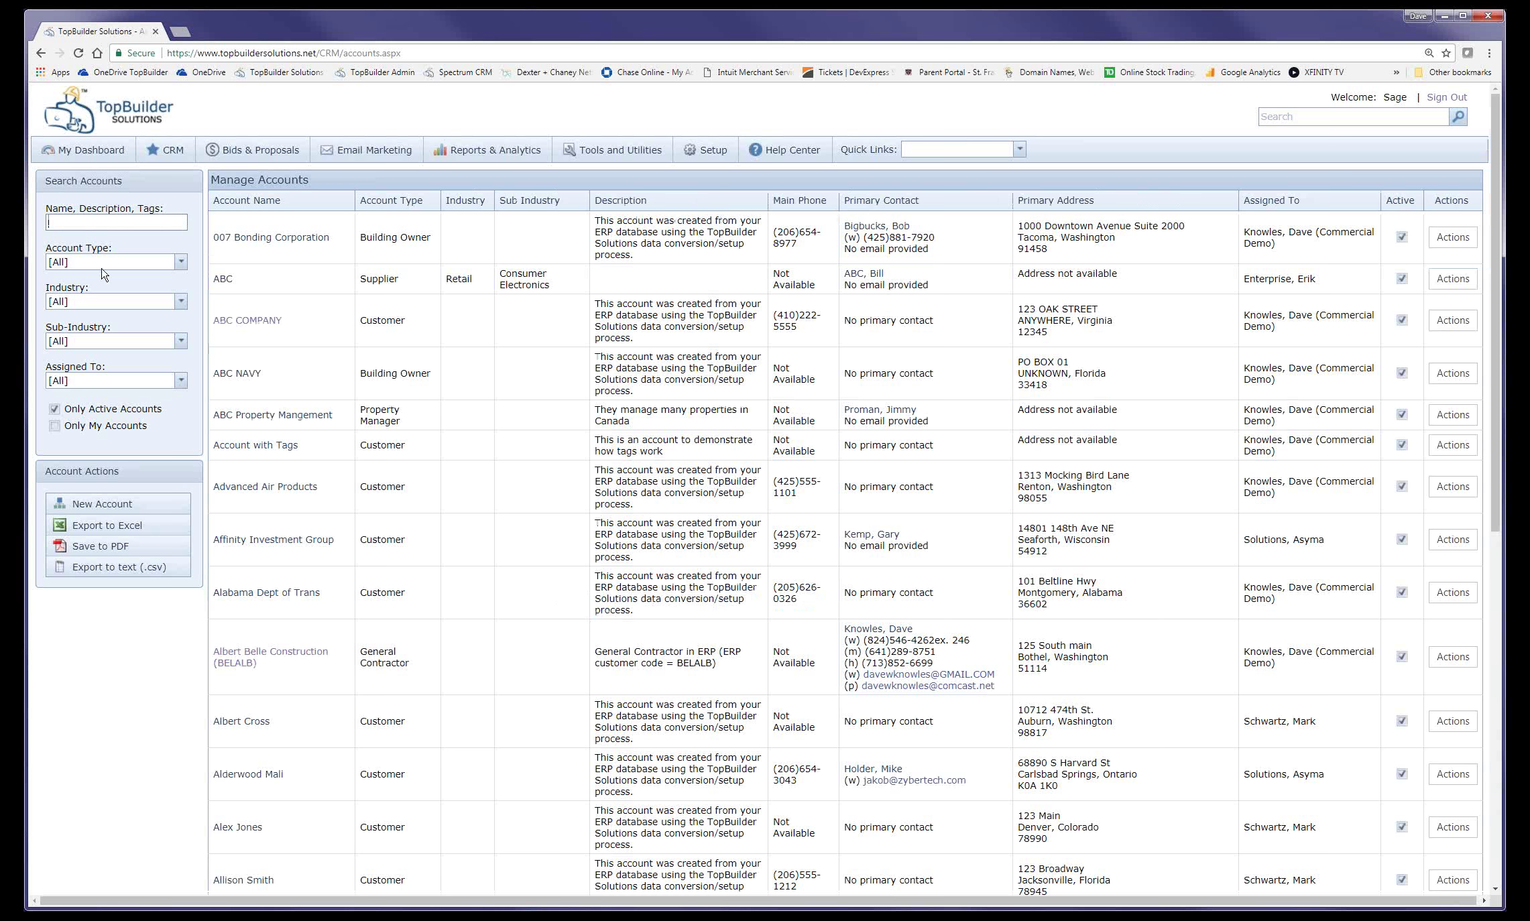
left_click(181, 261)
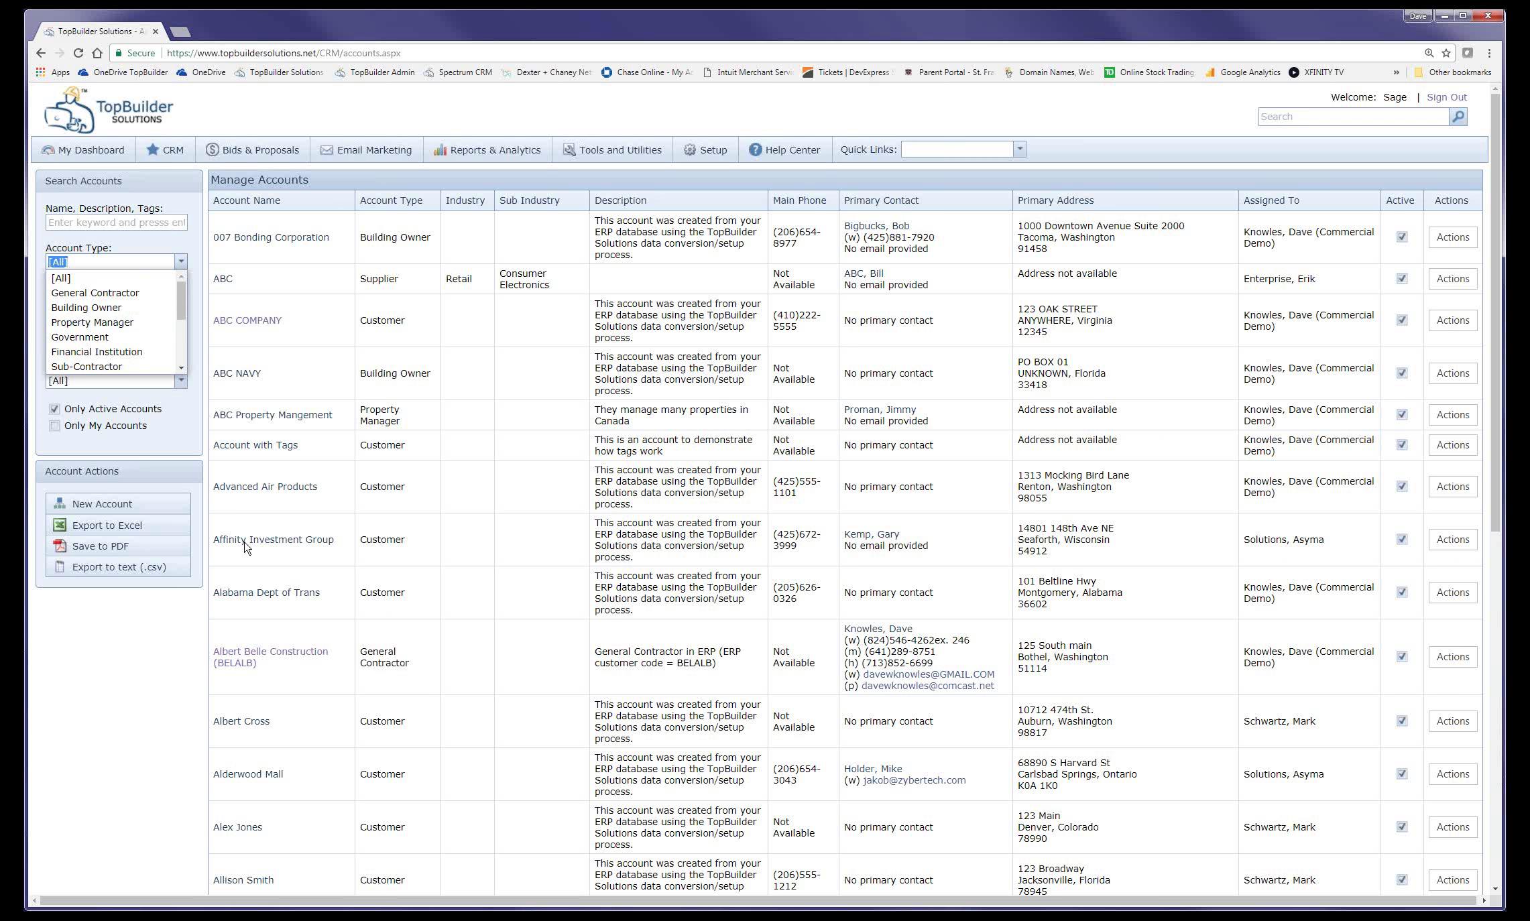
left_click(1243, 148)
left_click(1298, 121)
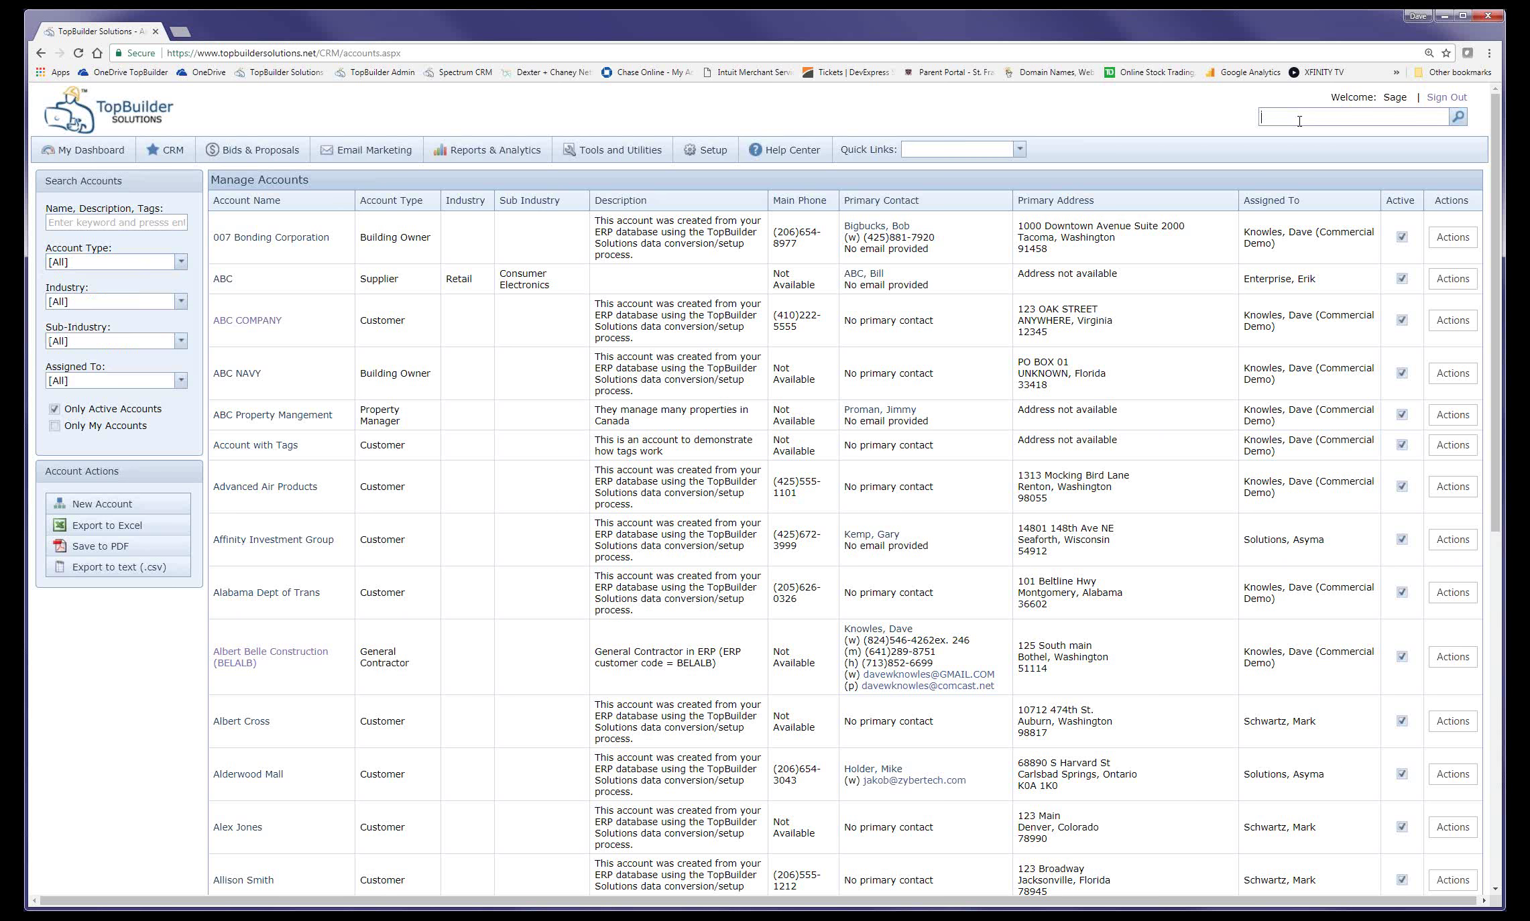
type("belalb")
key("BackSpace")
type("b")
key("Return")
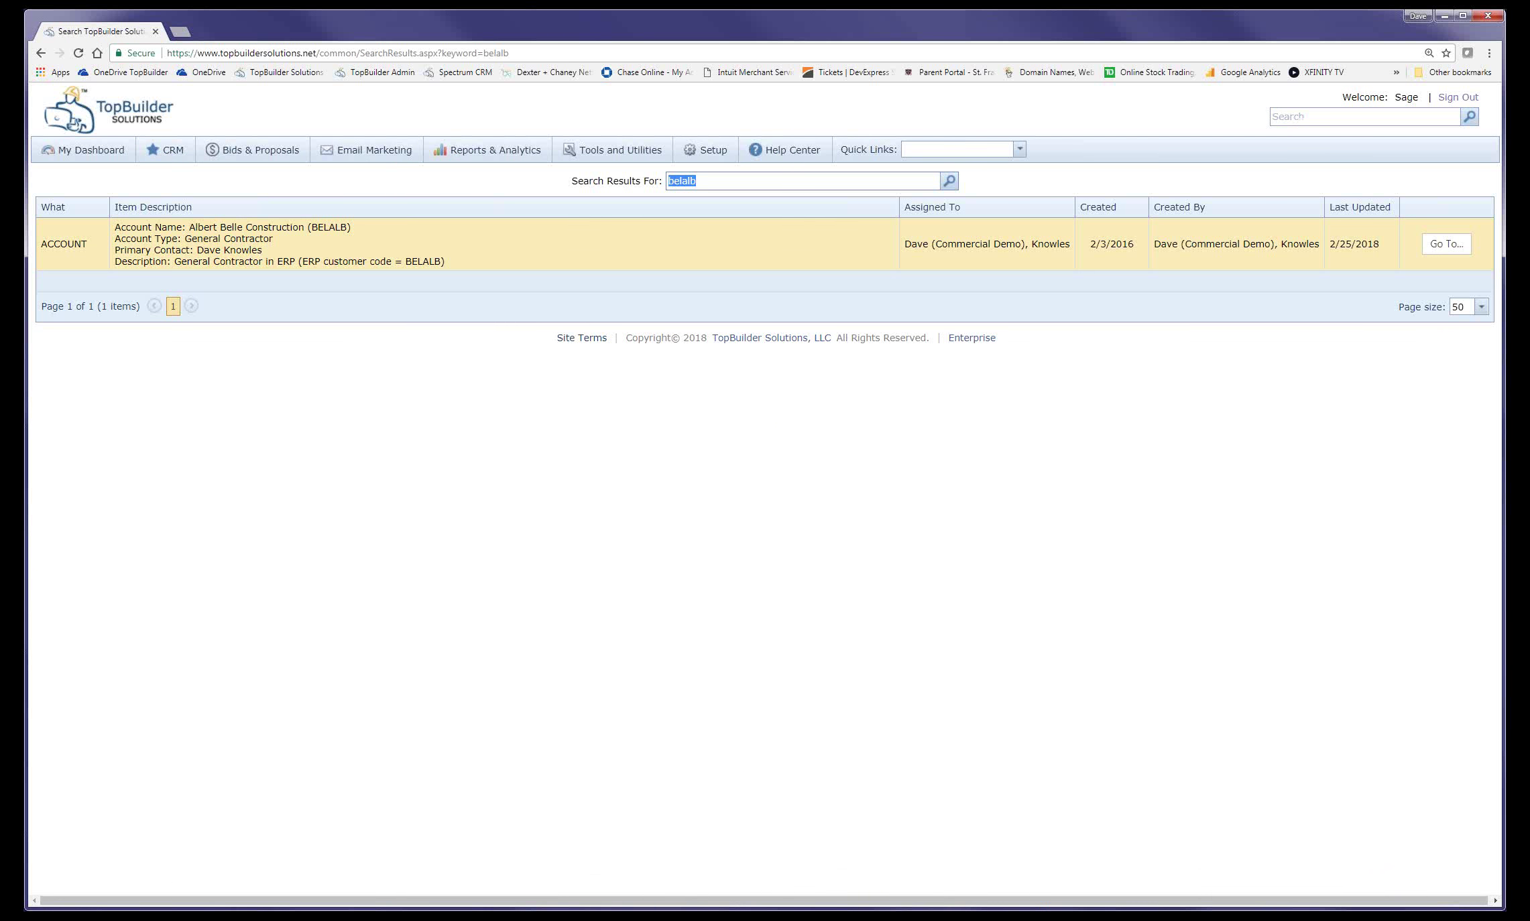
left_click(1445, 244)
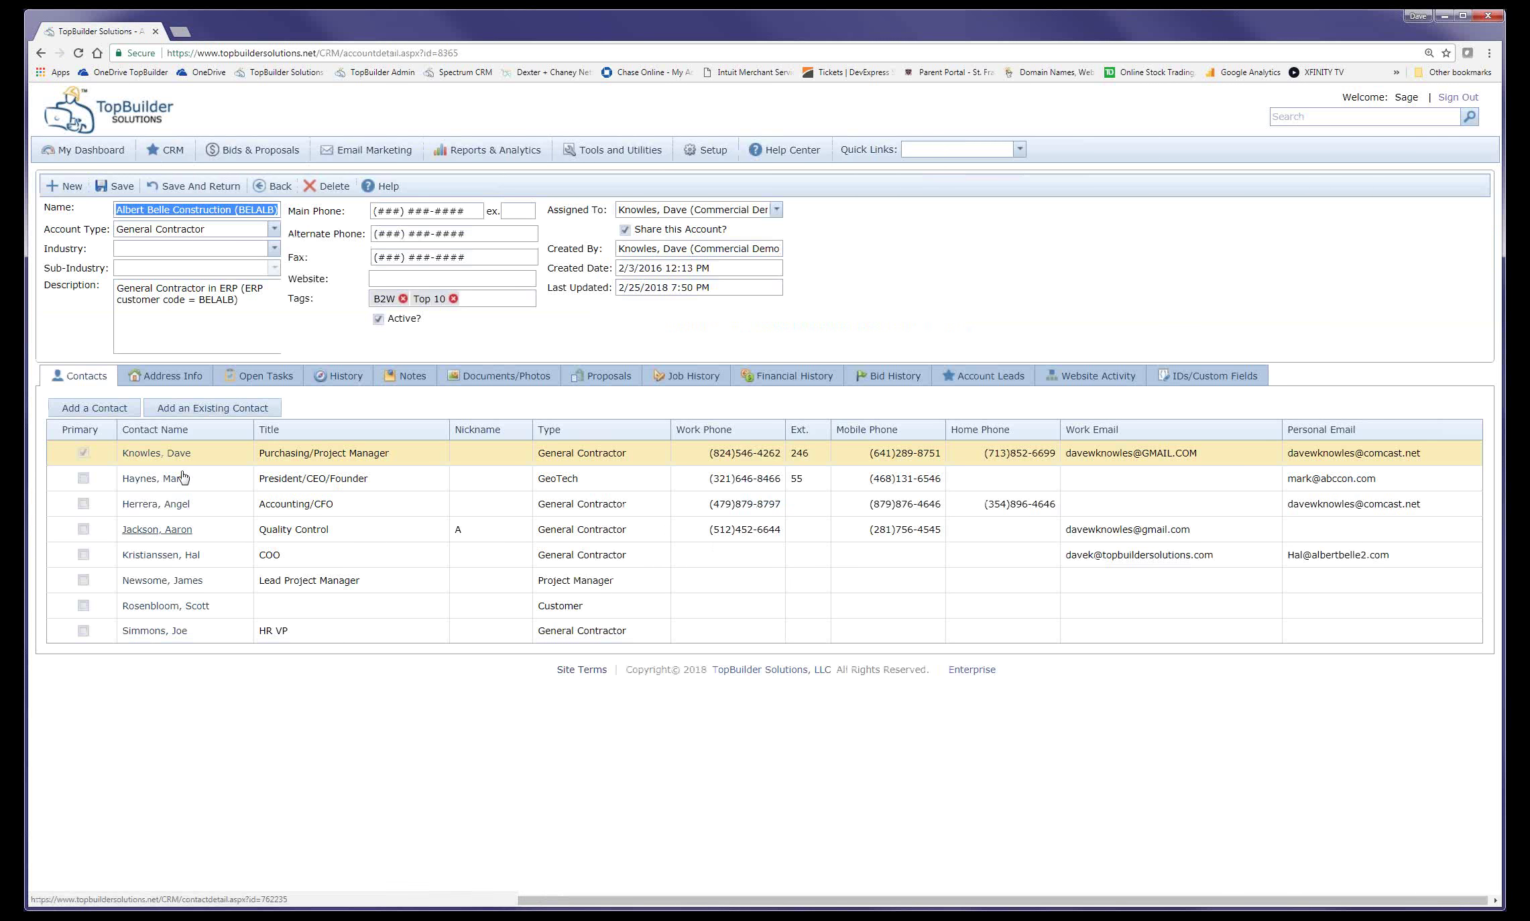
- Examine the account's address info, open tasks, history, notes, documents, proposals and job history
left_click(166, 381)
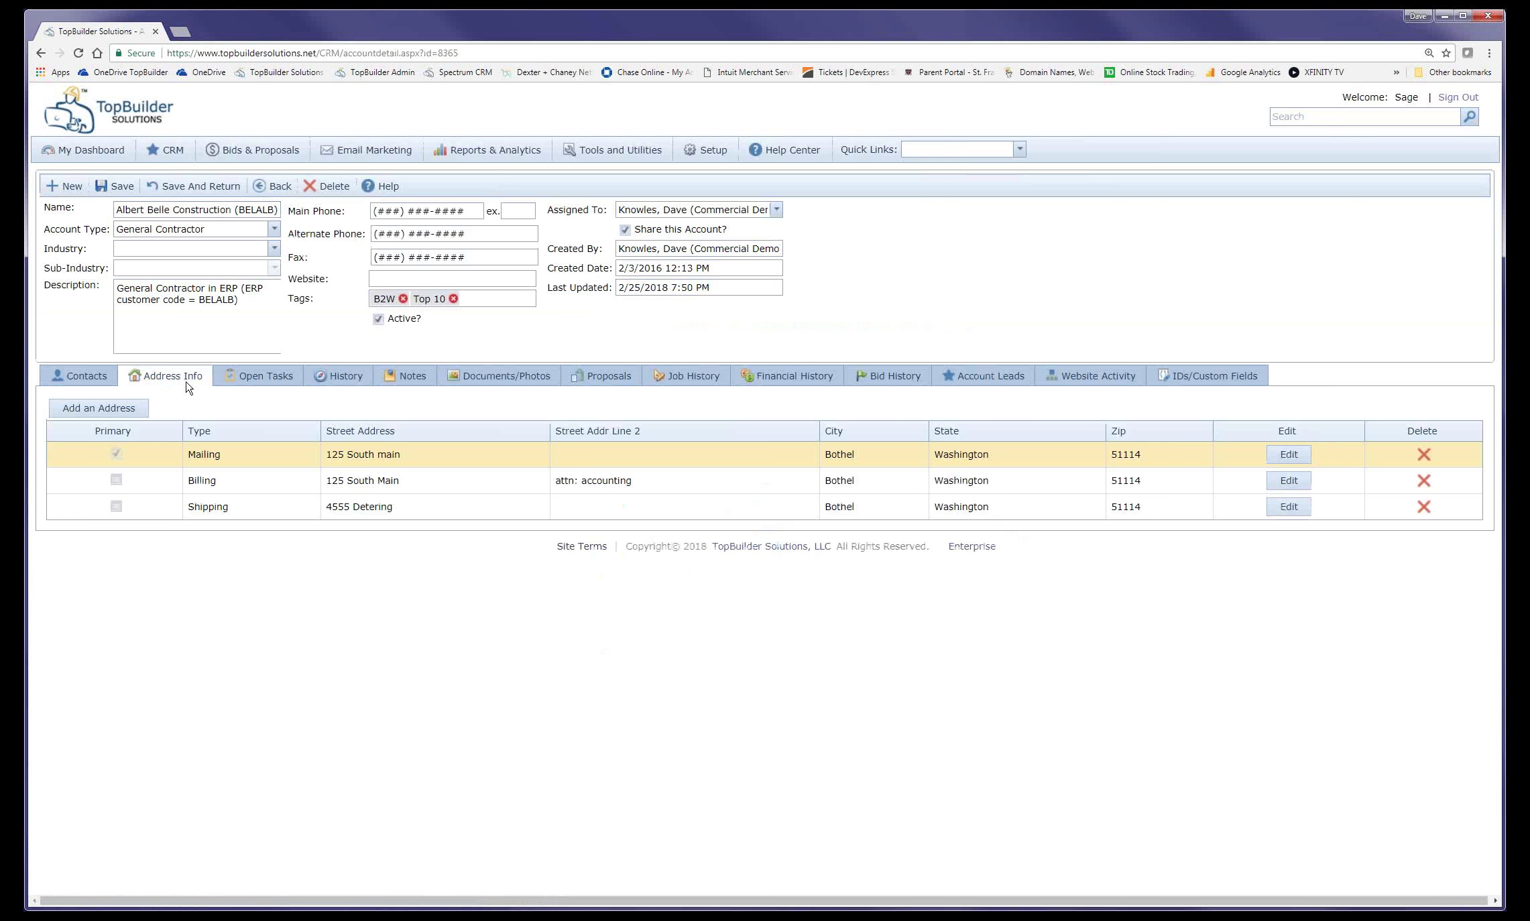
left_click(266, 377)
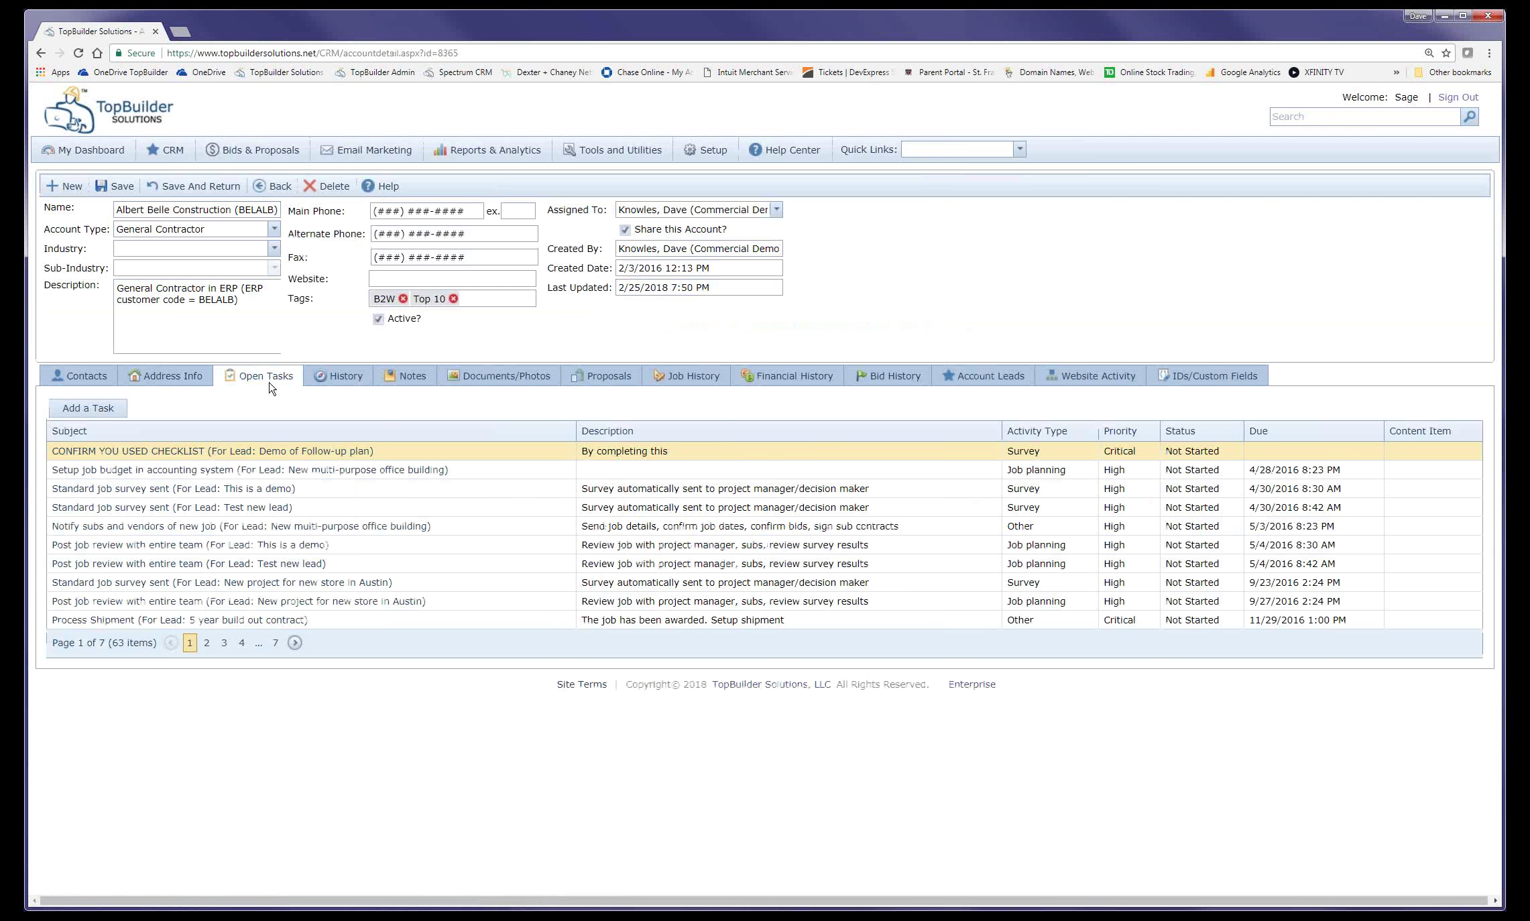
left_click(330, 386)
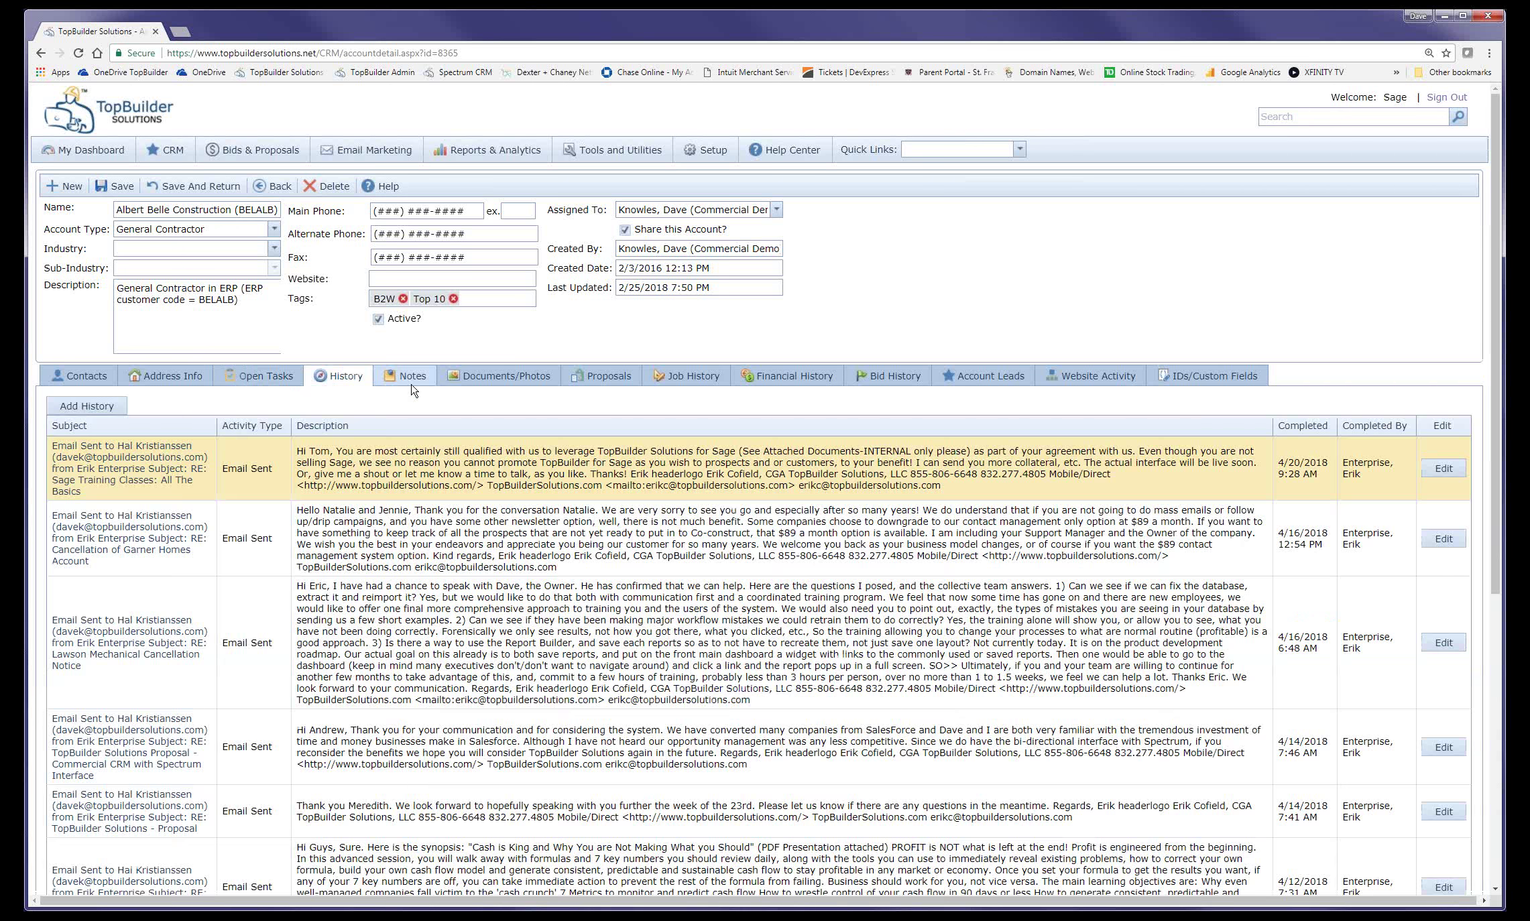
left_click(412, 388)
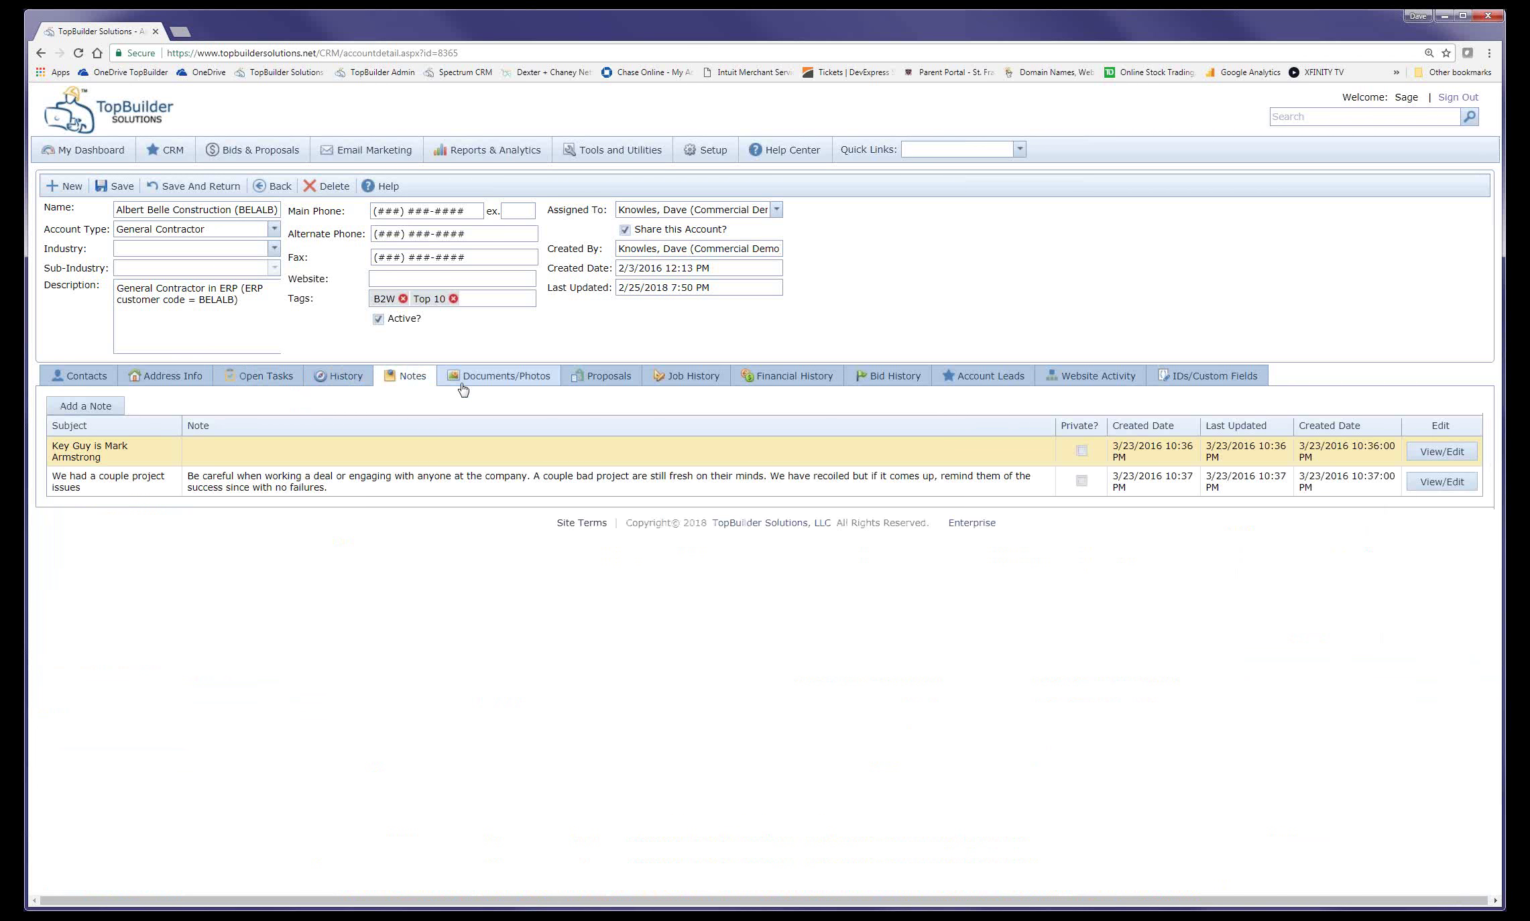
left_click(463, 387)
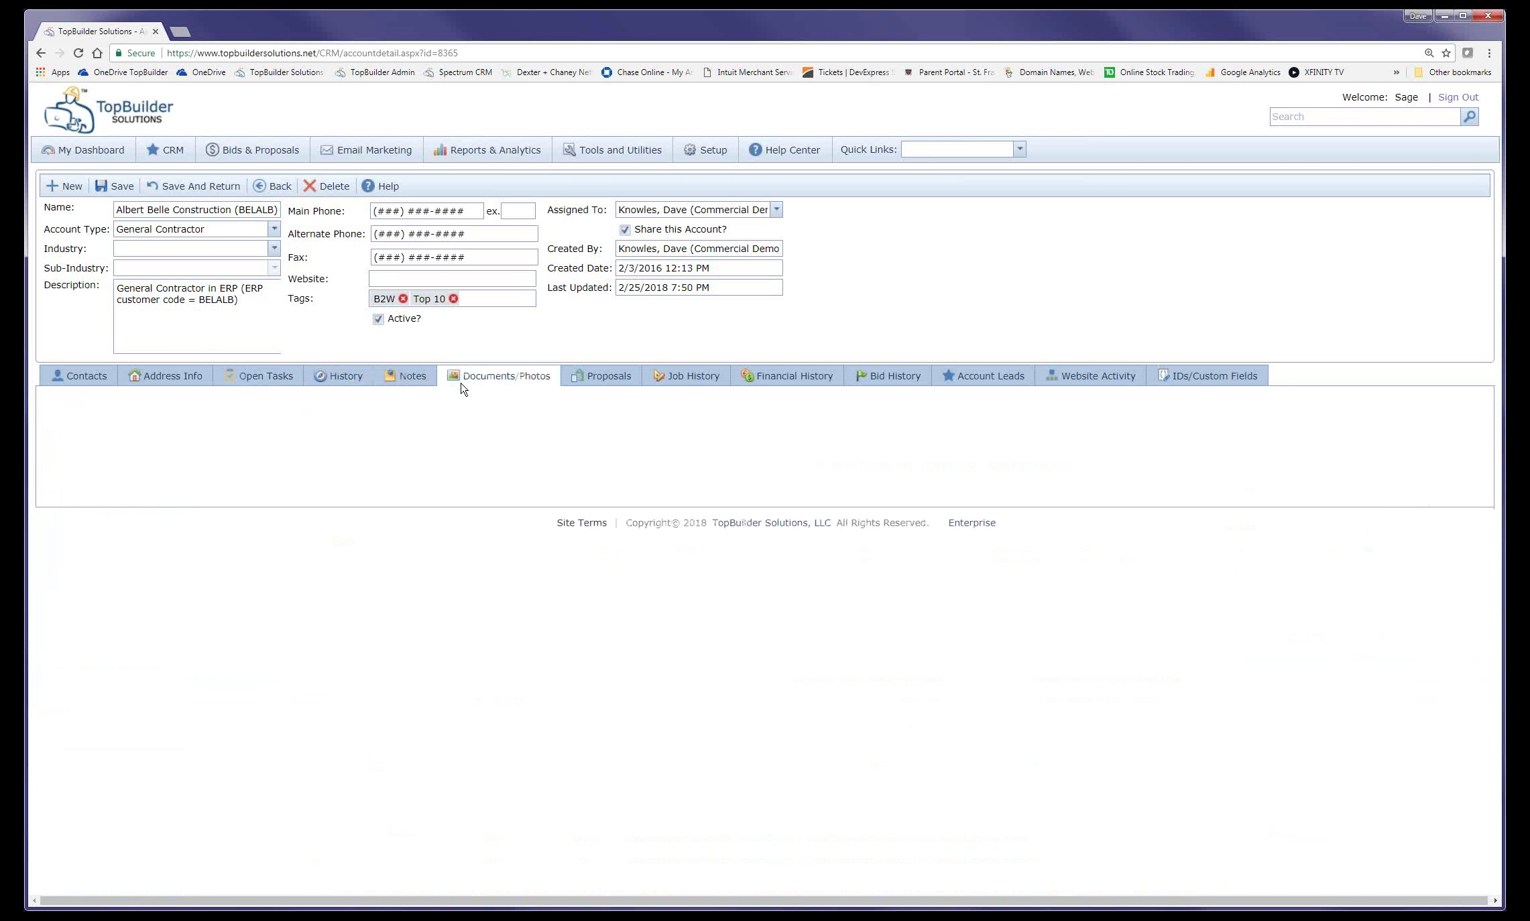
left_click(580, 387)
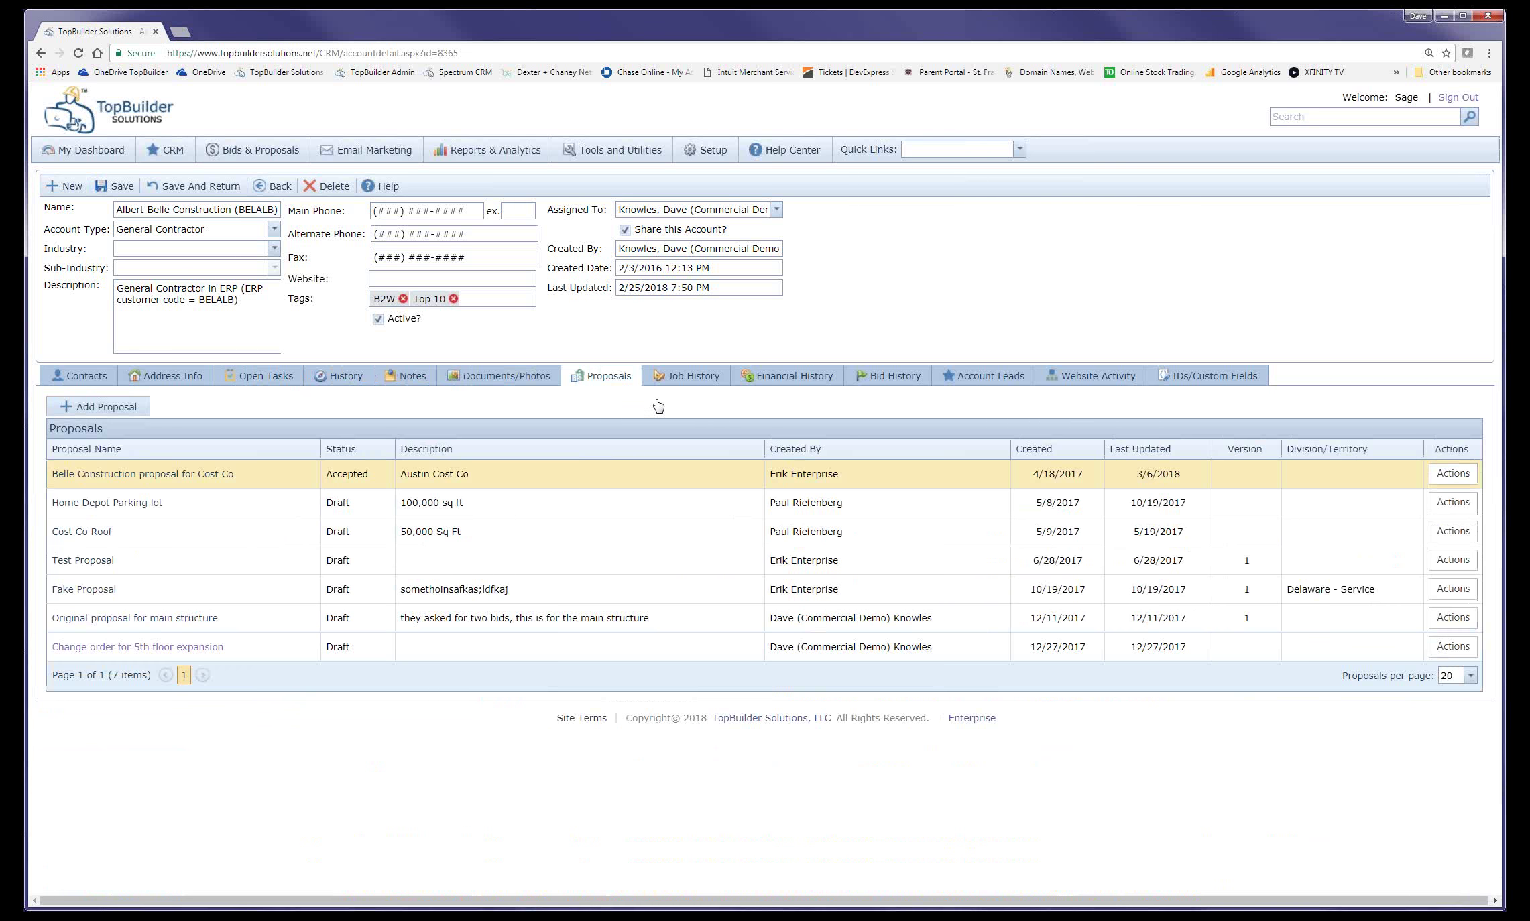
left_click(671, 382)
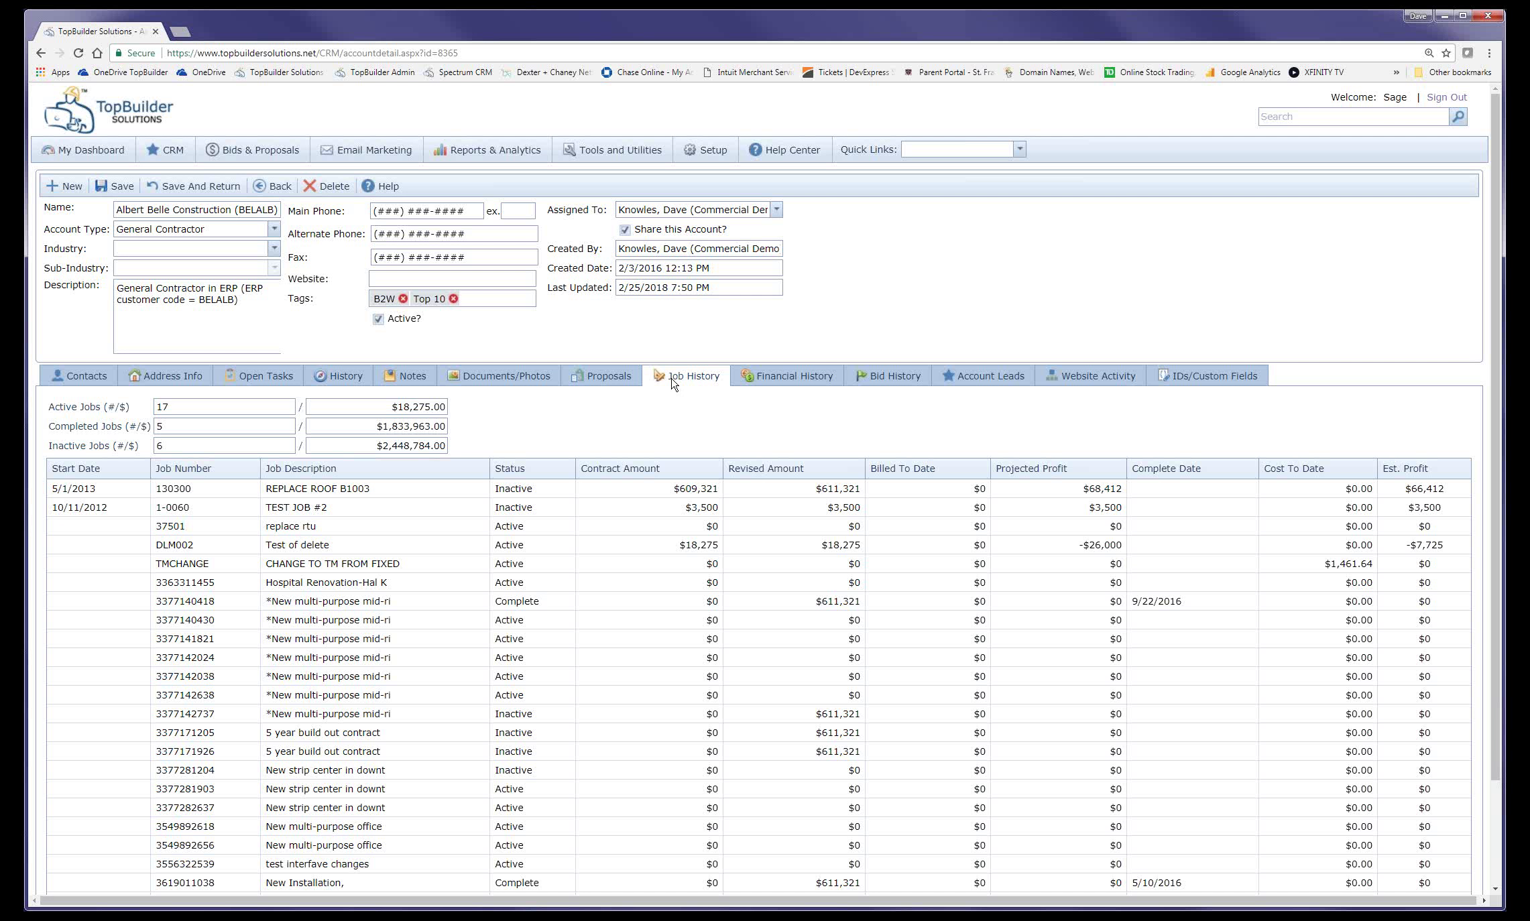
- Open the Monthly Revenue Projections report and examine the projected revenue across all displayed months
mouse_move(529, 151)
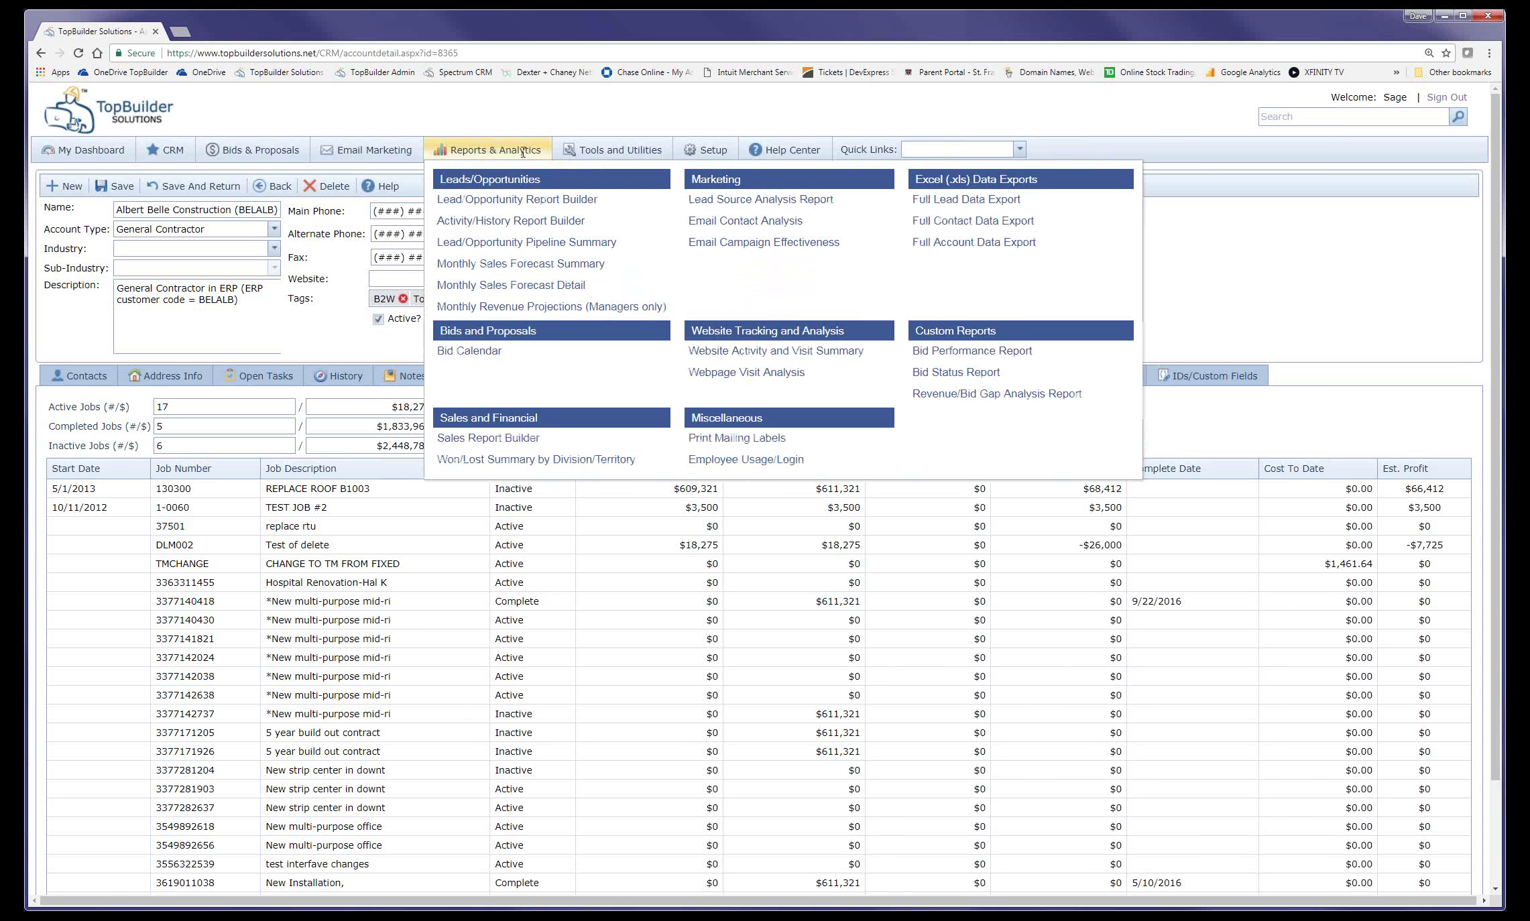
left_click(545, 308)
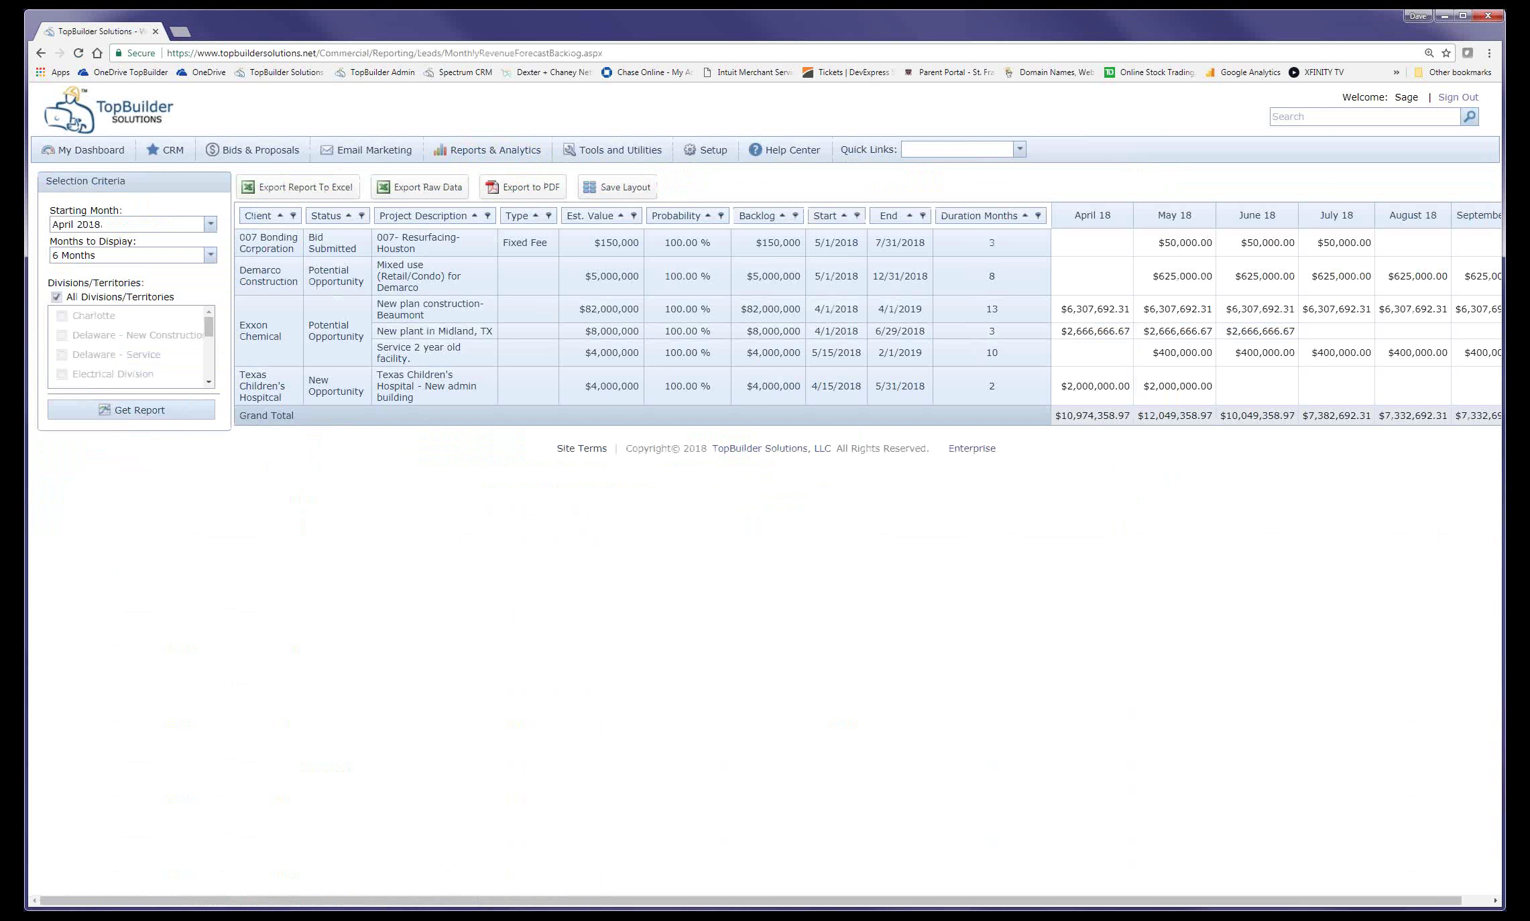
left_click_drag(749, 900, 778, 900)
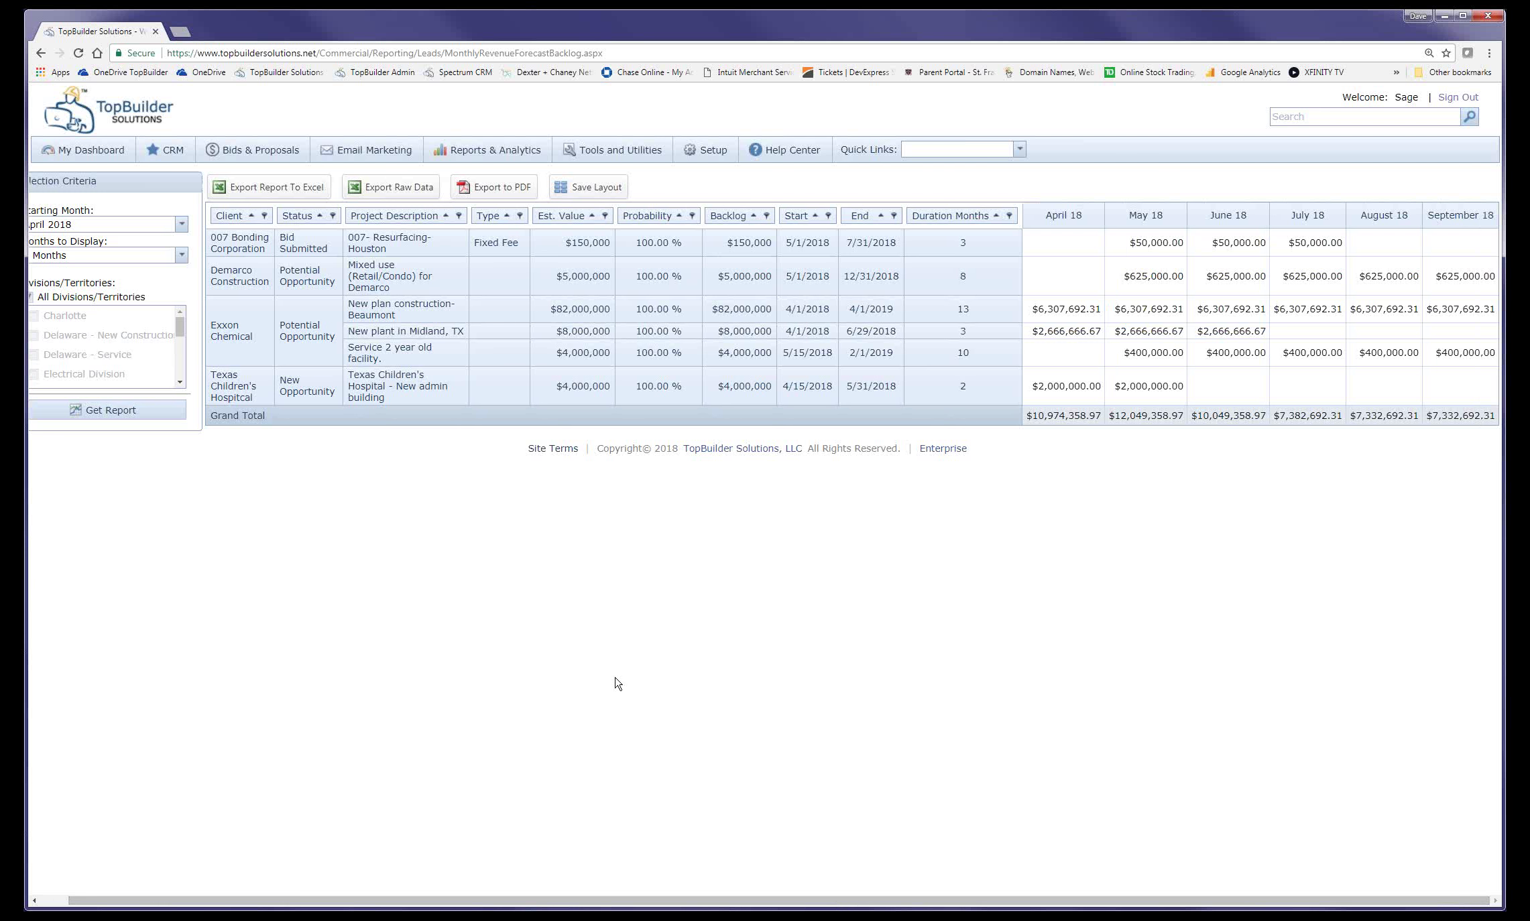
left_click_drag(311, 903, 268, 901)
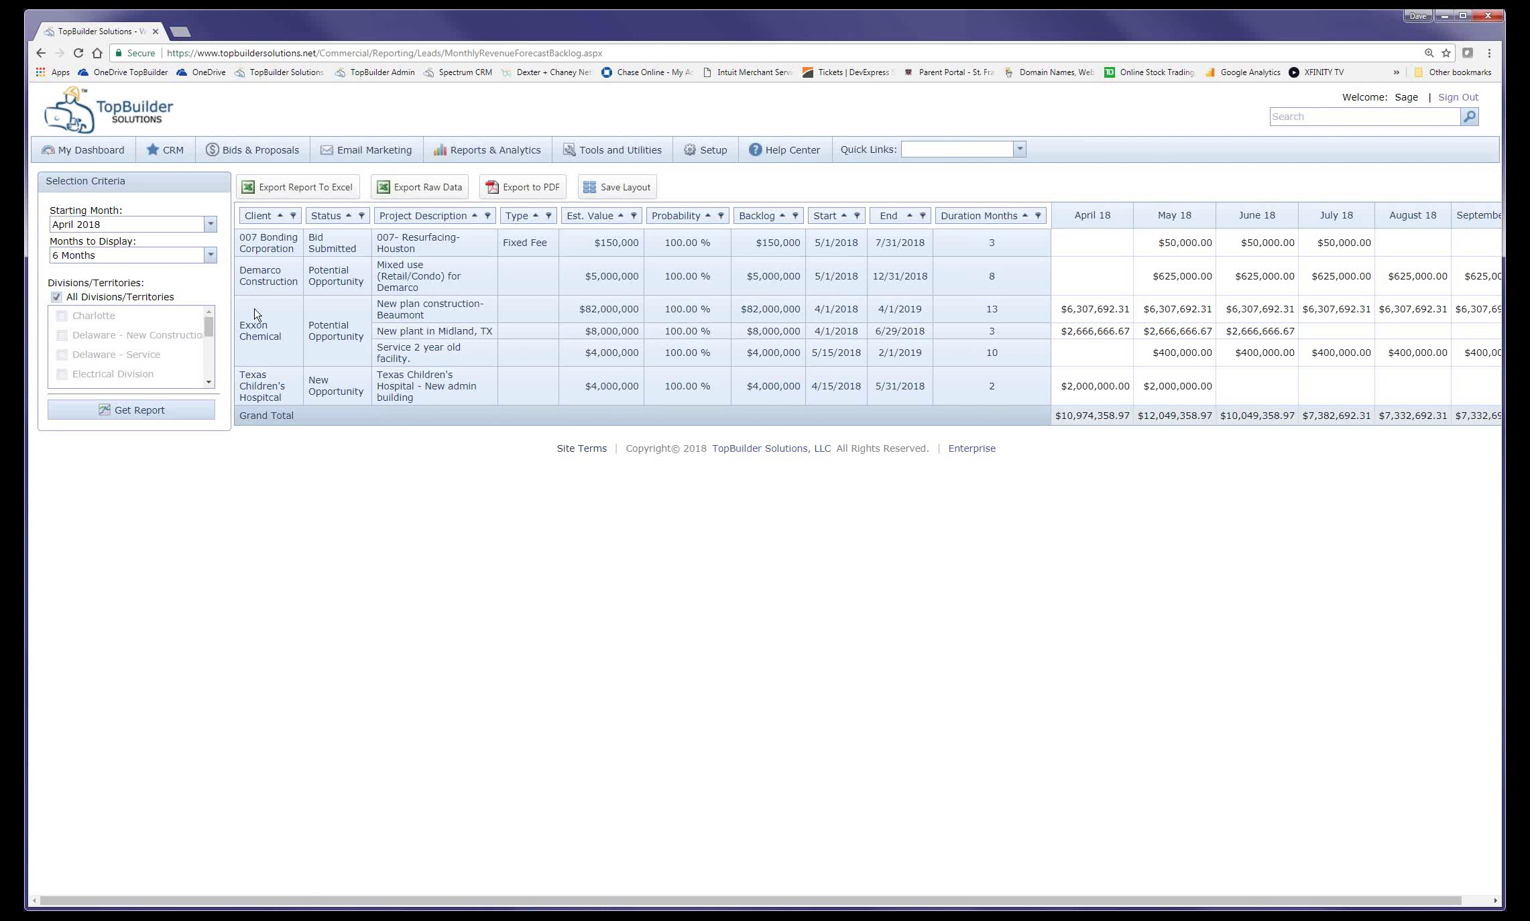
- Reopen the Albert Belle Construction account from the accounts list and view its financial history
left_click(167, 151)
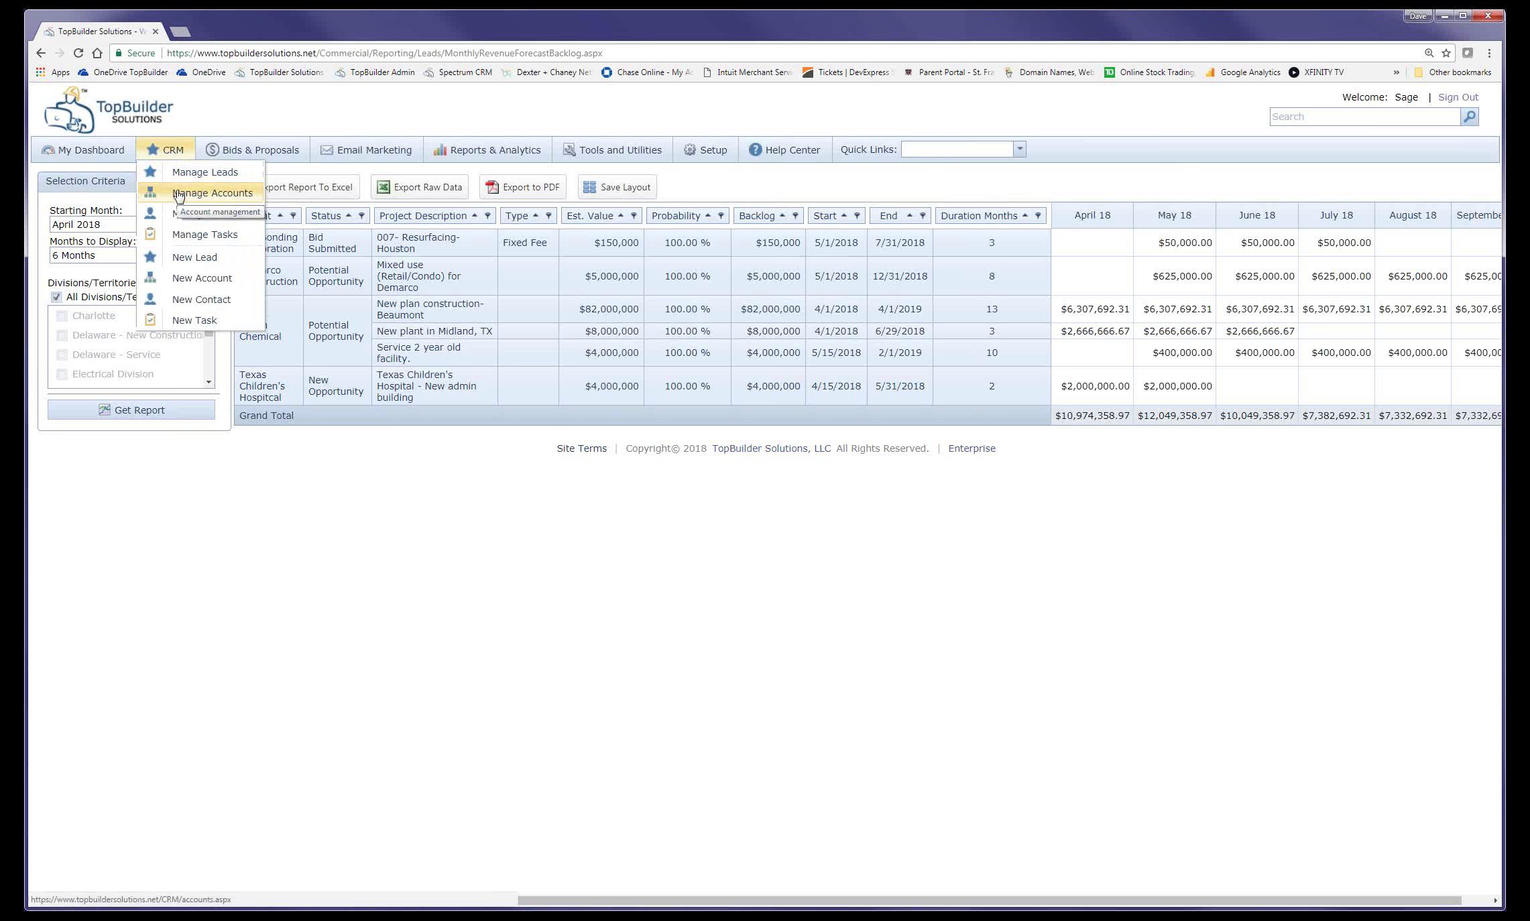
left_click(179, 194)
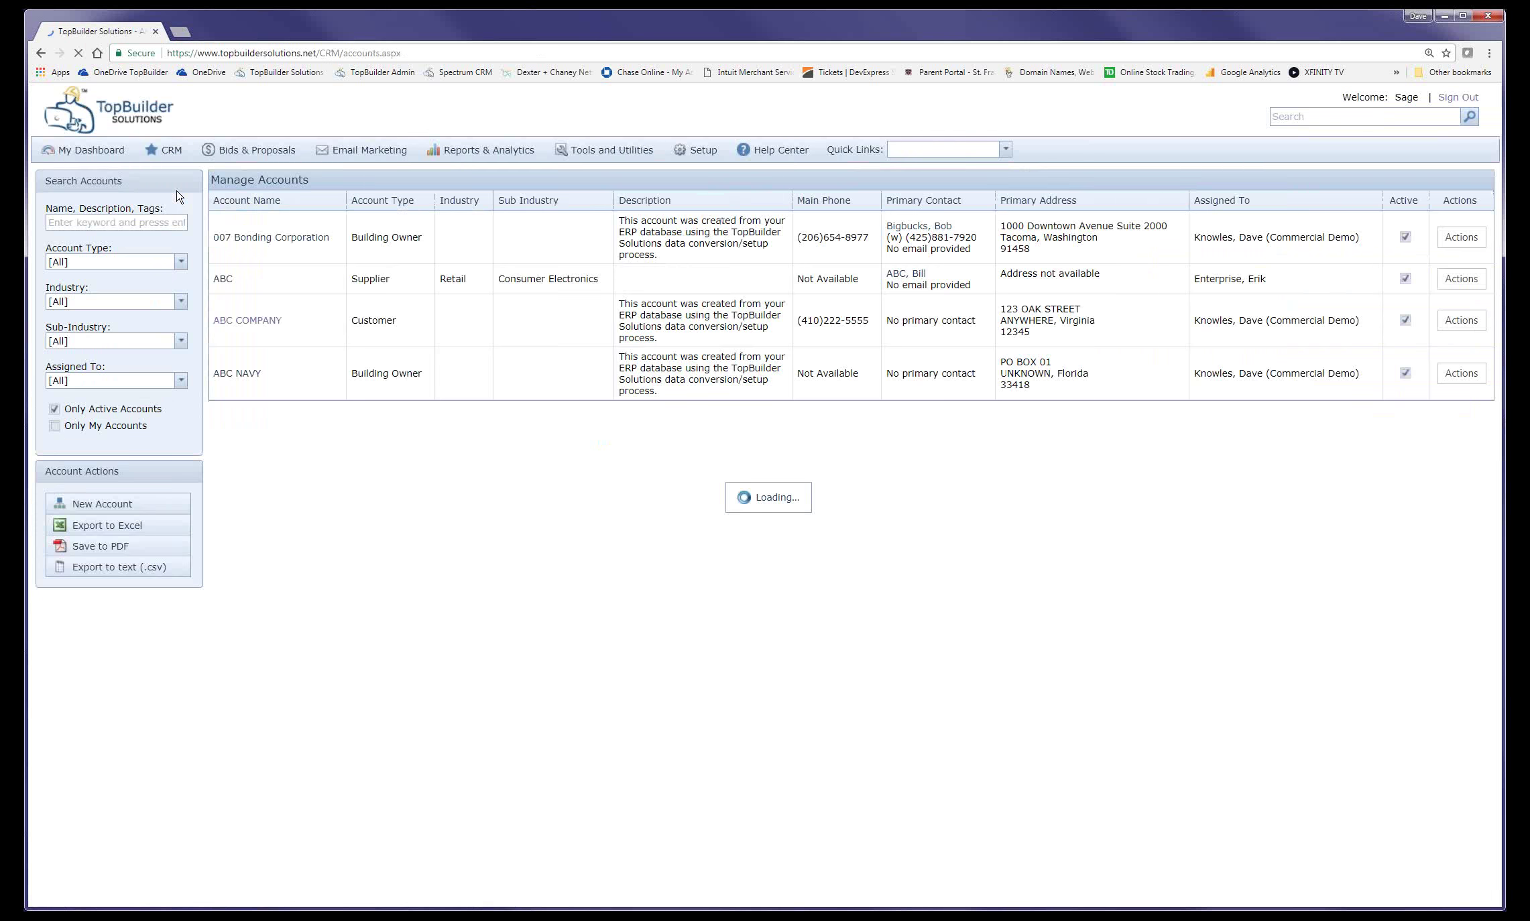
left_click(281, 658)
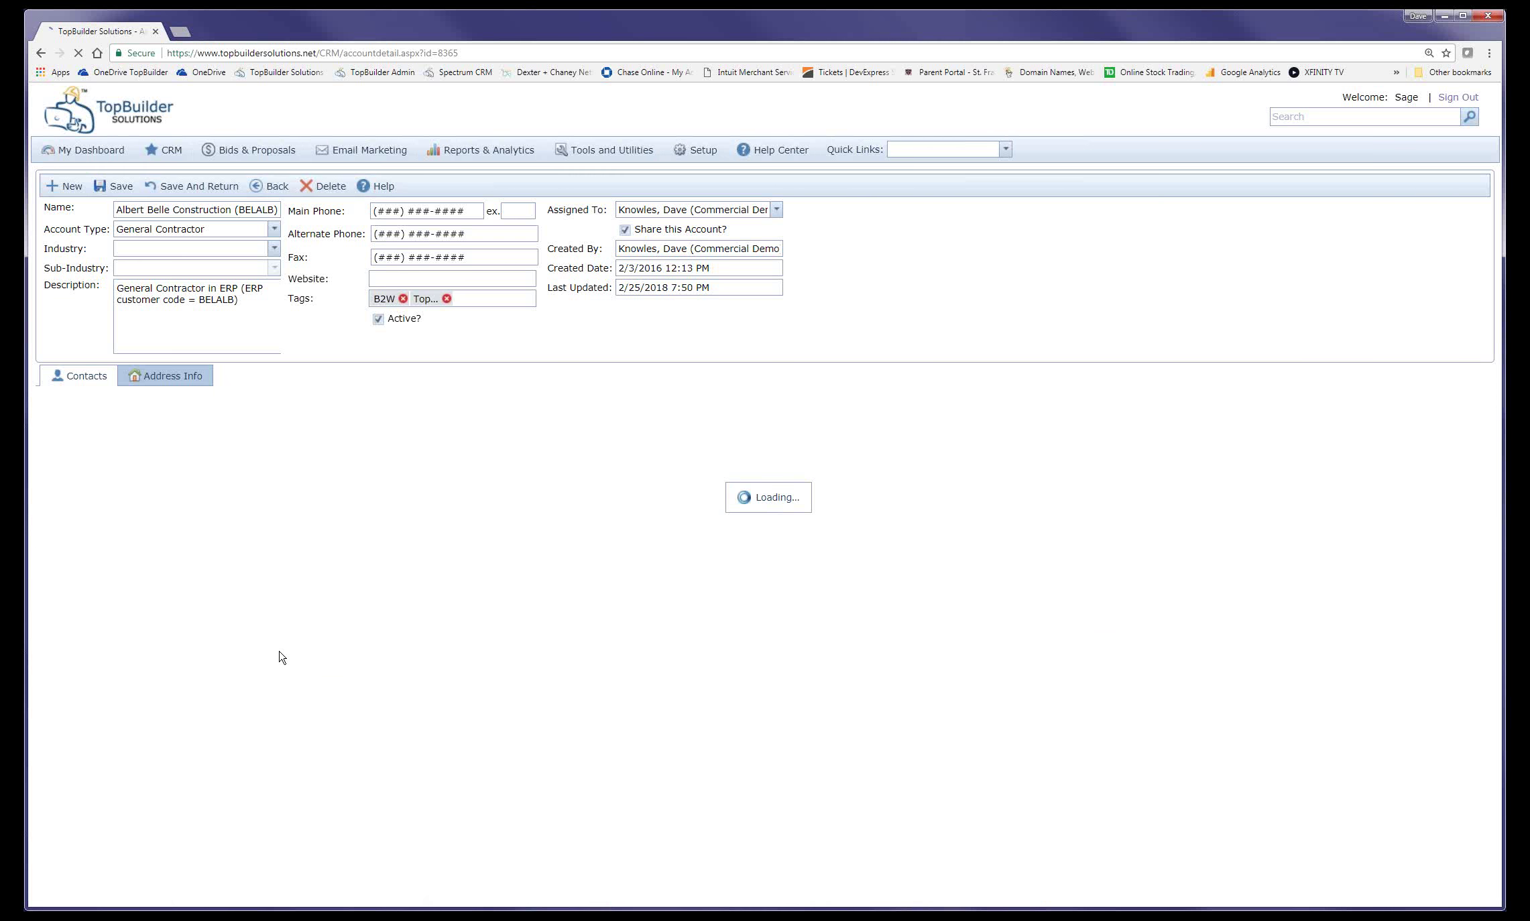
left_click(741, 380)
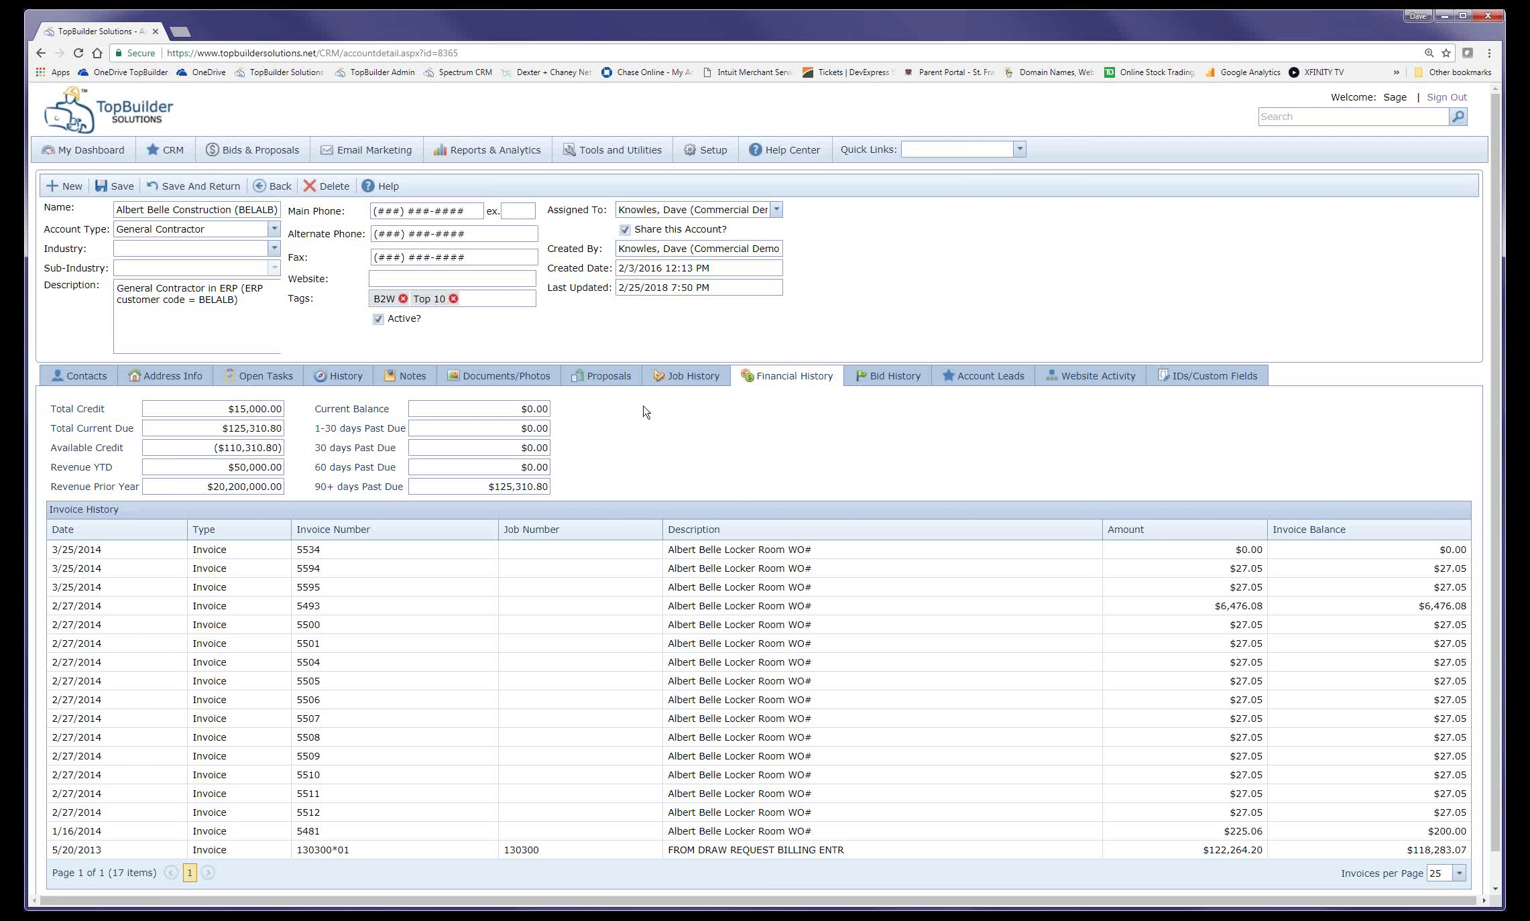
- Review the account's job history and the leads linked to the account
left_click(672, 384)
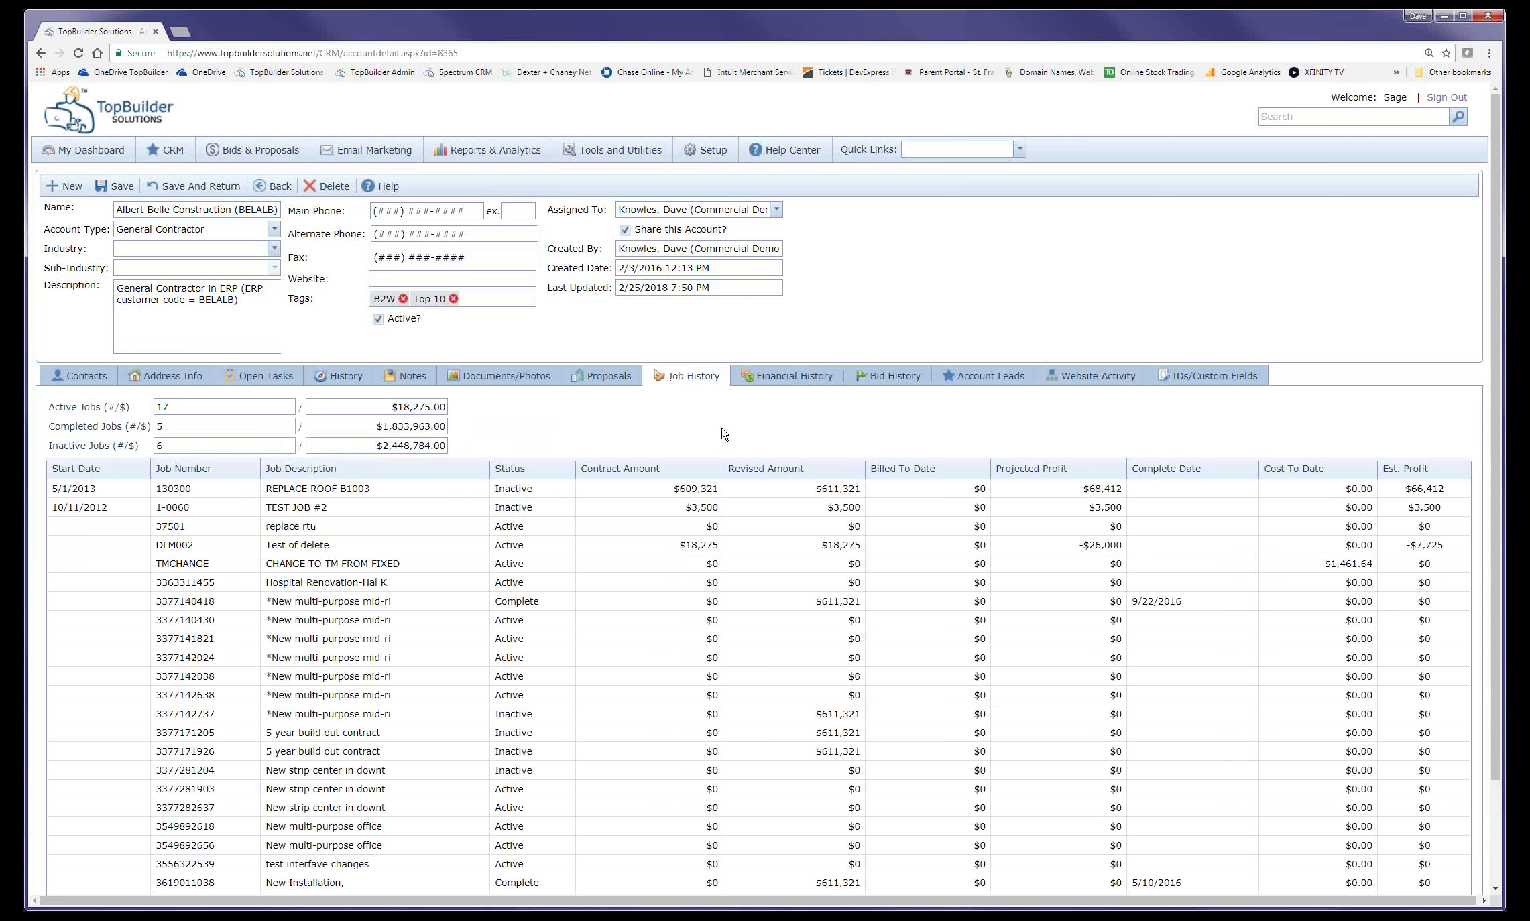
left_click(971, 382)
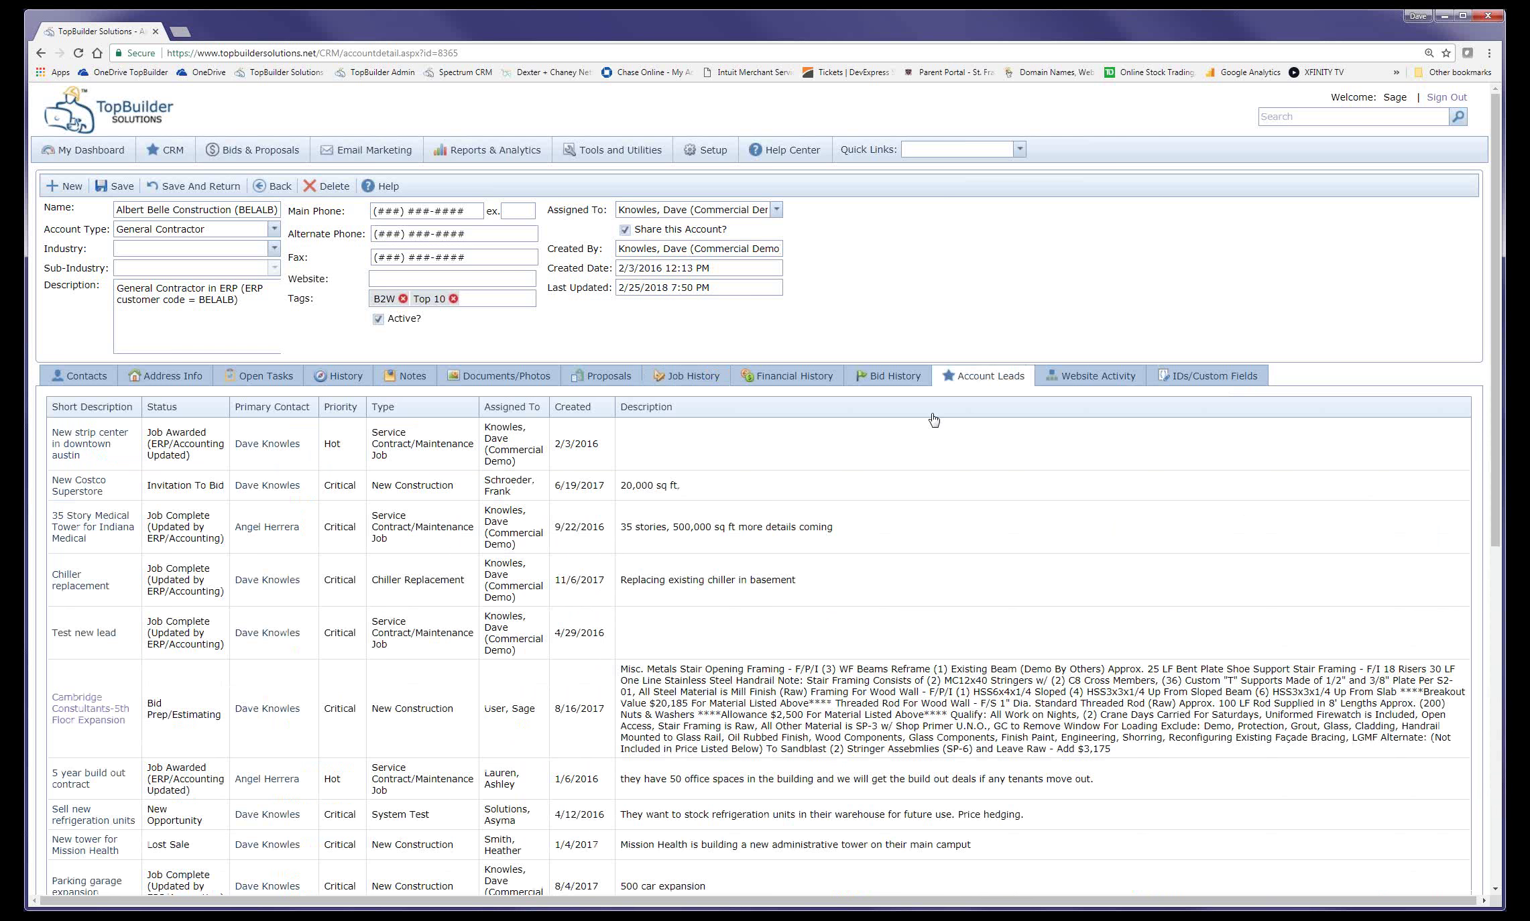
left_click(173, 159)
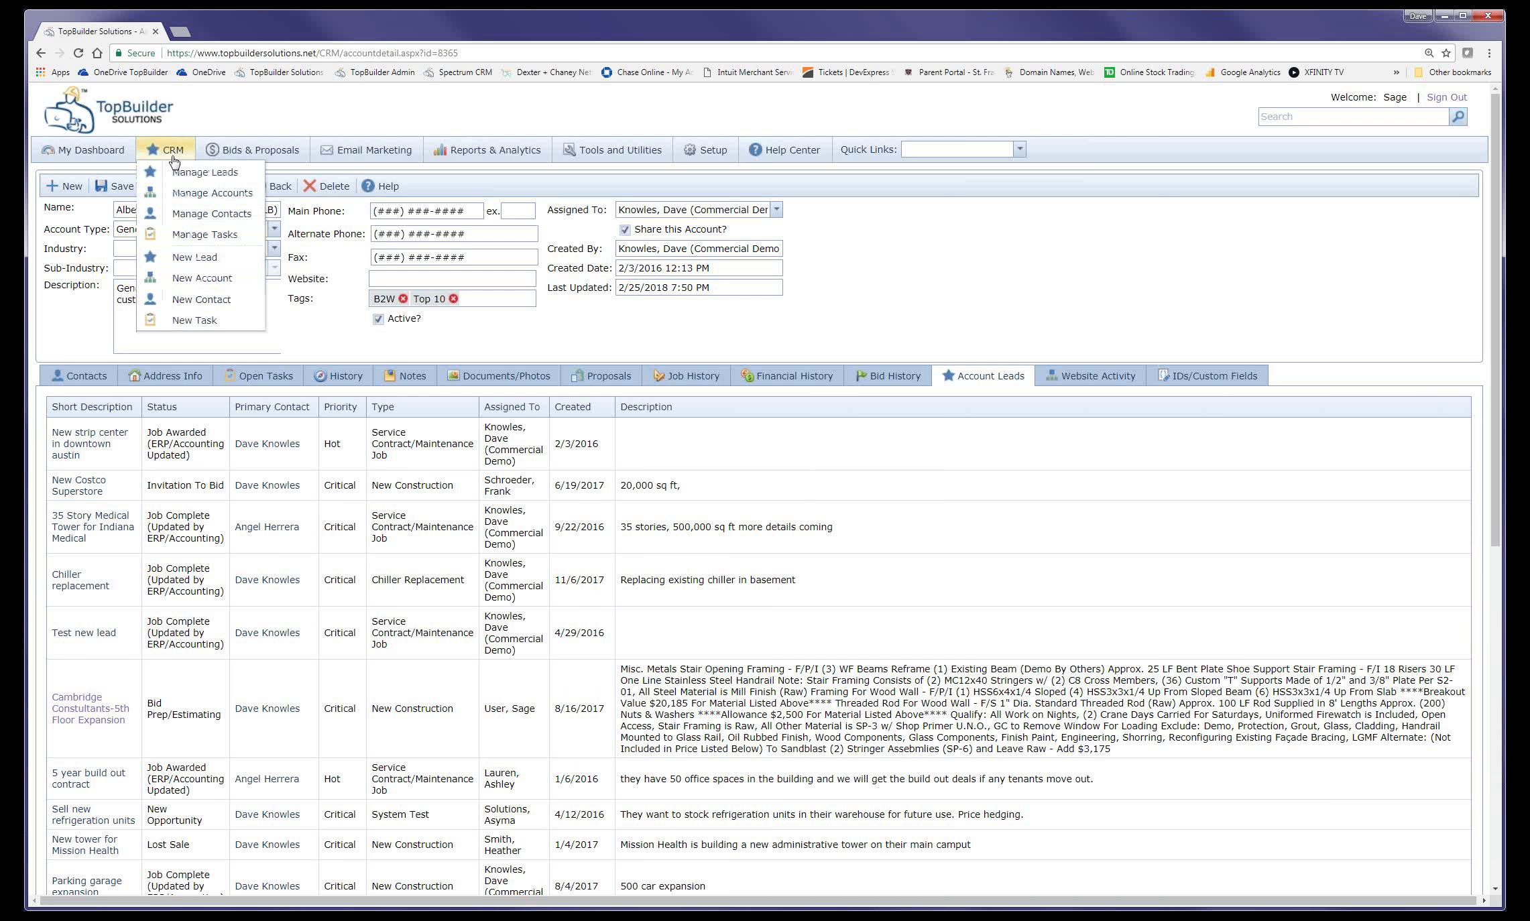
- View the account's financial history, circle the current and past-due balances with the annotation pen, and clear the markings
left_click(788, 375)
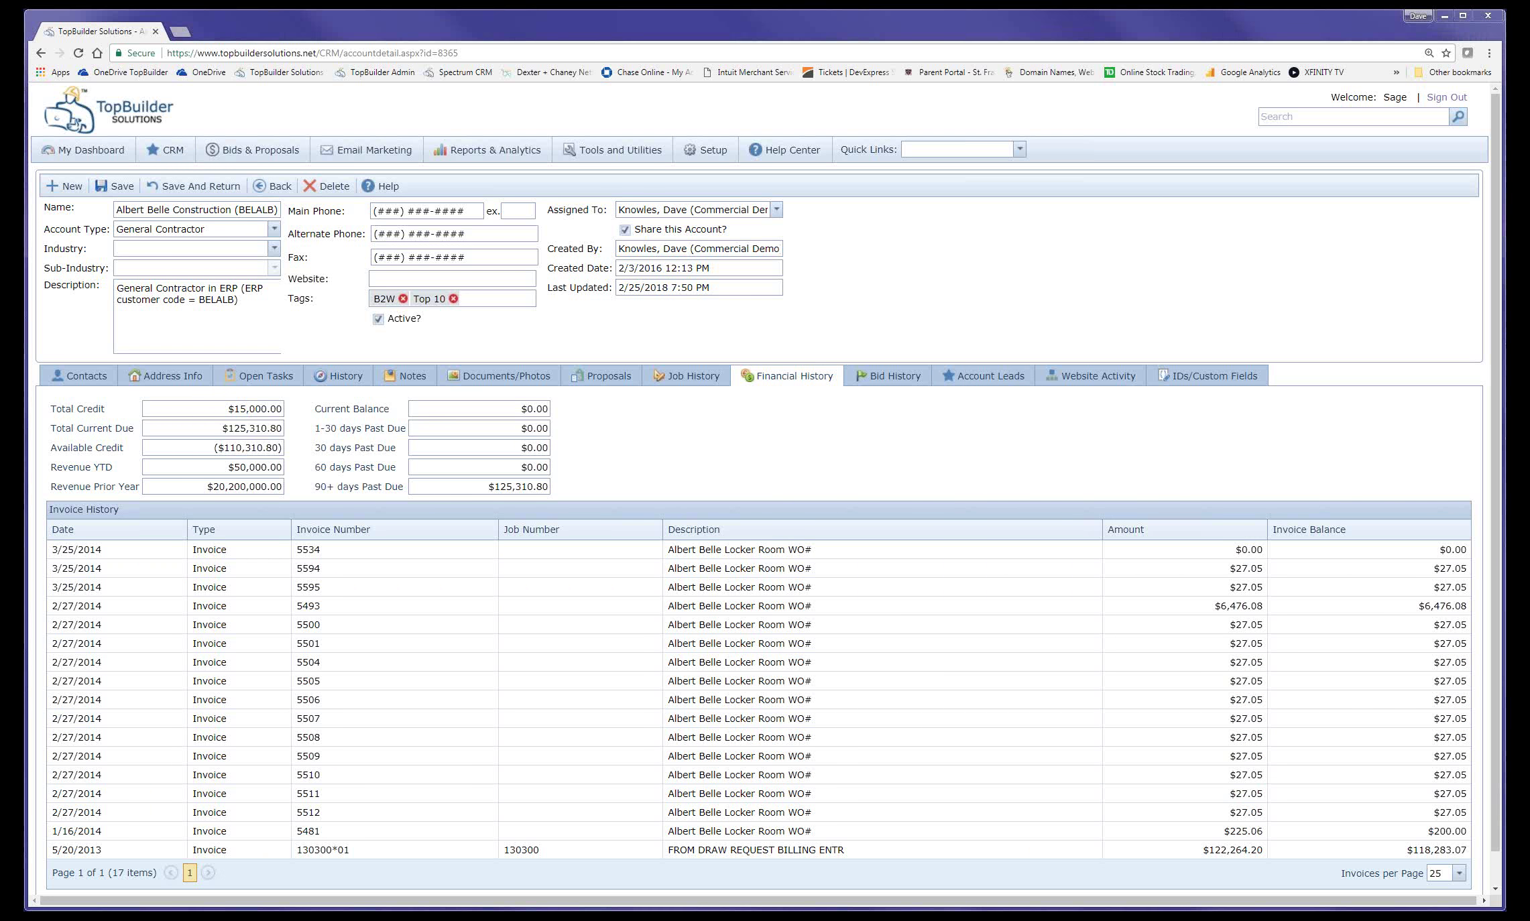
mouse_move(592, 461)
left_mouse_down()
mouse_move(585, 399)
mouse_move(561, 383)
mouse_move(401, 354)
mouse_move(274, 463)
mouse_move(584, 505)
mouse_move(599, 432)
left_mouse_up()
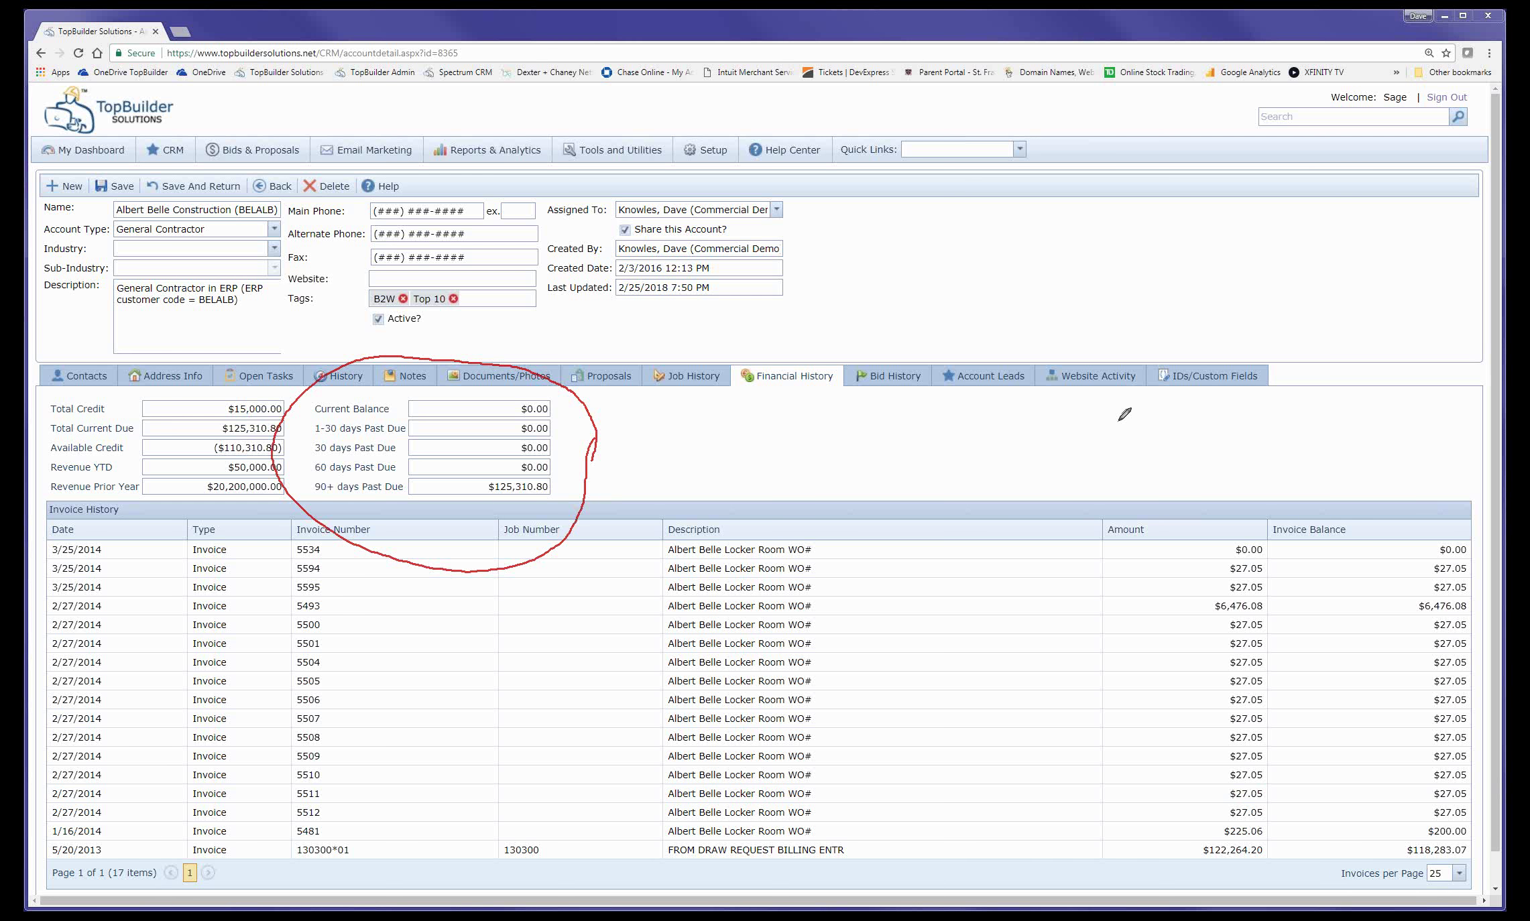
mouse_move(1167, 421)
left_mouse_down()
mouse_move(1166, 529)
mouse_move(1154, 510)
mouse_move(1200, 520)
left_mouse_up()
key("e")
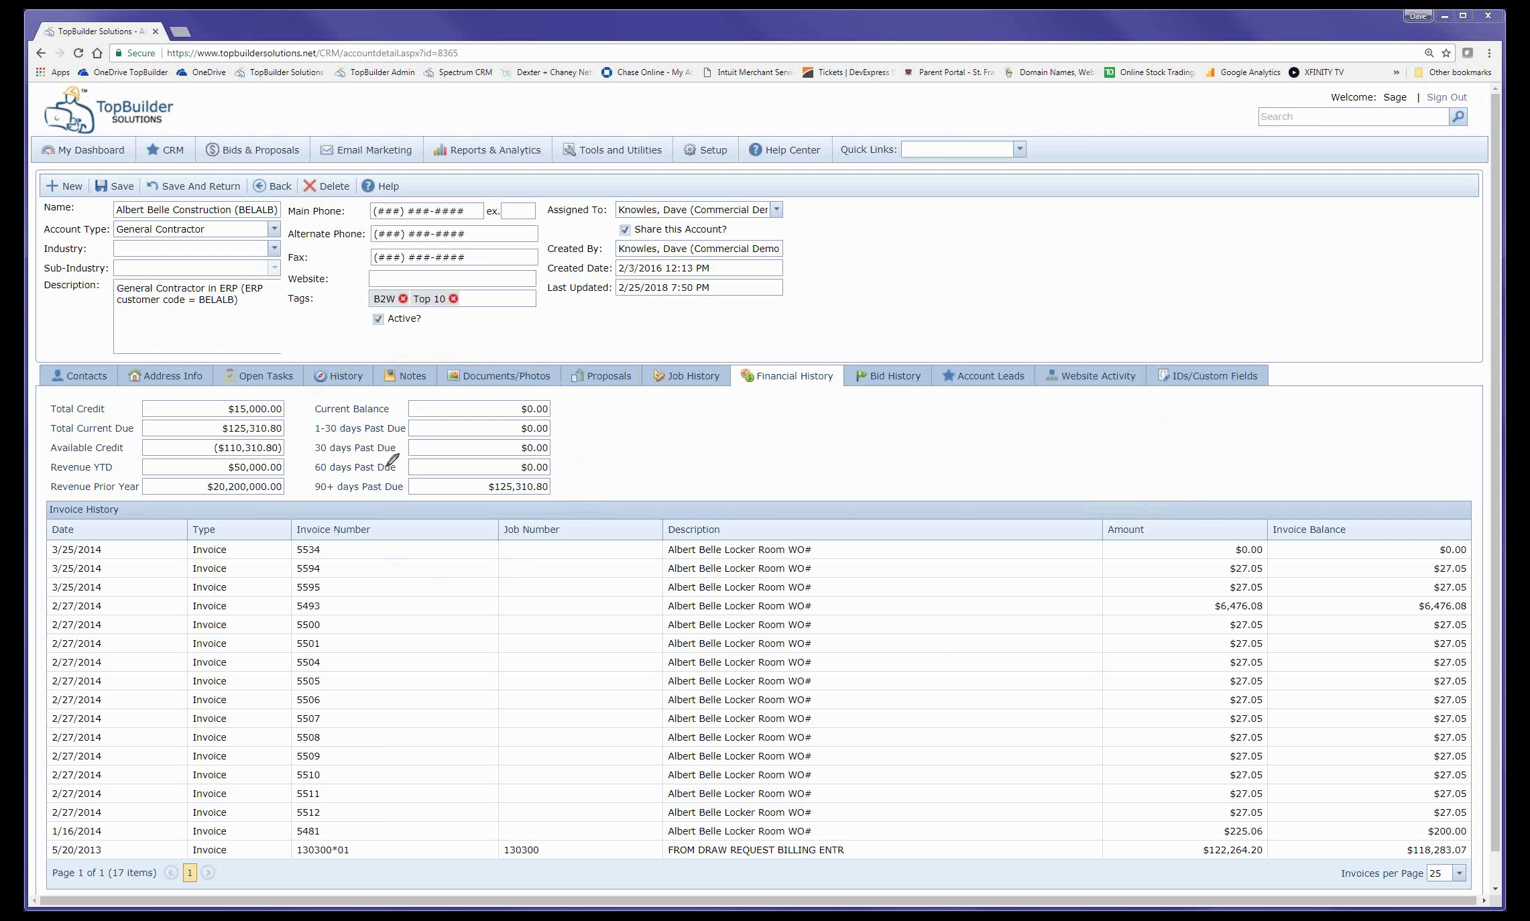
mouse_move(504, 358)
left_mouse_down()
mouse_move(697, 489)
mouse_move(466, 316)
left_mouse_up()
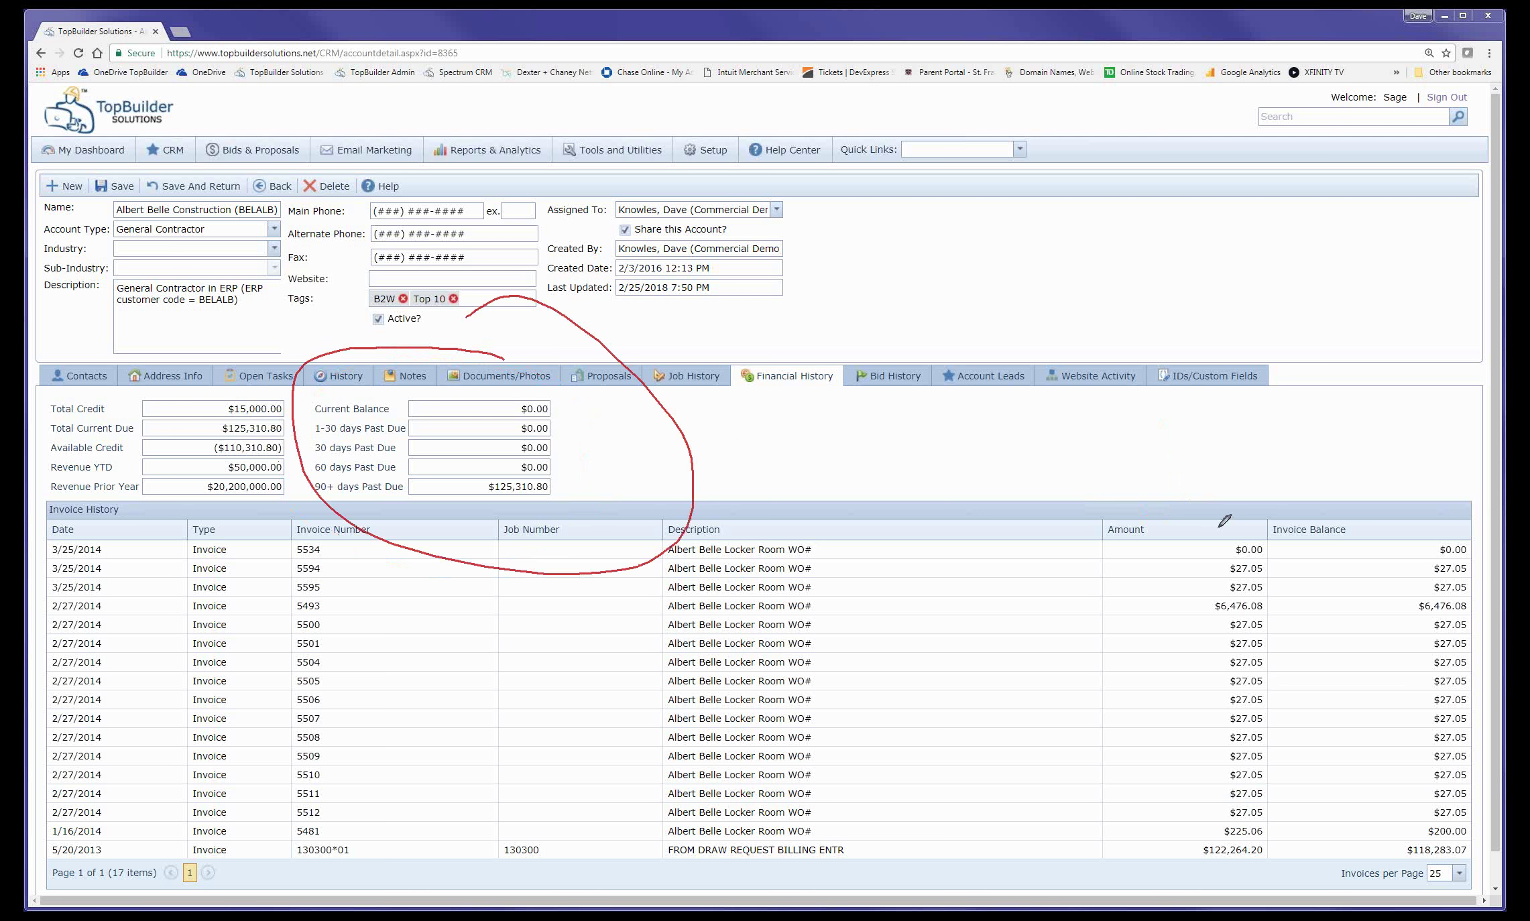
mouse_move(1084, 430)
left_mouse_down()
mouse_move(1099, 507)
mouse_move(1132, 474)
mouse_move(1079, 484)
mouse_move(1136, 486)
left_mouse_up()
key("Escape")
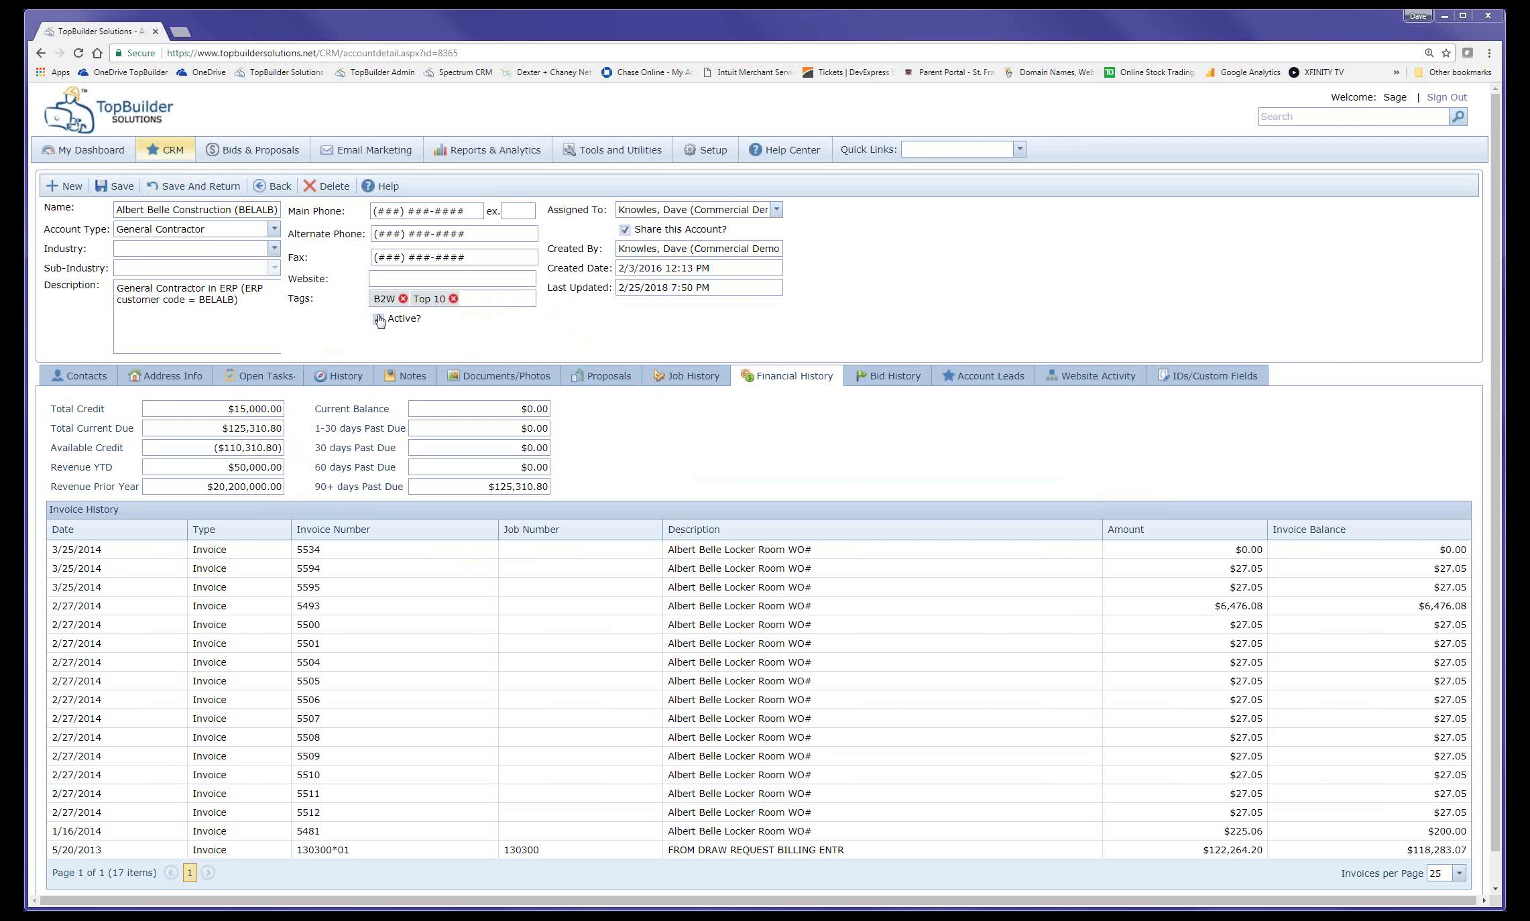
- View the account's bid history and open the list of all contacts
left_click(164, 150)
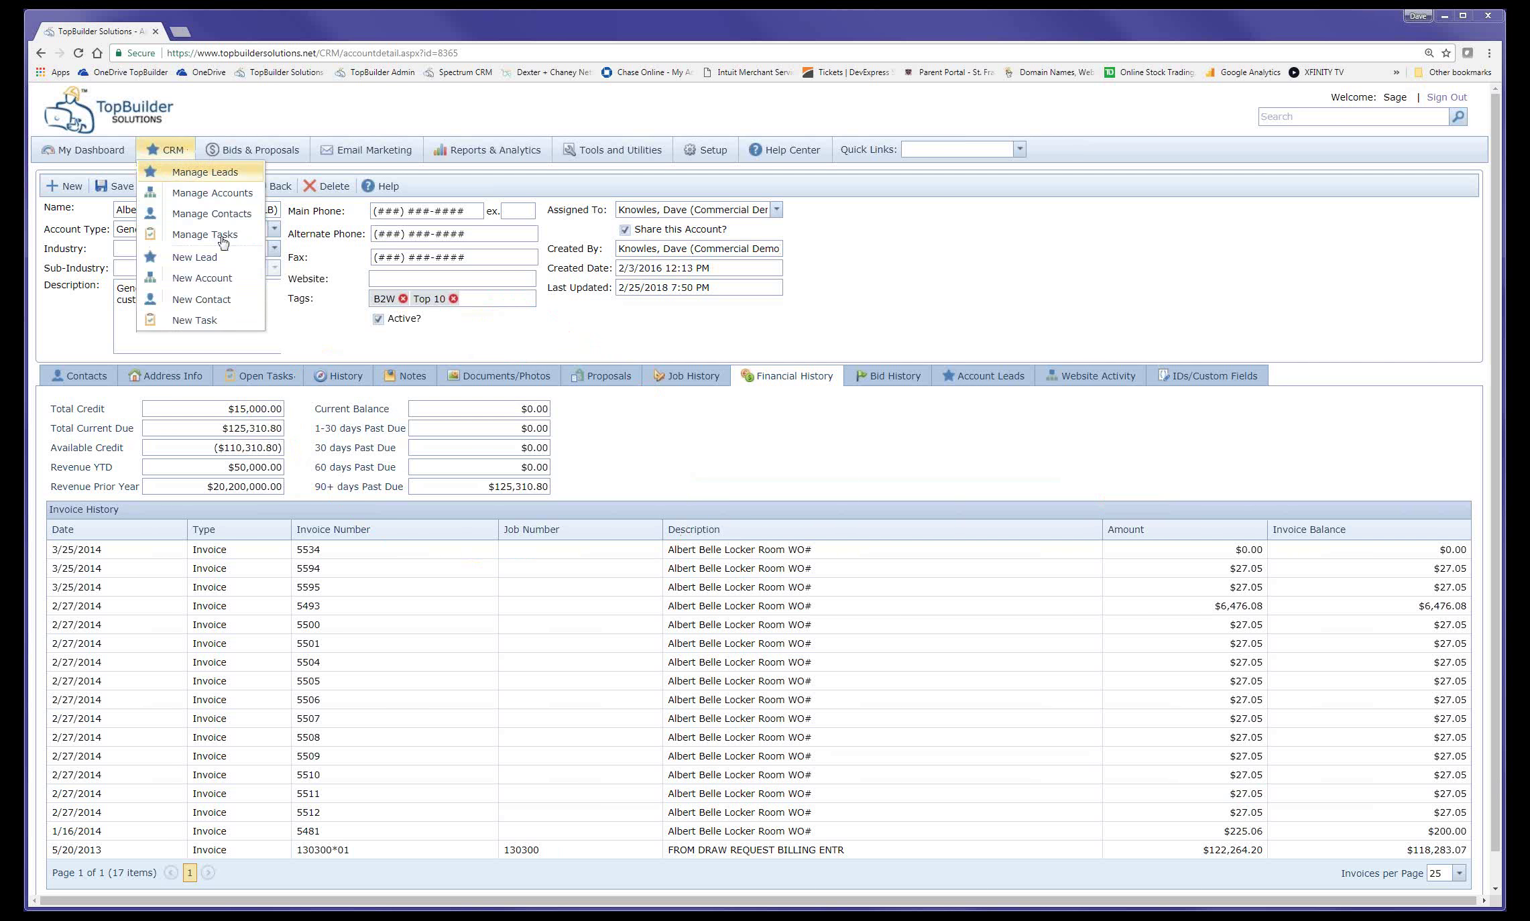
left_click(888, 380)
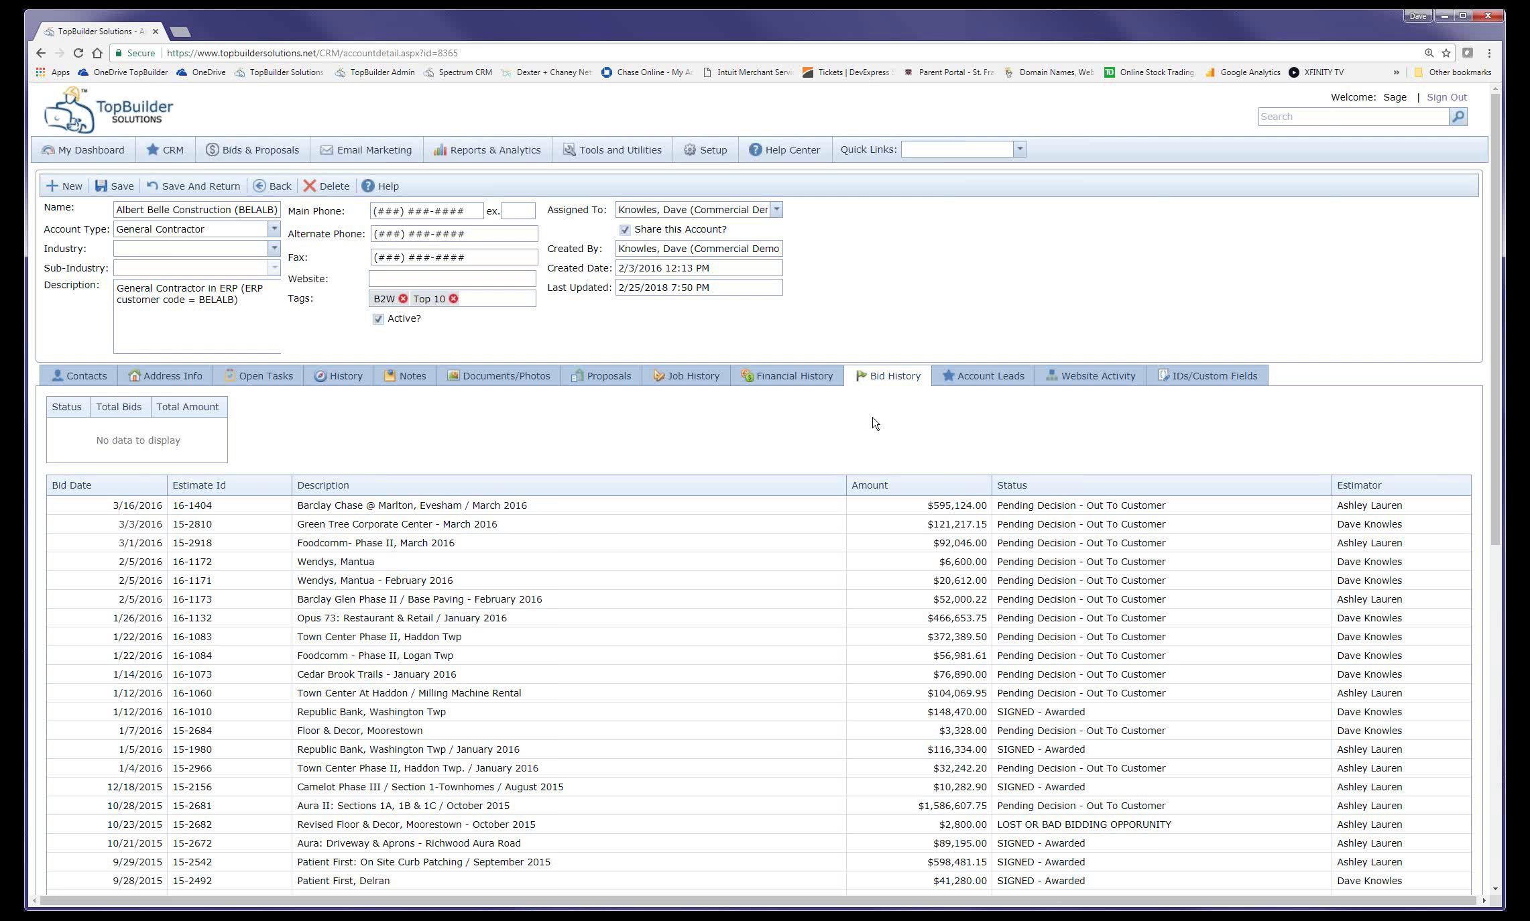
mouse_move(164, 149)
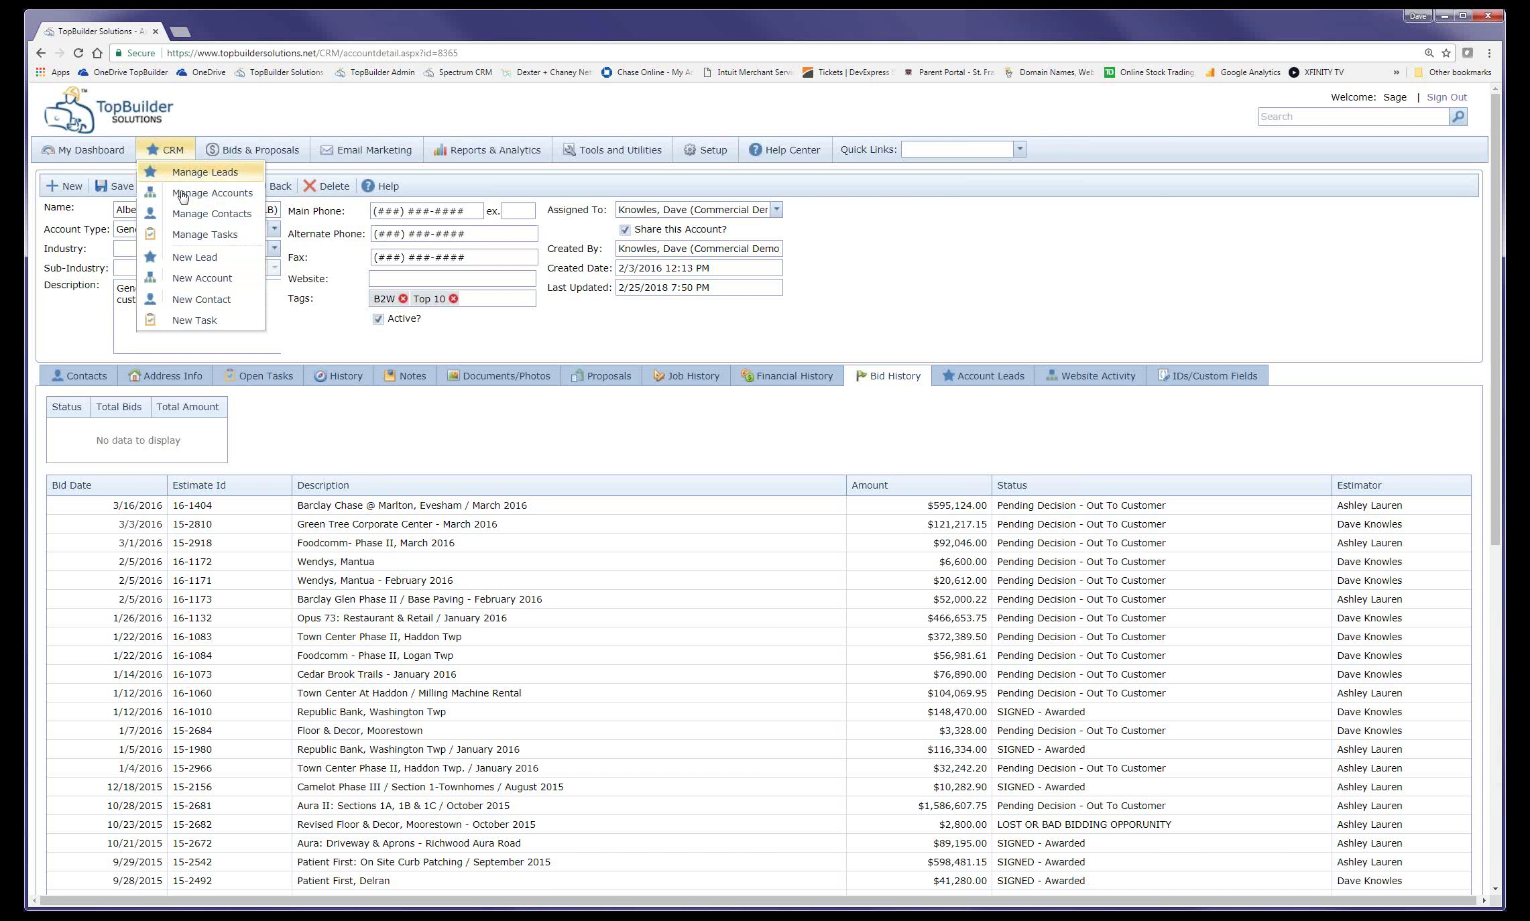
left_click(186, 218)
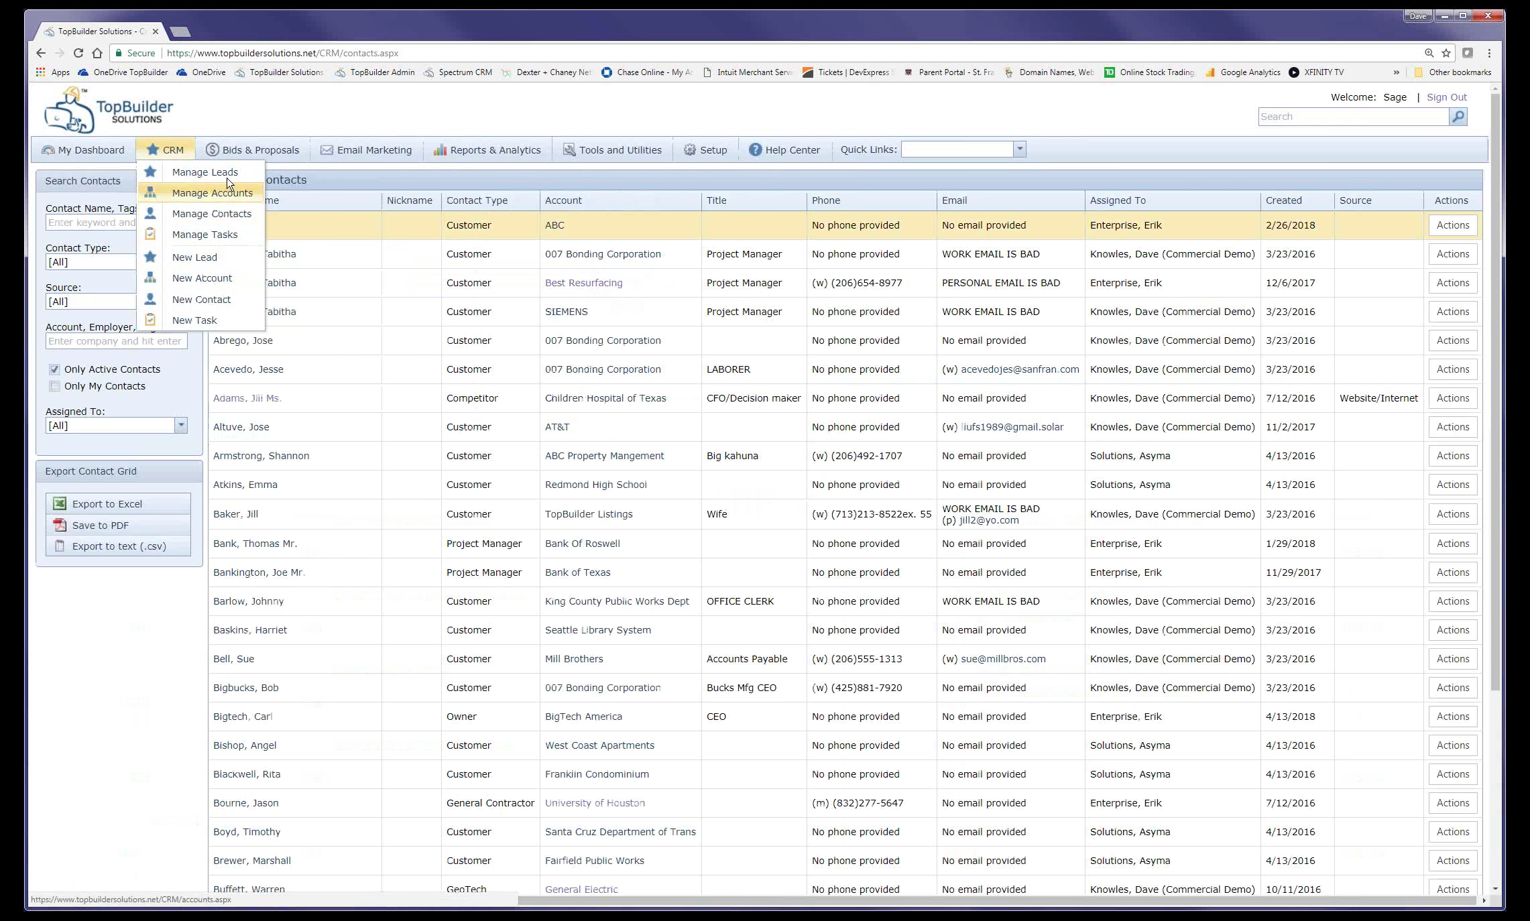
- Open the bidding opportunities list and expand the new multi-purpose mid-rise construction opportunity to view its individual bids
mouse_move(236, 155)
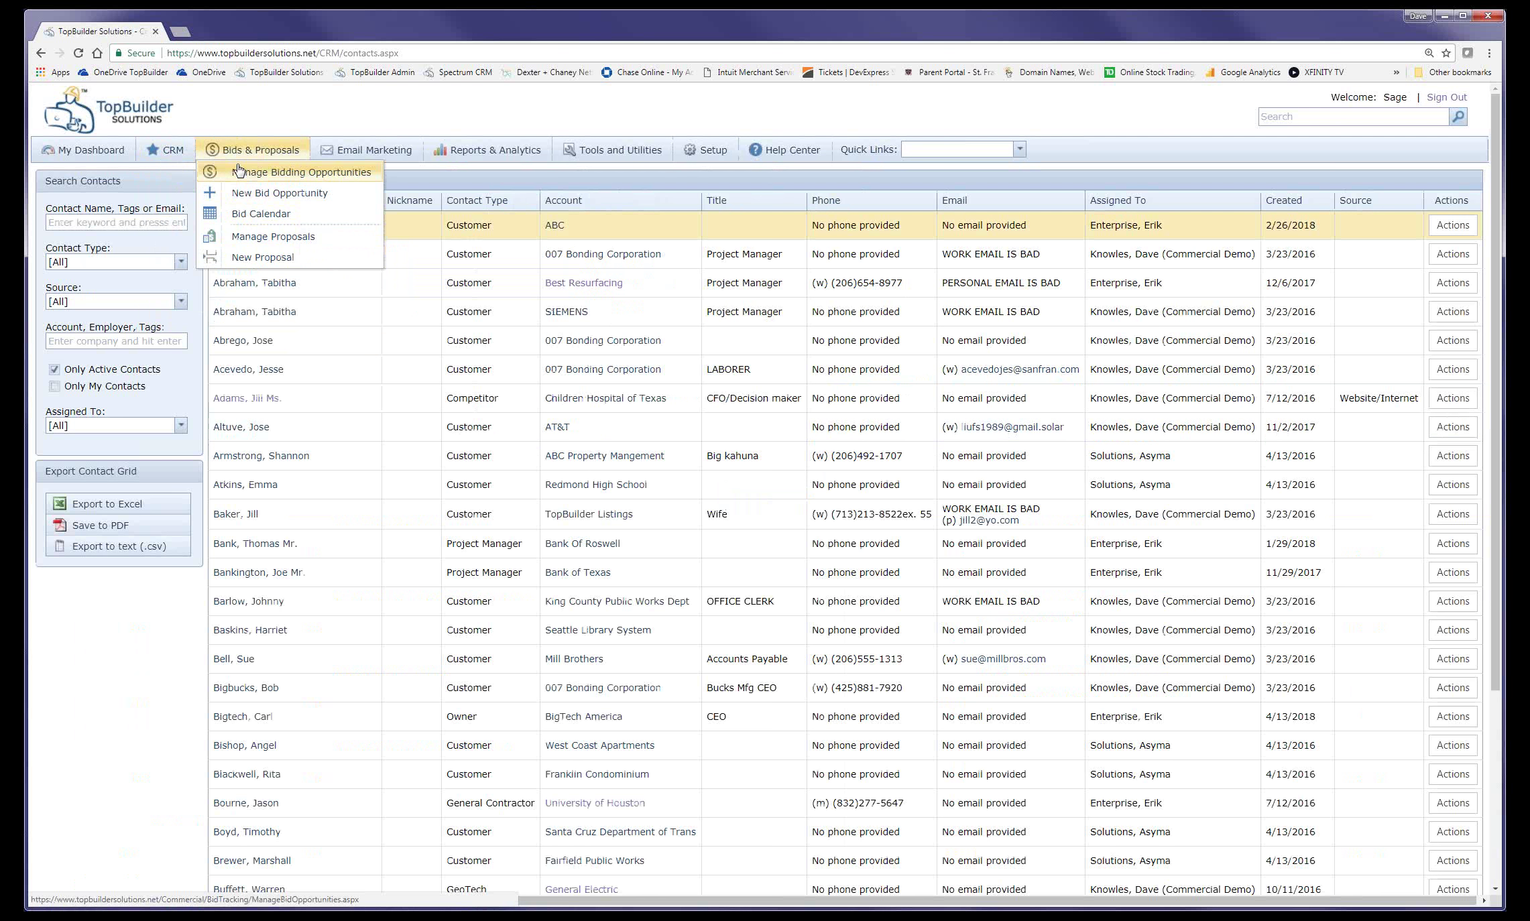
left_click(238, 172)
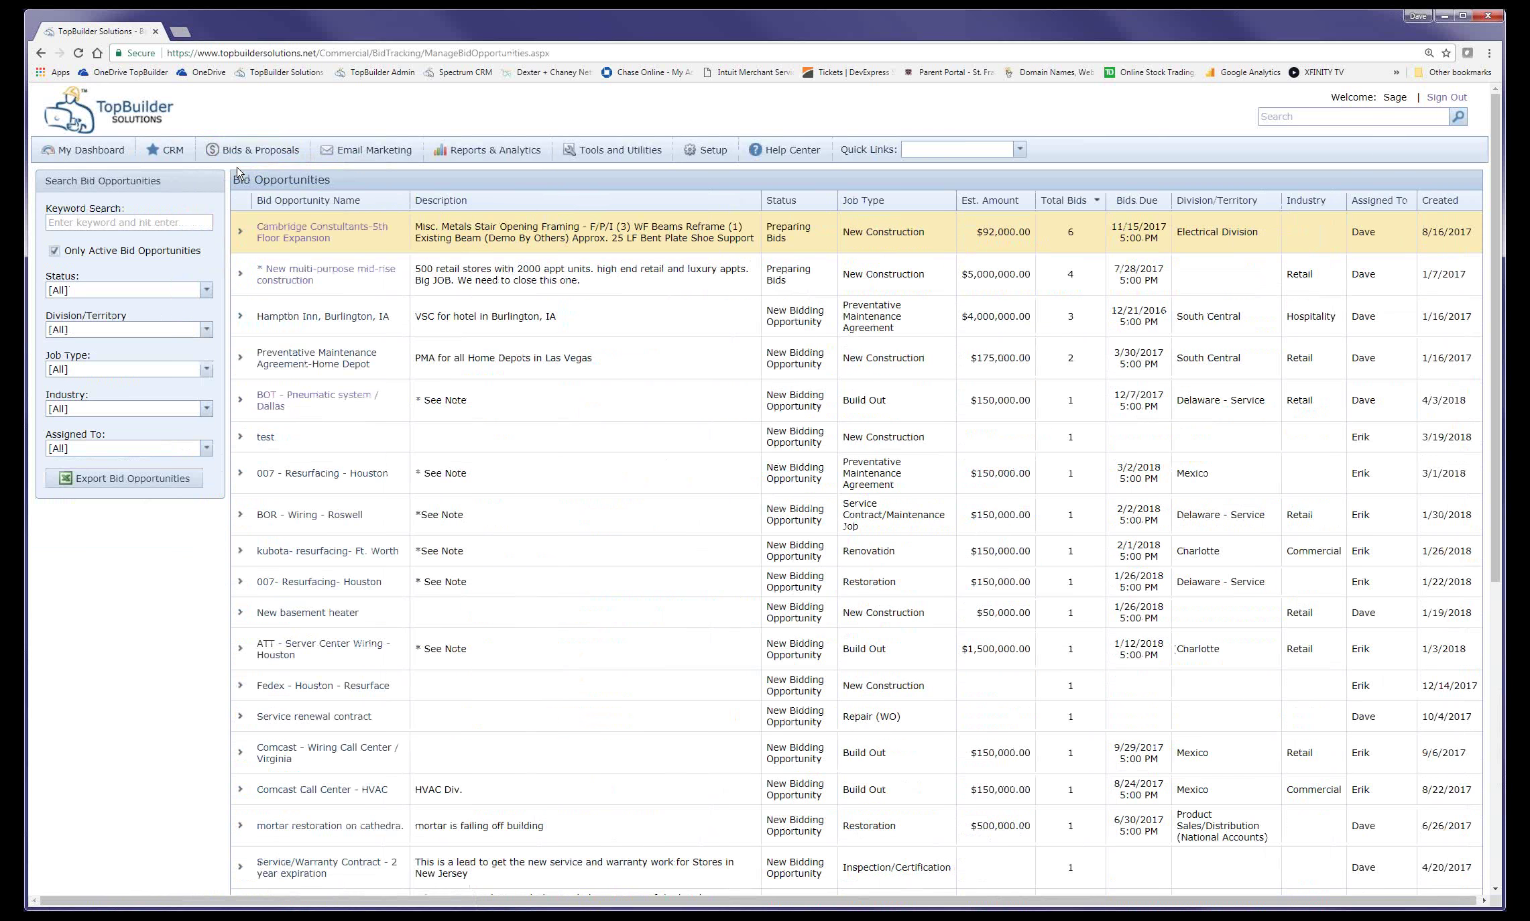
left_click(240, 274)
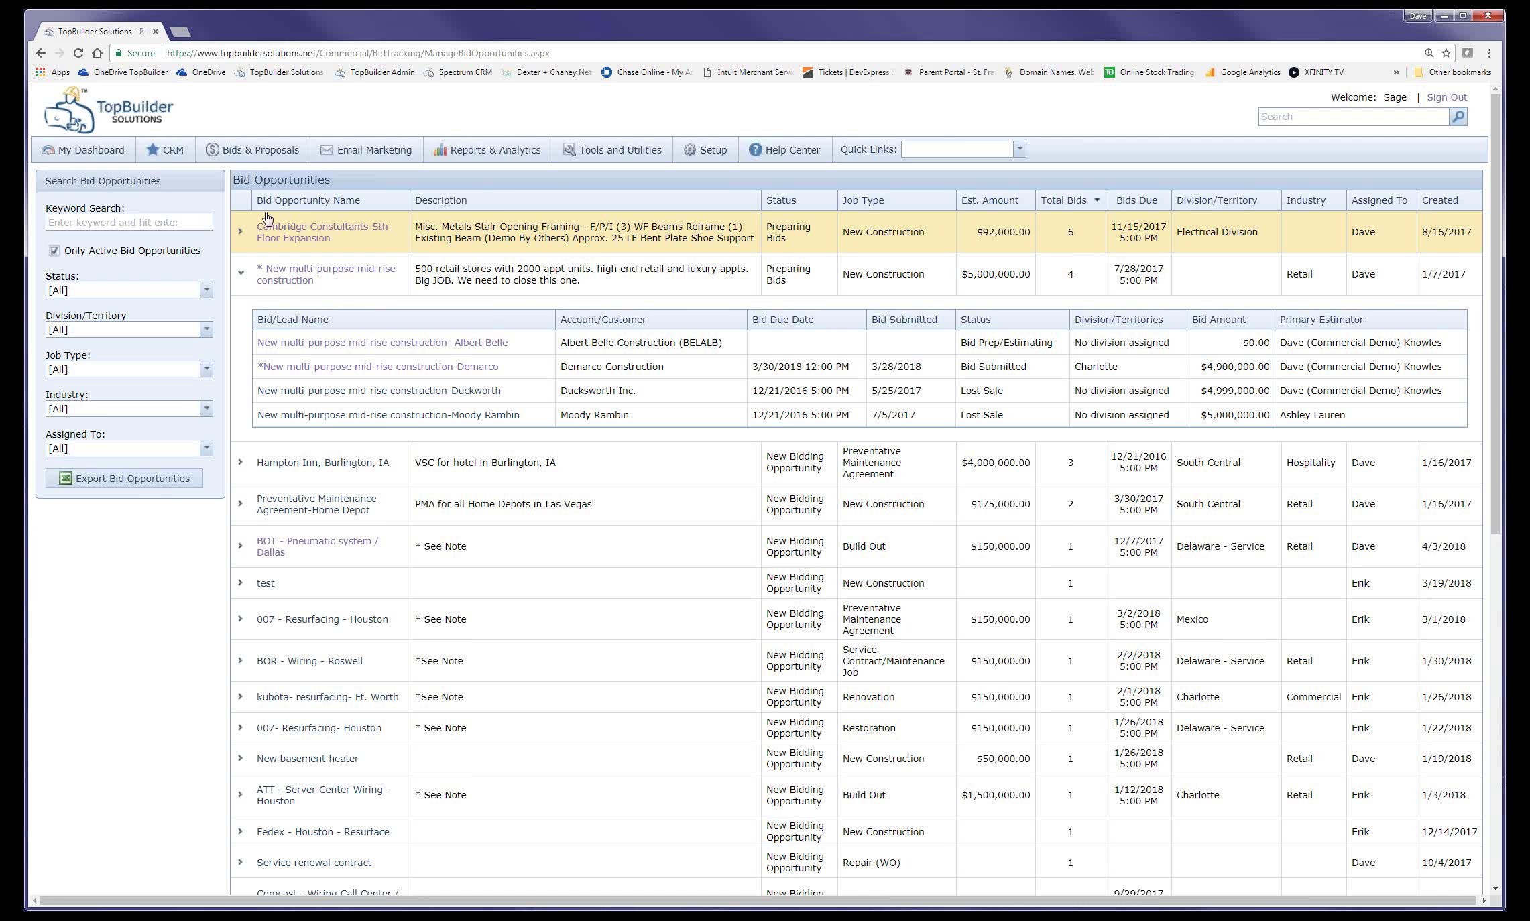
- View the bid calendar and return to the main browser tab to open the list of proposals
left_click(261, 153)
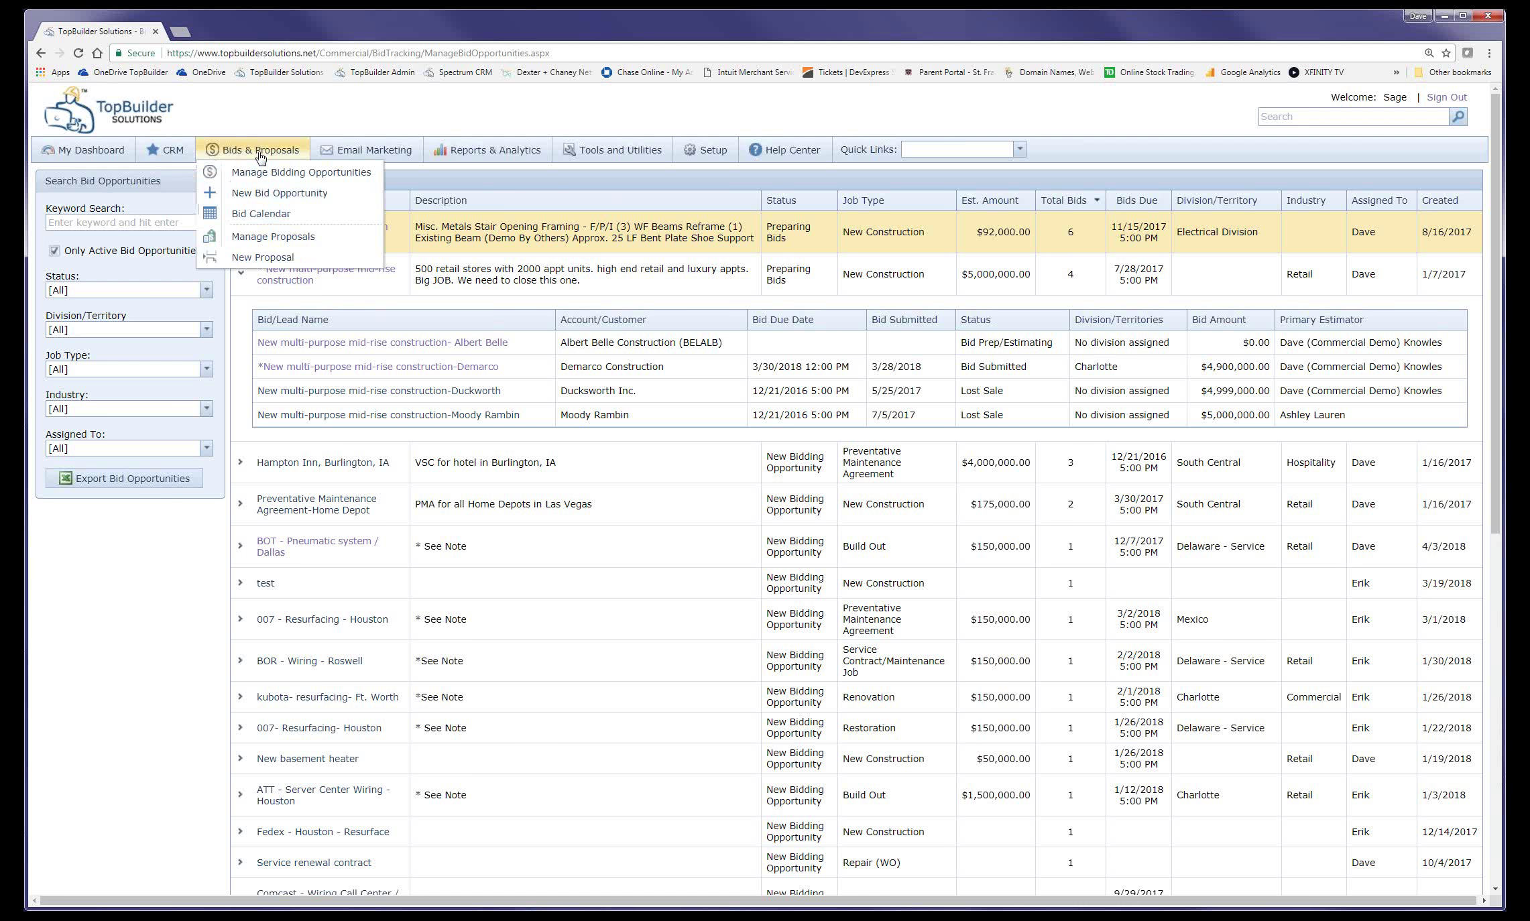
left_click(277, 215)
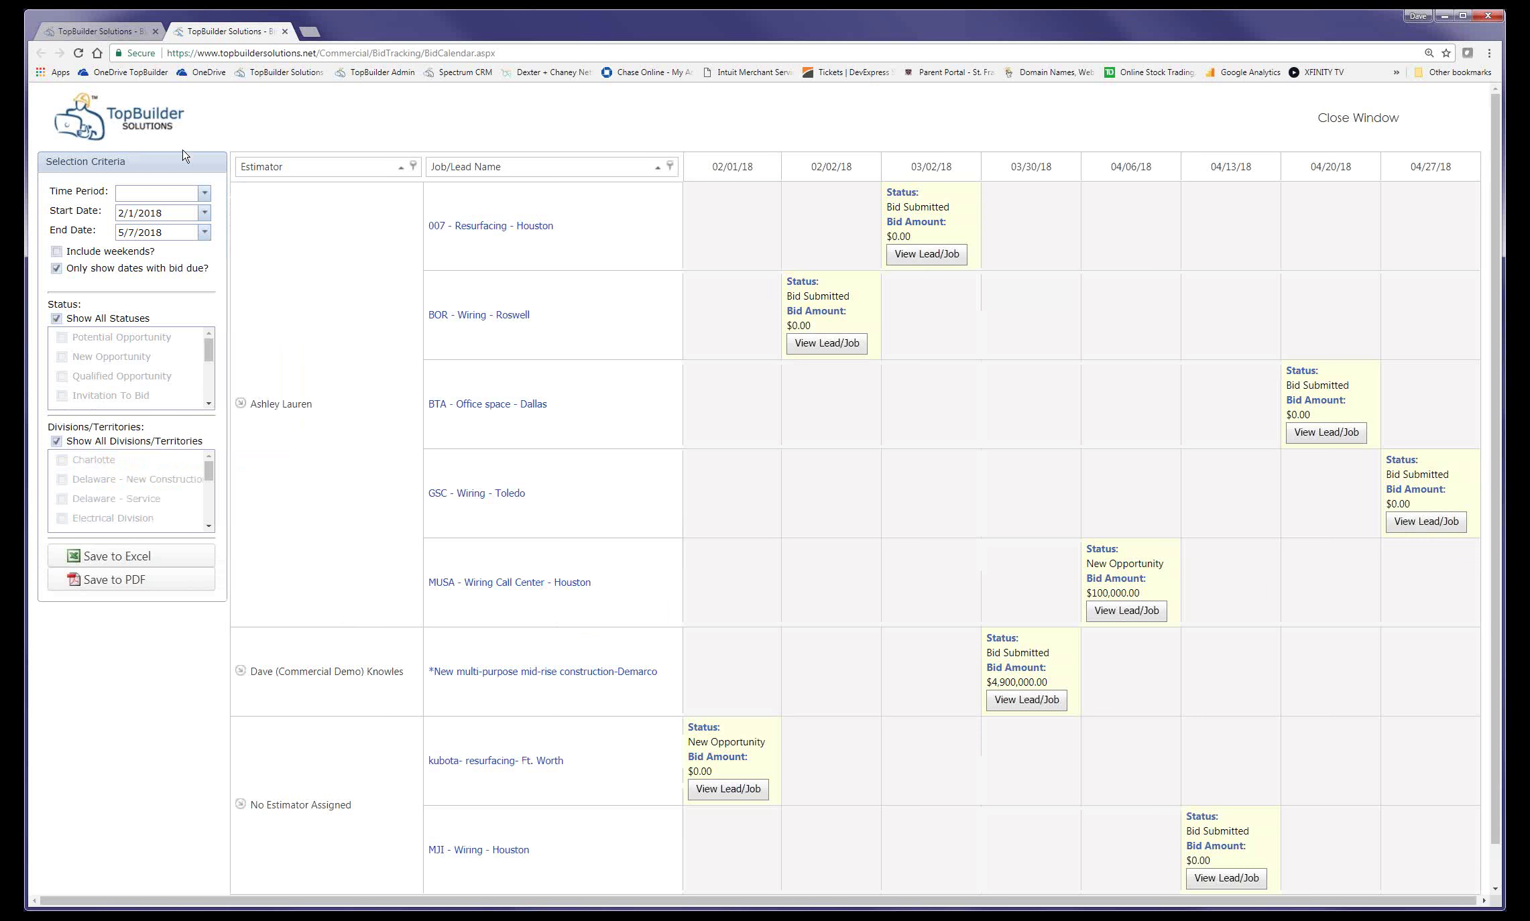
left_click(100, 31)
mouse_move(226, 148)
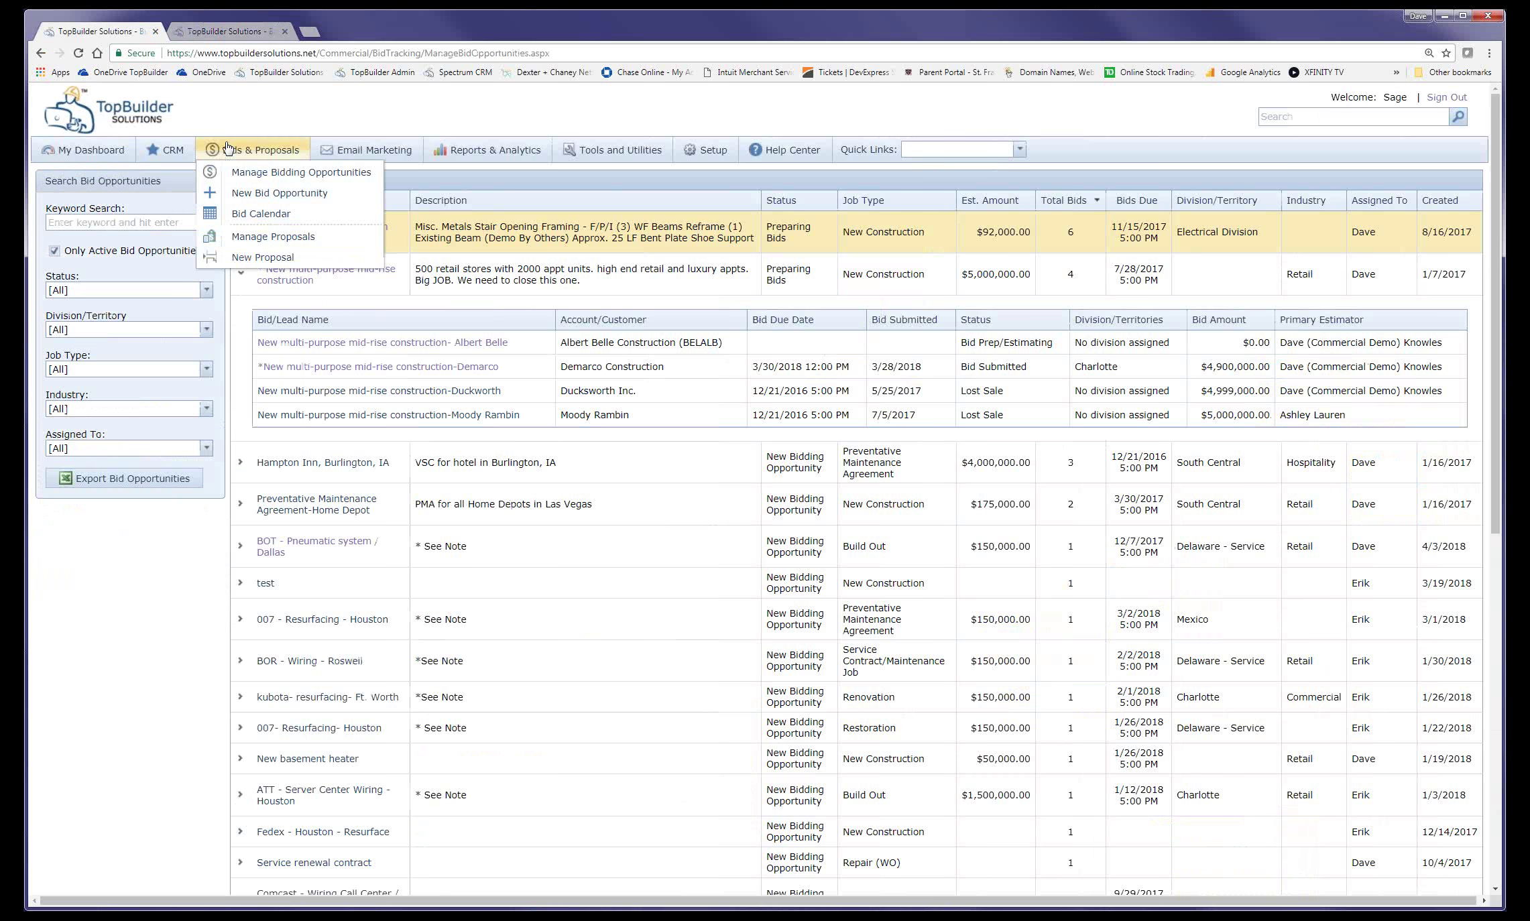
left_click(256, 238)
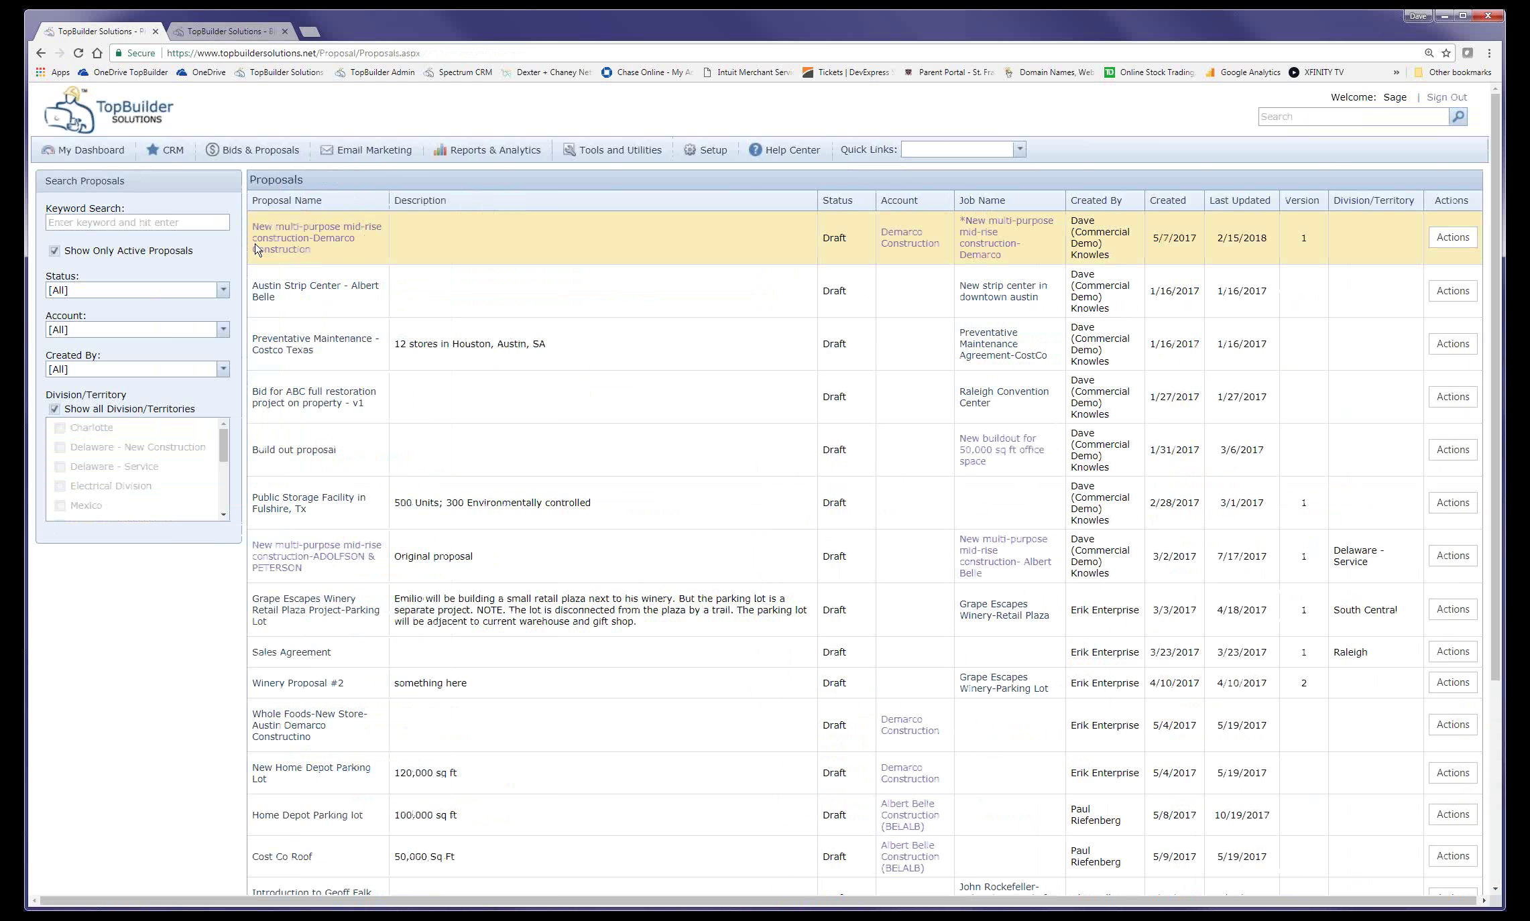
- Open the scheduled email campaign "Our success stories, you could be next" for editing and review its template layout and selected contacts
left_click(362, 155)
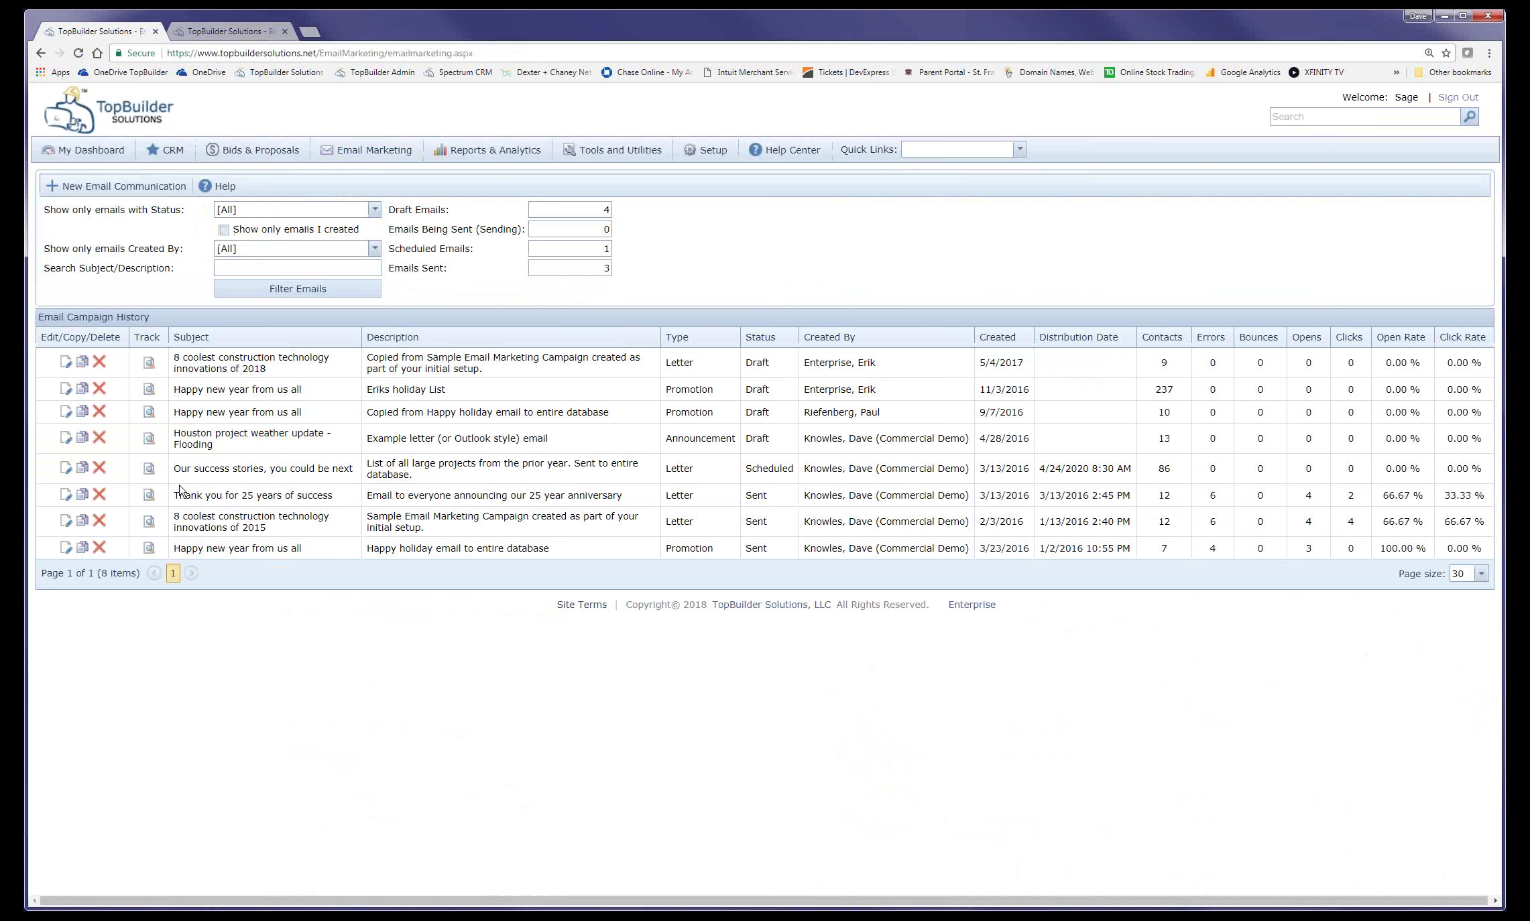
left_click(66, 471)
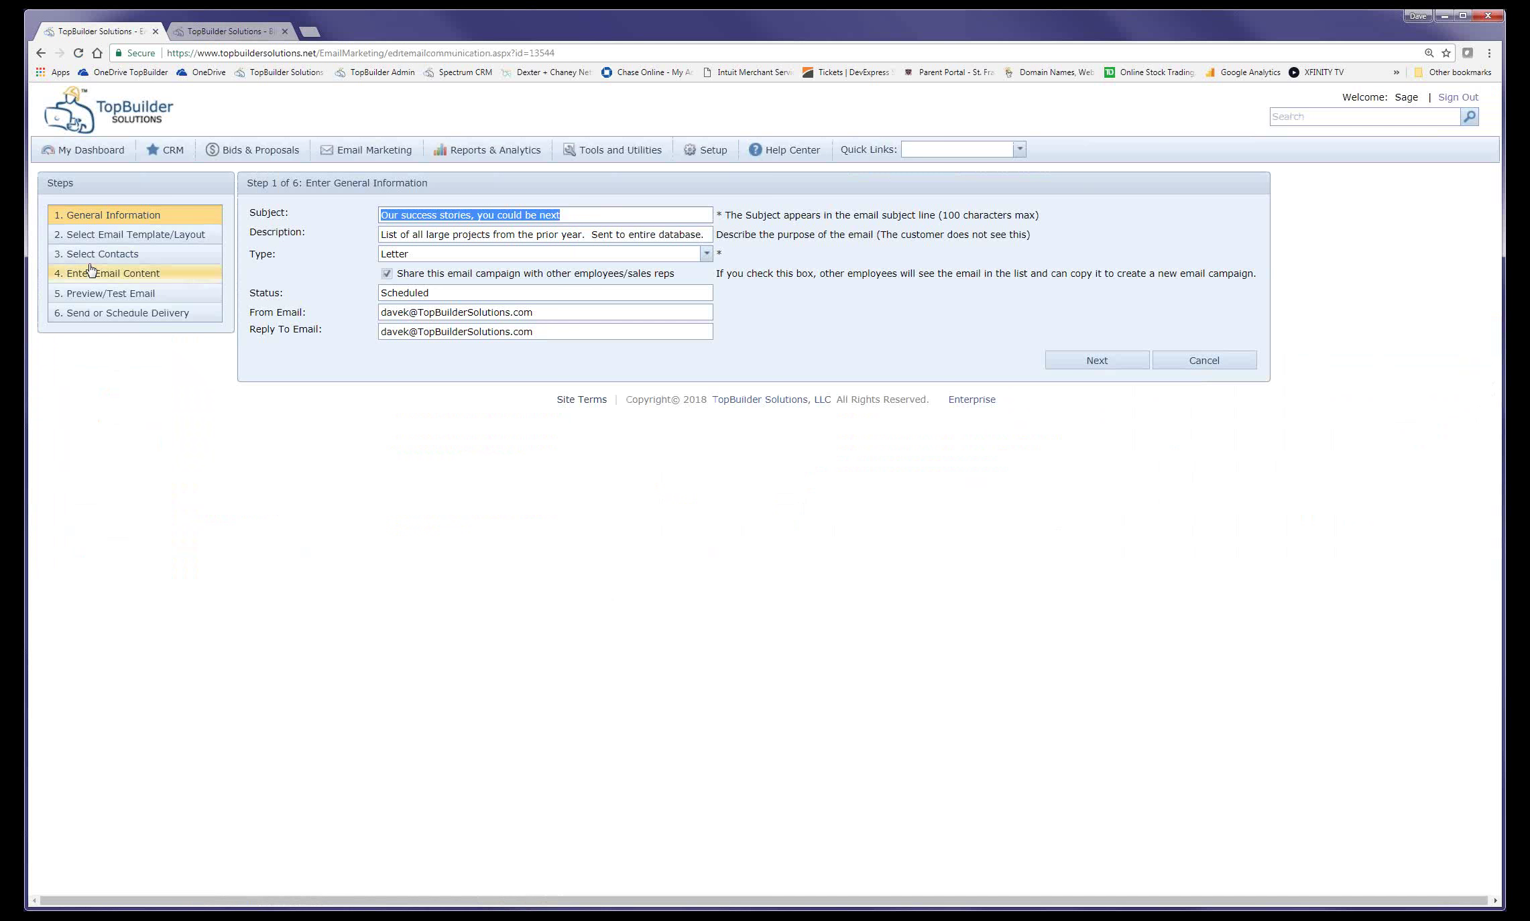
left_click(95, 241)
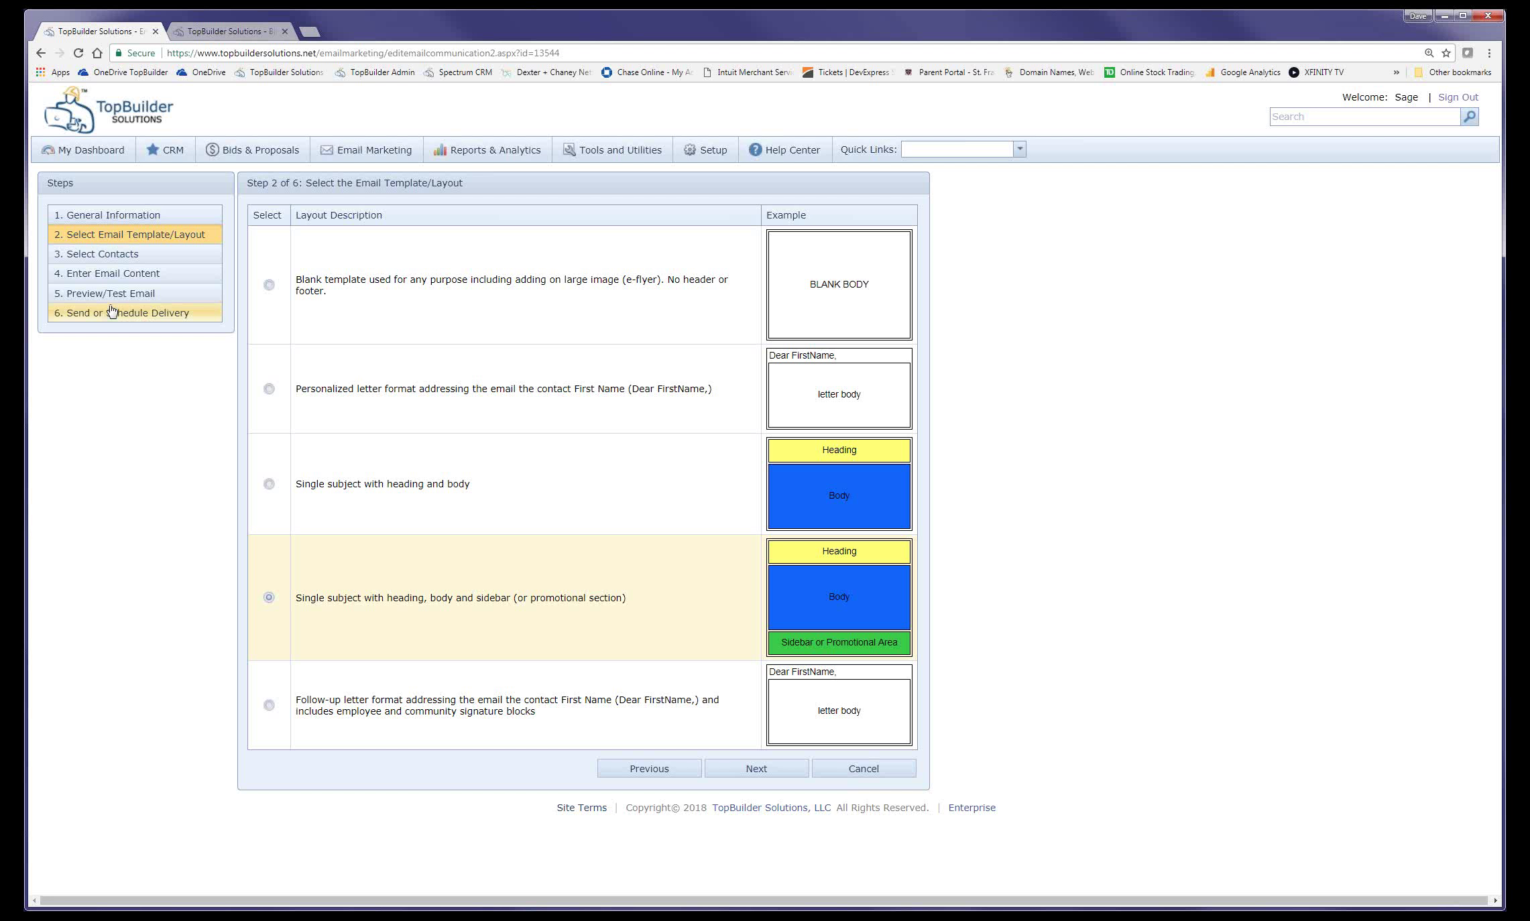
left_click(108, 261)
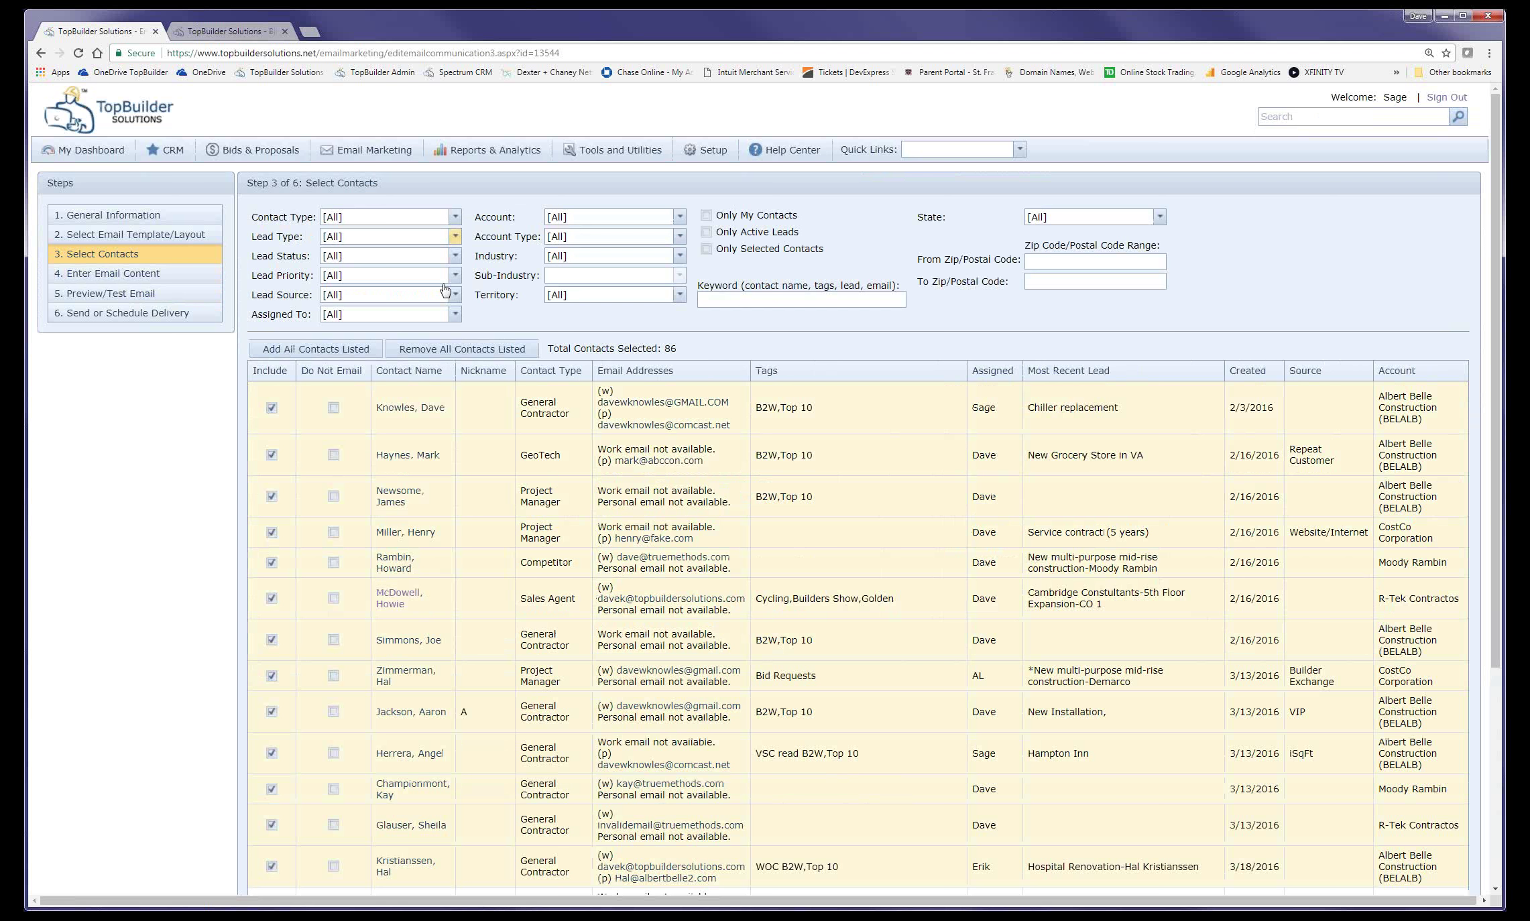
- Examine the campaign's heading and body content and bring up the options for the image in the body
left_click(181, 275)
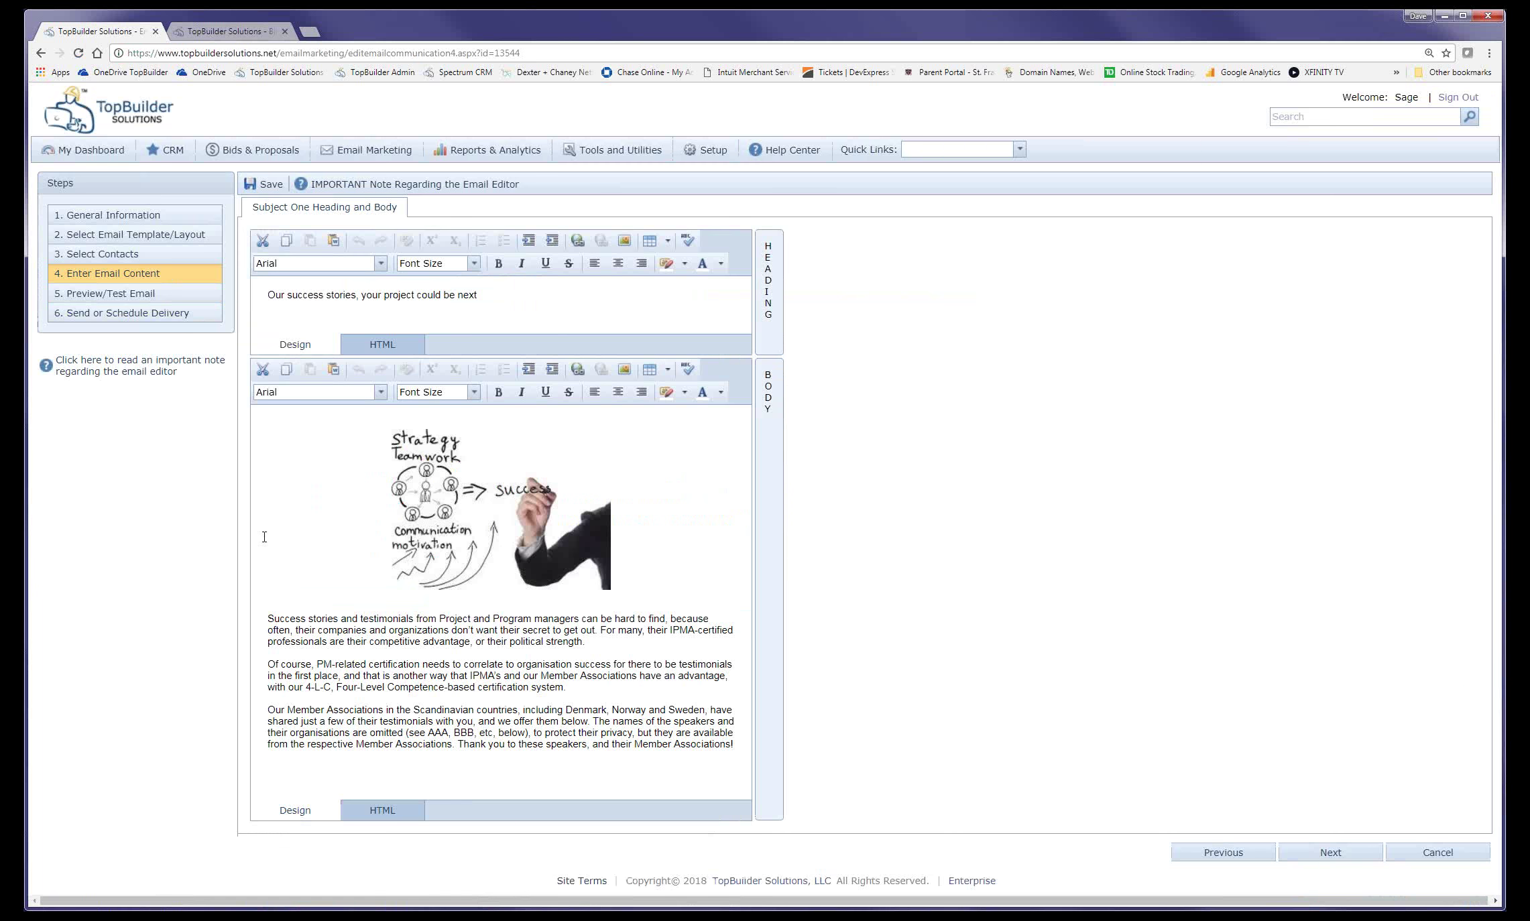
left_click_drag(272, 609, 518, 551)
right_click(519, 551)
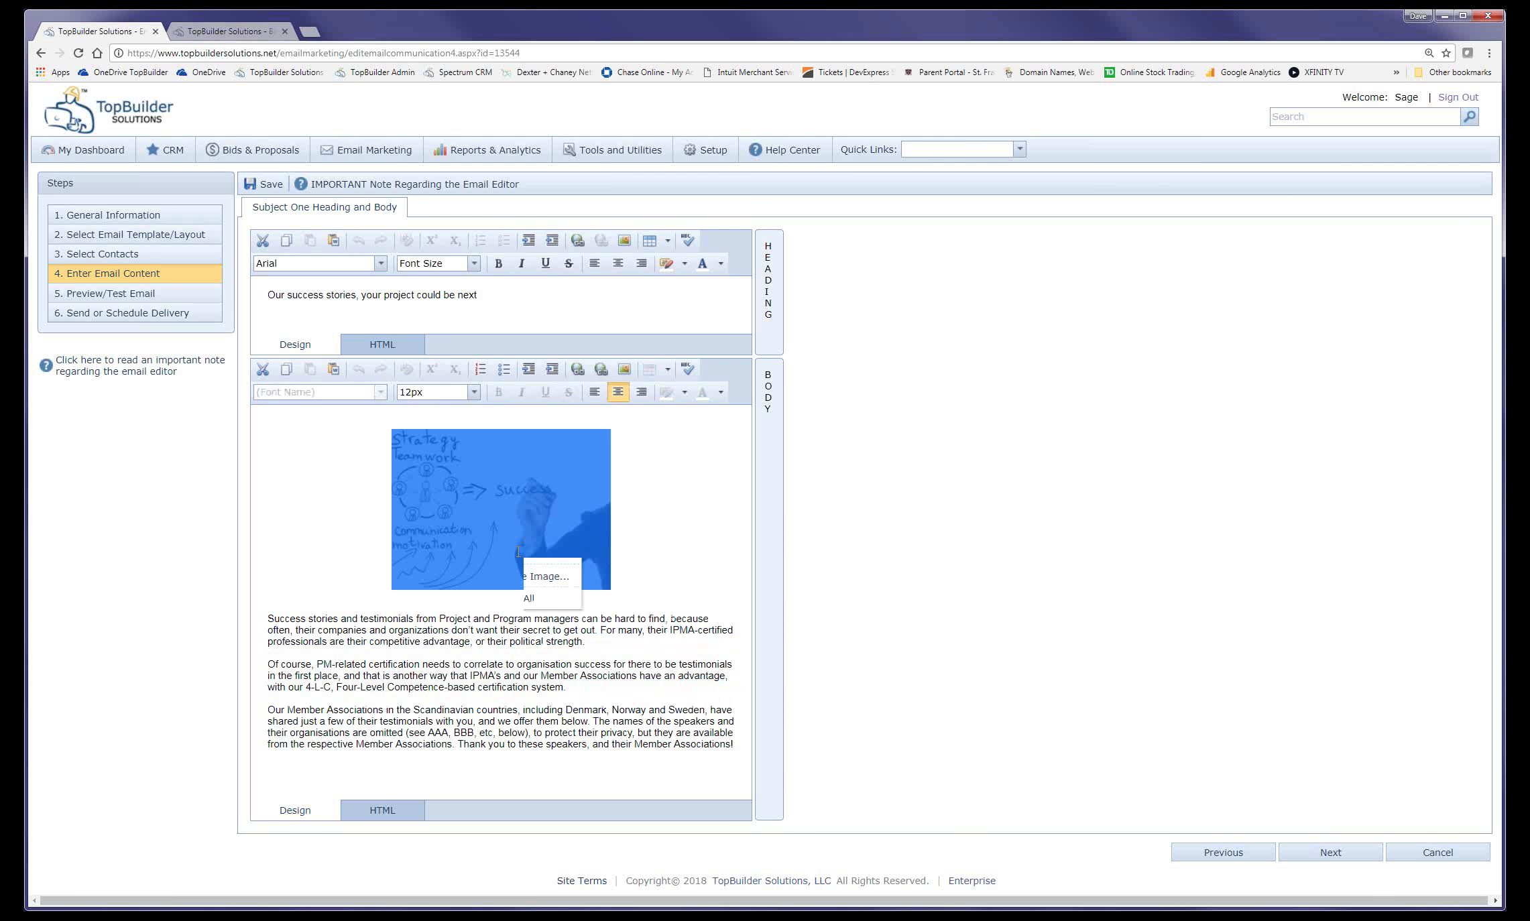
- Preview the campaign email and look through it from the header logo down to the footer
left_click(159, 295)
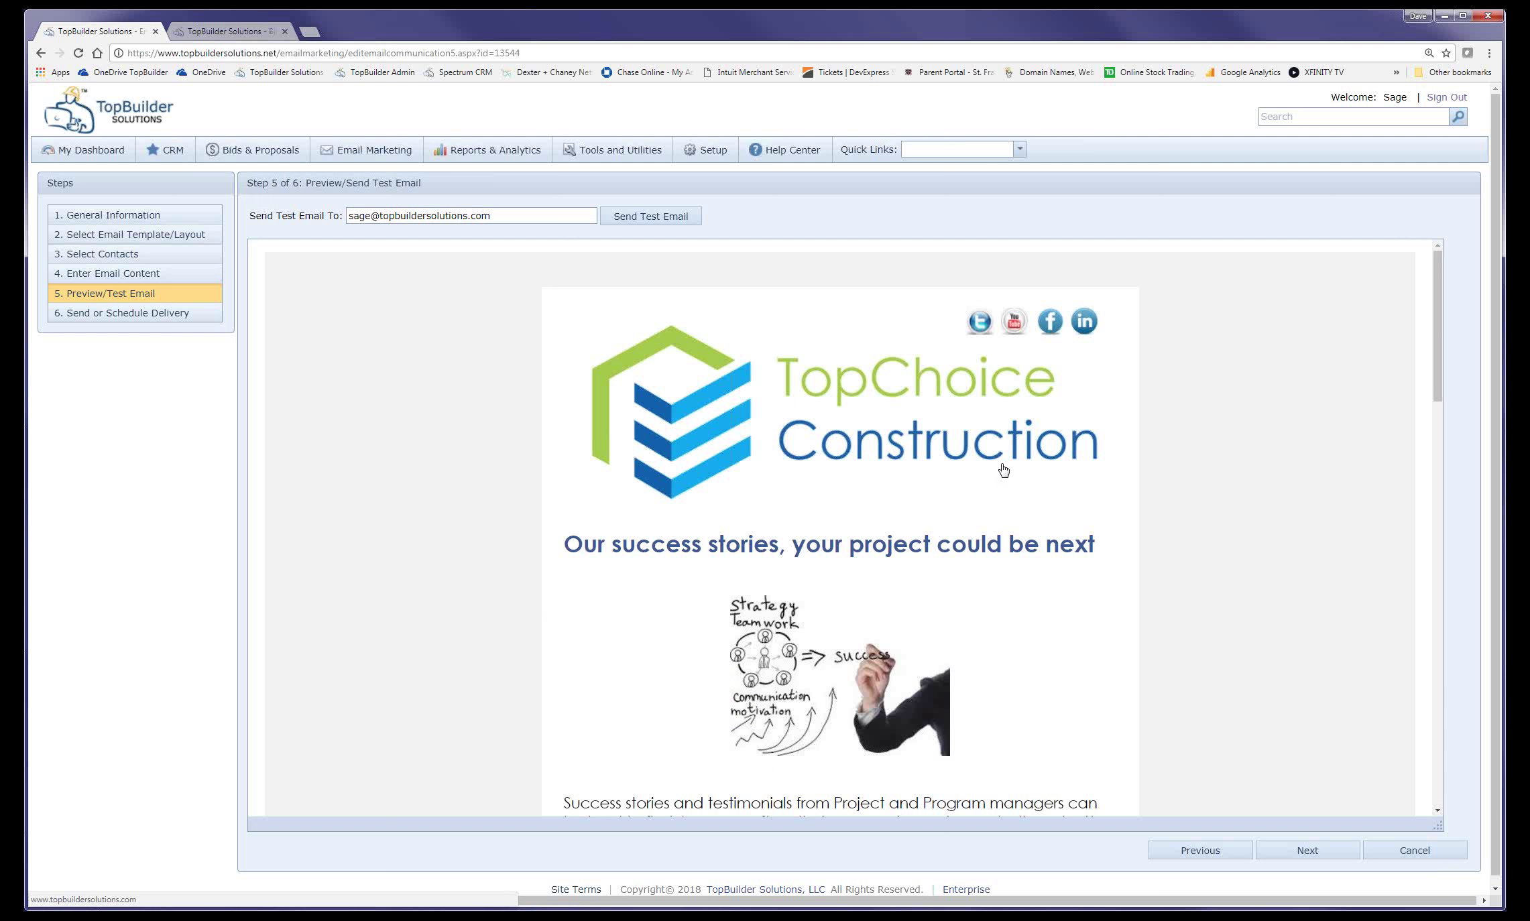
left_click_drag(635, 544, 965, 550)
scroll(917, 603, "down", 5)
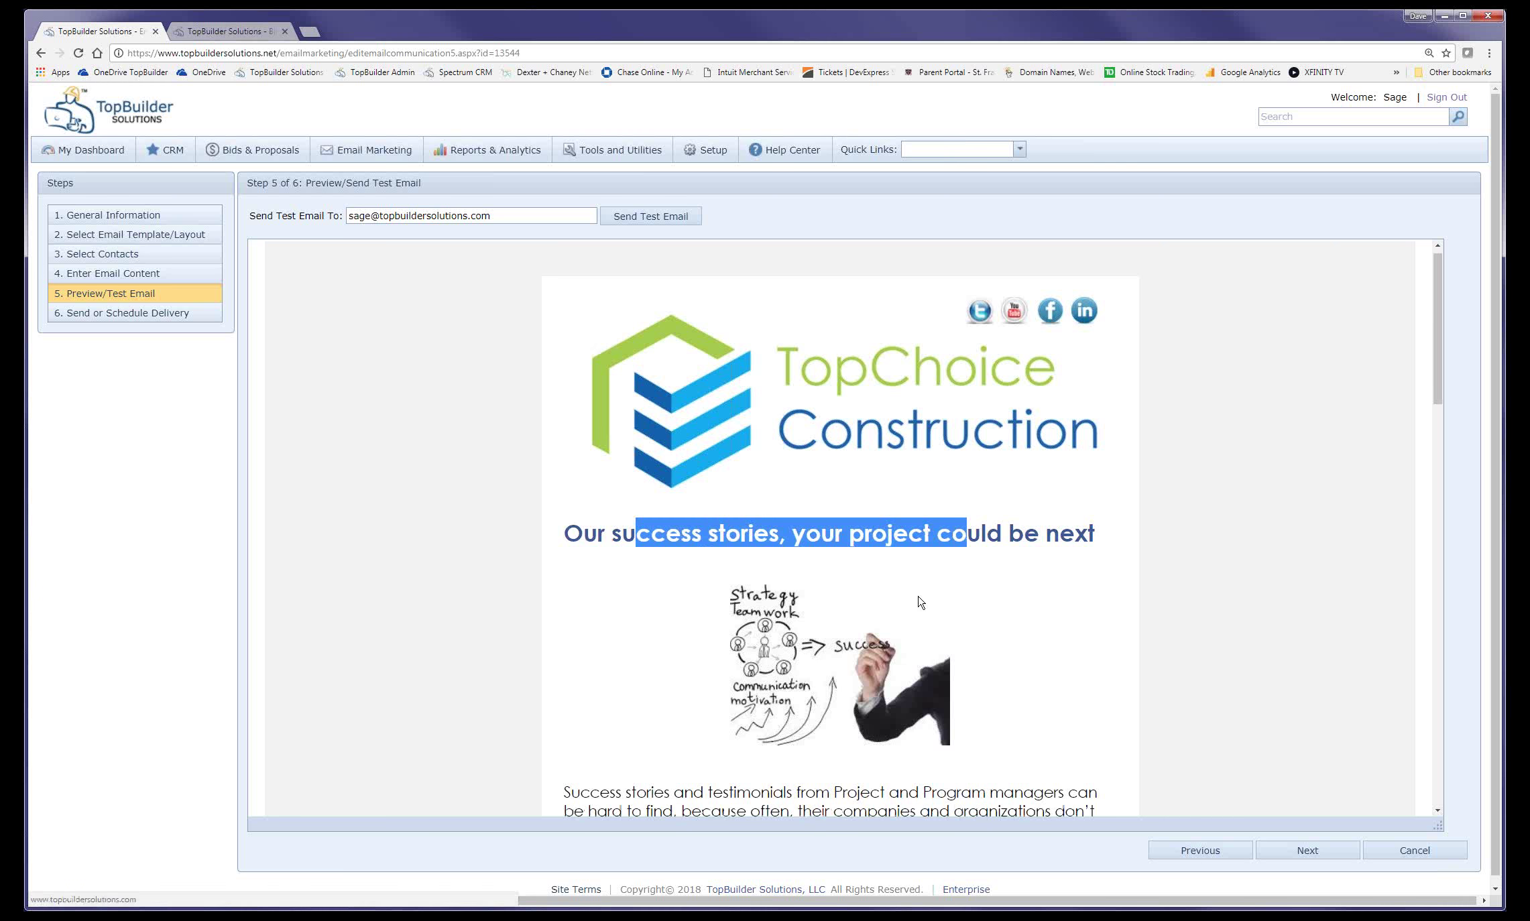
scroll(915, 590, "down", 15)
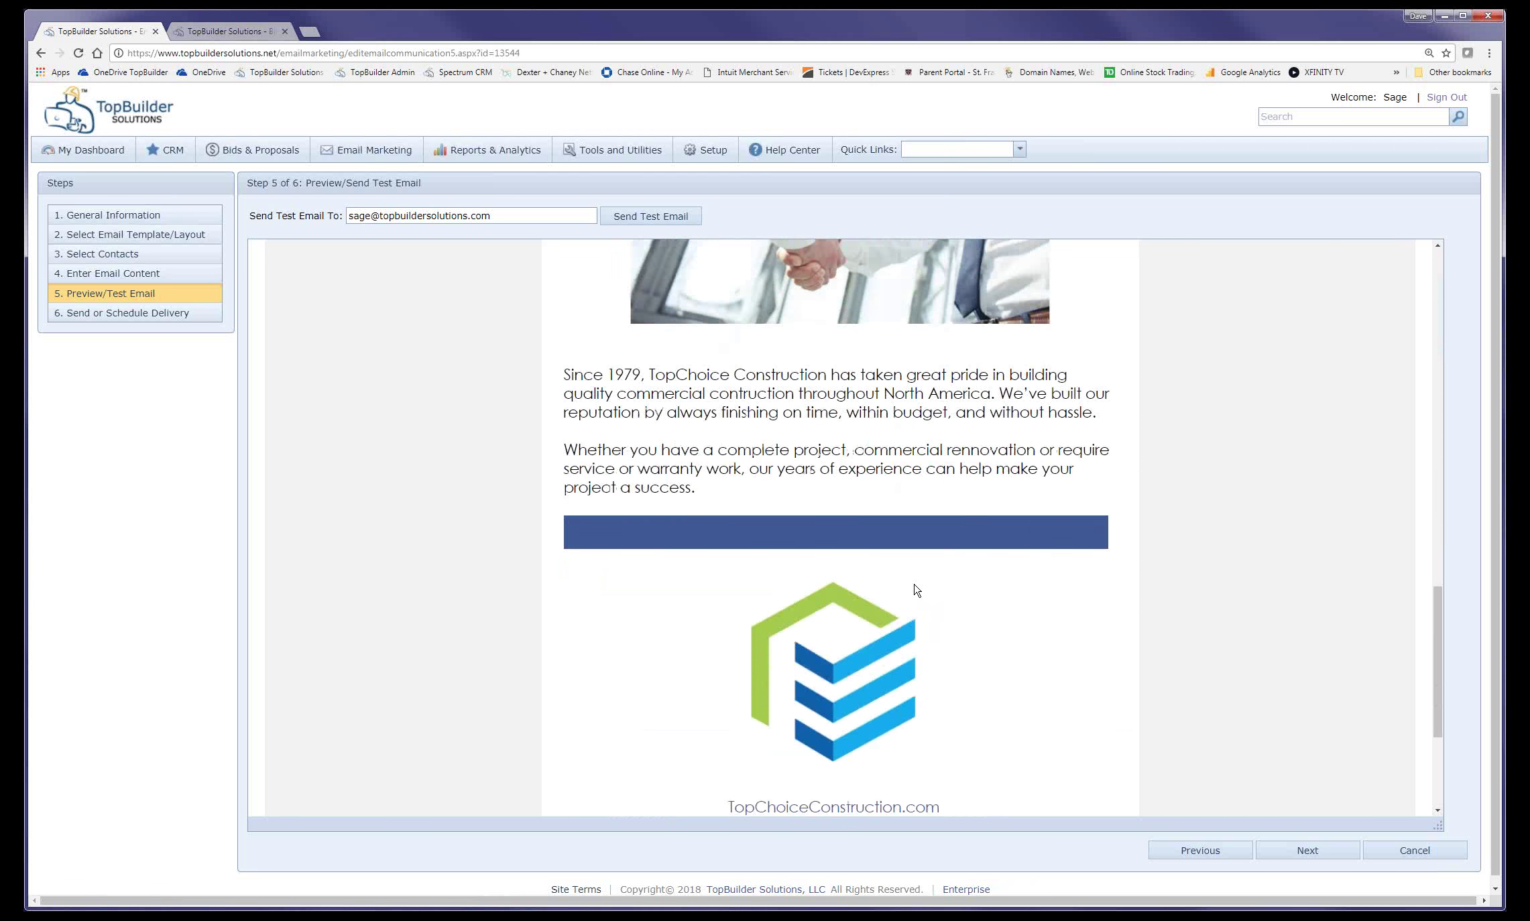
scroll(917, 590, "up", 20)
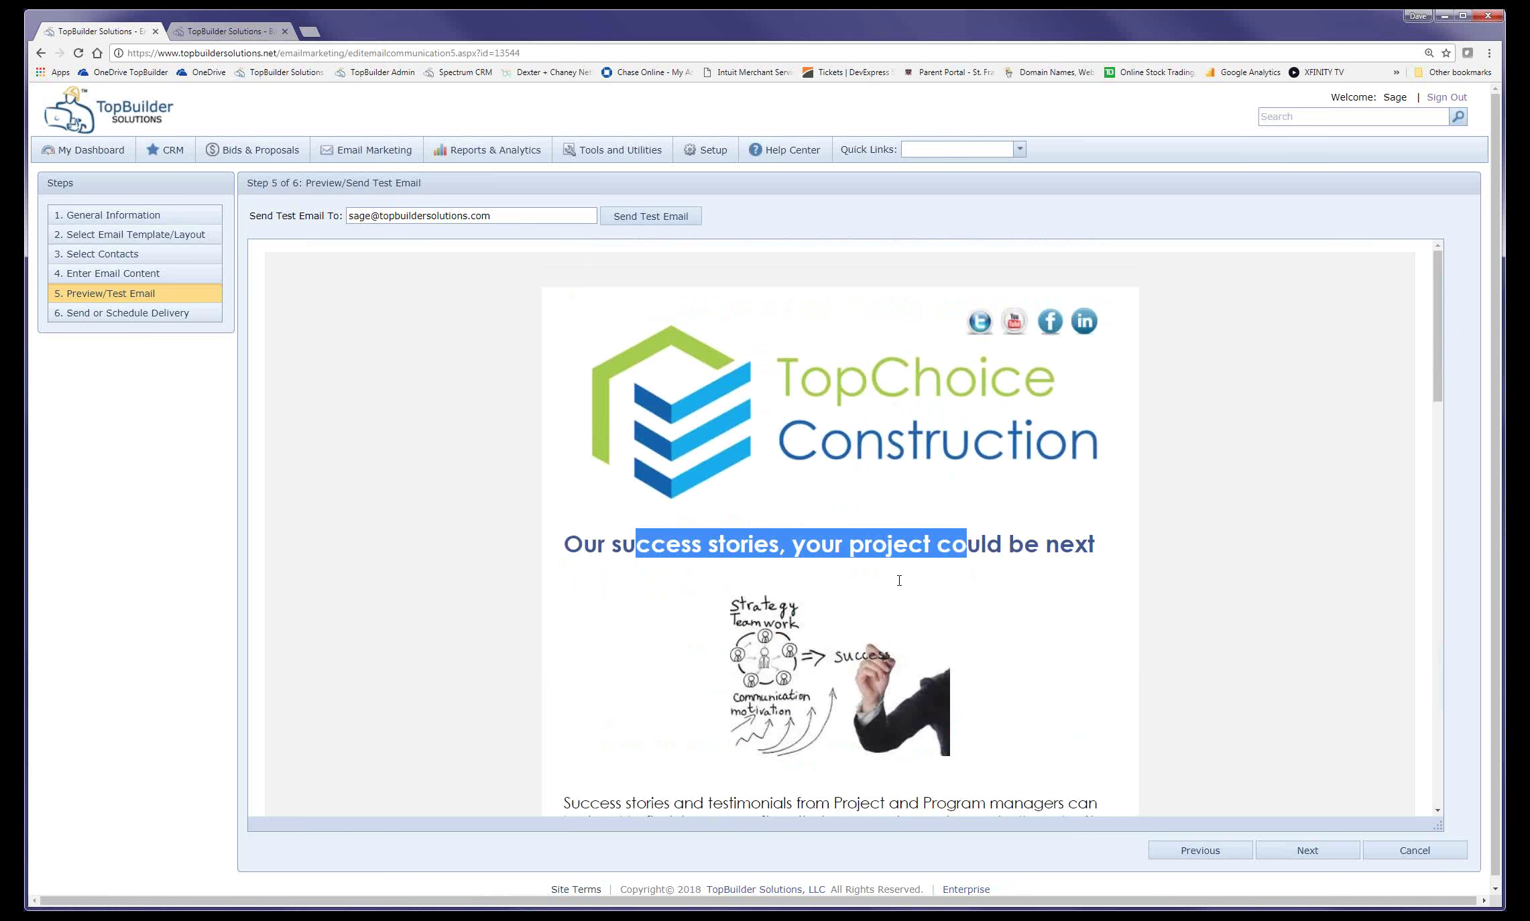
- Return to the campaign list and view the tracking results for "Our success stories, you could be next" and "Thank you for 25 years of success"
left_click(221, 305)
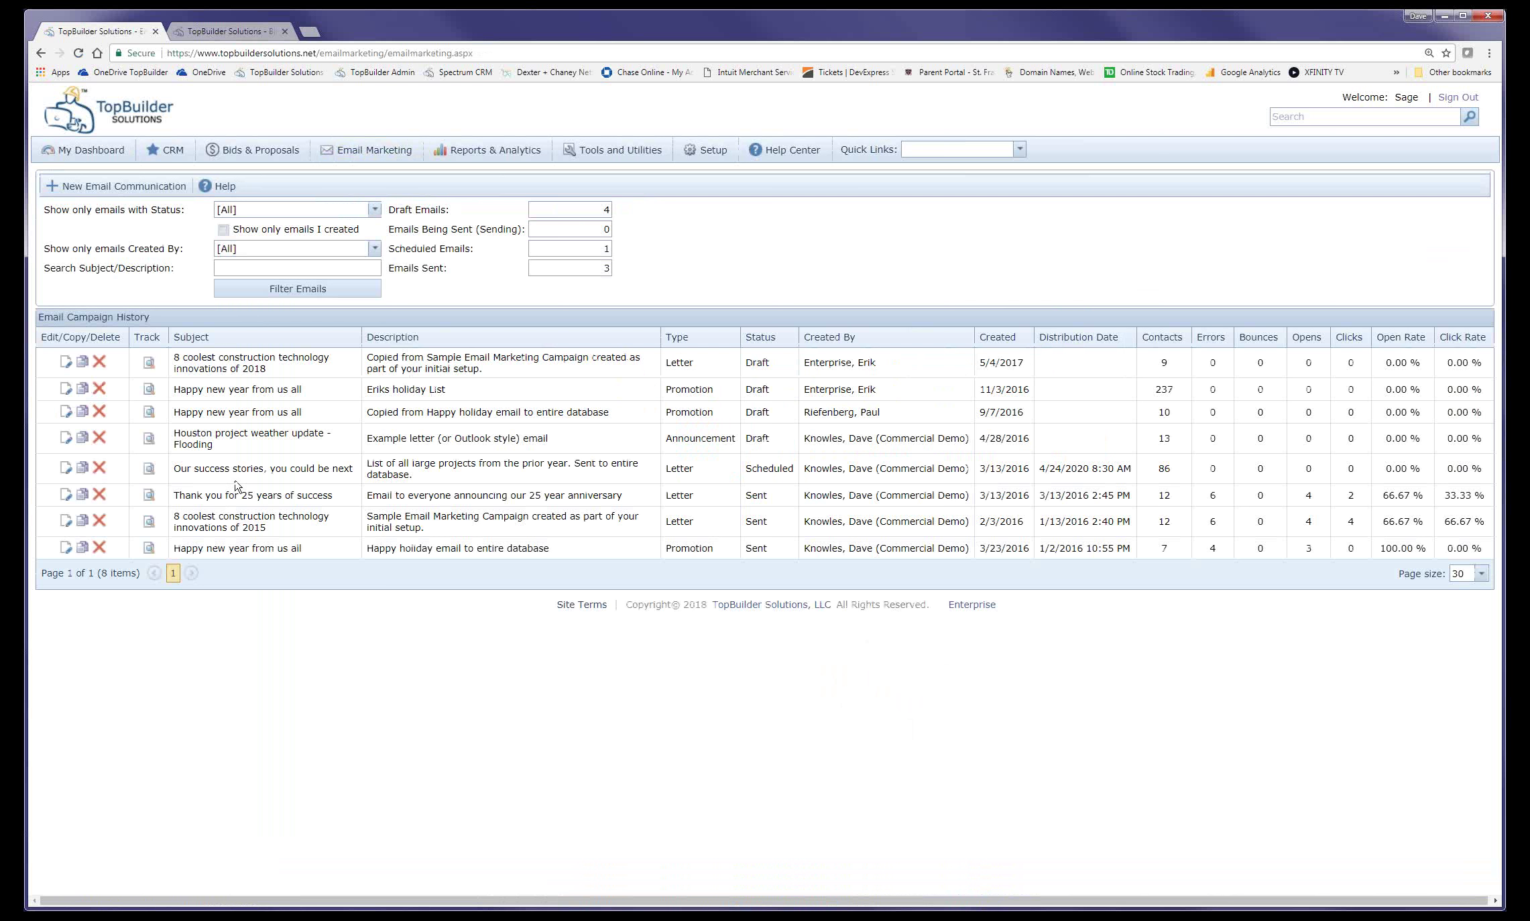
left_click(148, 468)
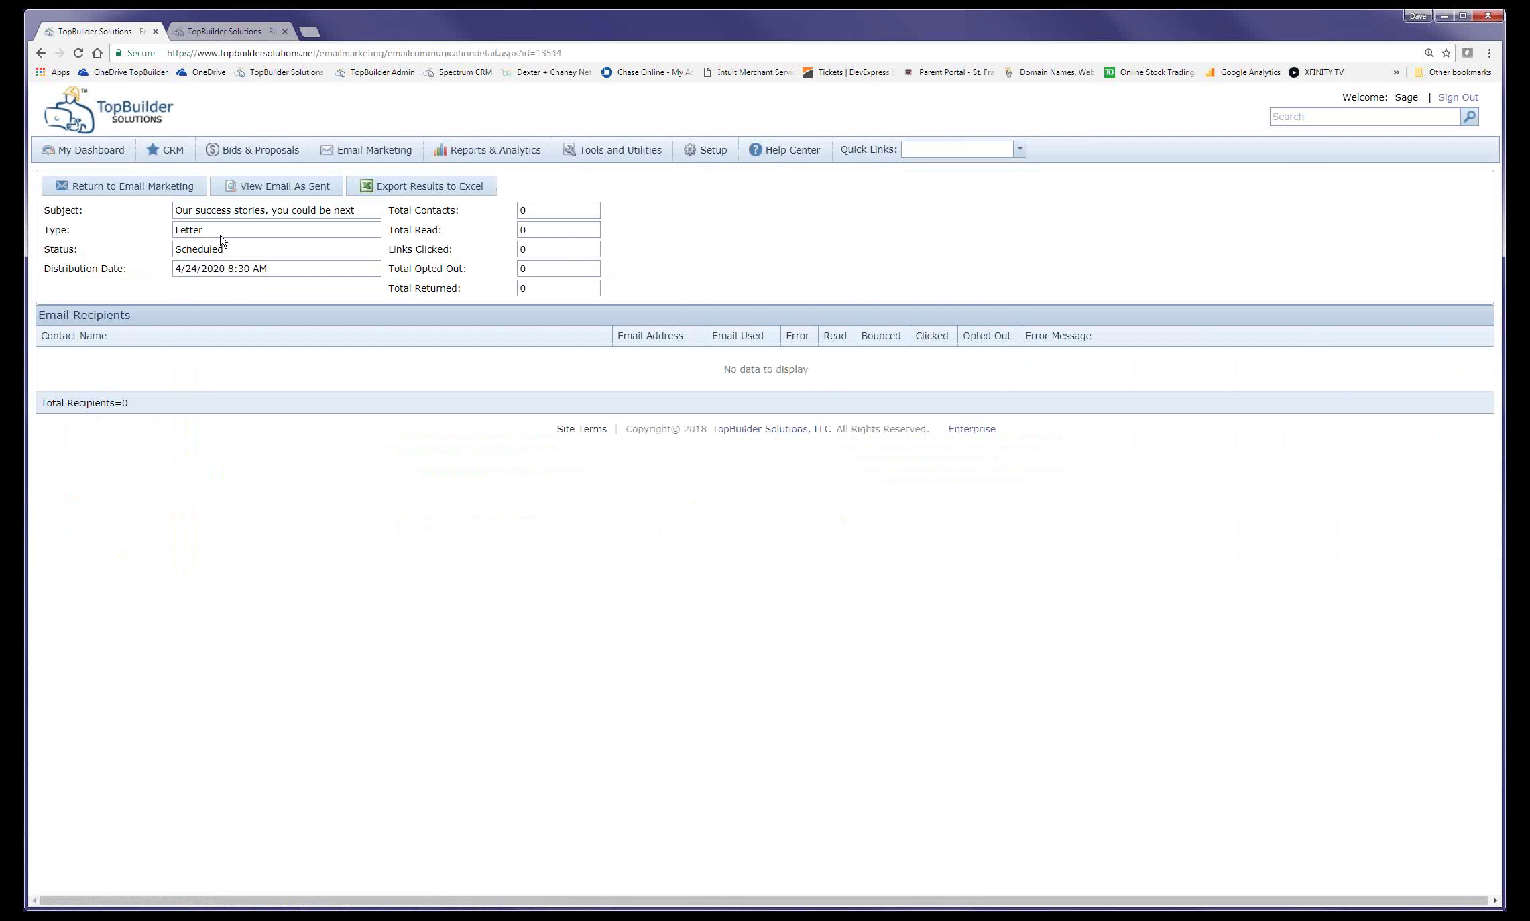
left_click(326, 153)
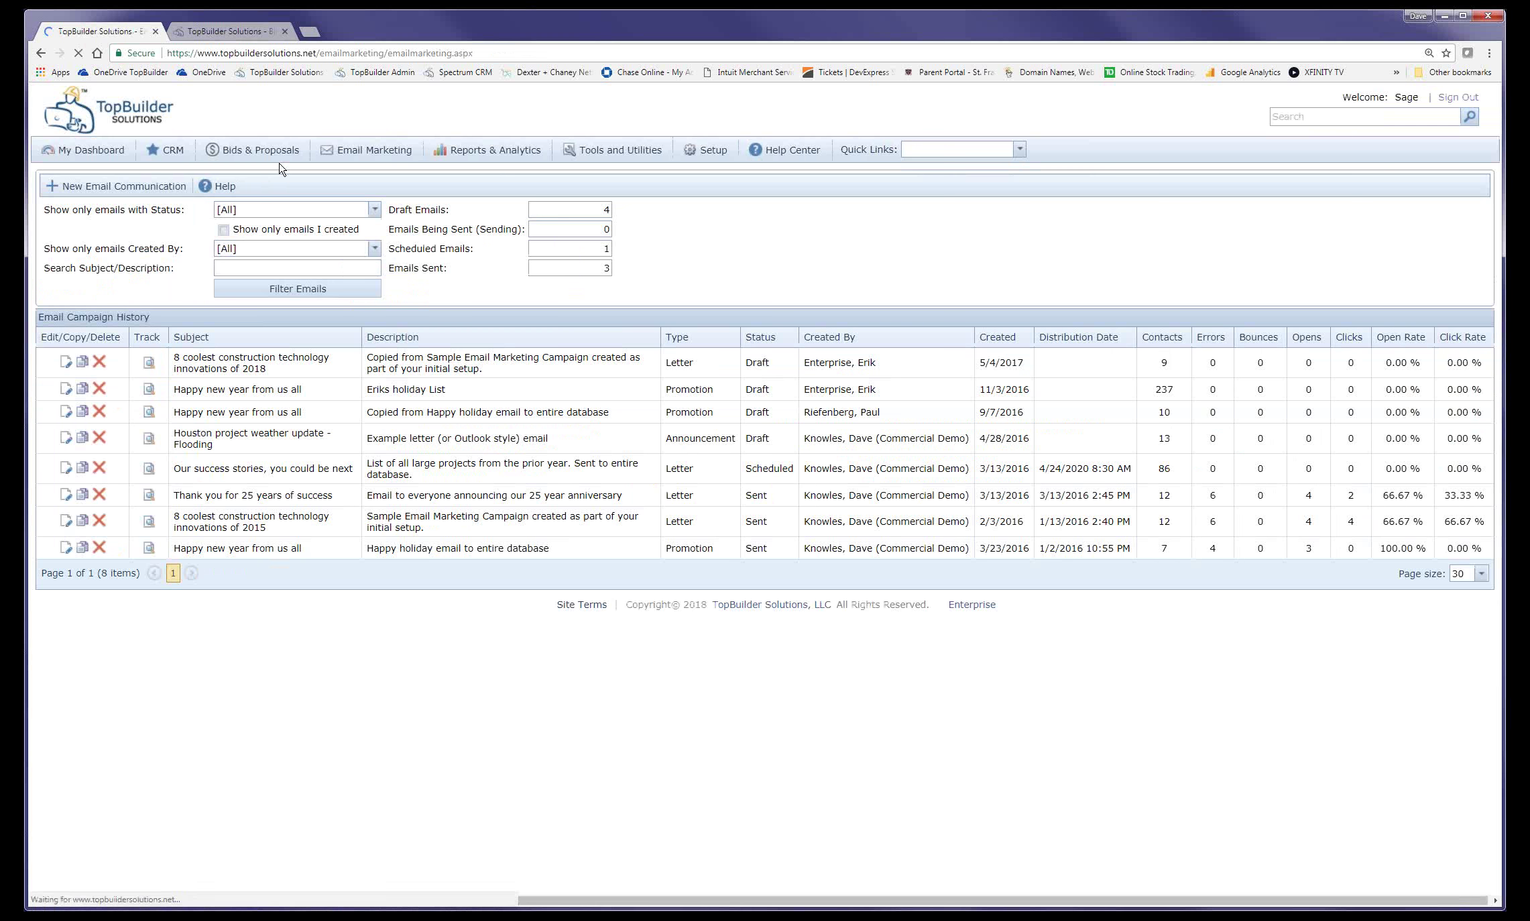
left_click(148, 496)
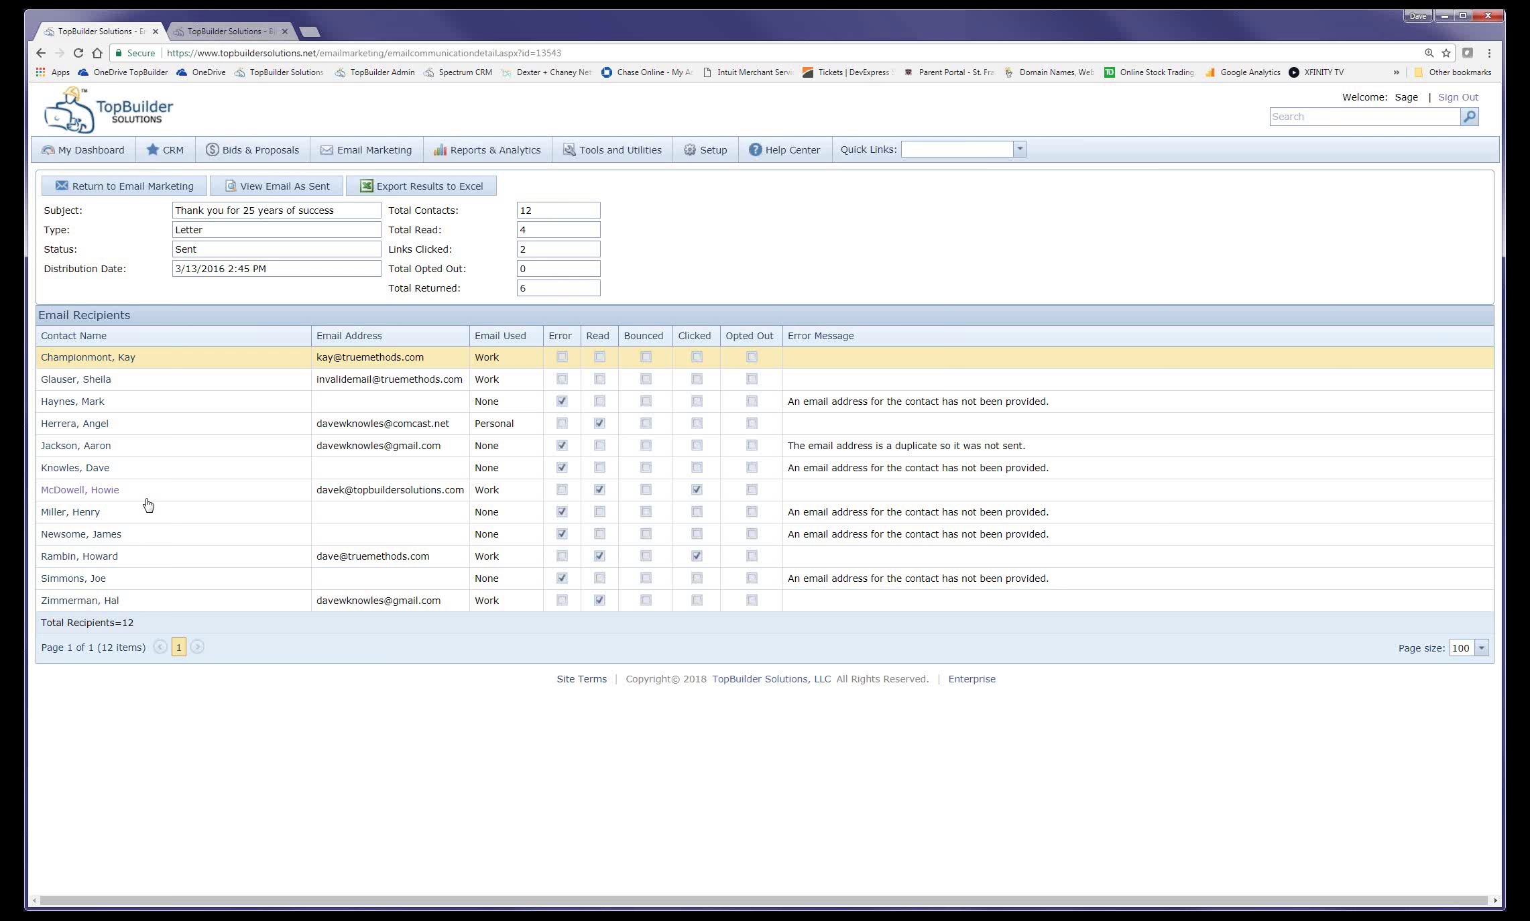
- Open the Bid Performance Report from the custom reports
left_click(495, 149)
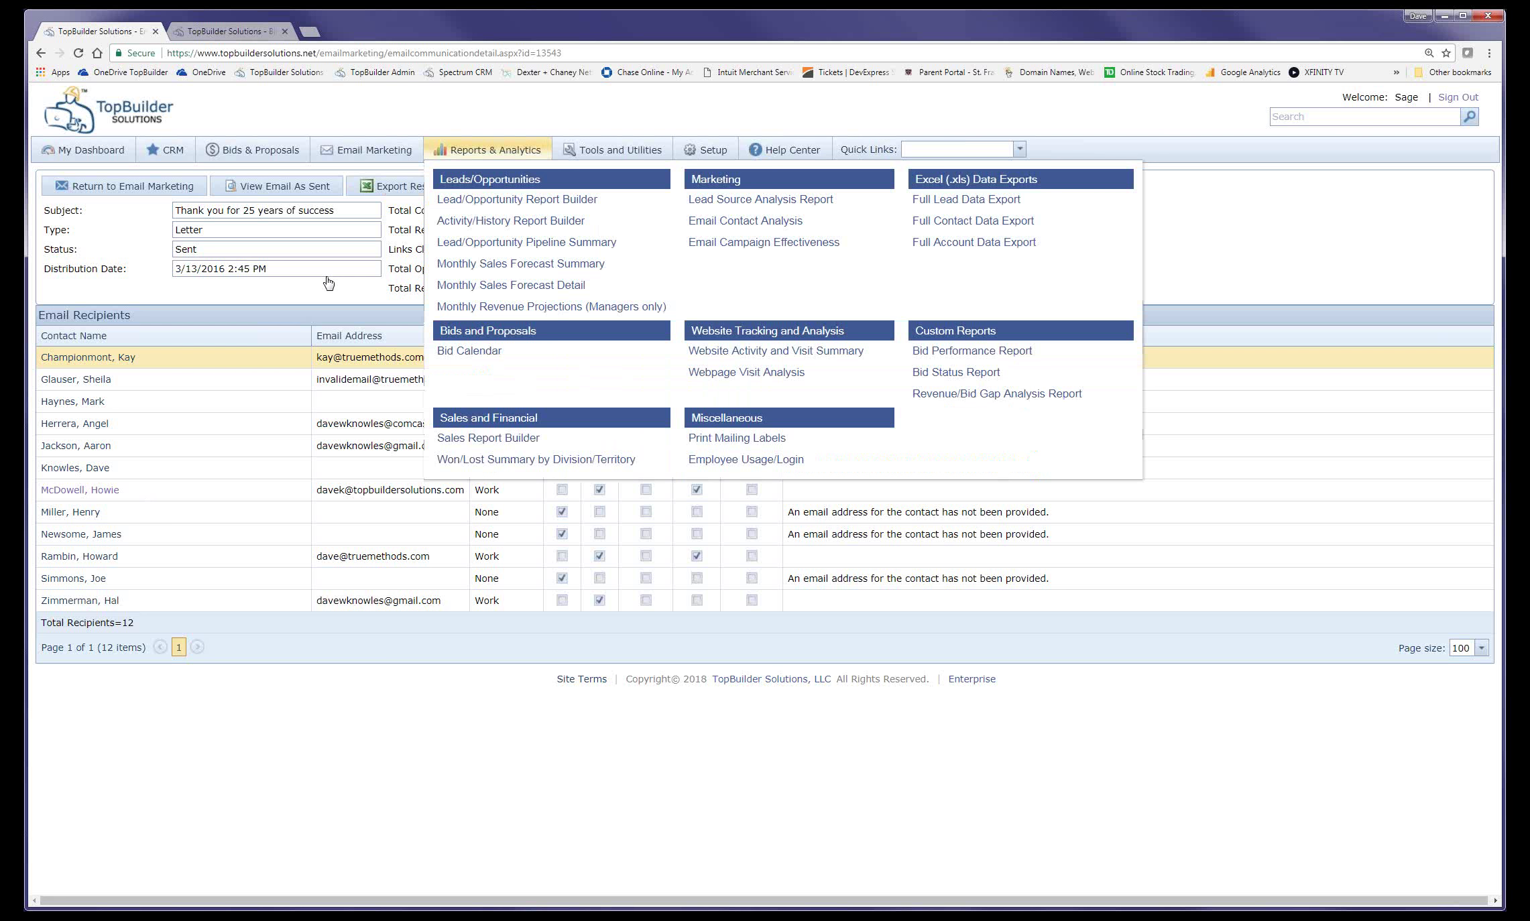
left_click(1004, 354)
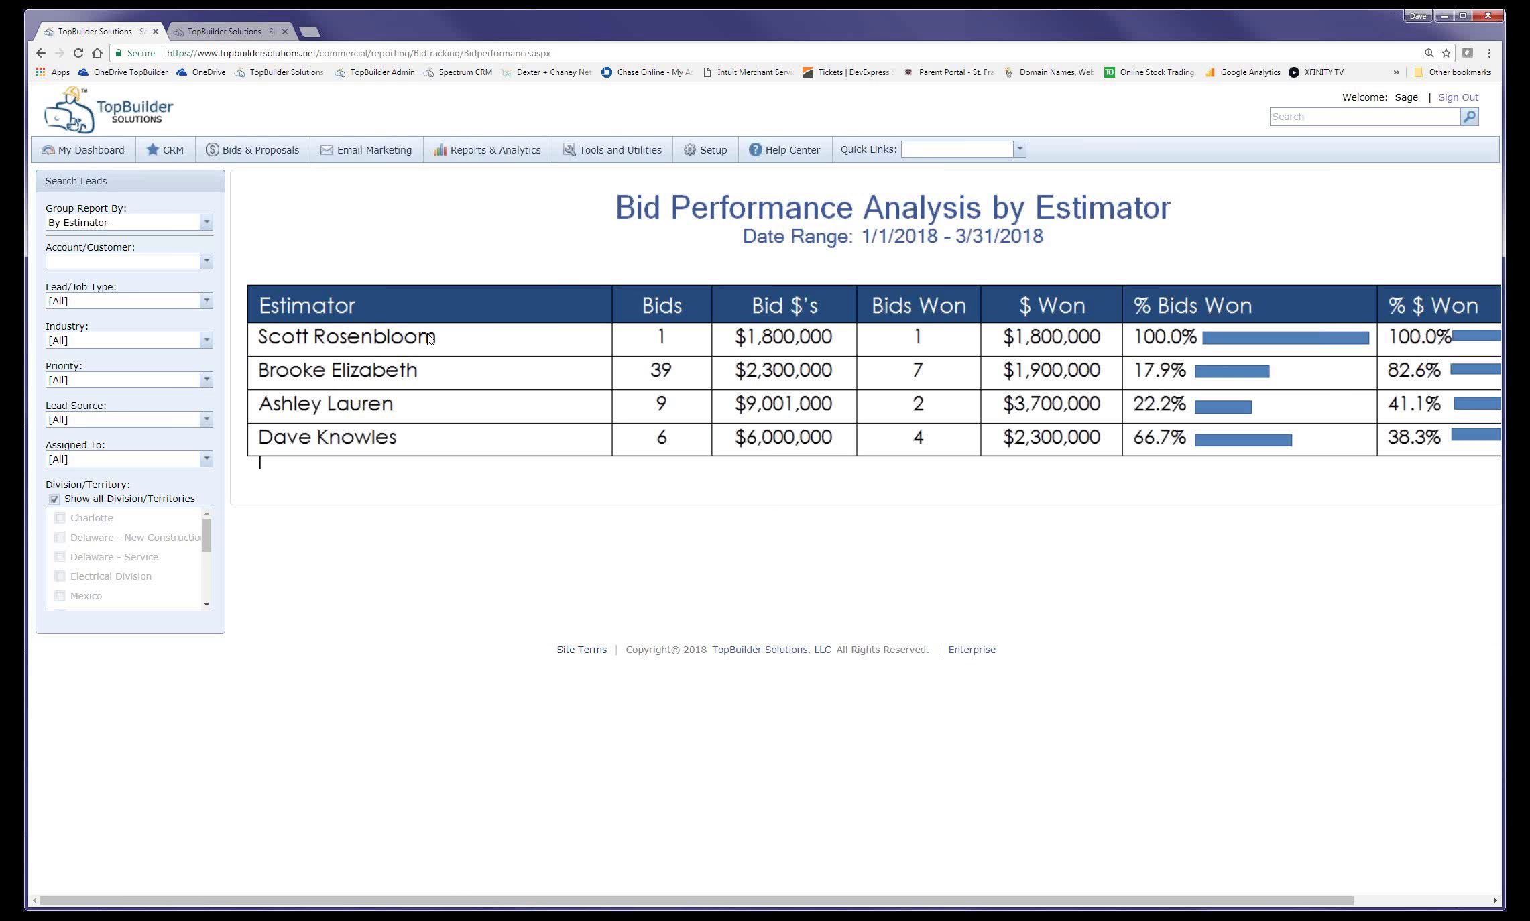
- Try grouping the Bid Performance Report by customer and by type, and reload the page
left_click(206, 224)
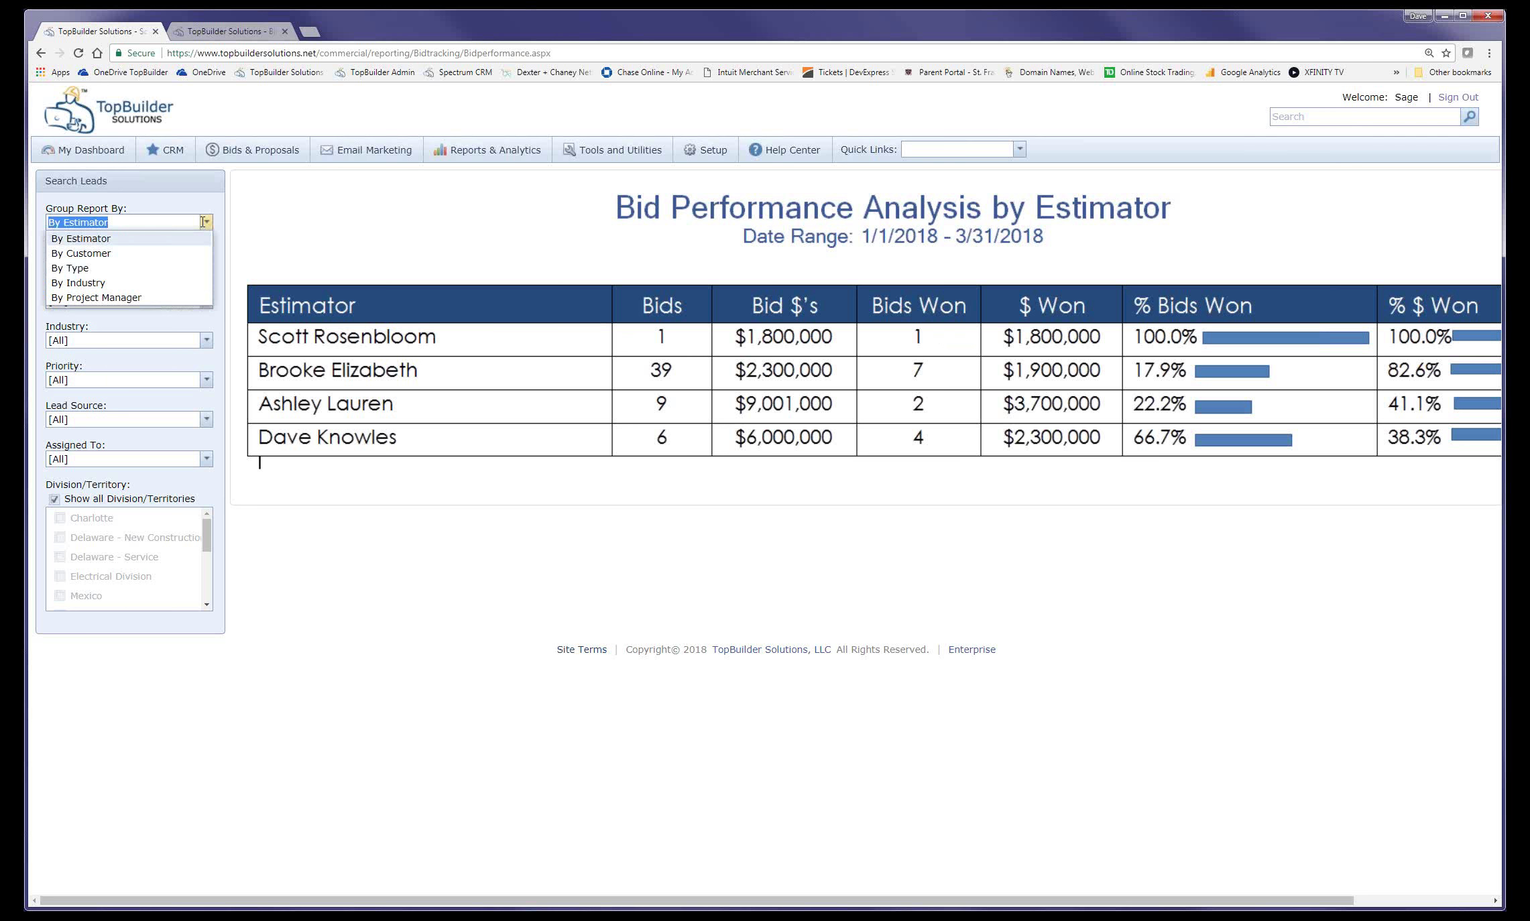
left_click(179, 253)
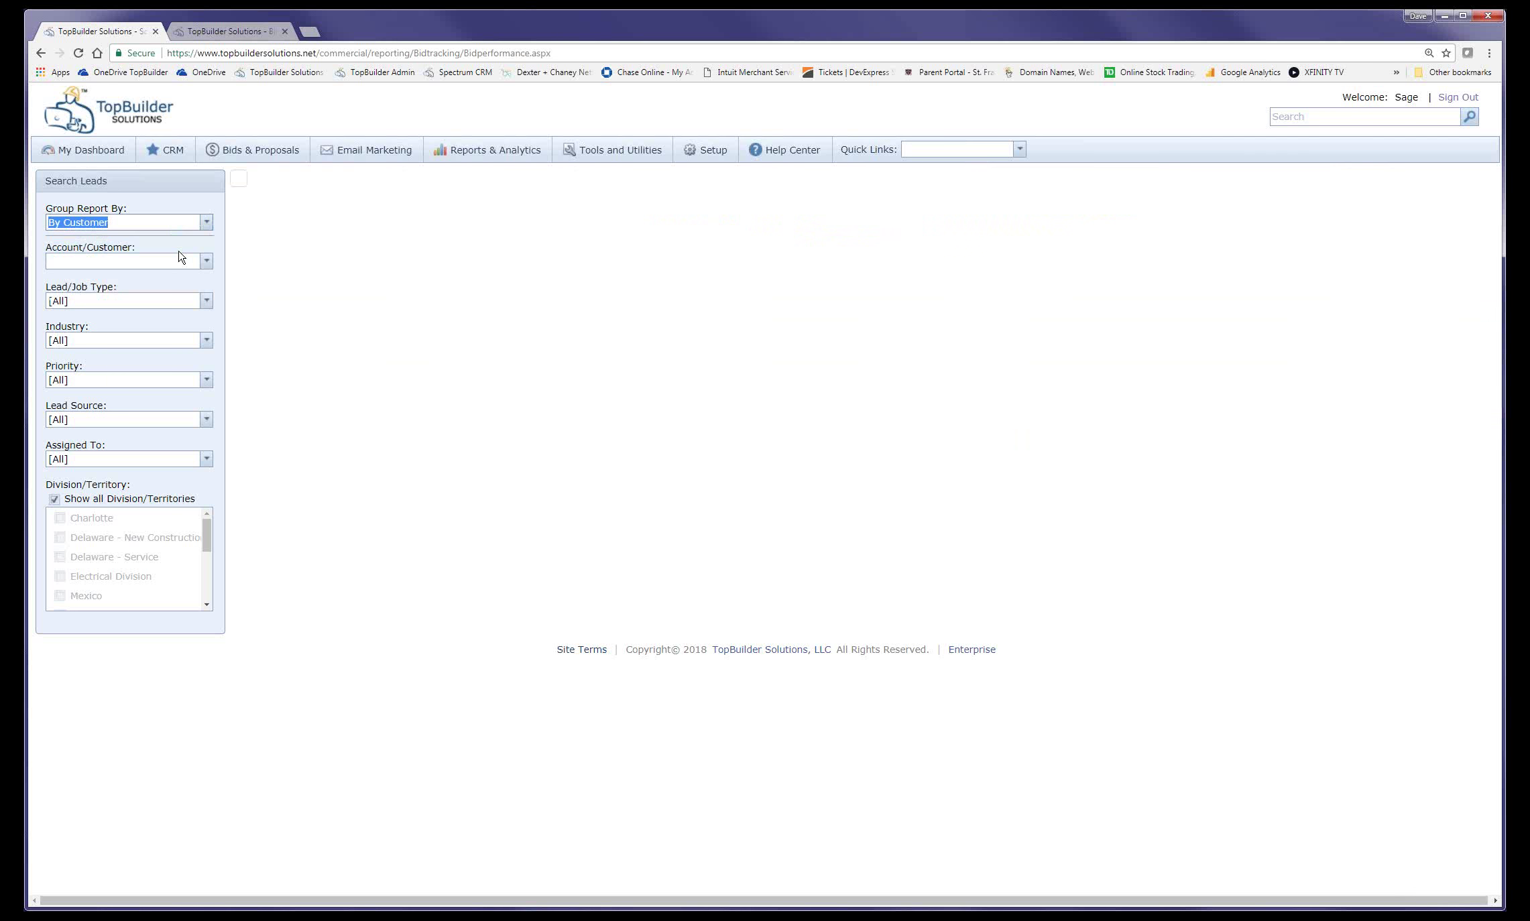
left_click(190, 226)
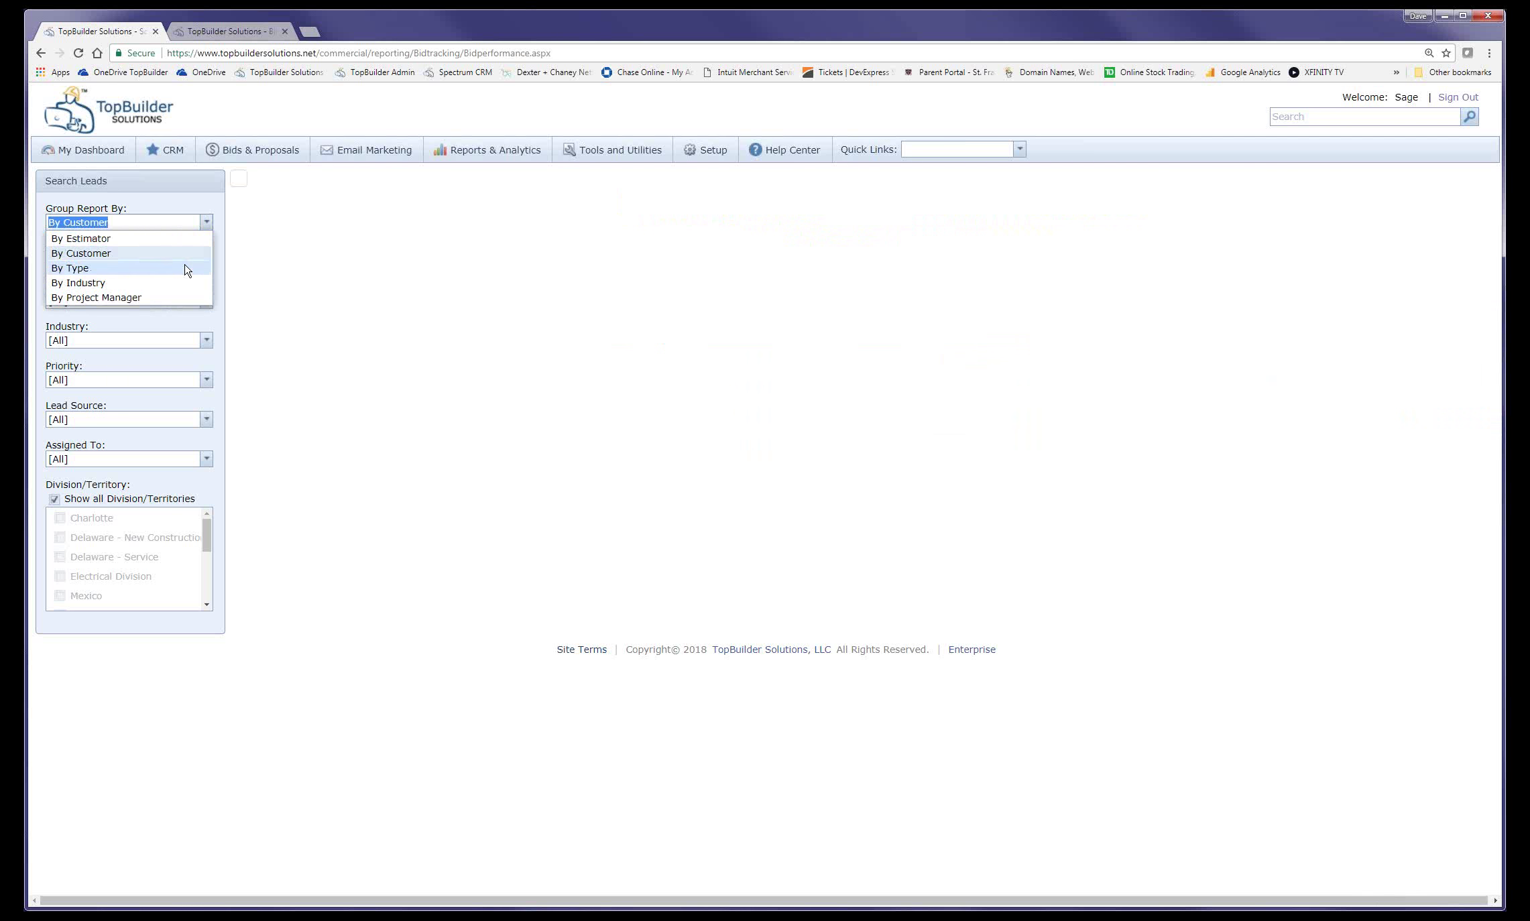
left_click(187, 268)
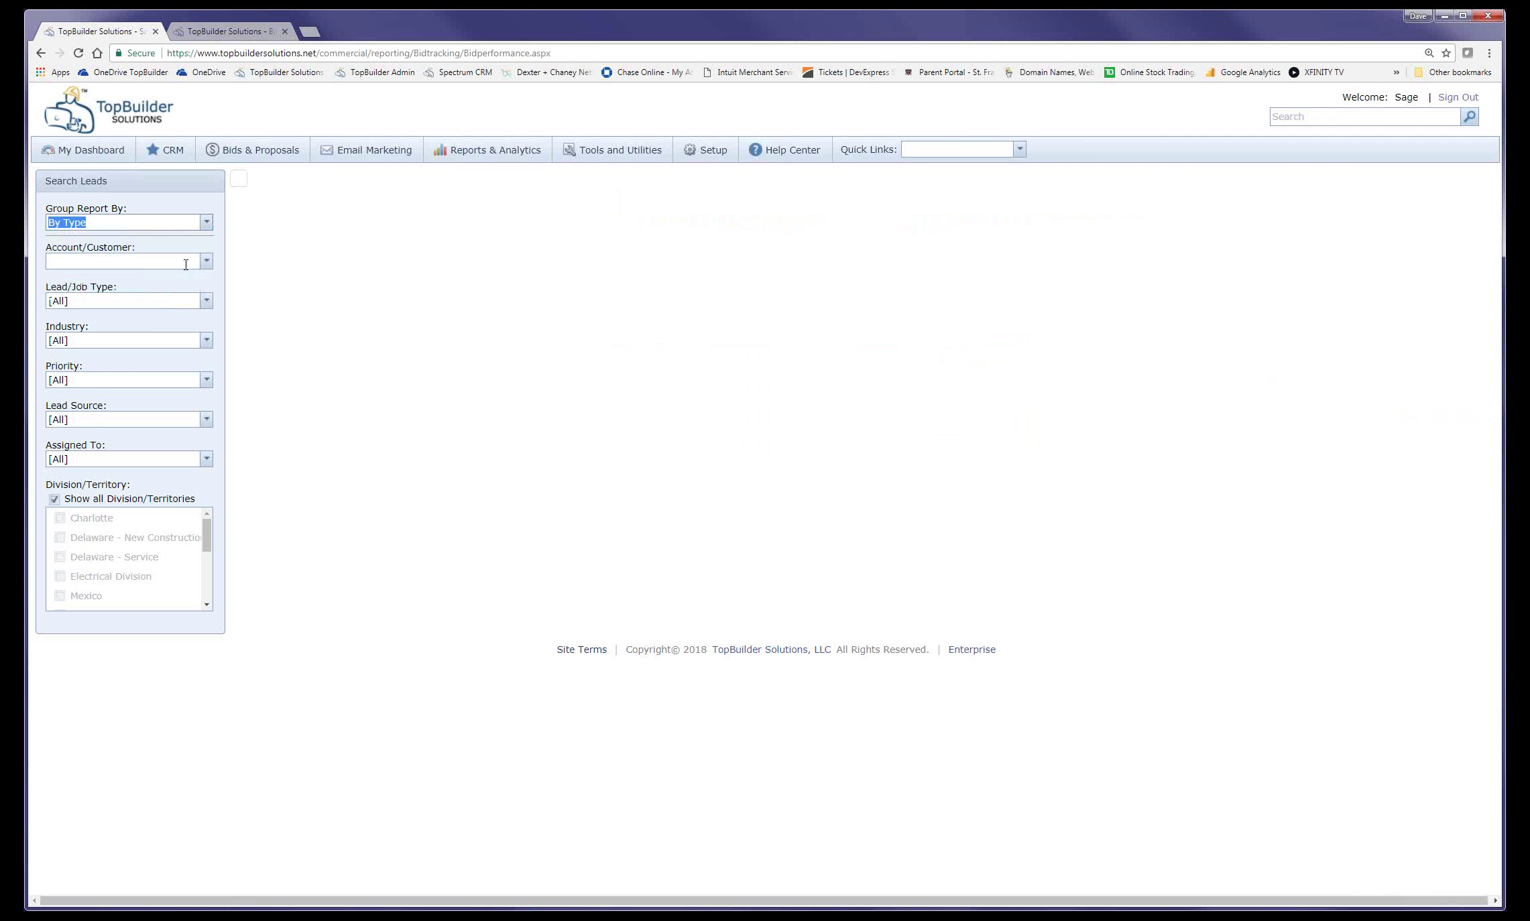
left_click(77, 53)
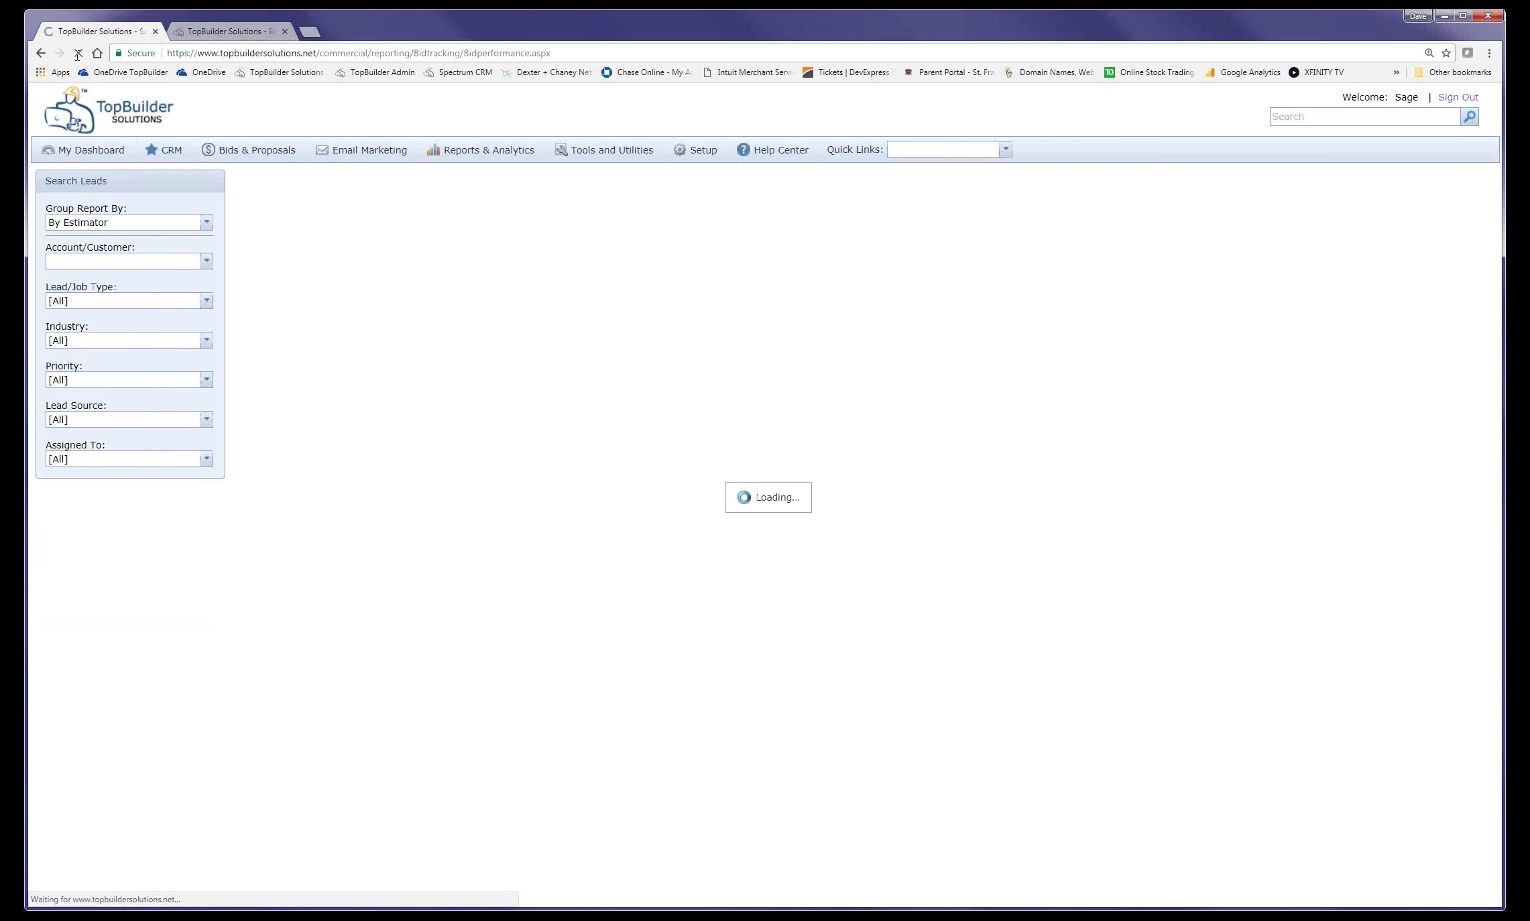
left_click(207, 221)
left_click(323, 221)
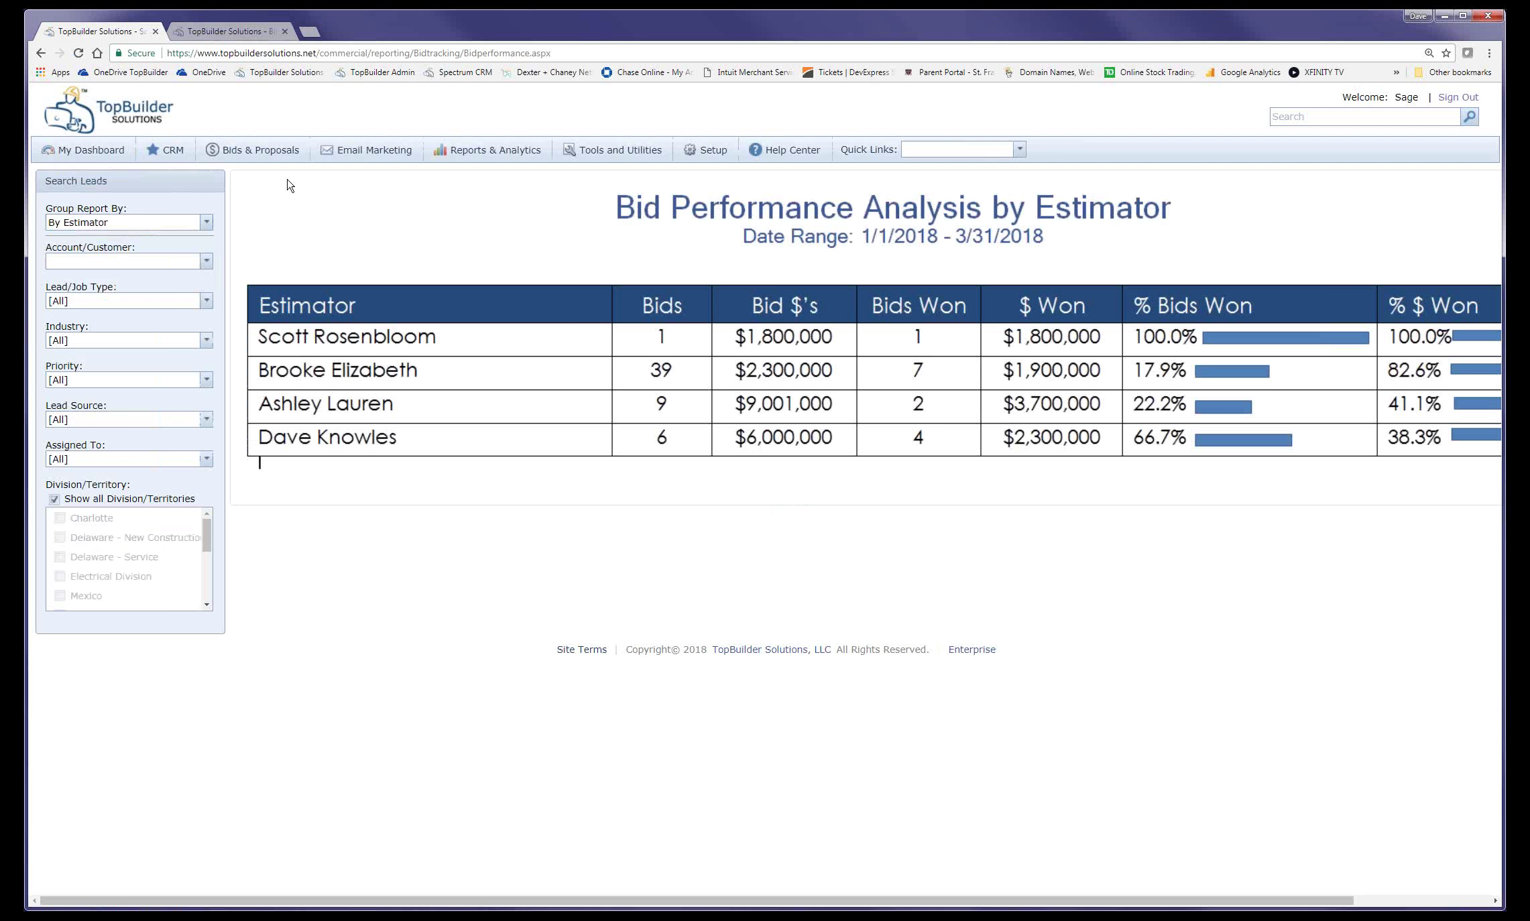
- Open the Bid Status Report and look through its outstanding, submitted, awarded and lost bids
mouse_move(490, 155)
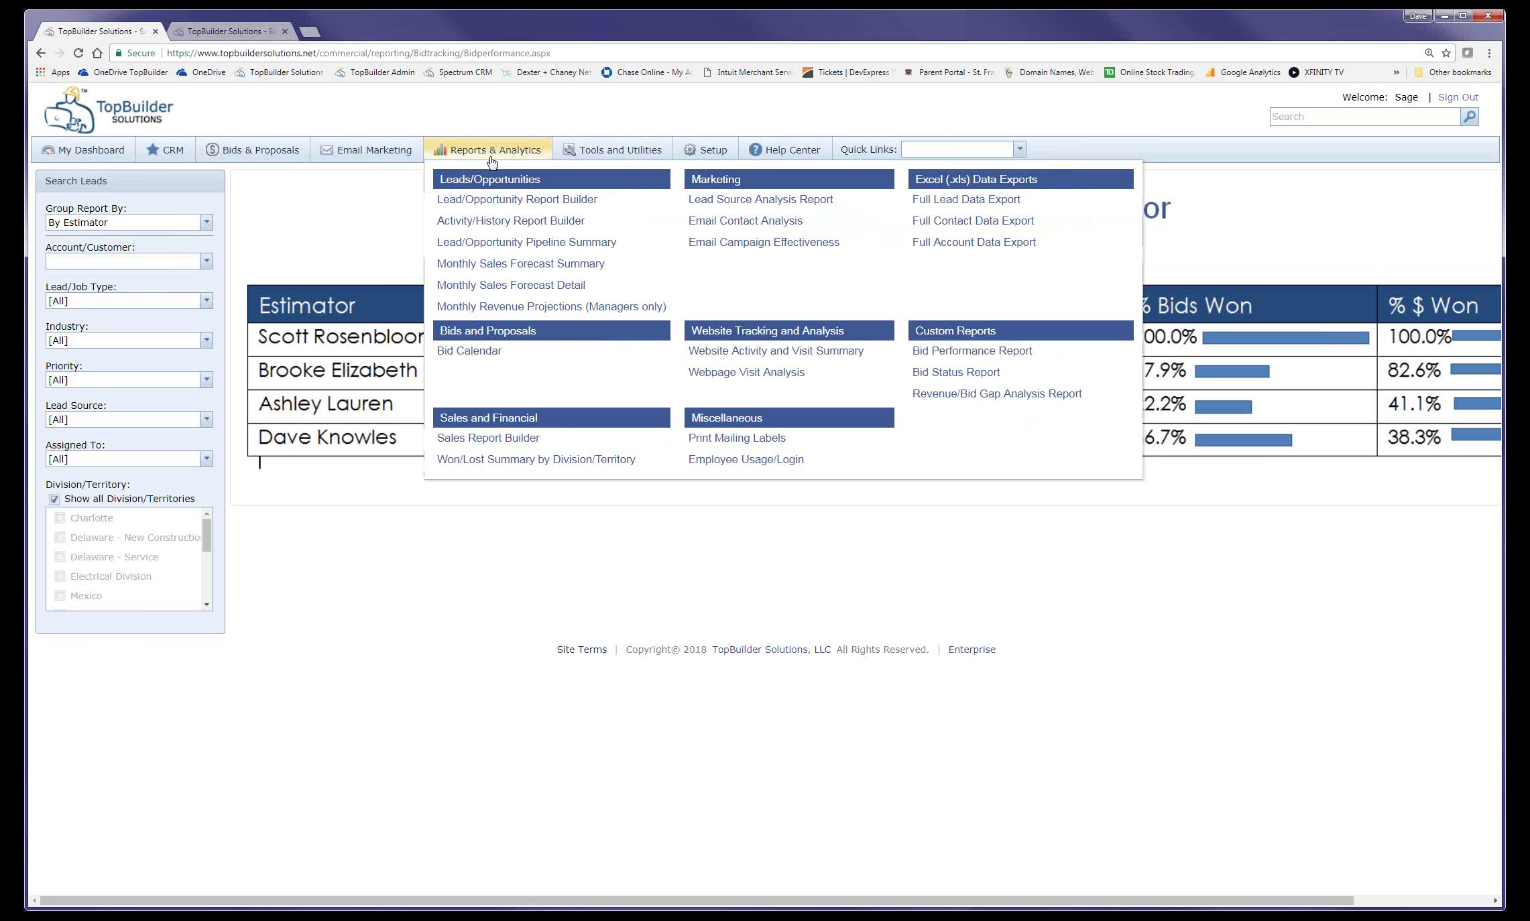
left_click(942, 372)
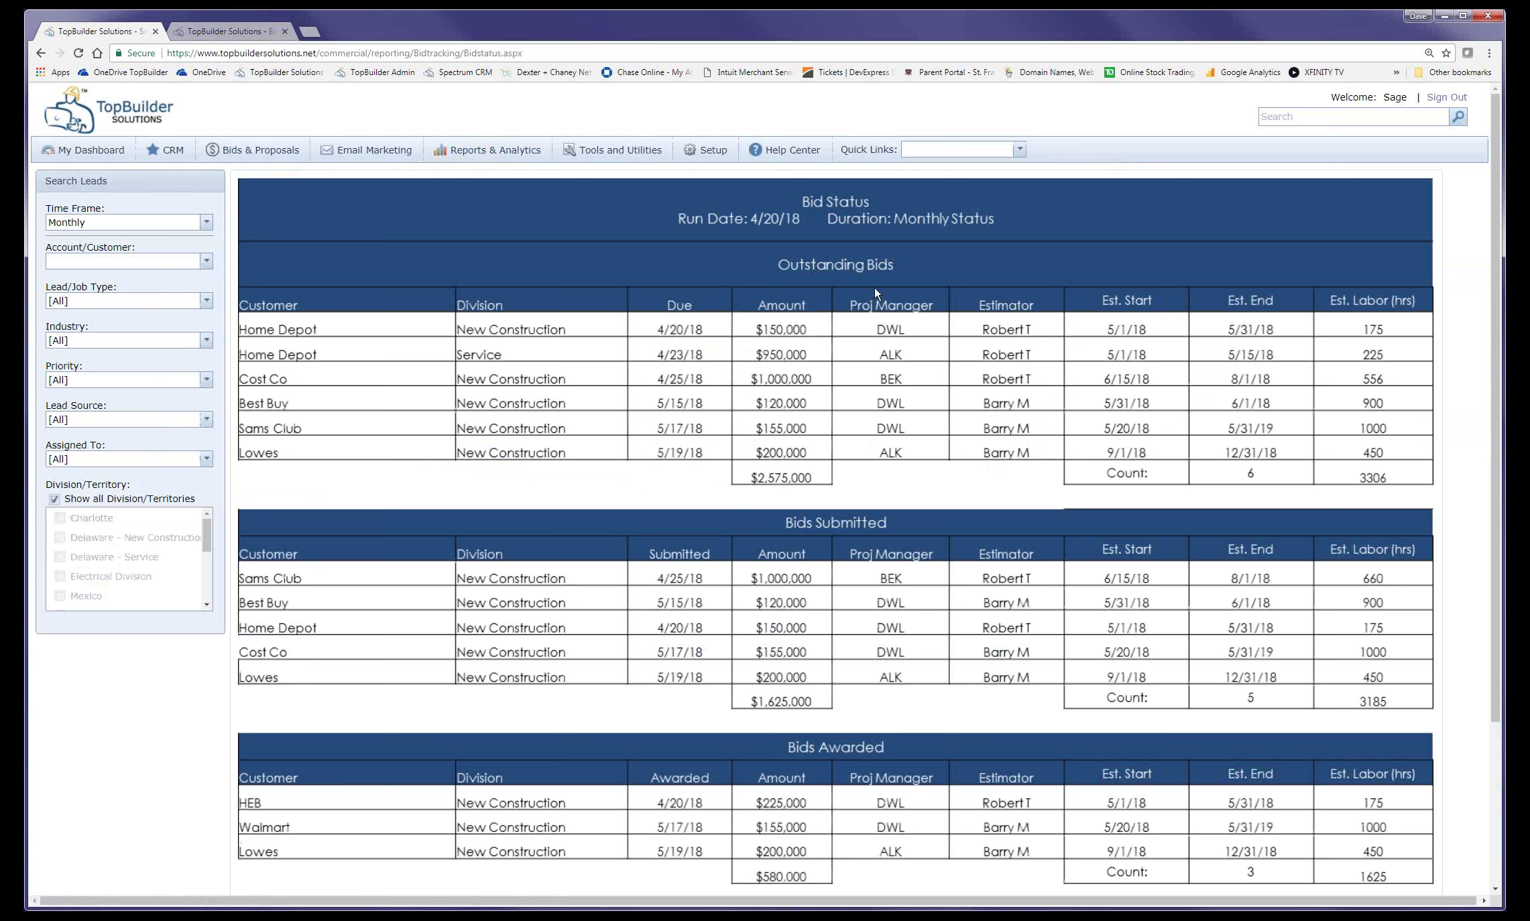
scroll(895, 417, "down", 3)
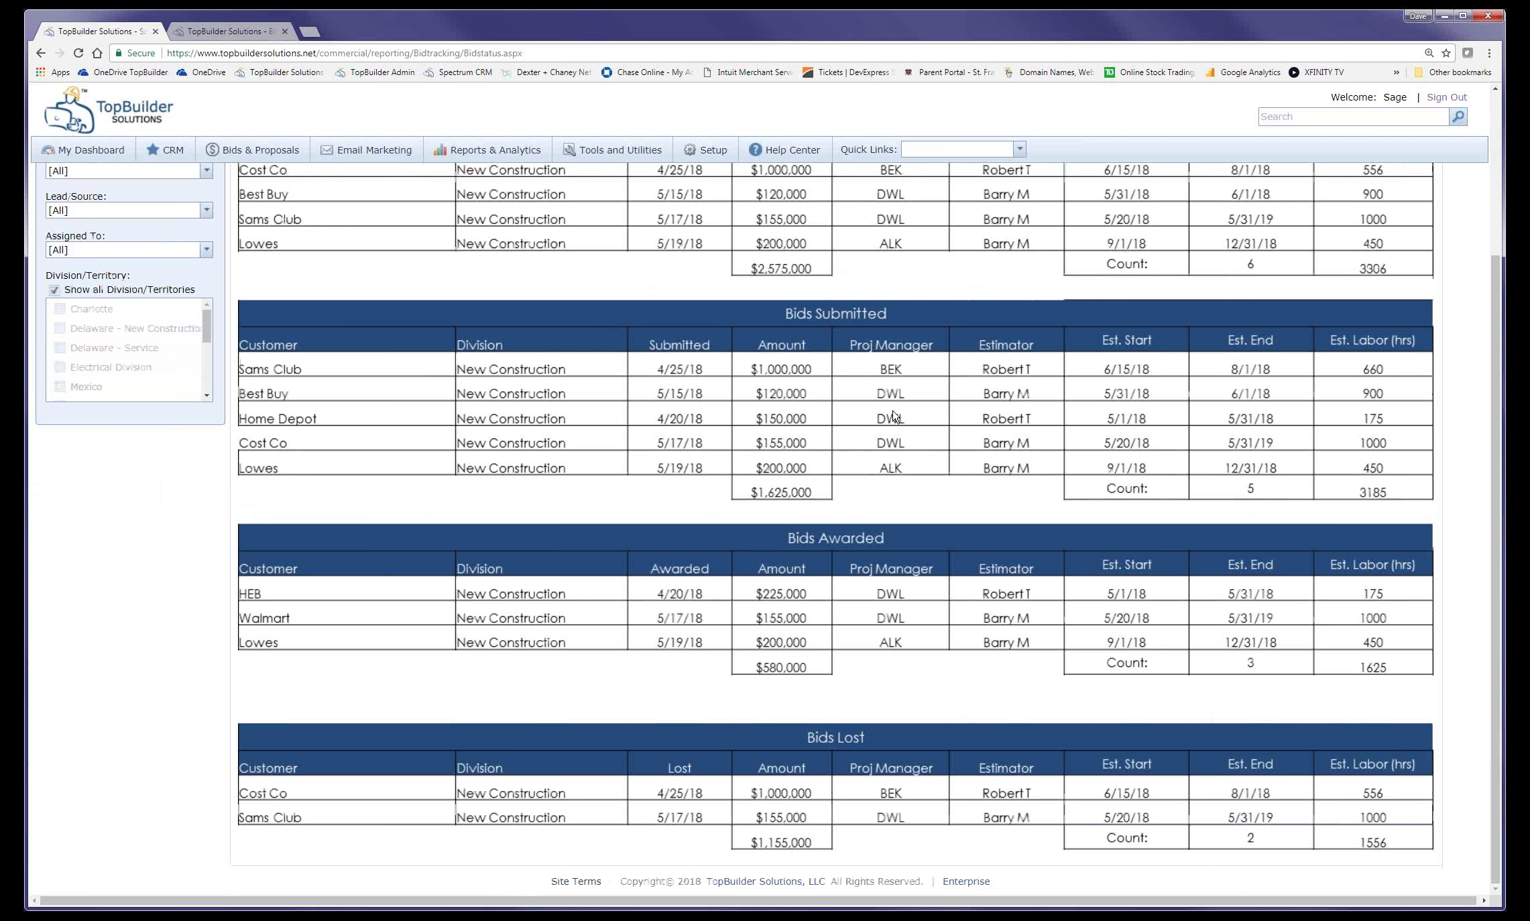
scroll(894, 417, "up", 3)
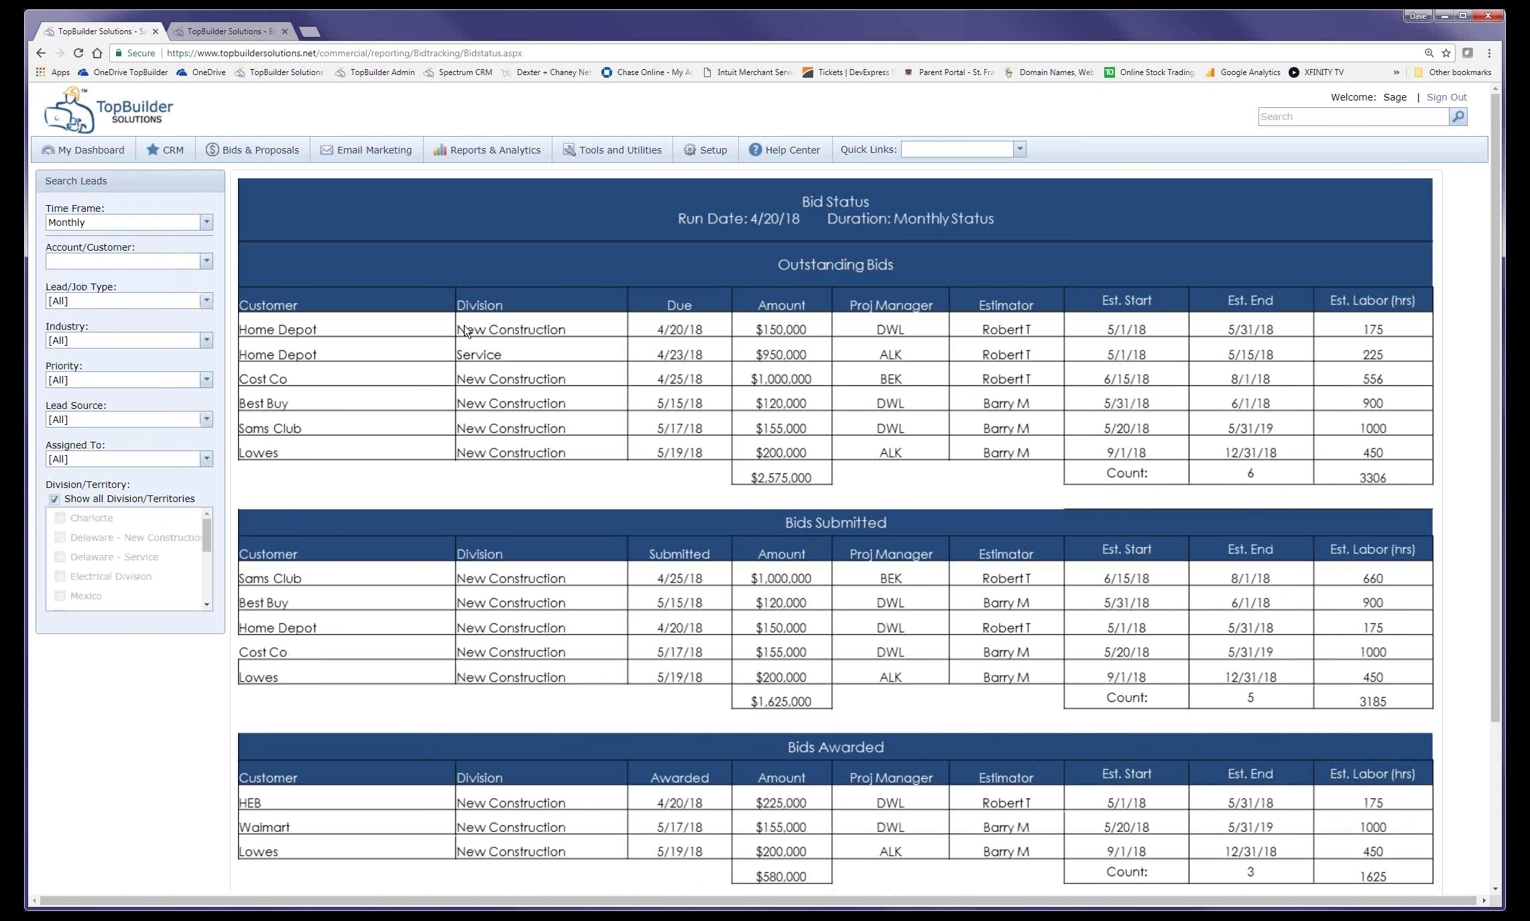
- Open the Lead/Opportunity Pipeline Summary and look through the sales funnel and the sales agent figures
left_click(473, 154)
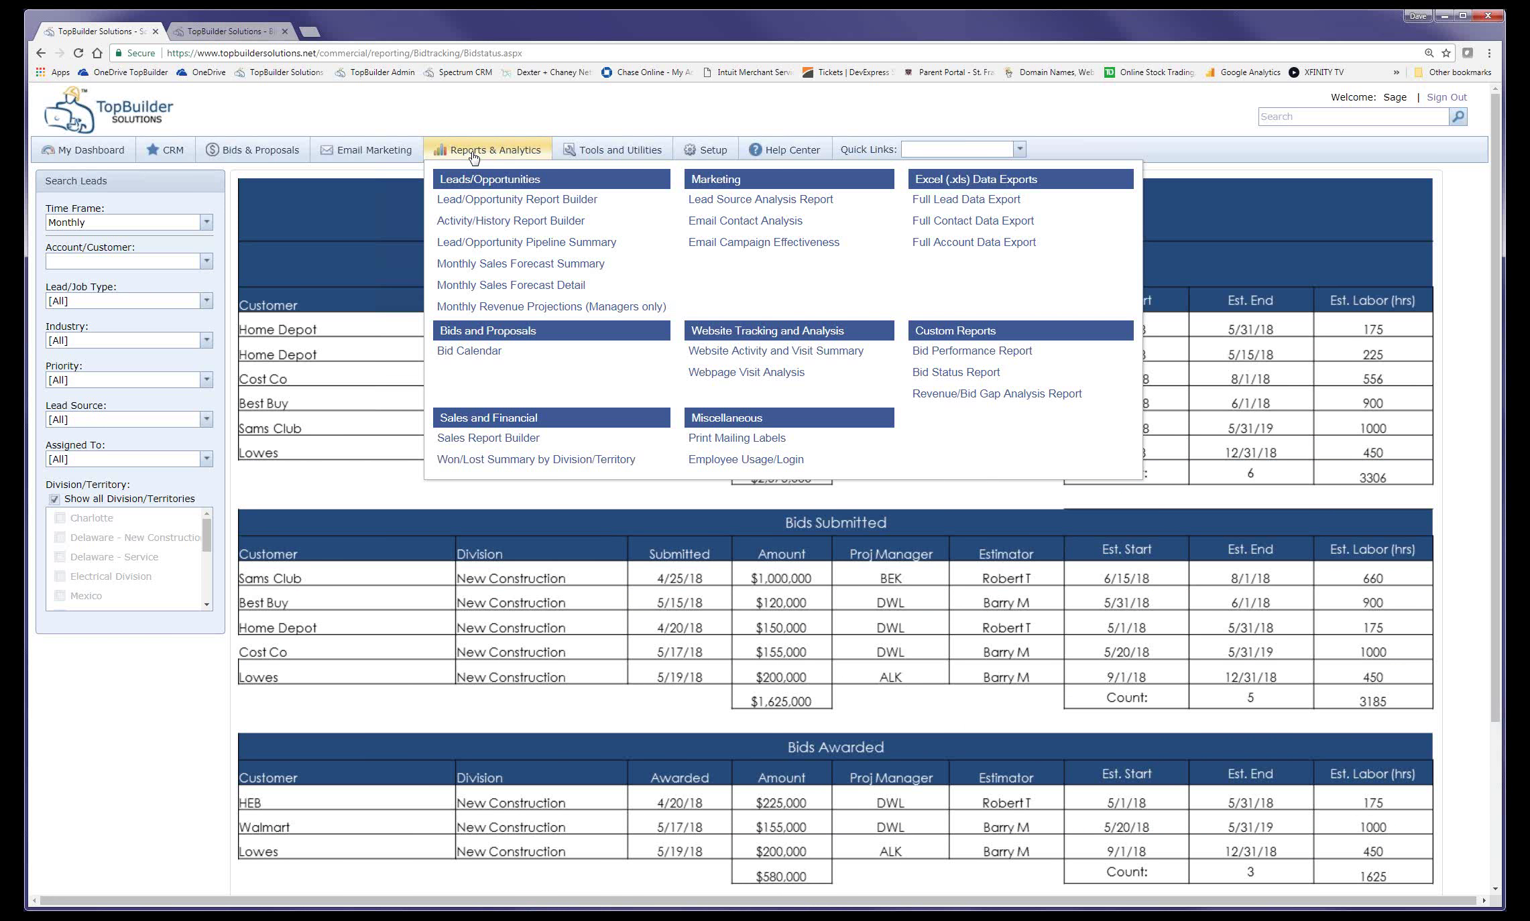
left_click(578, 246)
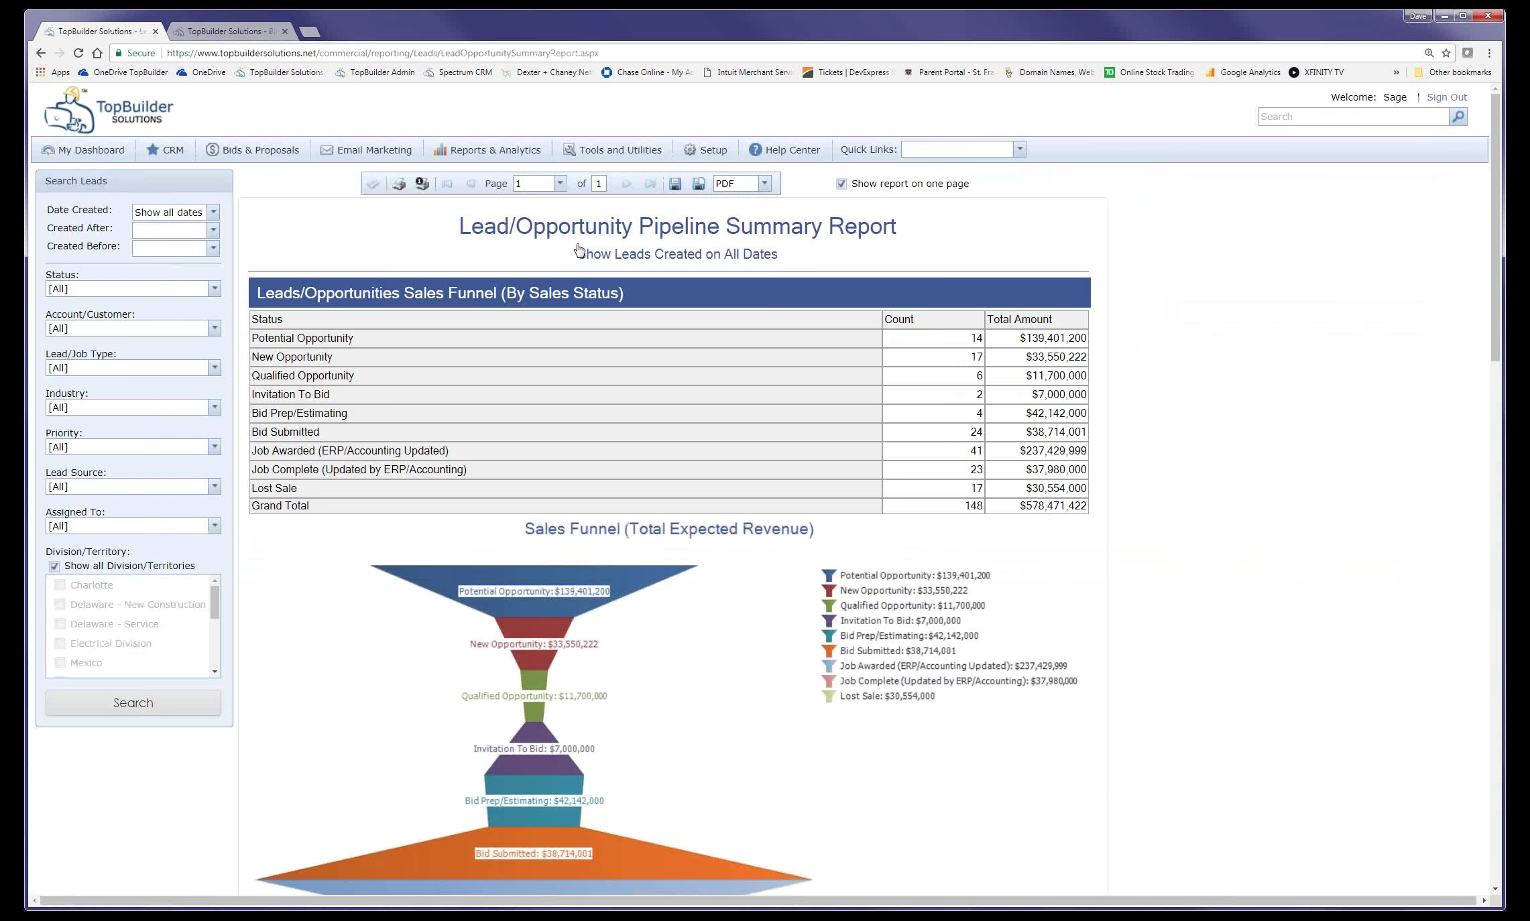
scroll(579, 250, "down", 10)
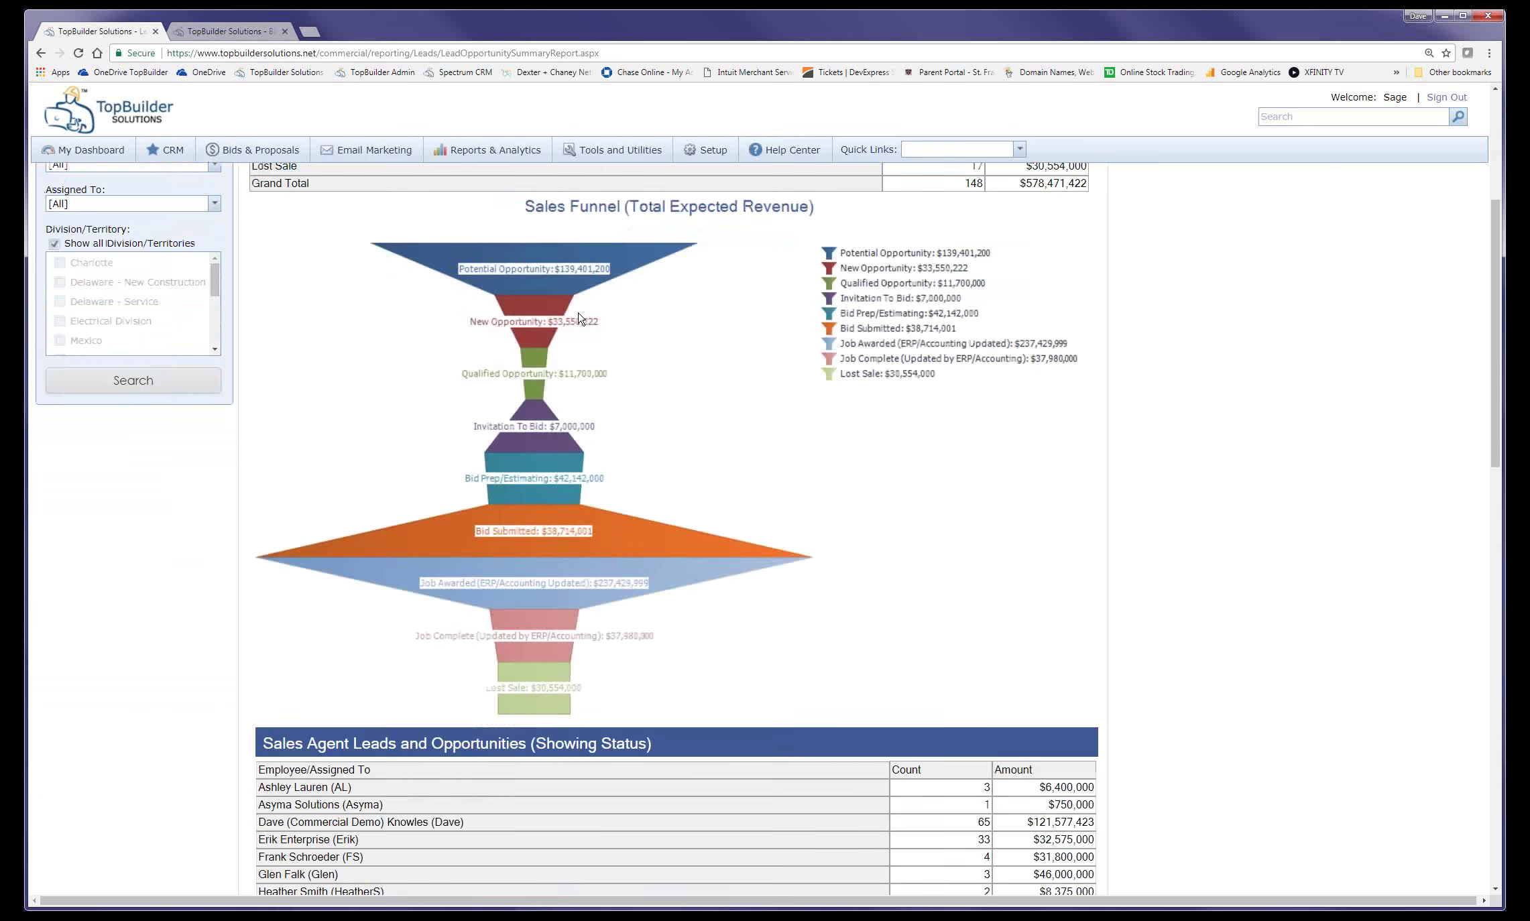
scroll(580, 318, "down", 3)
scroll(580, 318, "up", 15)
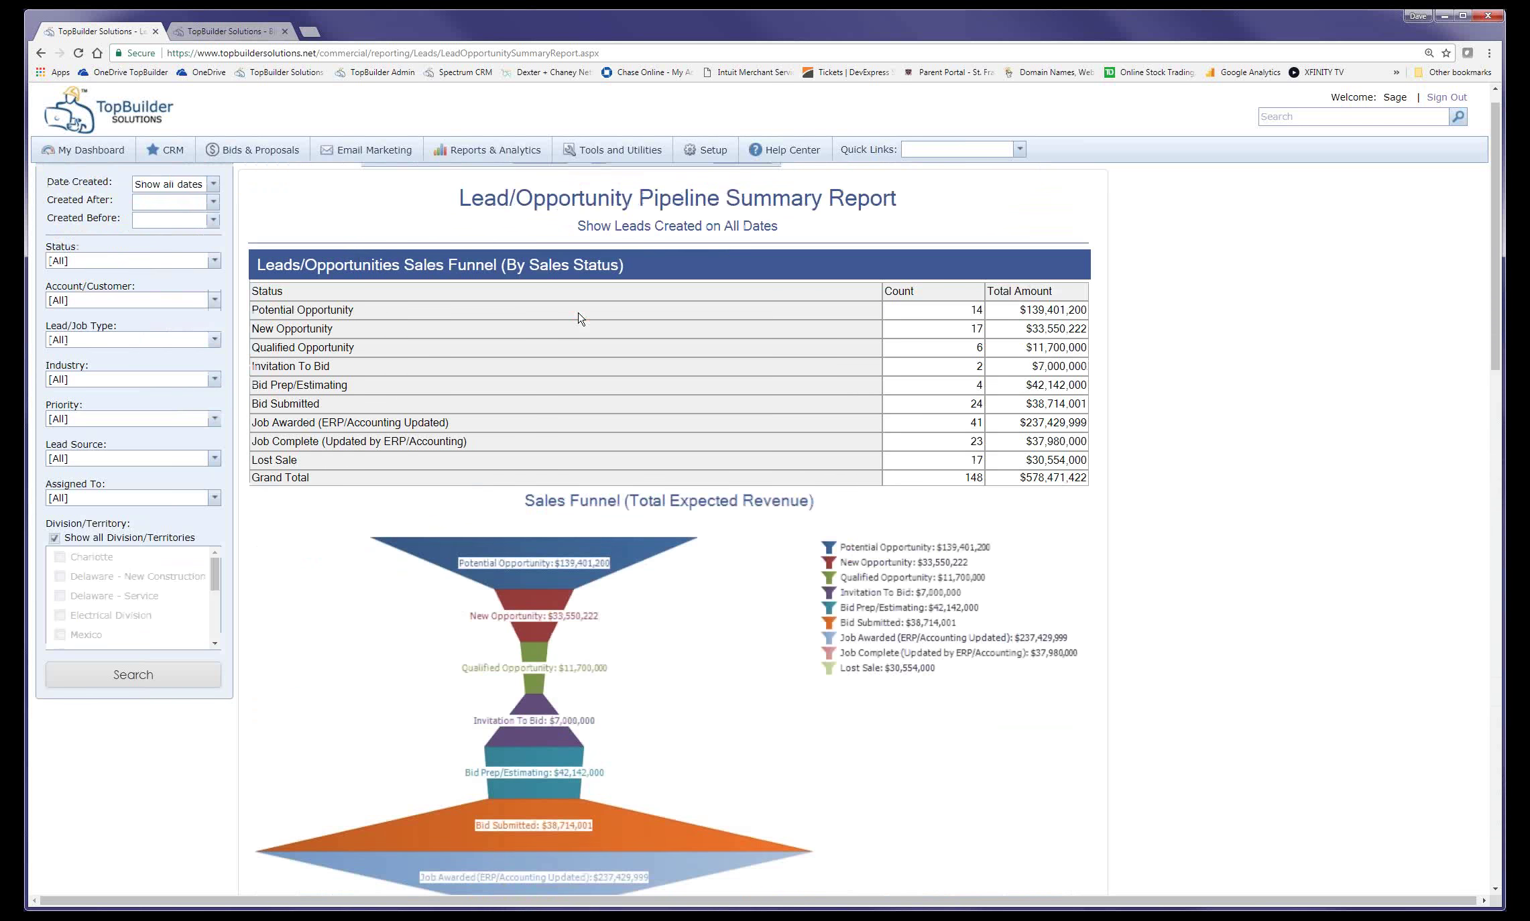
scroll(578, 316, "up", 1)
- Open the Activity/History Report Builder and examine the included key events and the activity counts by employee
mouse_move(462, 154)
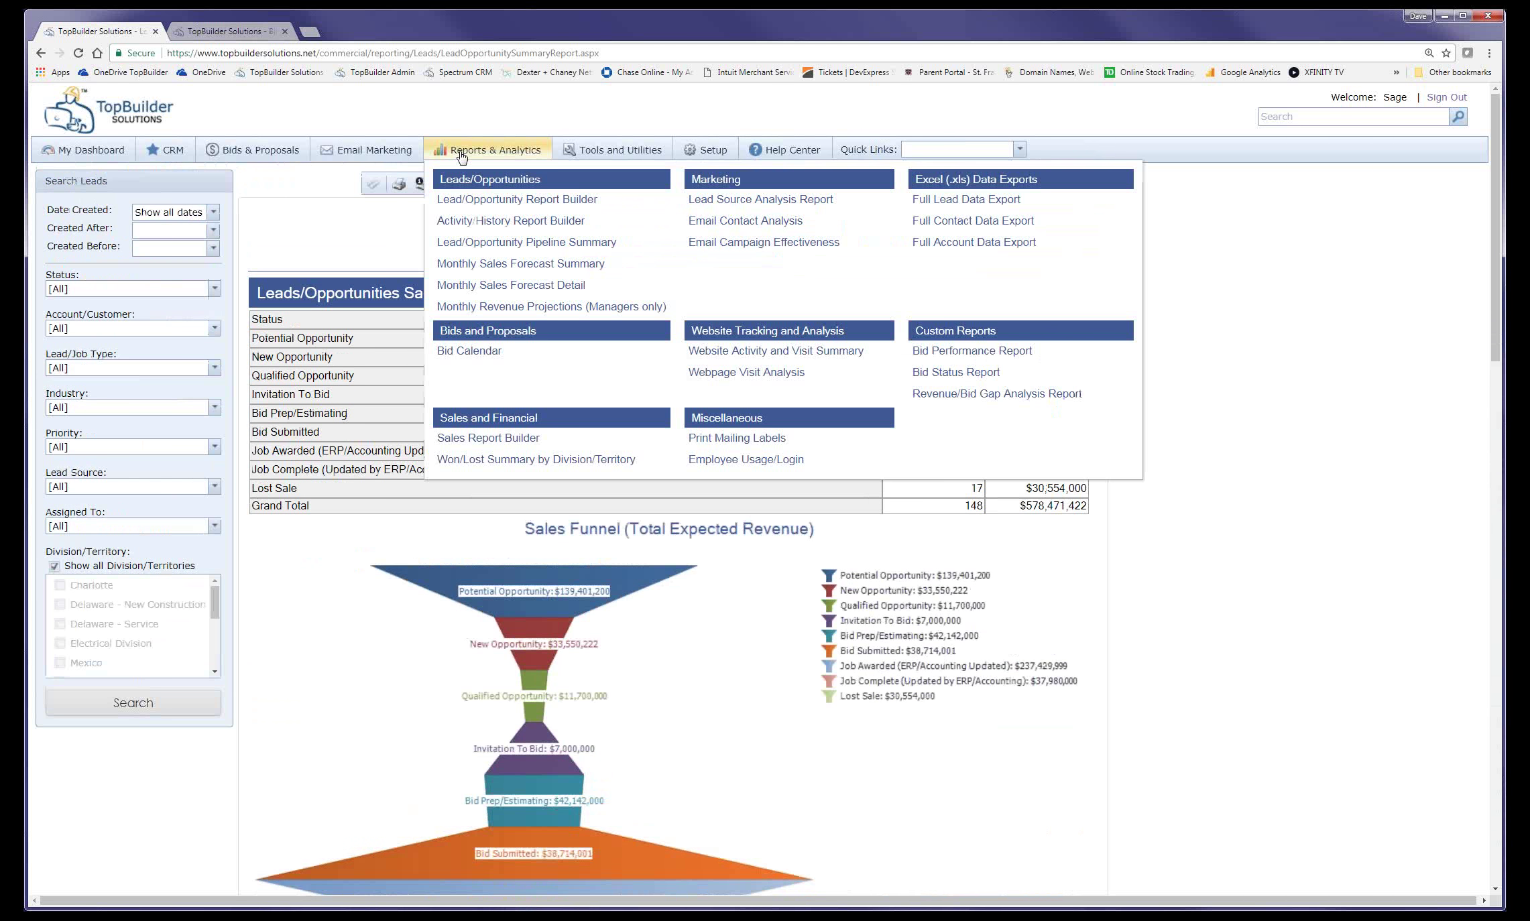
left_click(510, 221)
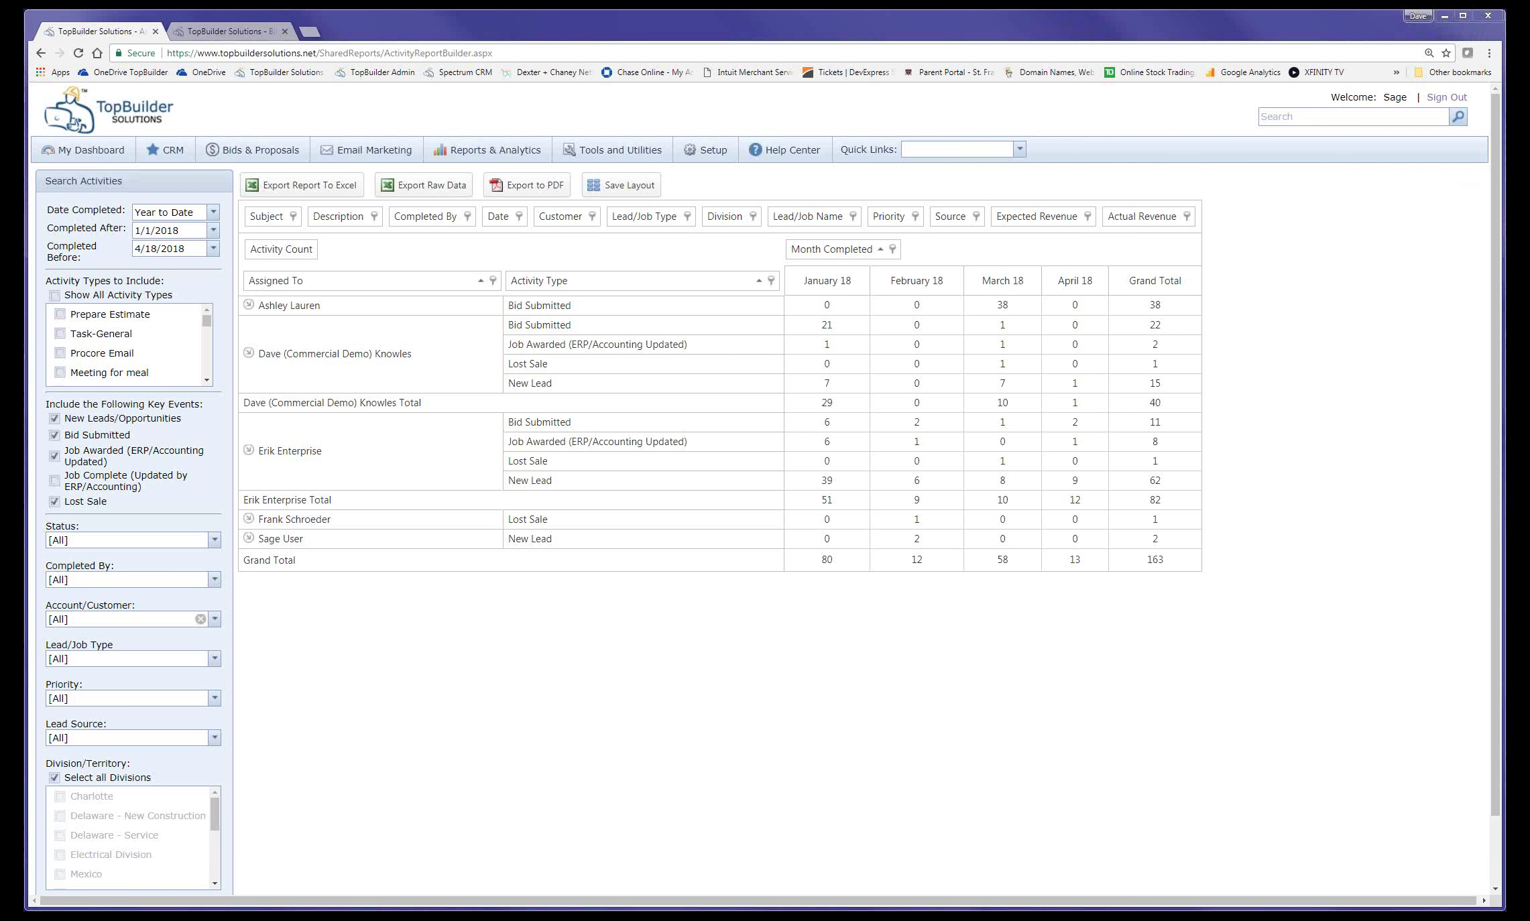
mouse_move(196, 417)
left_mouse_down()
mouse_move(190, 402)
mouse_move(64, 400)
mouse_move(197, 418)
left_mouse_up()
mouse_move(58, 420)
left_mouse_down()
mouse_move(154, 442)
mouse_move(51, 442)
mouse_move(46, 461)
mouse_move(69, 442)
mouse_move(102, 518)
mouse_move(51, 492)
left_mouse_up()
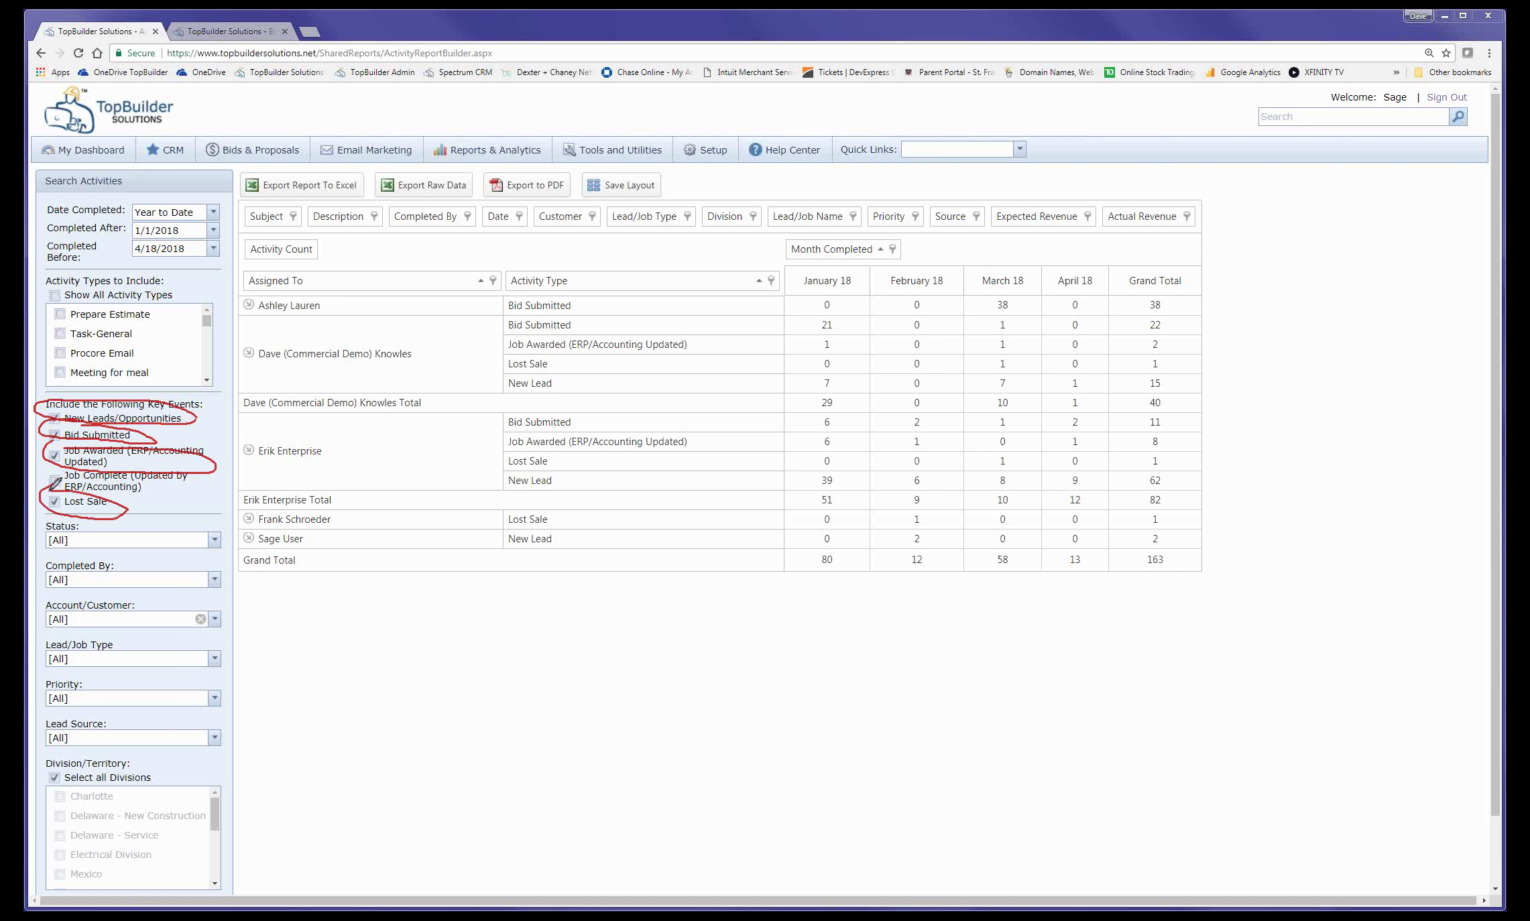
mouse_move(383, 250)
left_mouse_down()
mouse_move(379, 309)
mouse_move(427, 303)
left_mouse_up()
key("Escape")
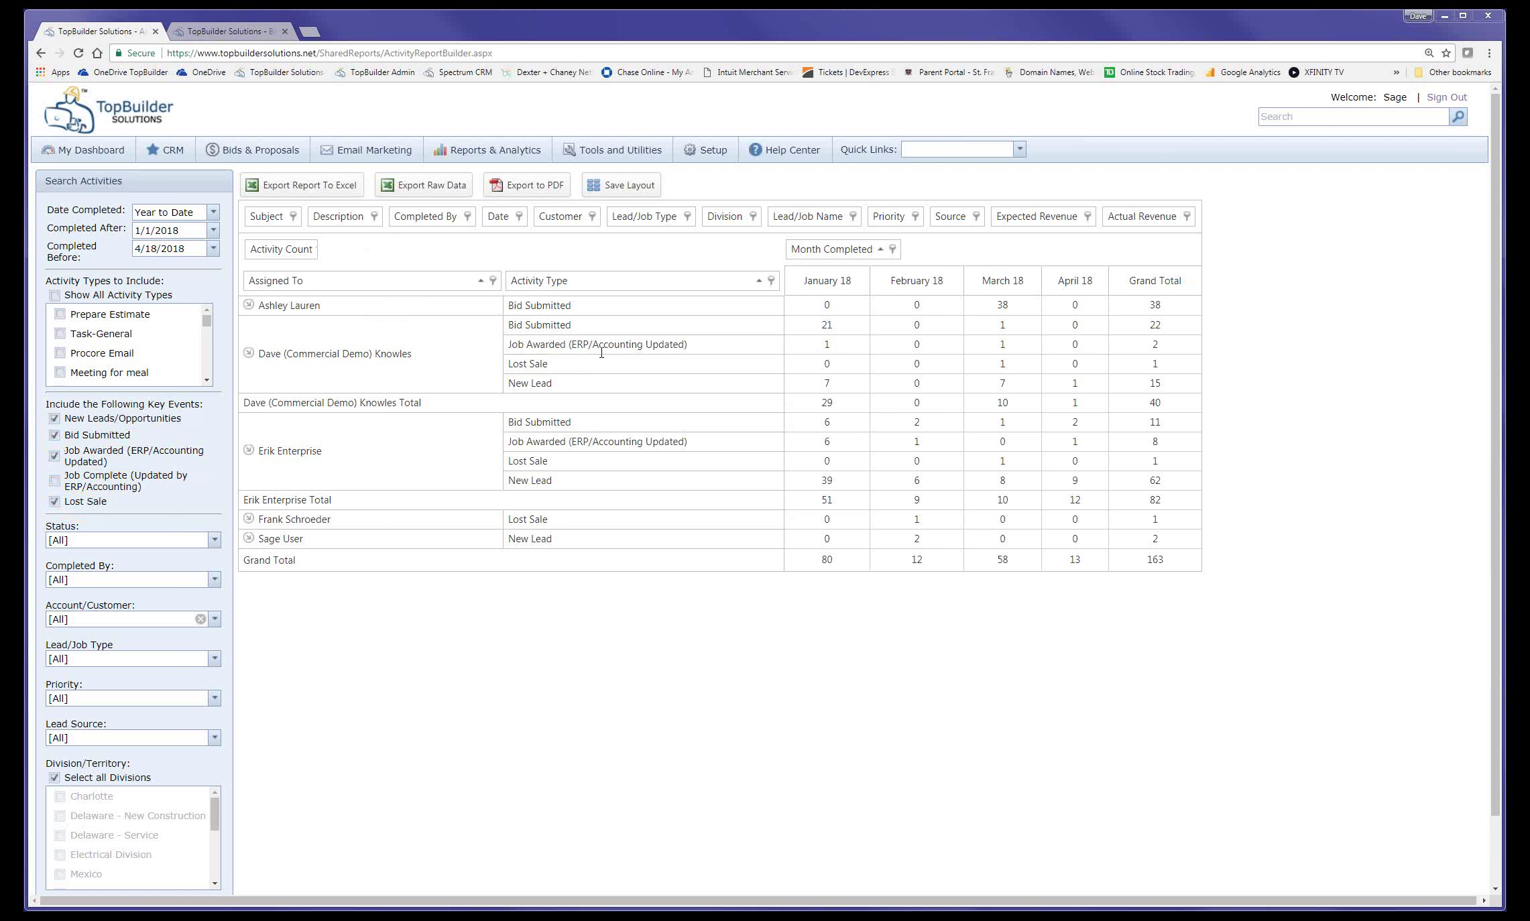
- Take Assigned To out of the activity report's rows and group the rows by Lead/Job Type ahead of Activity Type
left_click_drag(435, 285, 916, 239)
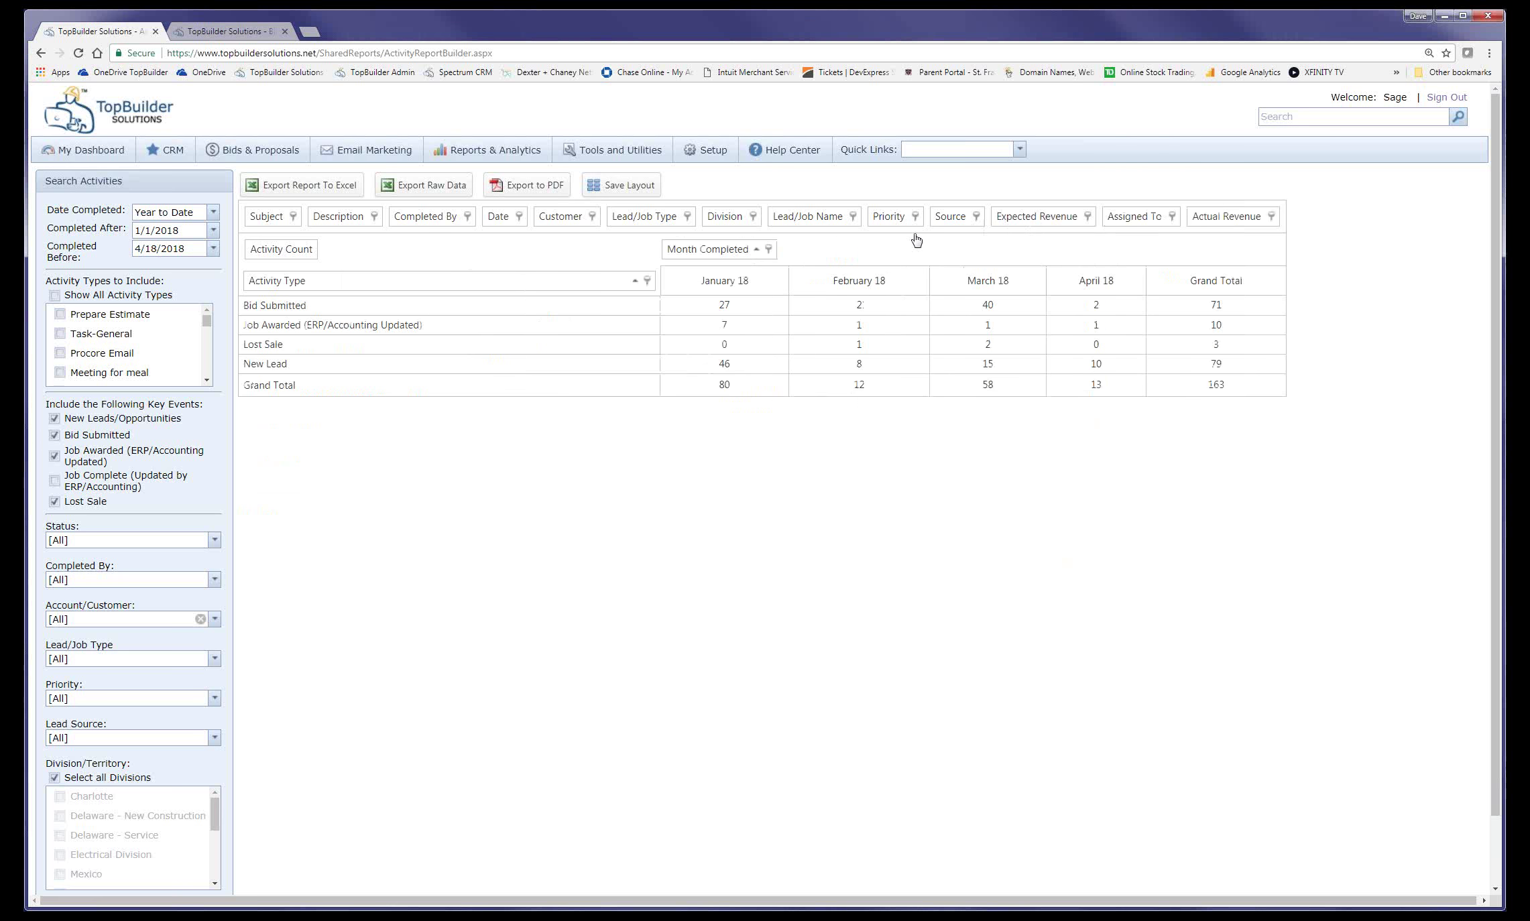
left_click_drag(654, 218, 265, 280)
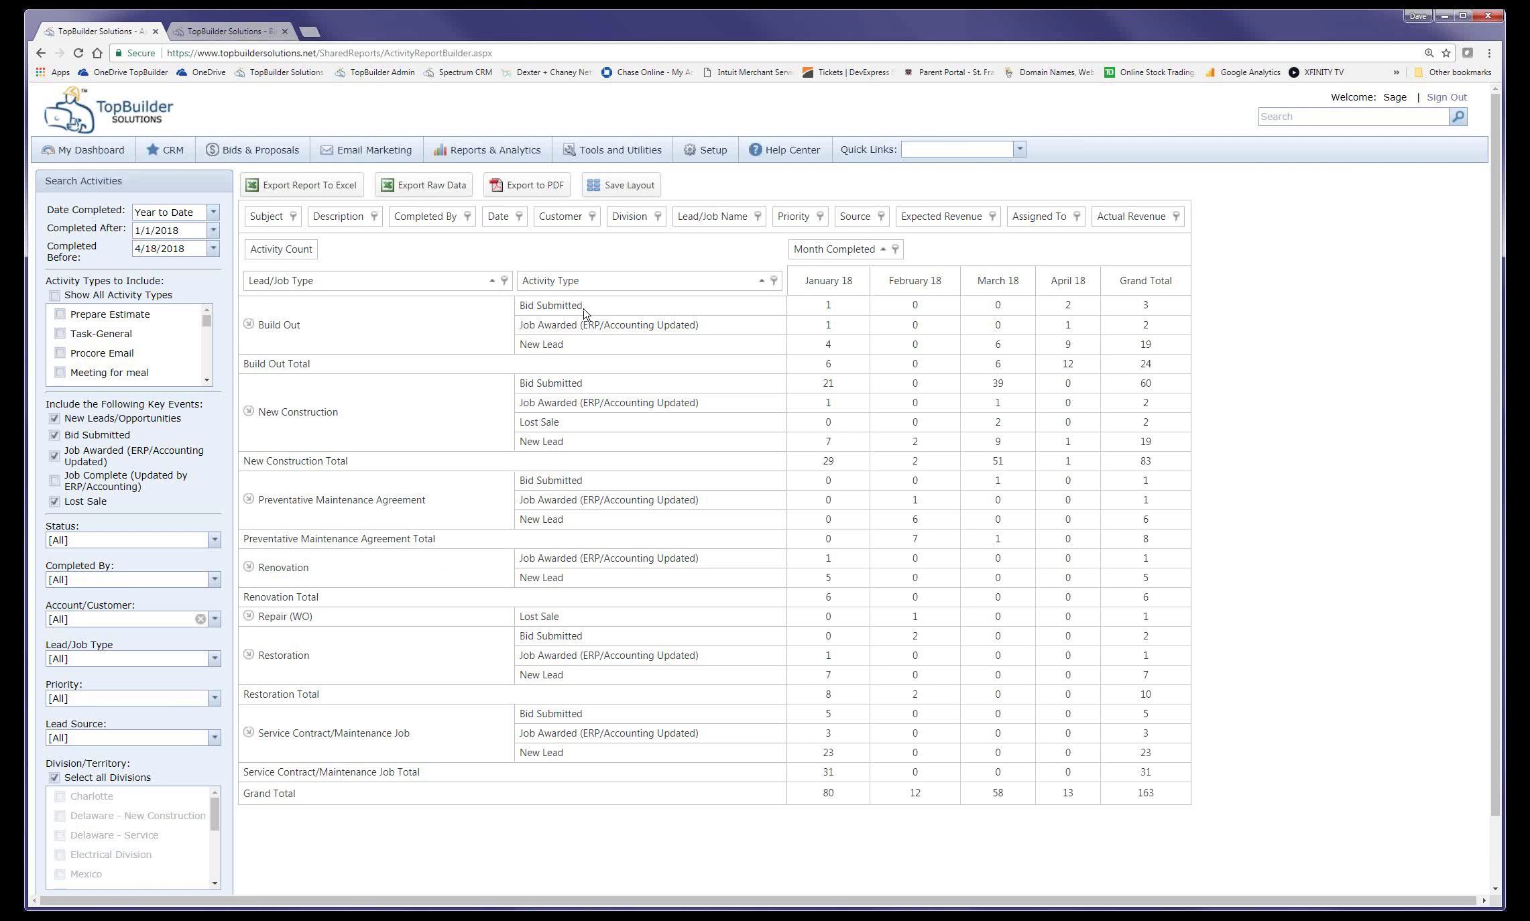
left_click_drag(583, 309, 1121, 367)
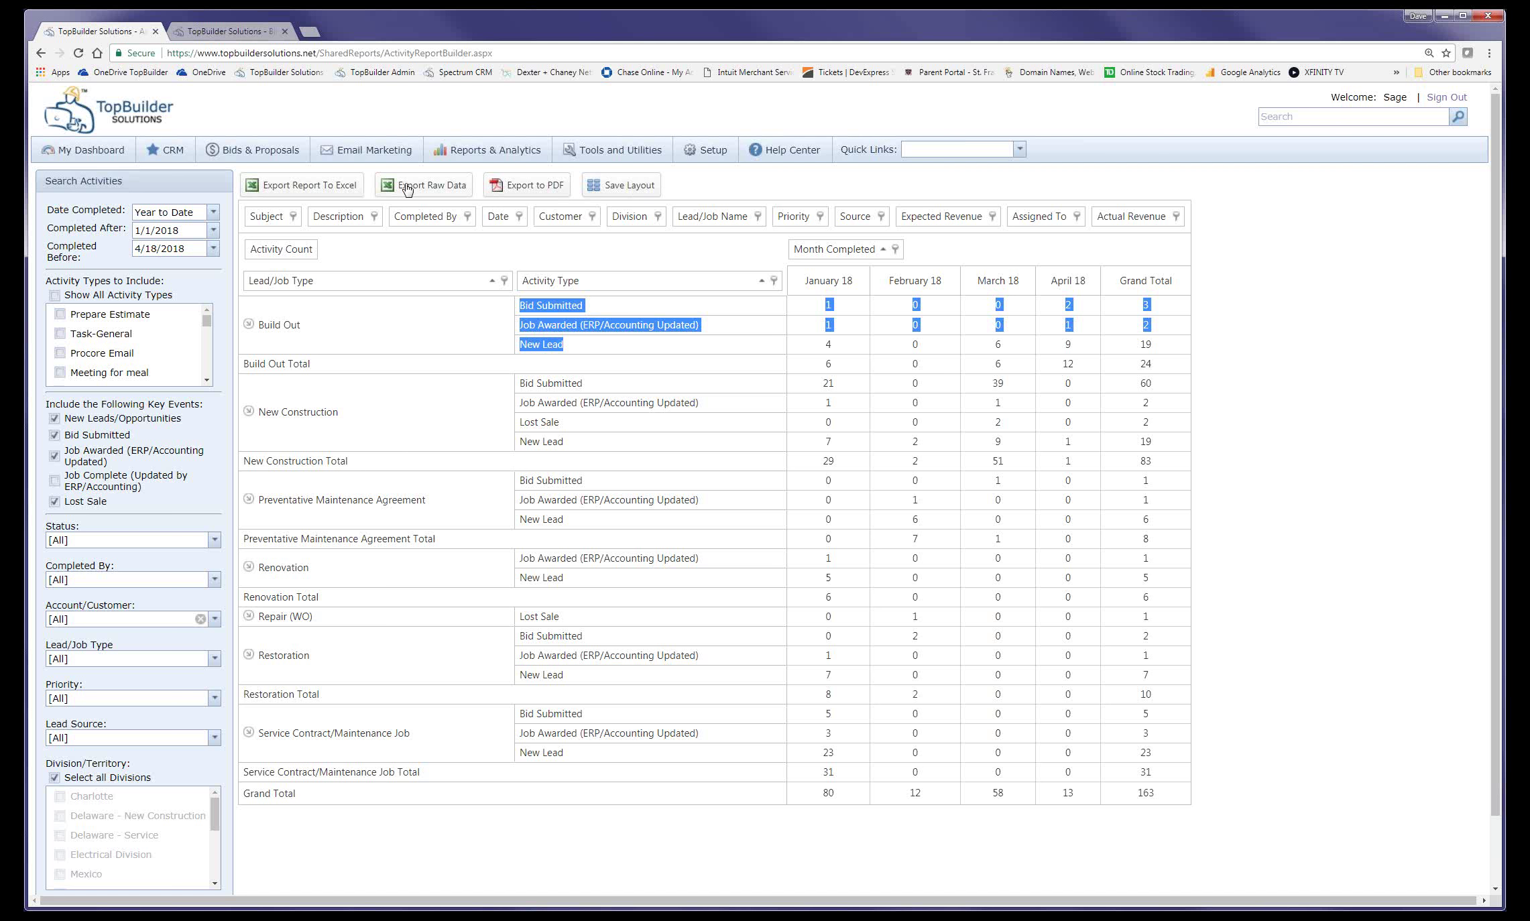
- Revisit the Lead/Opportunity Pipeline Summary and open the Full Lead Data Export
mouse_move(456, 158)
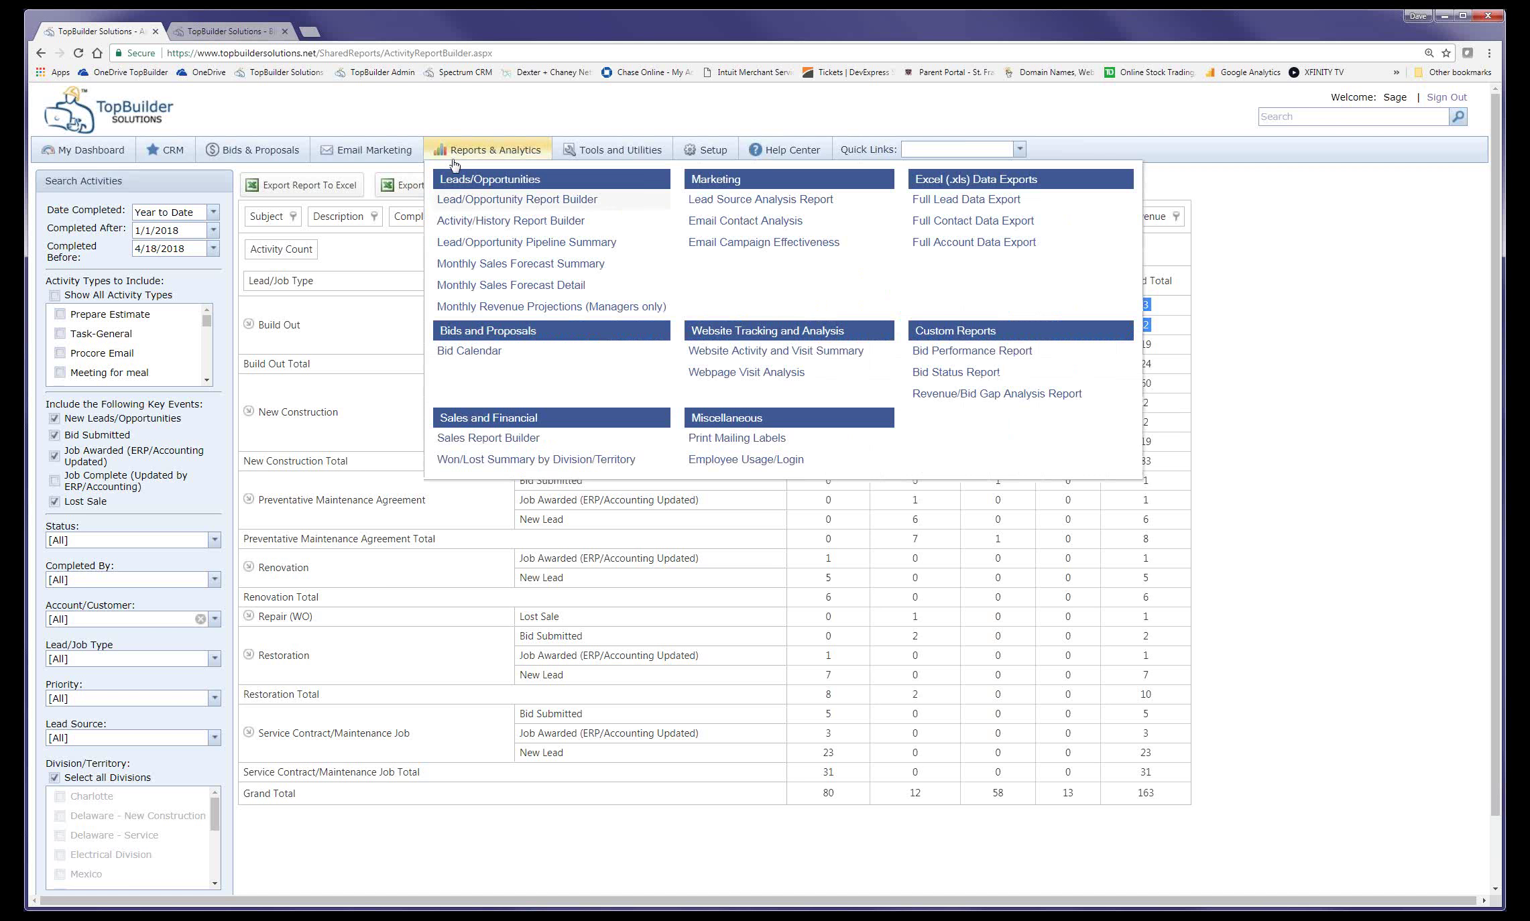
left_click(473, 225)
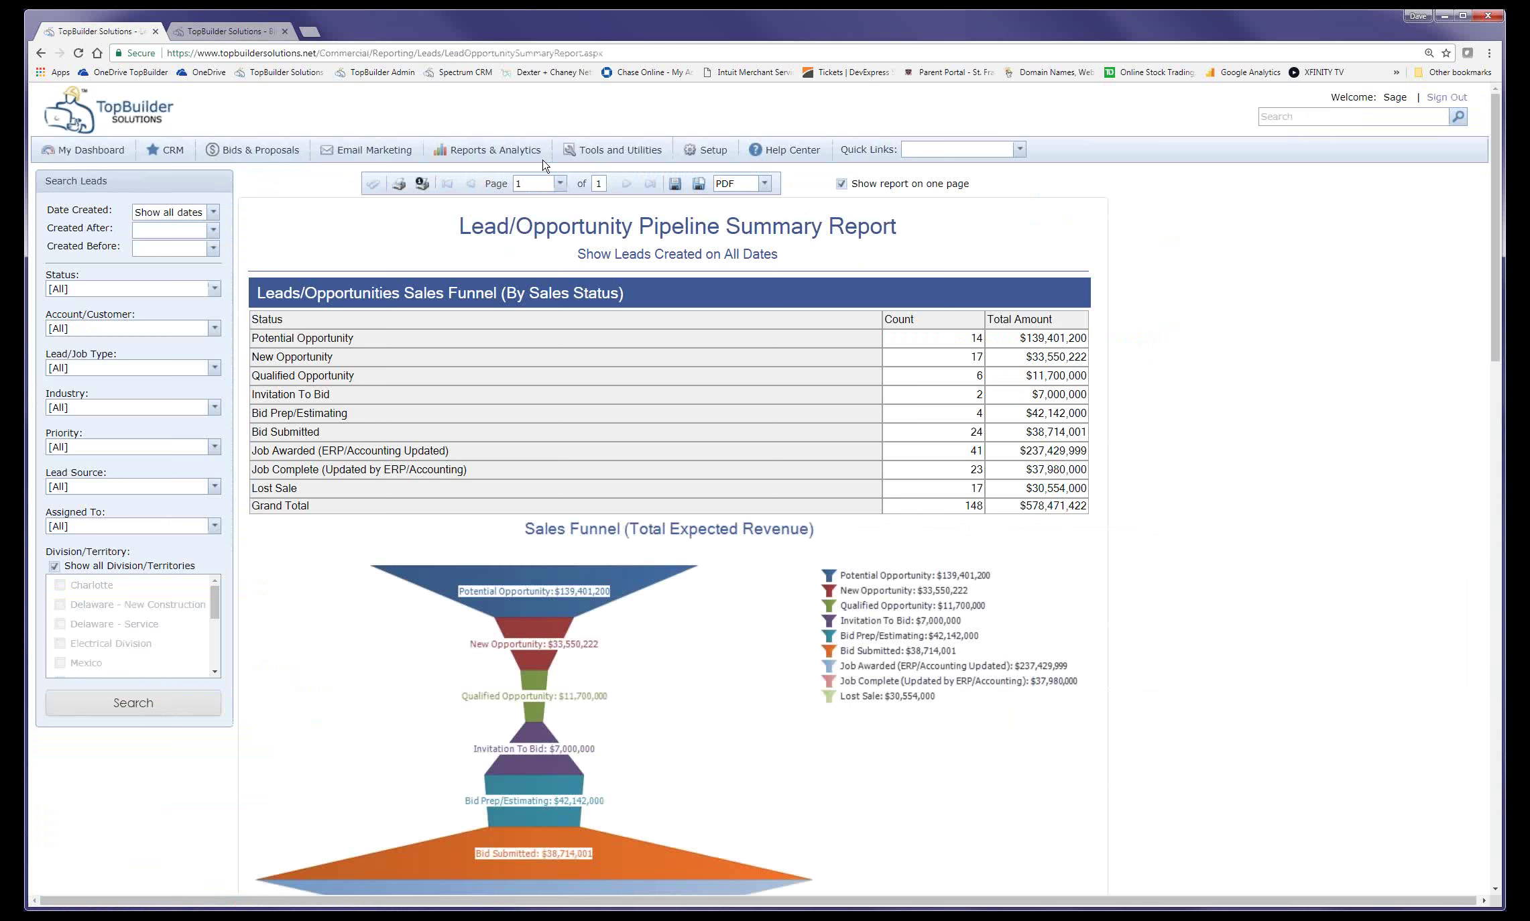
mouse_move(541, 153)
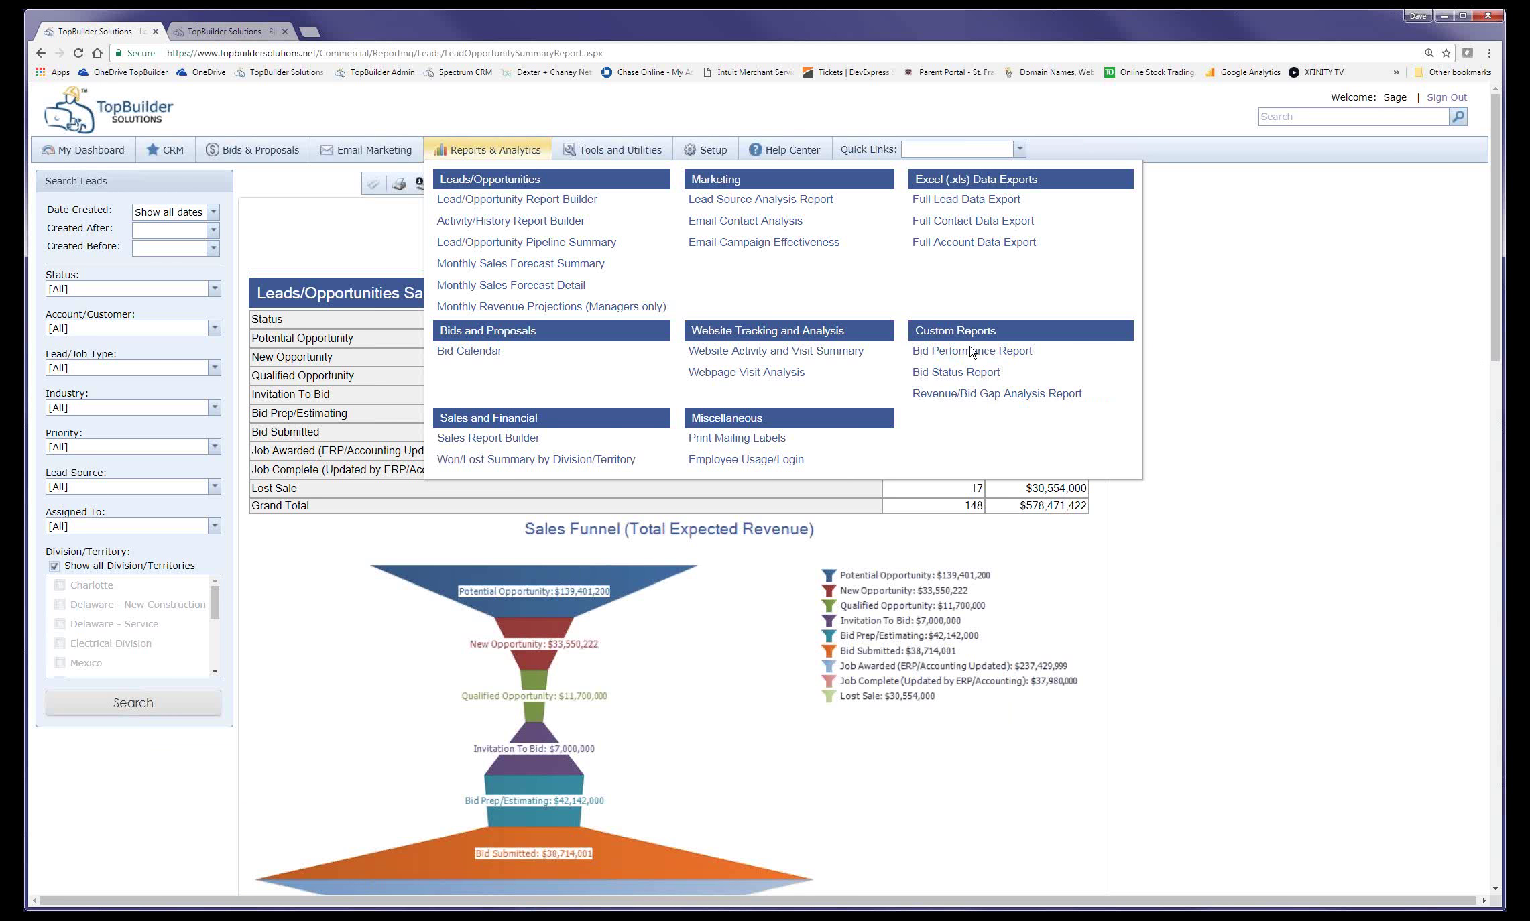
left_click(956, 200)
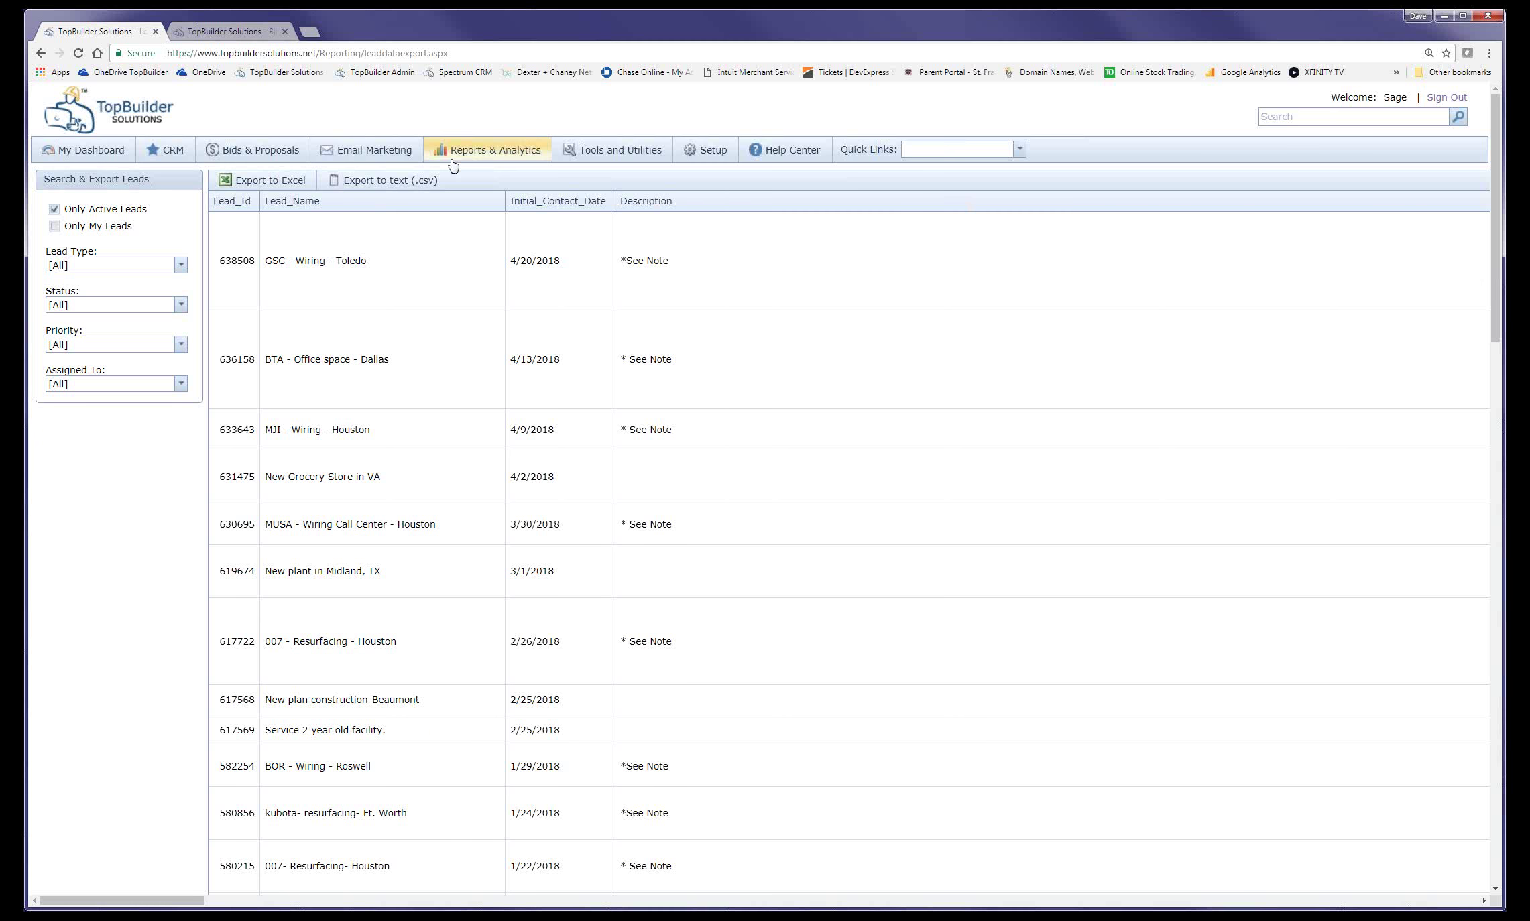
- View the document items in the Content Center, exit it and close the remaining extra browser tab
left_click(603, 150)
left_click(595, 175)
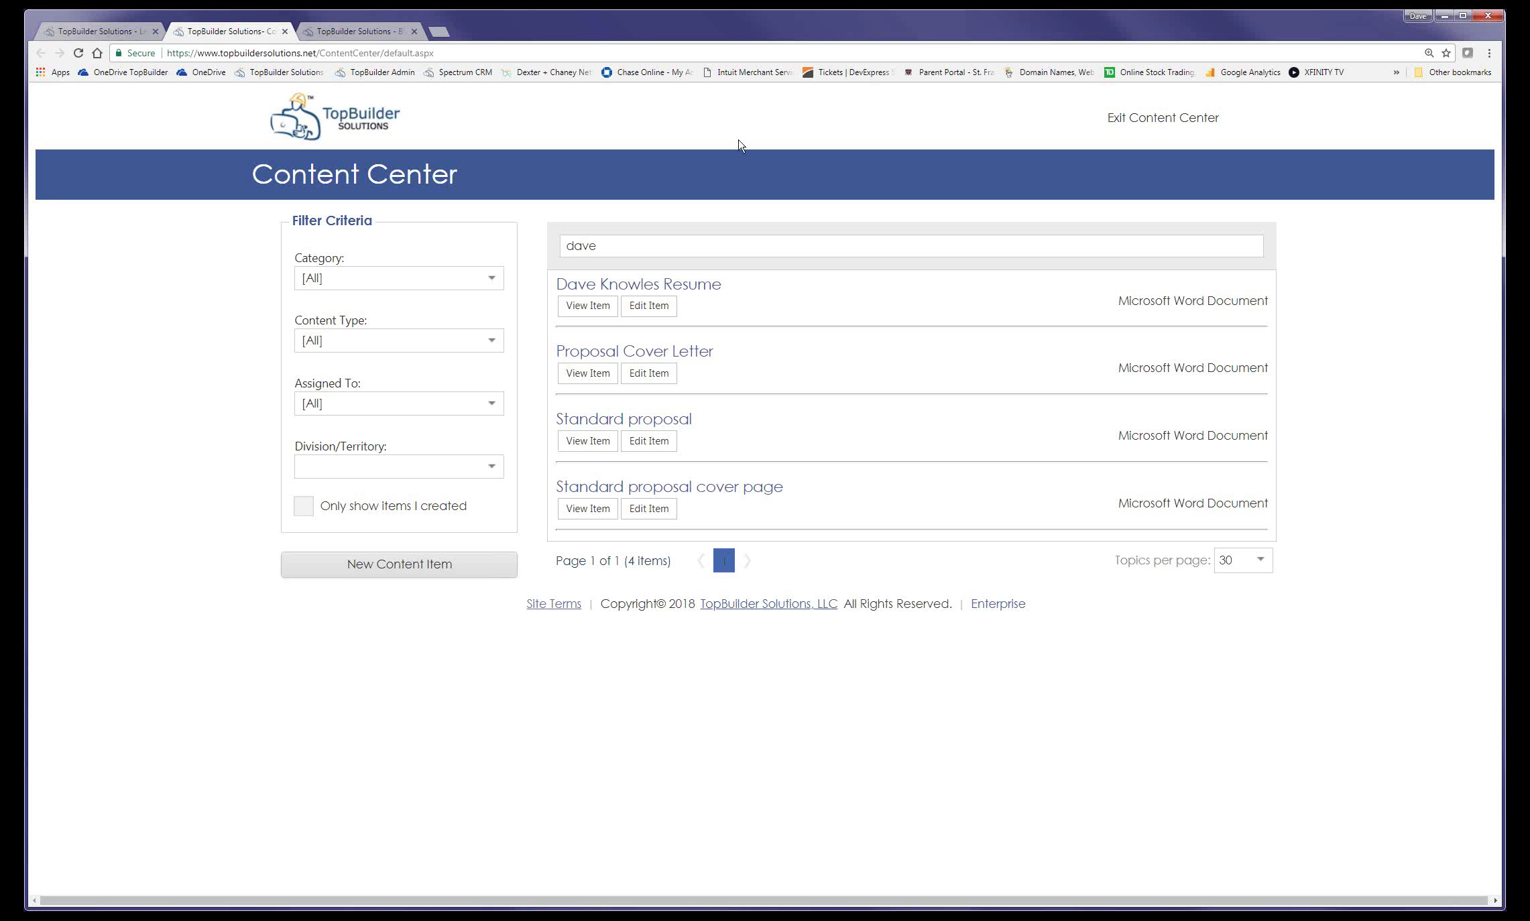
left_click(1163, 117)
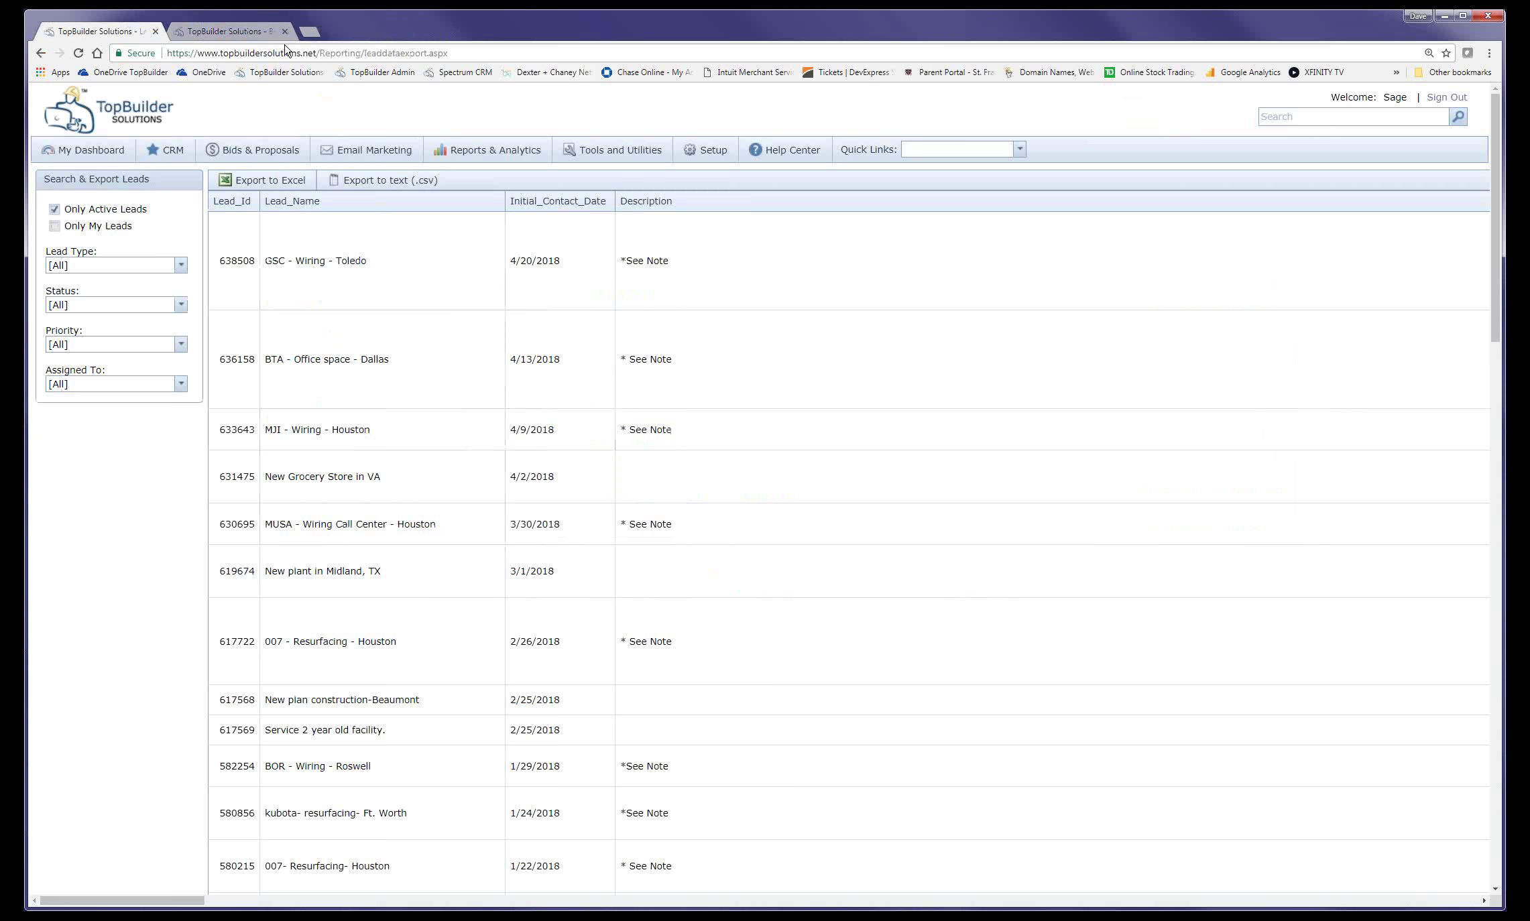
left_click(227, 34)
left_click(1384, 129)
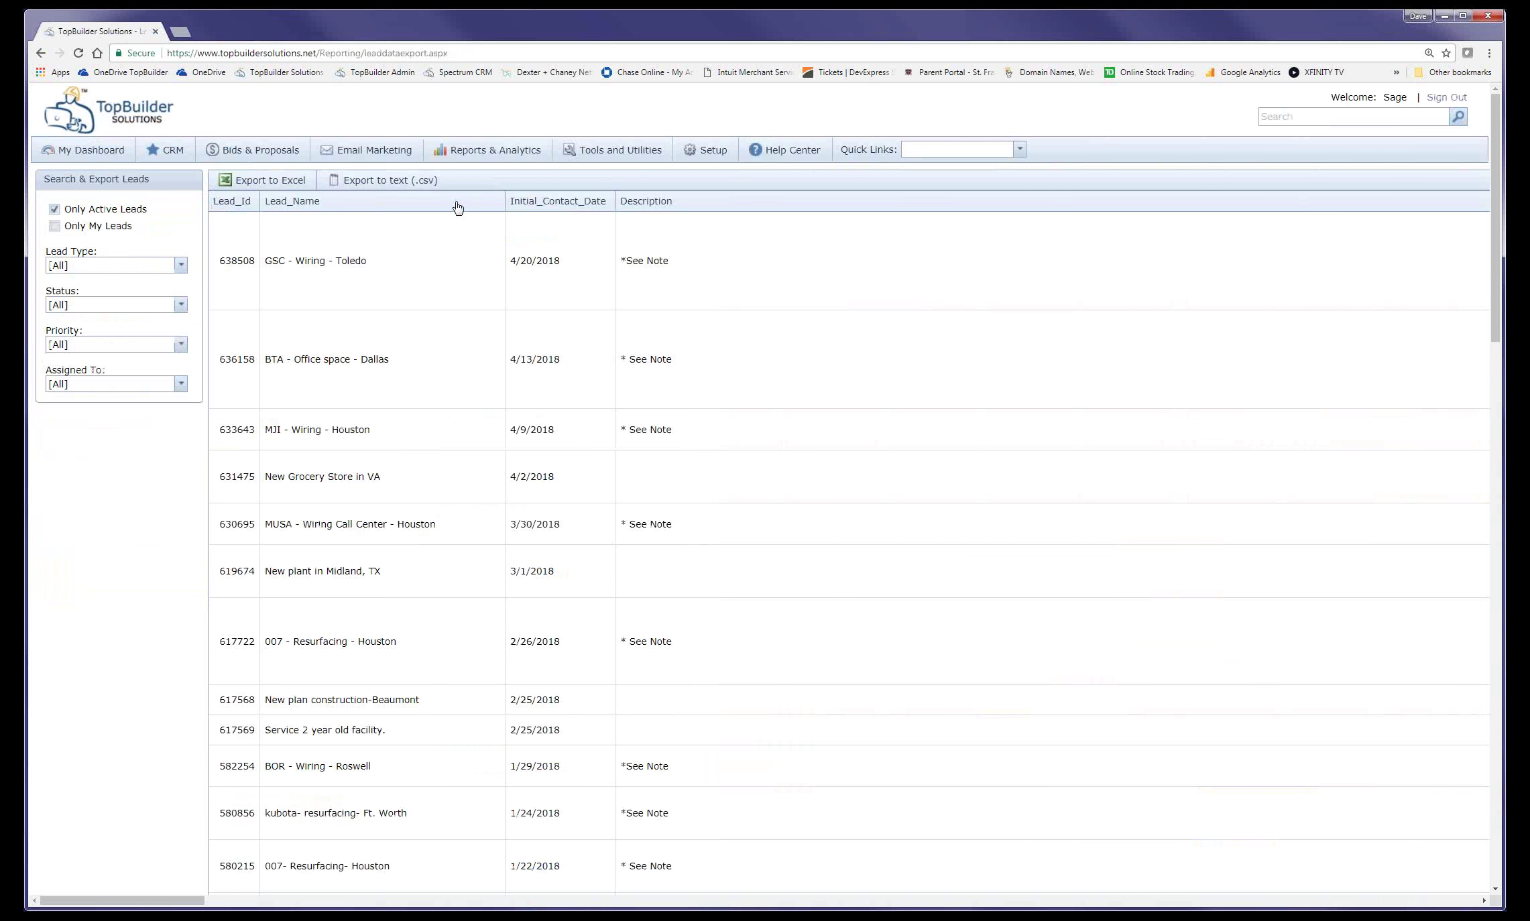
- Check the available tools and utilities, view the Help Center's training and support instructions, and exit the Help Center
mouse_move(630, 156)
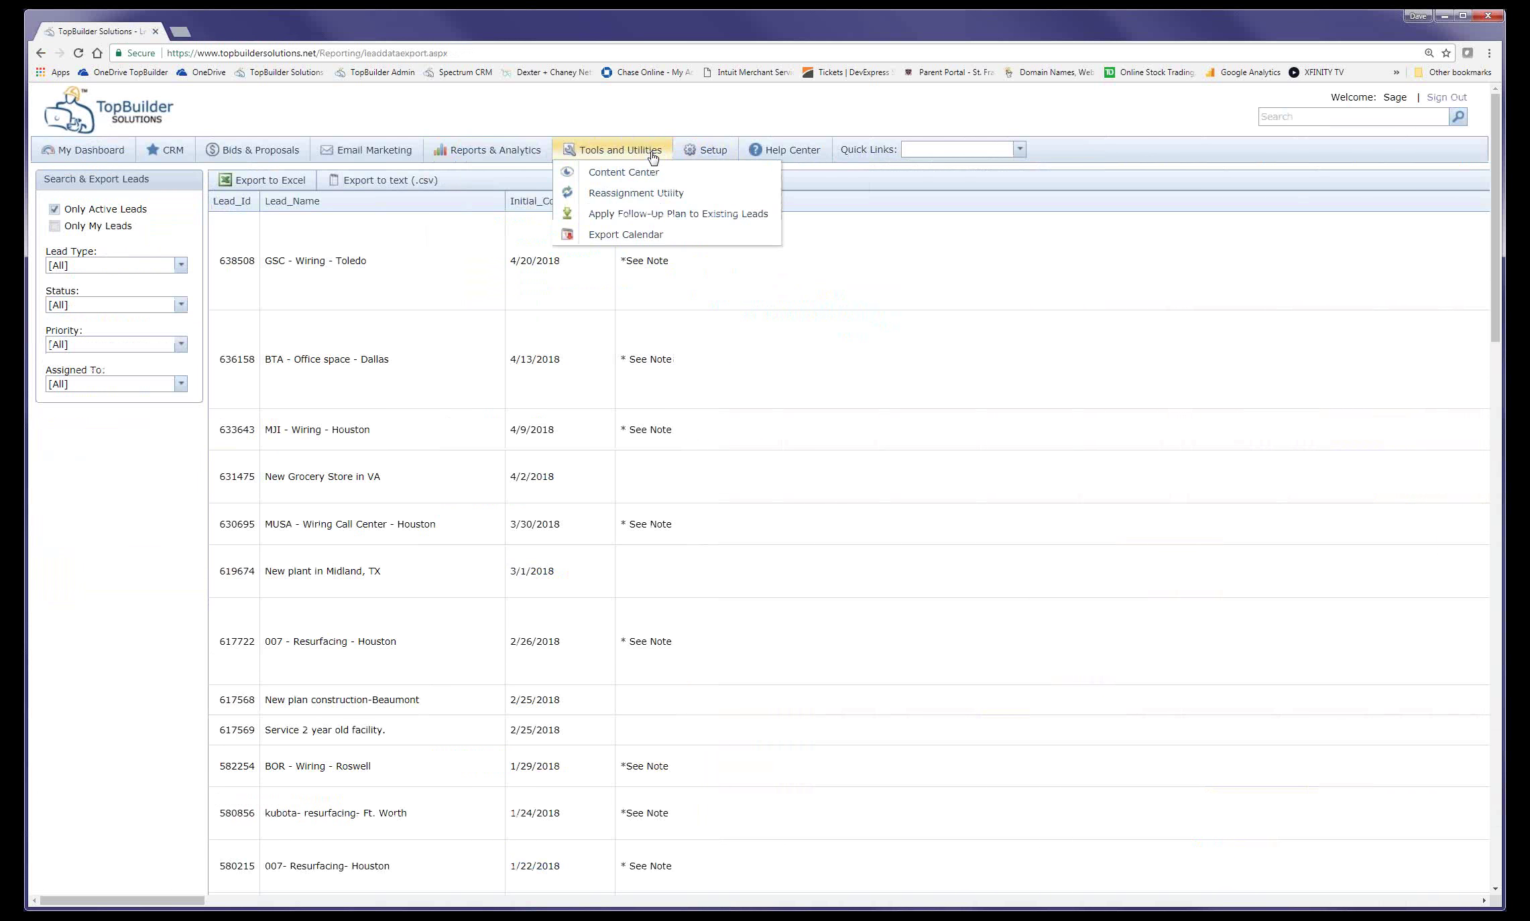
left_click(760, 152)
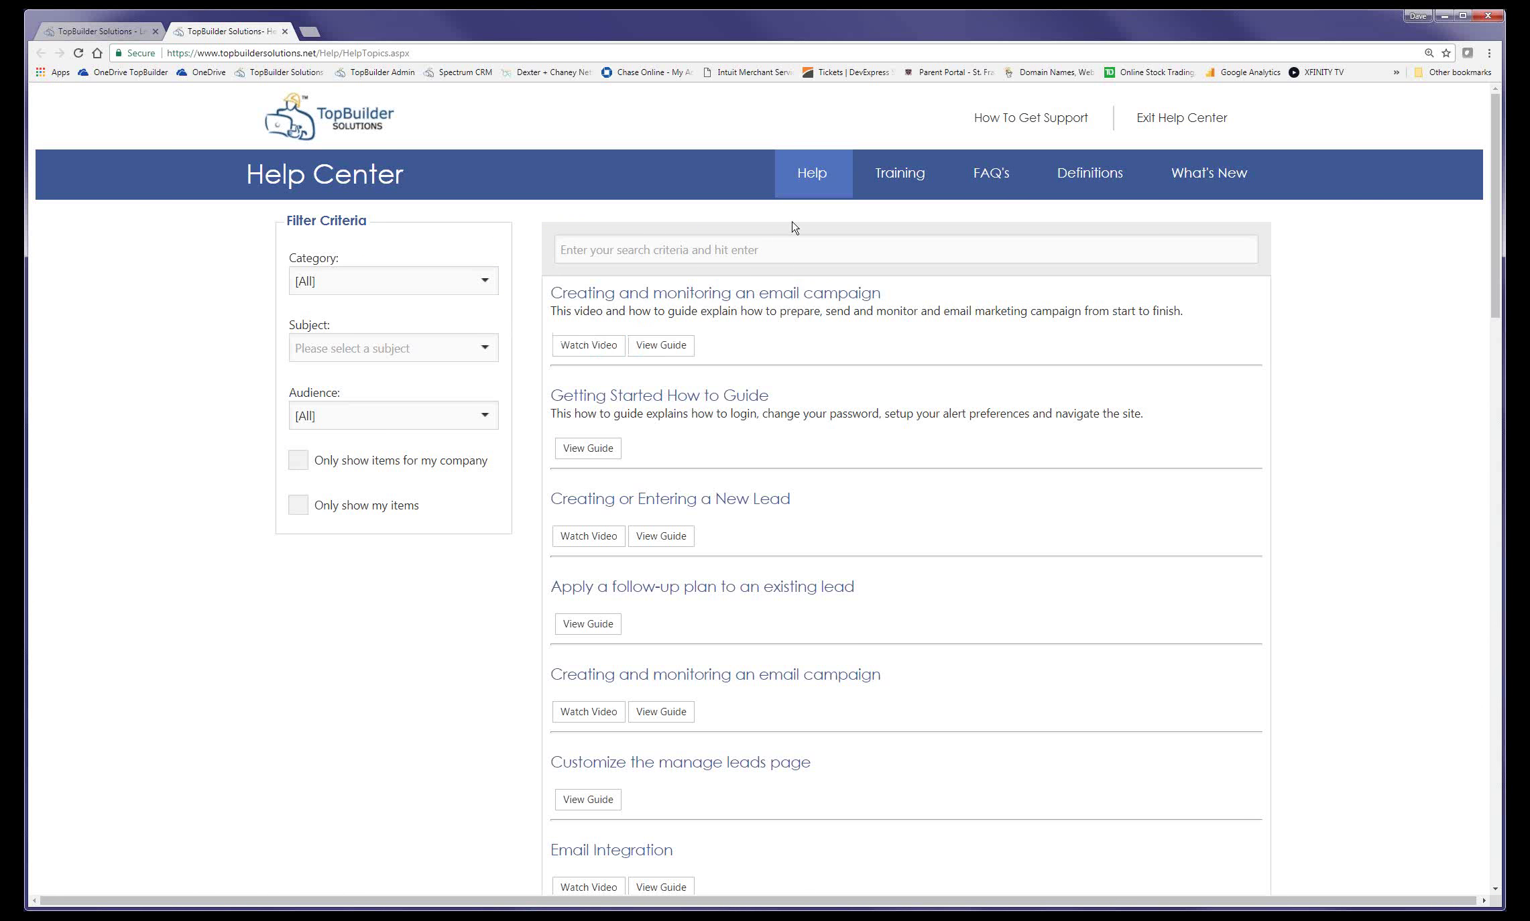
left_click(978, 121)
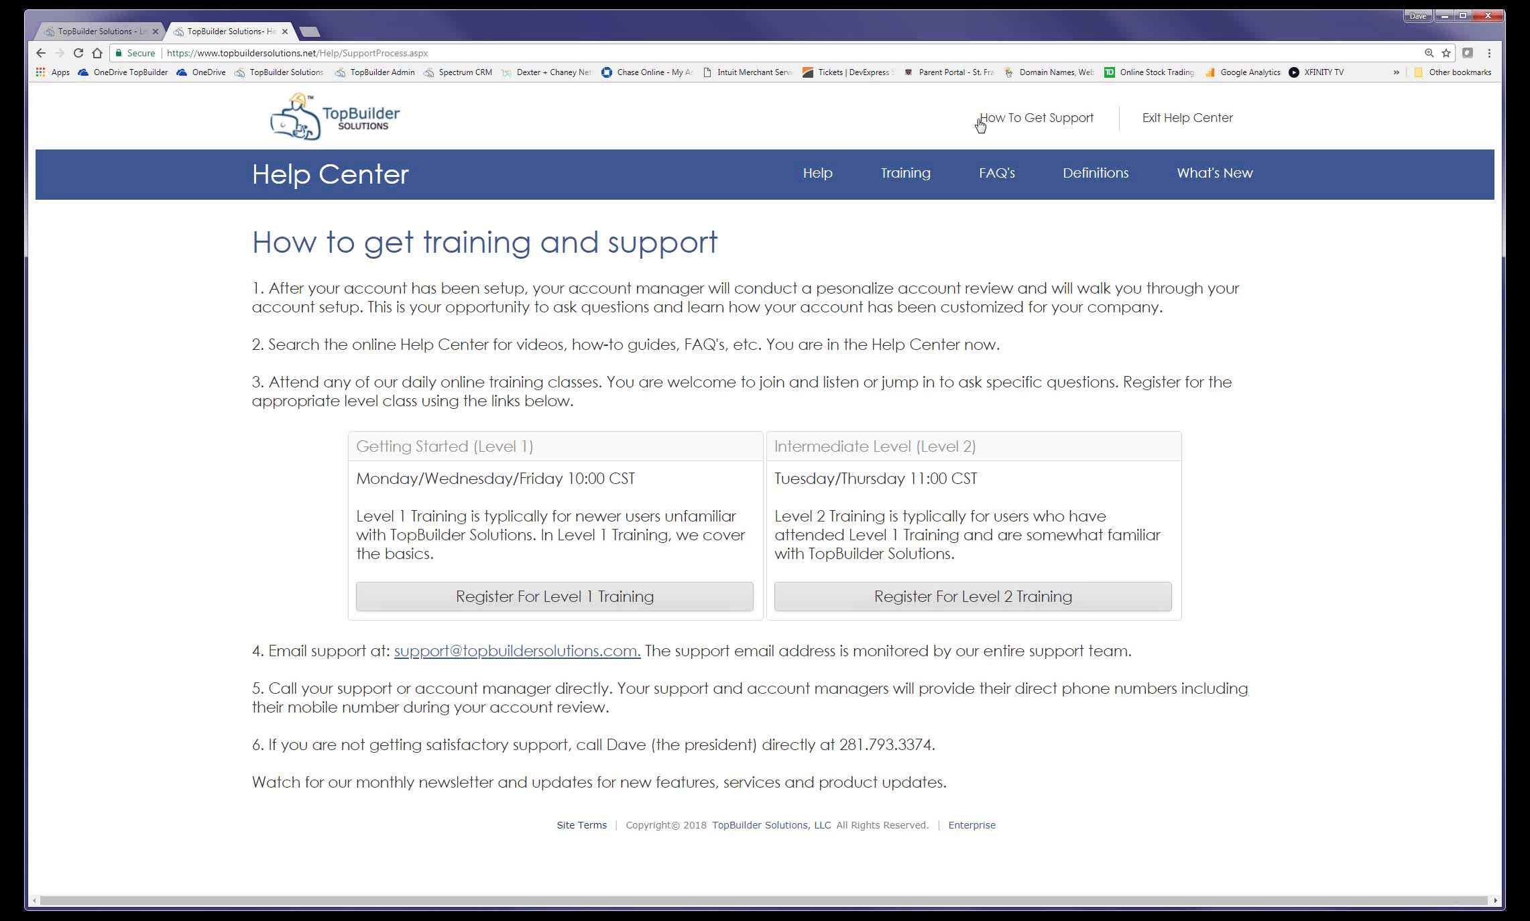
left_click(1185, 121)
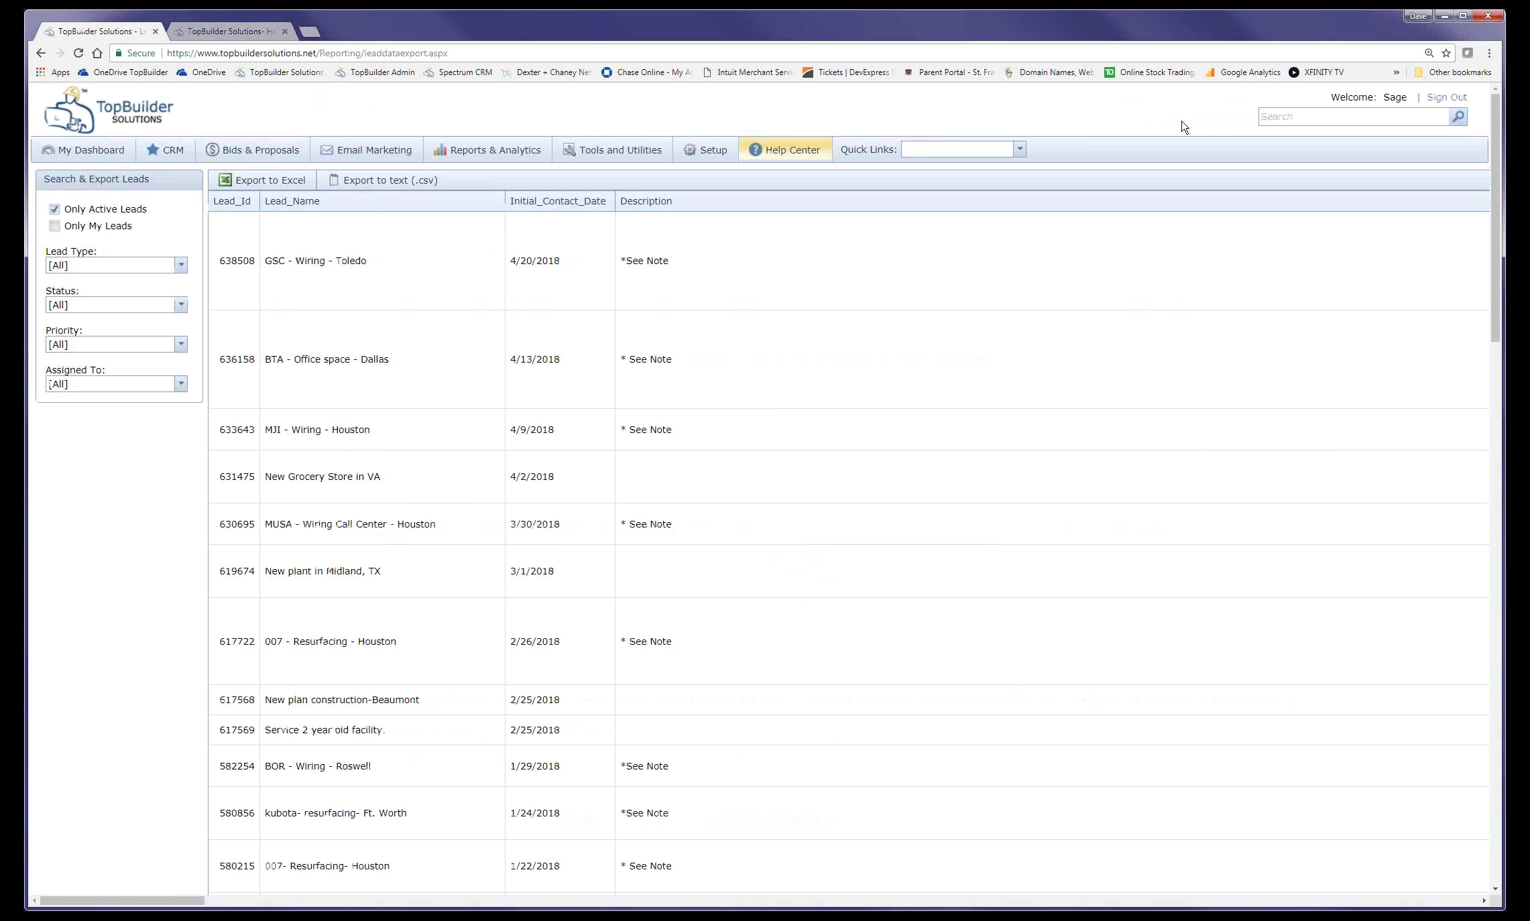
- Return to the dashboard and open the Manage Leads list
left_click(105, 170)
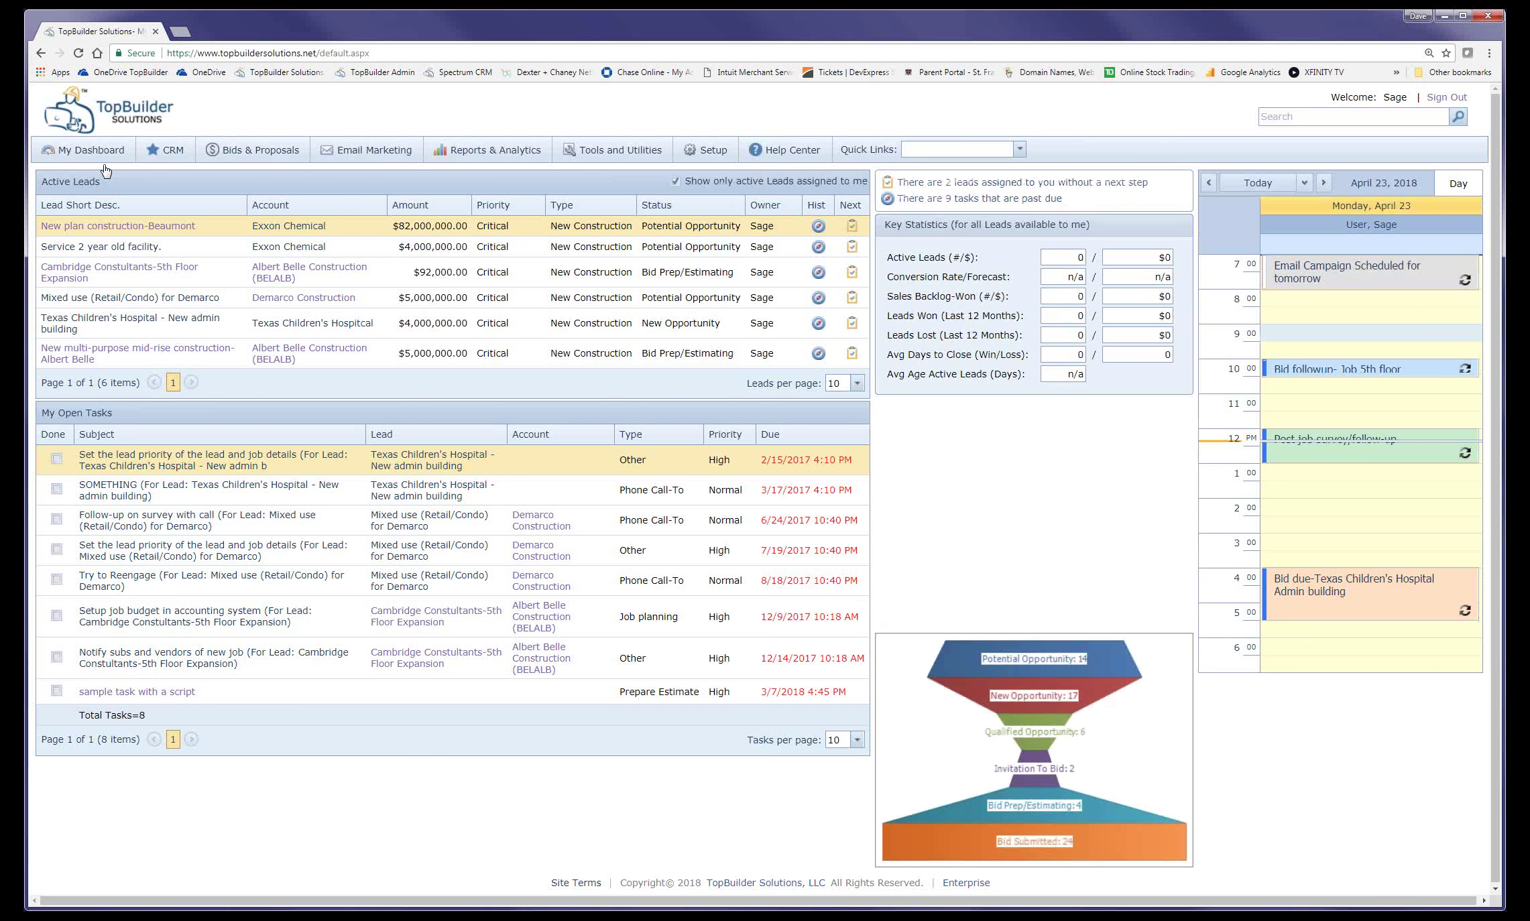
mouse_move(167, 163)
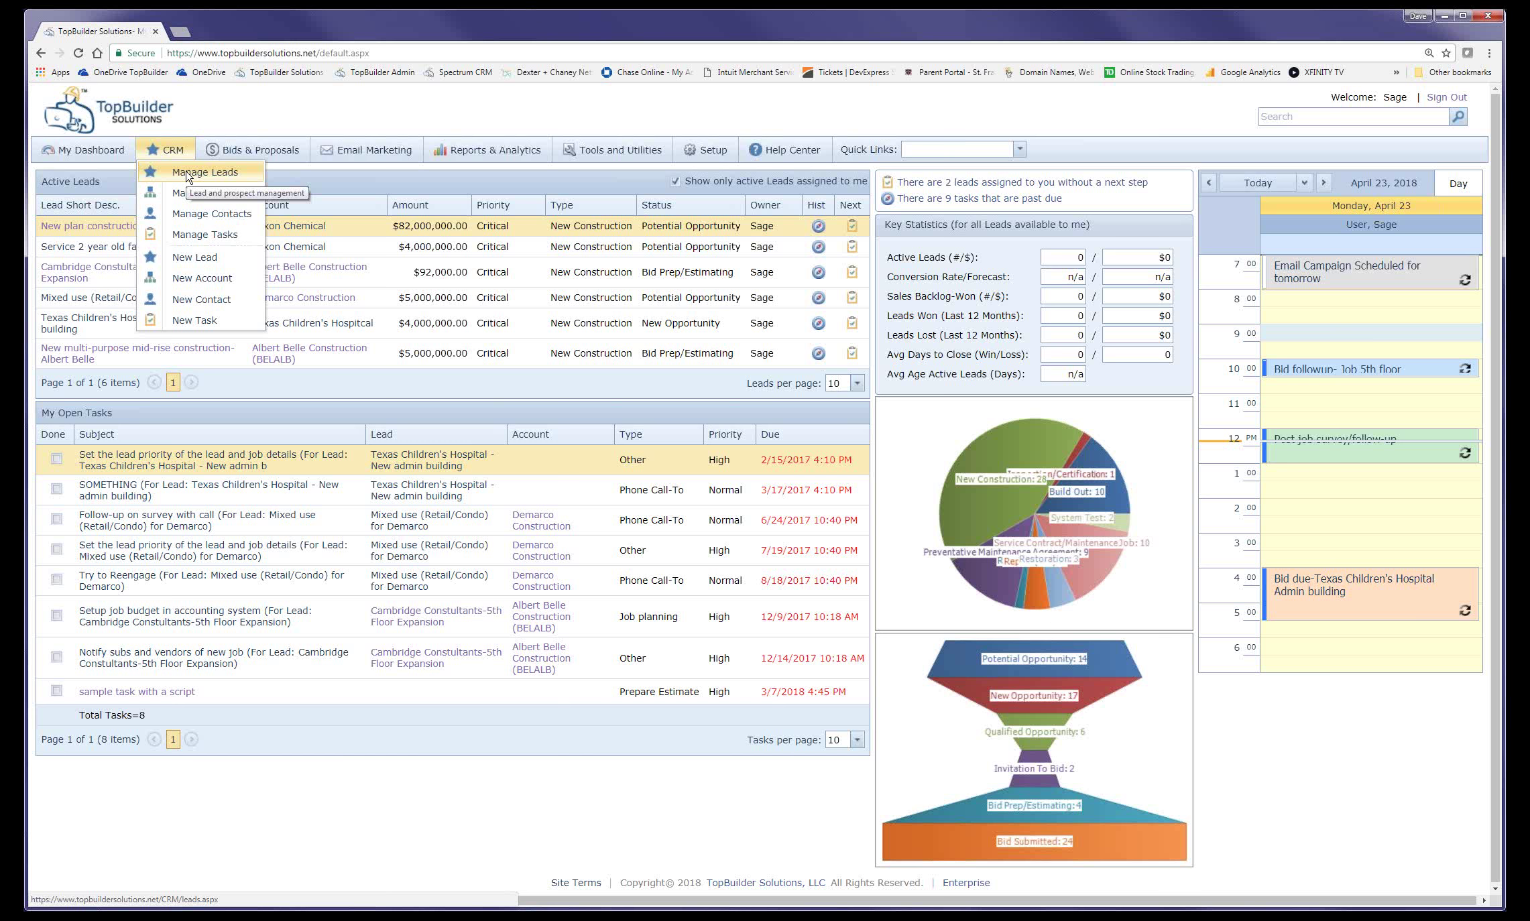
left_click(188, 174)
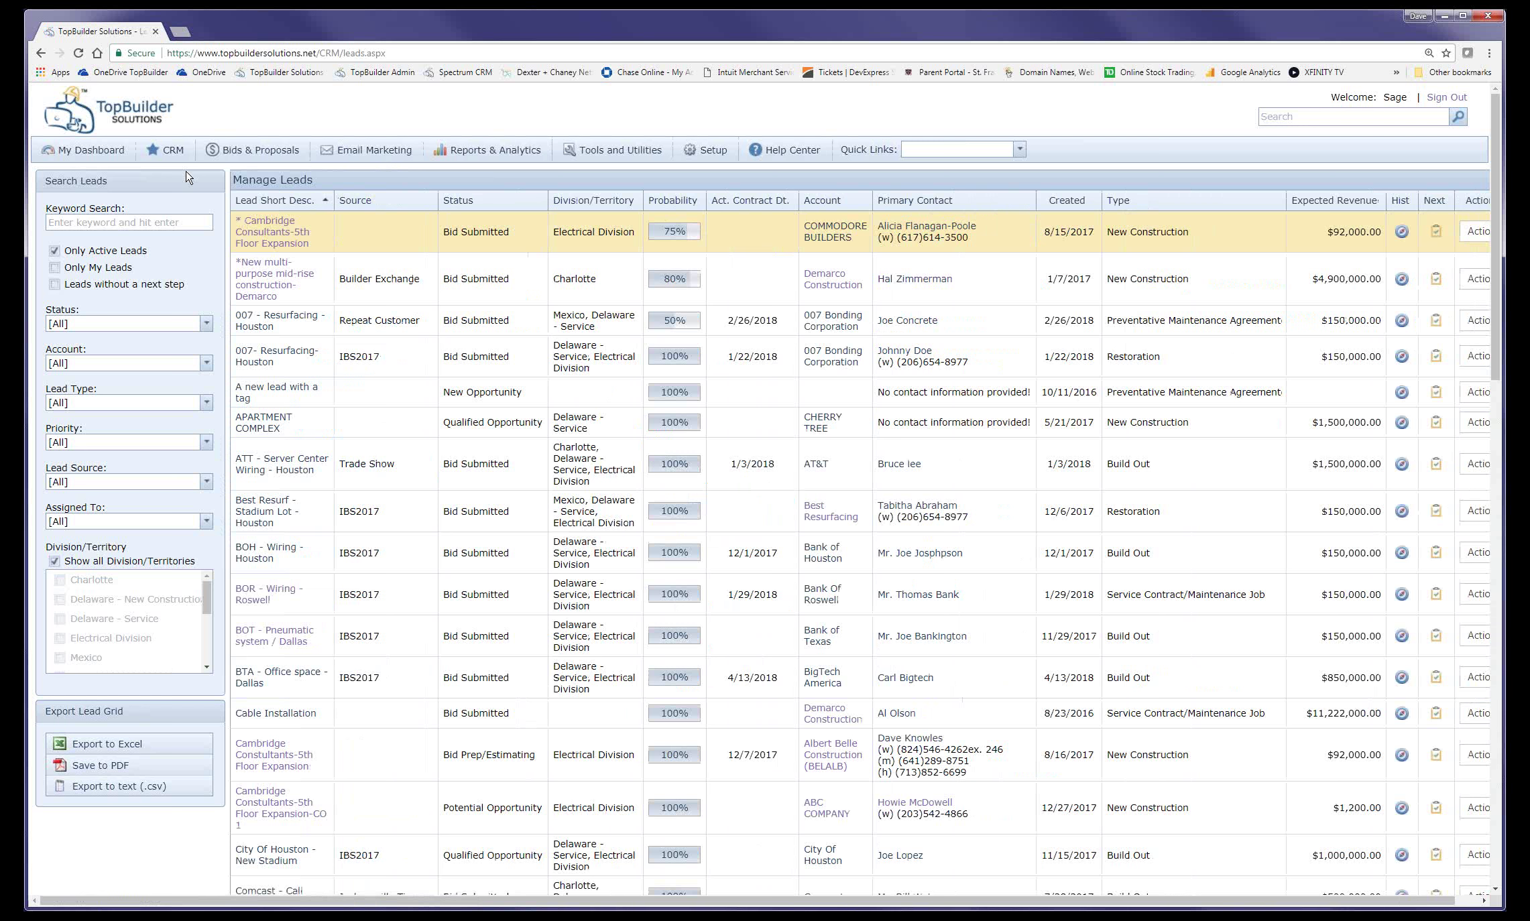
- Open the follow-up plan of the New multi-purpose mid-rise construction-Demarco lead and set the lead's status to Invitation To Bid
left_click(252, 283)
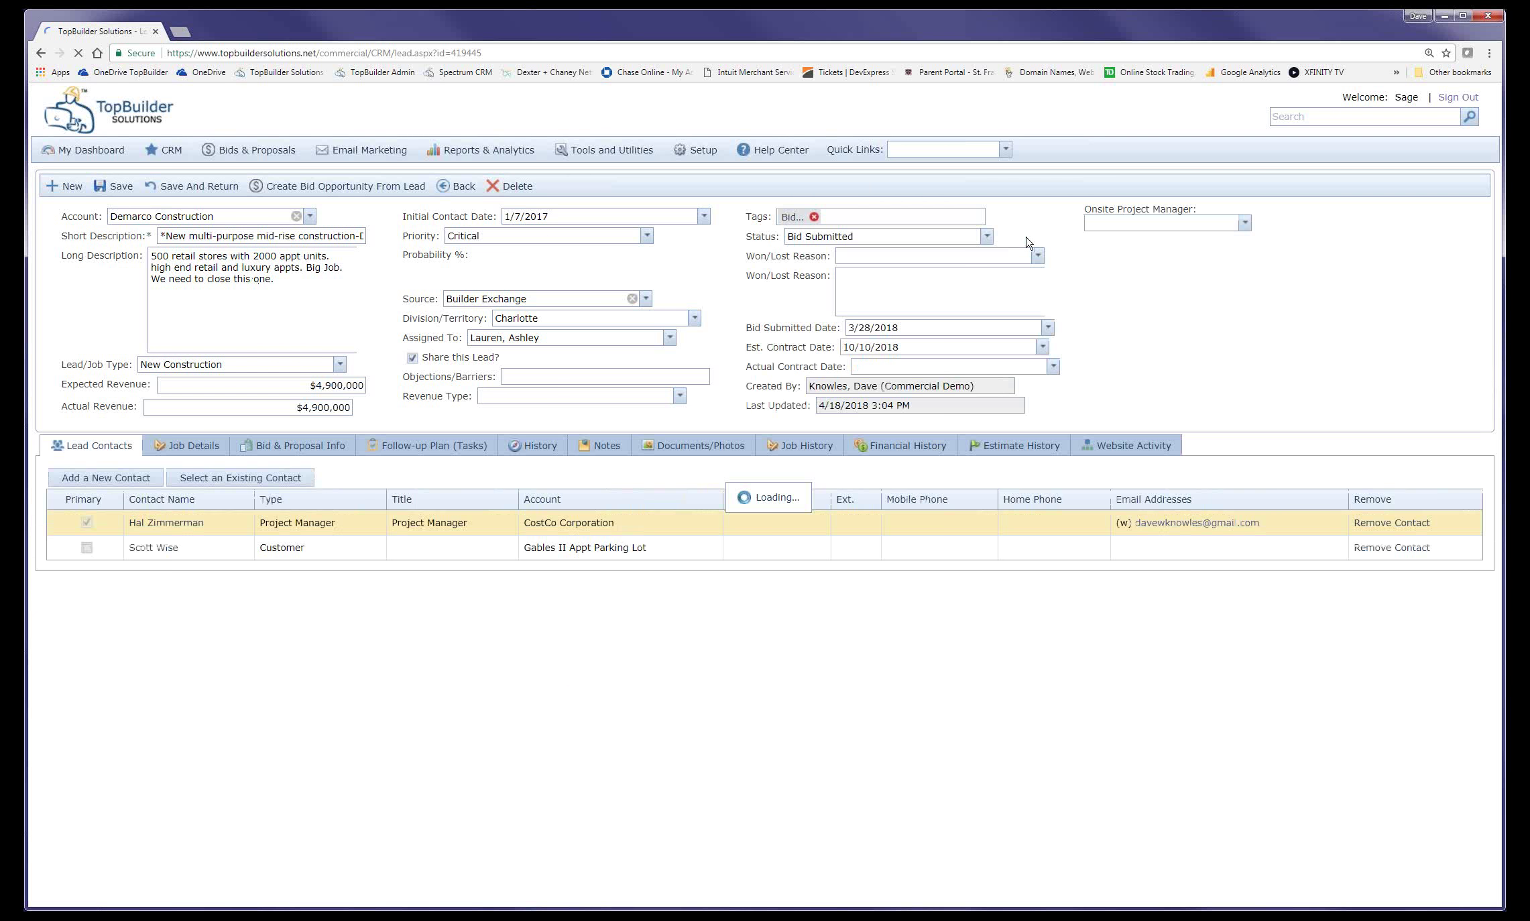
left_click(411, 449)
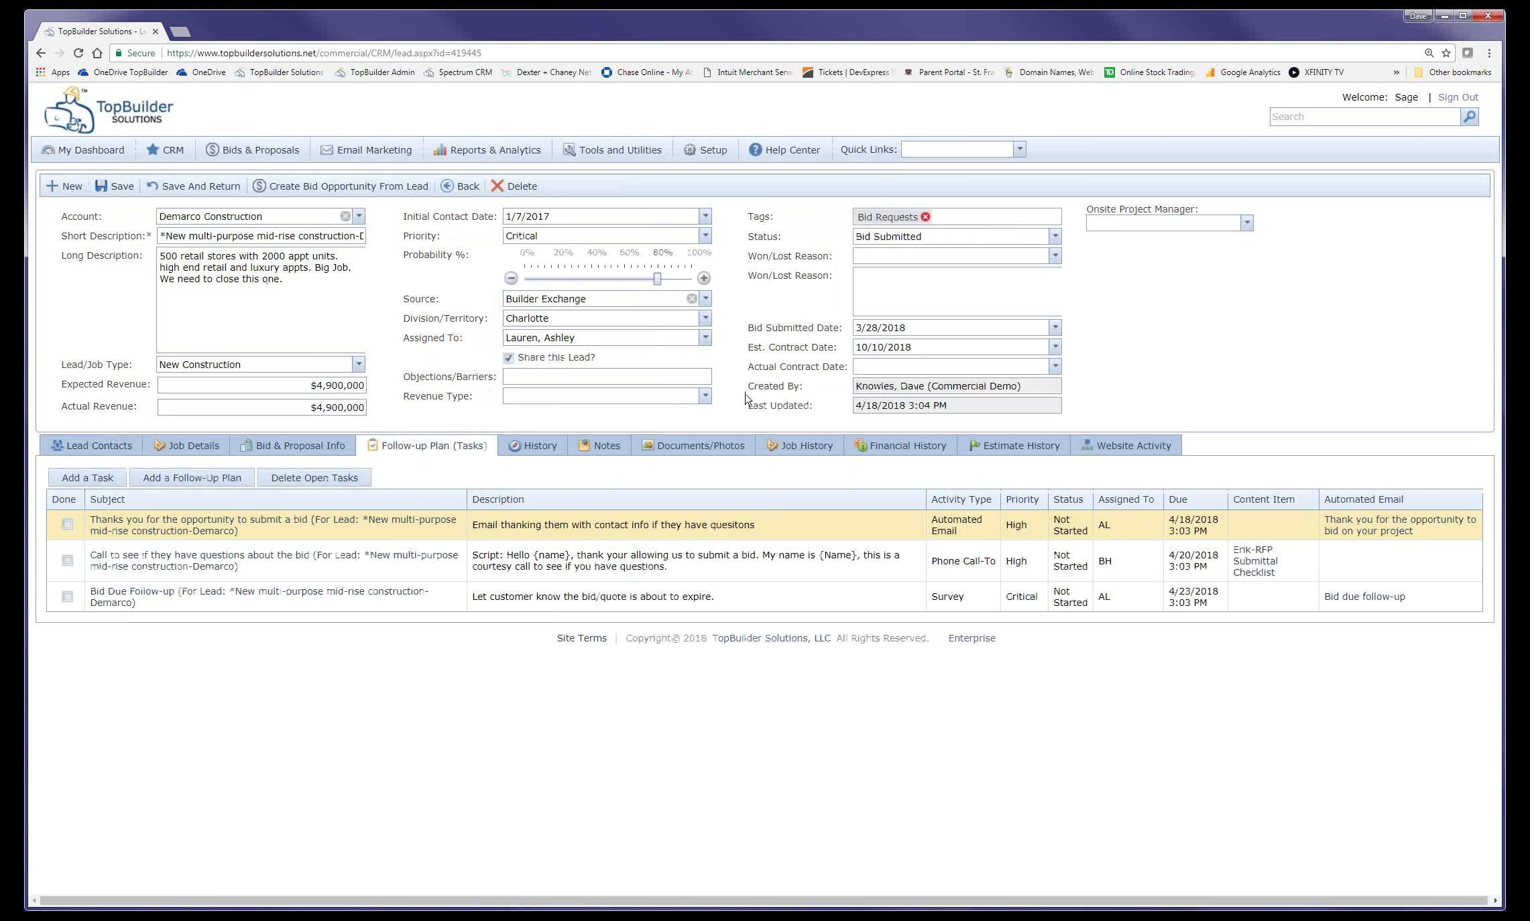
left_click(1054, 238)
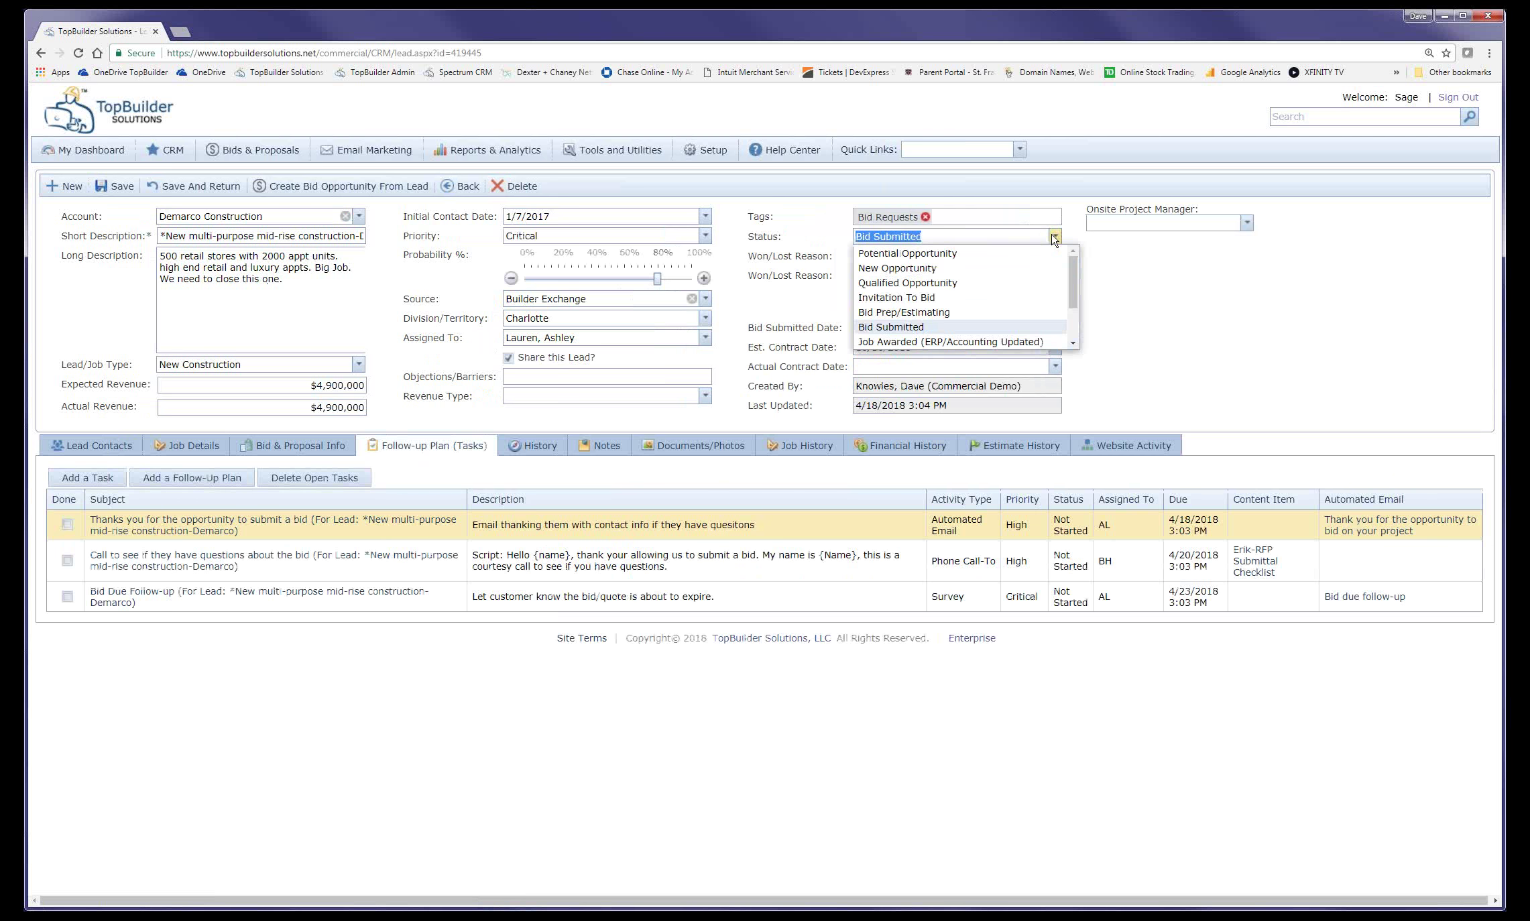
left_click(961, 298)
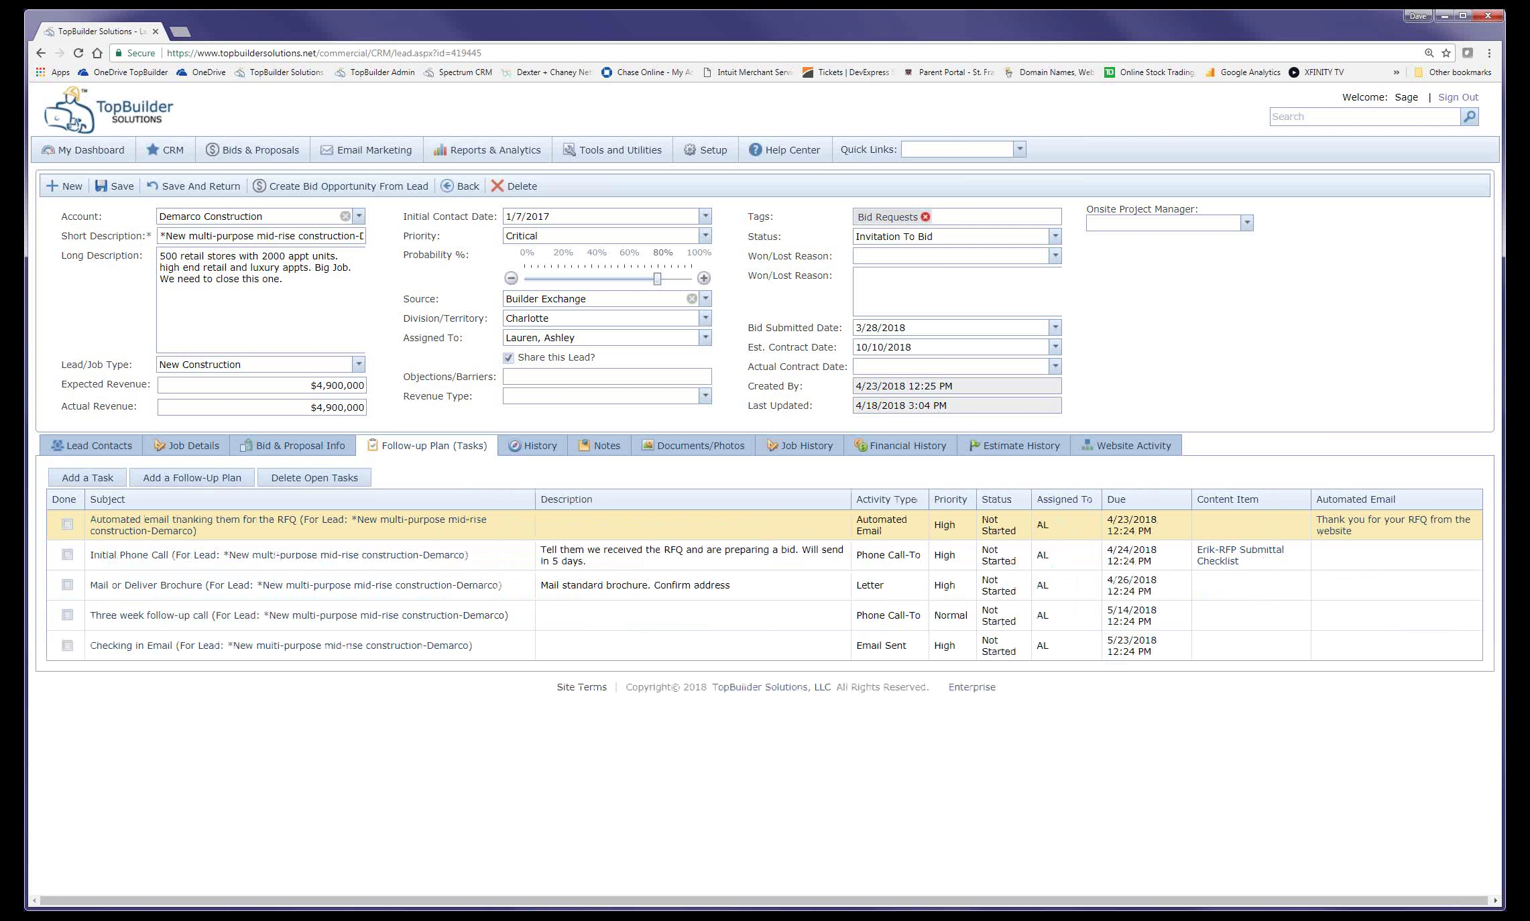
left_click_drag(1287, 479, 844, 466)
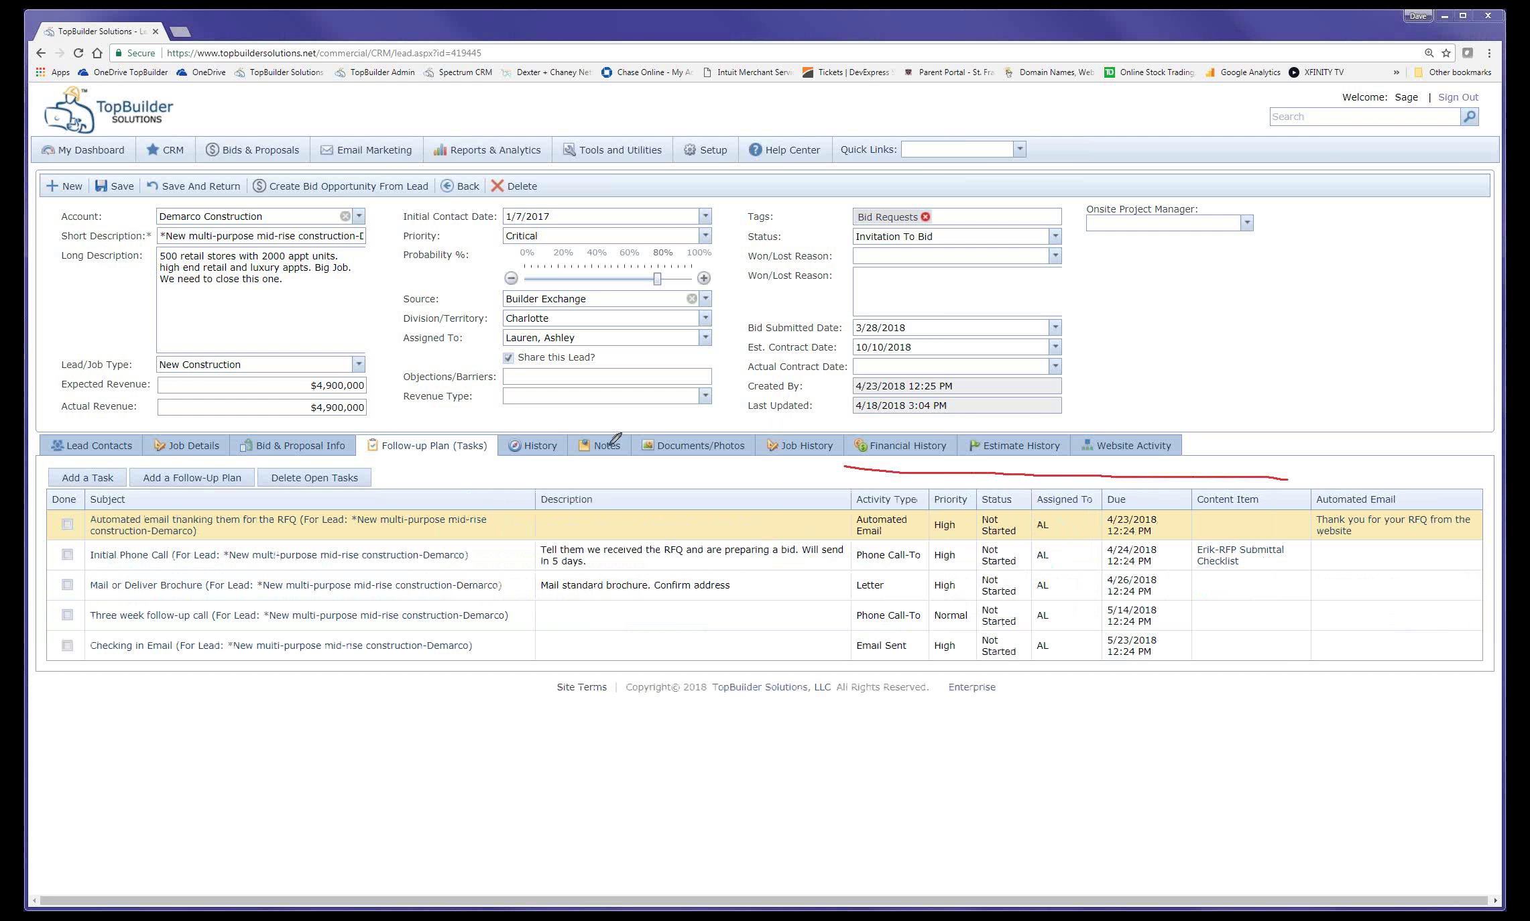
mouse_move(615, 439)
left_mouse_down()
mouse_move(101, 496)
mouse_move(432, 771)
mouse_move(1476, 641)
mouse_move(1260, 478)
mouse_move(1314, 521)
mouse_move(1298, 499)
mouse_move(1314, 523)
mouse_move(1290, 533)
left_mouse_up()
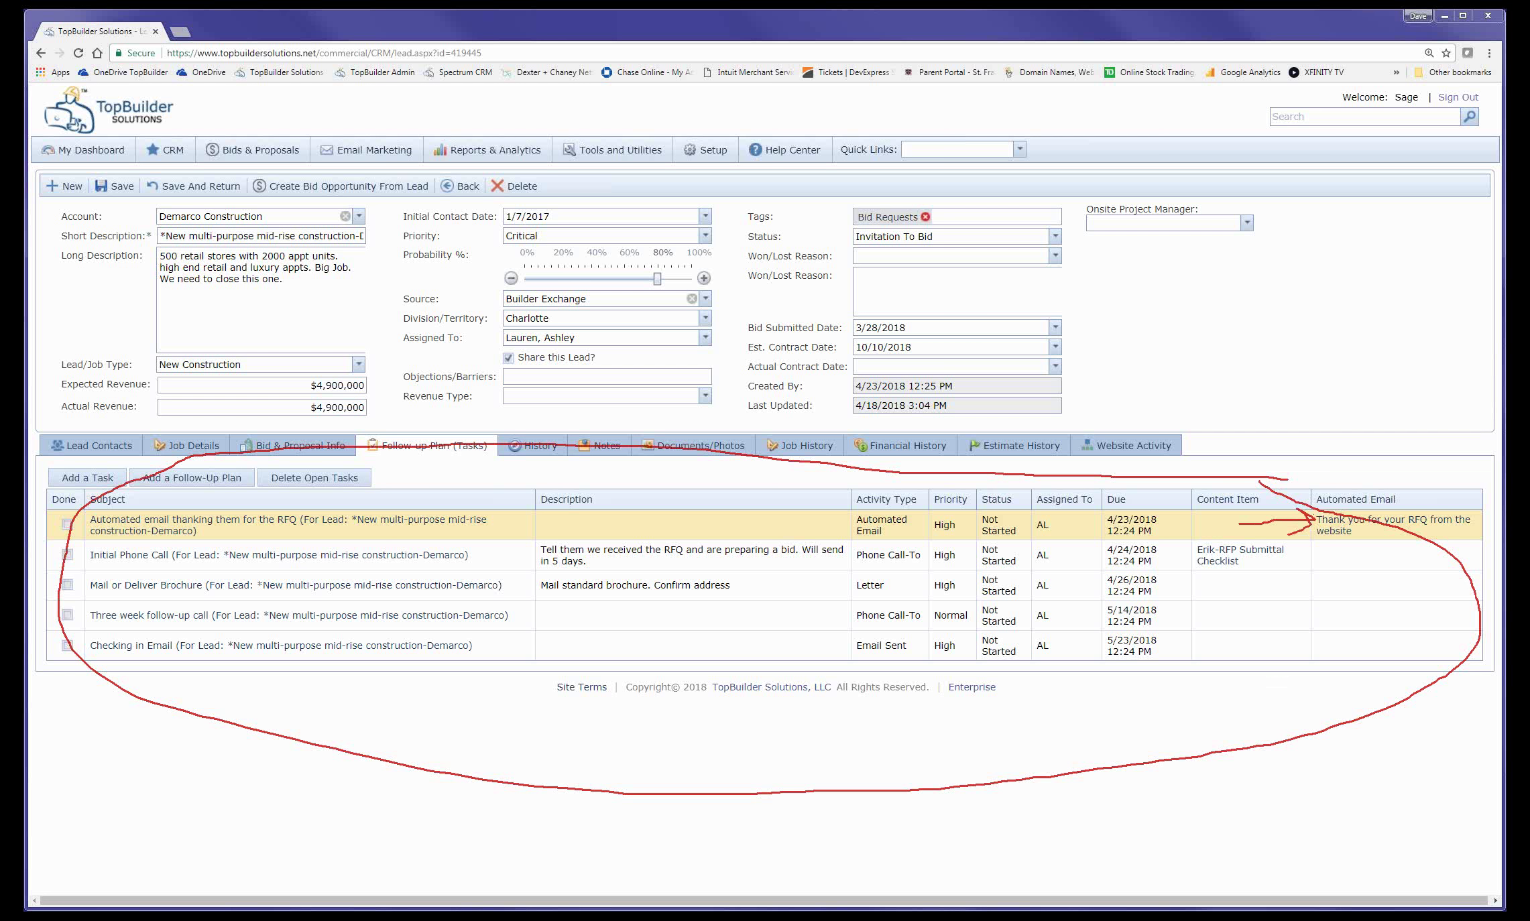
key("Escape")
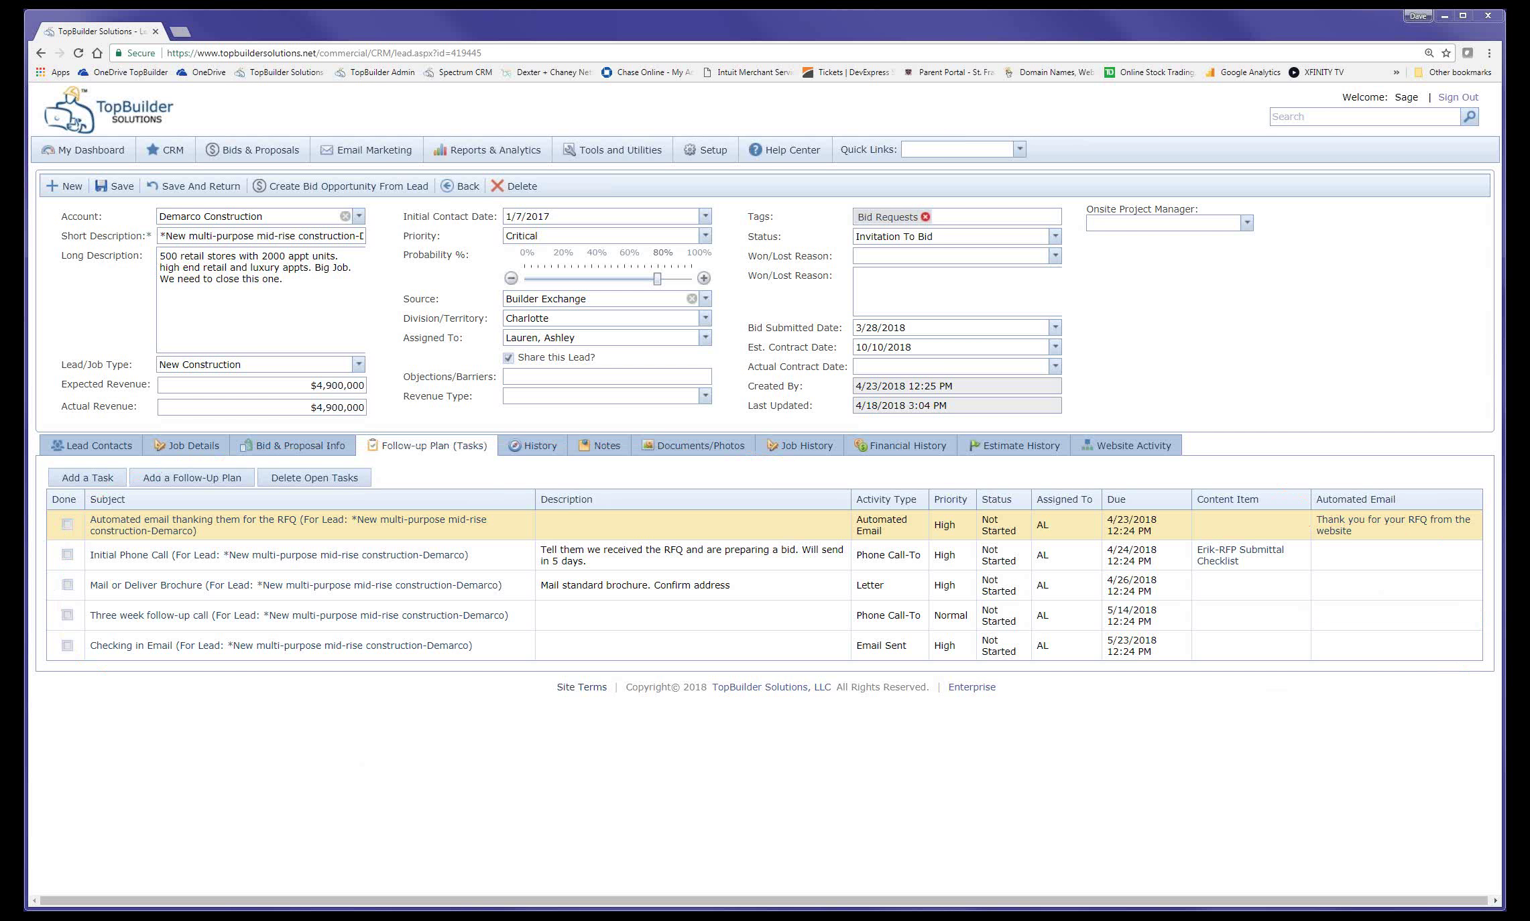
- View the RFP Submittal Checklist attached to the Initial Phone Call task through its last section and close it
left_click(1218, 564)
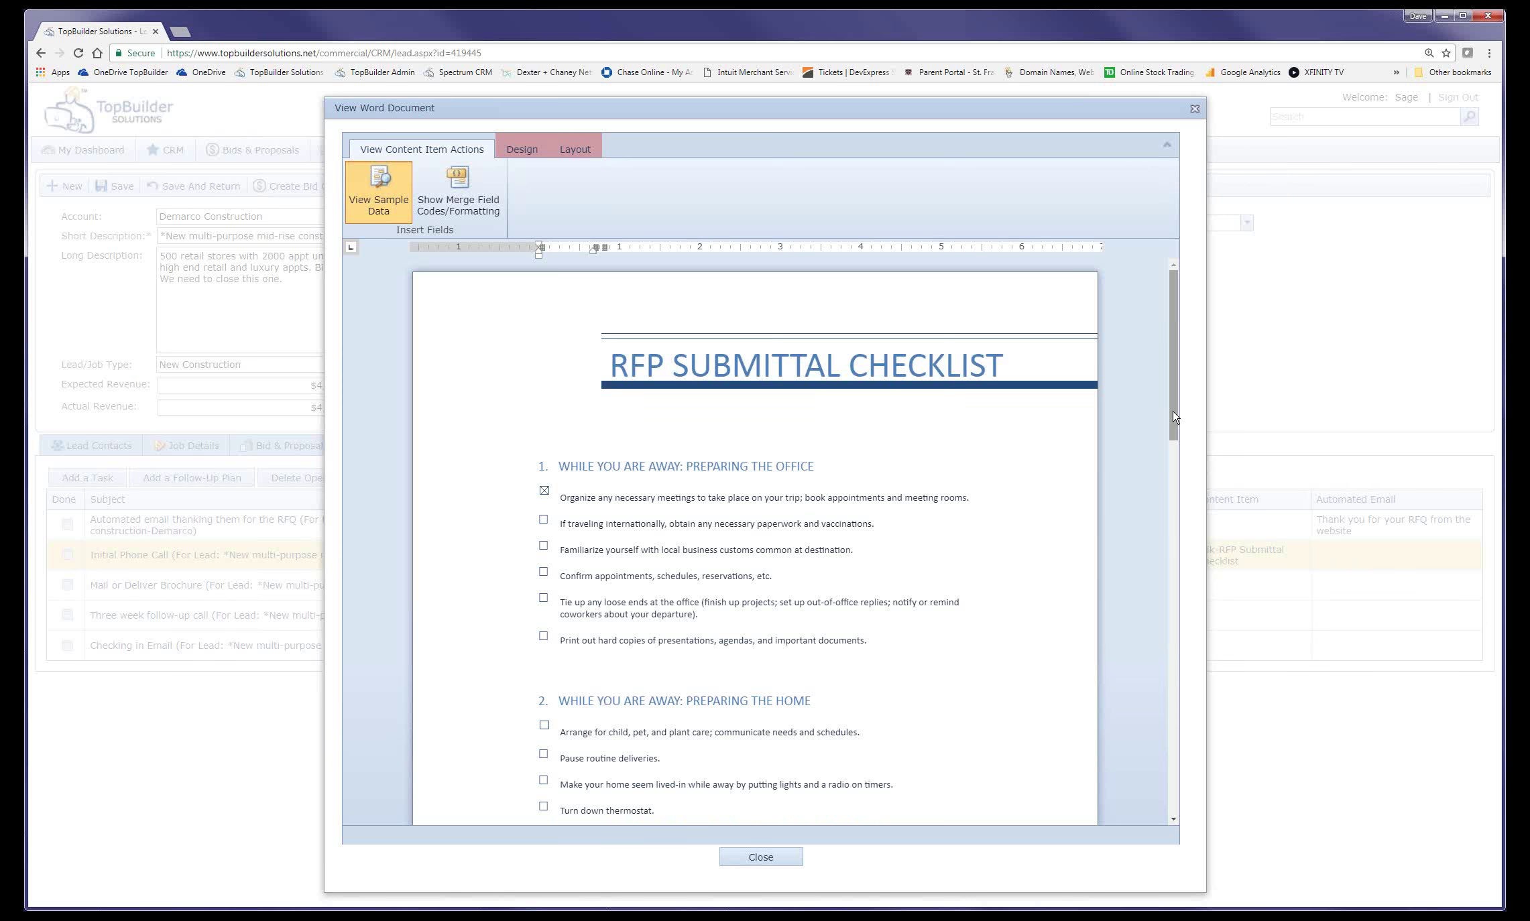
scroll(1168, 499, "down", 3)
scroll(1168, 499, "down", 10)
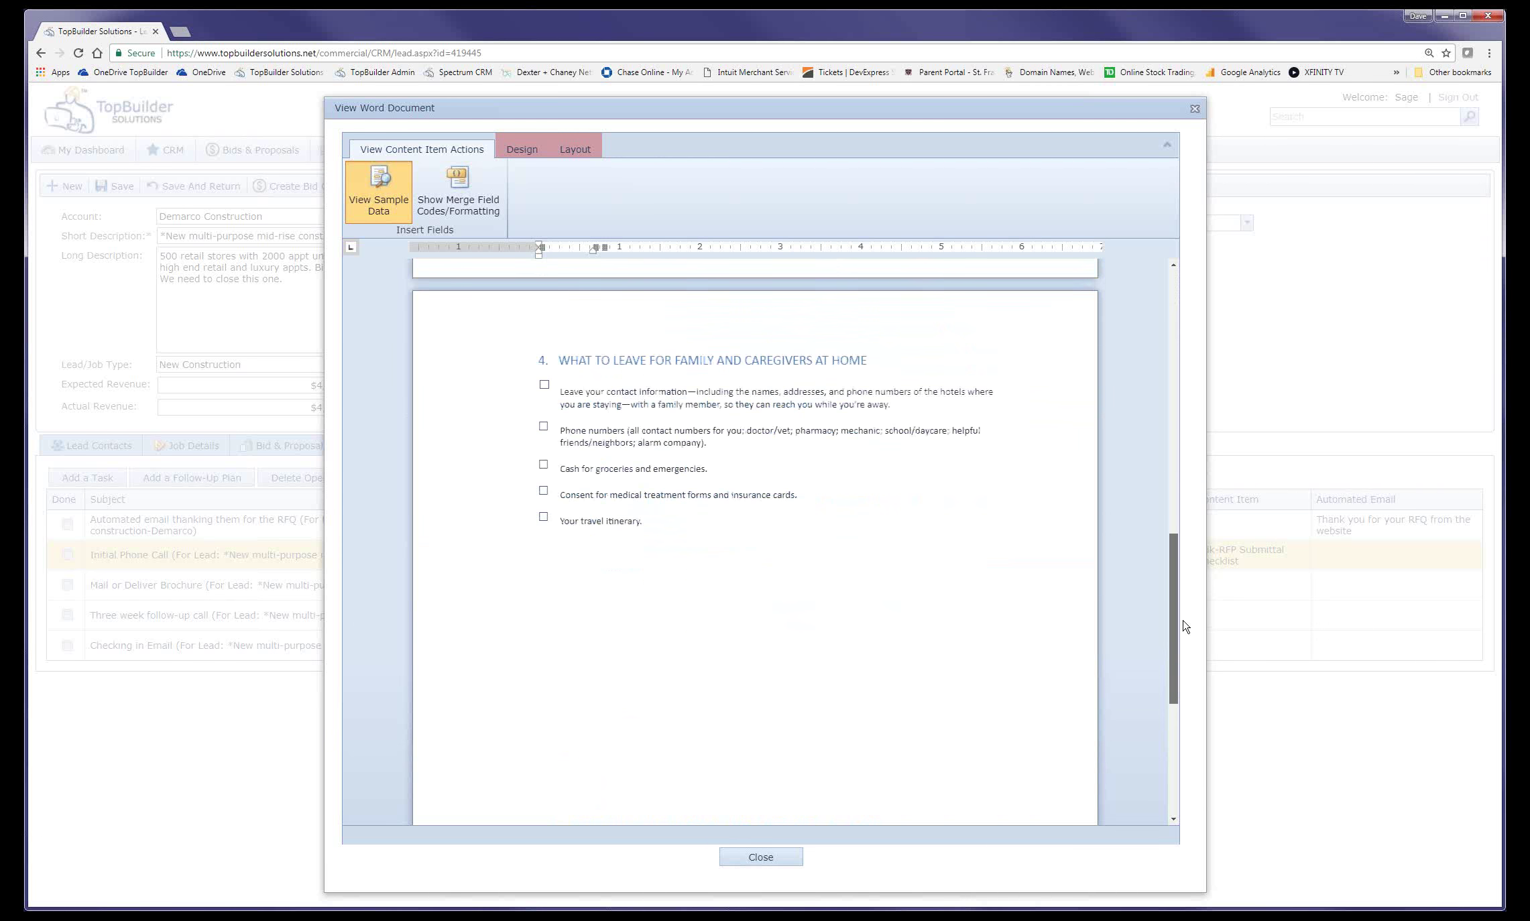
scroll(1190, 455, "up", 10)
left_click(788, 858)
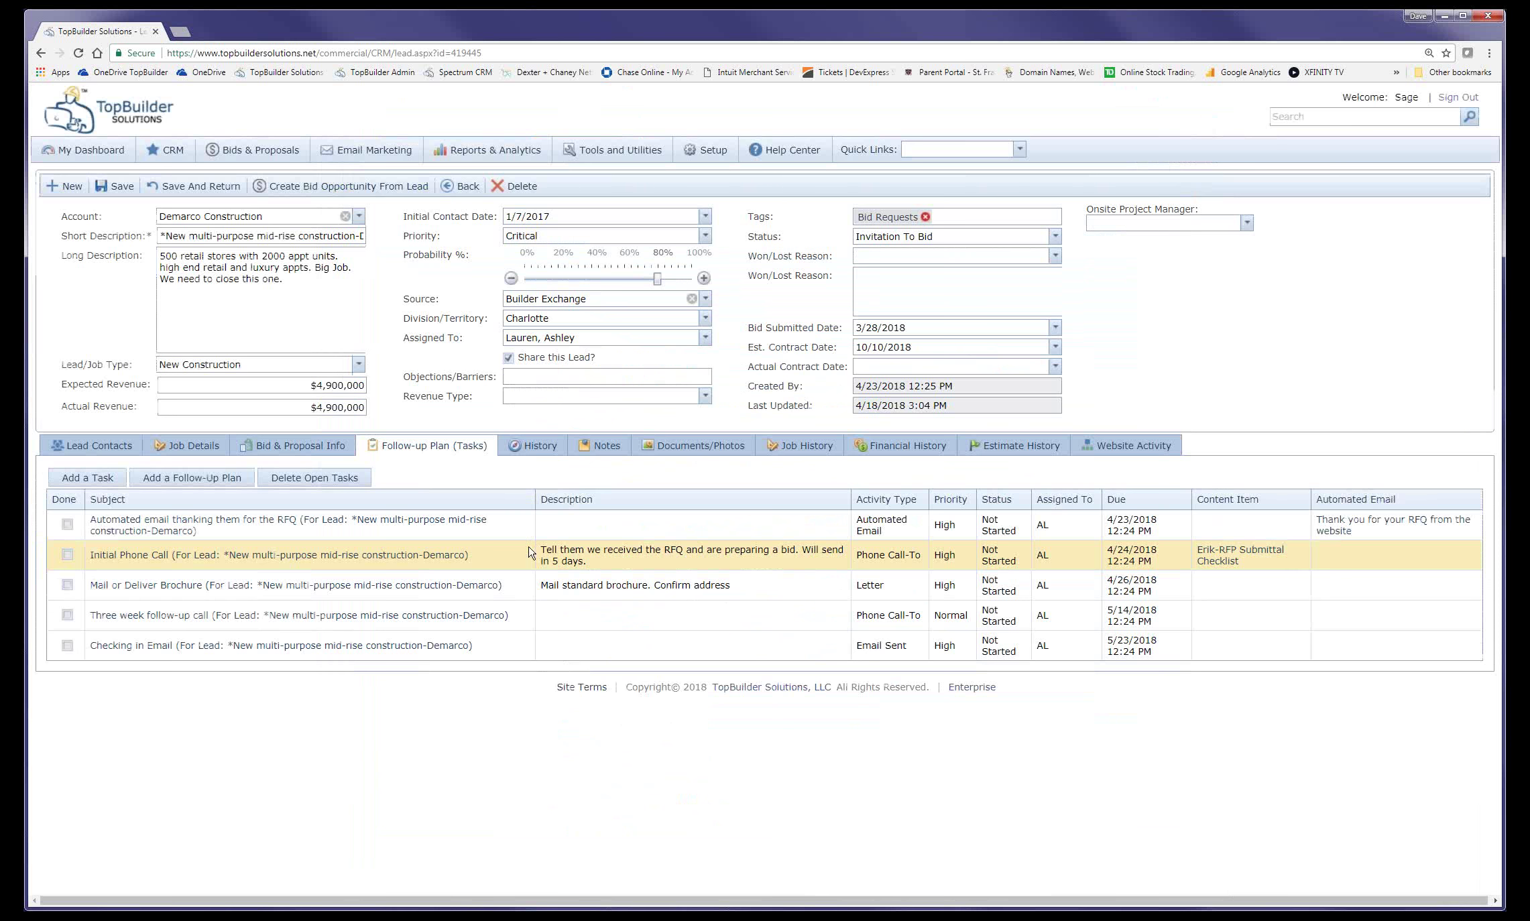
- View the lead's bid and proposal information, including the list of selectable estimators
left_click(318, 448)
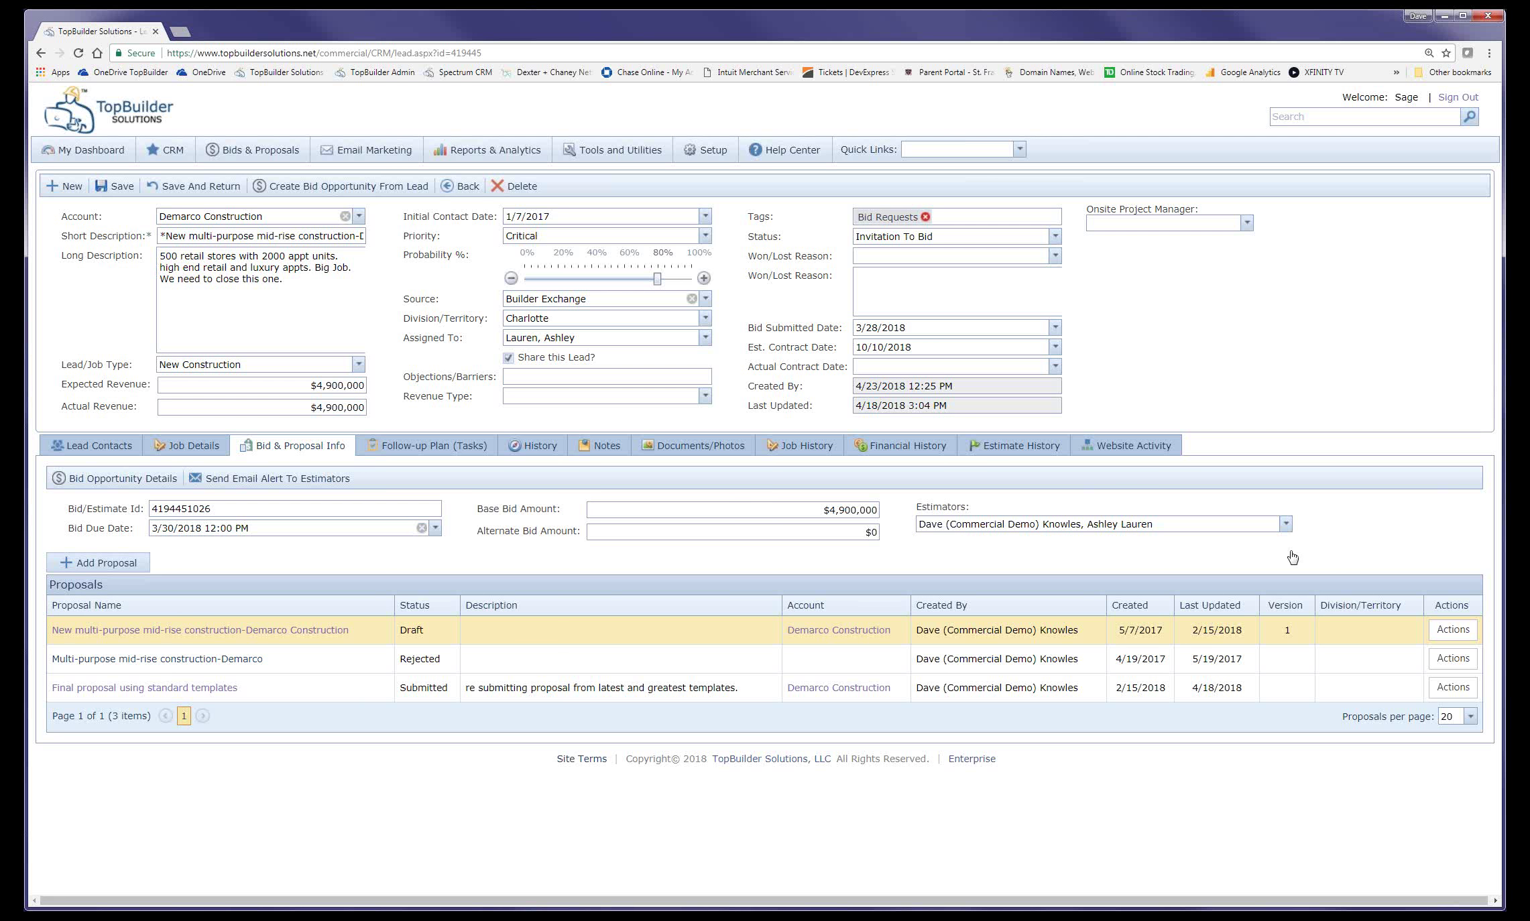
left_click(1285, 524)
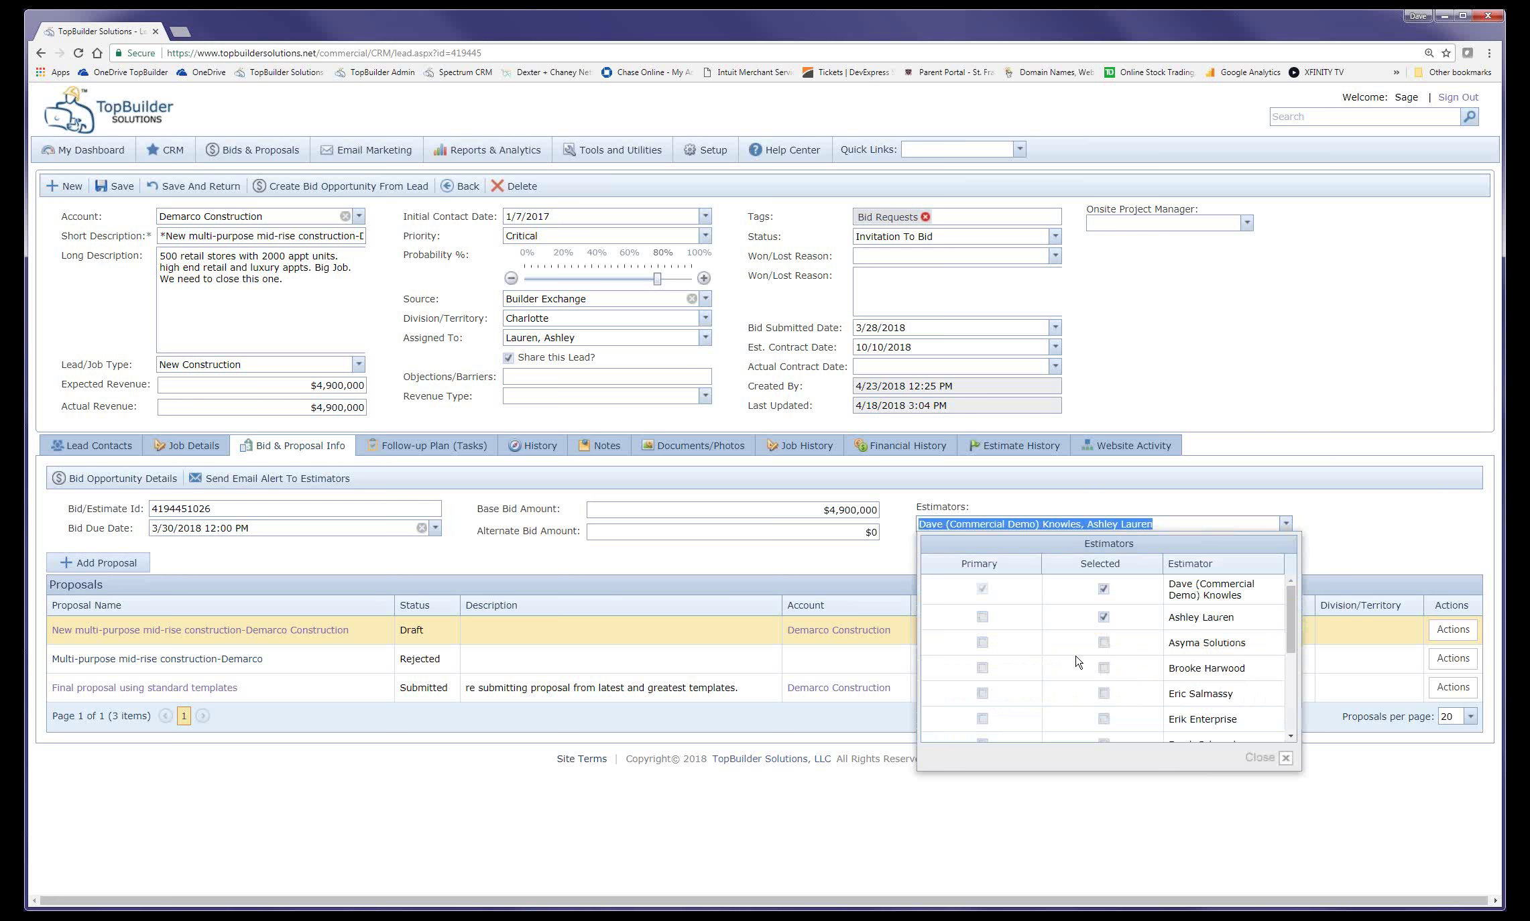
left_click(840, 565)
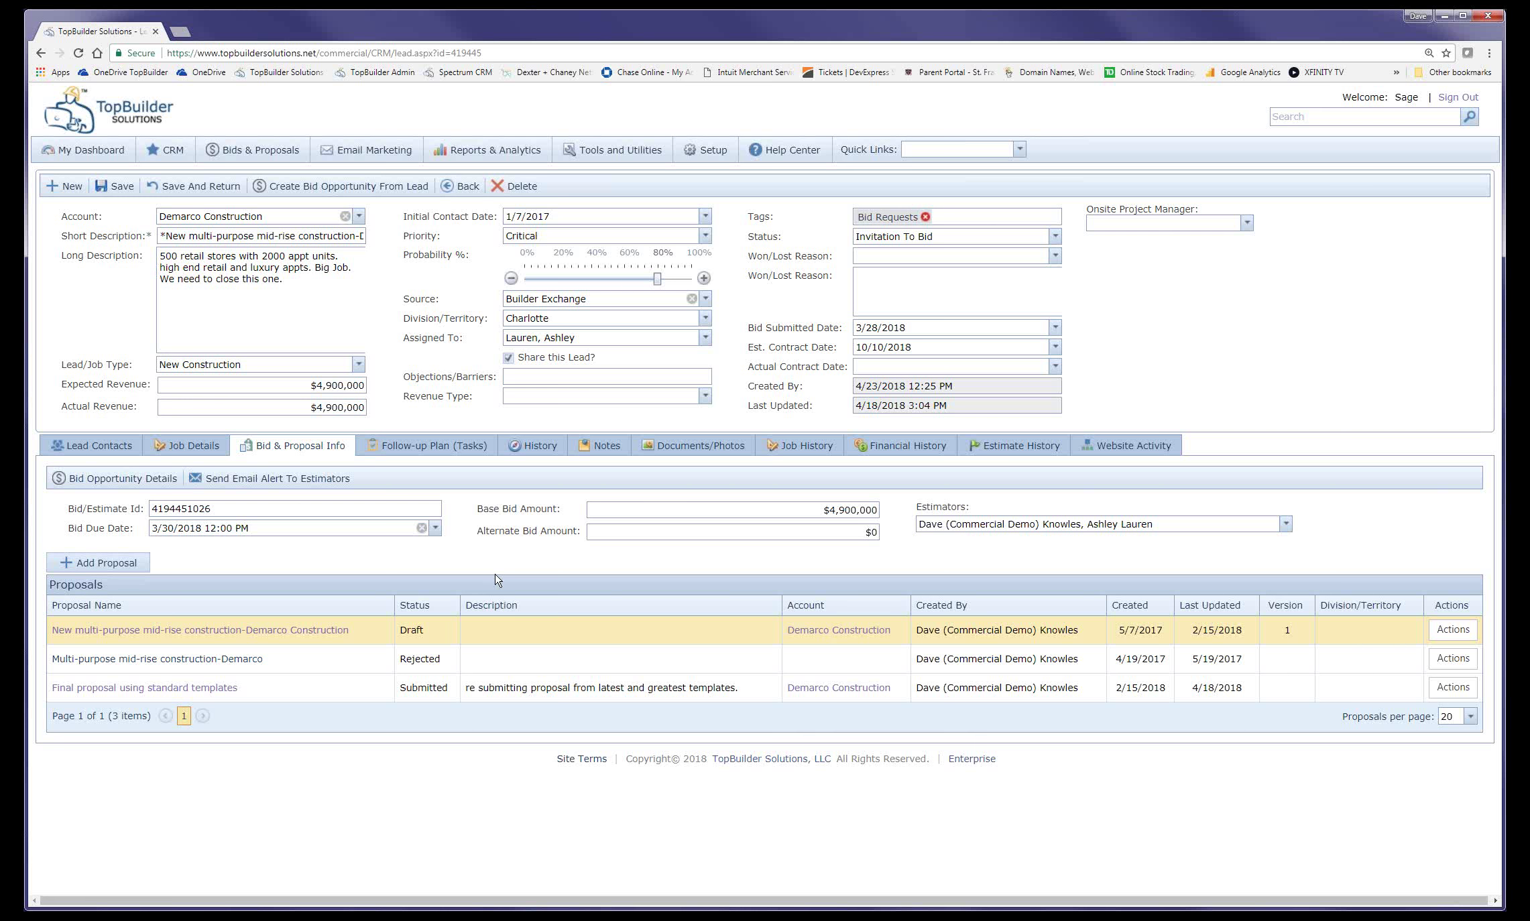
- Open the proposal "Final proposal using standard templates" and review its Excel workbooks, PDF addendums and Word documents
left_click(218, 688)
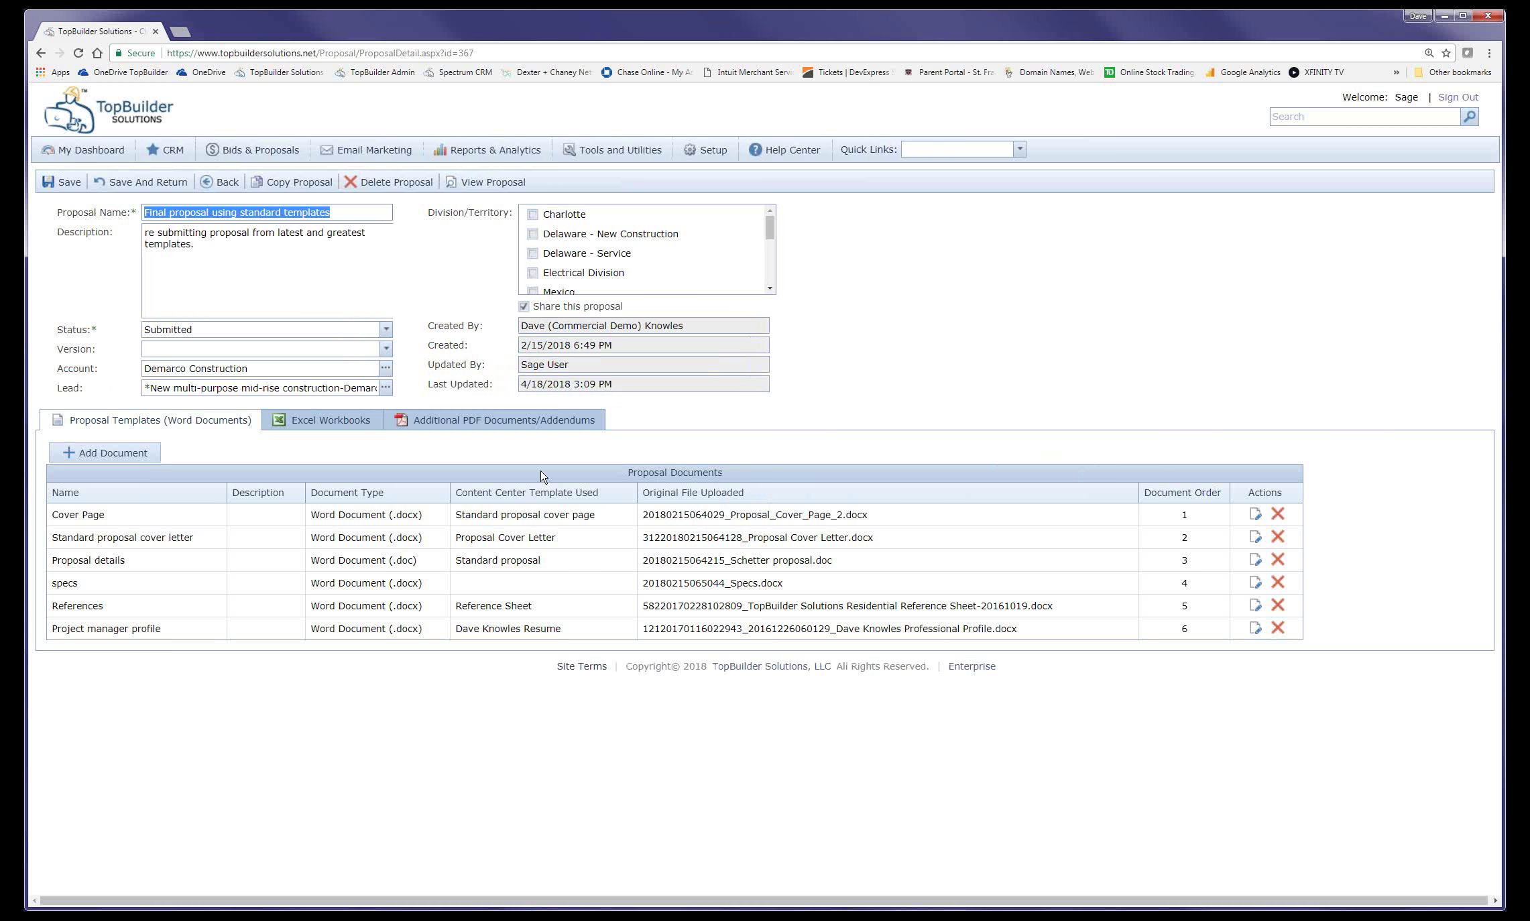
left_click(360, 436)
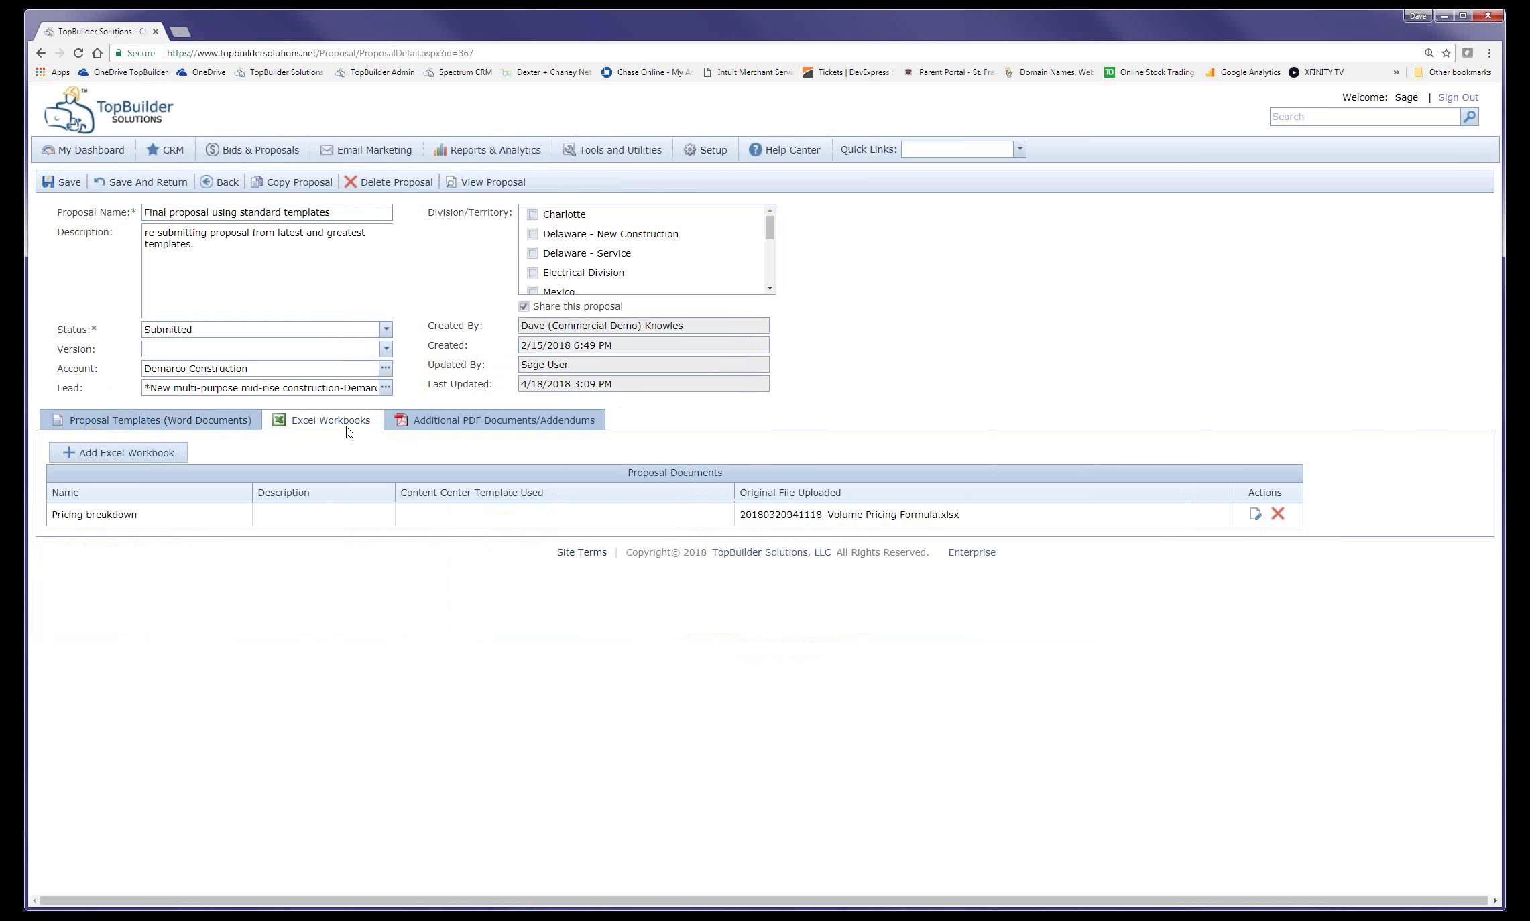
left_click(414, 427)
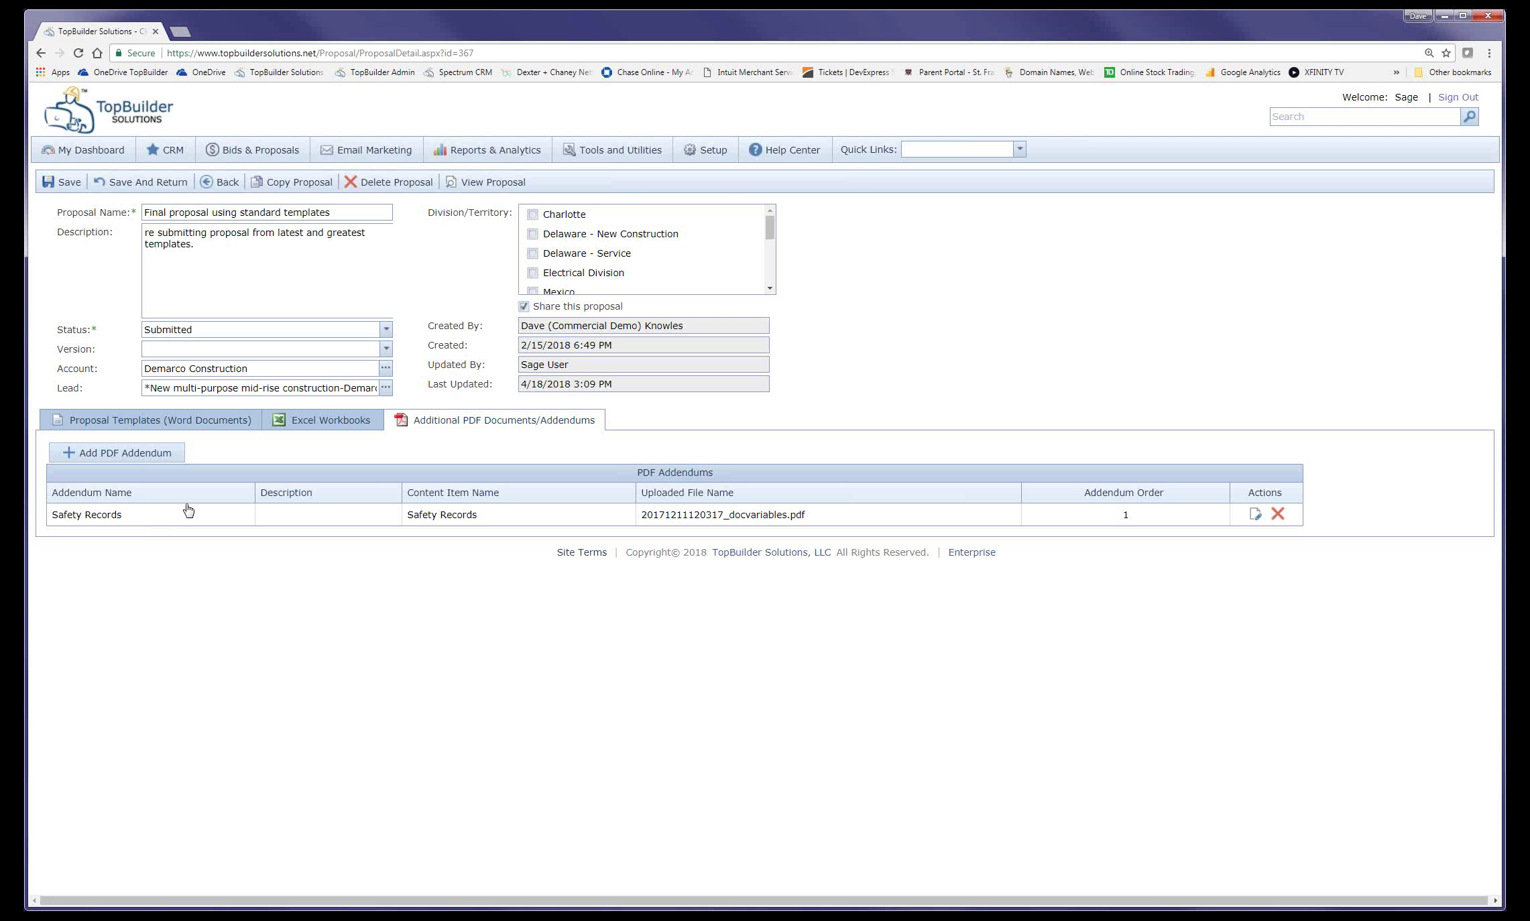
left_click(159, 422)
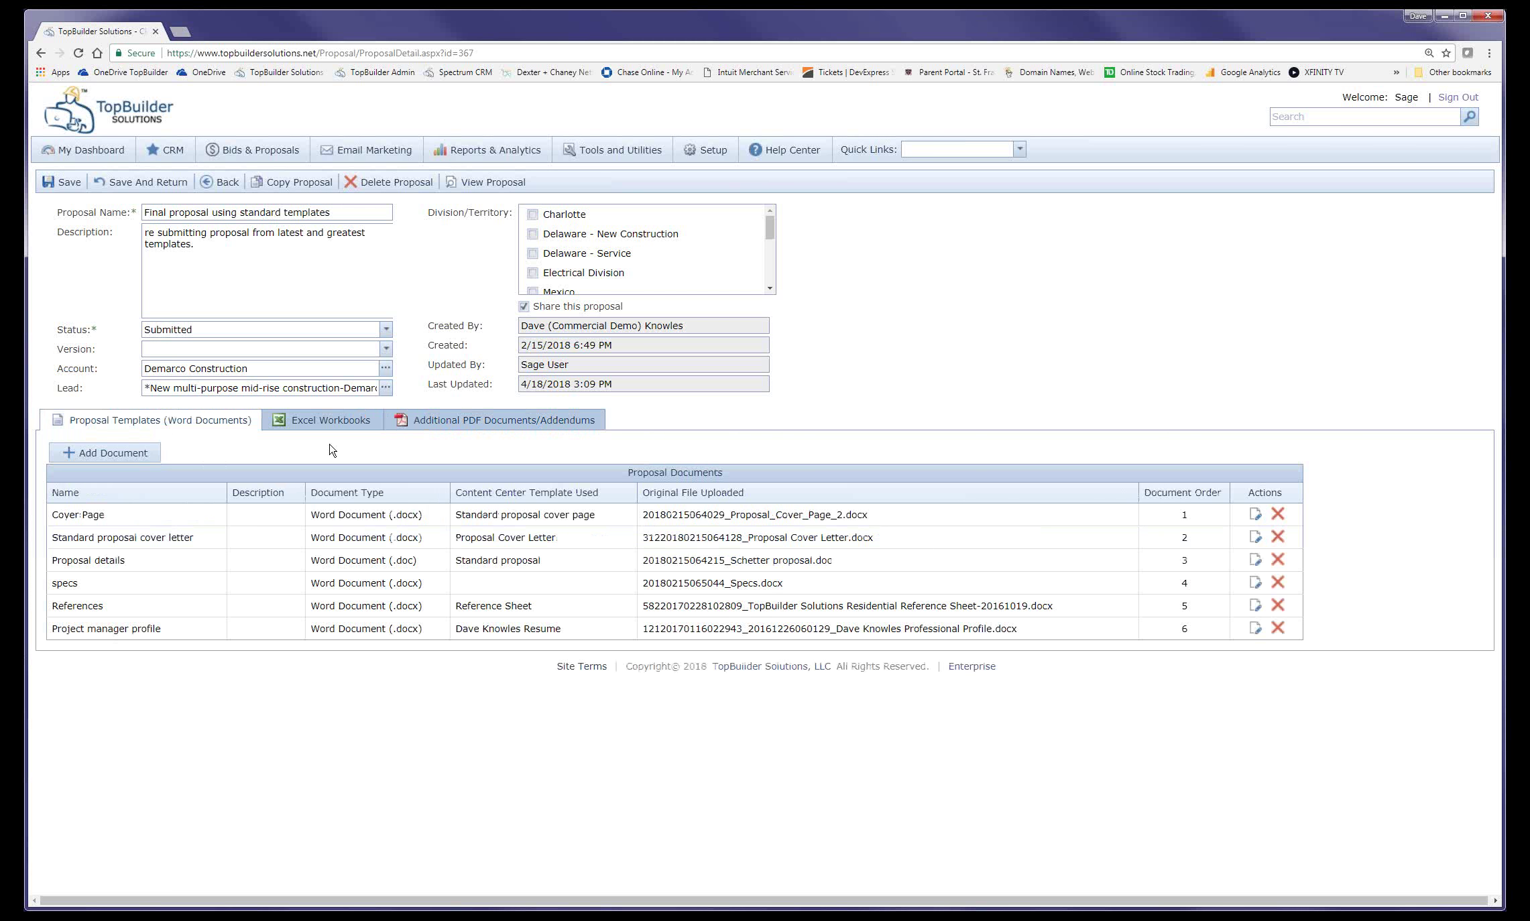
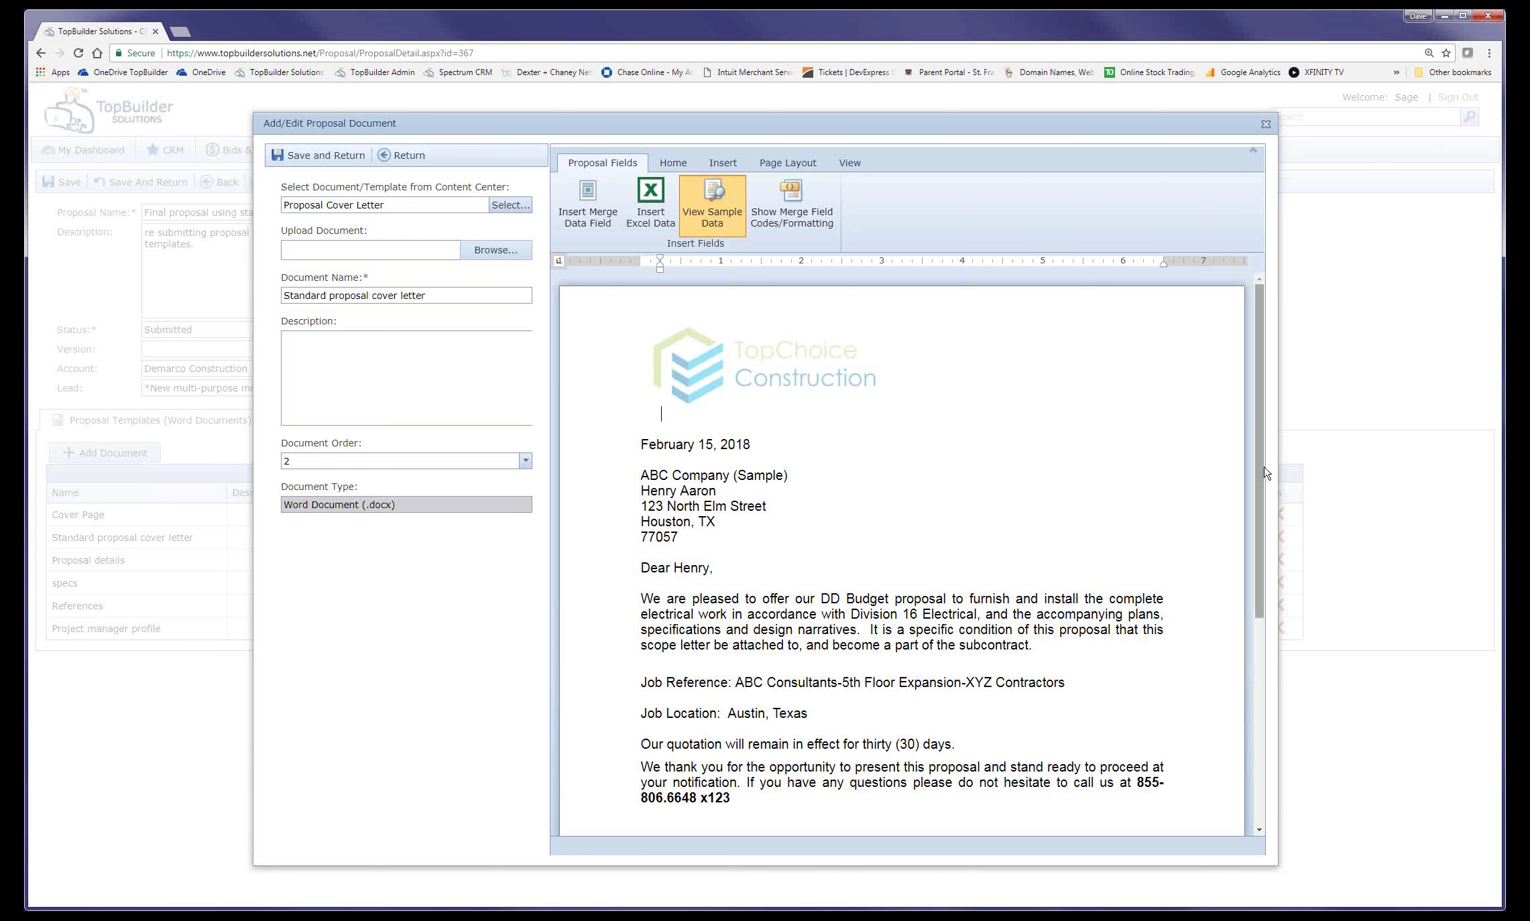
- Delete the PS line with the total from the Standard proposal cover letter and save the document
mouse_move(1260, 473)
left_mouse_down()
mouse_move(1262, 654)
mouse_move(1258, 464)
left_mouse_up()
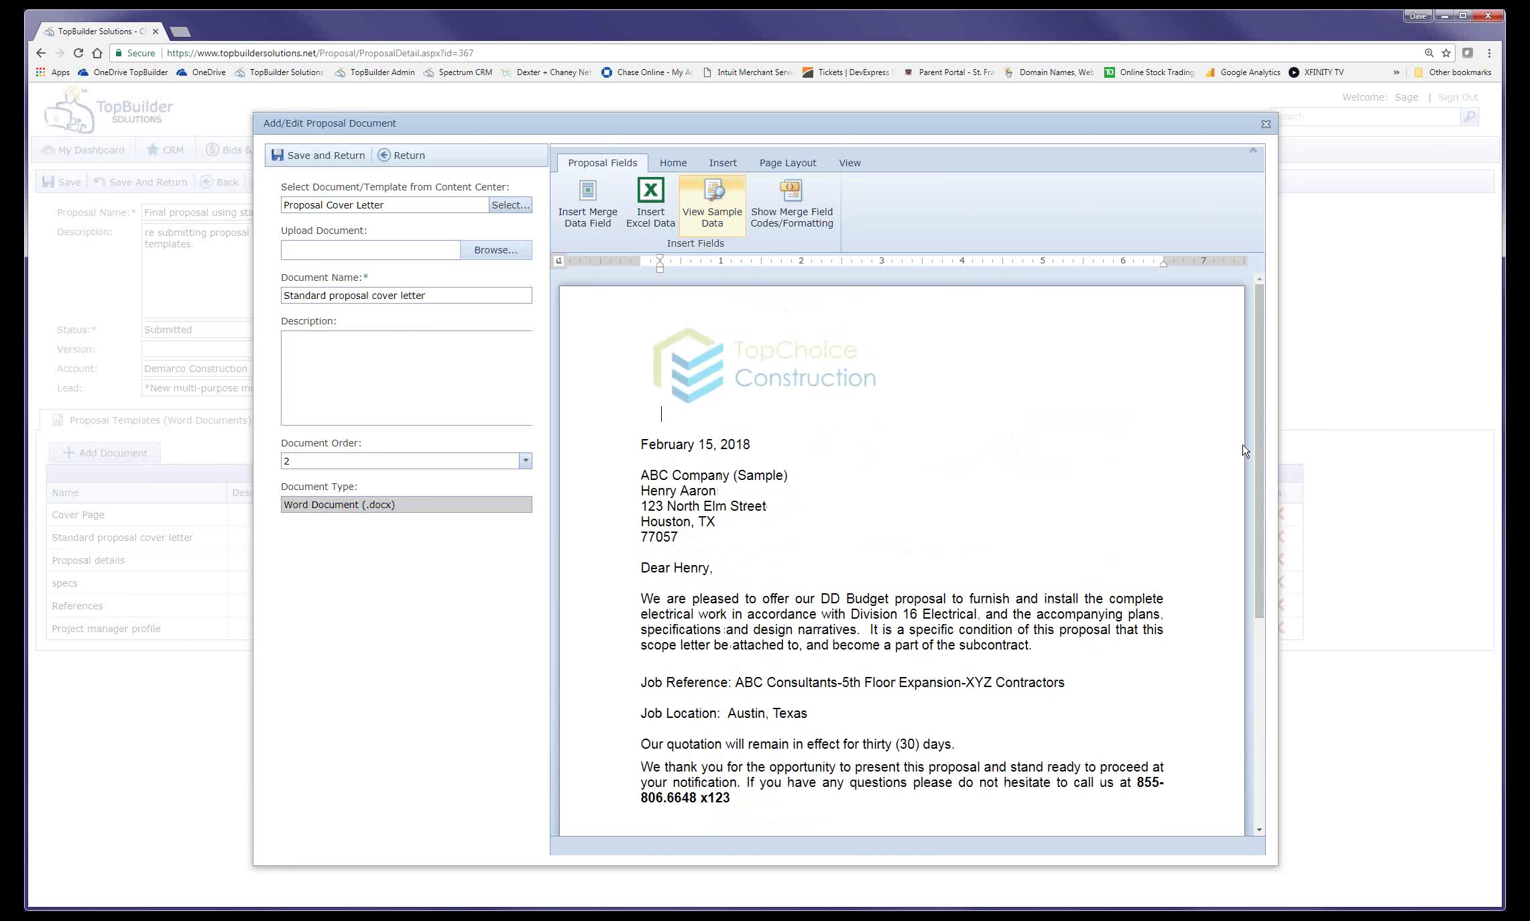
left_click(672, 163)
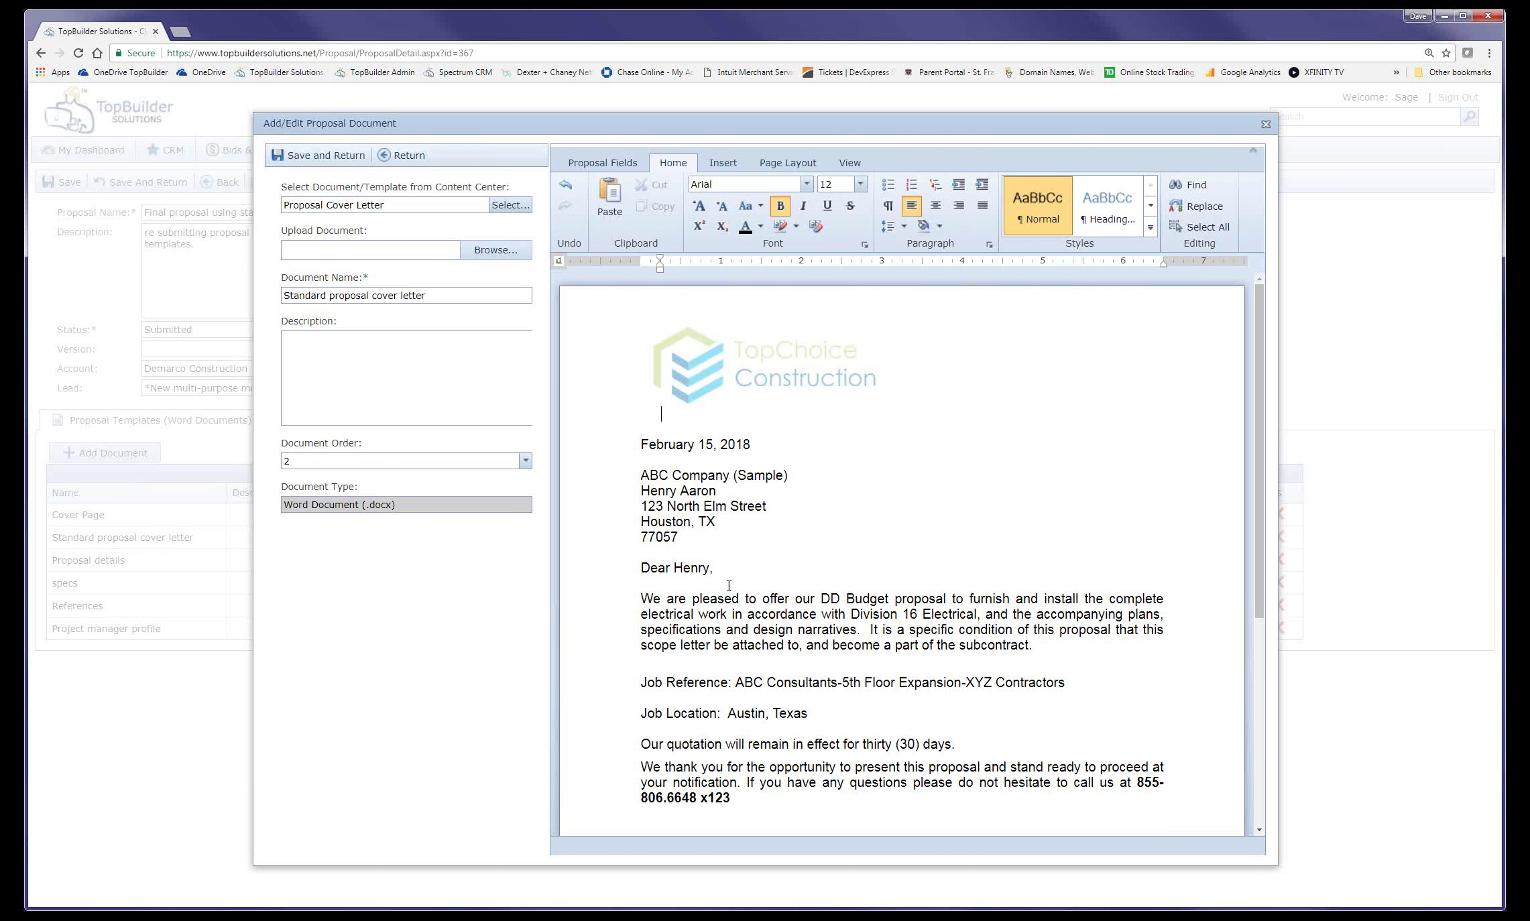
scroll(721, 583, "down", 3)
scroll(729, 586, "down", 2)
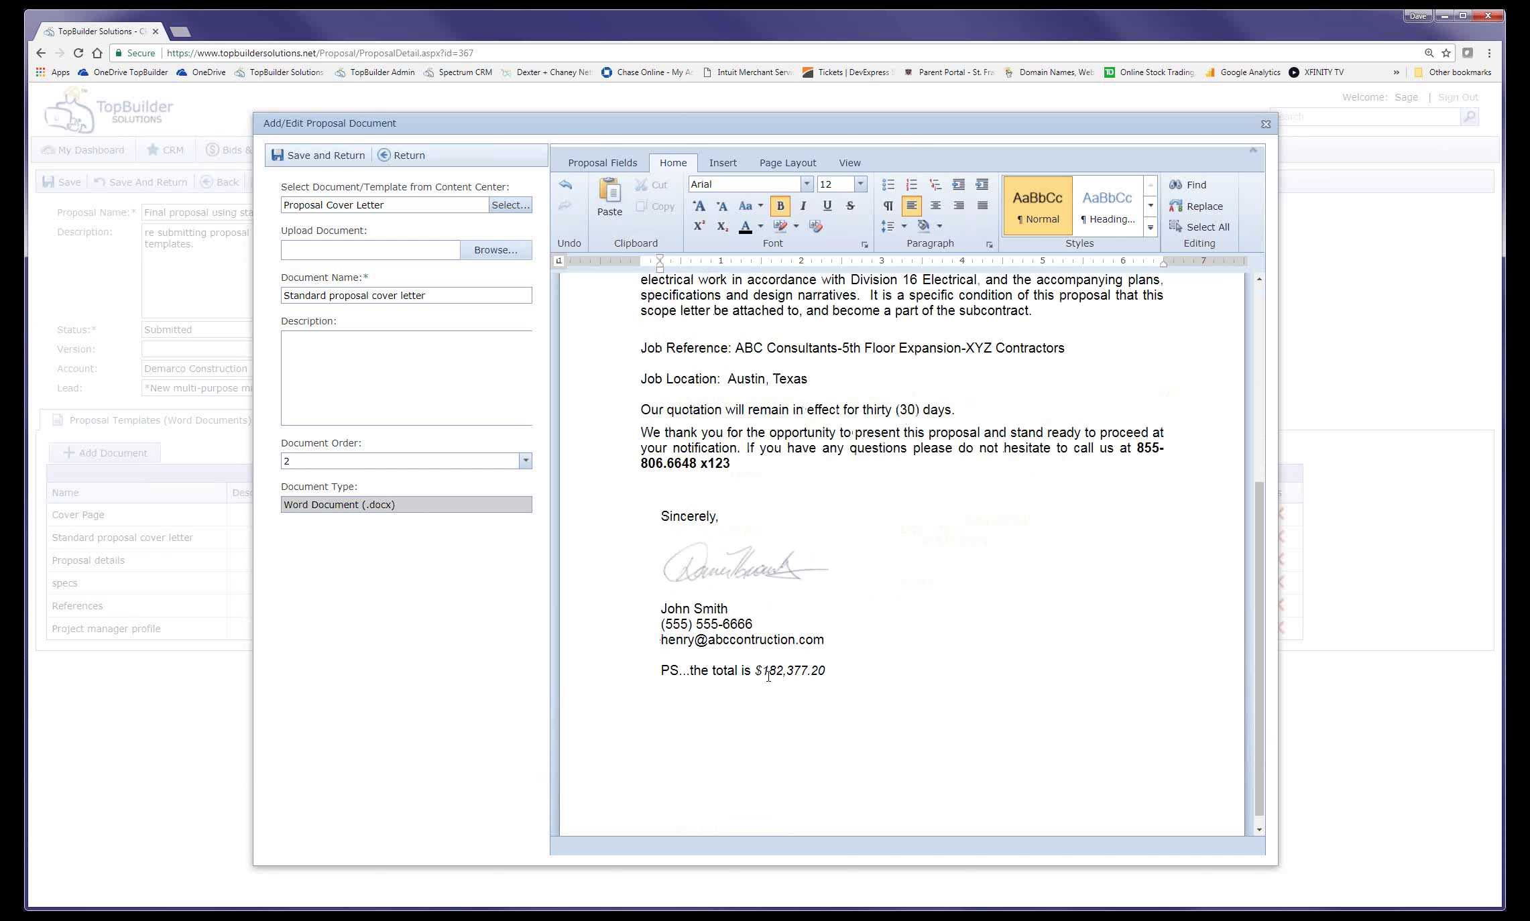
left_click_drag(660, 670, 827, 670)
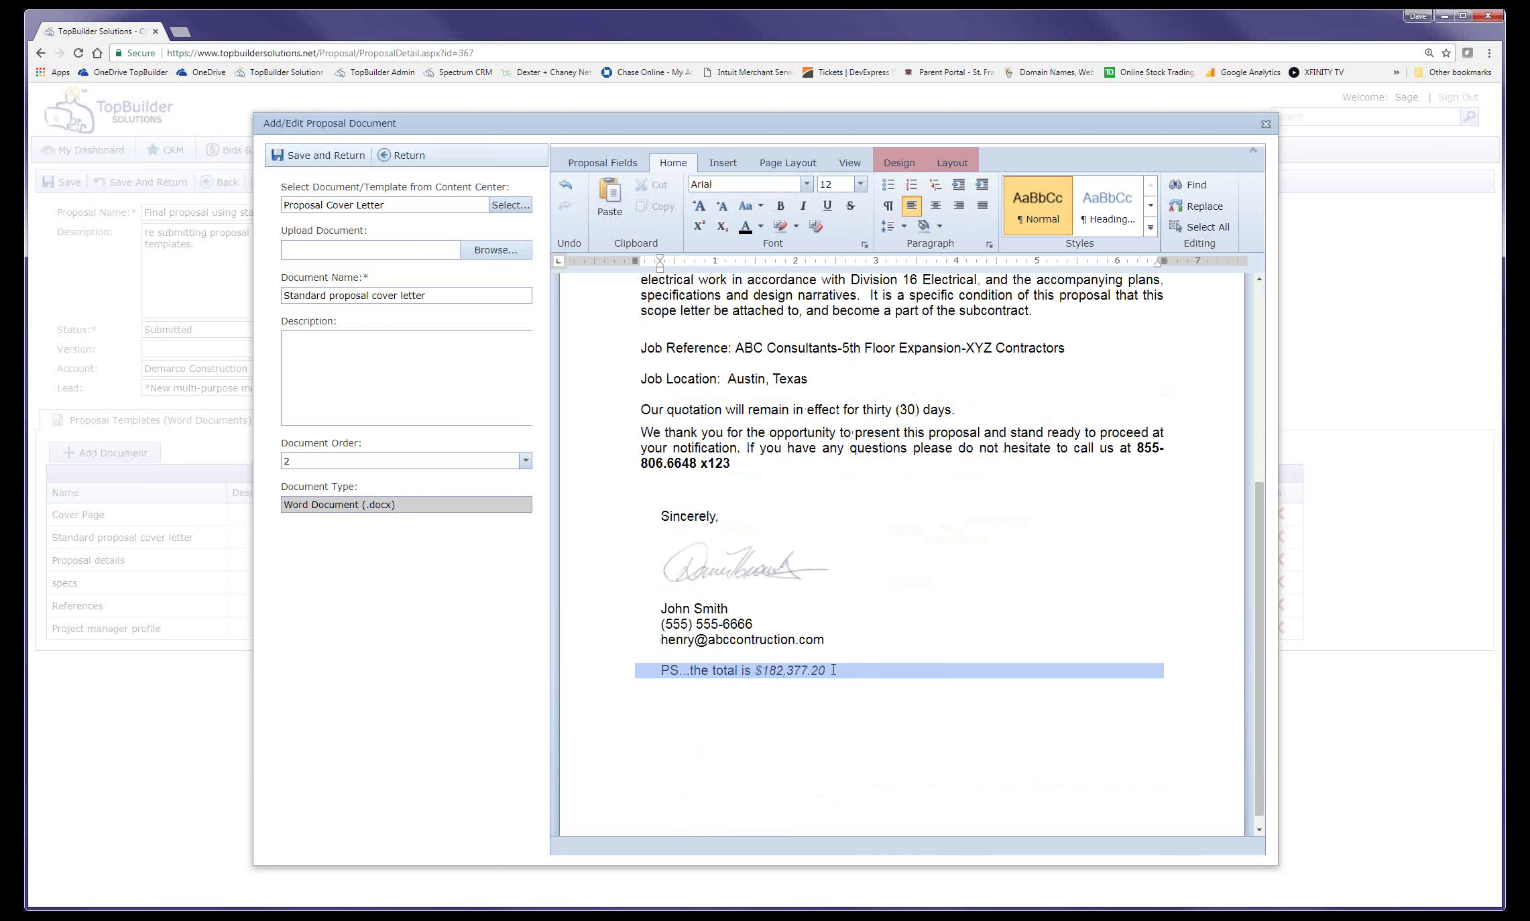
key("Delete")
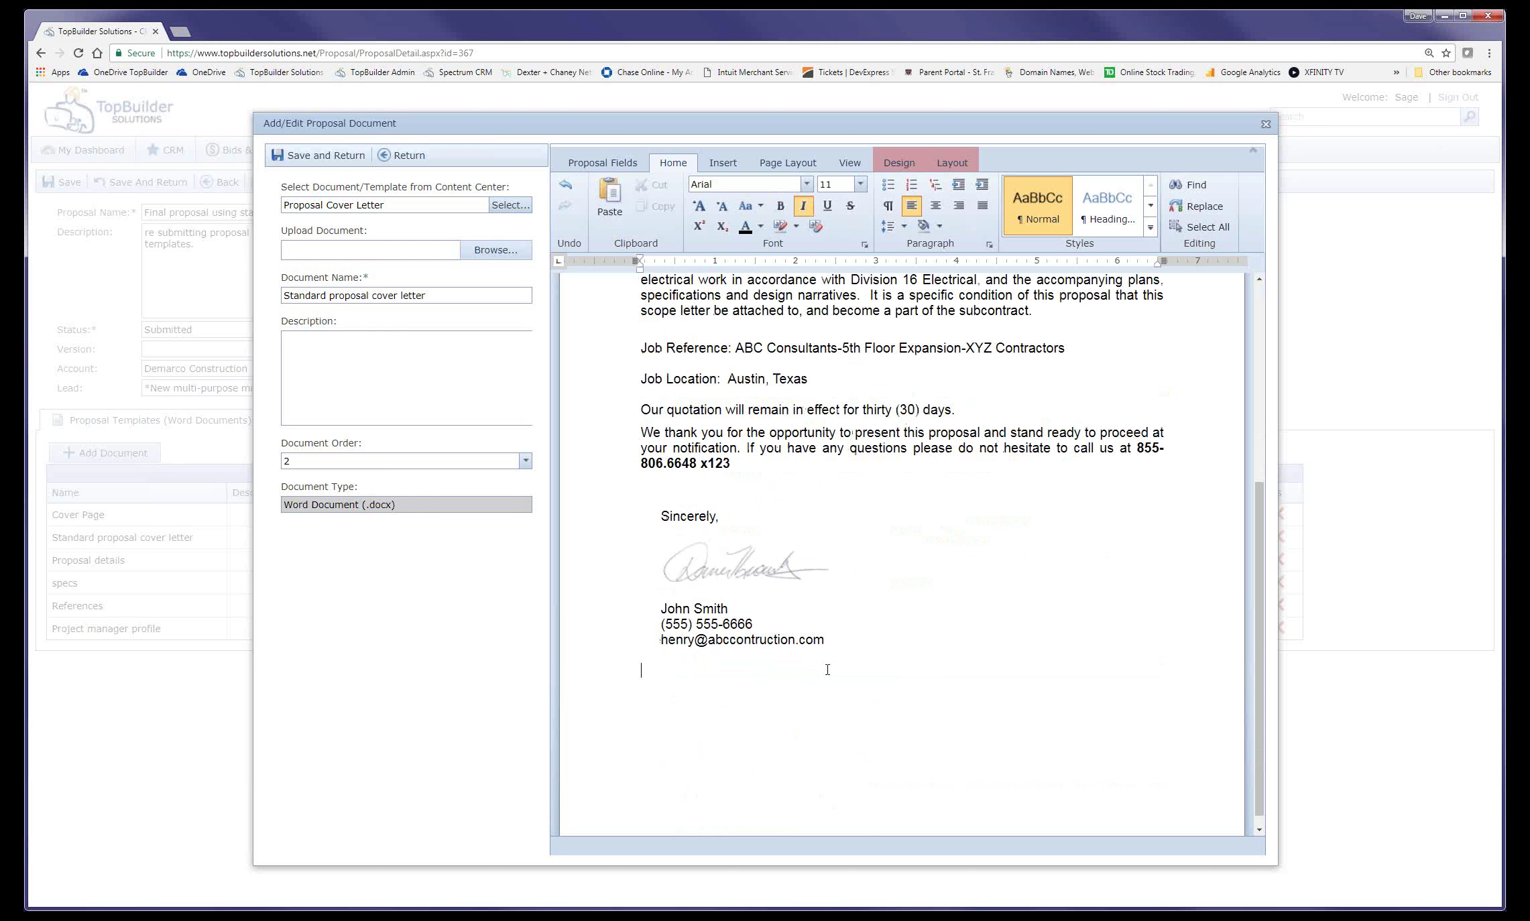
left_click(827, 669)
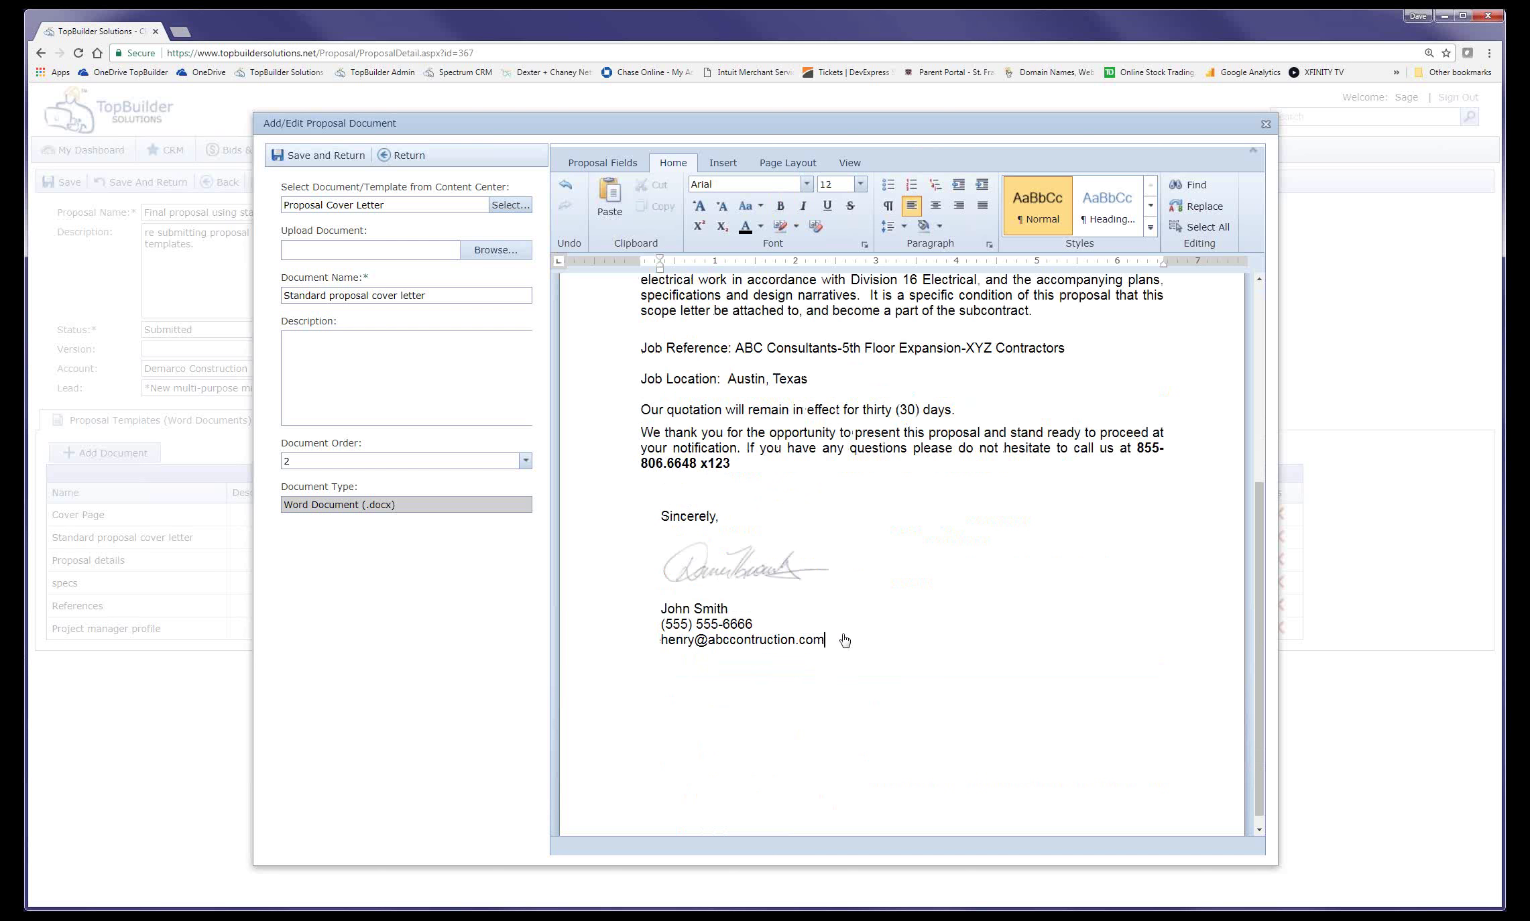
left_click(333, 157)
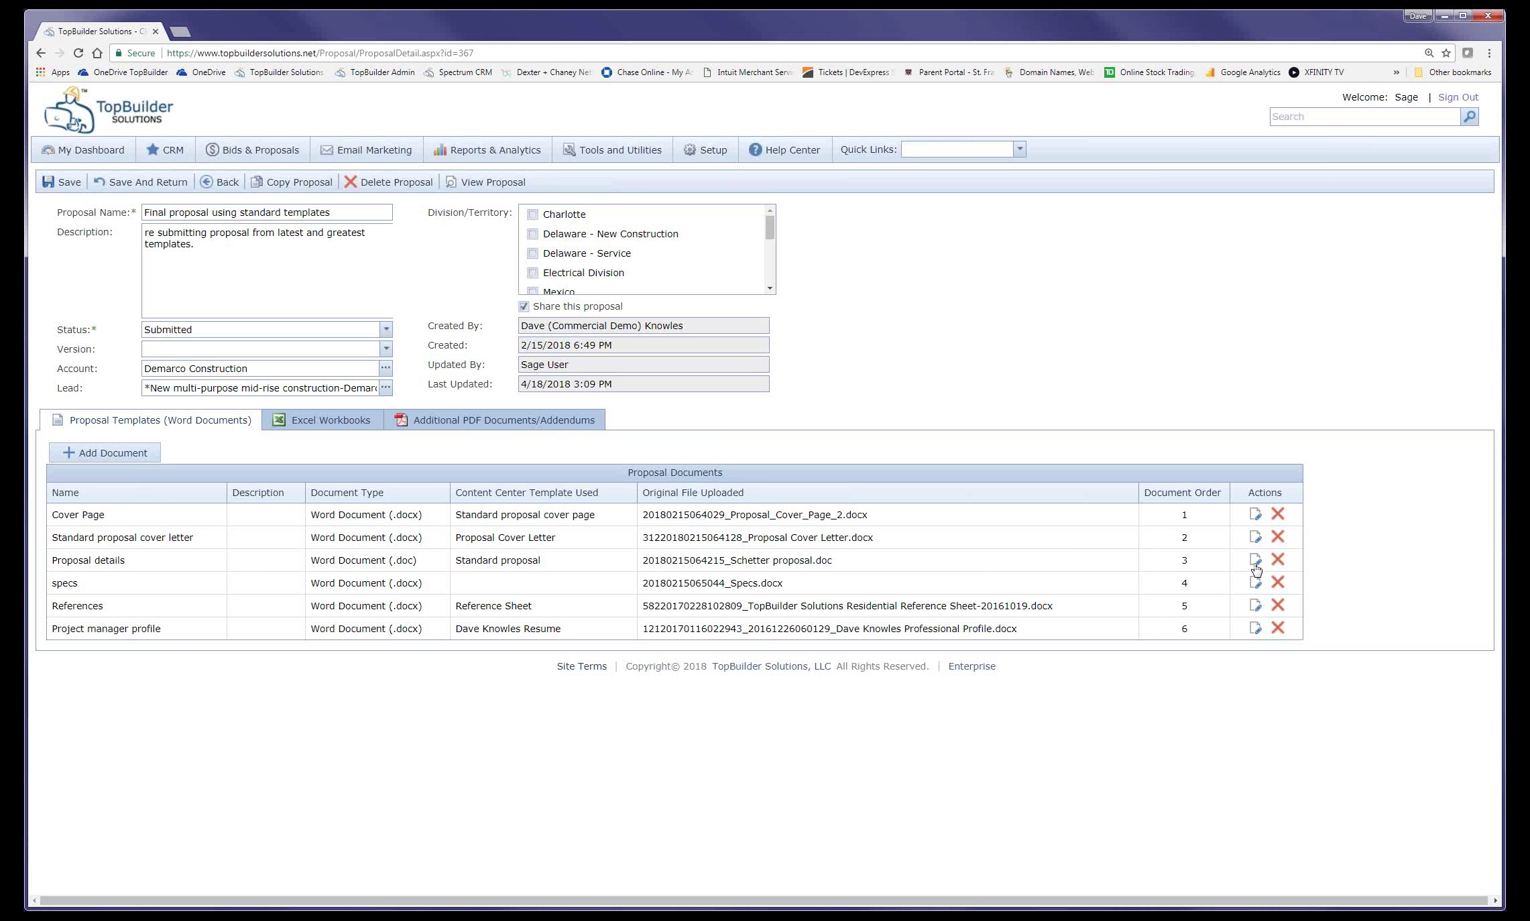
- Examine the price breakdown table and scope lists in the Proposal details document, save it, and exit the specs document
left_click(1254, 563)
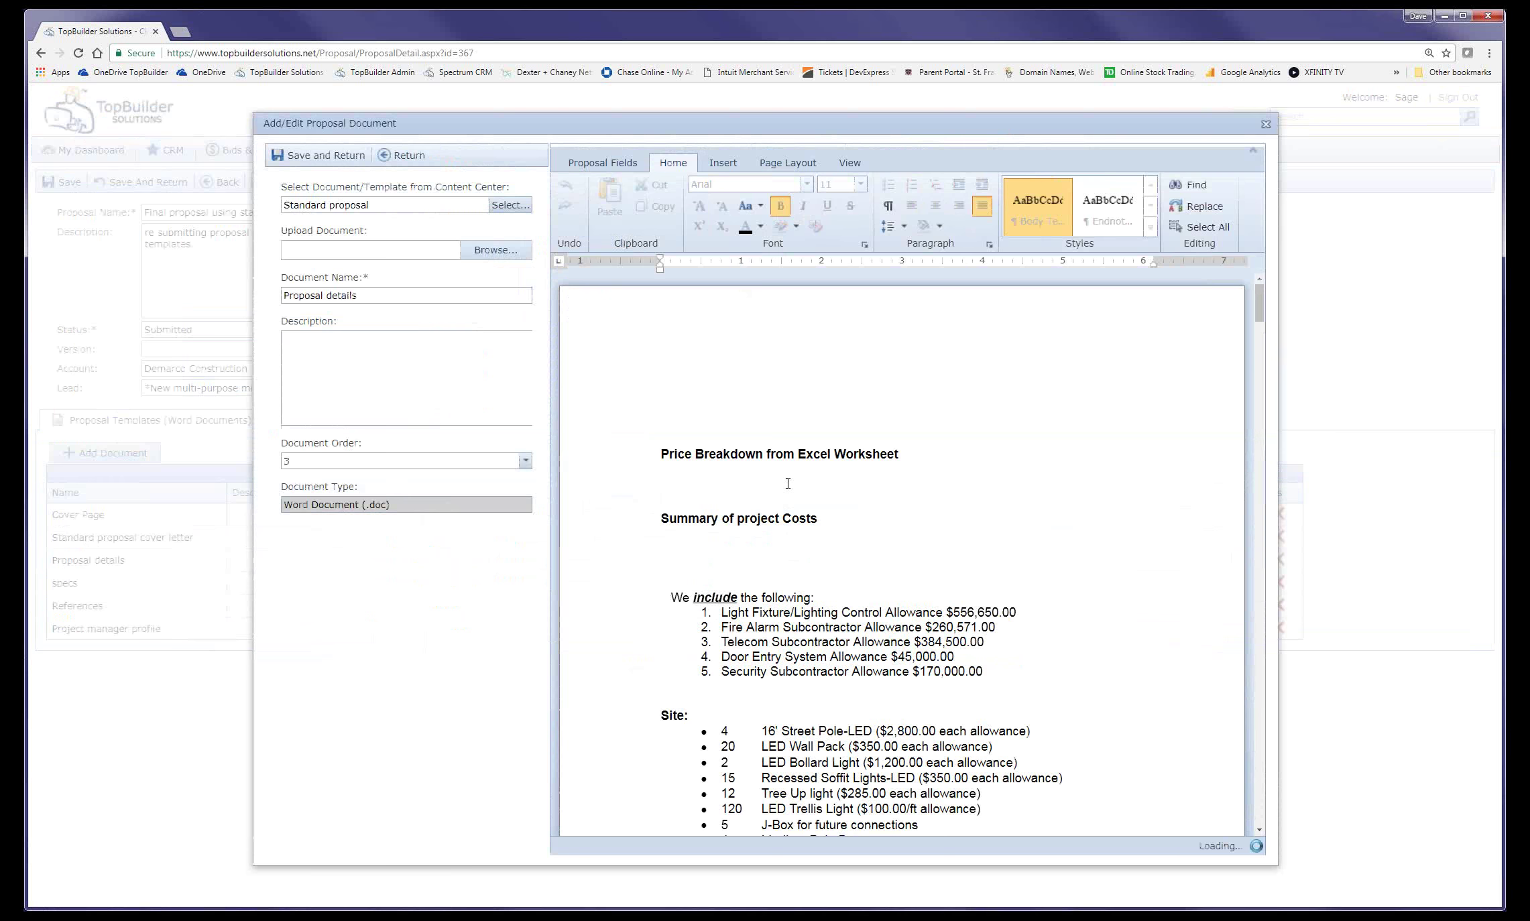
left_click(600, 167)
left_click_drag(655, 496, 1106, 655)
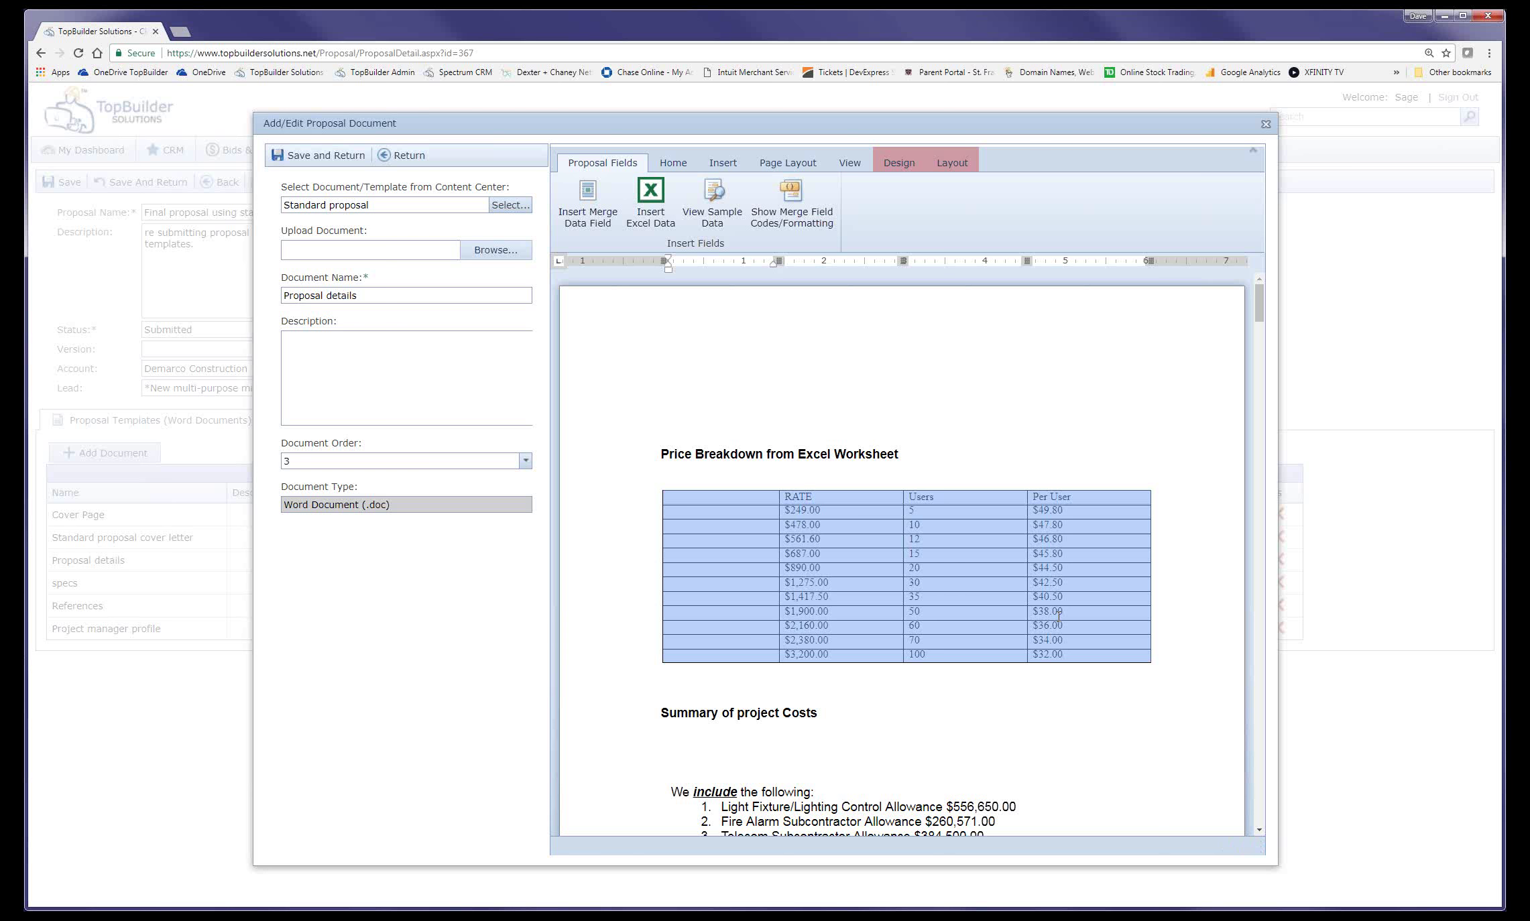
scroll(967, 558, "down", 5)
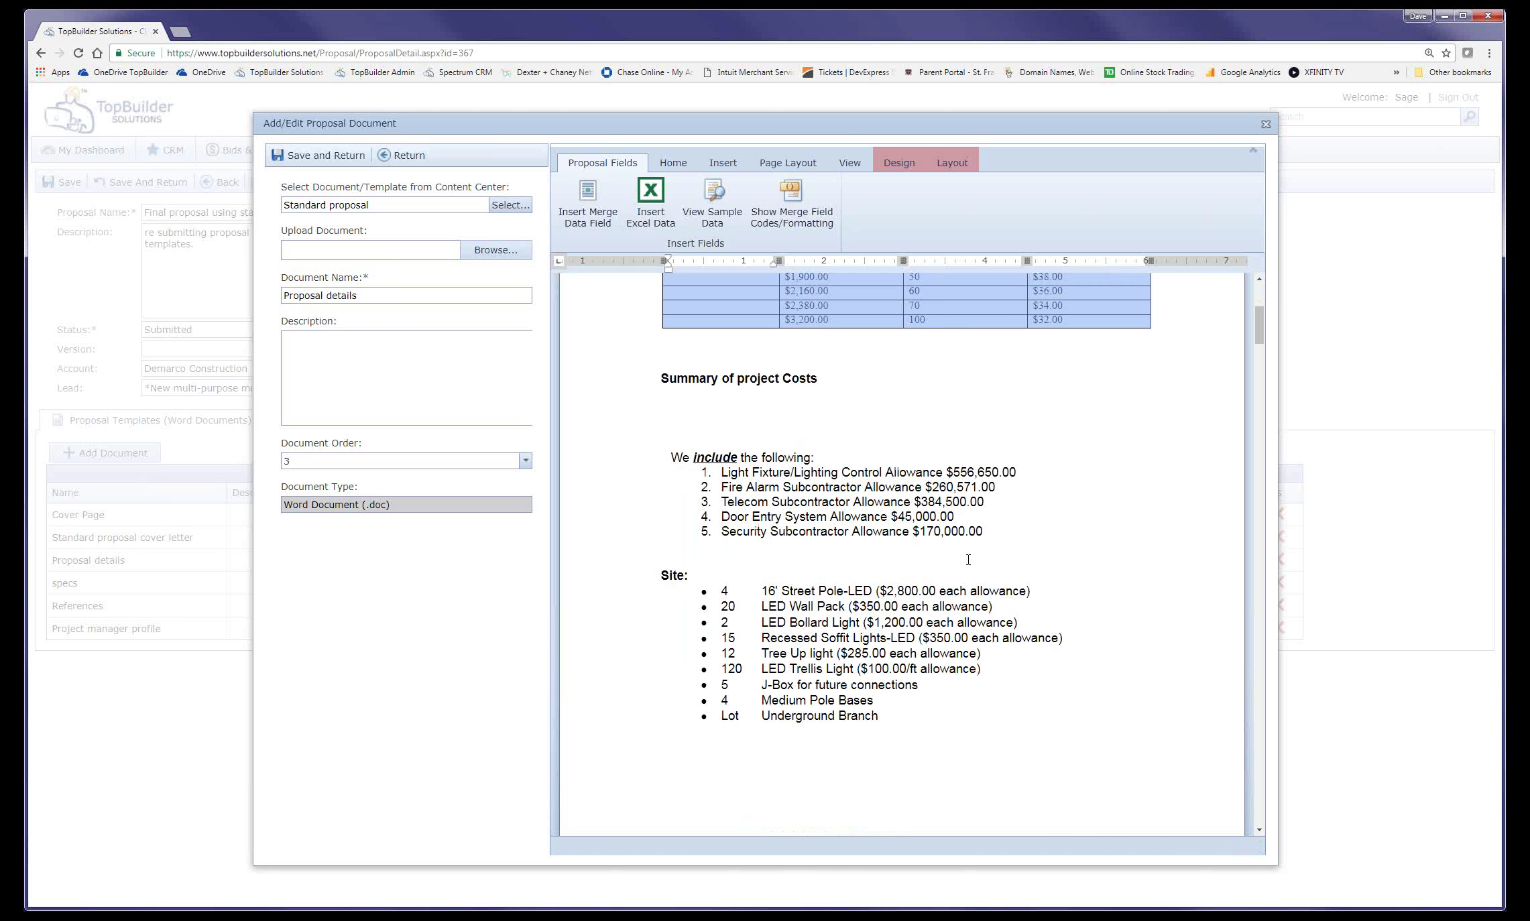
scroll(968, 559, "down", 2)
scroll(967, 558, "down", 9)
scroll(967, 557, "up", 8)
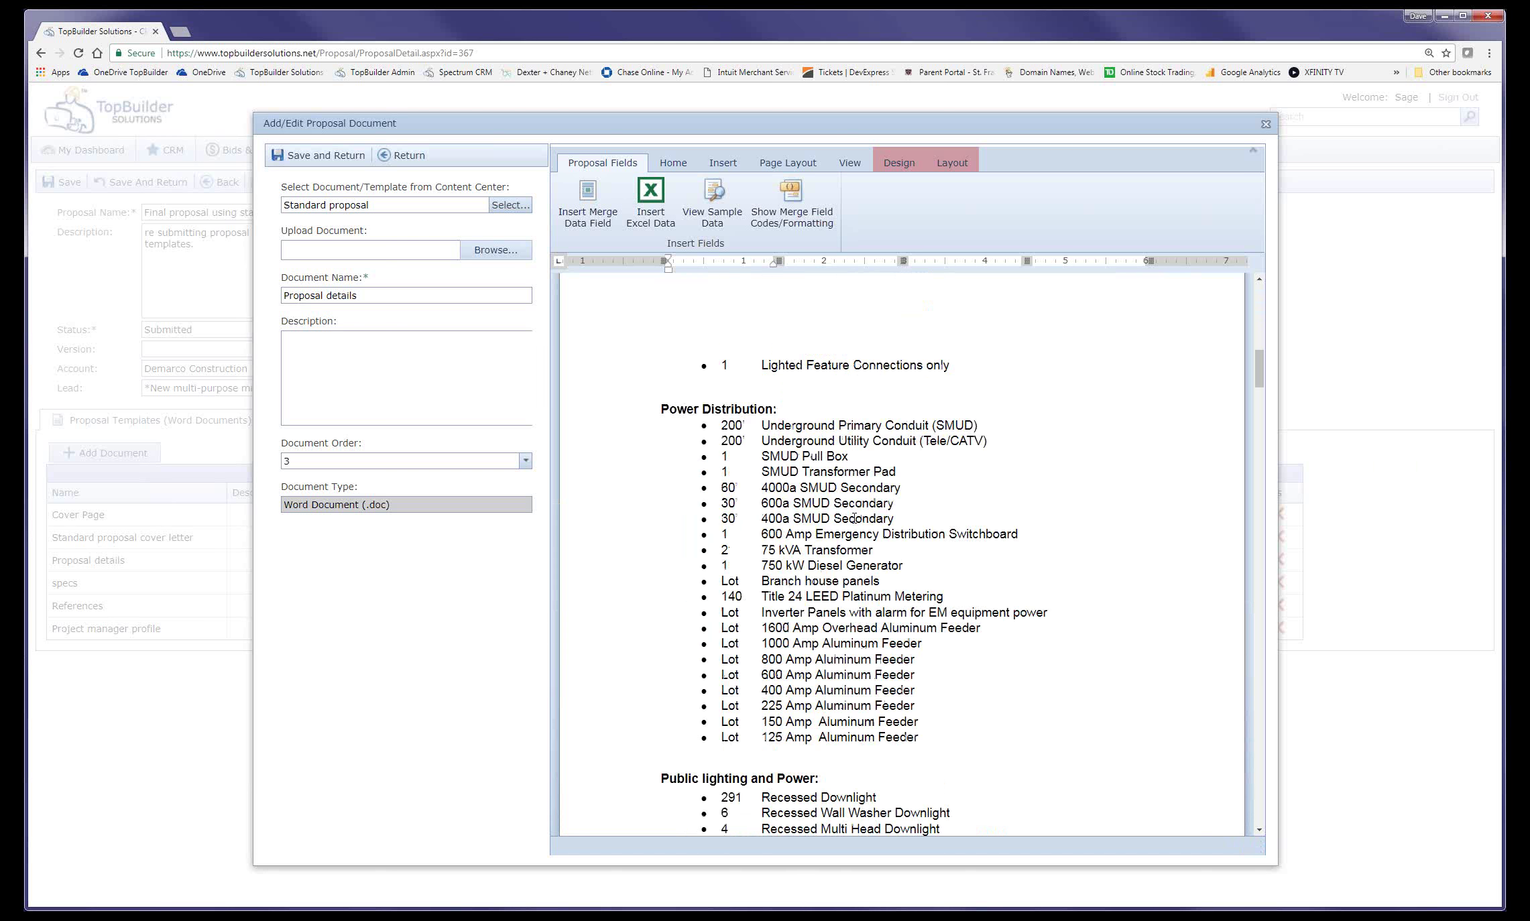
left_click(335, 157)
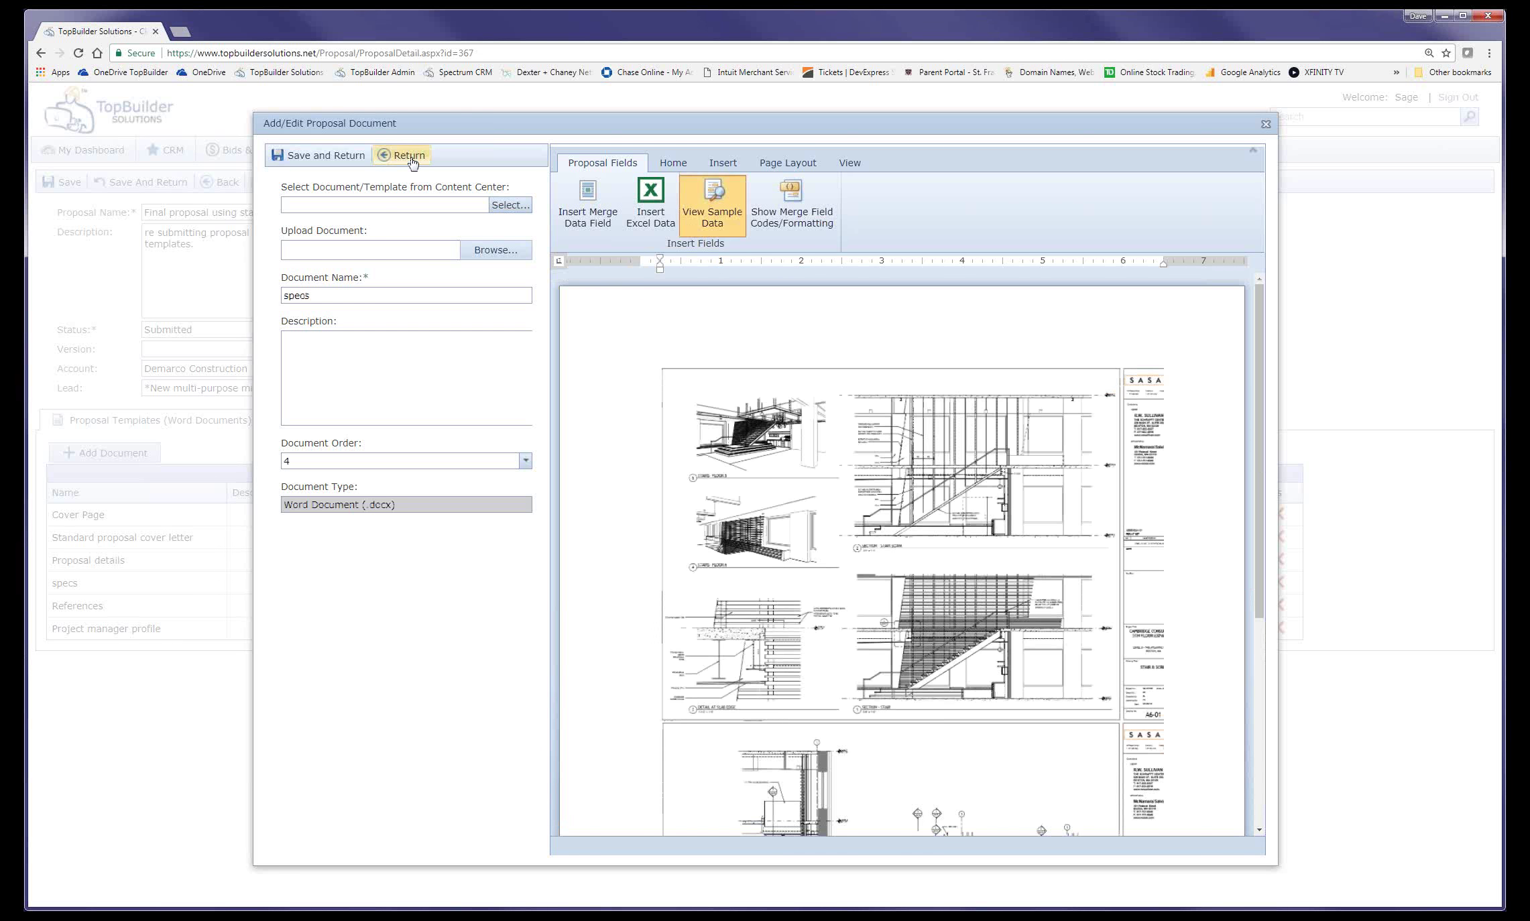
left_click(411, 161)
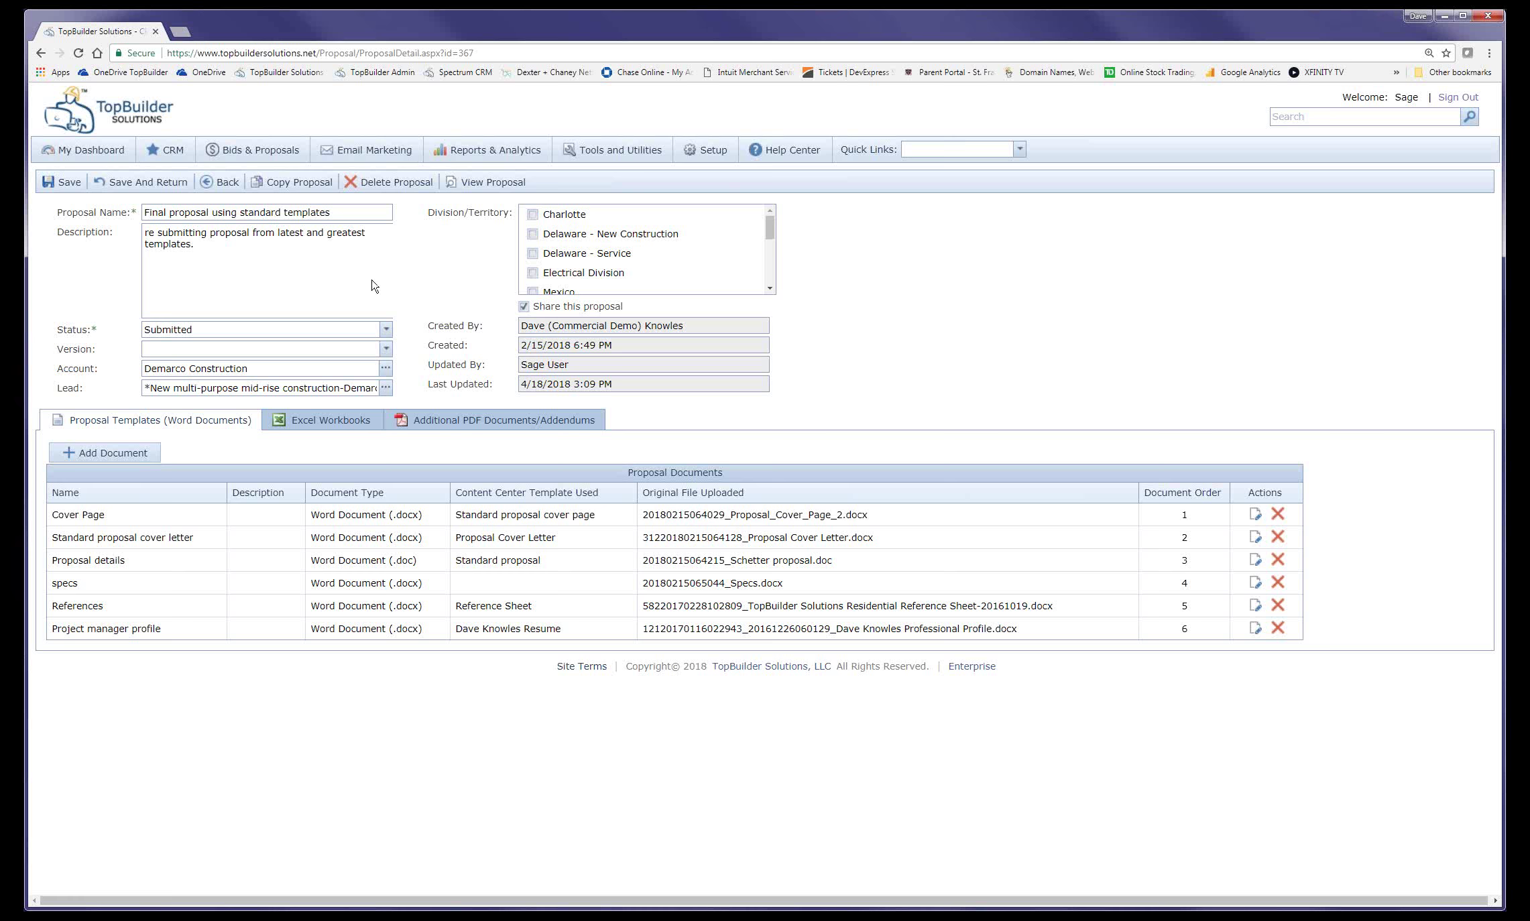
- View the assembled proposal and examine its cover letter, price breakdown, scope lists, drawings and reference sheet
left_click(484, 186)
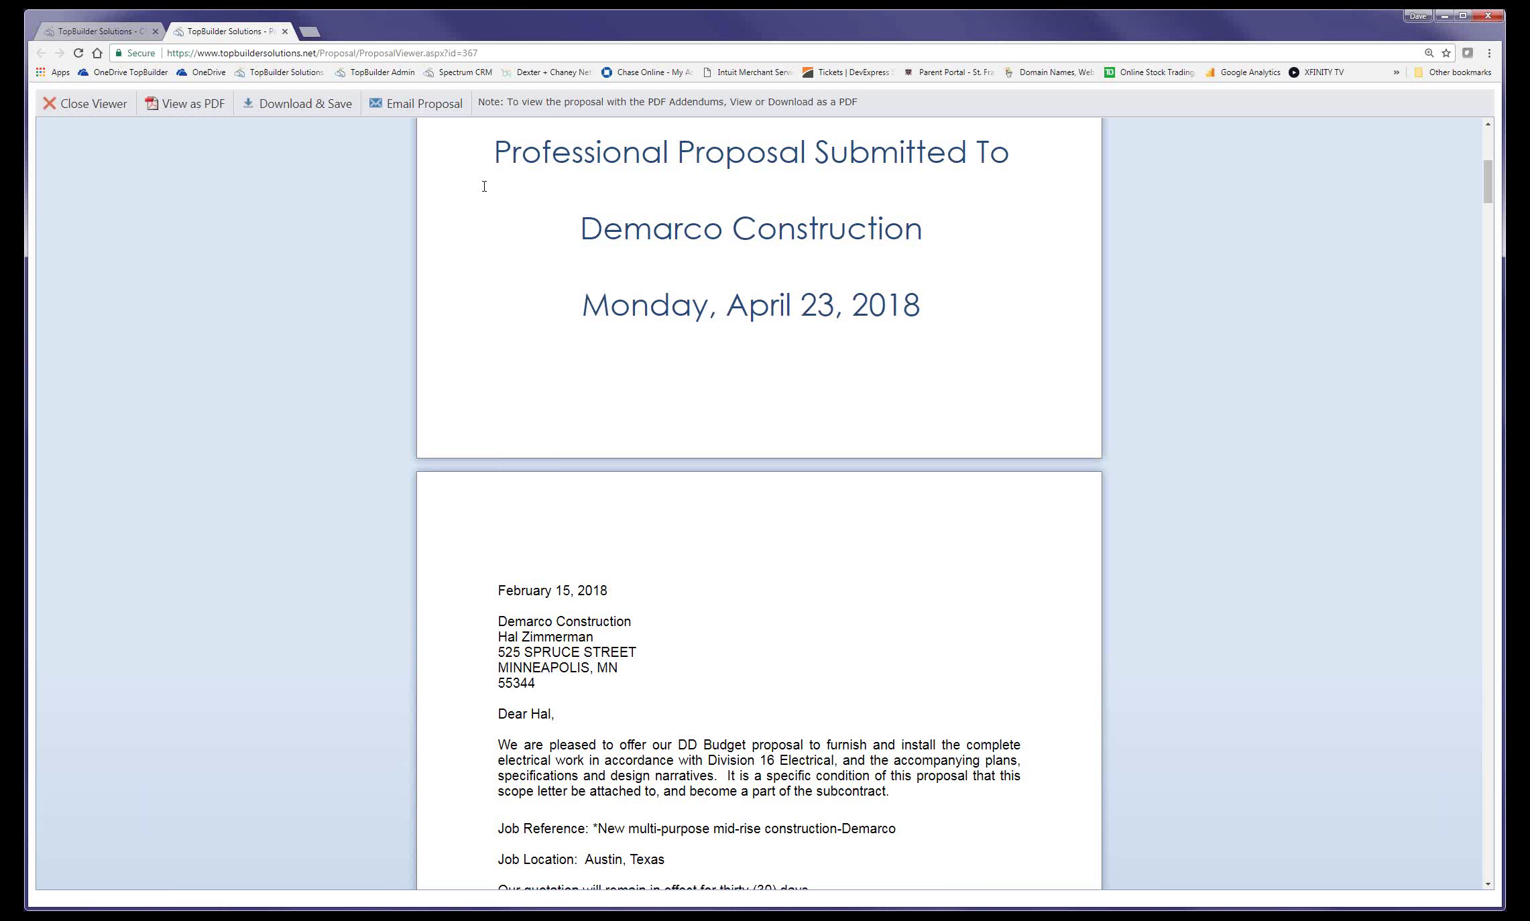
scroll(483, 185, "down", 8)
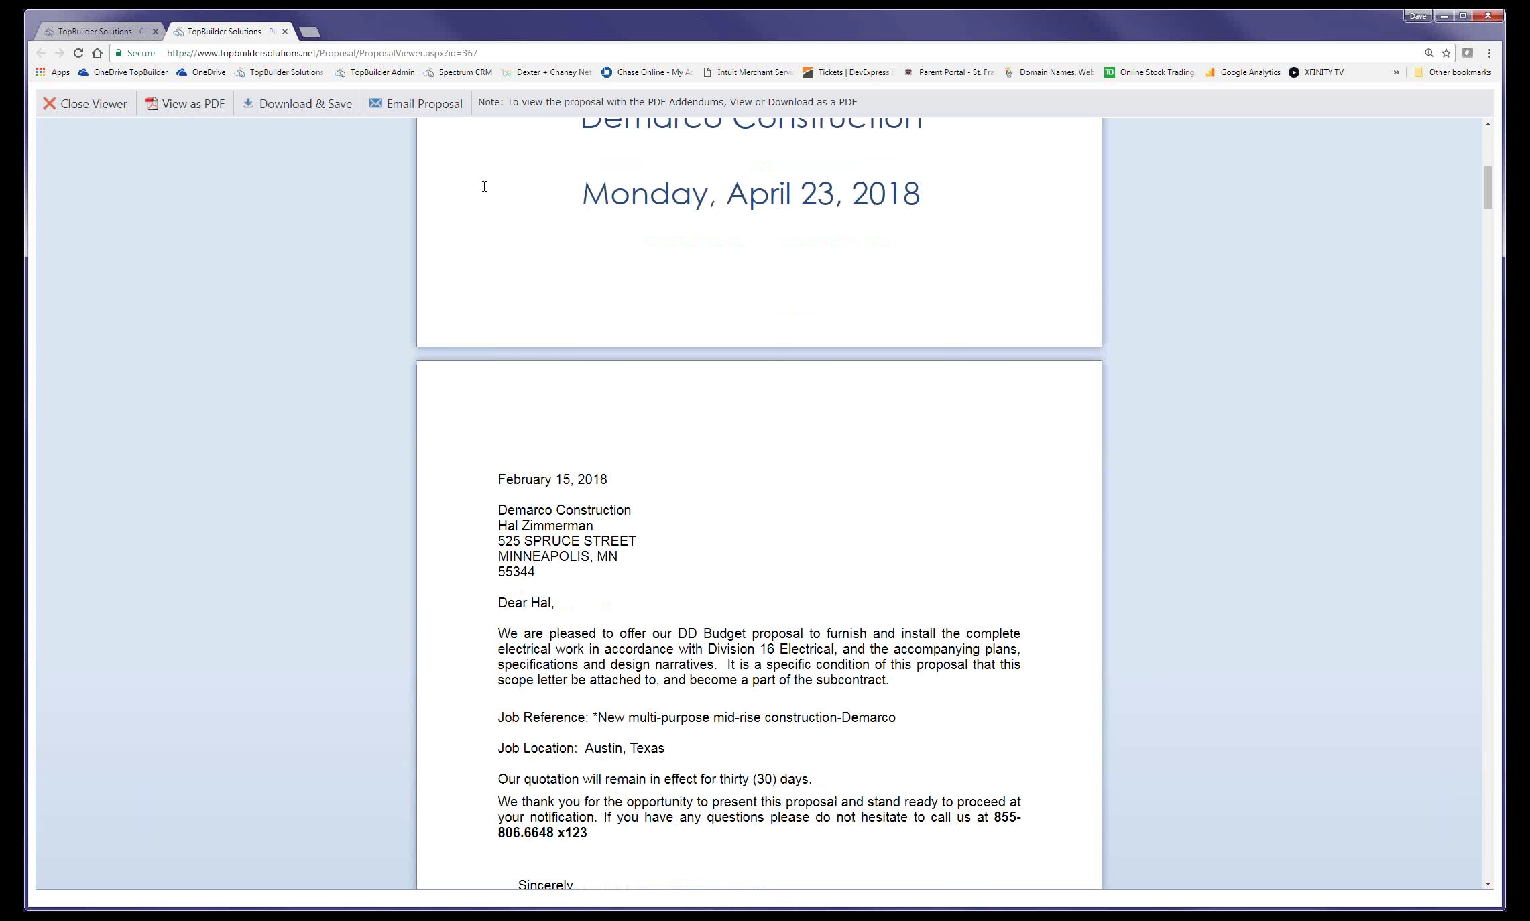
scroll(483, 187, "down", 10)
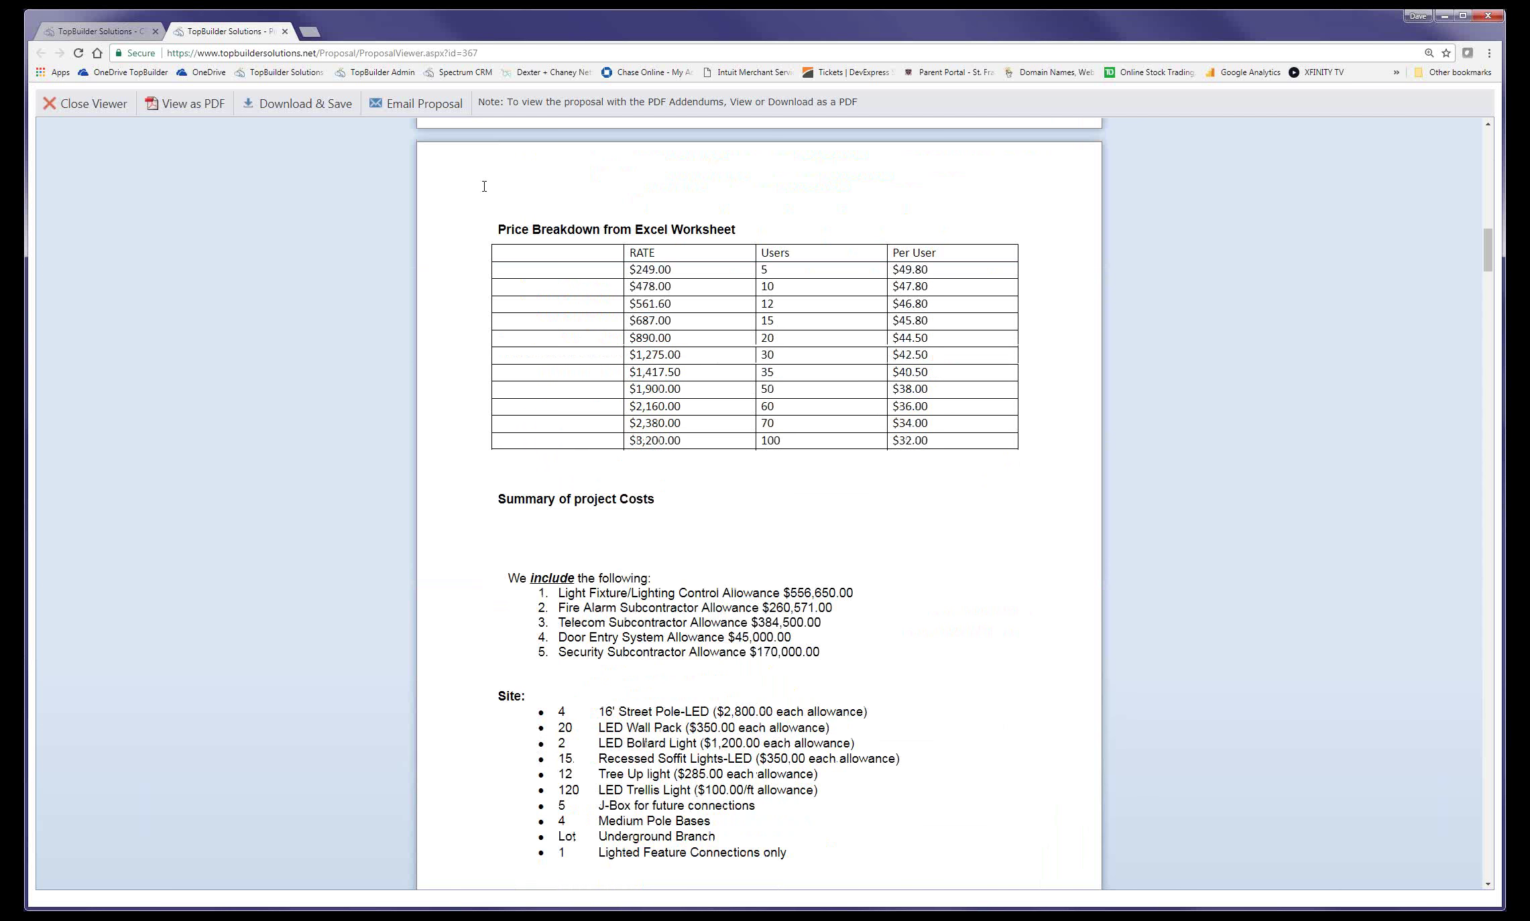
left_click_drag(555, 231, 993, 441)
scroll(957, 540, "down", 15)
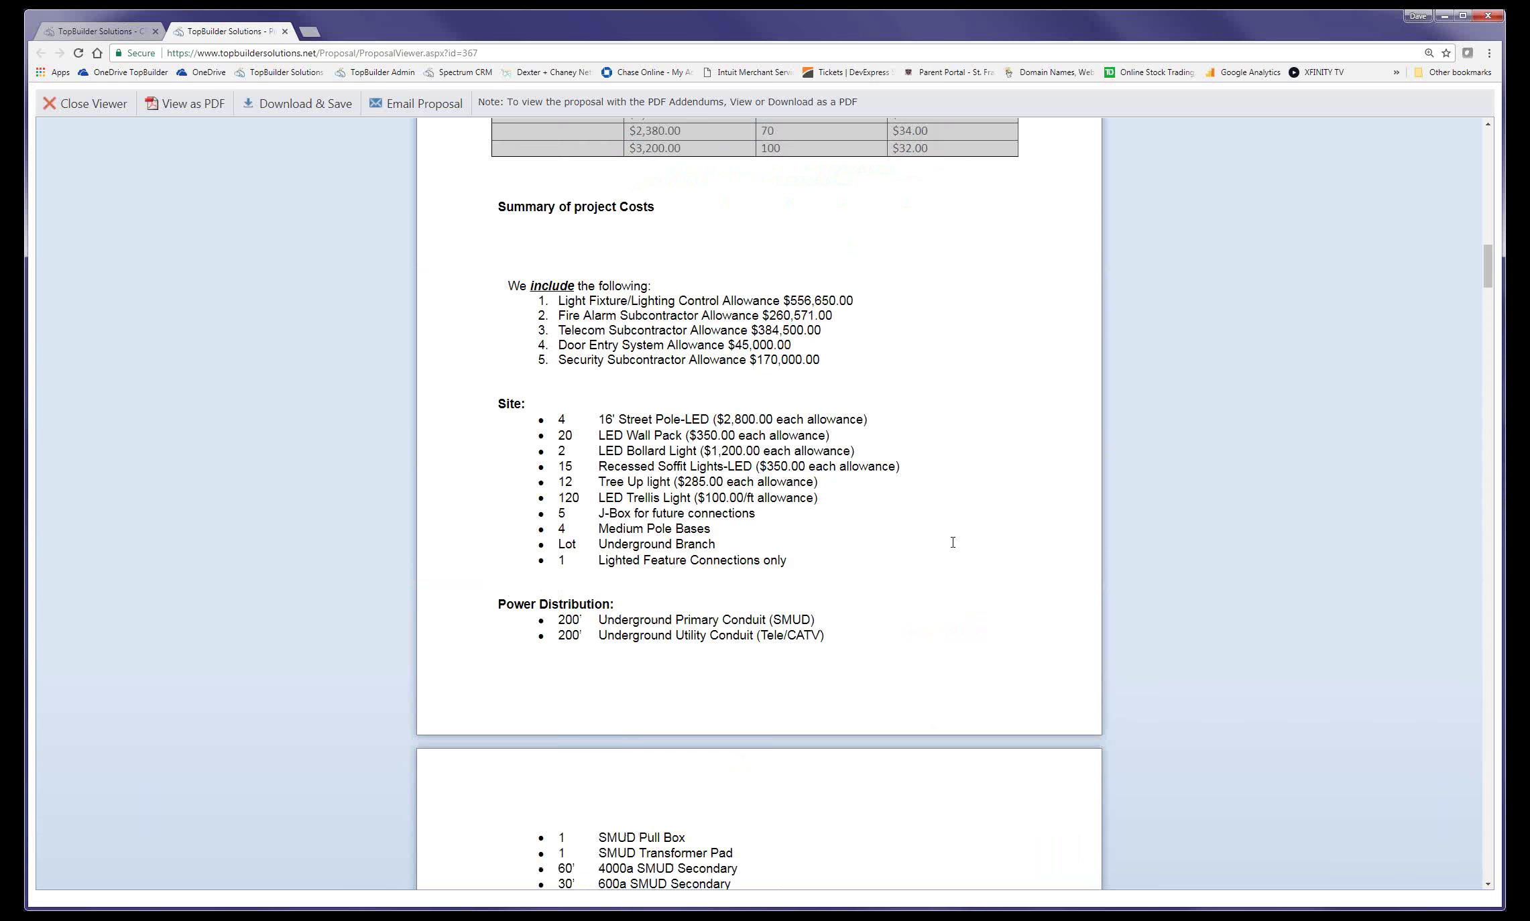
scroll(957, 542, "down", 20)
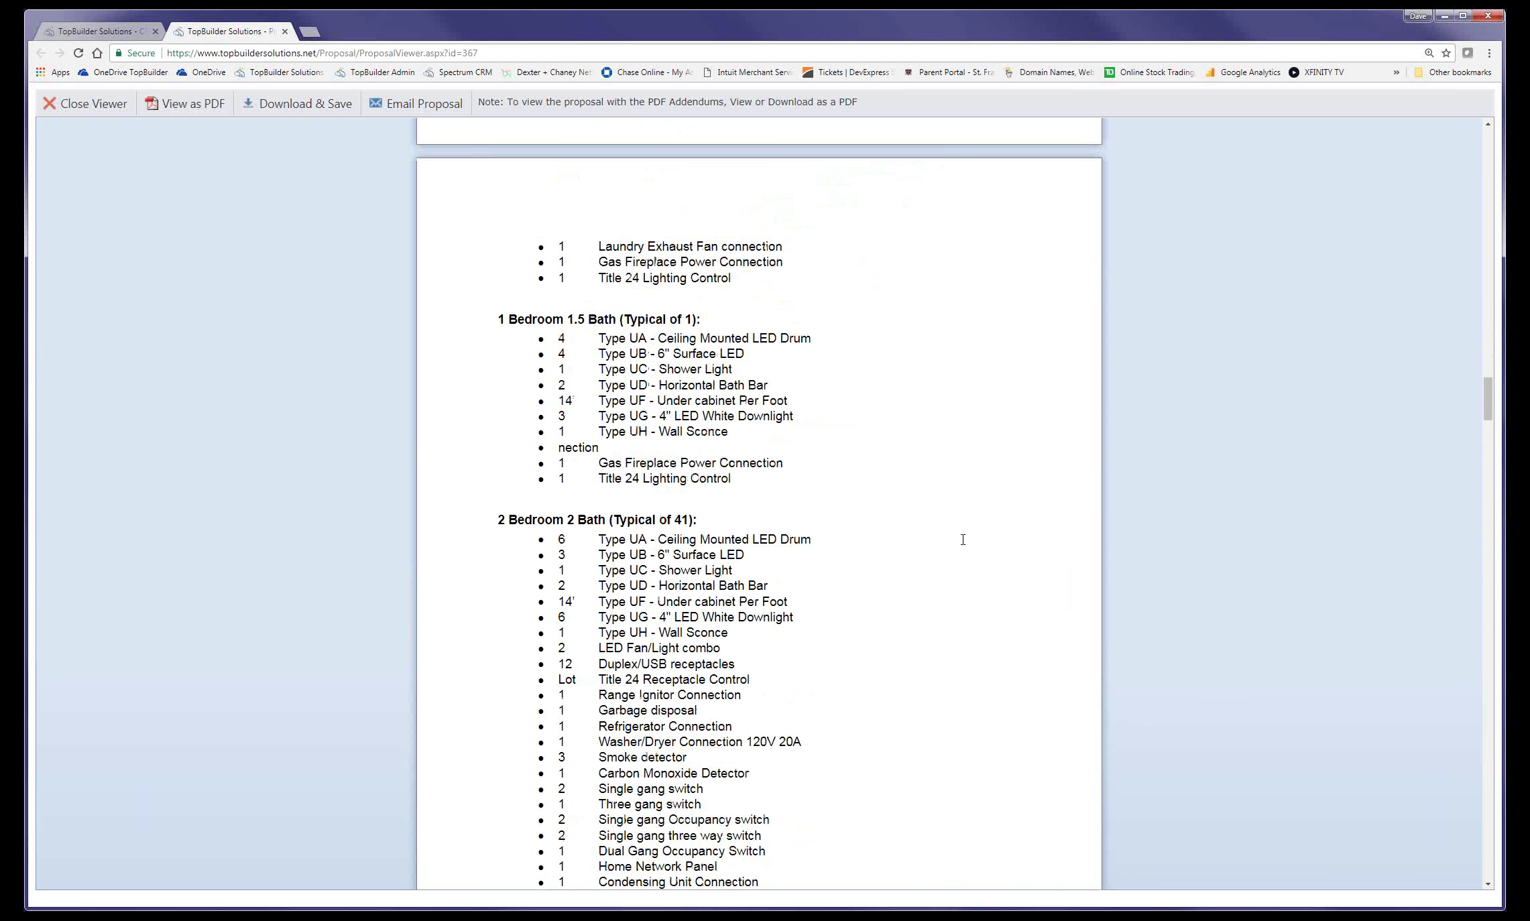
scroll(963, 540, "down", 20)
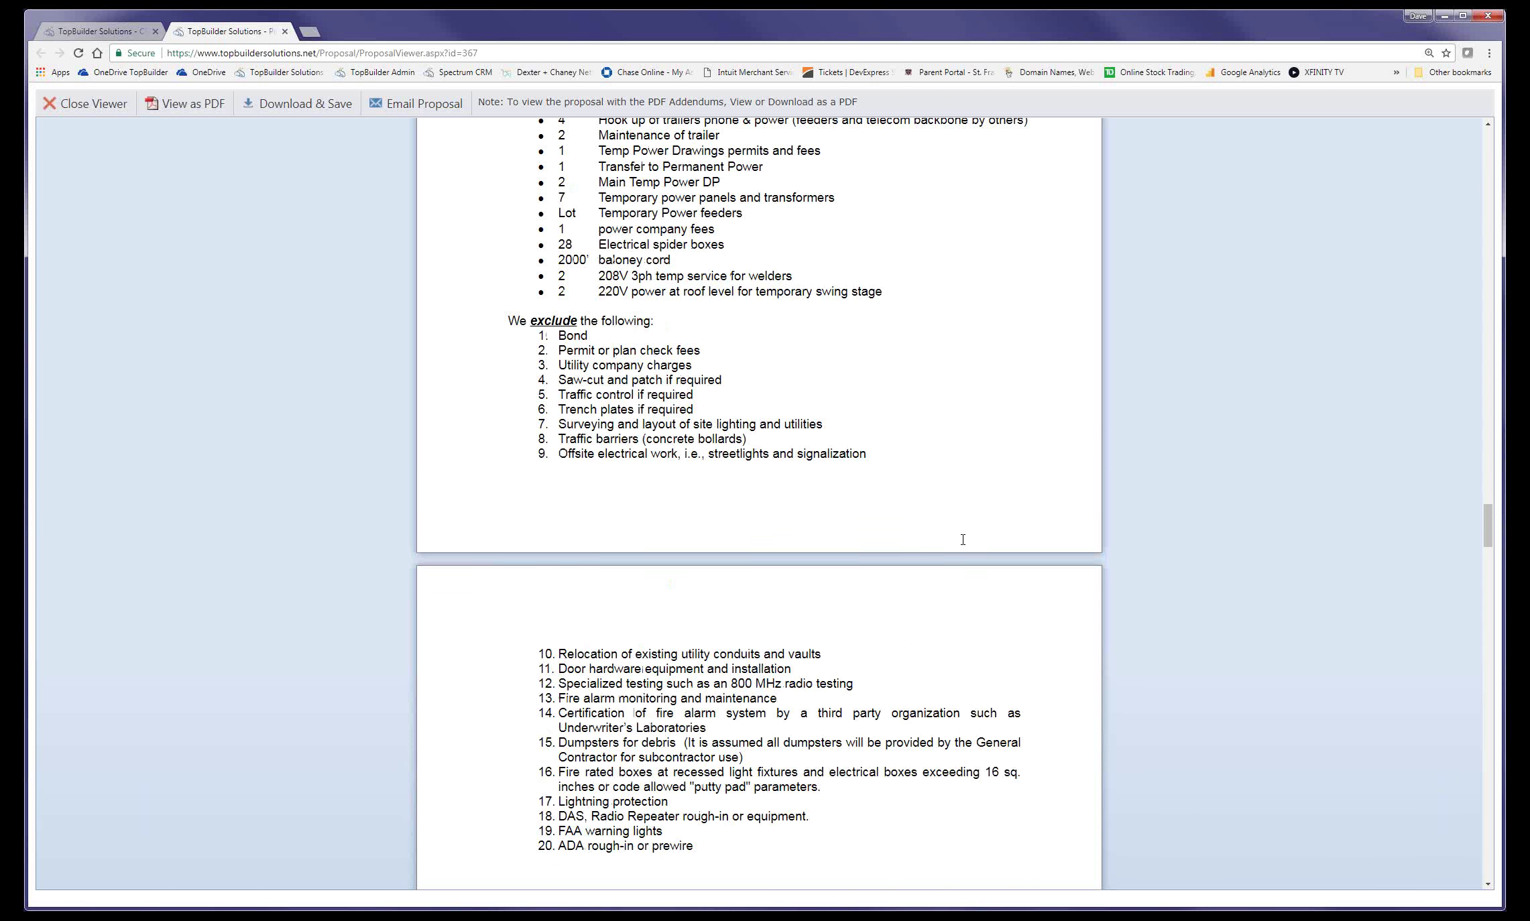
scroll(962, 540, "down", 20)
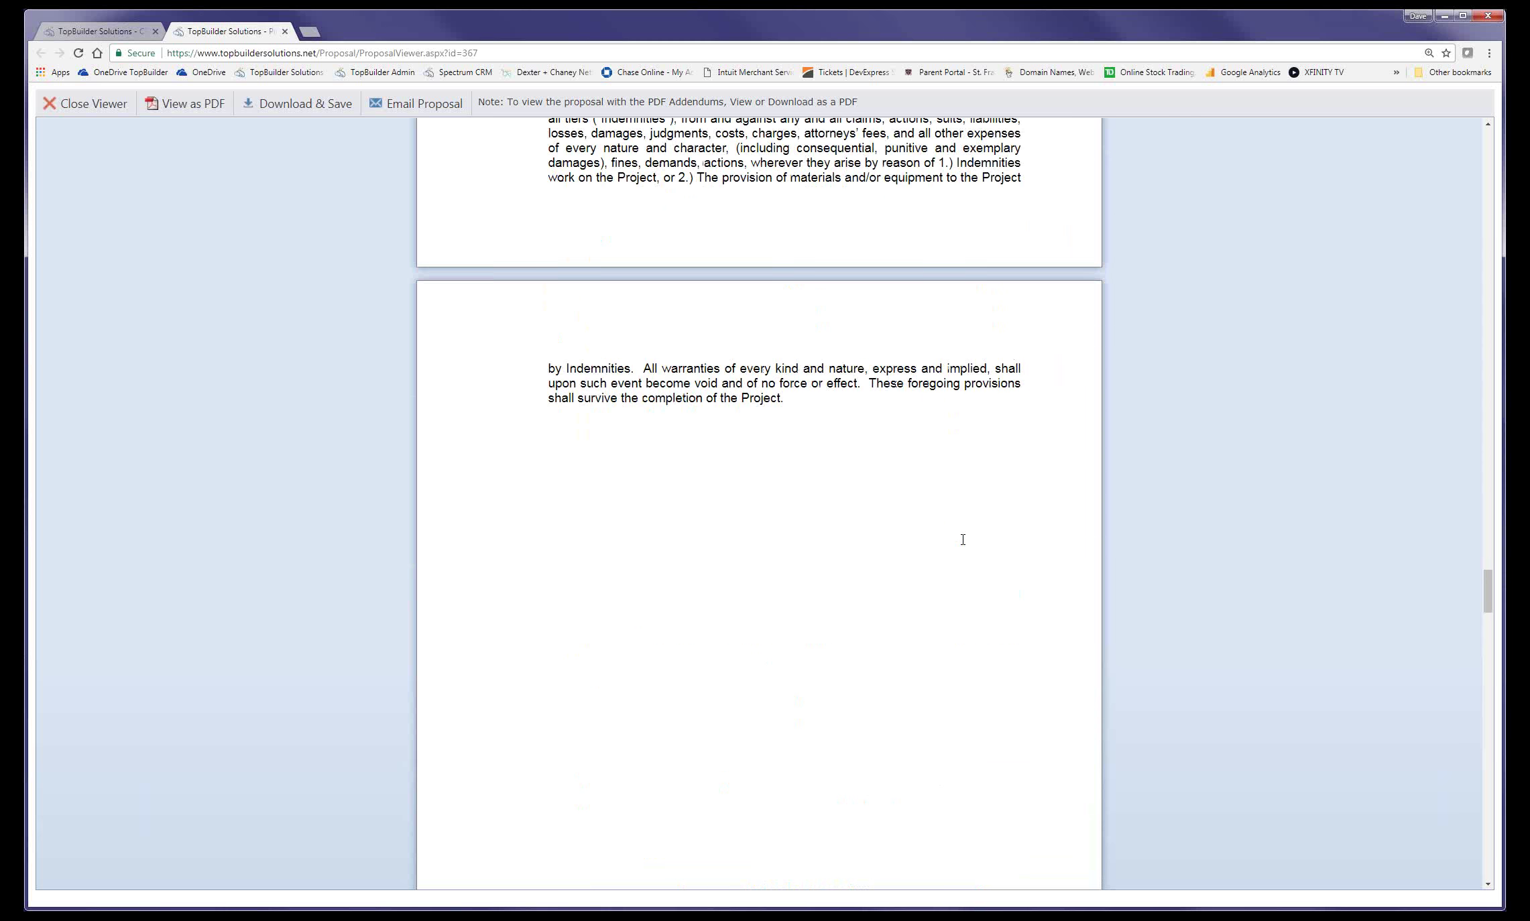
scroll(962, 540, "down", 20)
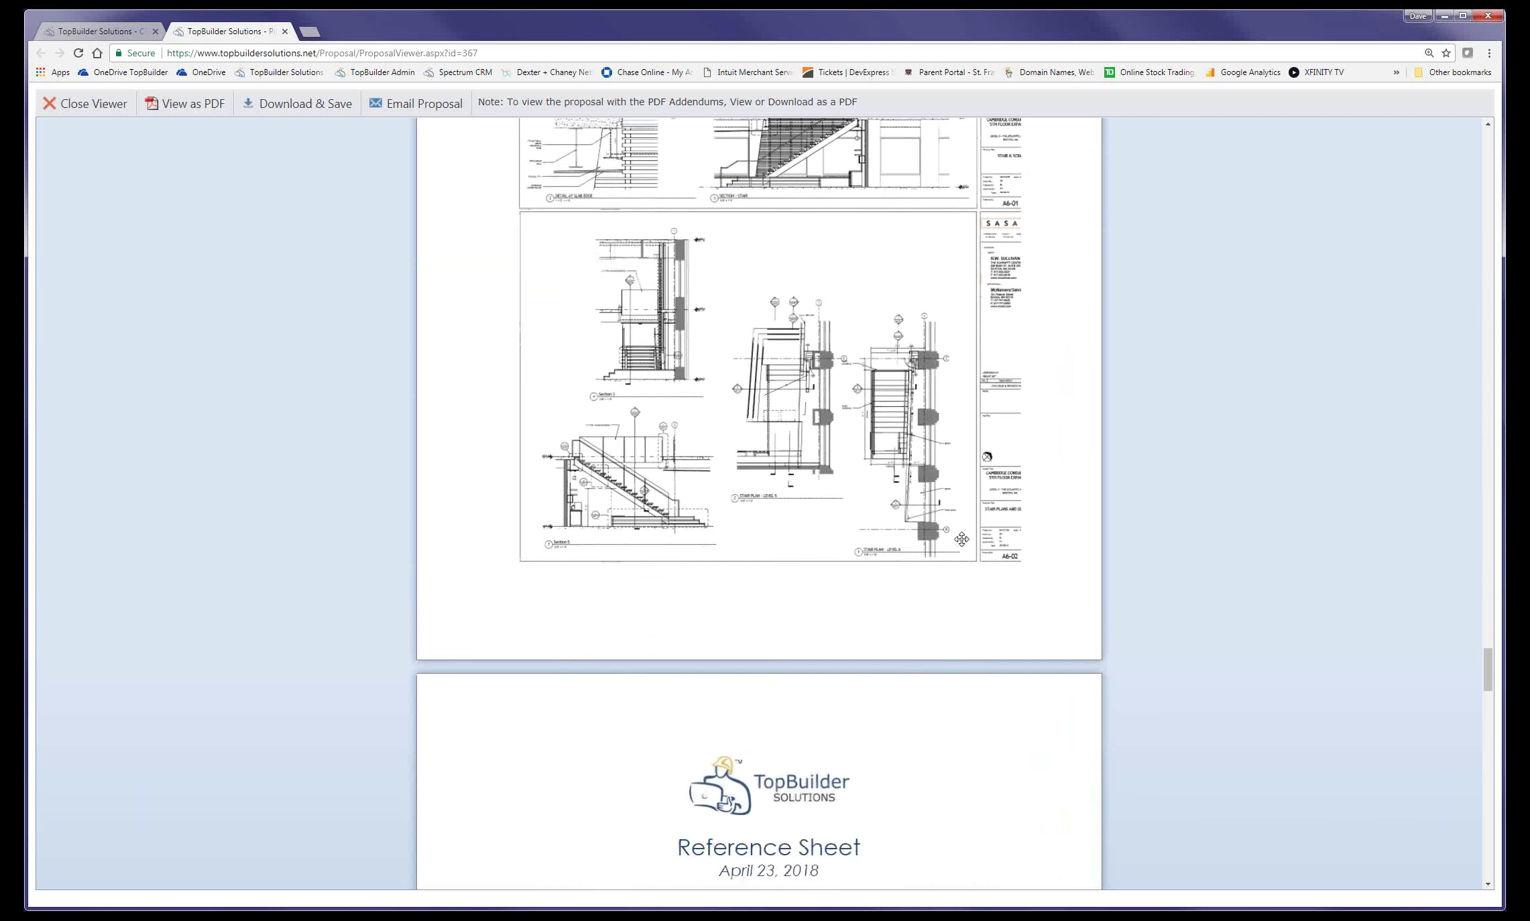
scroll(962, 540, "down", 8)
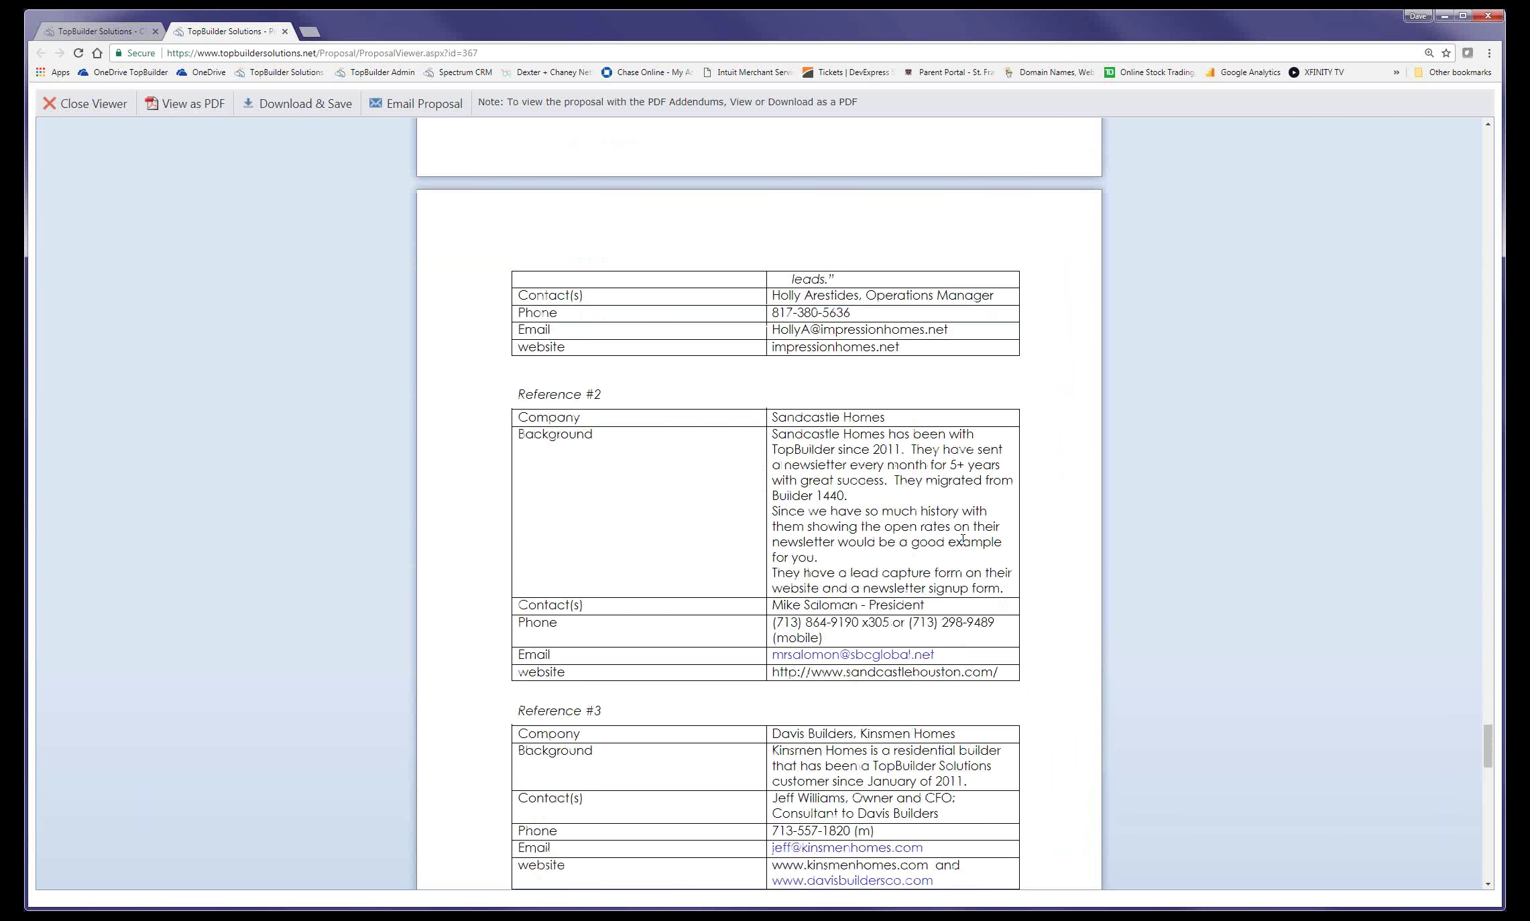
- Open the complete proposal as a PDF, browse its pages, and close the PDF
scroll(962, 540, "up", 13)
scroll(963, 540, "up", 20)
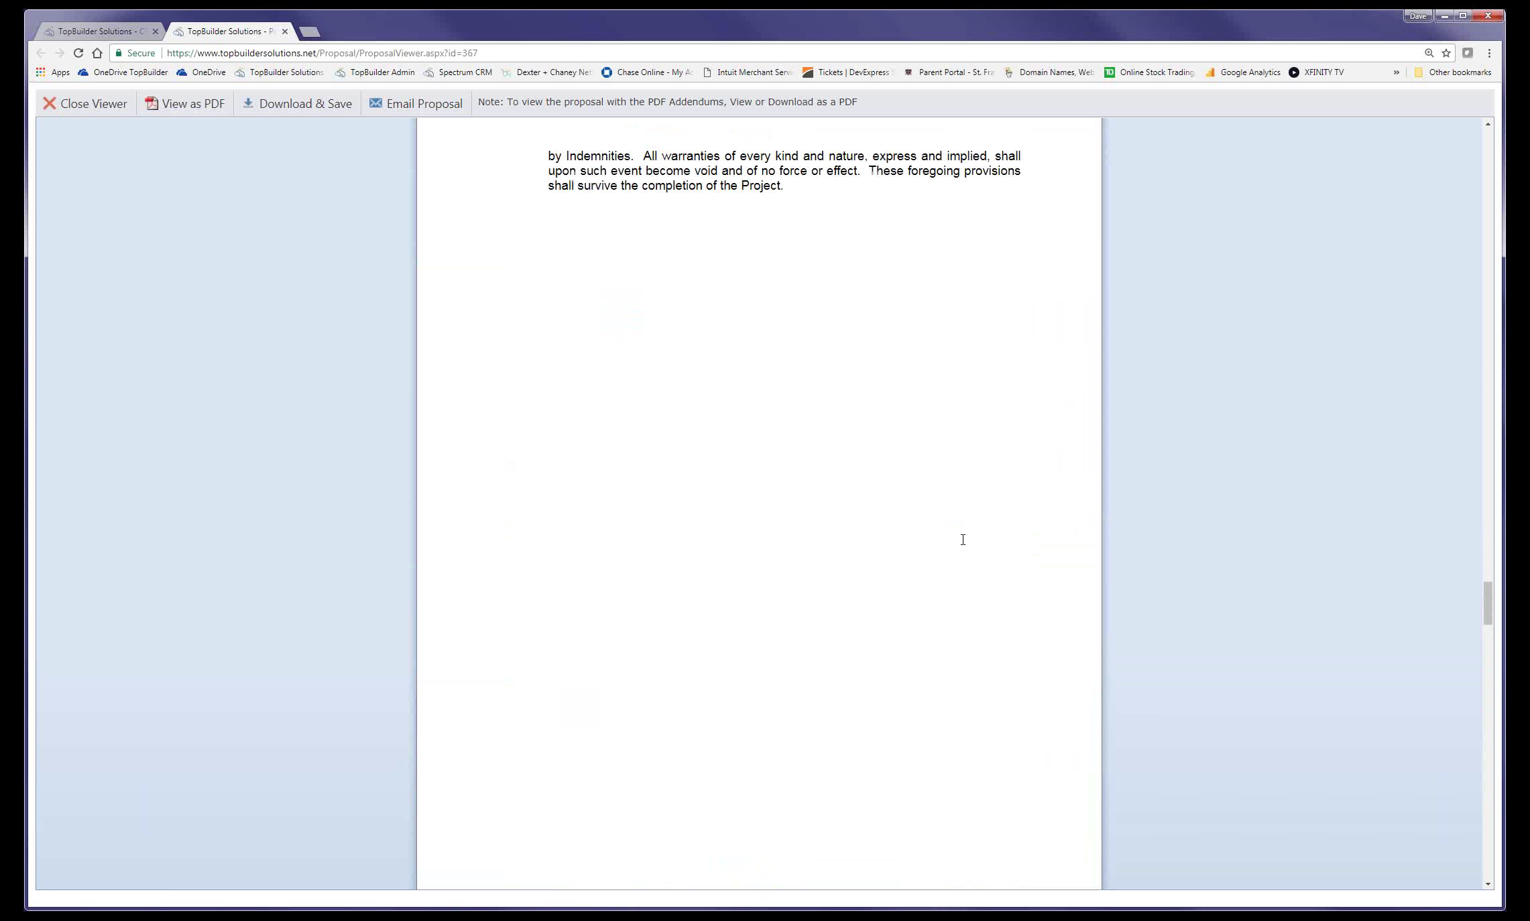
scroll(962, 540, "up", 15)
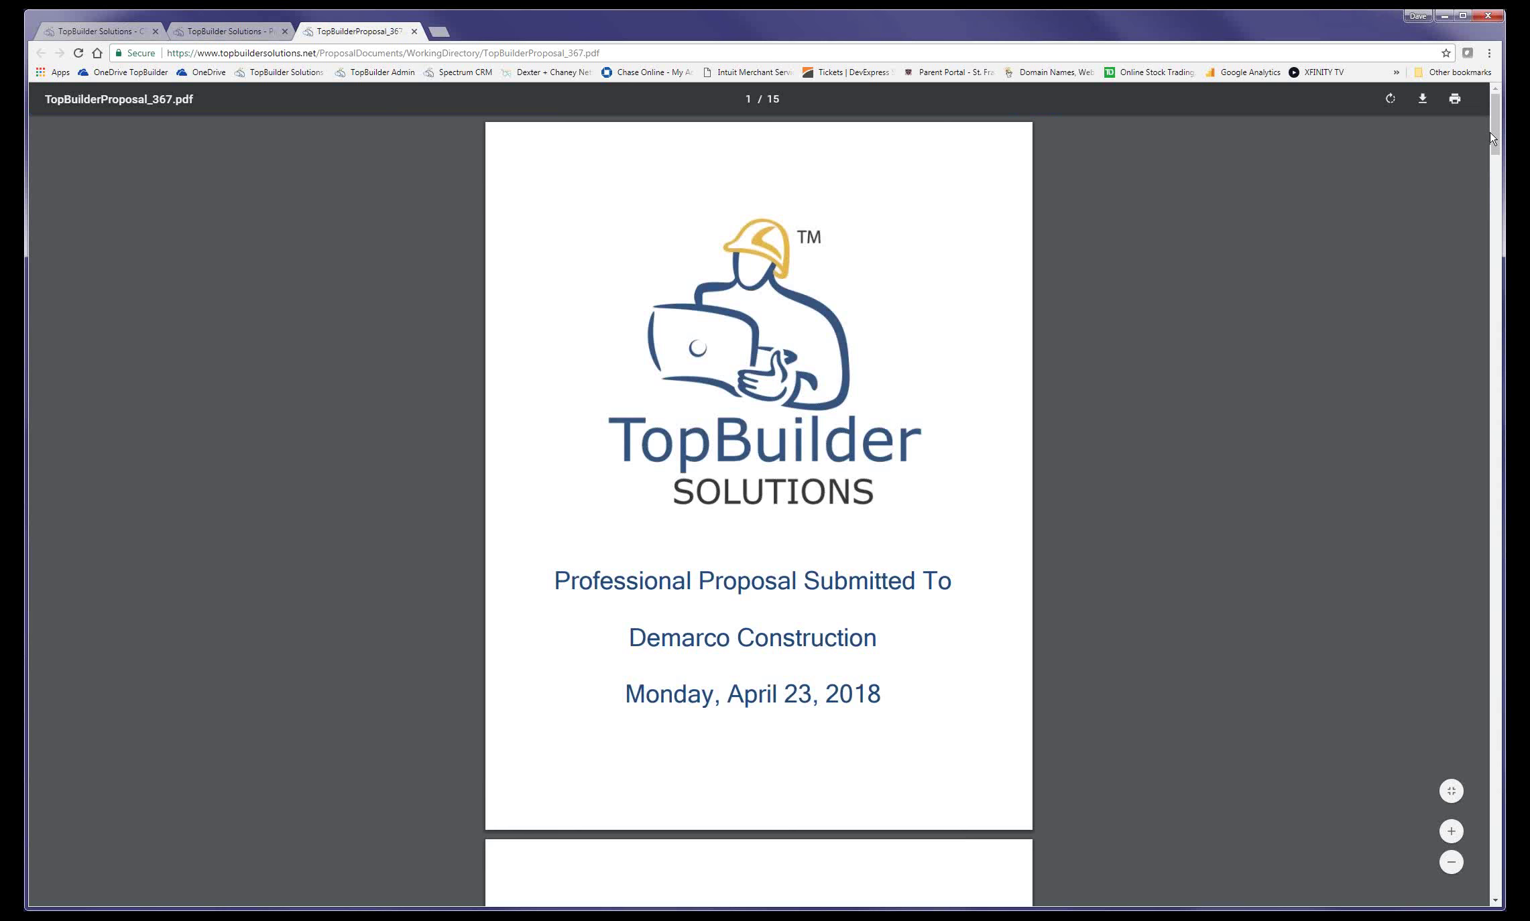
left_click_drag(1492, 138, 939, 268)
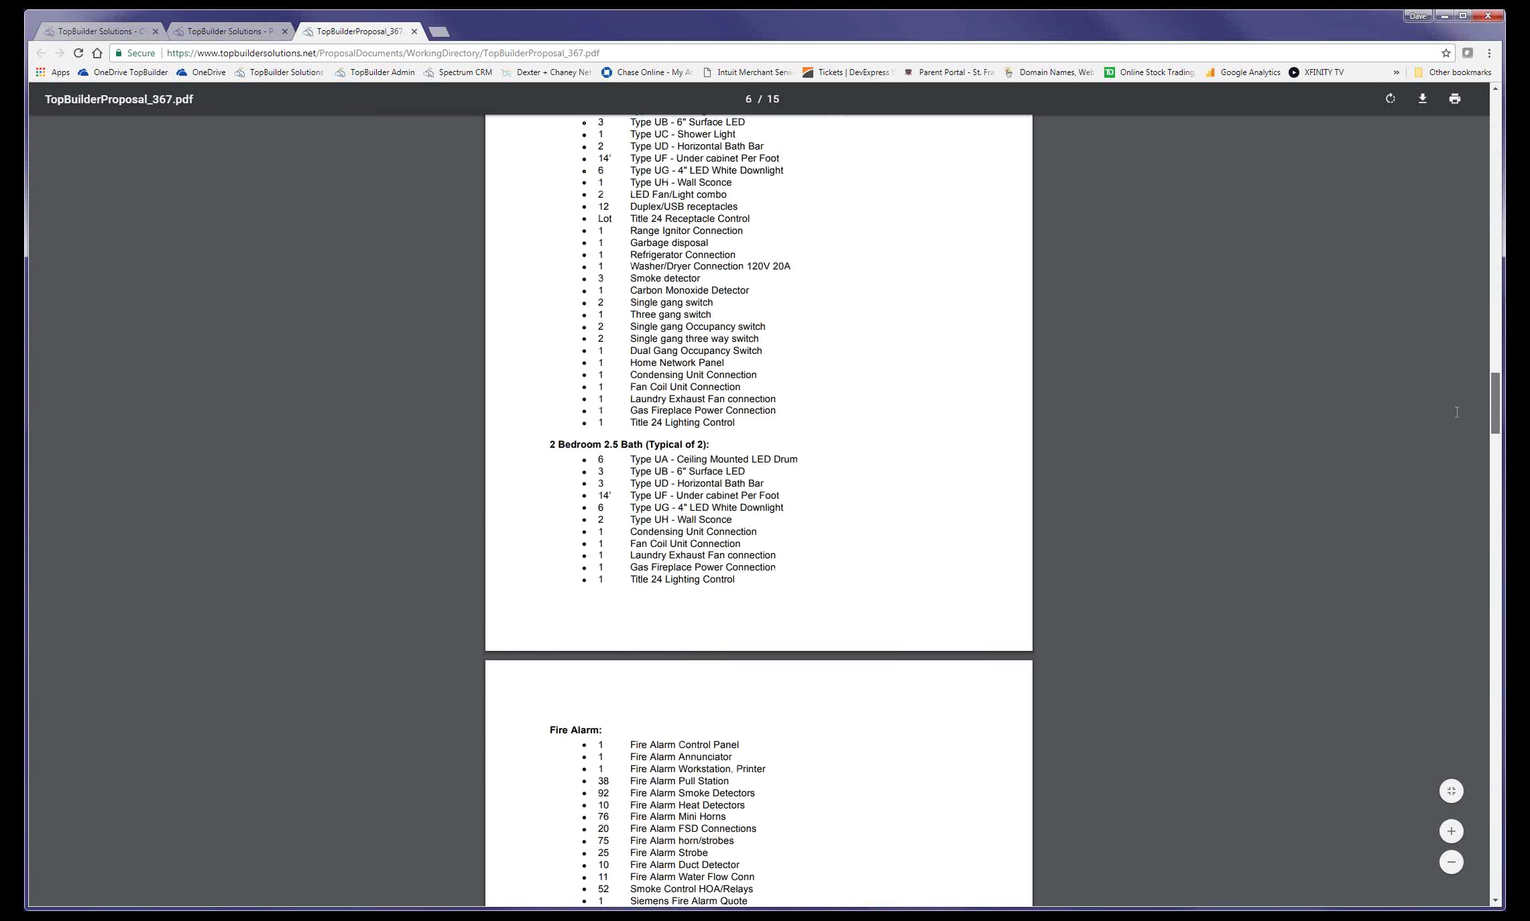
left_click(414, 32)
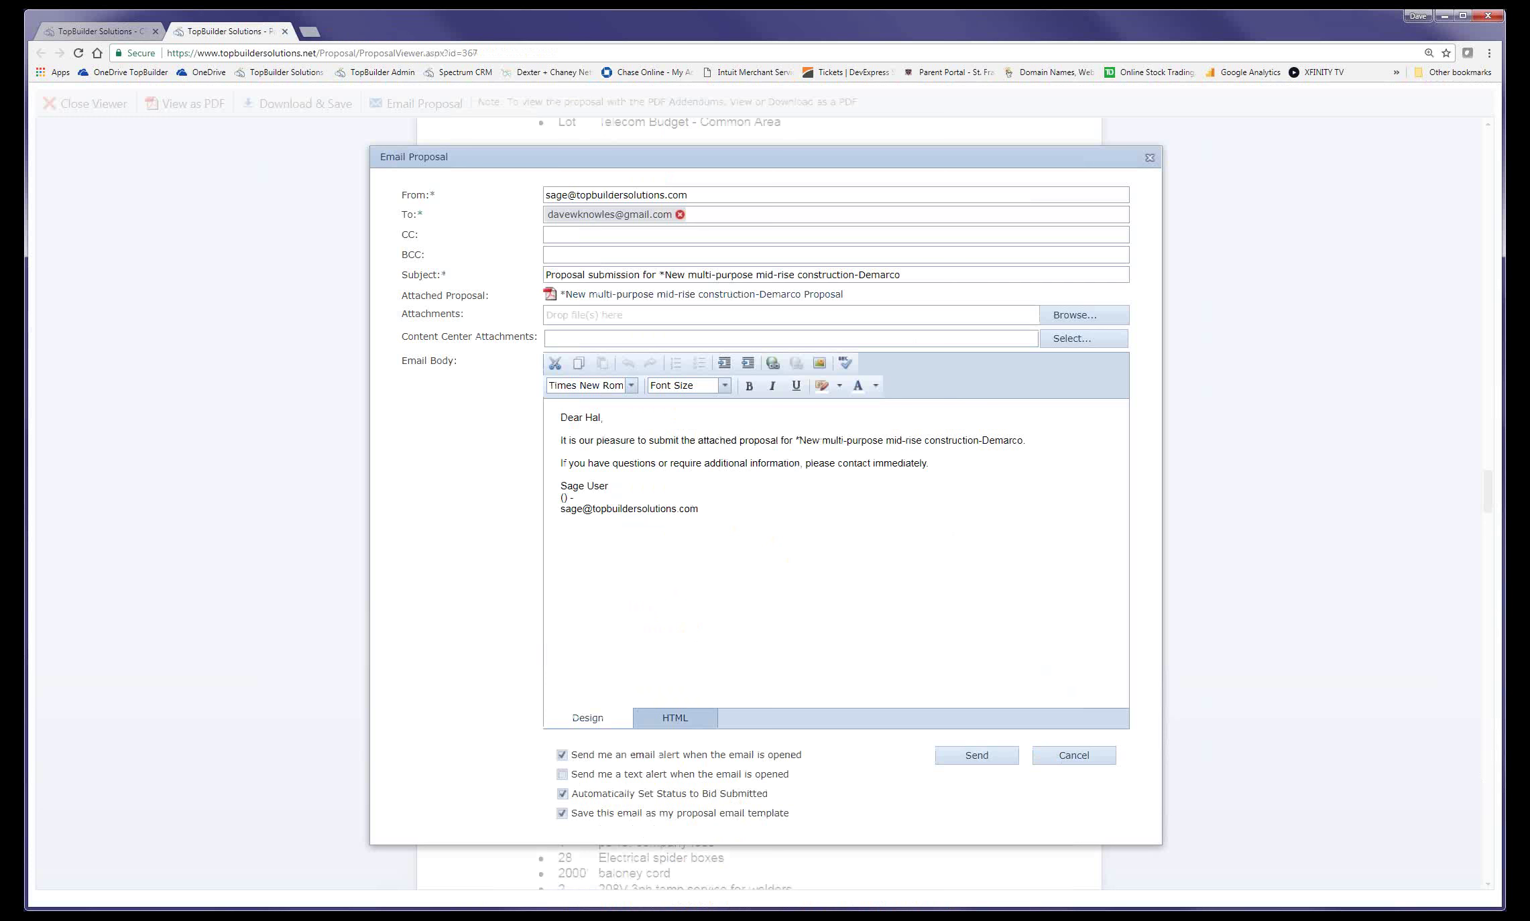
- Examine the proposal email's alert options, CC field, file attachments and Content Center attachments, and cancel the email without sending it
mouse_move(648, 735)
left_mouse_down()
mouse_move(520, 763)
mouse_move(811, 823)
mouse_move(718, 749)
mouse_move(648, 735)
left_mouse_up()
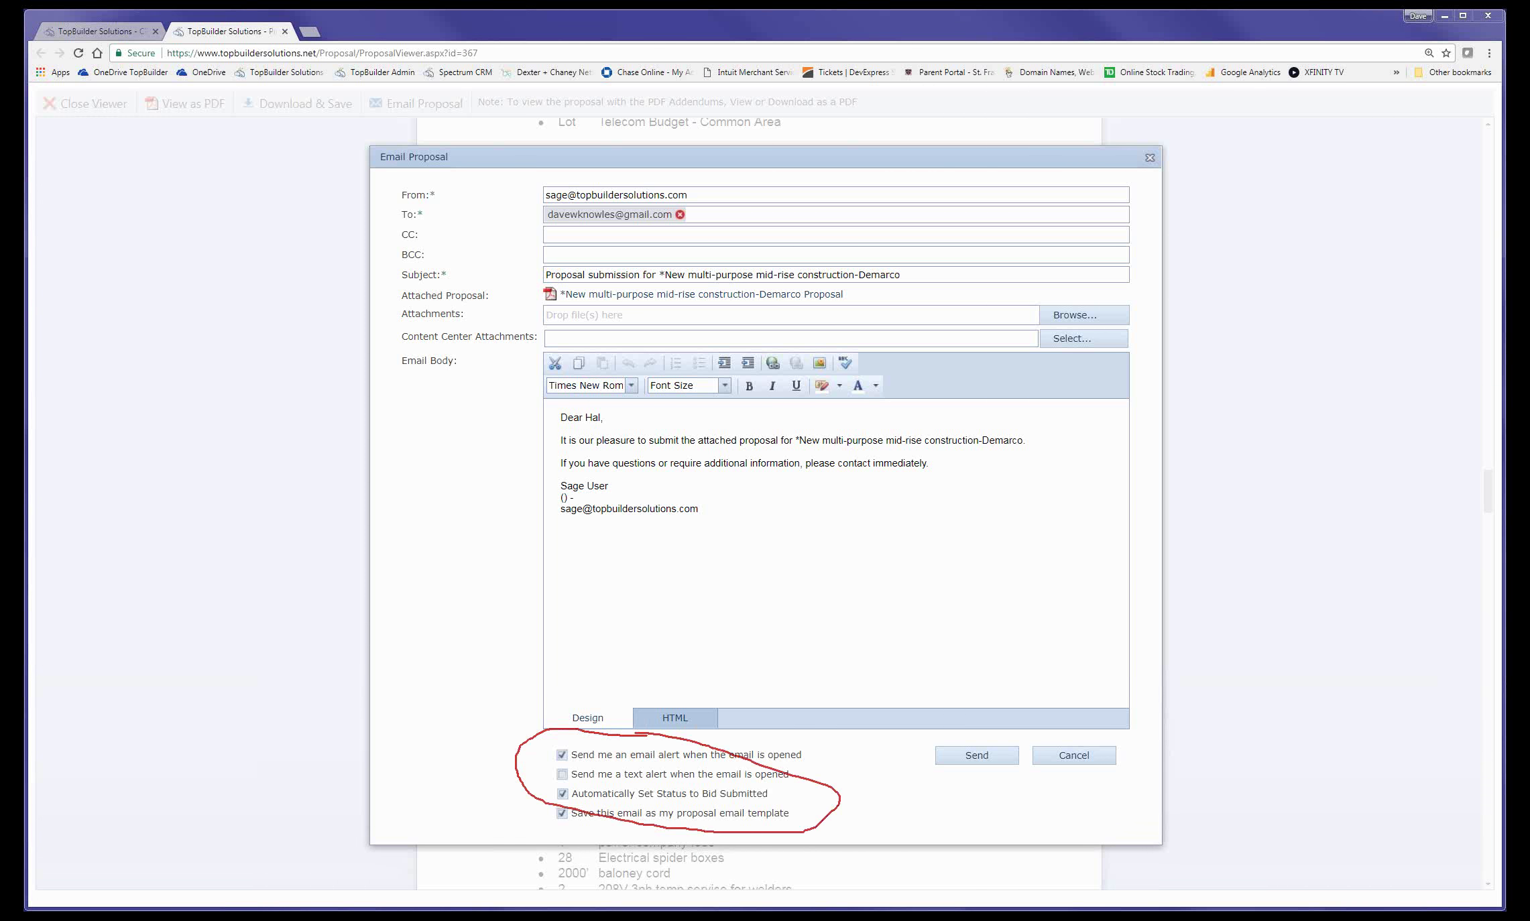
key("Escape")
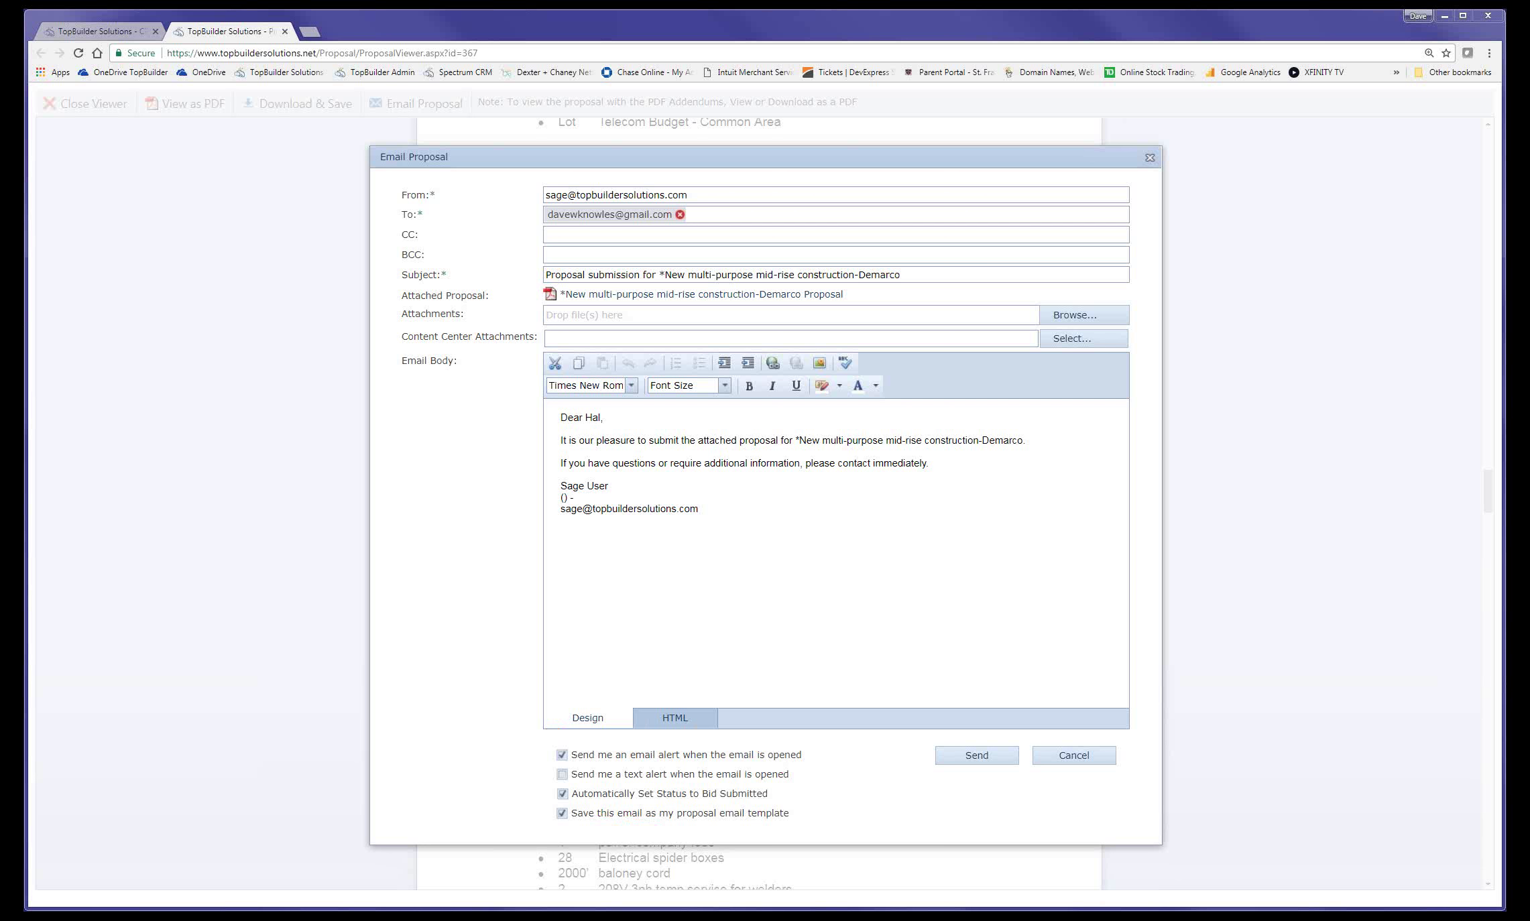
left_click(577, 237)
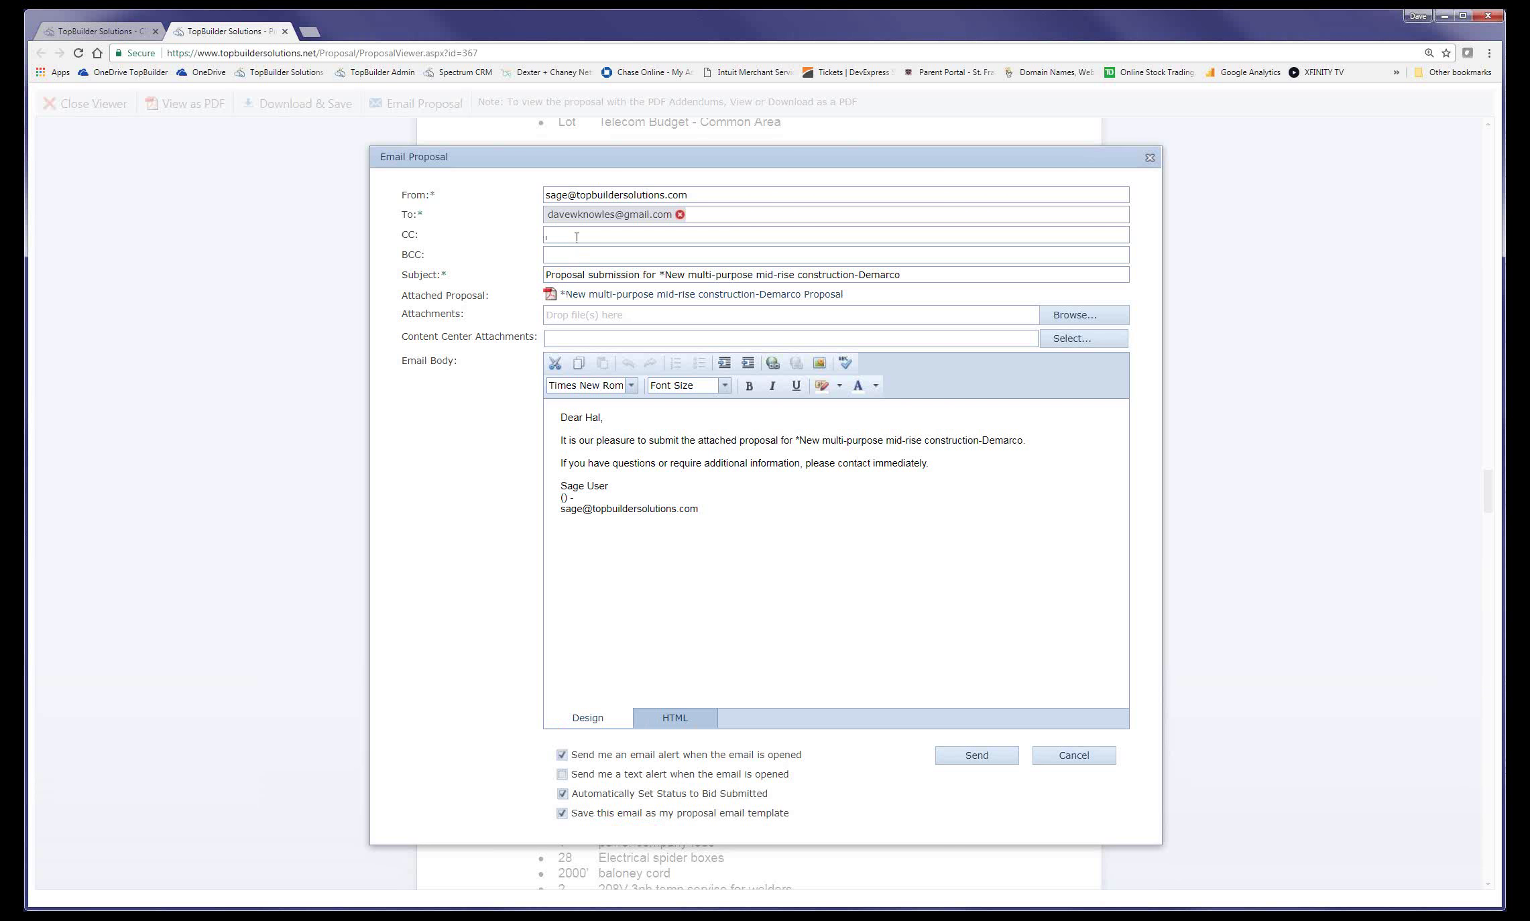
type("gg")
left_click_drag(576, 238, 543, 225)
key("BackSpace")
left_click(1010, 321)
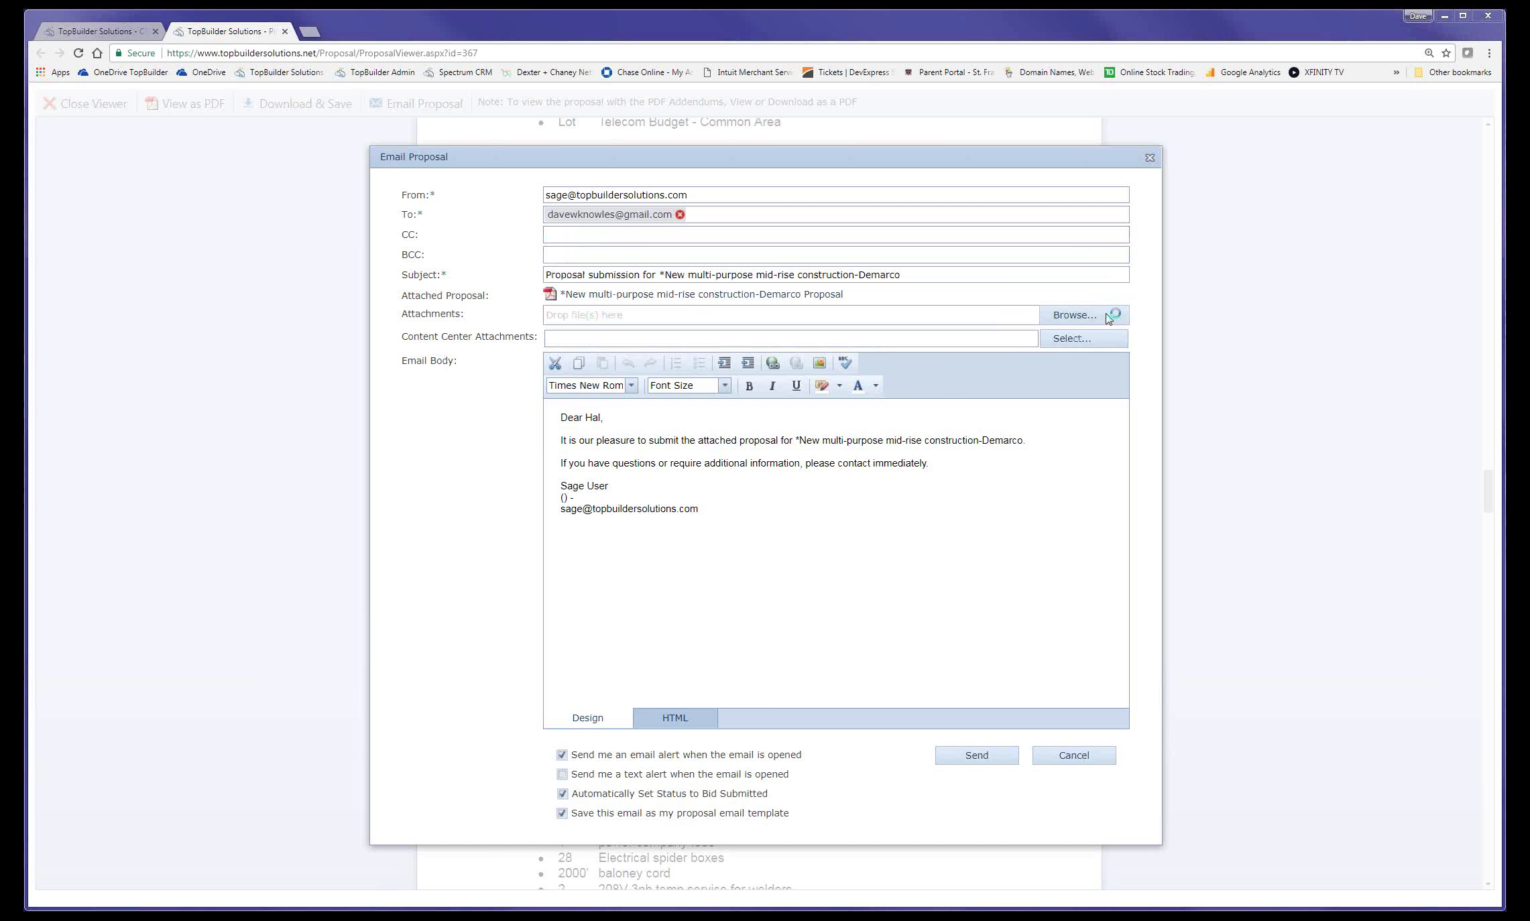
left_click(981, 690)
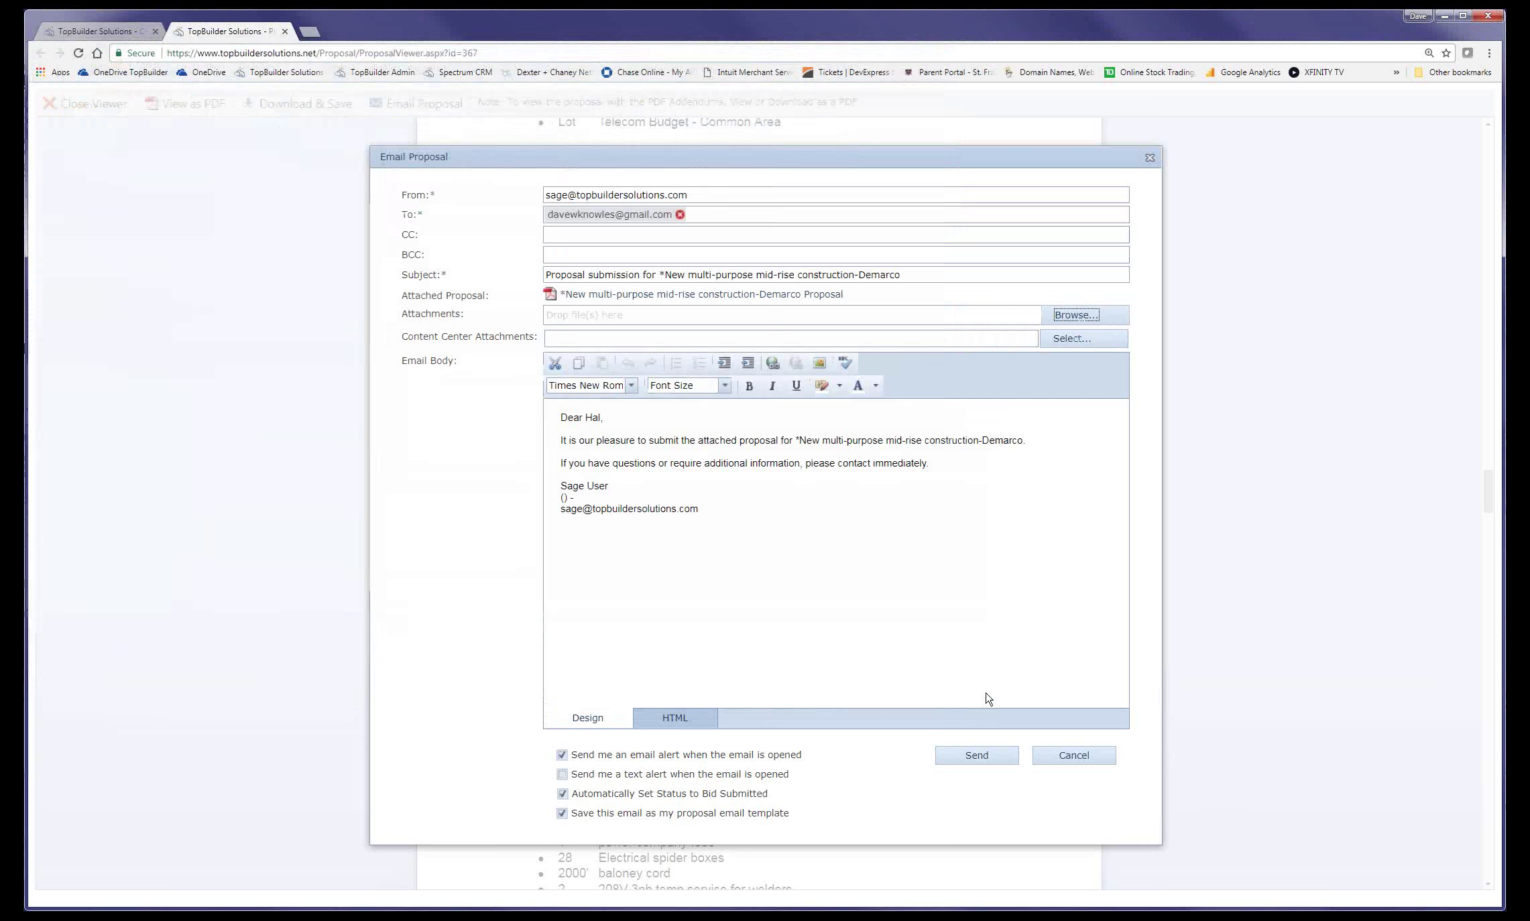
left_click(1064, 340)
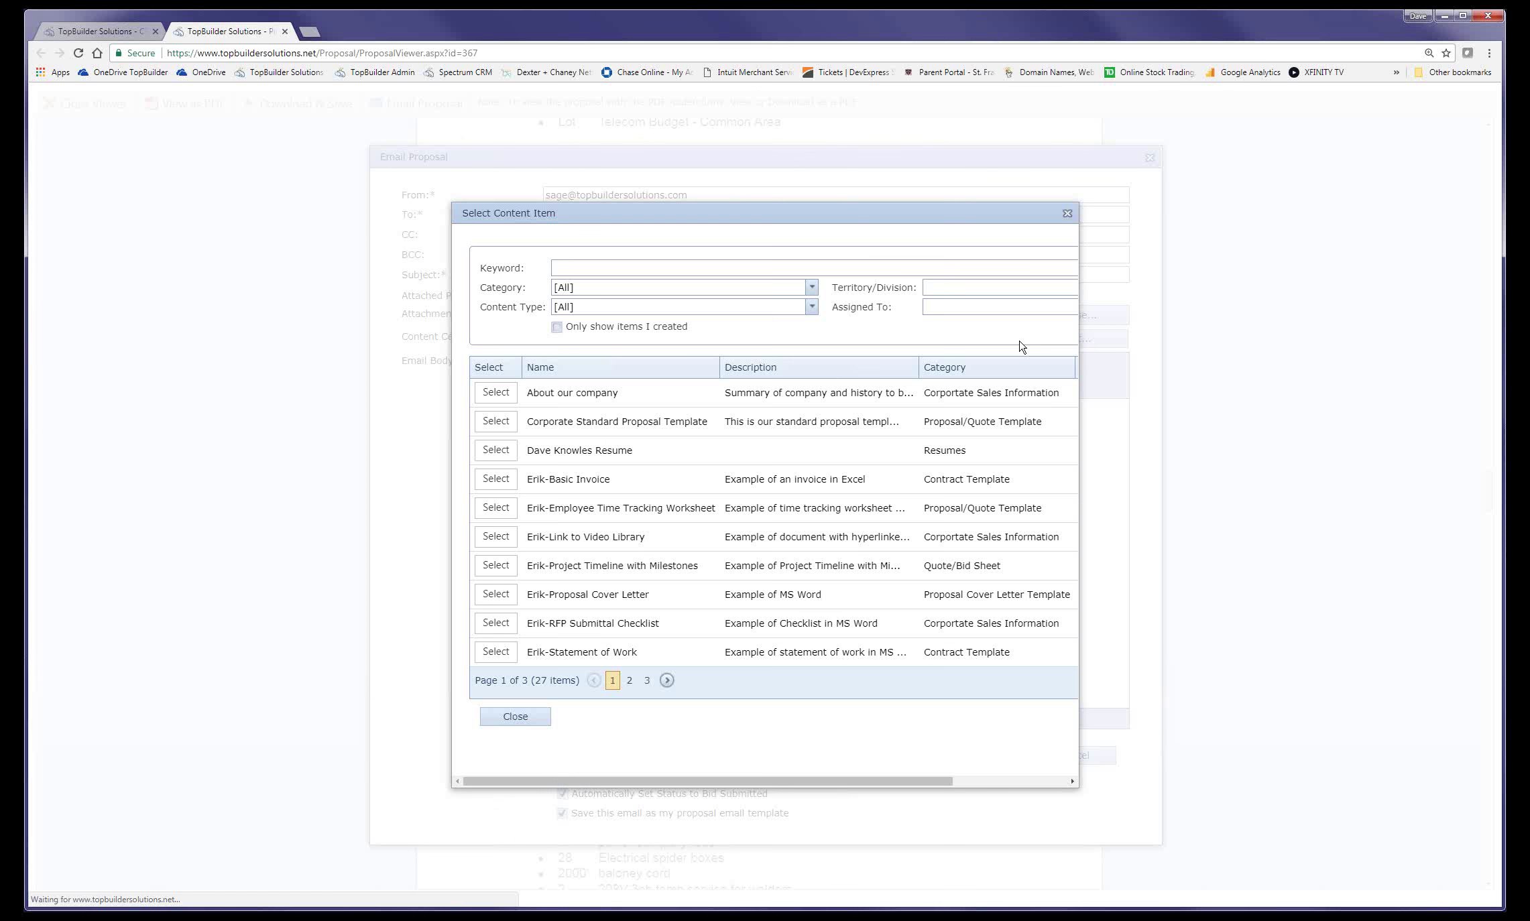
left_click(515, 716)
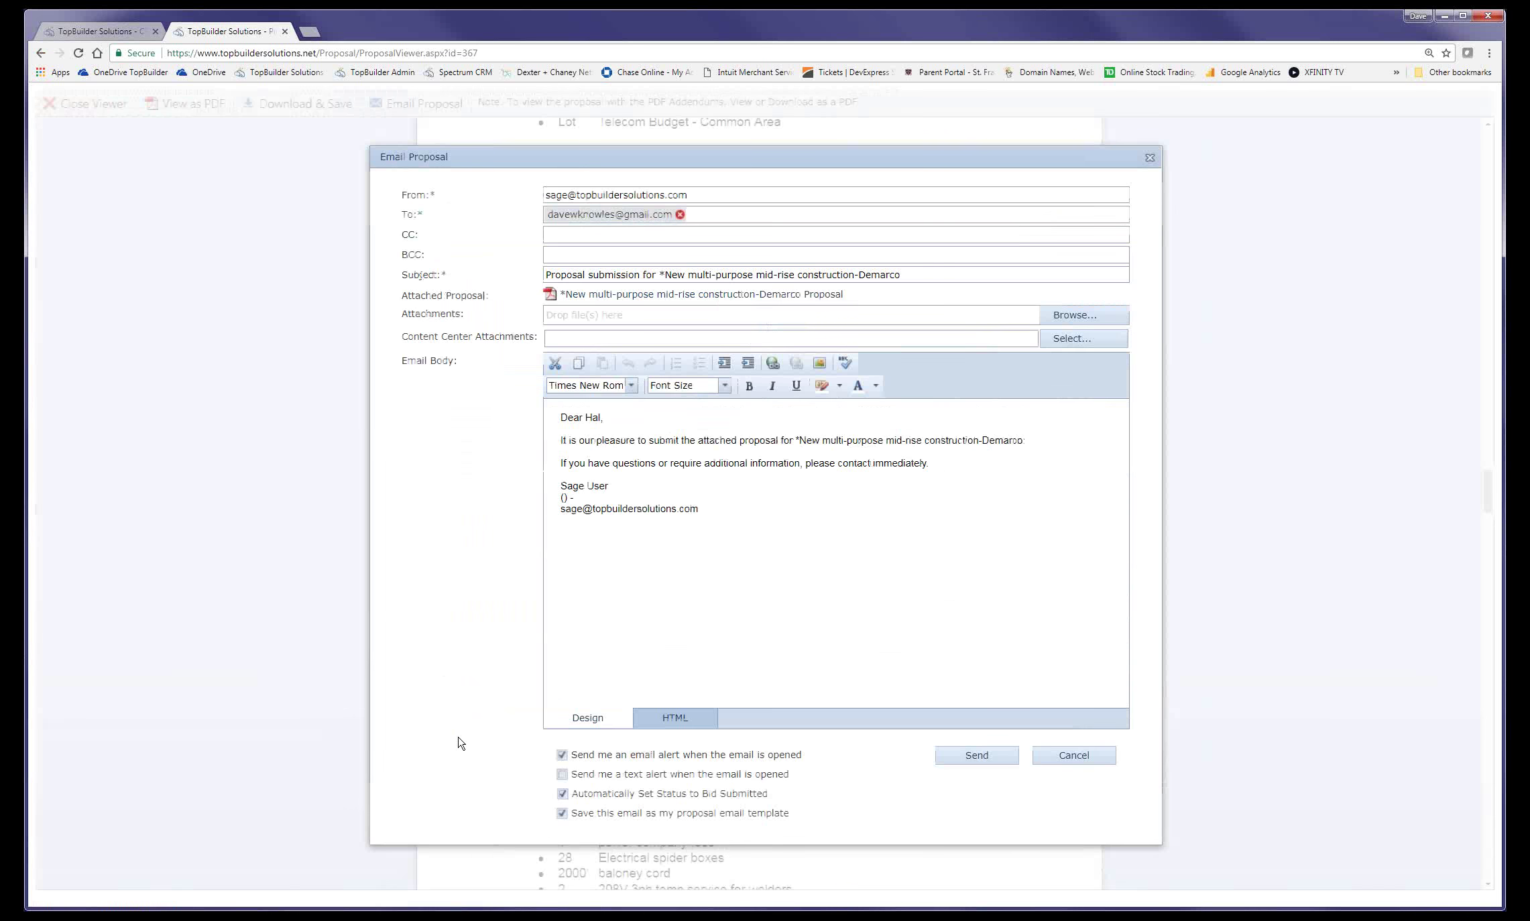
left_click(1038, 764)
- Close the proposal viewer and review the proposal's copy option and the document order in its Word document list
scroll(333, 614, "up", 15)
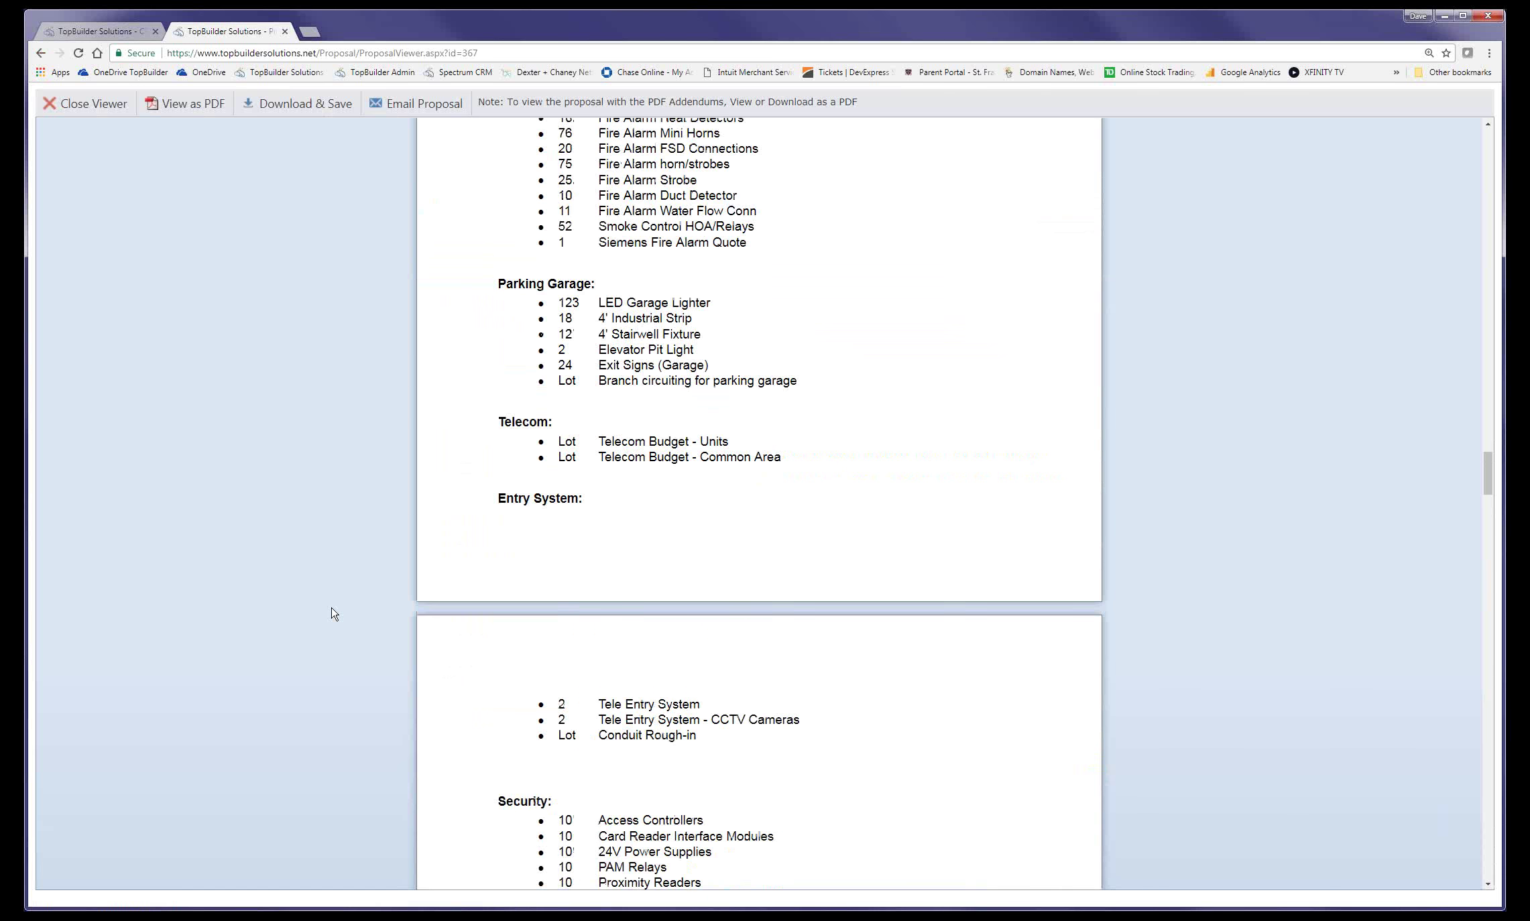
scroll(333, 613, "up", 8)
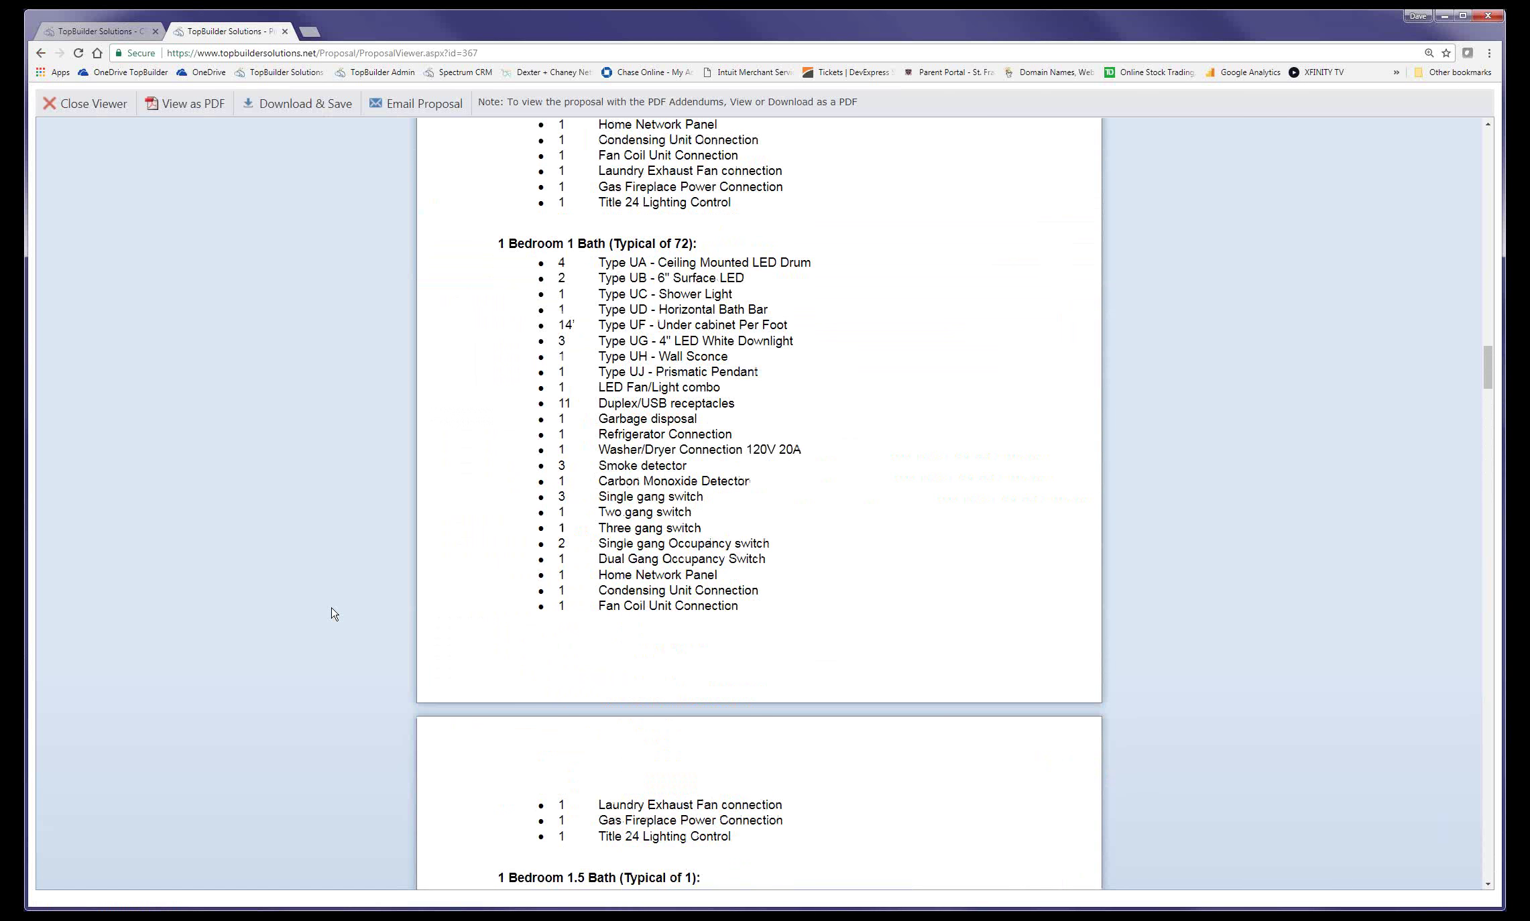
left_click(93, 103)
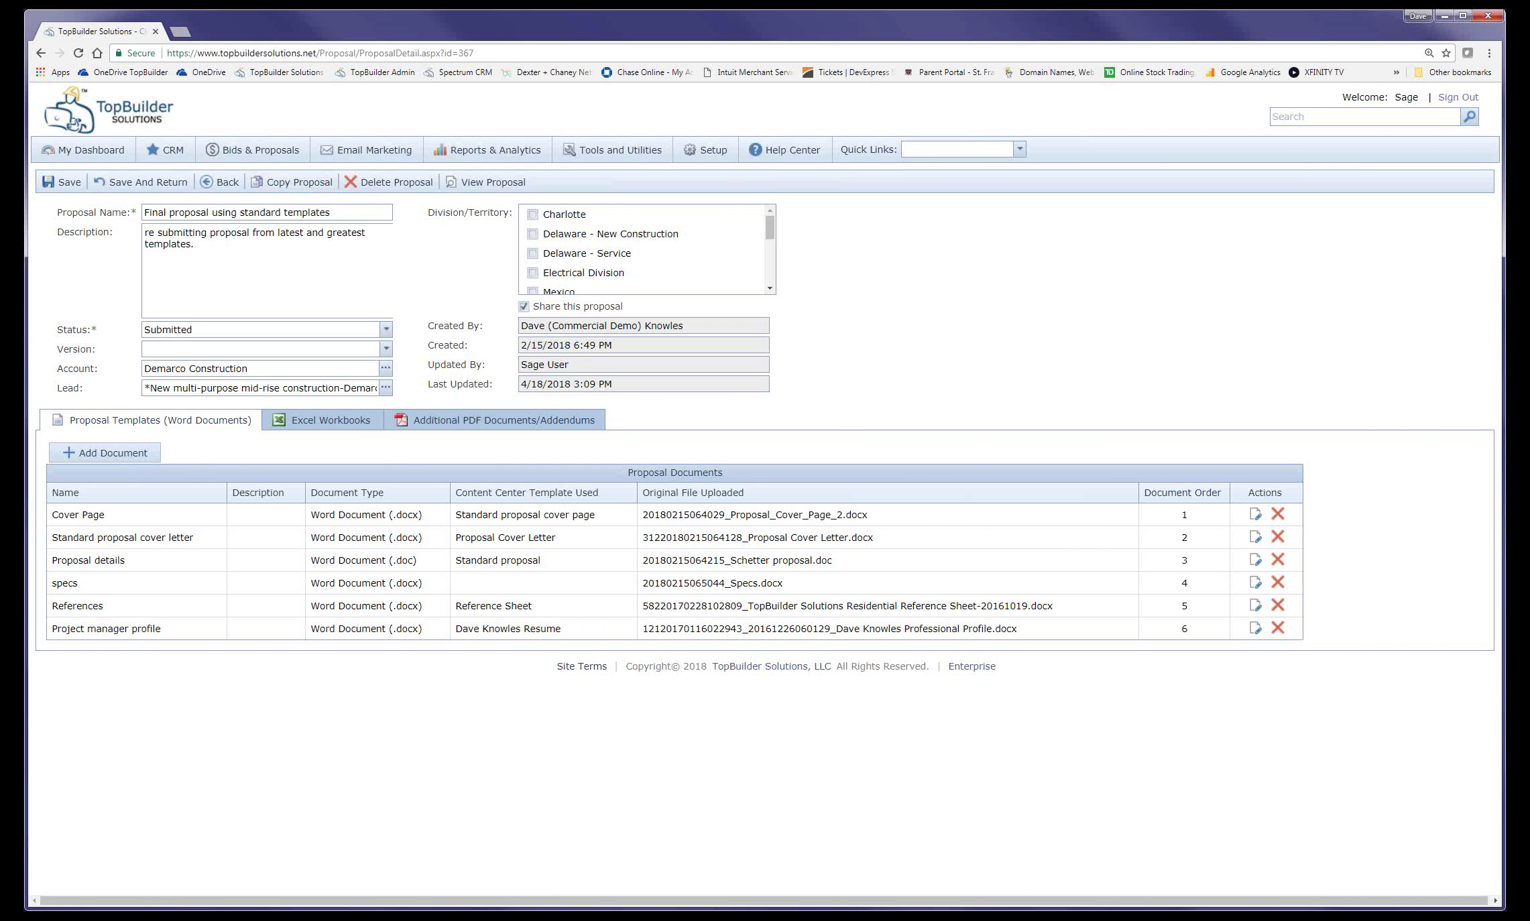
mouse_move(372, 204)
left_mouse_down()
mouse_move(359, 161)
mouse_move(238, 196)
mouse_move(339, 219)
mouse_move(372, 199)
left_mouse_up()
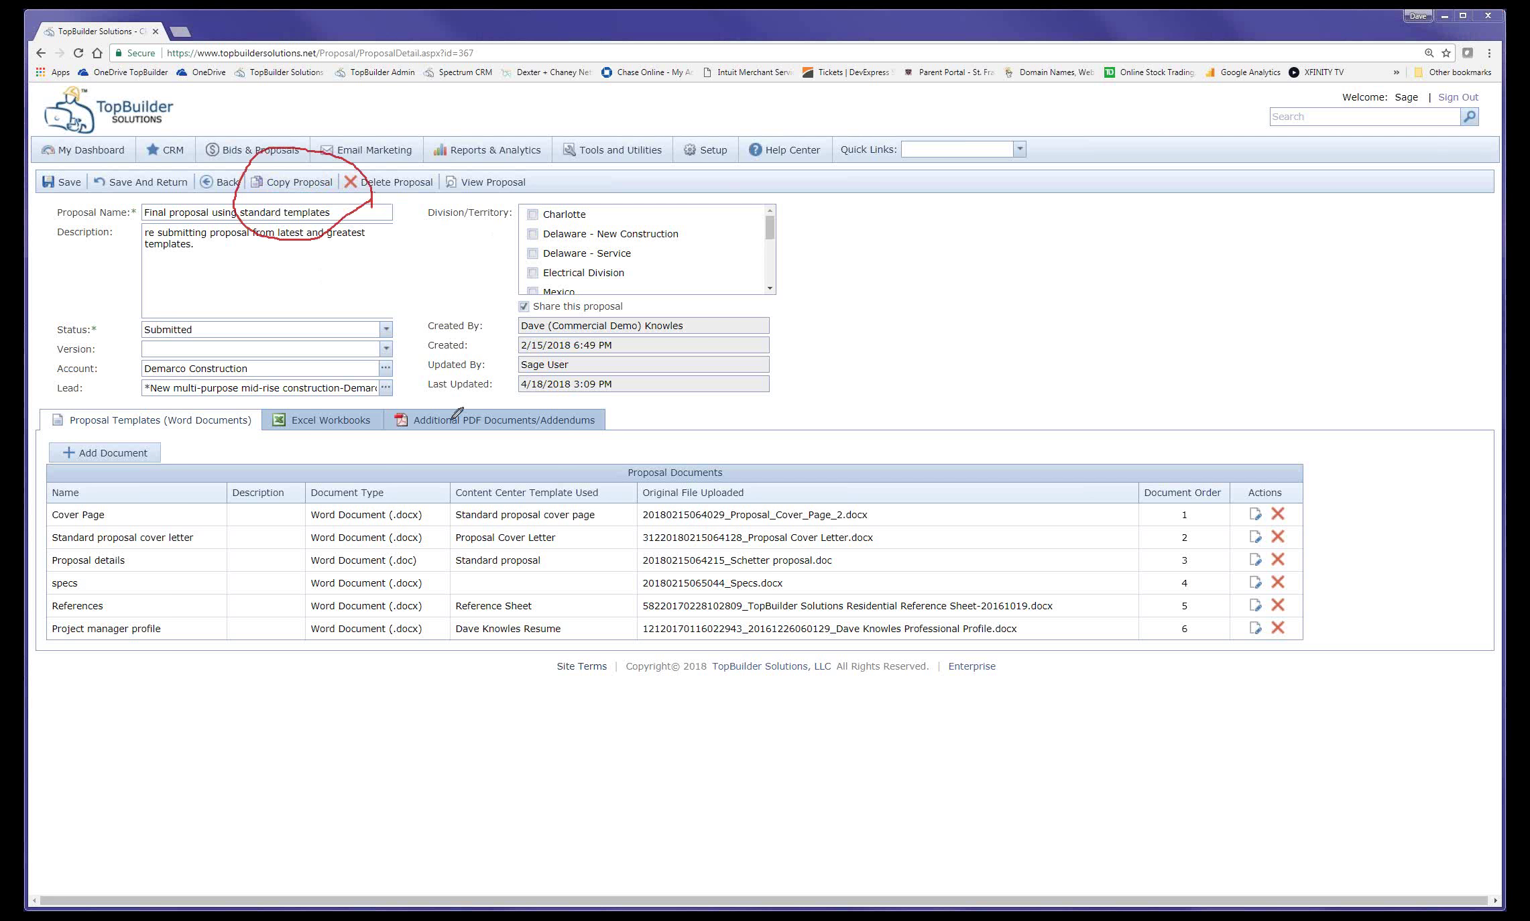
mouse_move(1134, 493)
left_mouse_down()
mouse_move(1214, 486)
mouse_move(1317, 607)
mouse_move(1175, 656)
mouse_move(1133, 580)
mouse_move(1145, 488)
left_mouse_up()
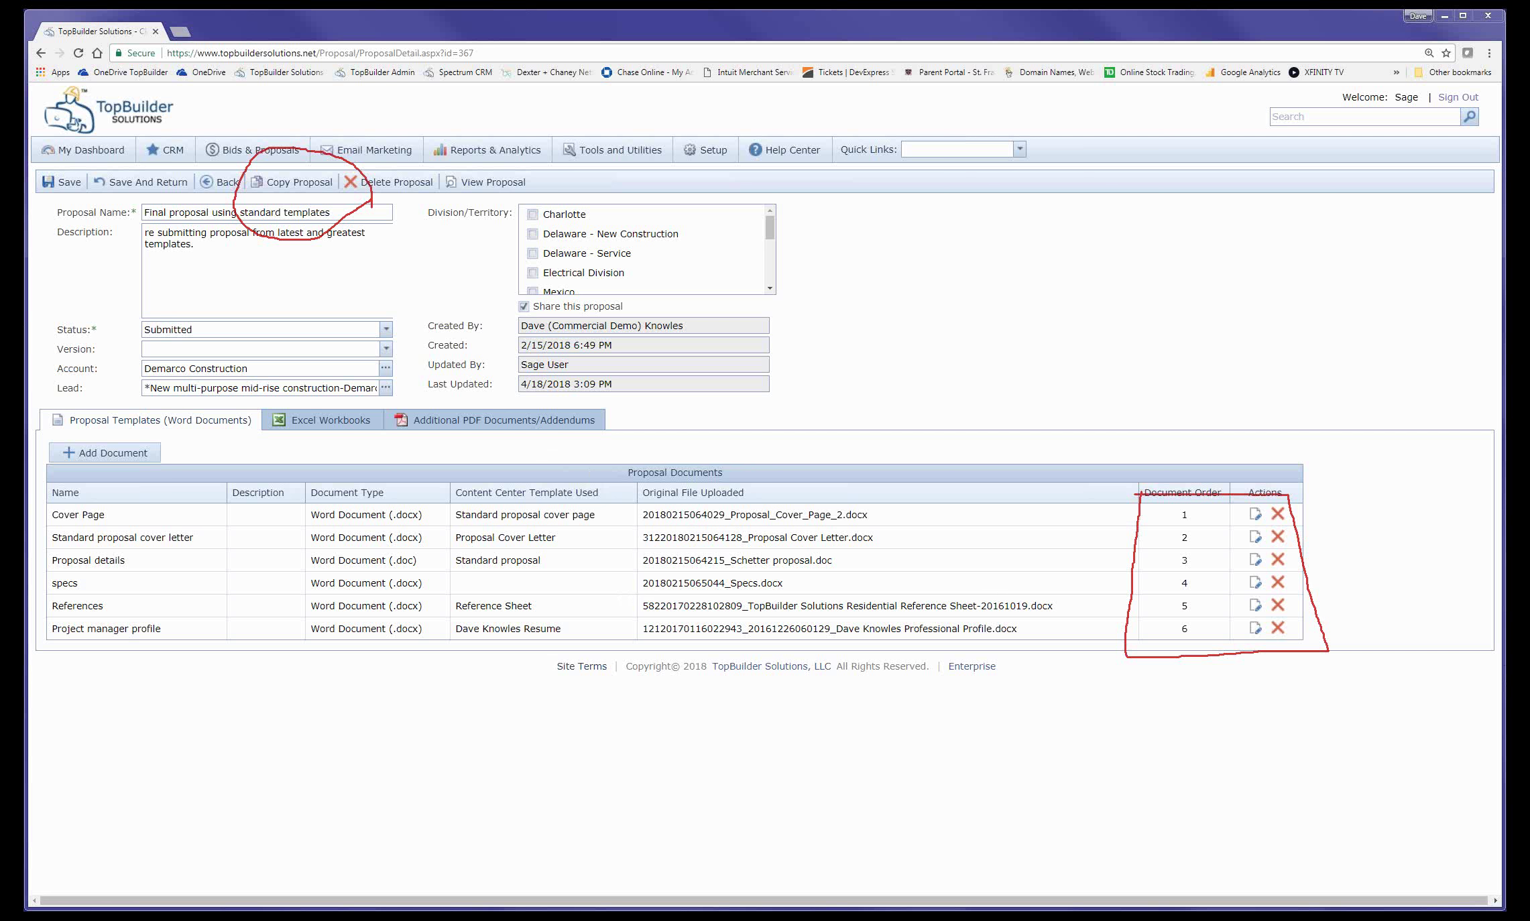
key("Escape")
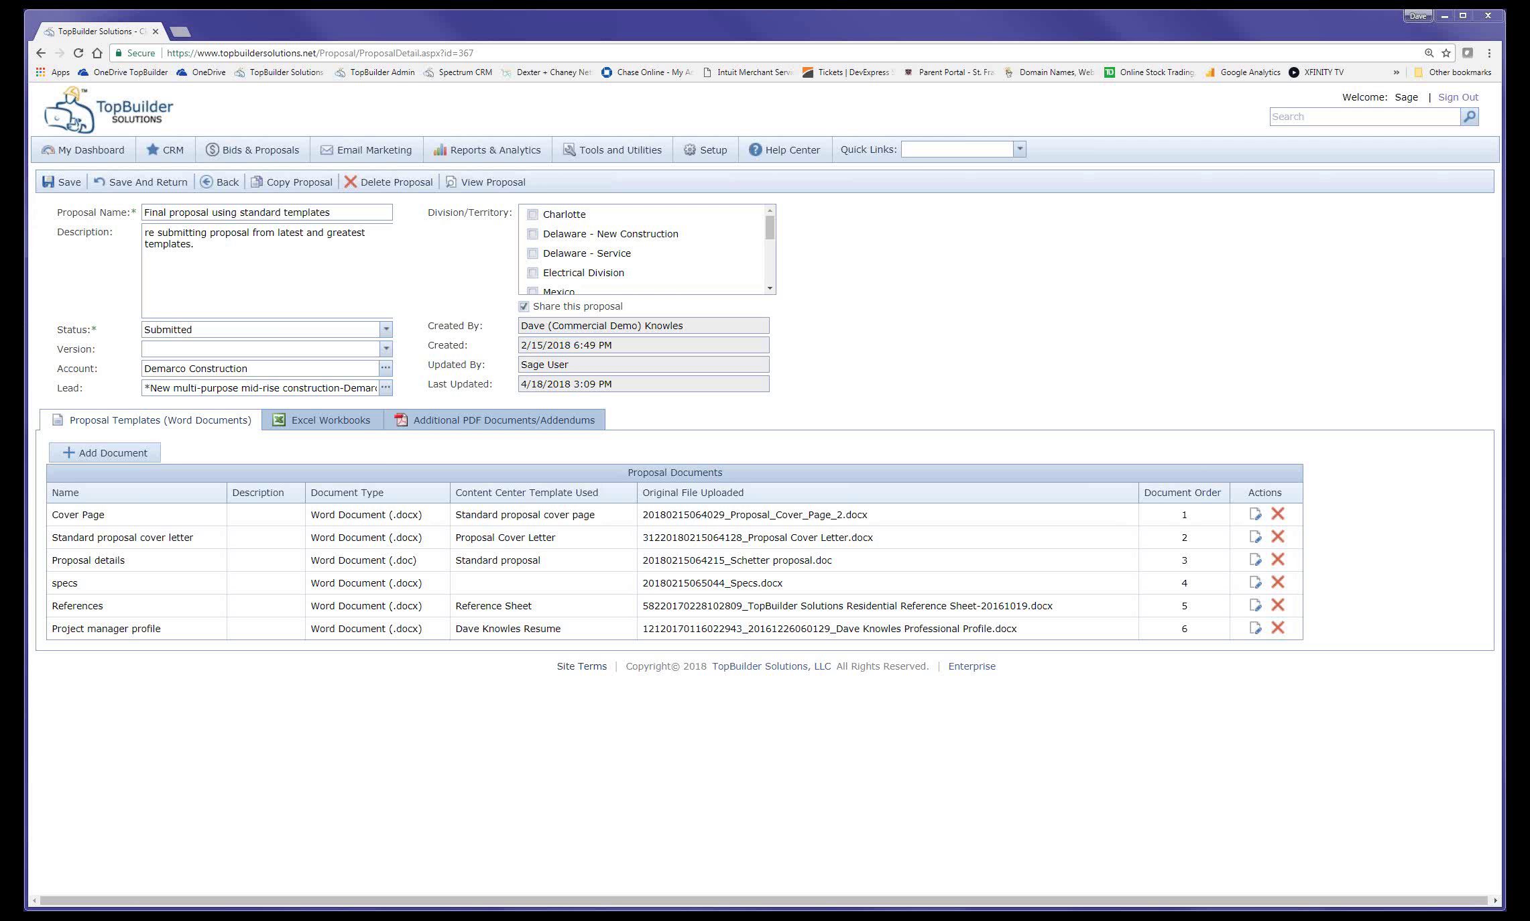
- Open the list of all proposals and filter it by the account Exxon Chemical
mouse_move(164, 150)
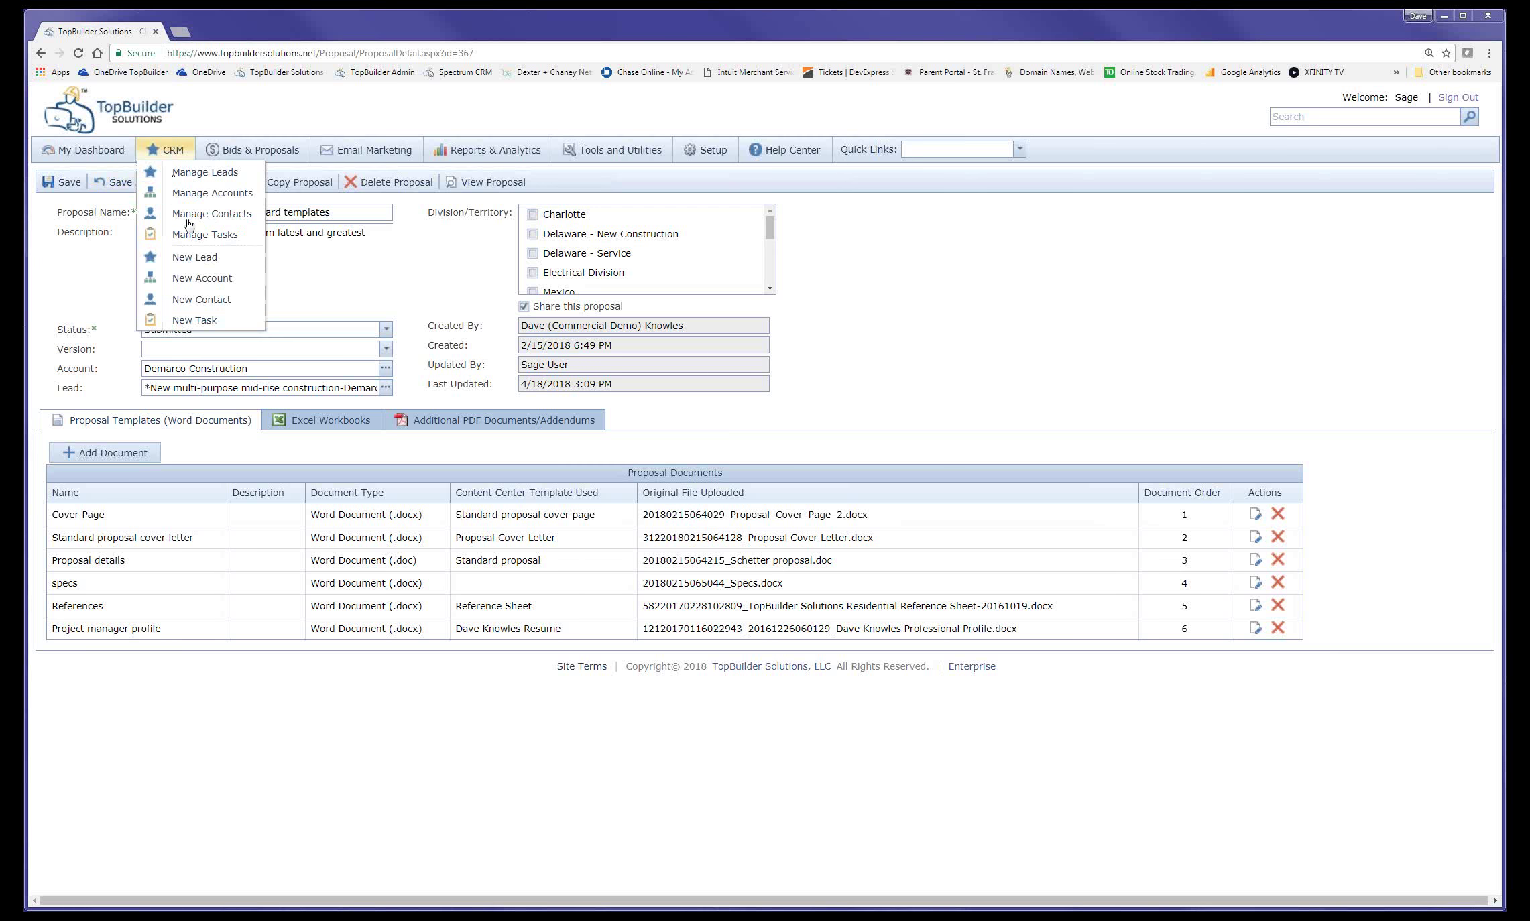
mouse_move(226, 153)
left_click(229, 196)
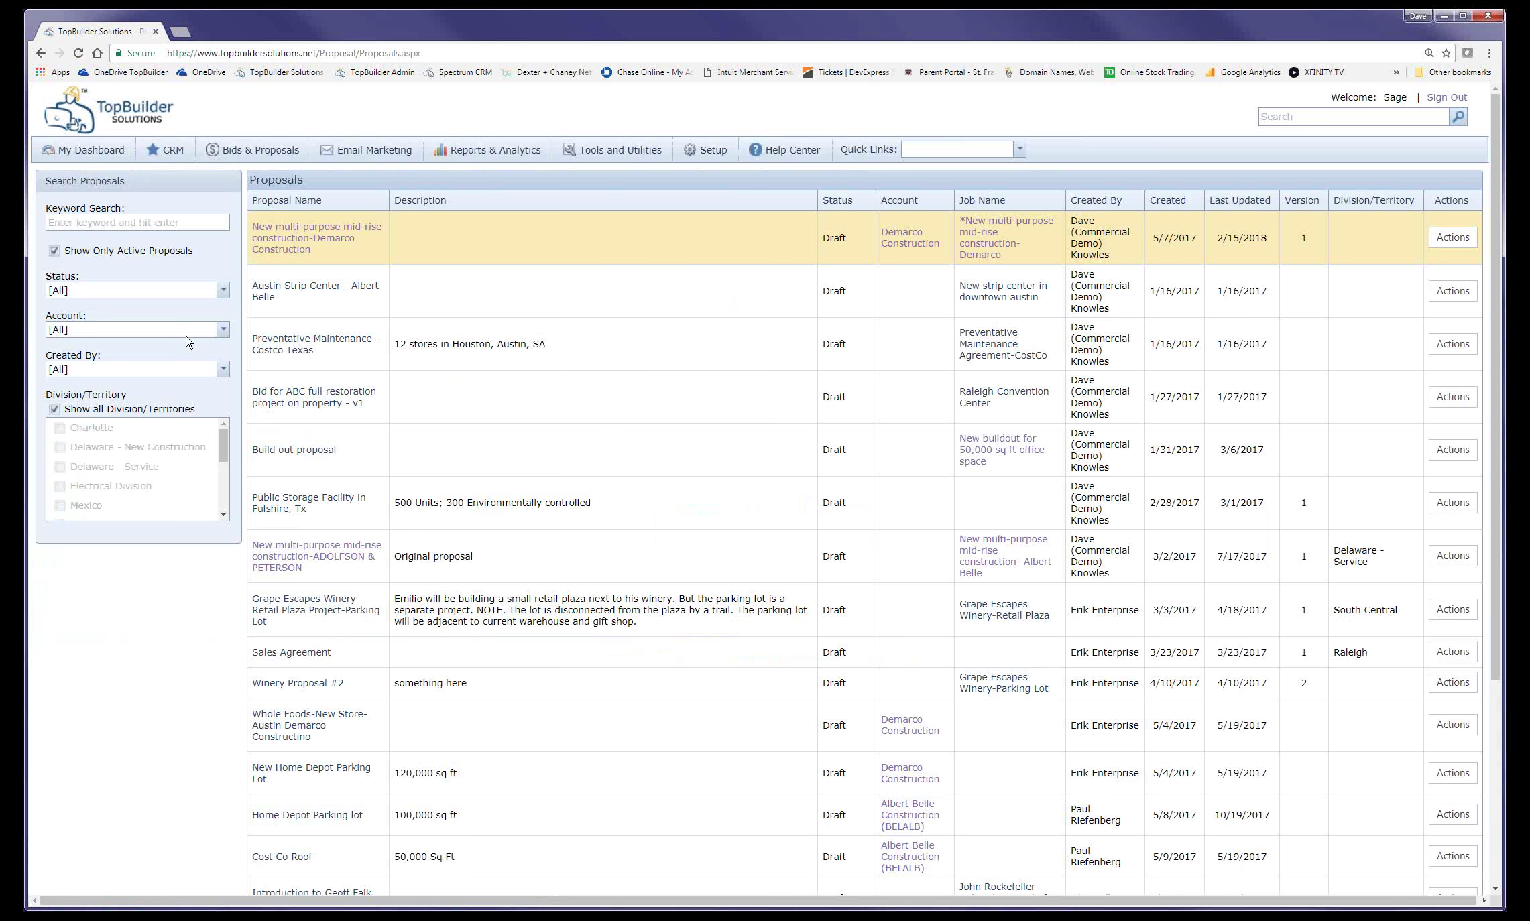
left_click(222, 329)
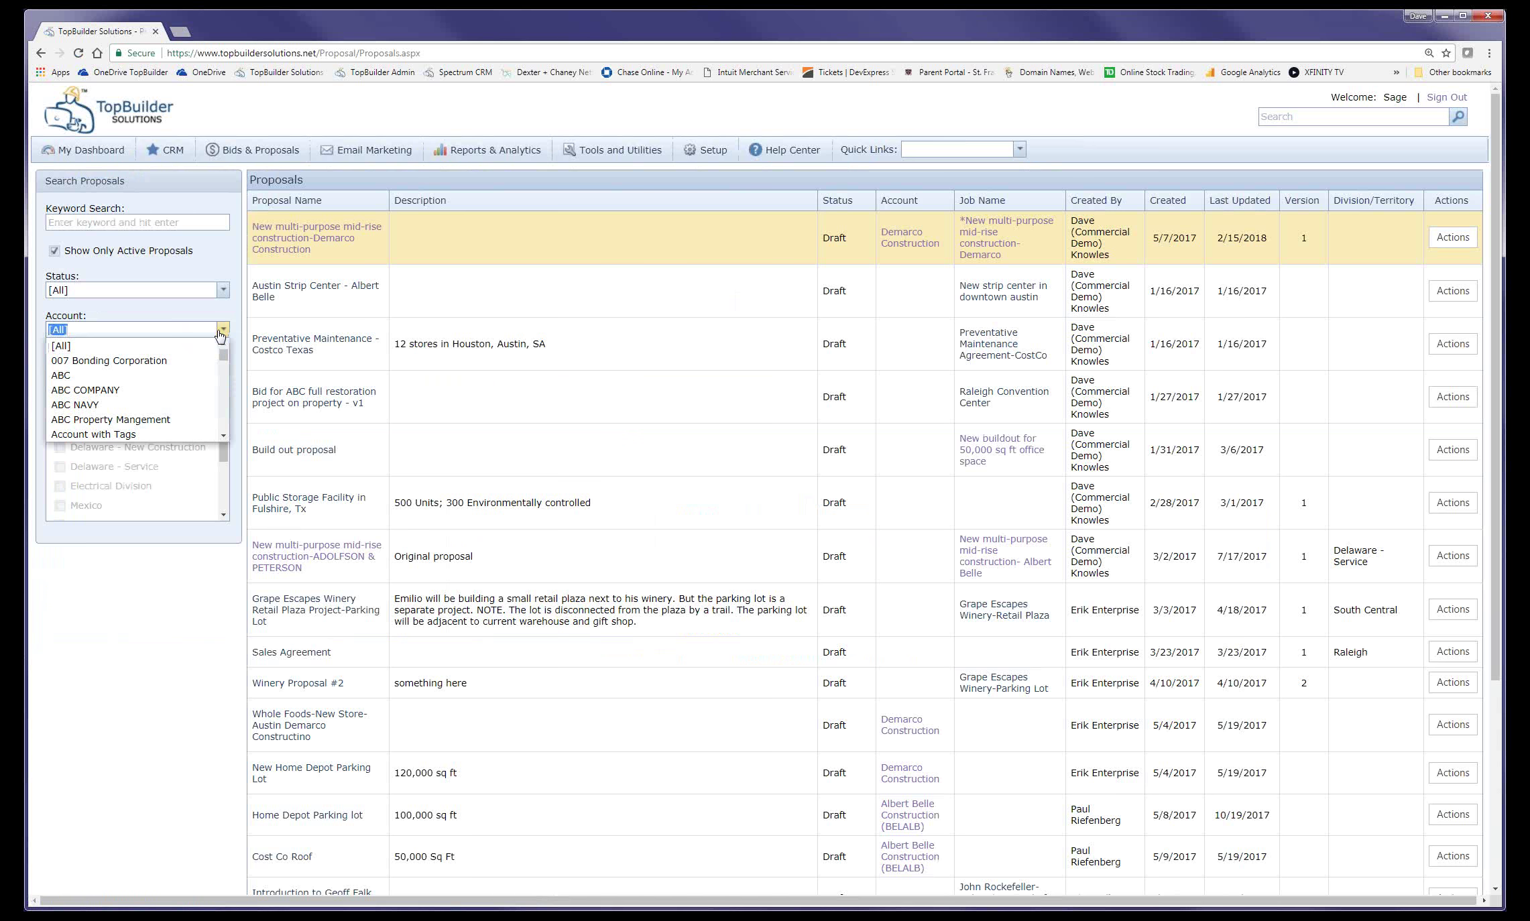
type("exx")
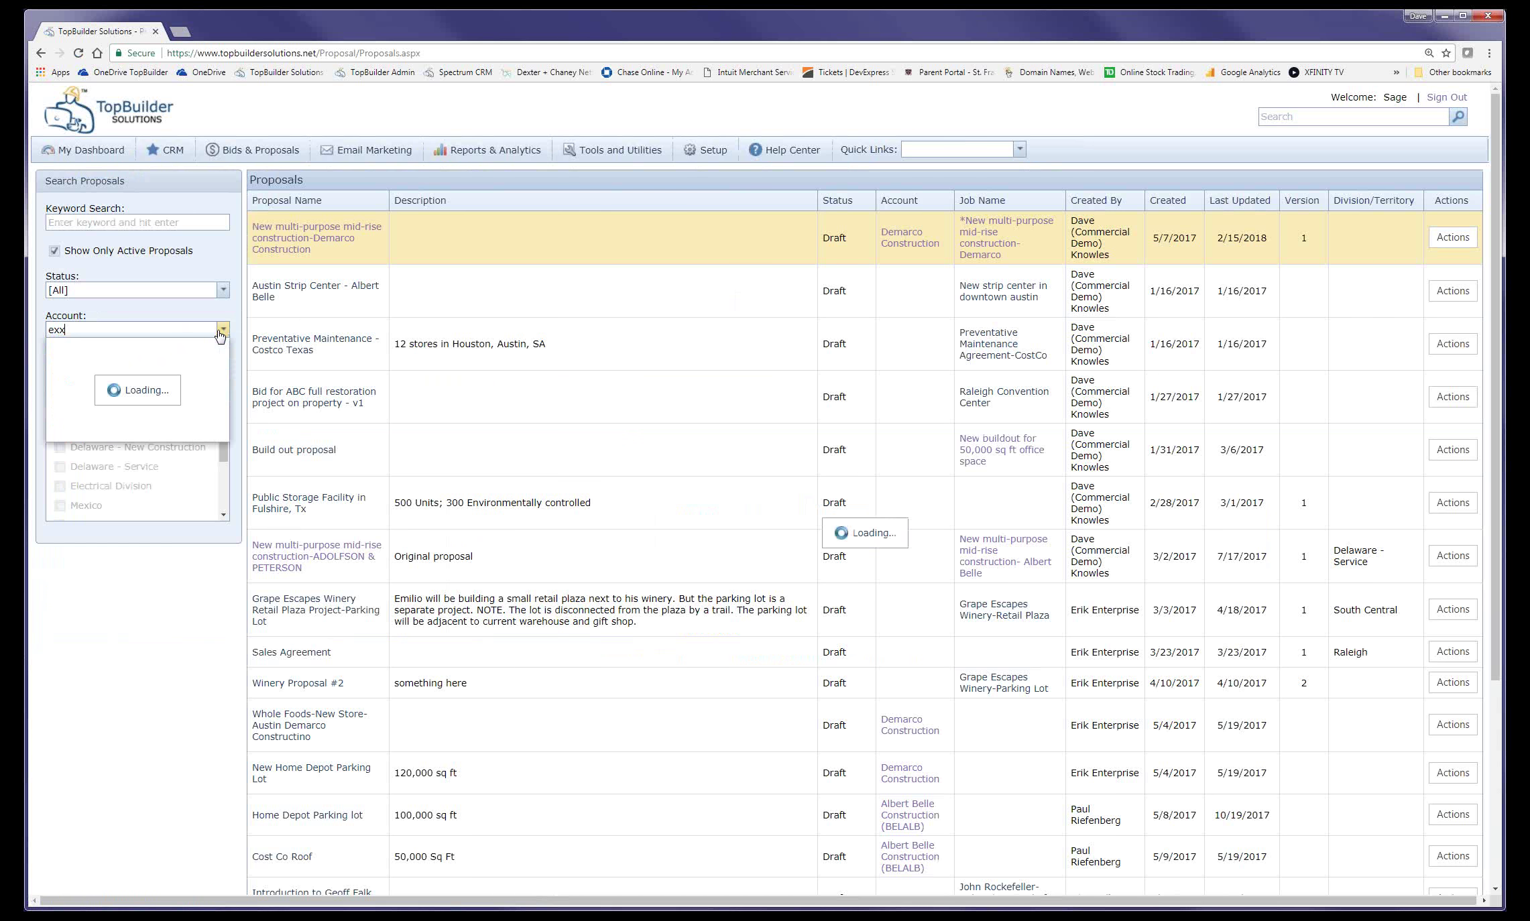
left_click(174, 349)
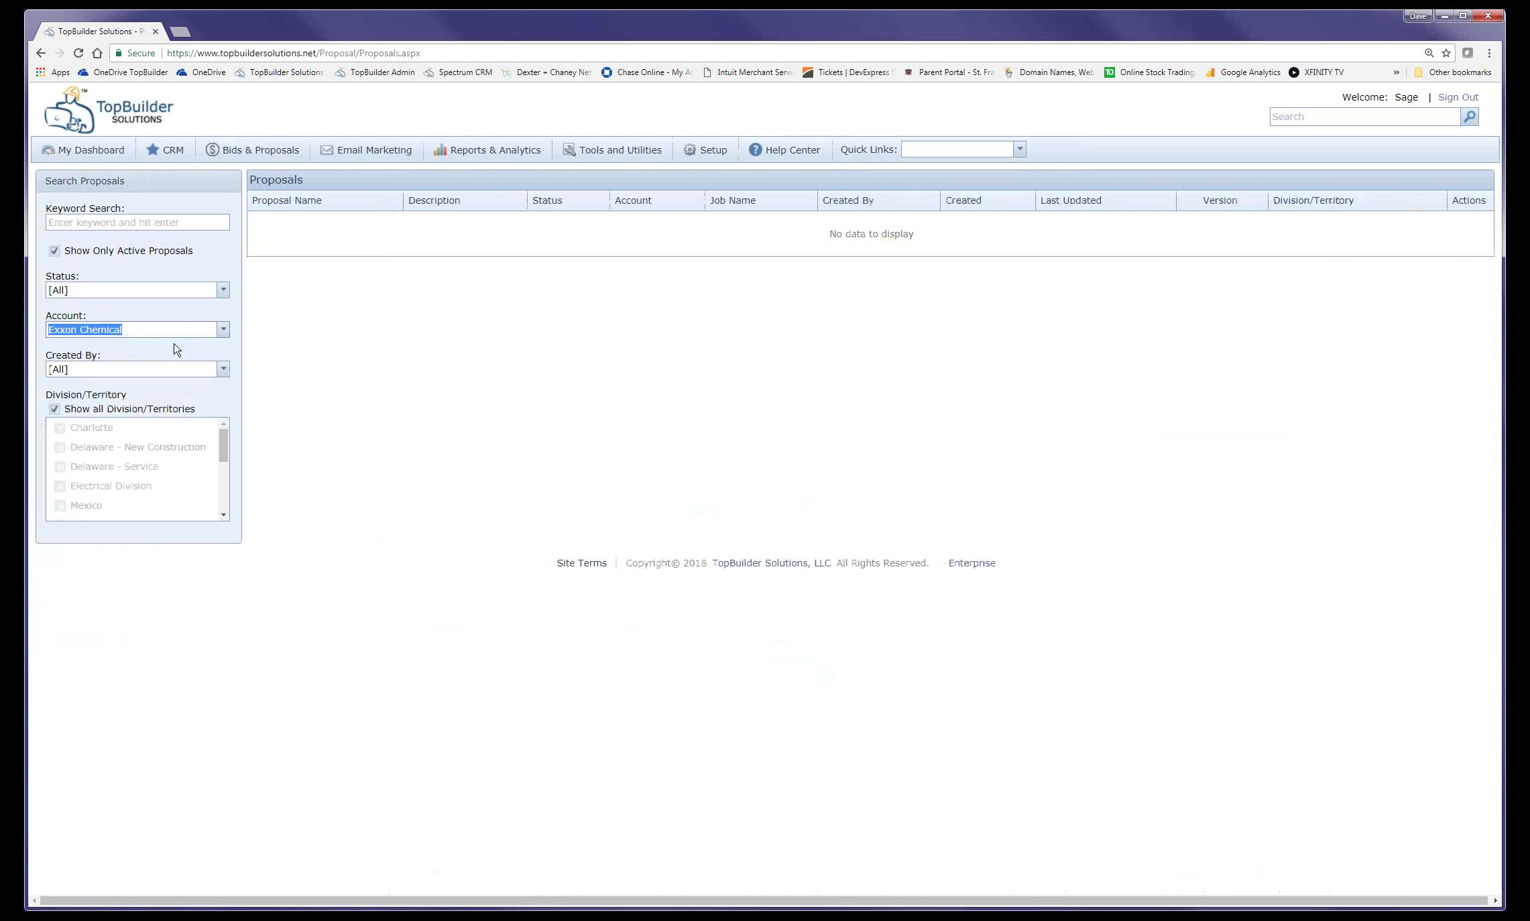
- Change the proposals list's account filter to Albert Belle Construction (BELALB)
left_click(223, 329)
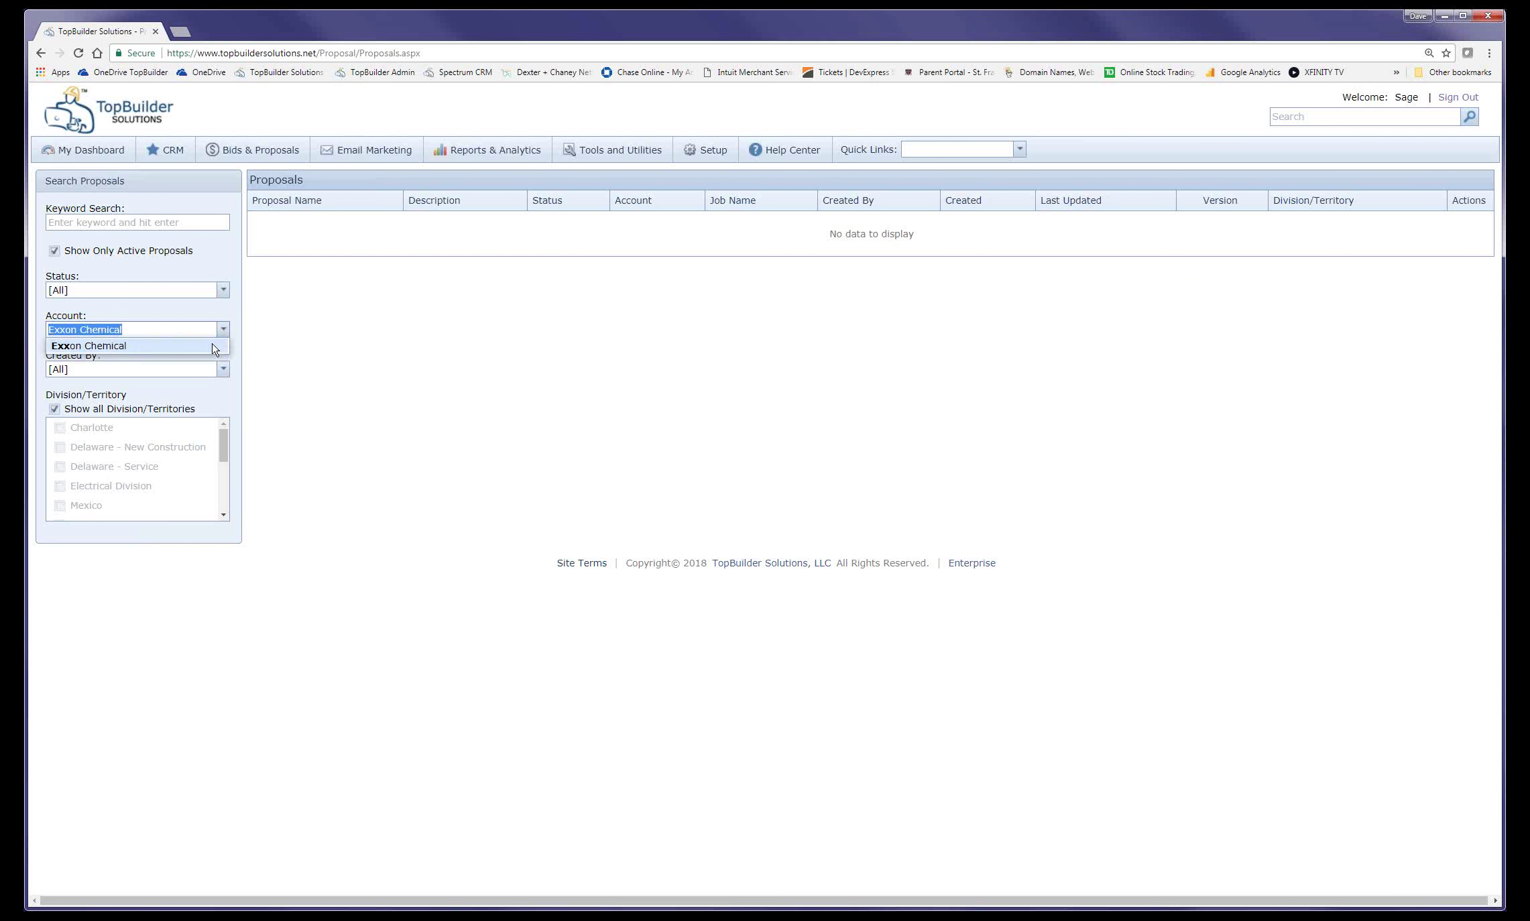
left_click(214, 348)
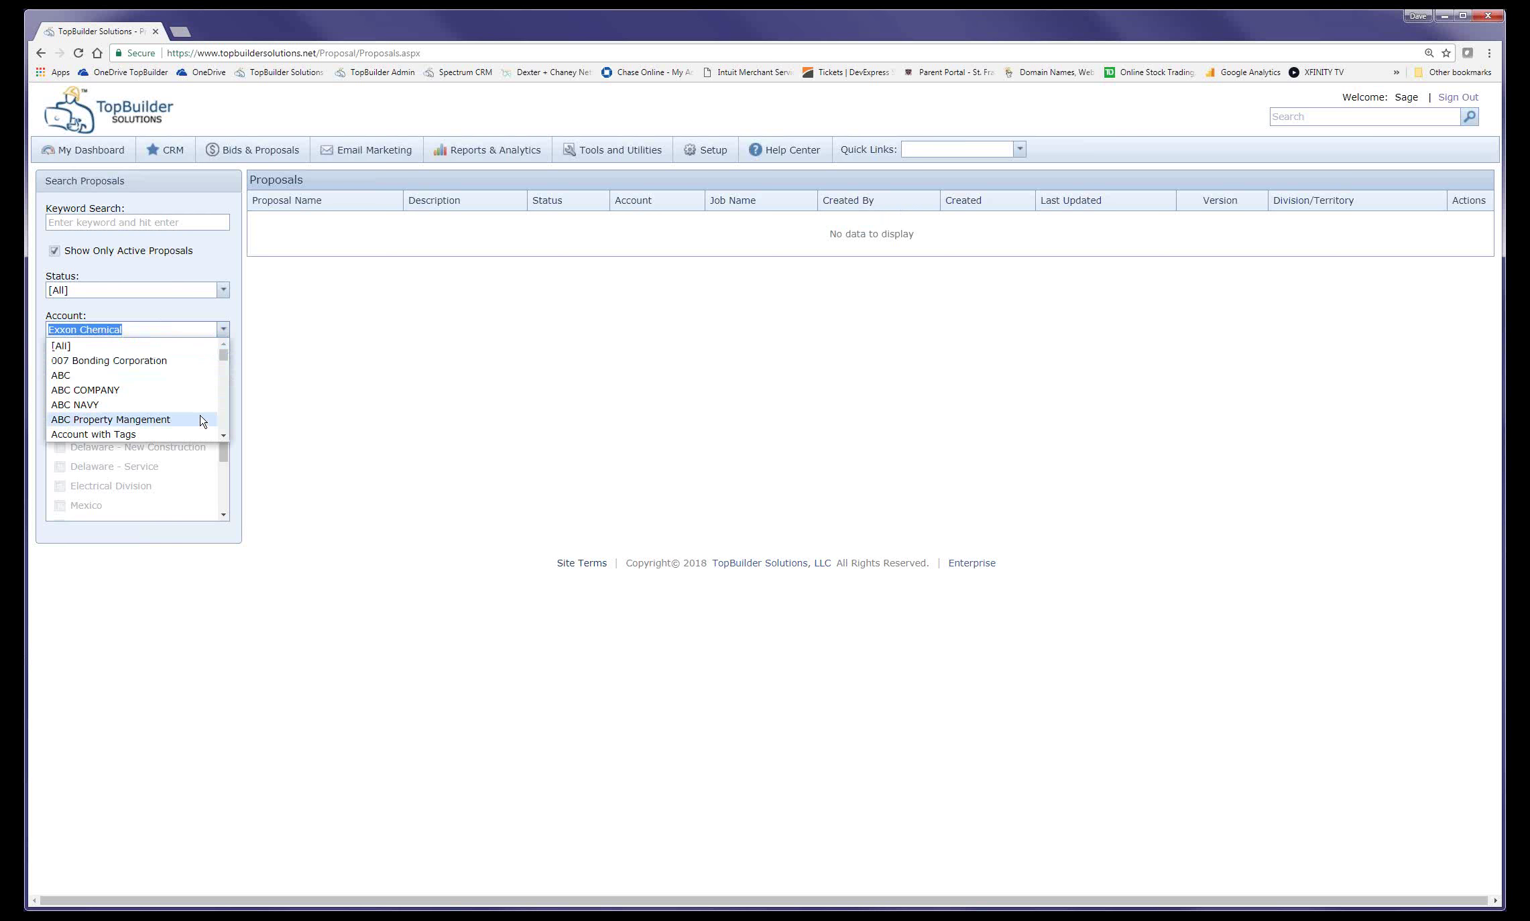
left_click(222, 435)
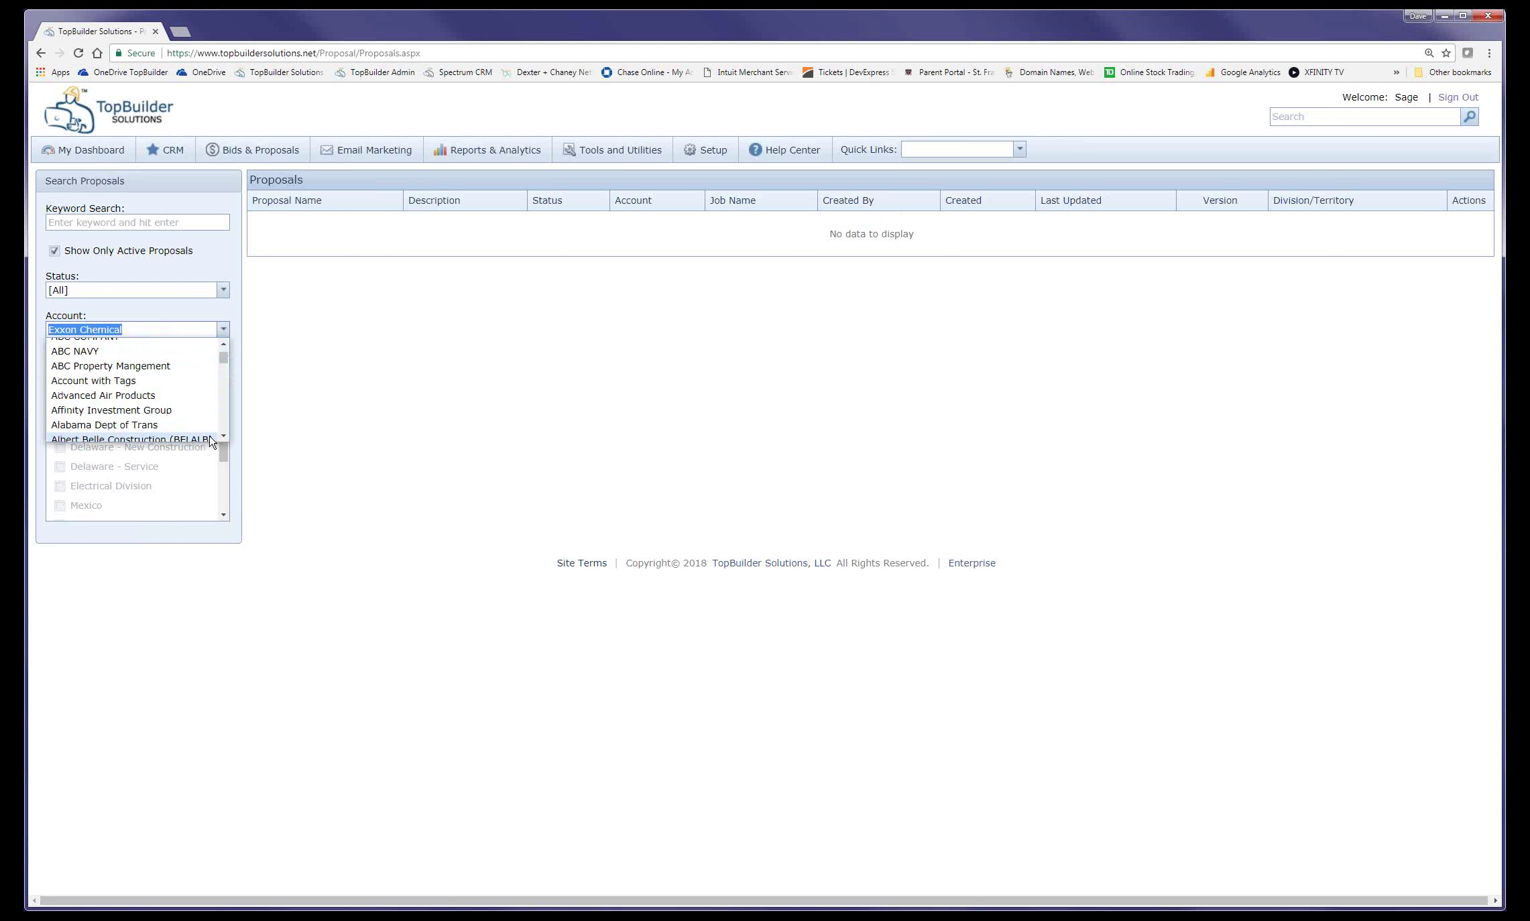
left_click(216, 440)
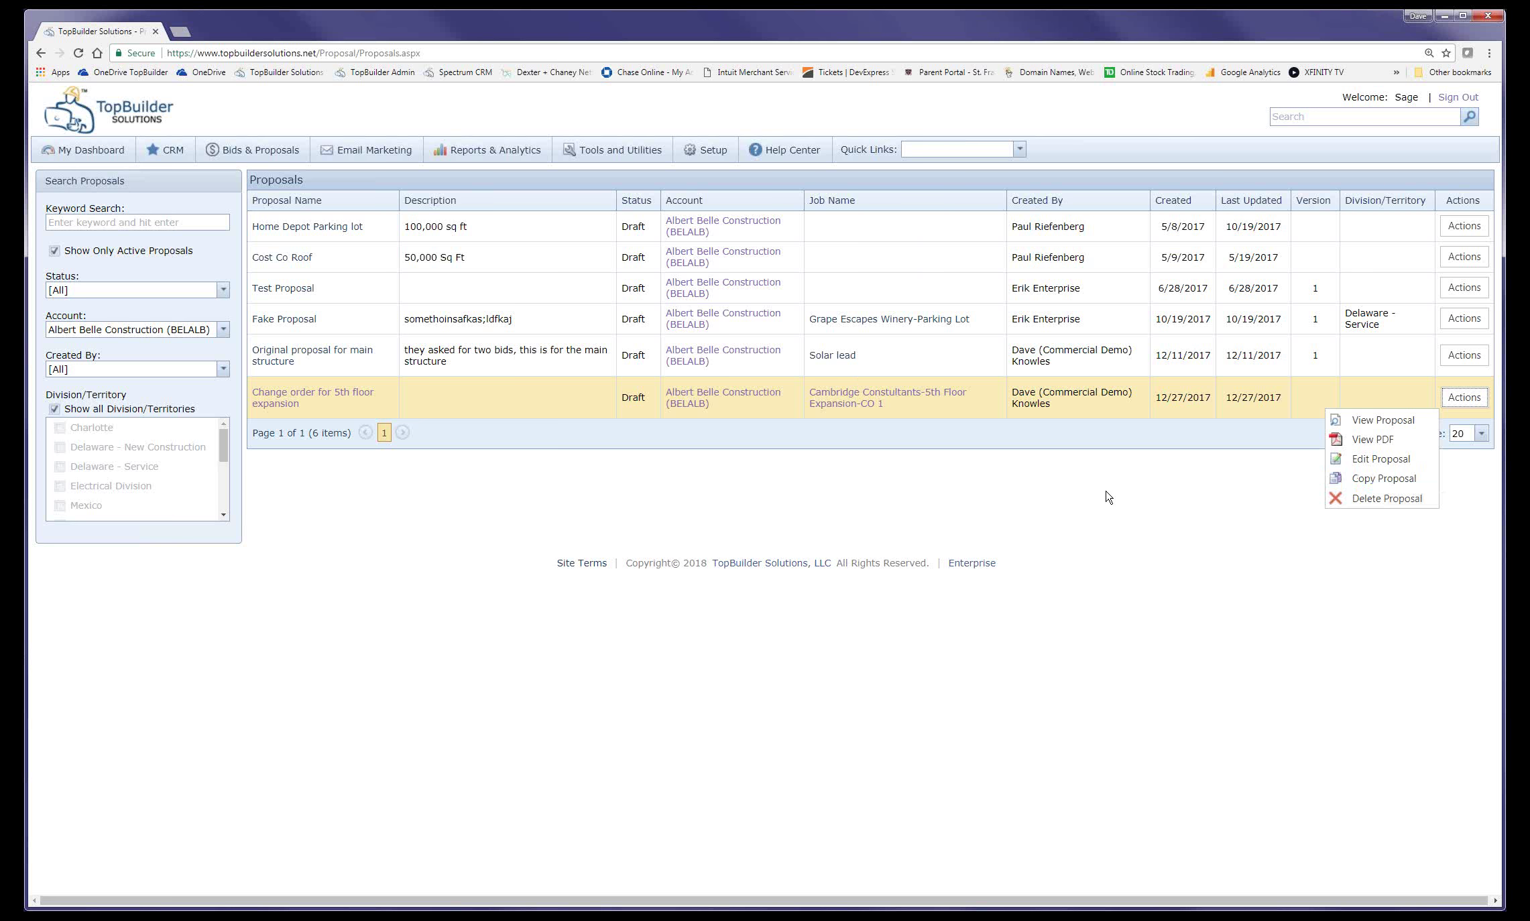
- Dismiss the proposal's action list and open the custom Bid Performance Report grouped by estimator
left_click(1107, 498)
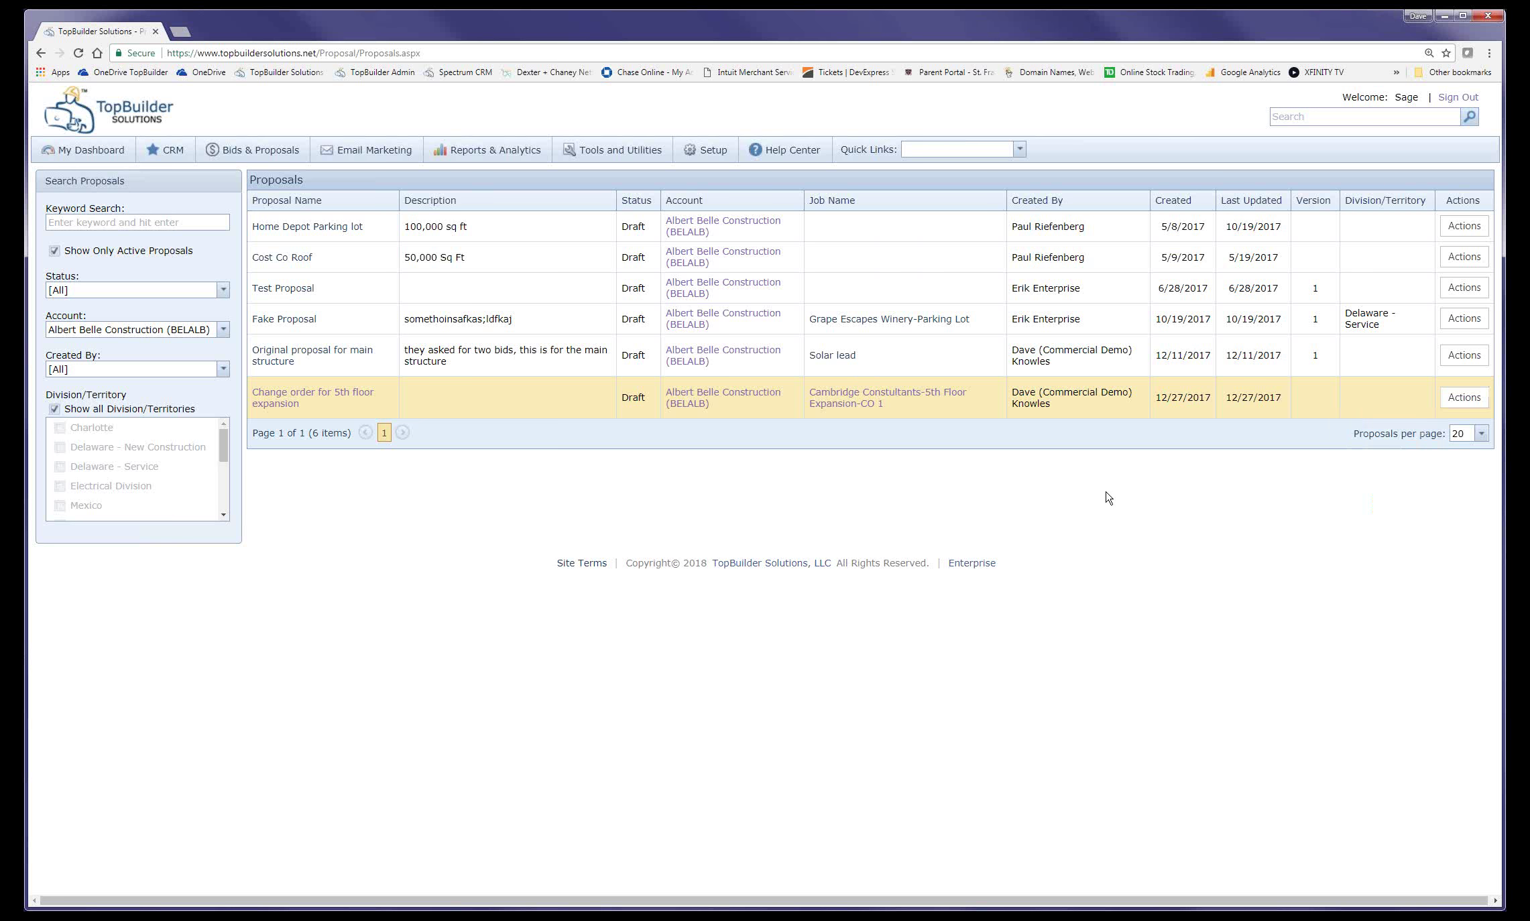
left_click(451, 317)
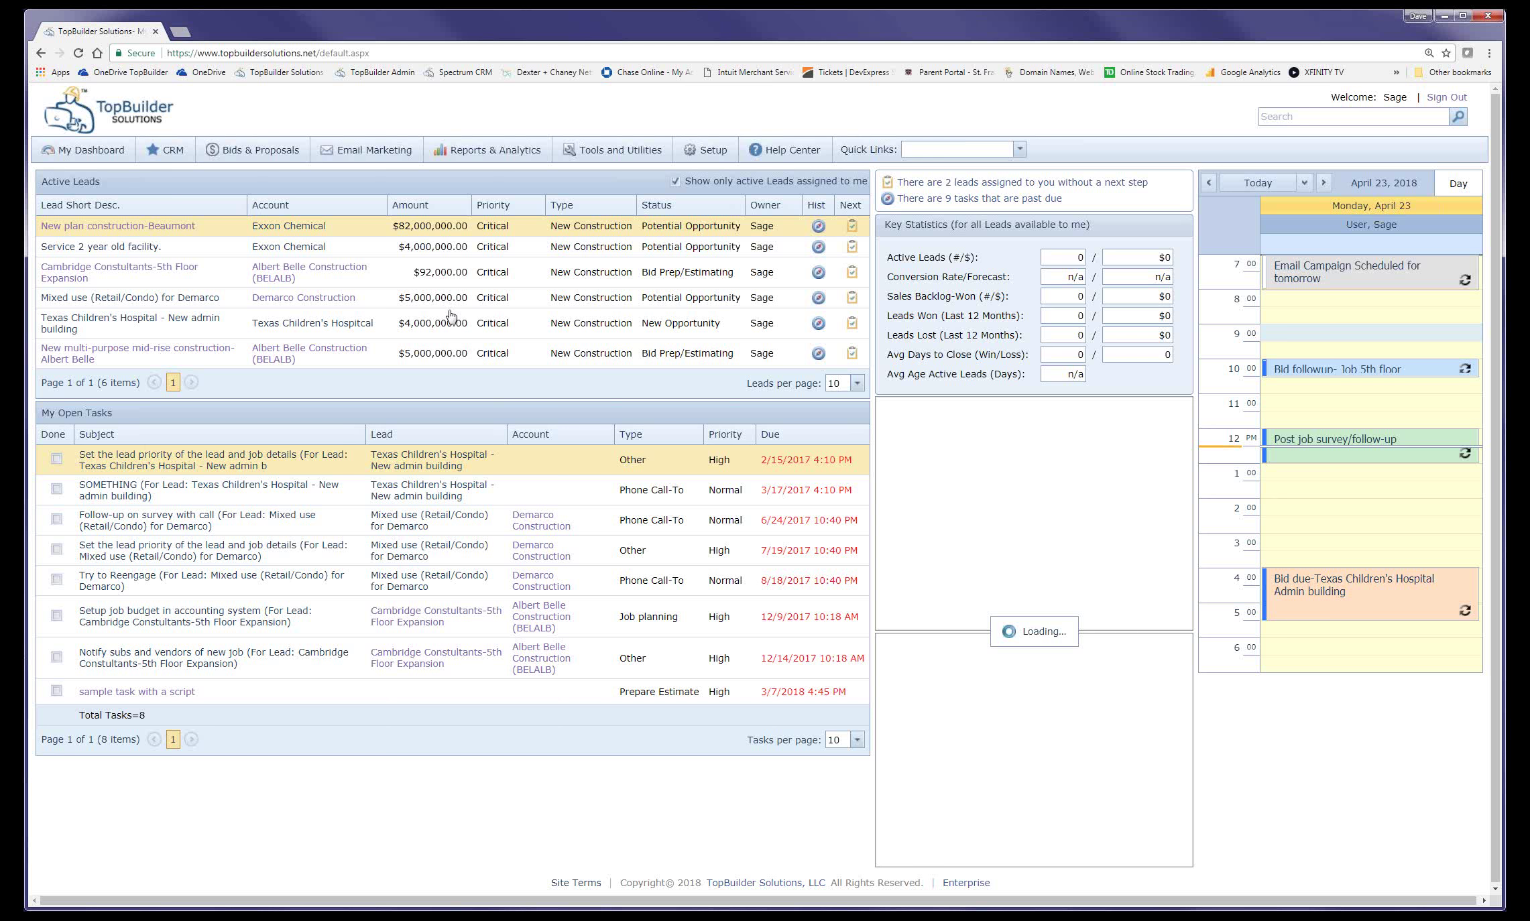
left_click(497, 148)
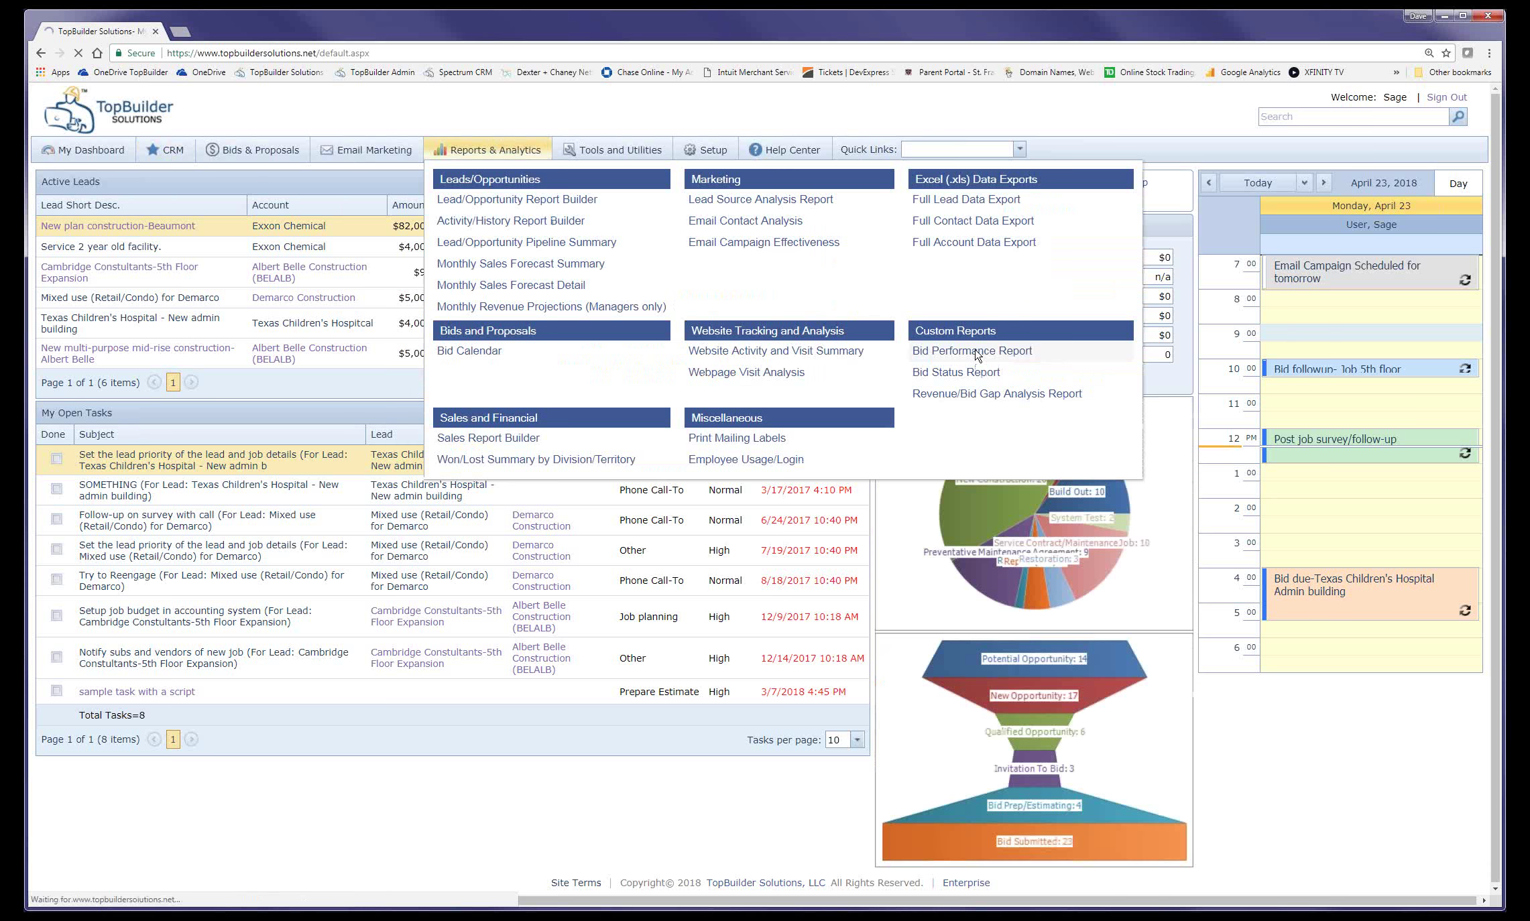
left_click(976, 353)
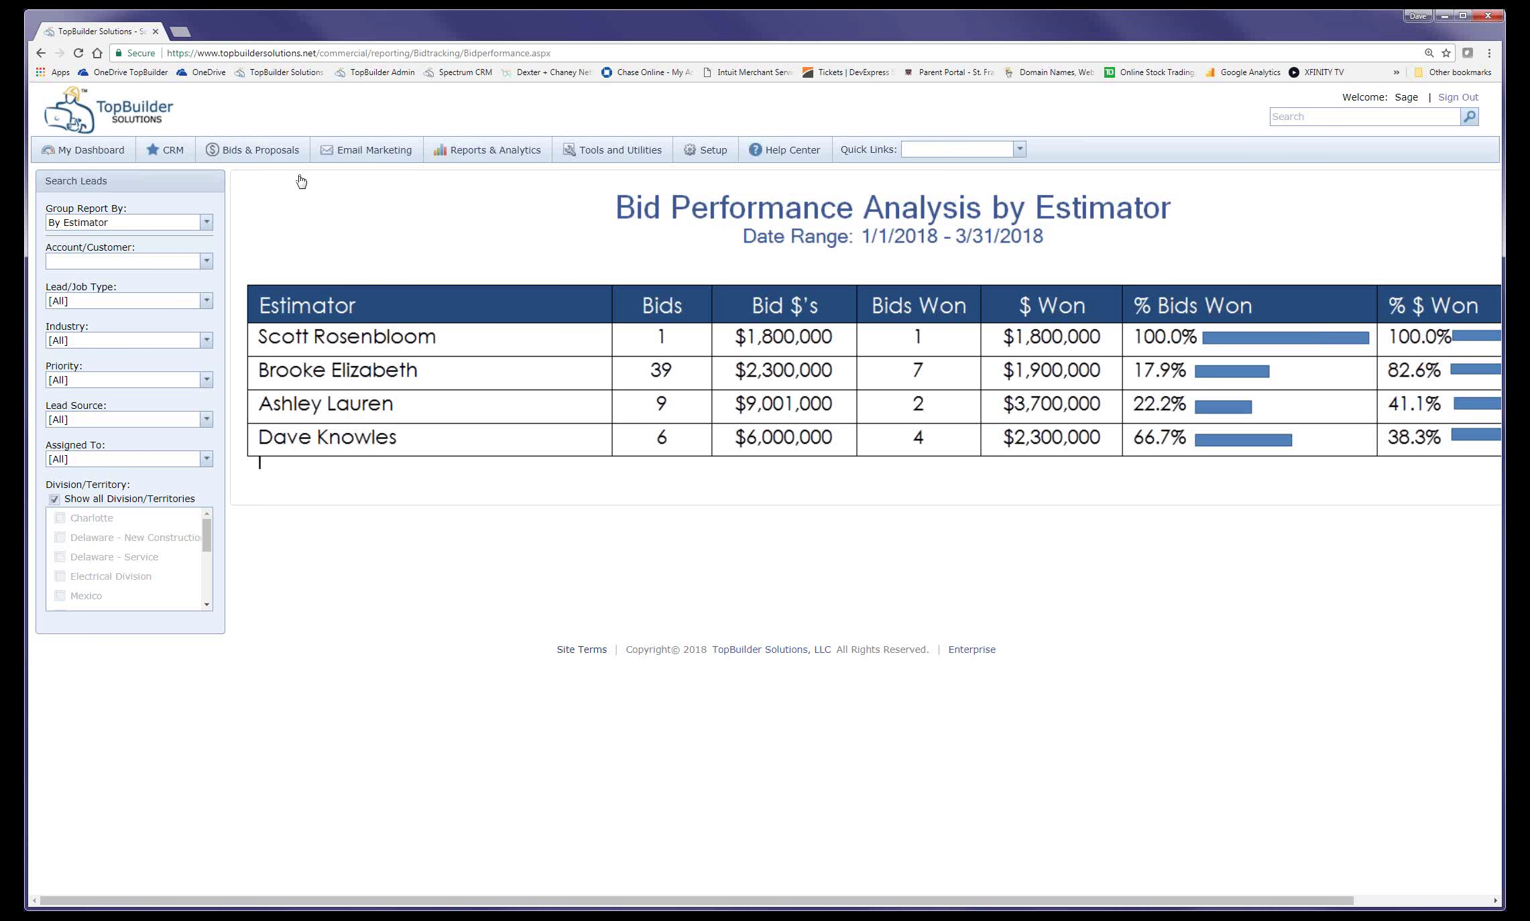
- Open the New multi-purpose mid-rise construction-Demarco lead and show its bid and proposal info
left_click(265, 151)
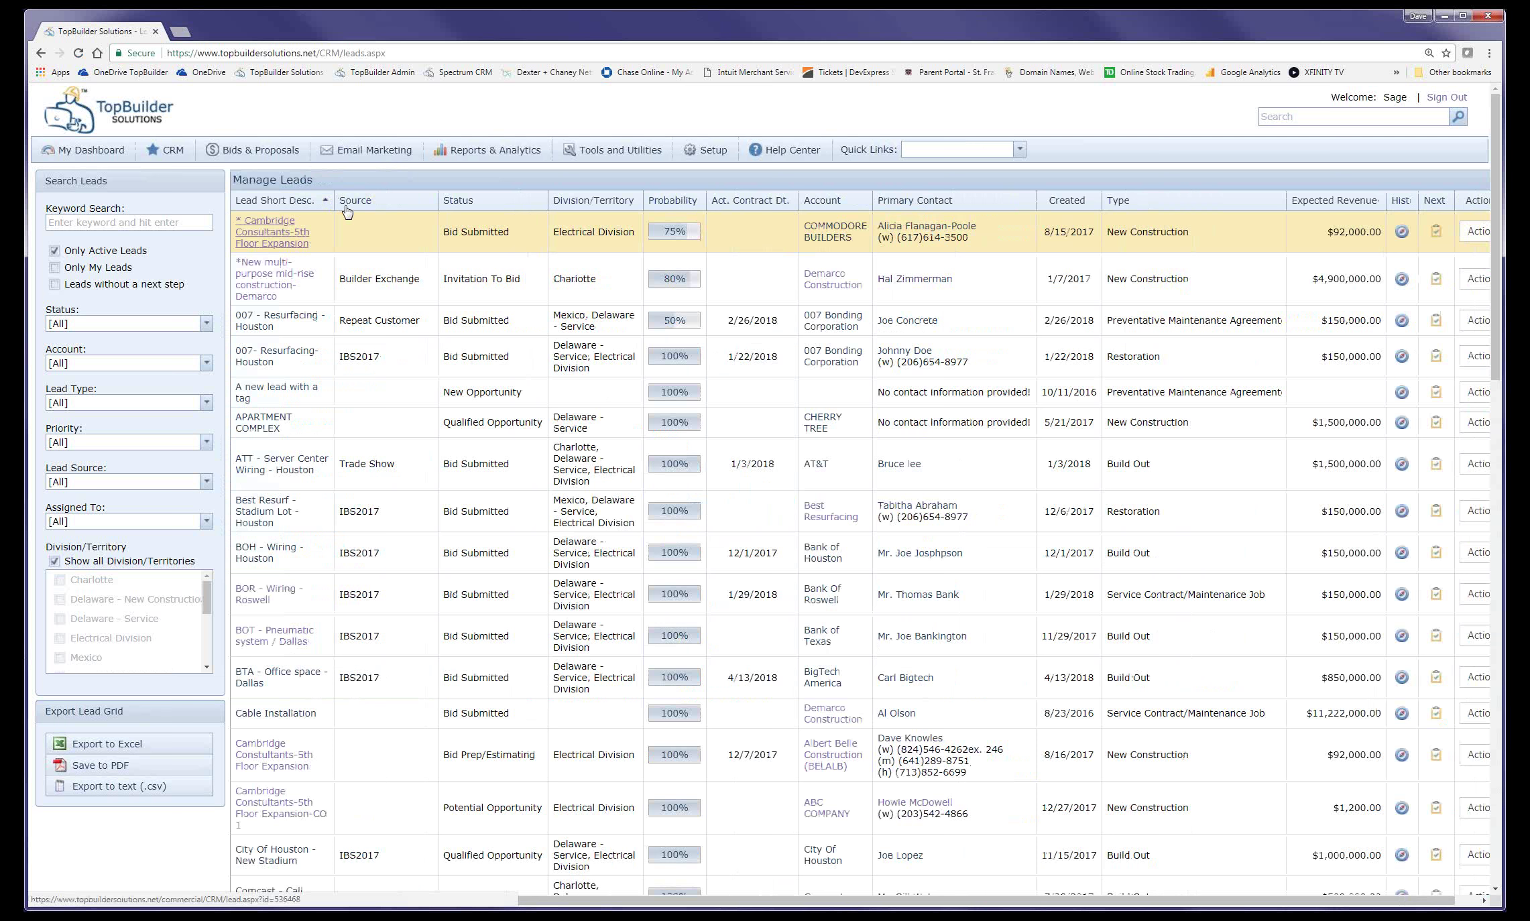
left_click(269, 284)
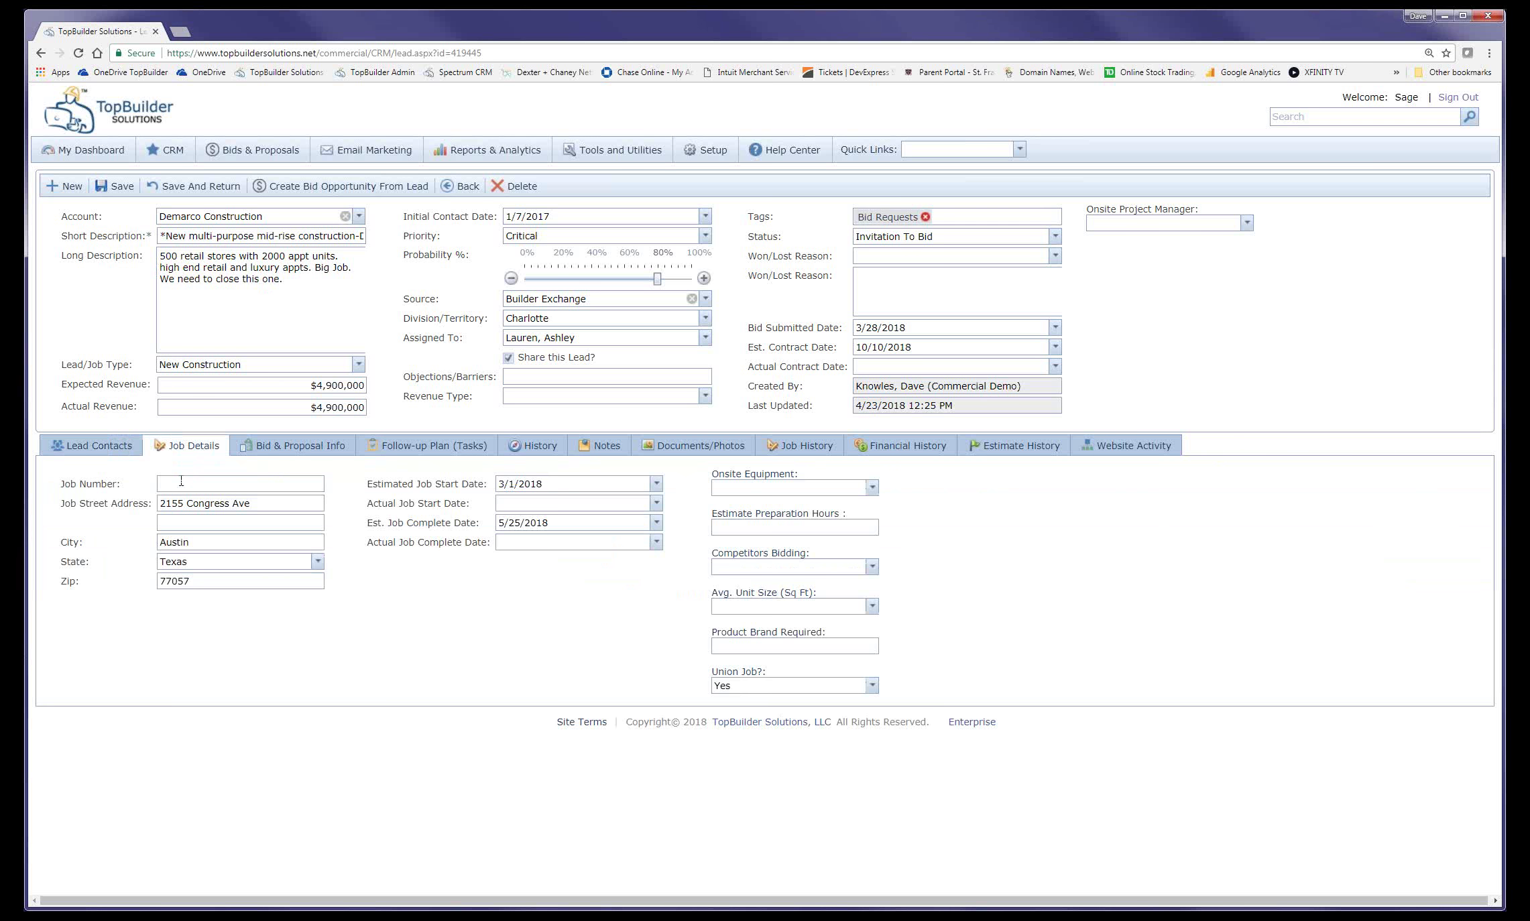
left_click(272, 449)
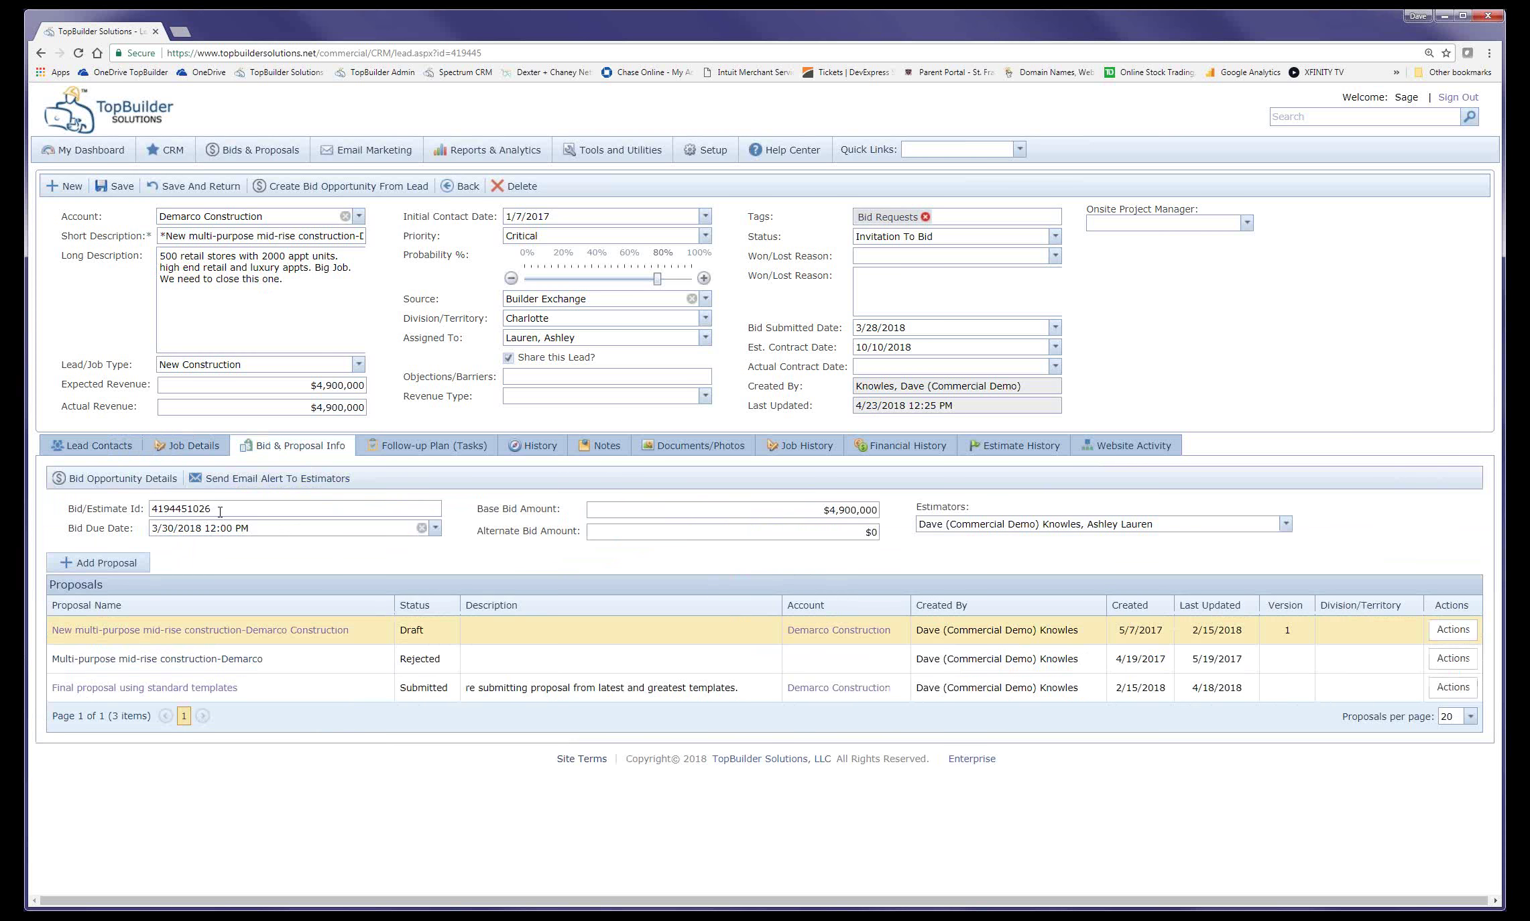
- Examine the lead's bid/estimate ID and base bid amount, and view its estimate history
double_click(174, 512)
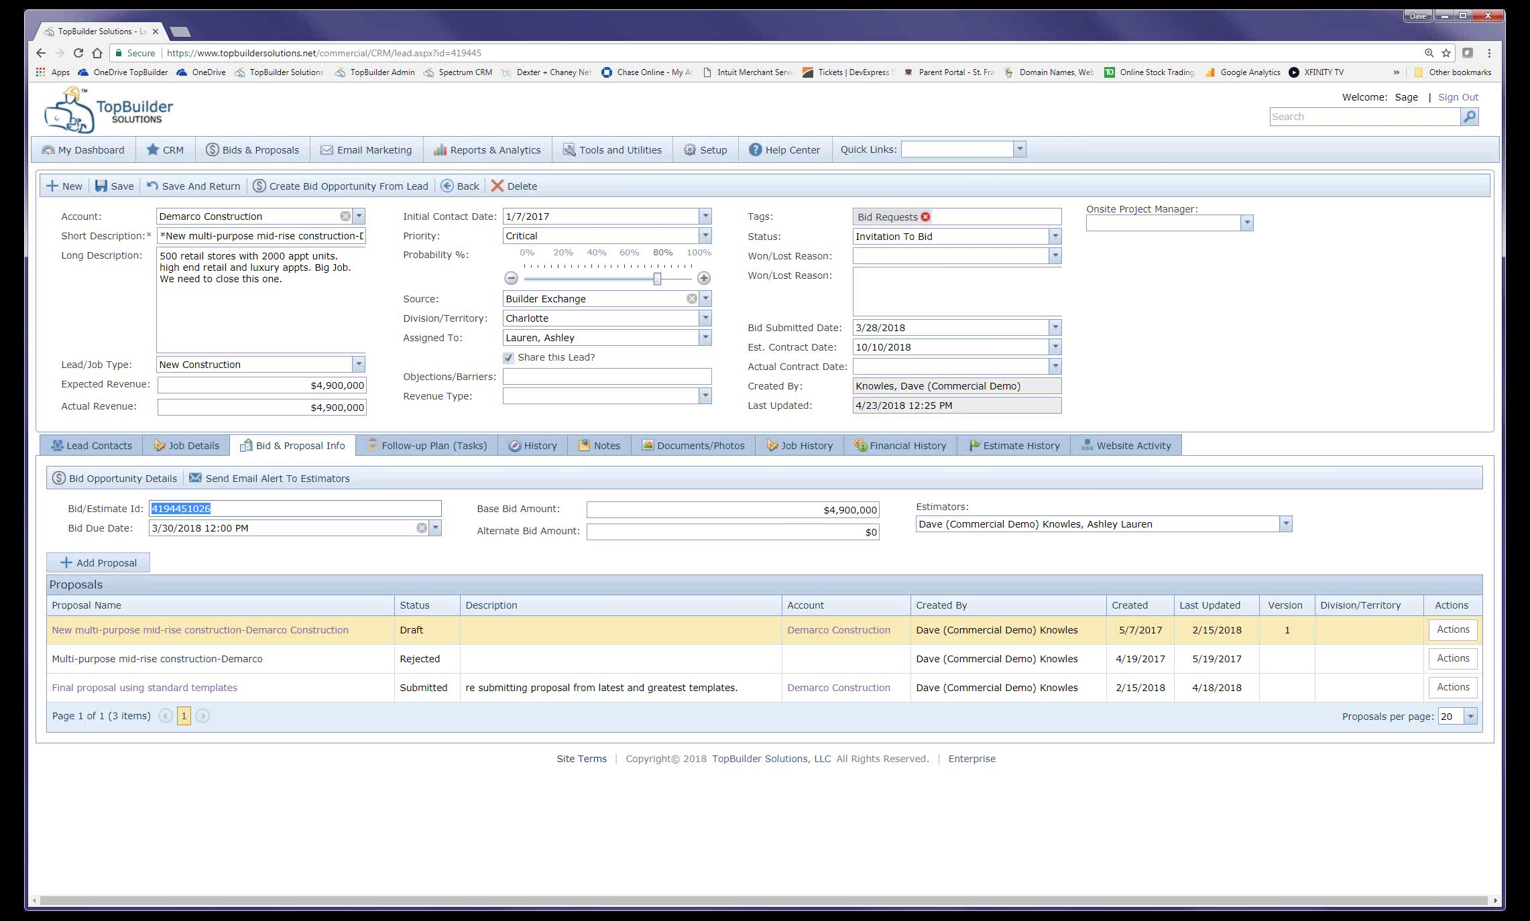
key("ctrl+2")
mouse_move(754, 493)
left_mouse_down()
mouse_move(585, 458)
mouse_move(735, 539)
mouse_move(891, 496)
mouse_move(742, 485)
left_mouse_up()
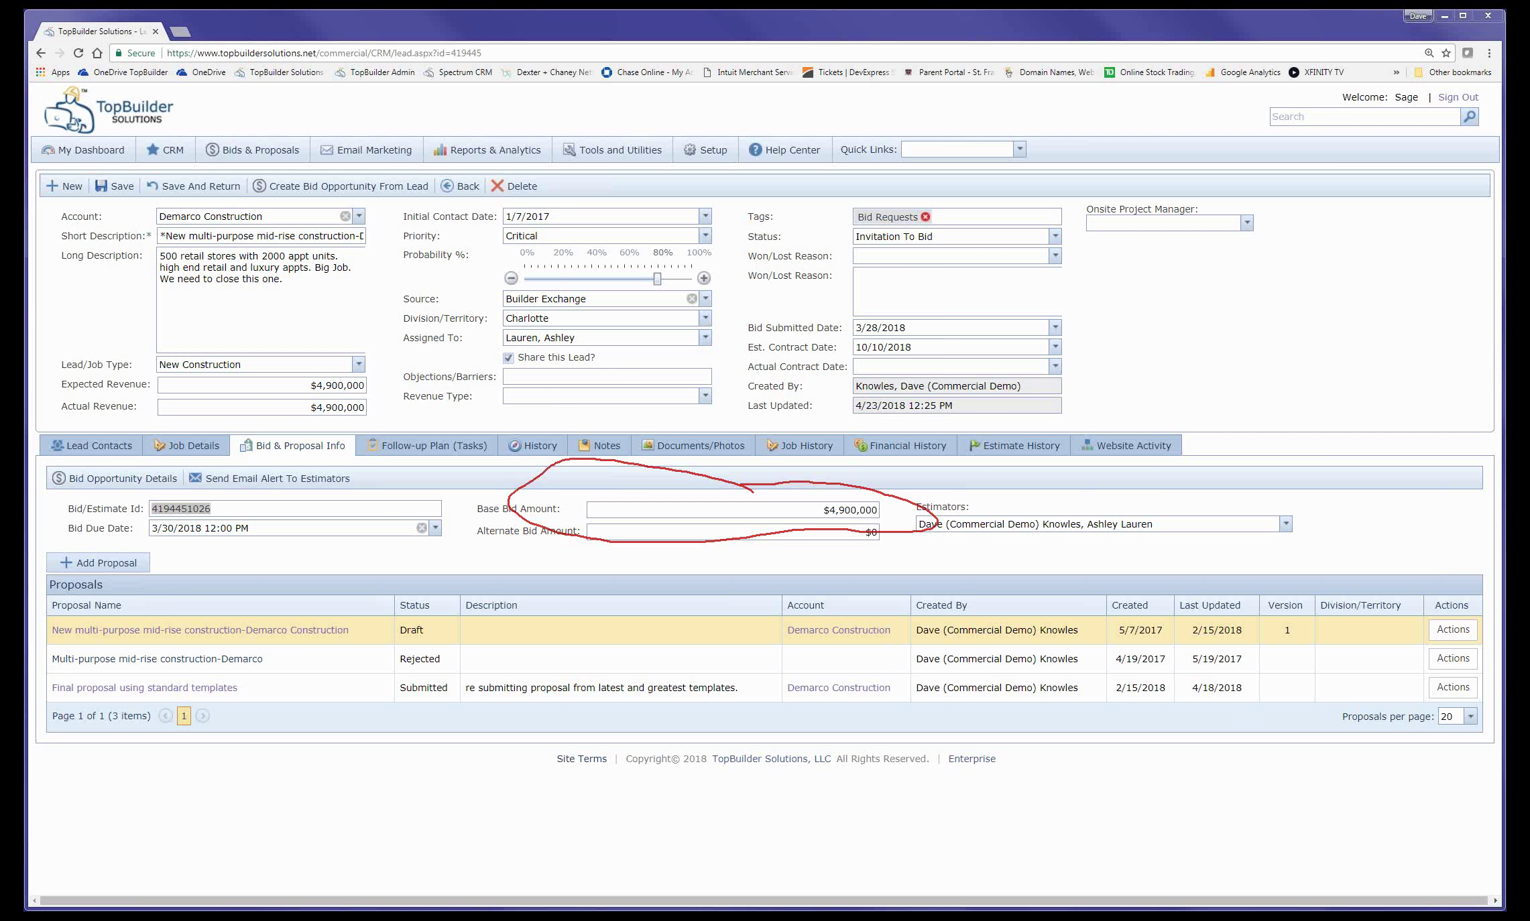
key("Escape")
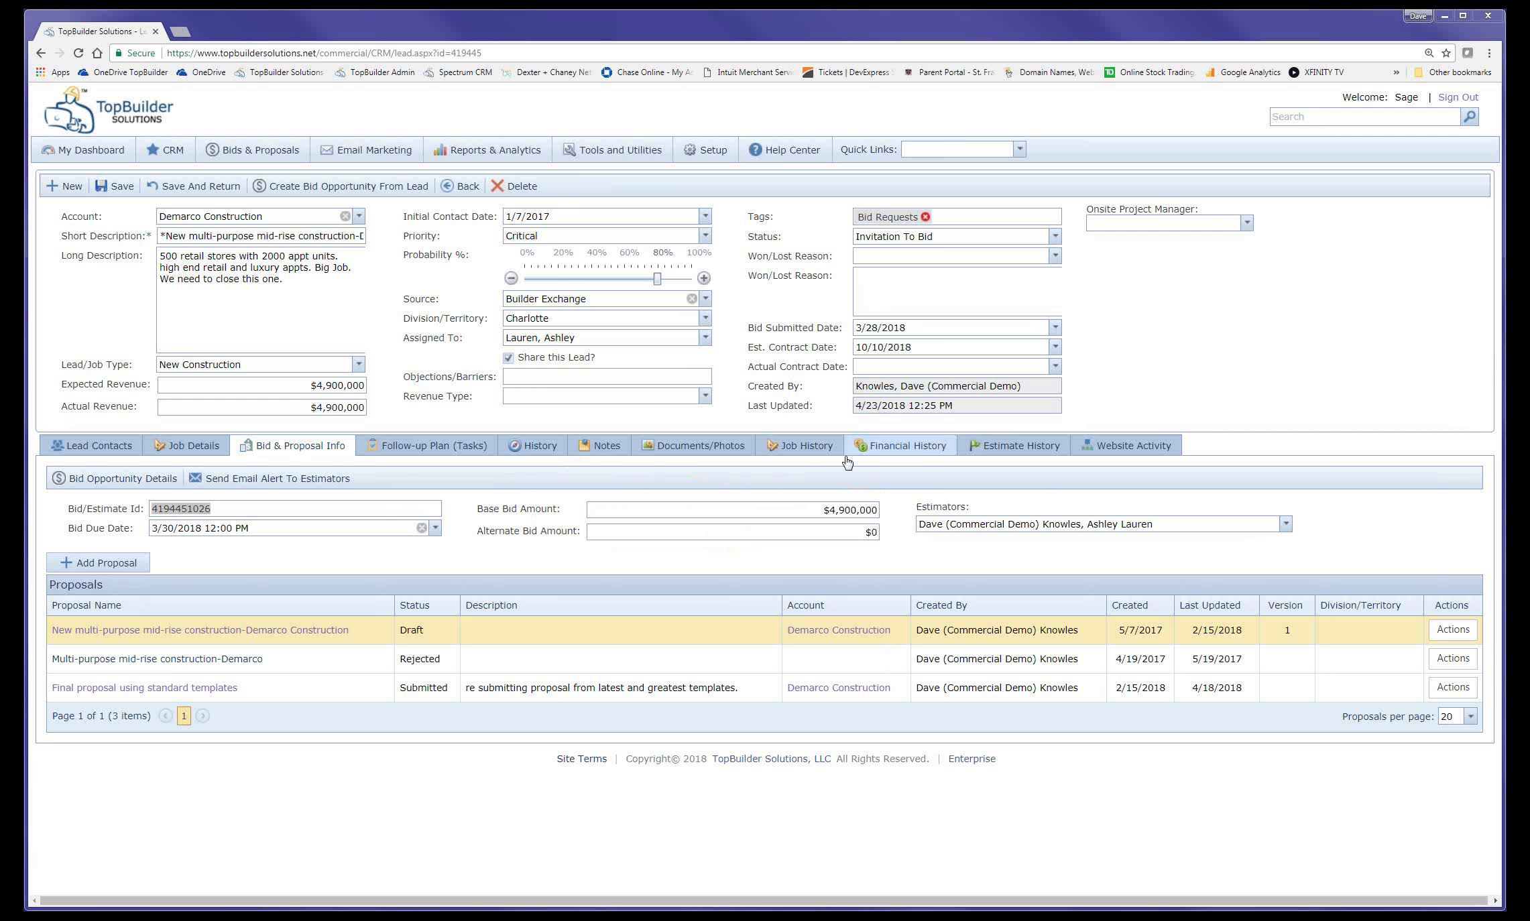
left_click(972, 451)
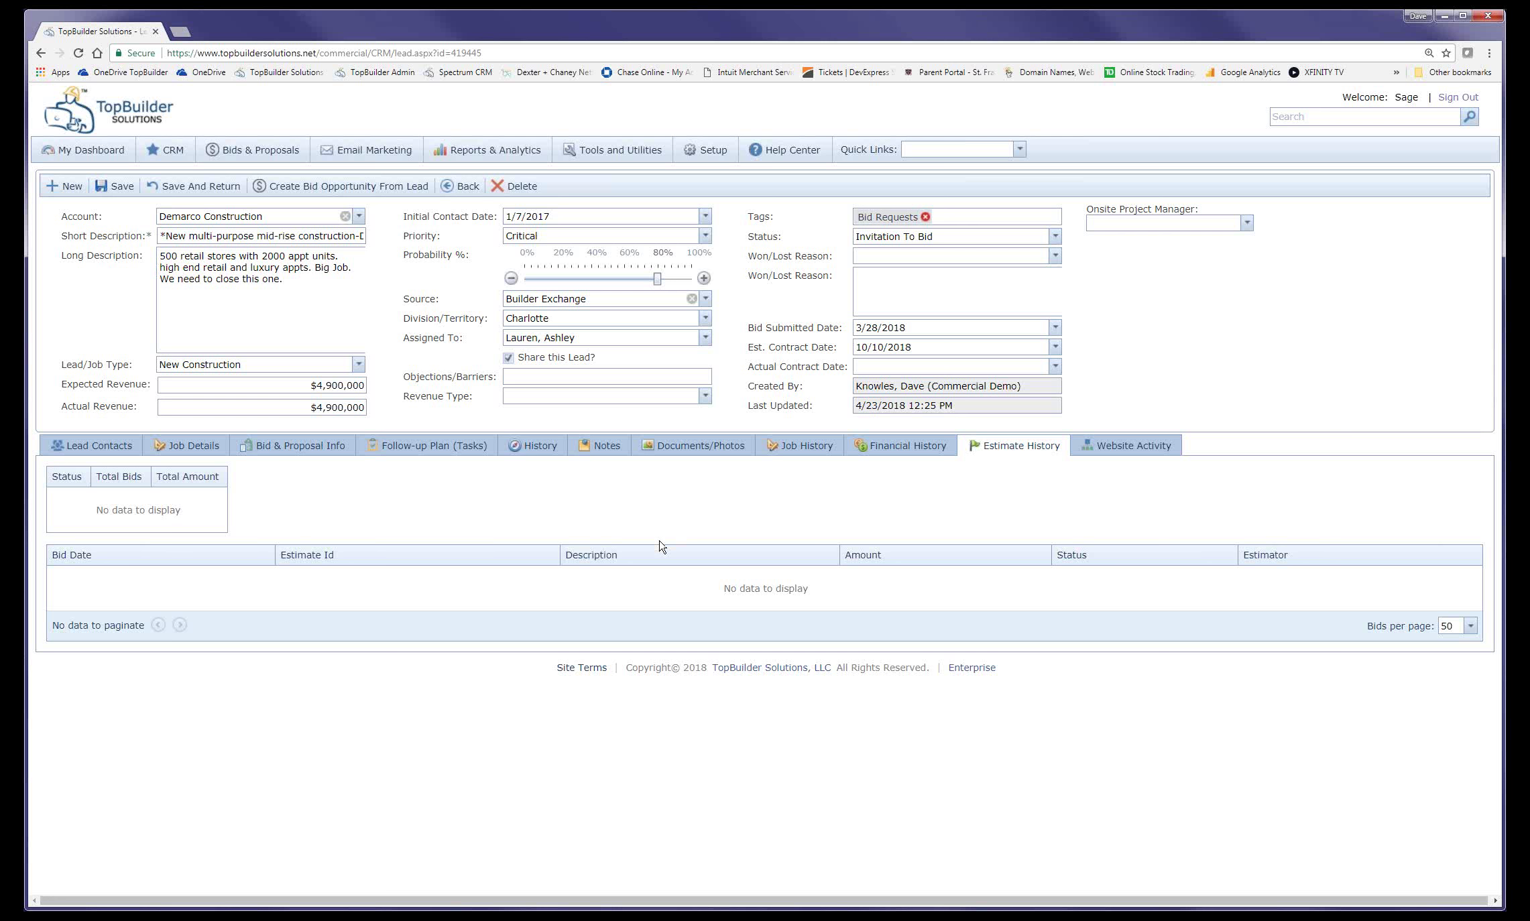
- Open the Proposal Cover Letter from the Content Center for editing
mouse_move(568, 152)
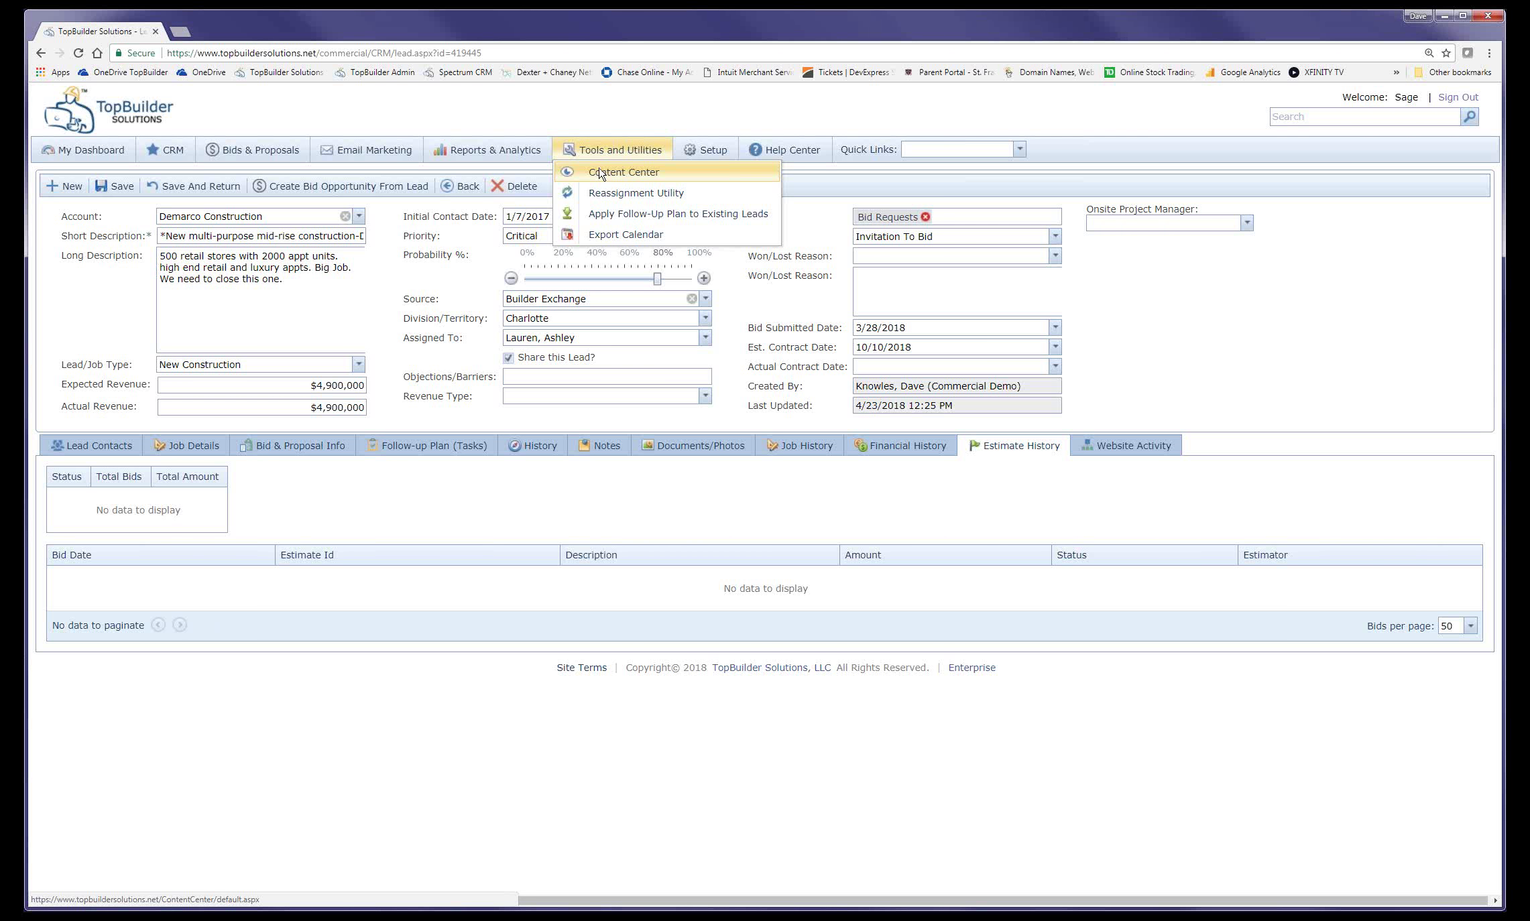
left_click(601, 174)
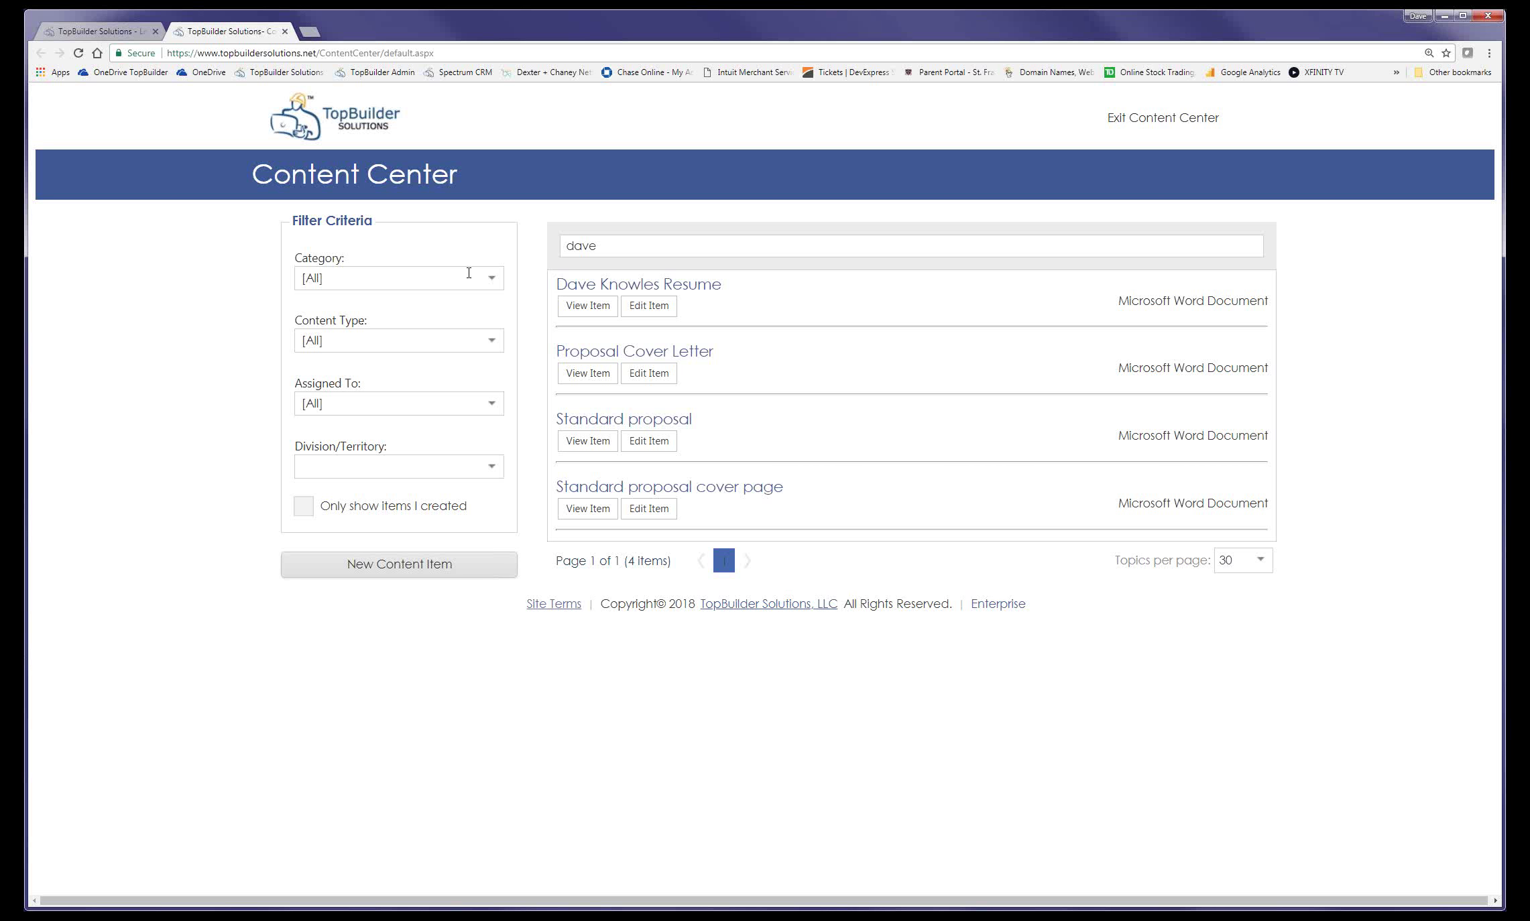
left_click(586, 248)
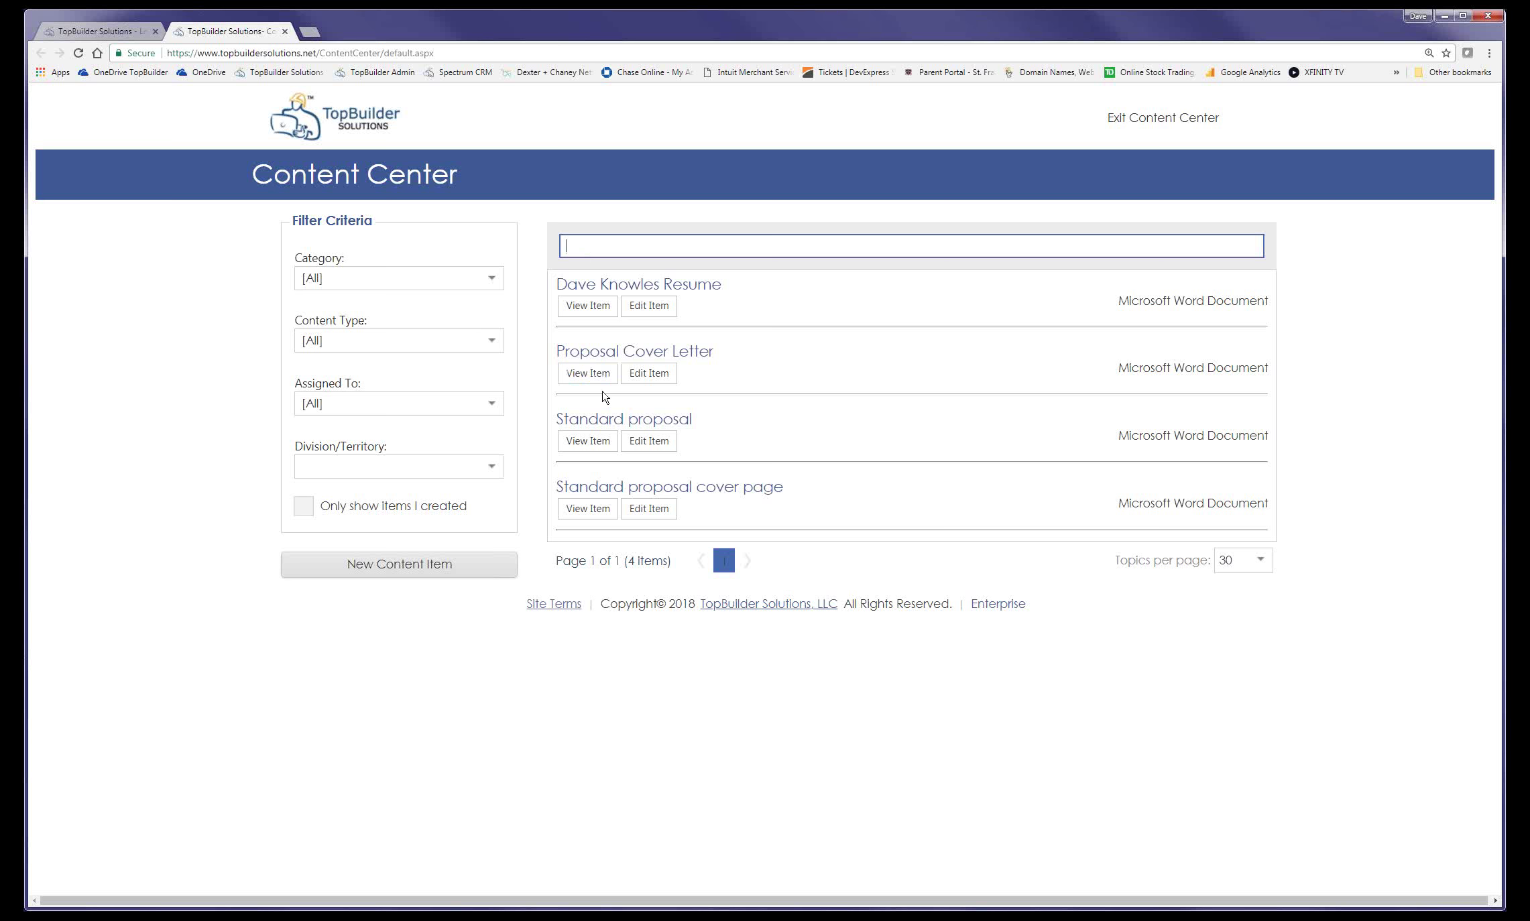
left_click(640, 379)
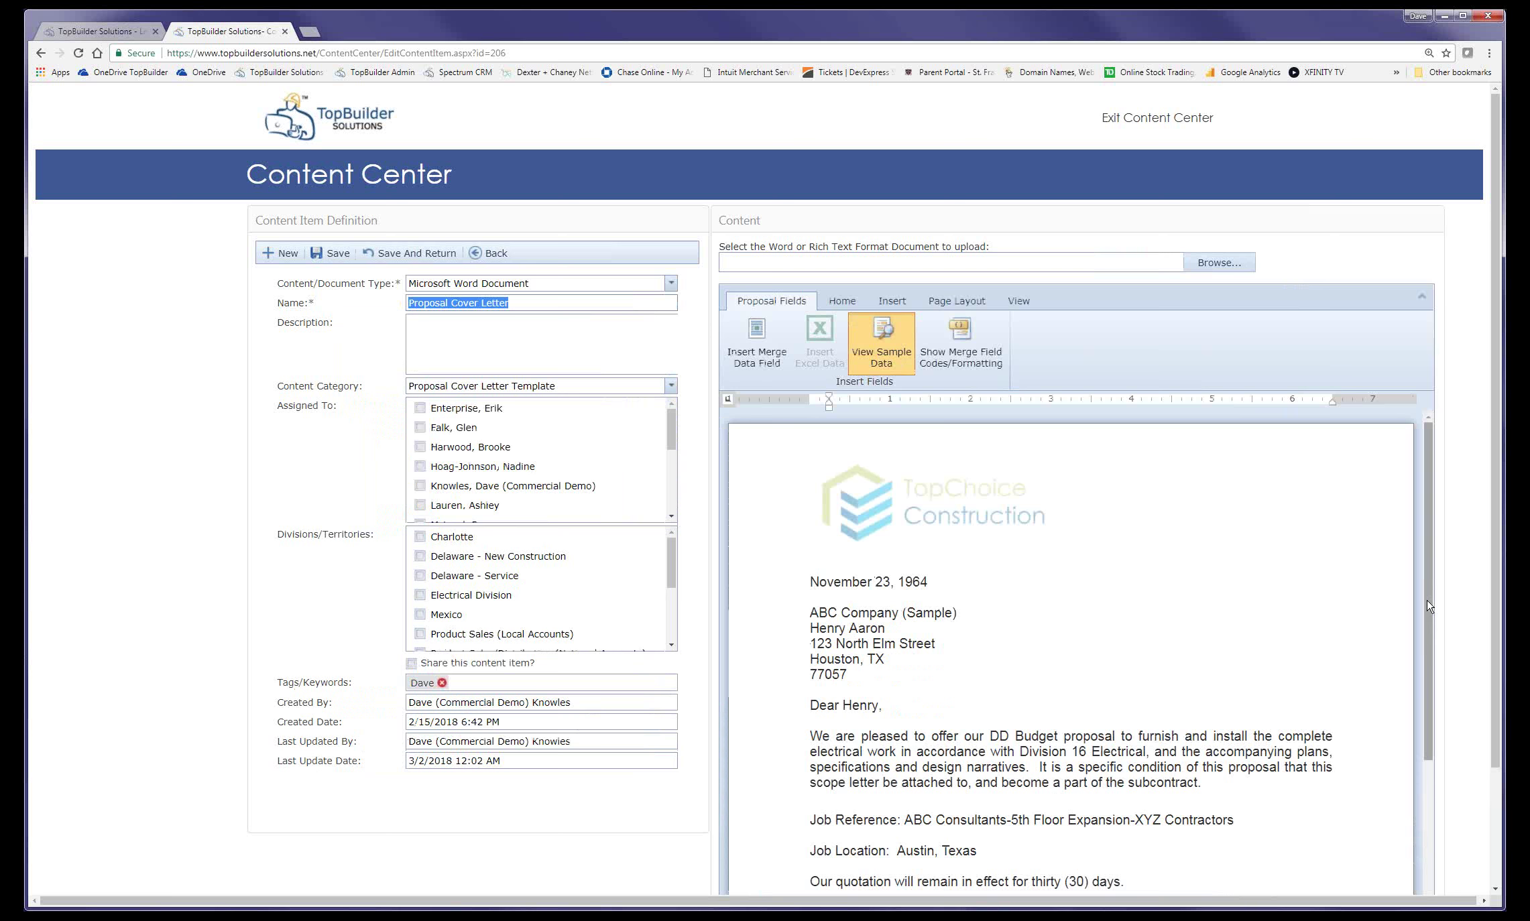
- Display the merge field codes in the cover letter's document in place of the sample data
scroll(1493, 576, "down", 2)
left_click_drag(1493, 575, 1490, 678)
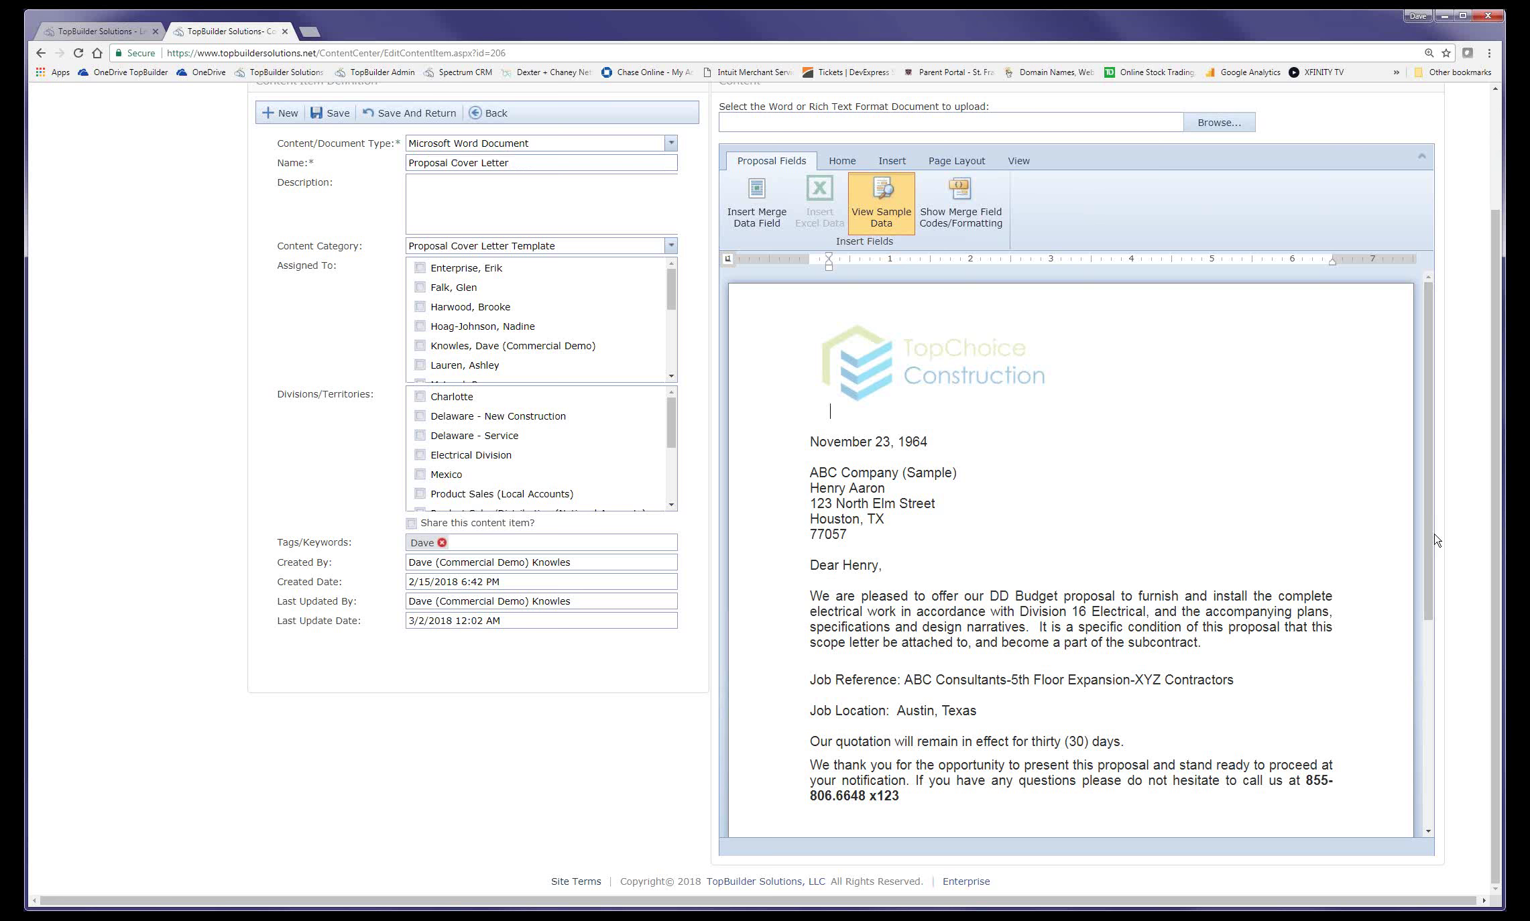
left_click(957, 206)
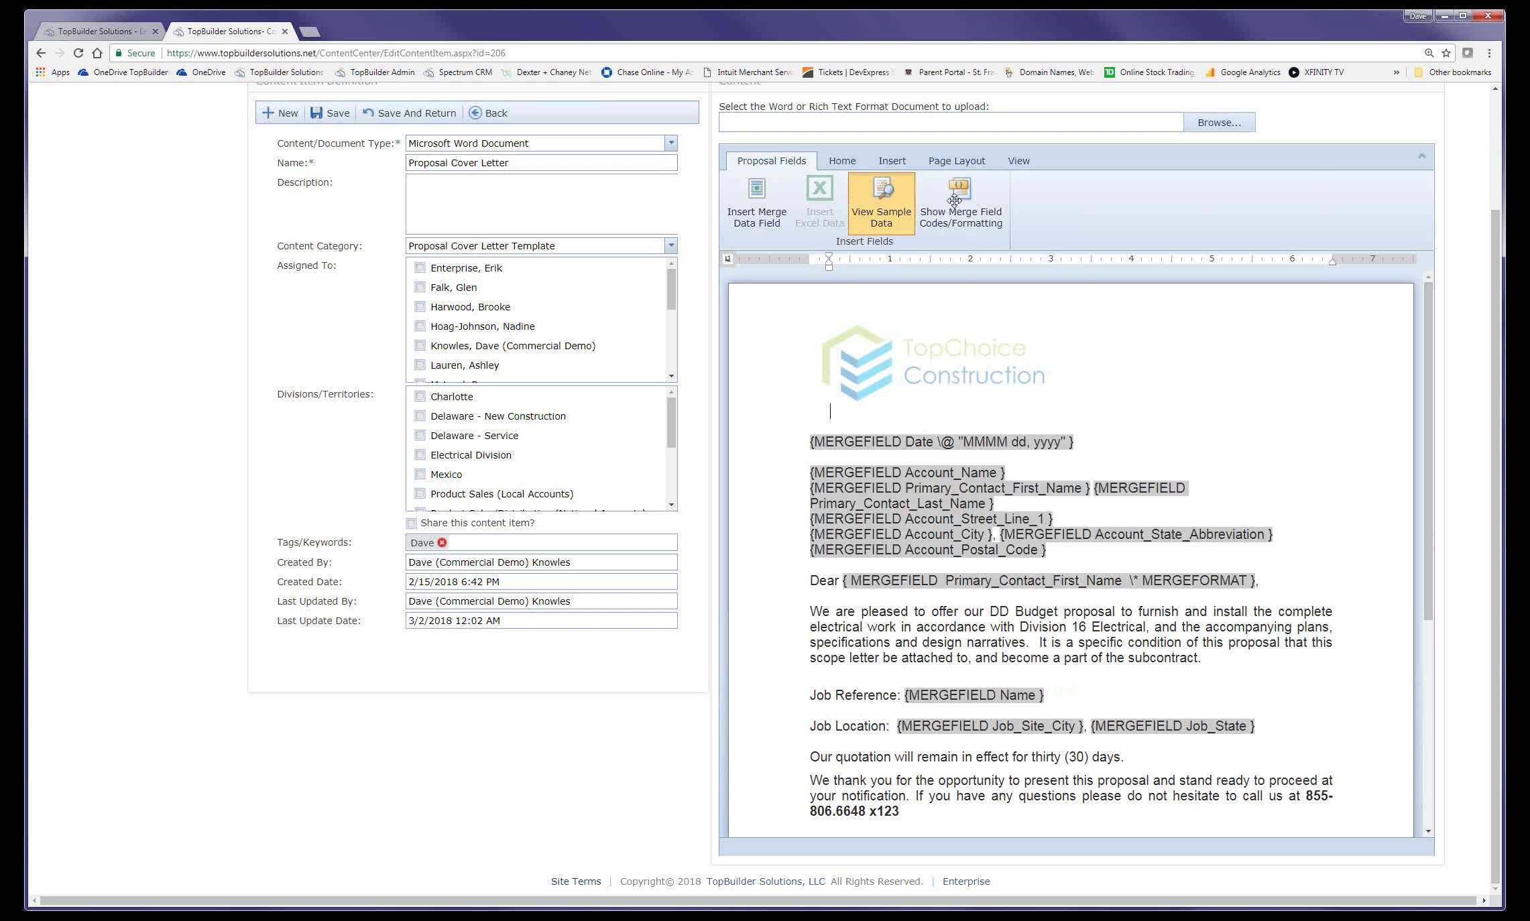
- Add a blank line above the cover letter's date and insert the Base Bid Amount merge field with Currency formatting
left_click(914, 455)
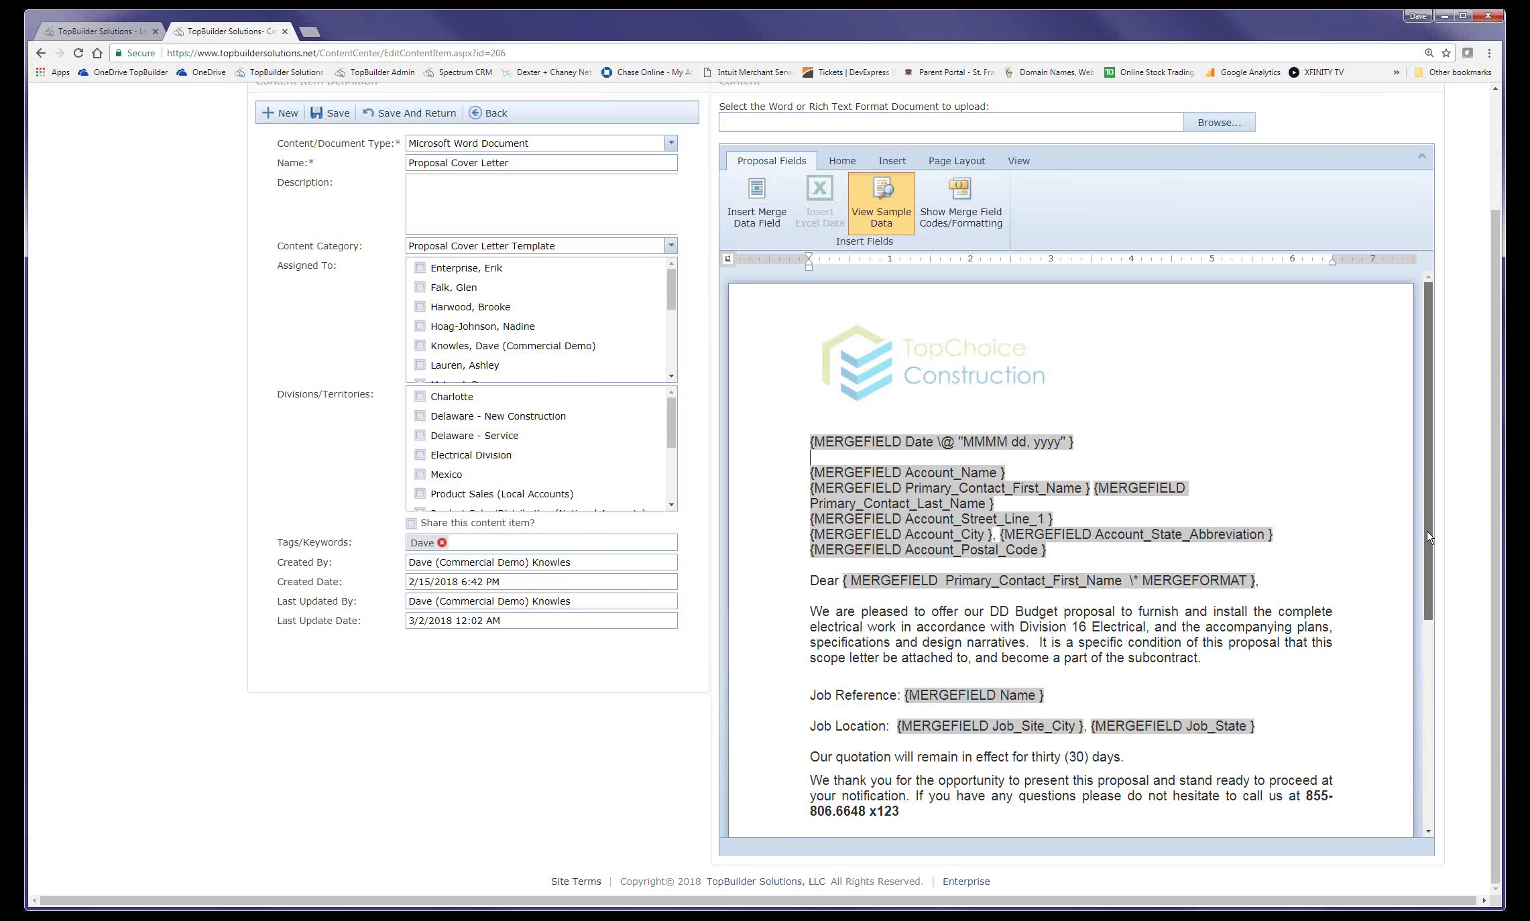
mouse_move(1427, 531)
left_mouse_down()
mouse_move(1425, 718)
mouse_move(1425, 516)
left_mouse_up()
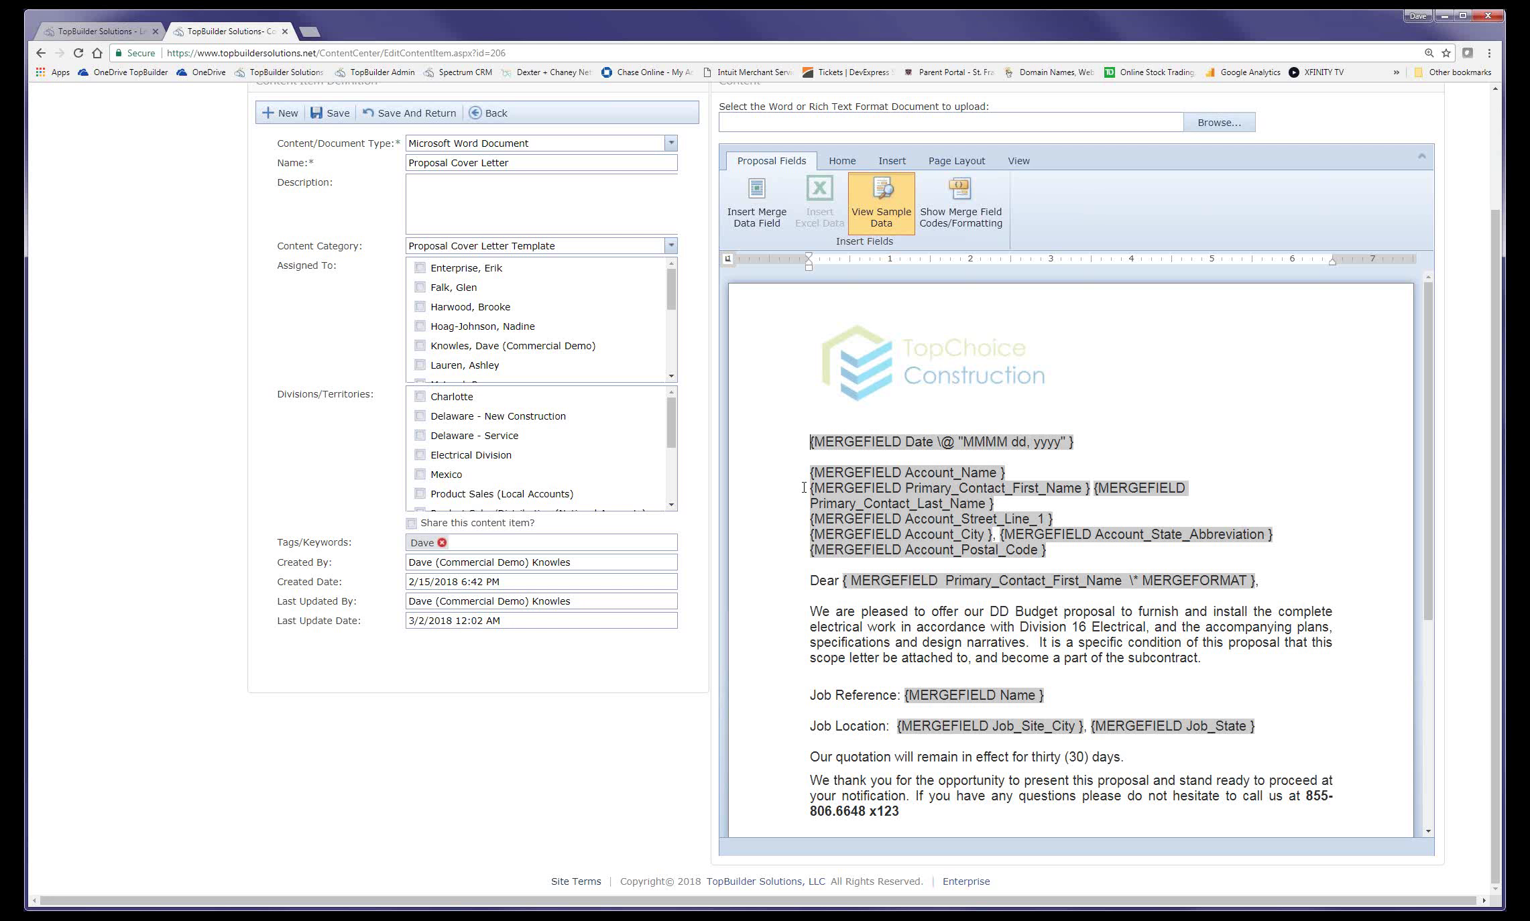
key("Return")
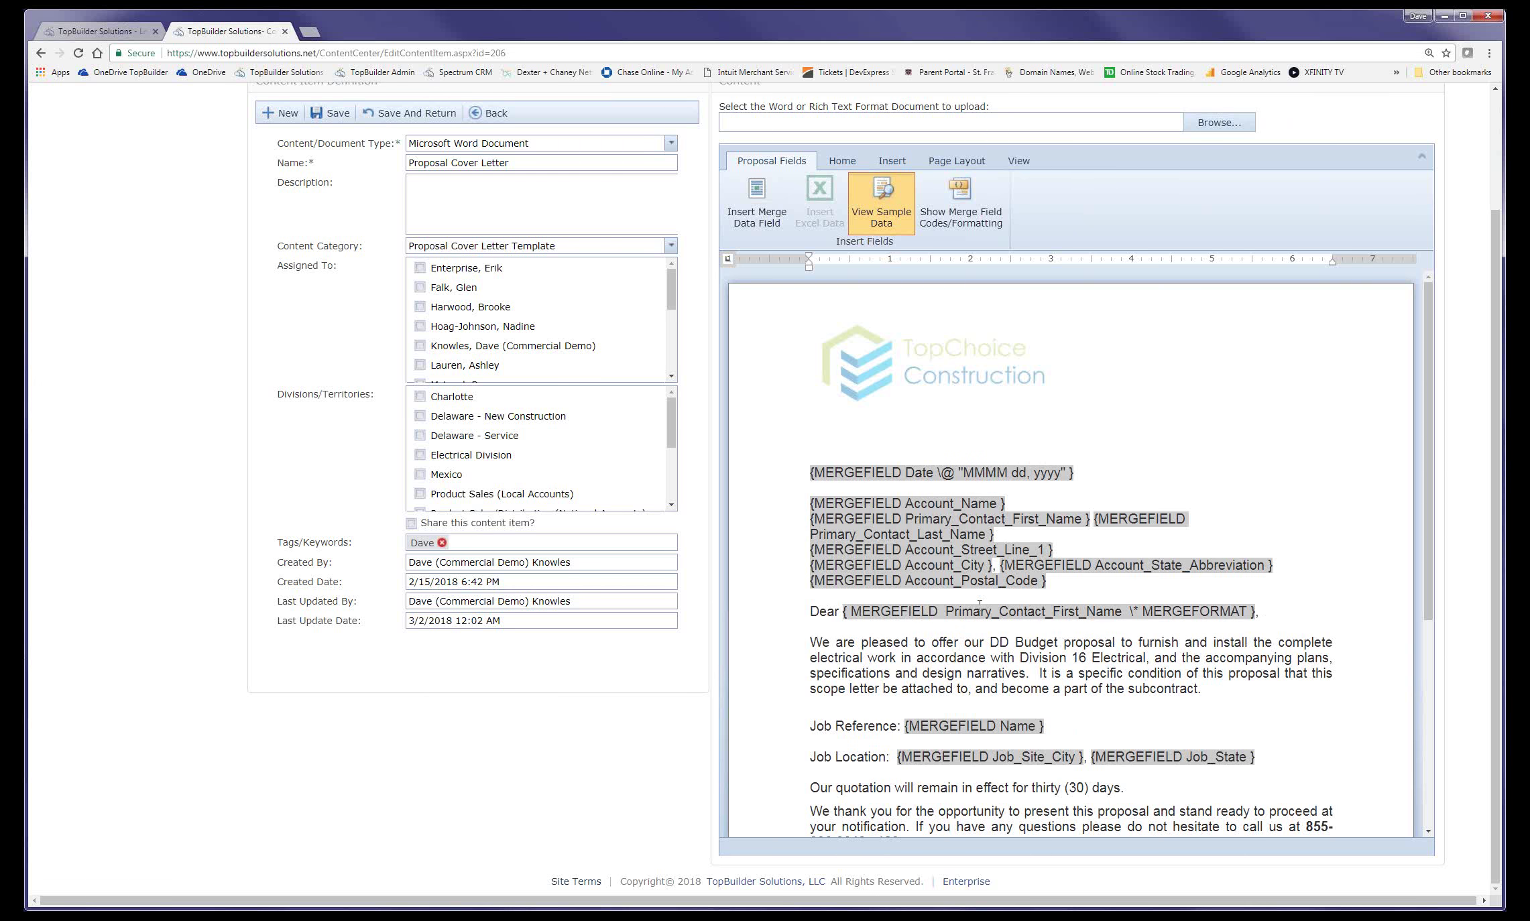
left_click(761, 207)
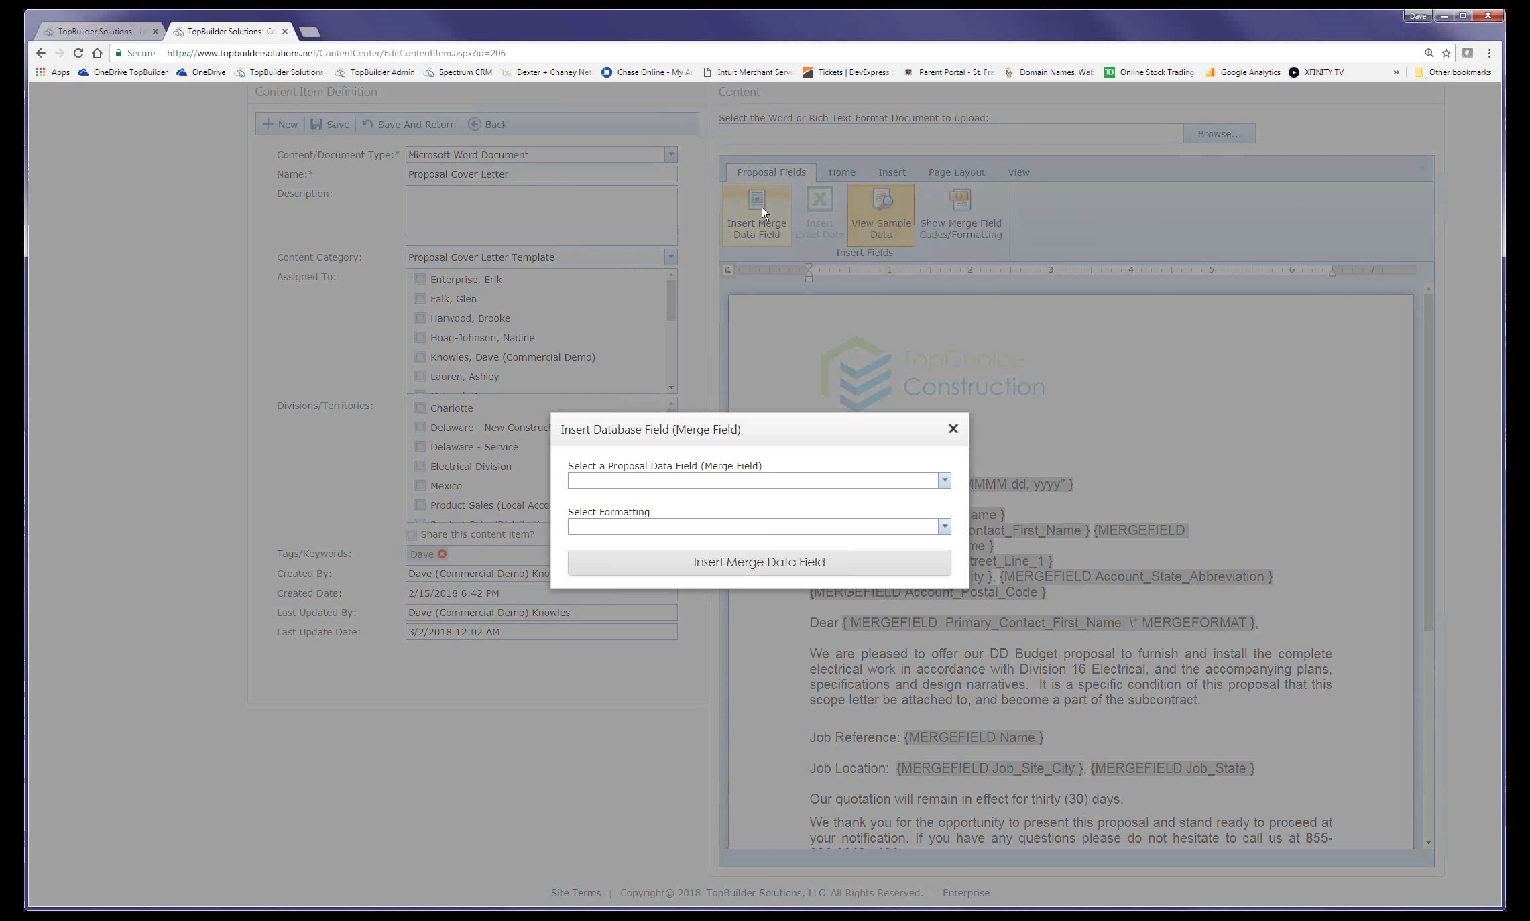
left_click(944, 479)
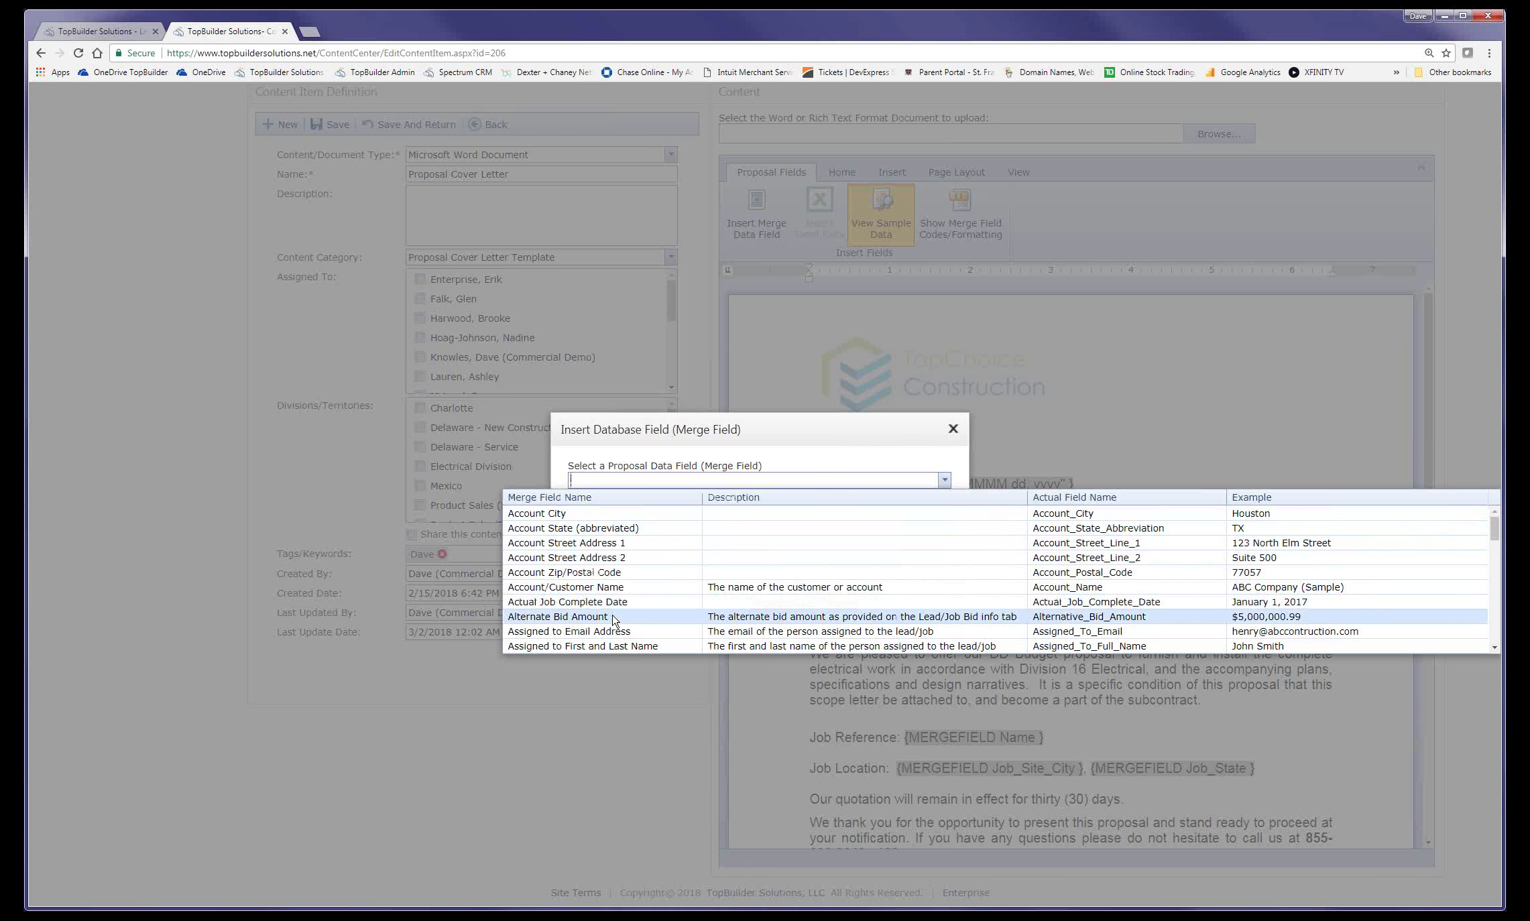
scroll(614, 618, "down", 3)
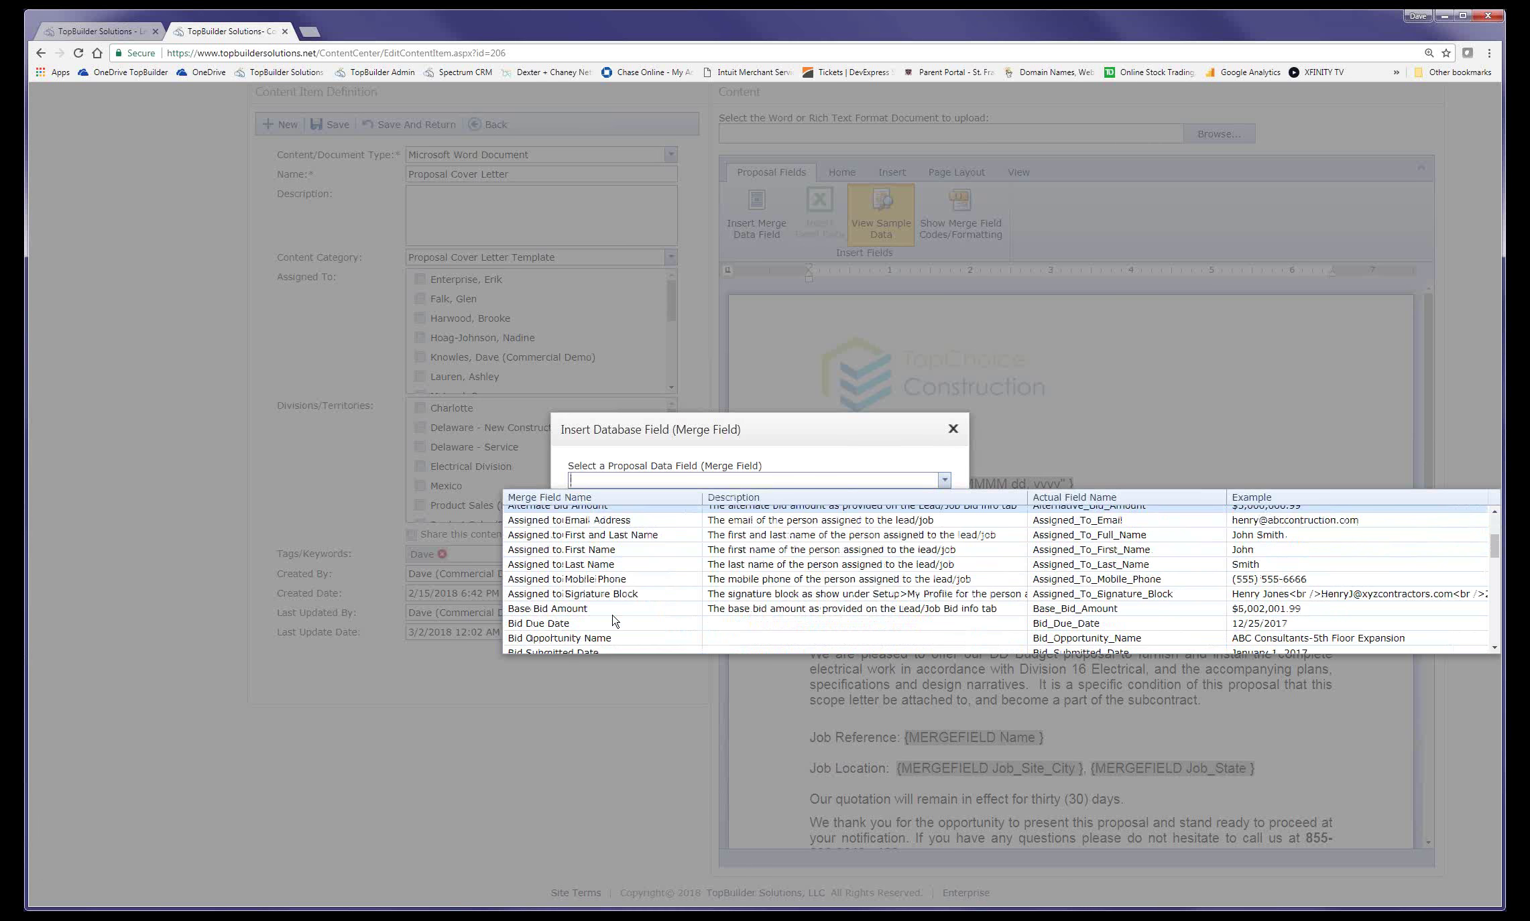
left_click(616, 609)
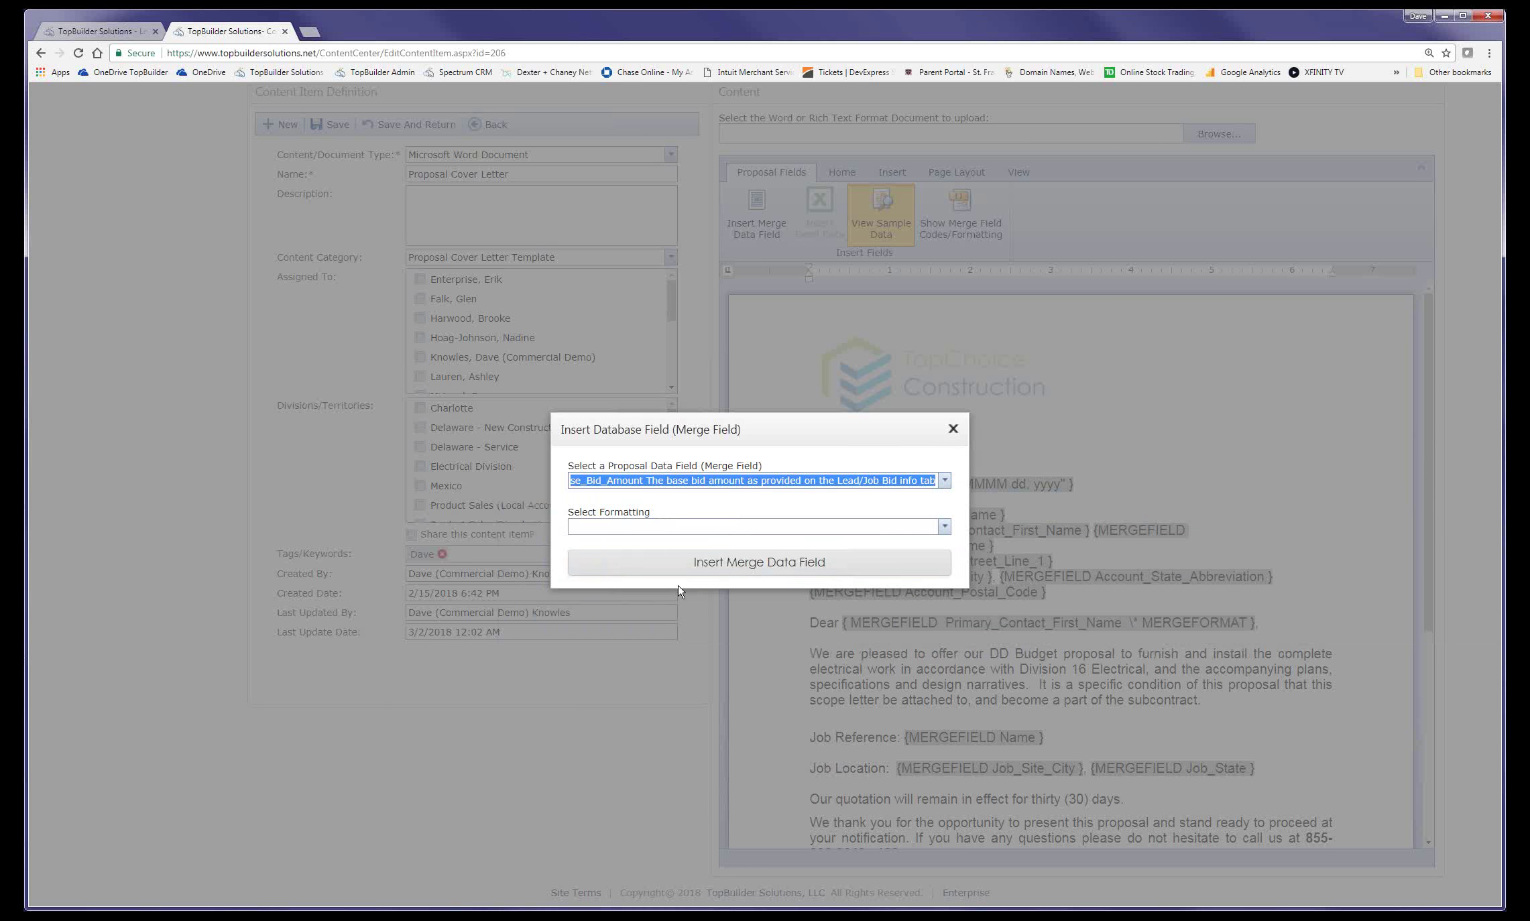
left_click(829, 533)
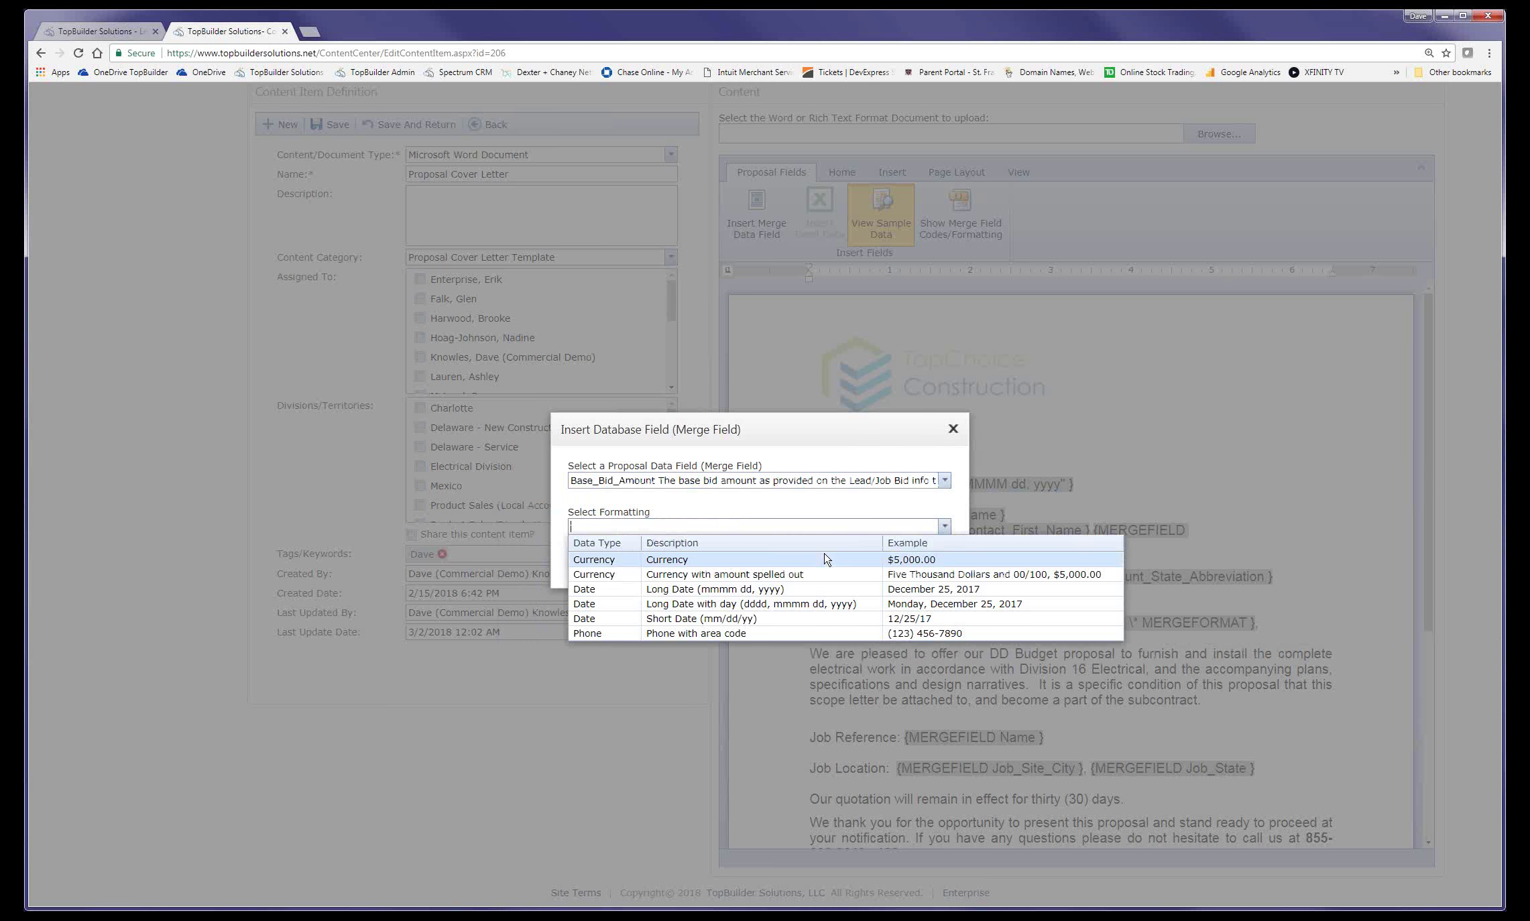
left_click(827, 559)
left_click(823, 565)
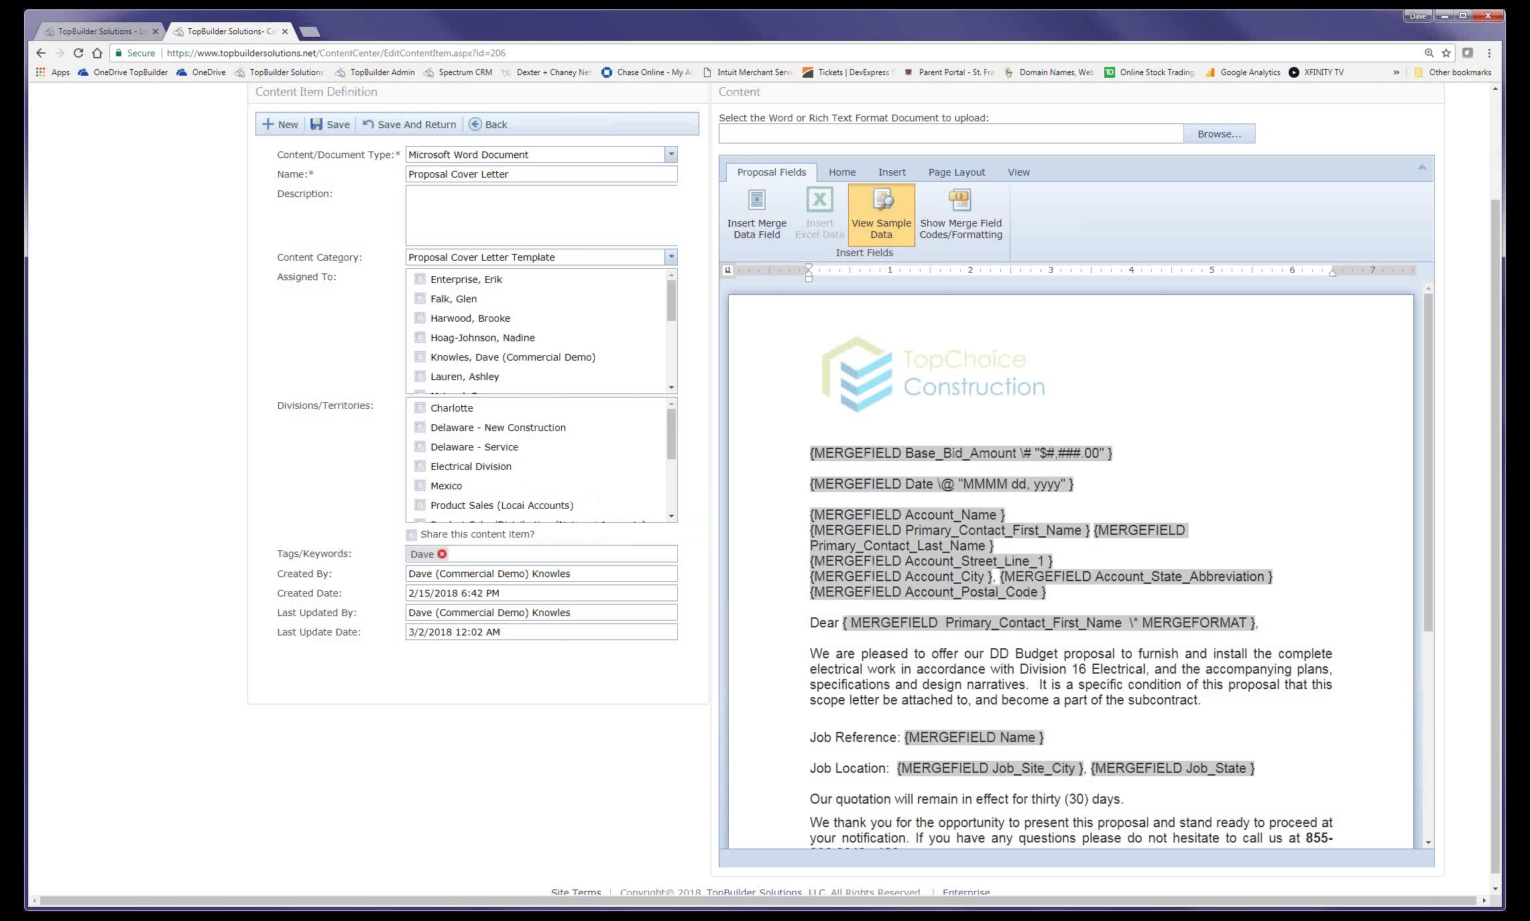
- Review the inserted merge field's code and preview the cover letter with sample data
mouse_move(1151, 427)
left_mouse_down()
mouse_move(801, 412)
mouse_move(1093, 523)
mouse_move(1141, 428)
left_mouse_up()
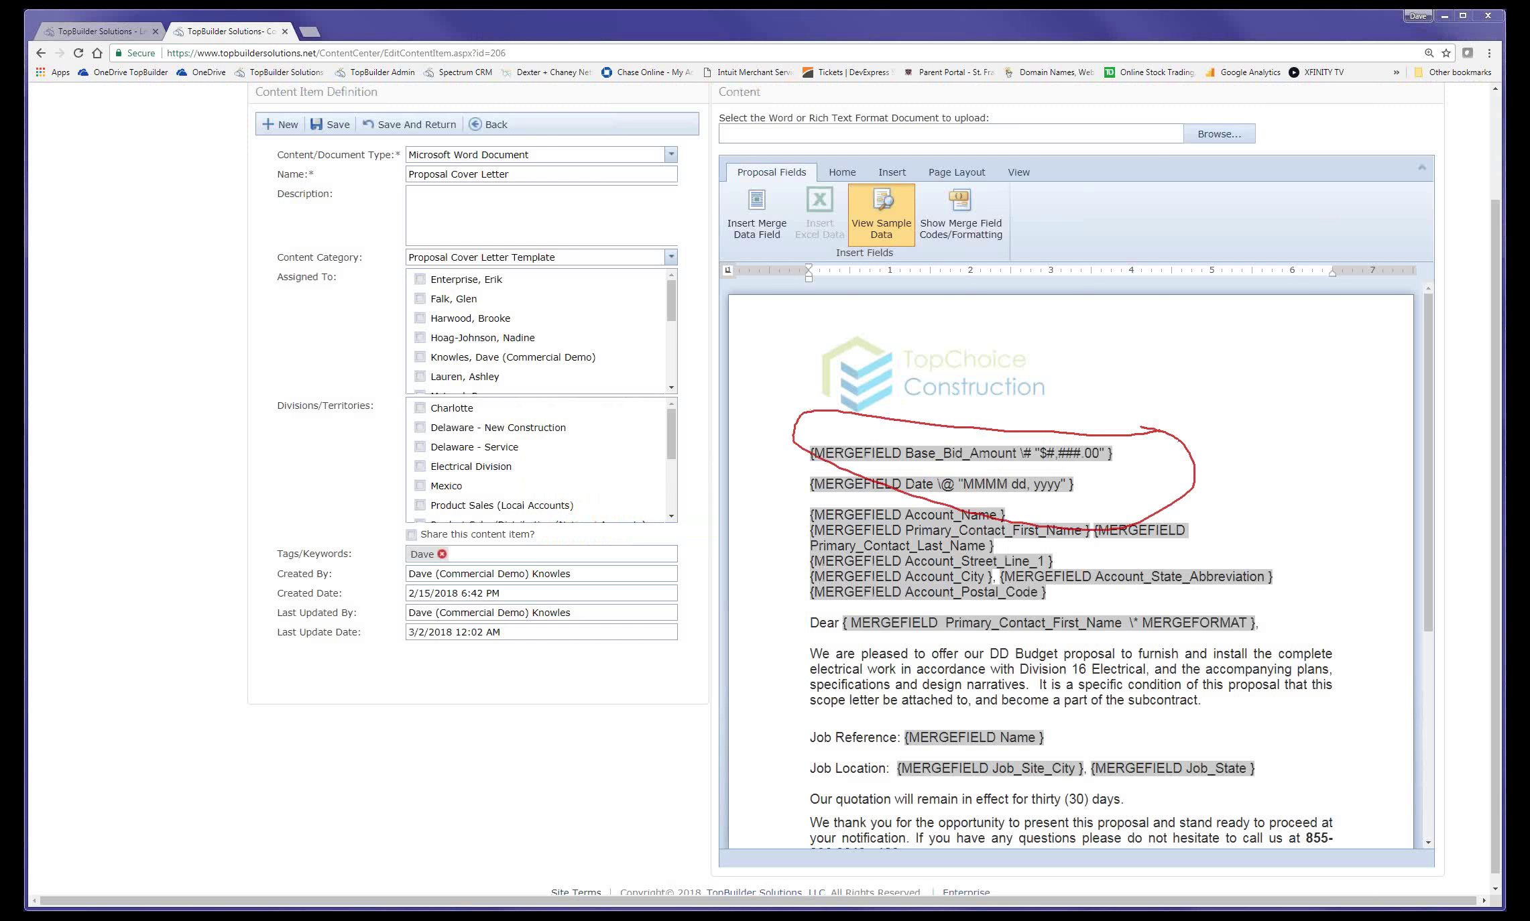
key("Escape")
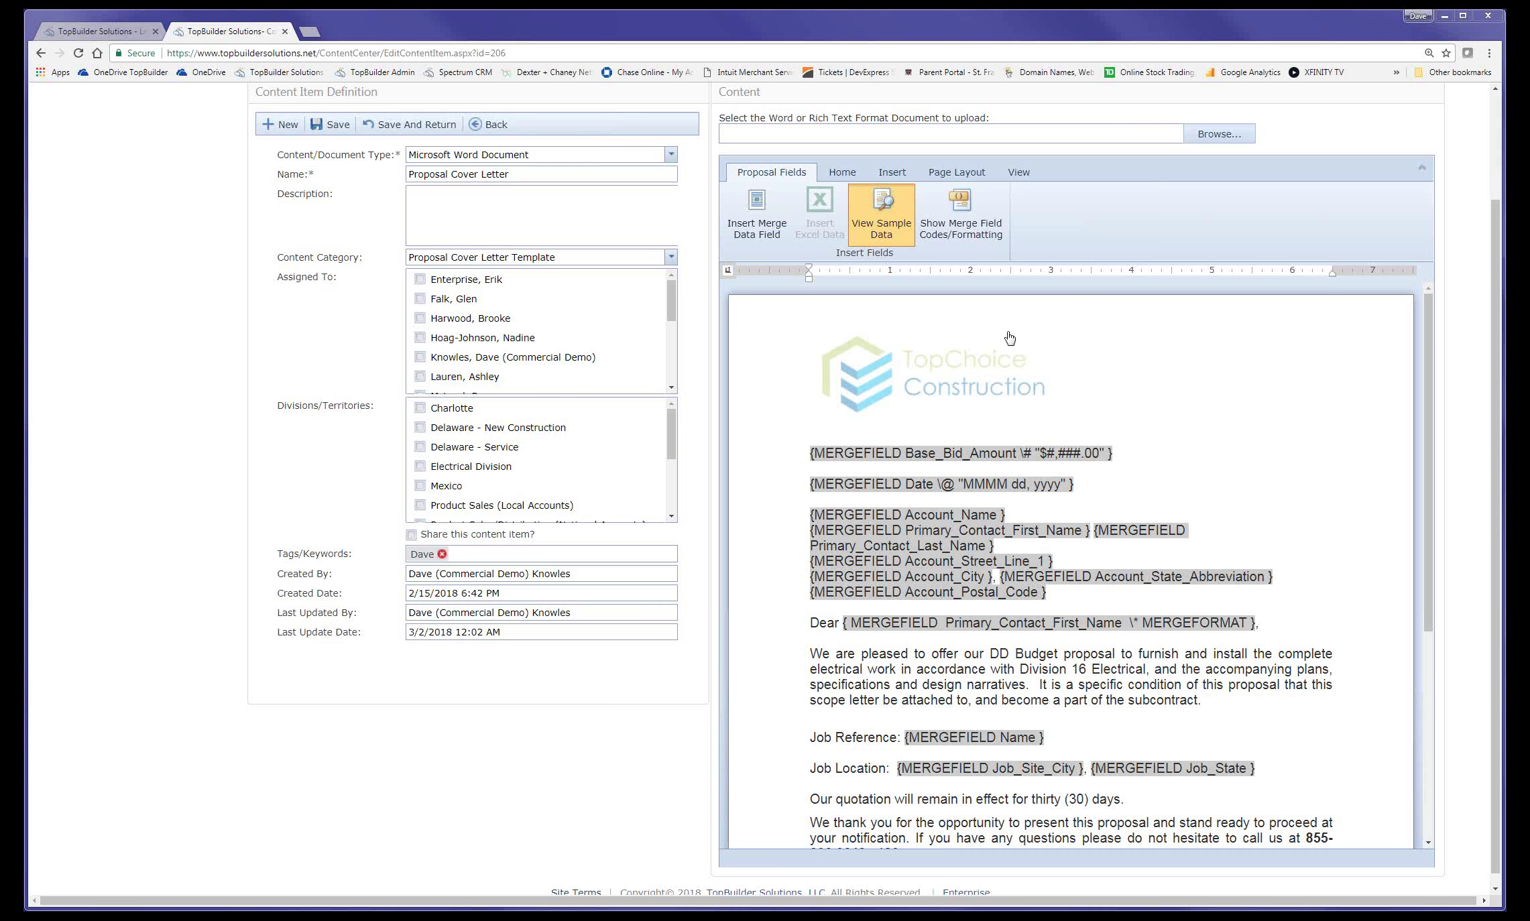
left_click(881, 228)
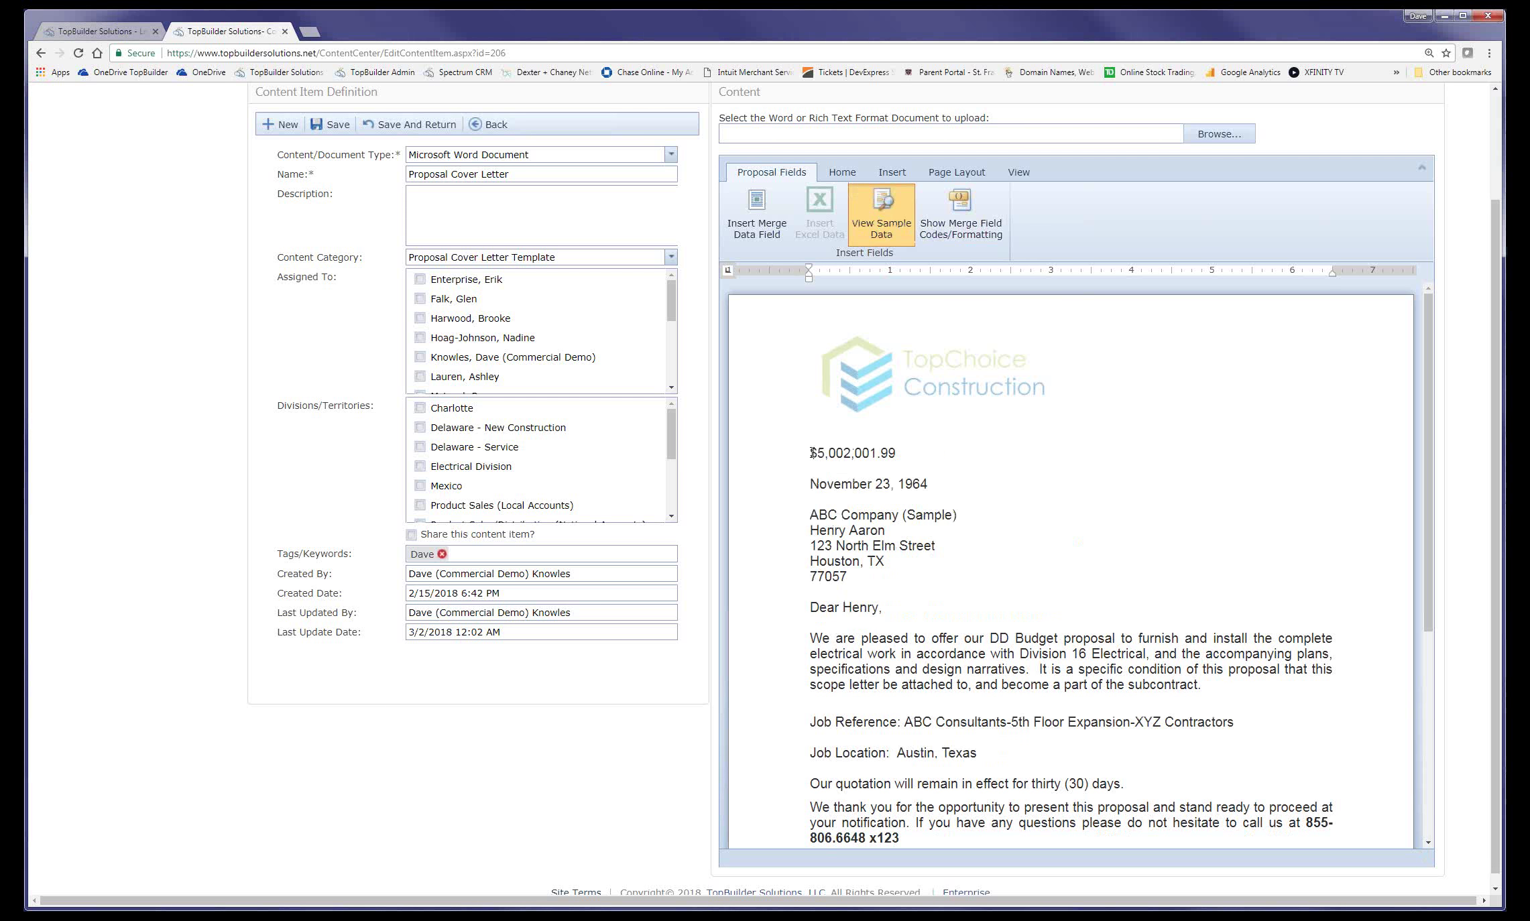
- Delete the bid amount merge field and its extra line above the cover letter's date
double_click(847, 453)
left_click(944, 475)
left_click(842, 451)
key("Delete")
key("Delete")
key("Delete")
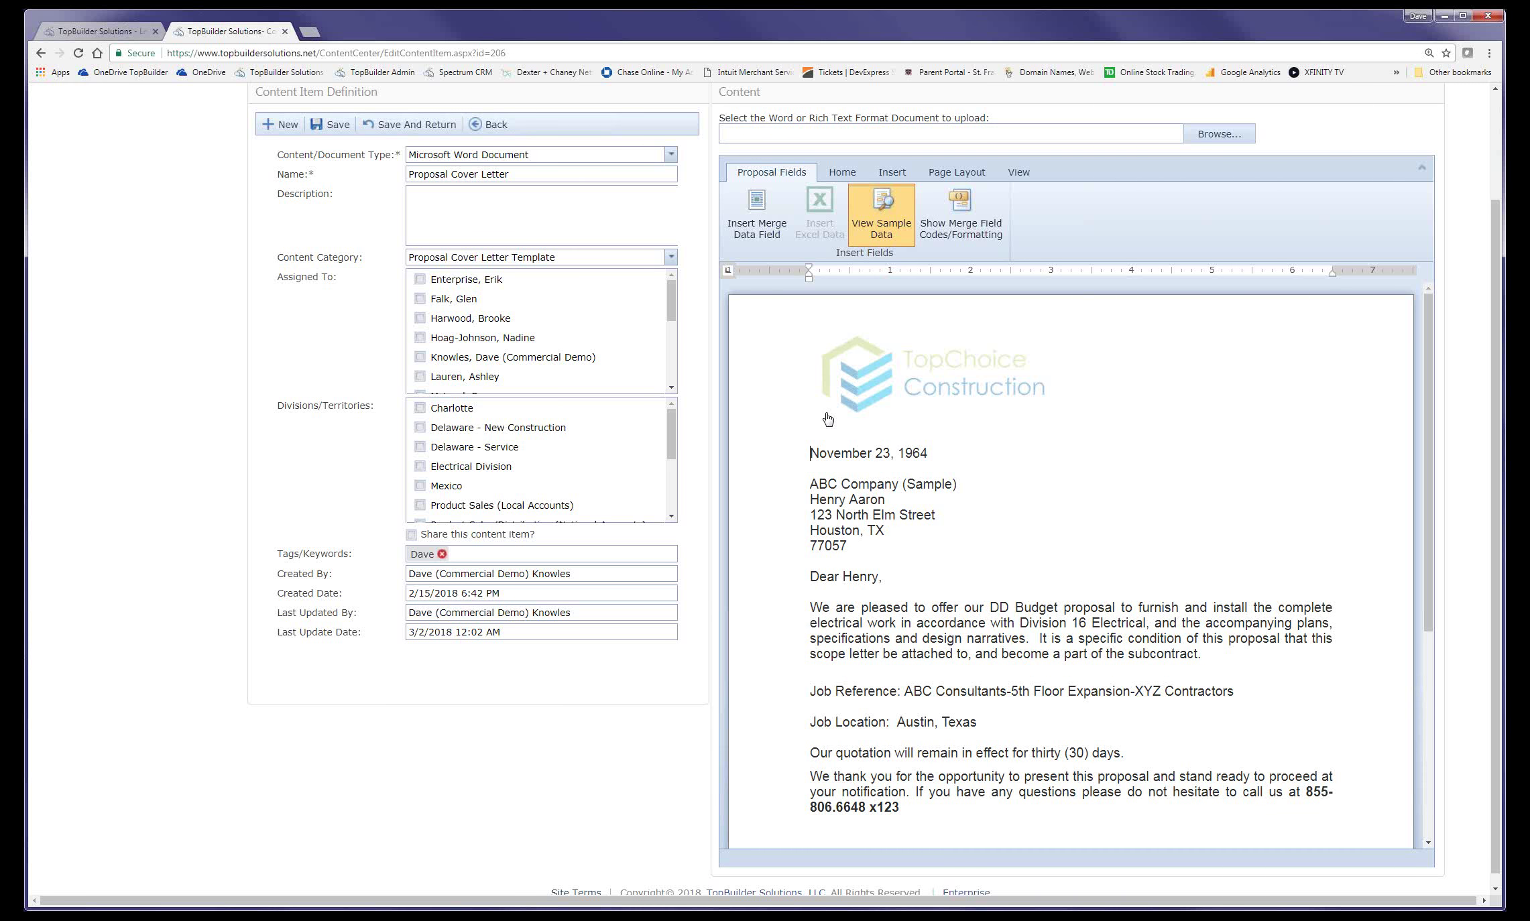
- Save the cover letter, leave its editor and return to the Demarco lead's bid and proposal info
left_click(328, 134)
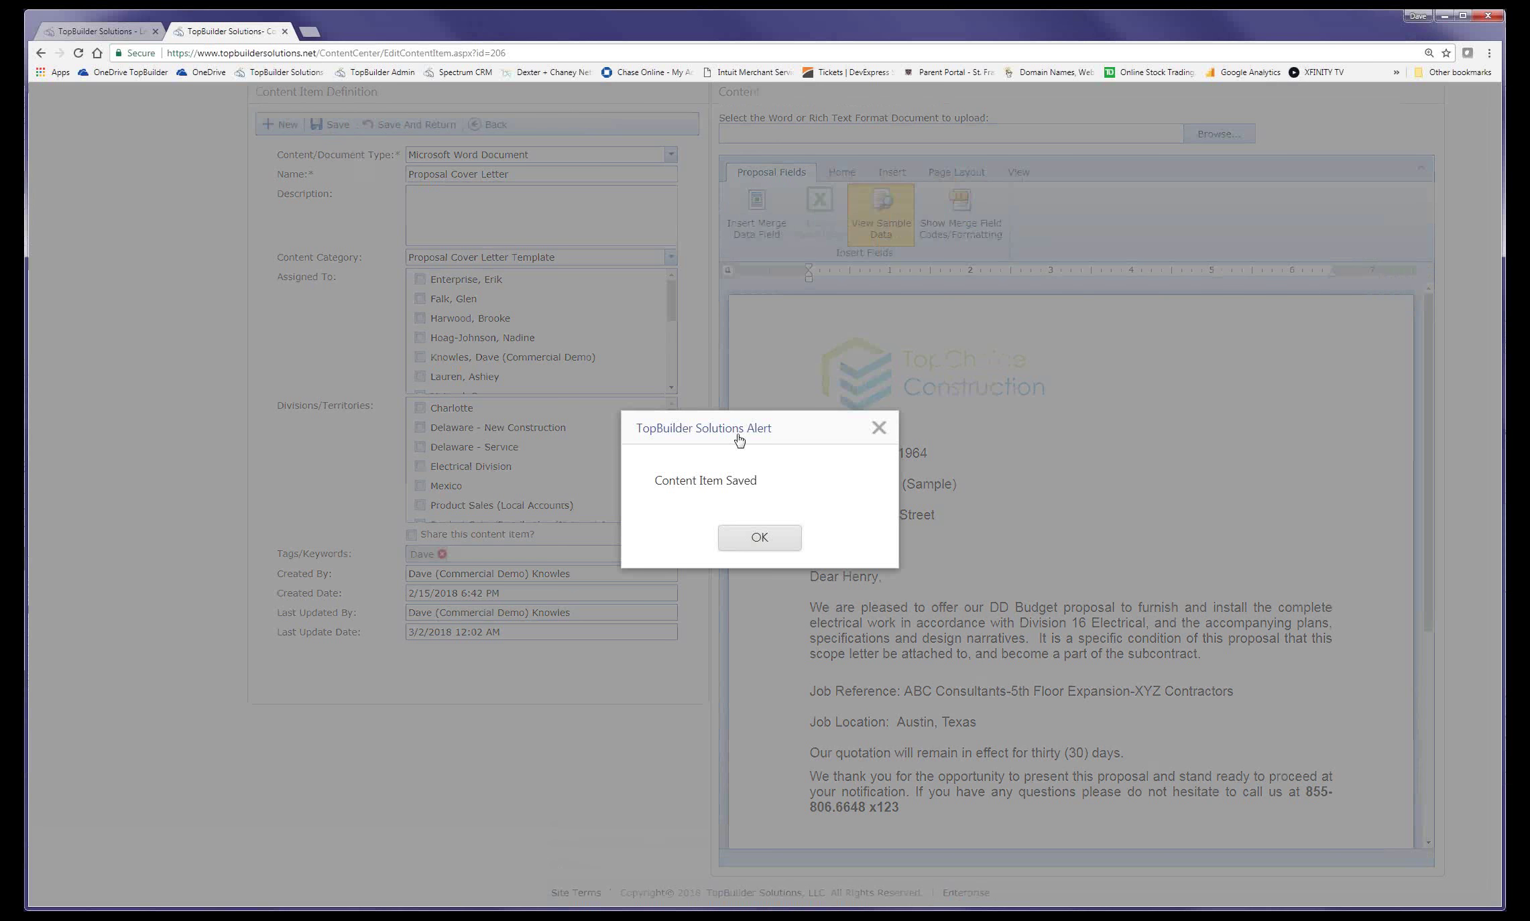
left_click(755, 537)
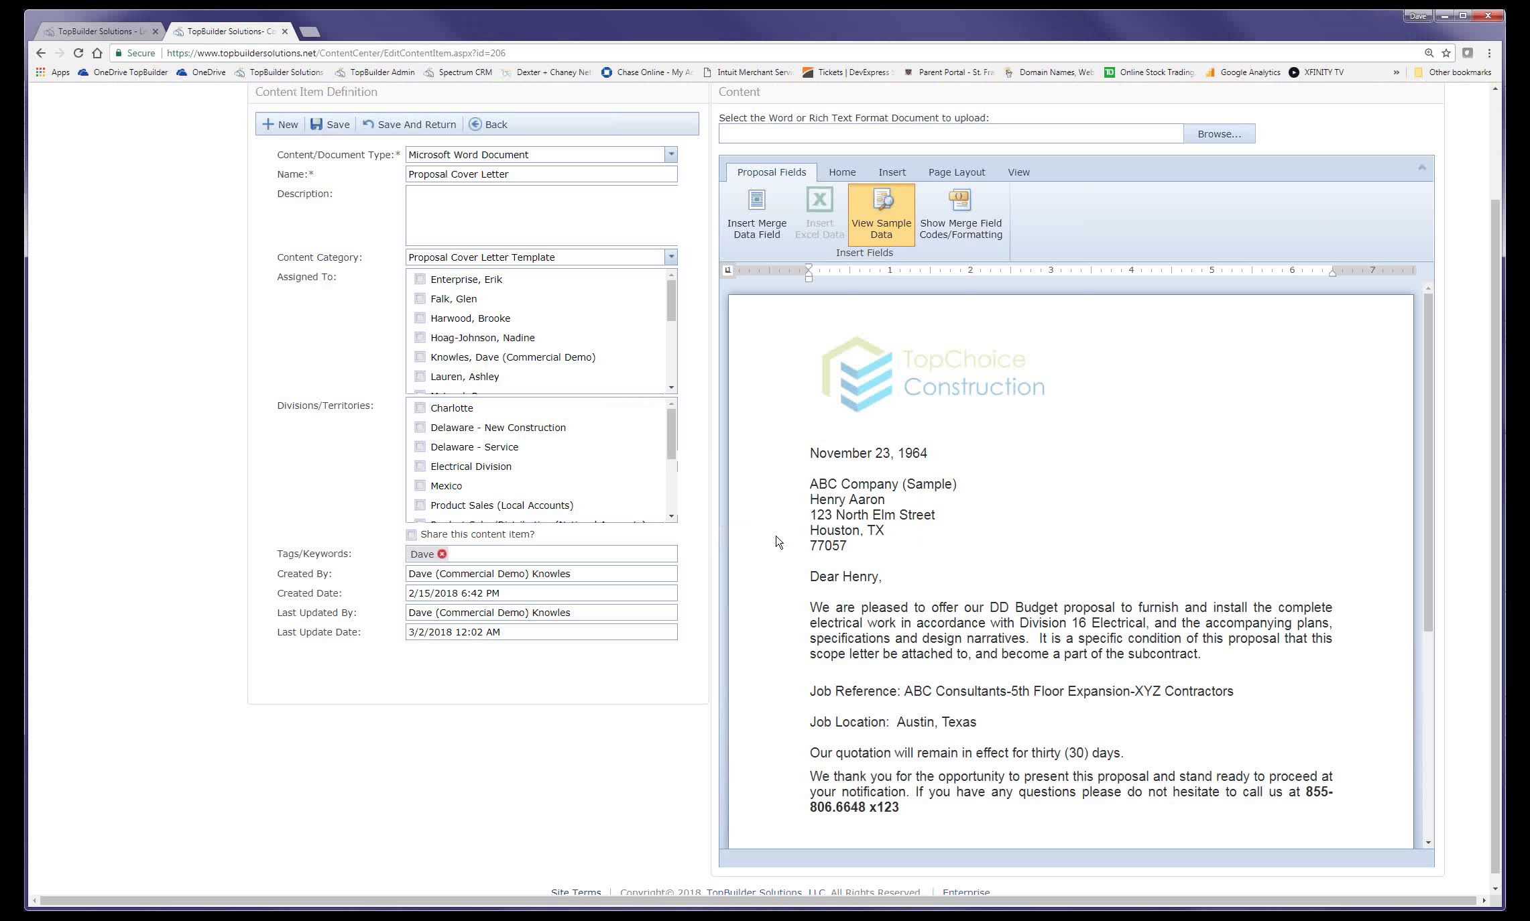
left_click(494, 137)
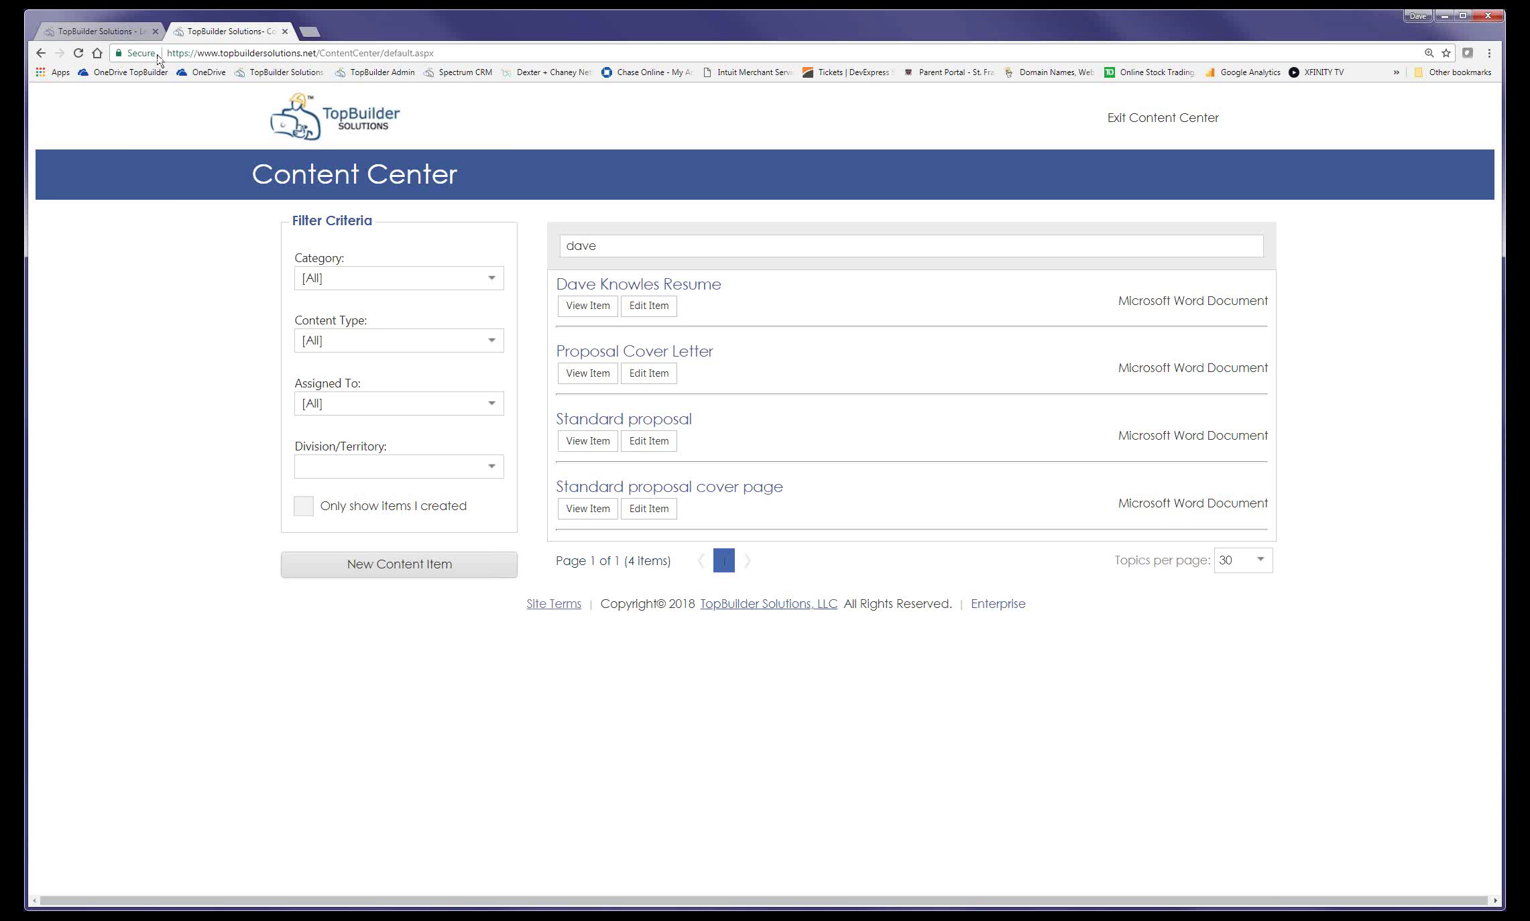
left_click(137, 38)
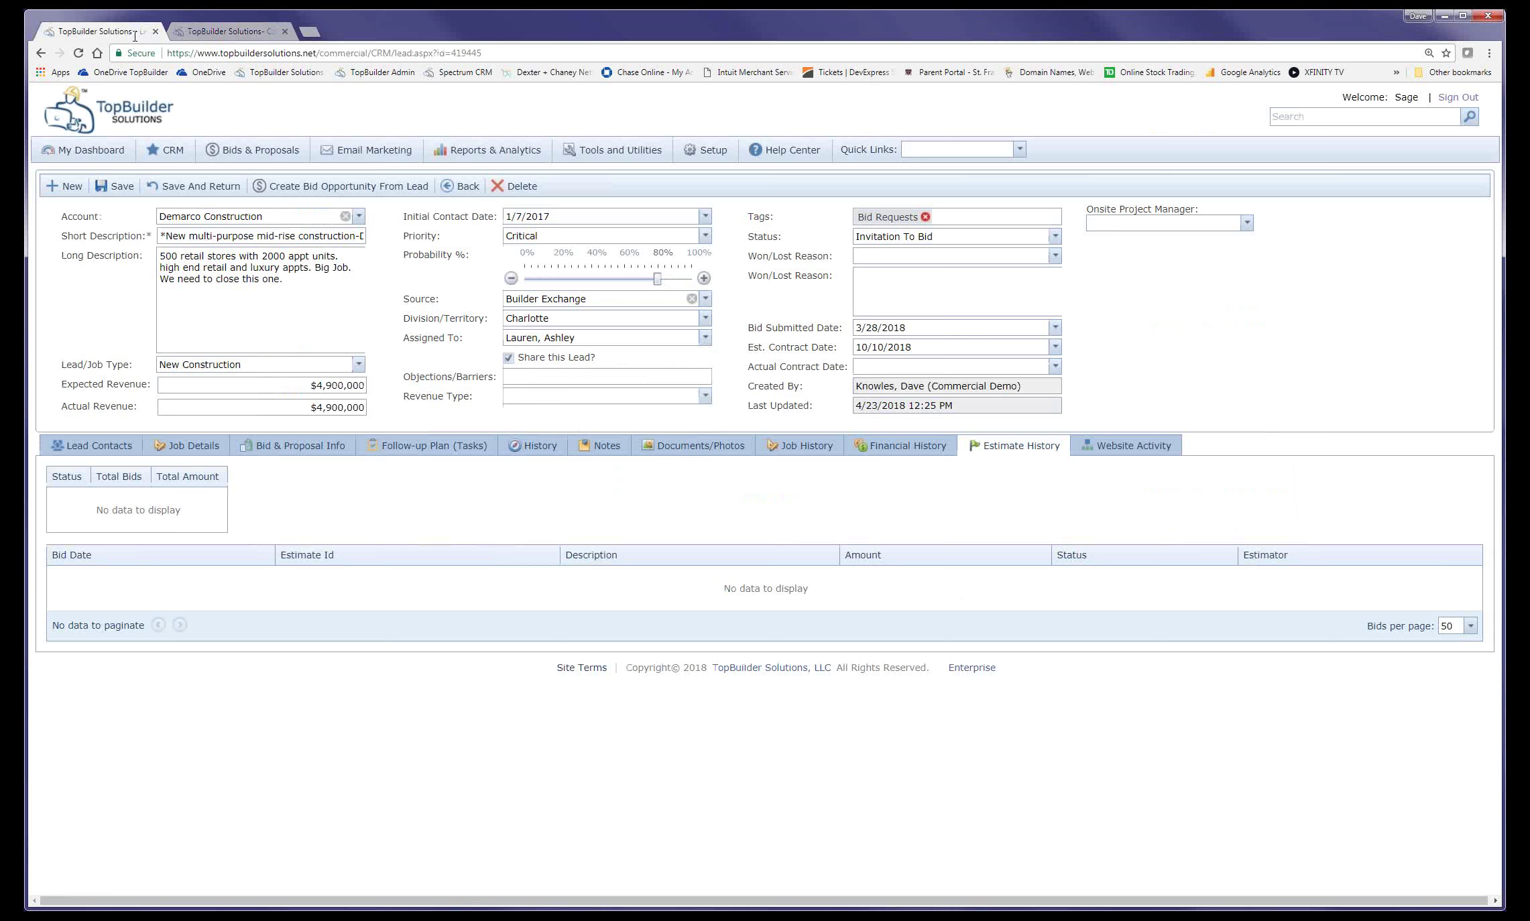
left_click(300, 446)
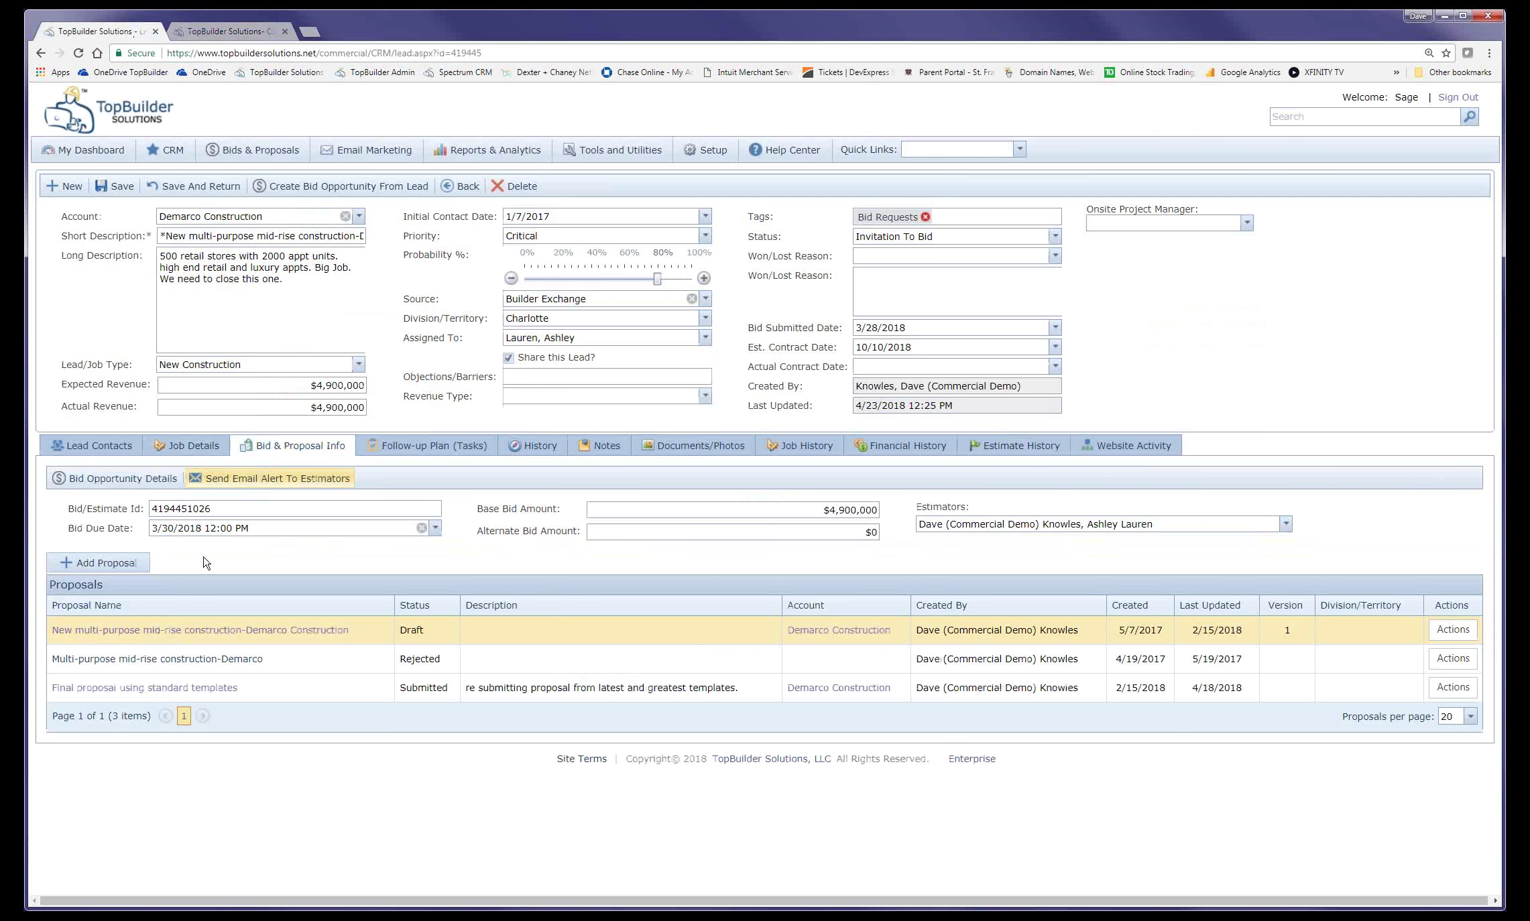
- In the "Final proposal using standard templates" cover letter, add "Per our agreement this bid expires June 1, 2018." below the greeting and remove the extra blank line
left_click(153, 690)
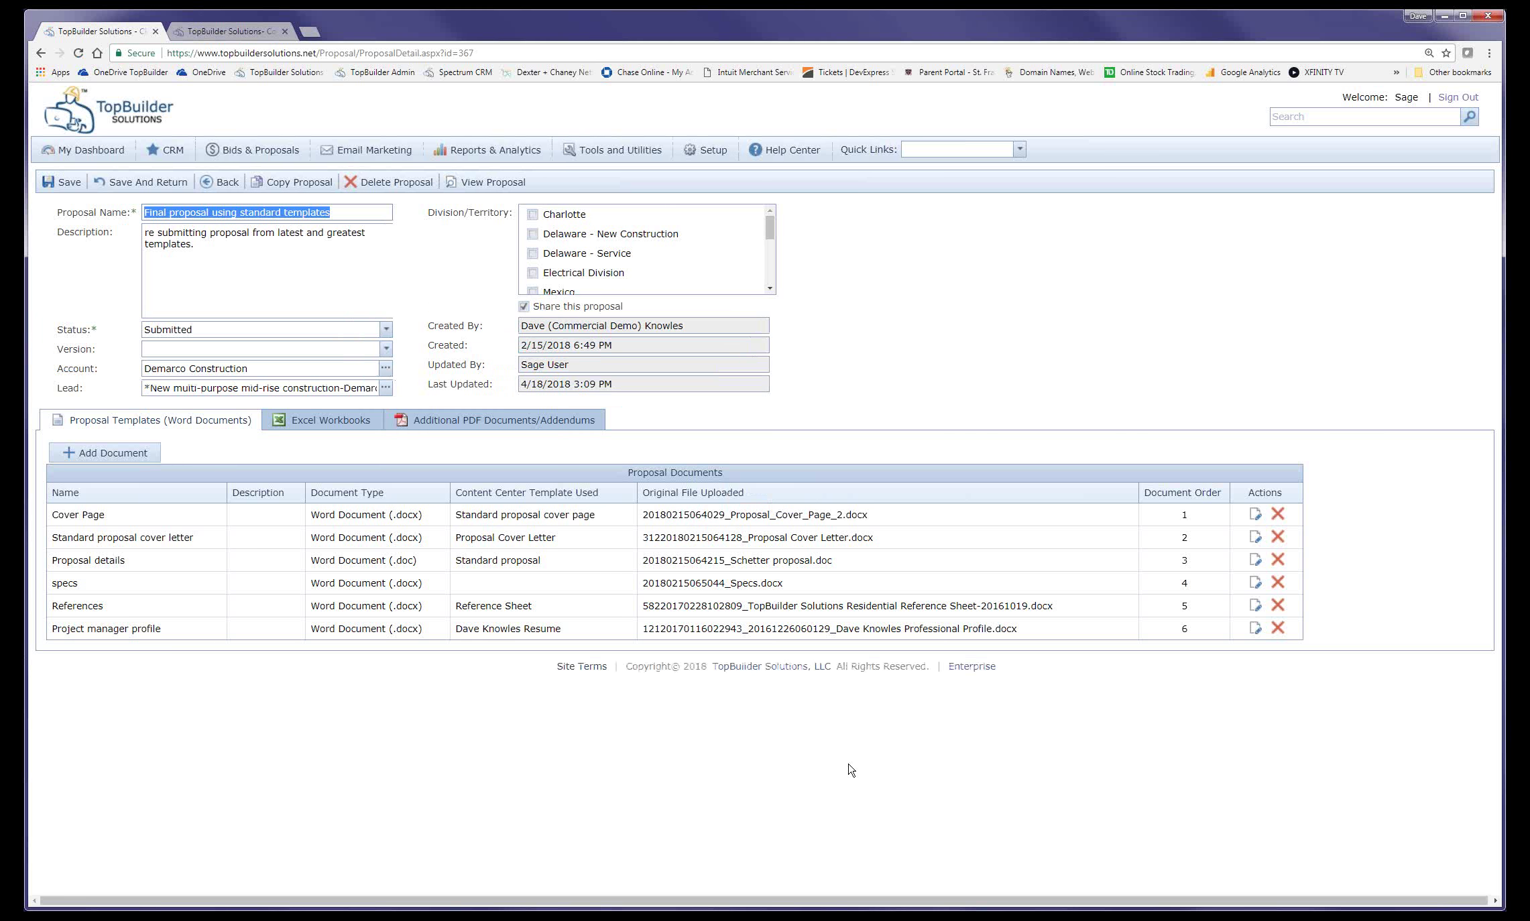
left_click(1243, 536)
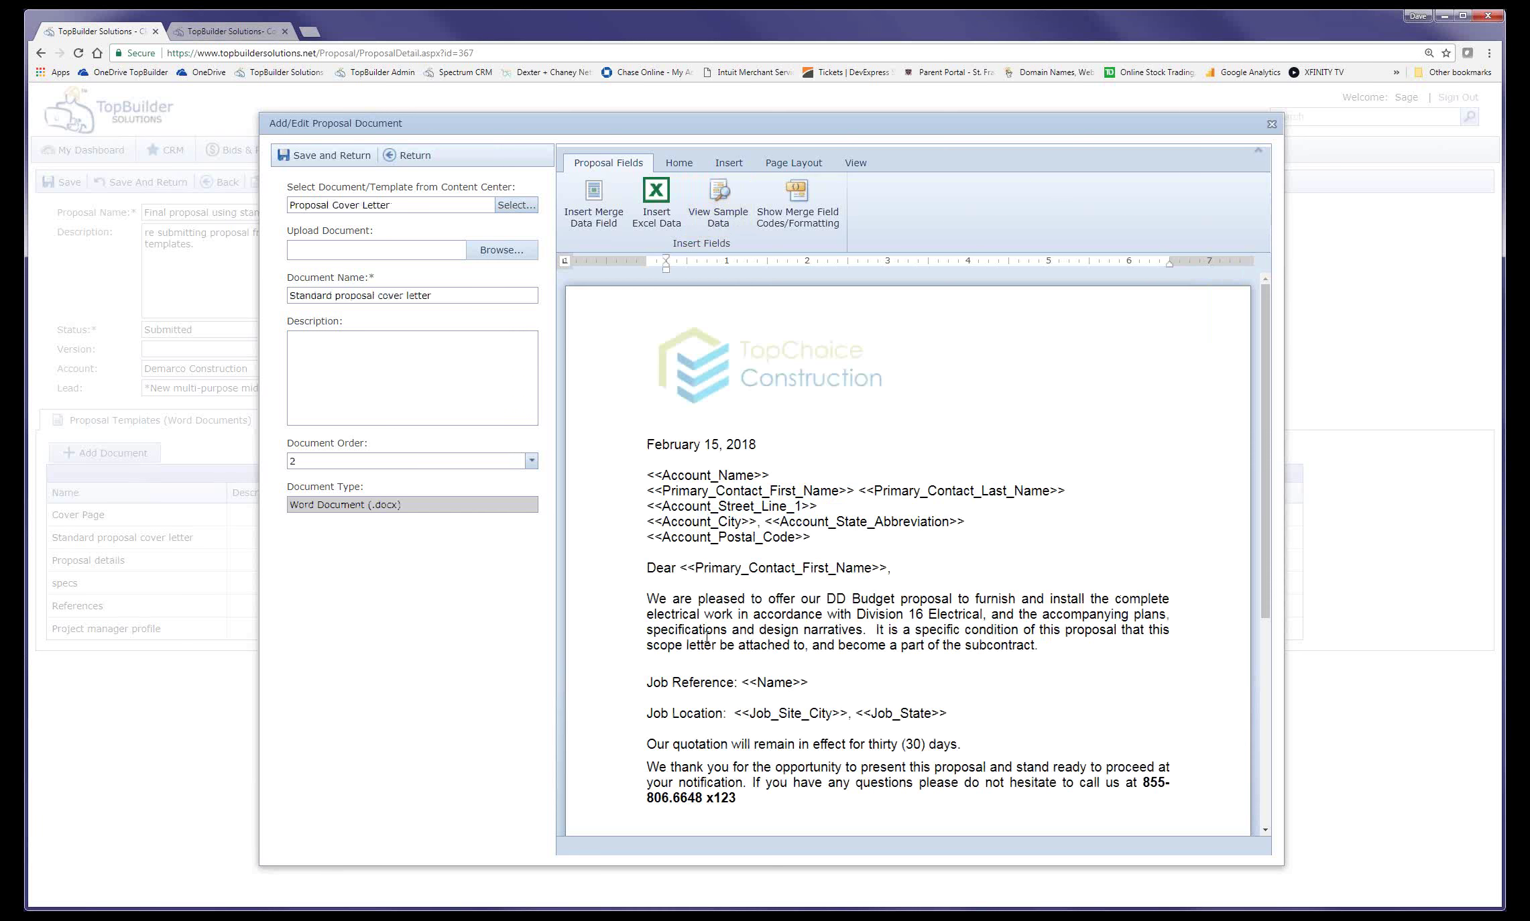
left_click(650, 602)
key("Return")
key("Return")
key("Up")
type("P")
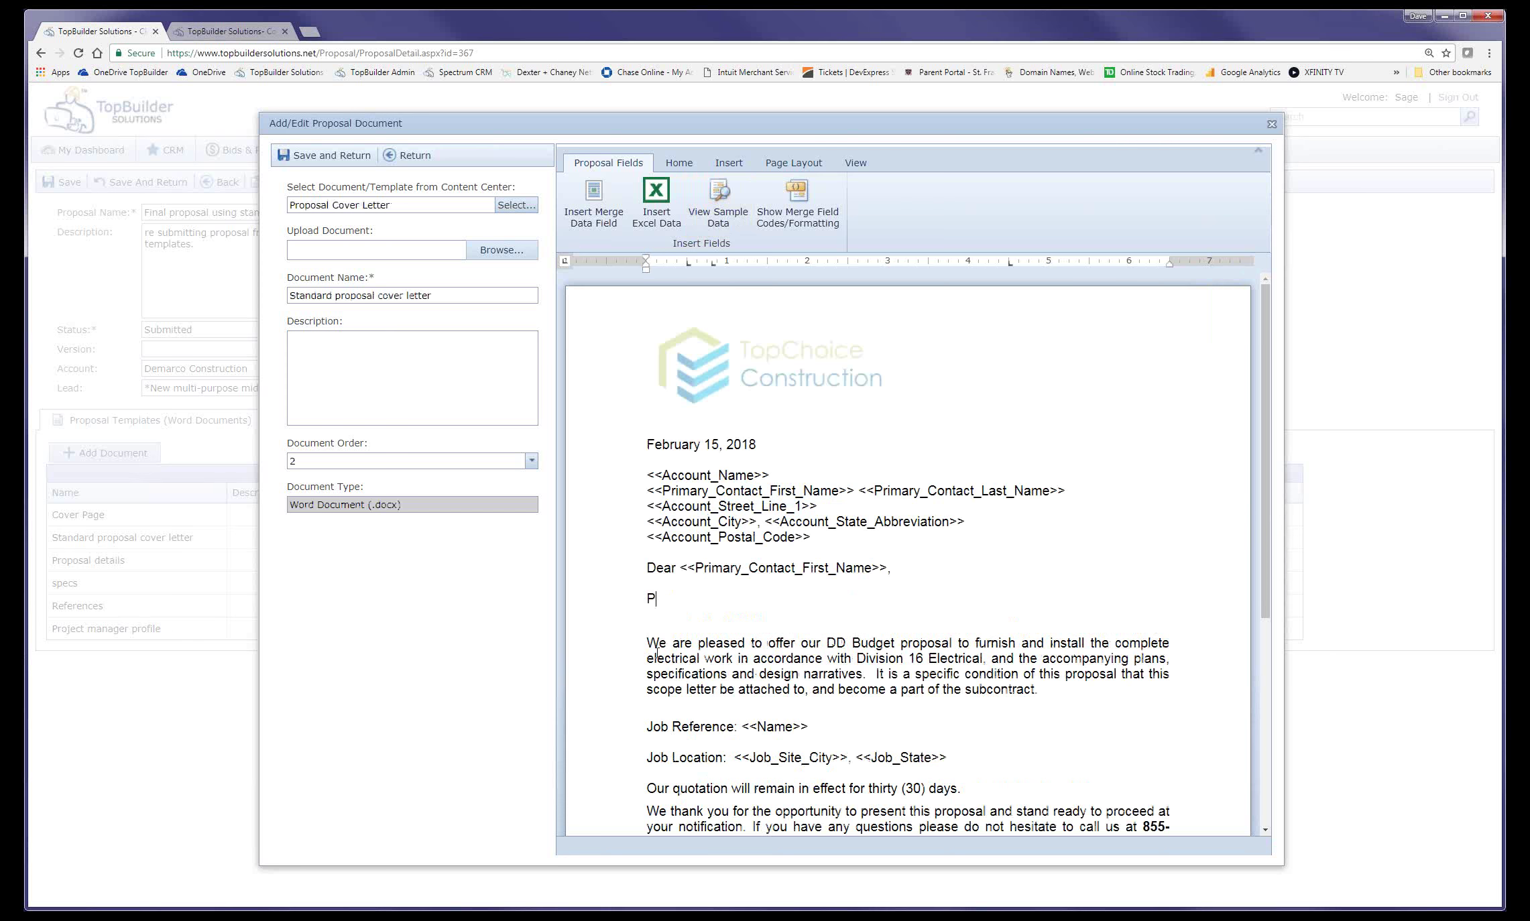
type("er our agreement this bid ex")
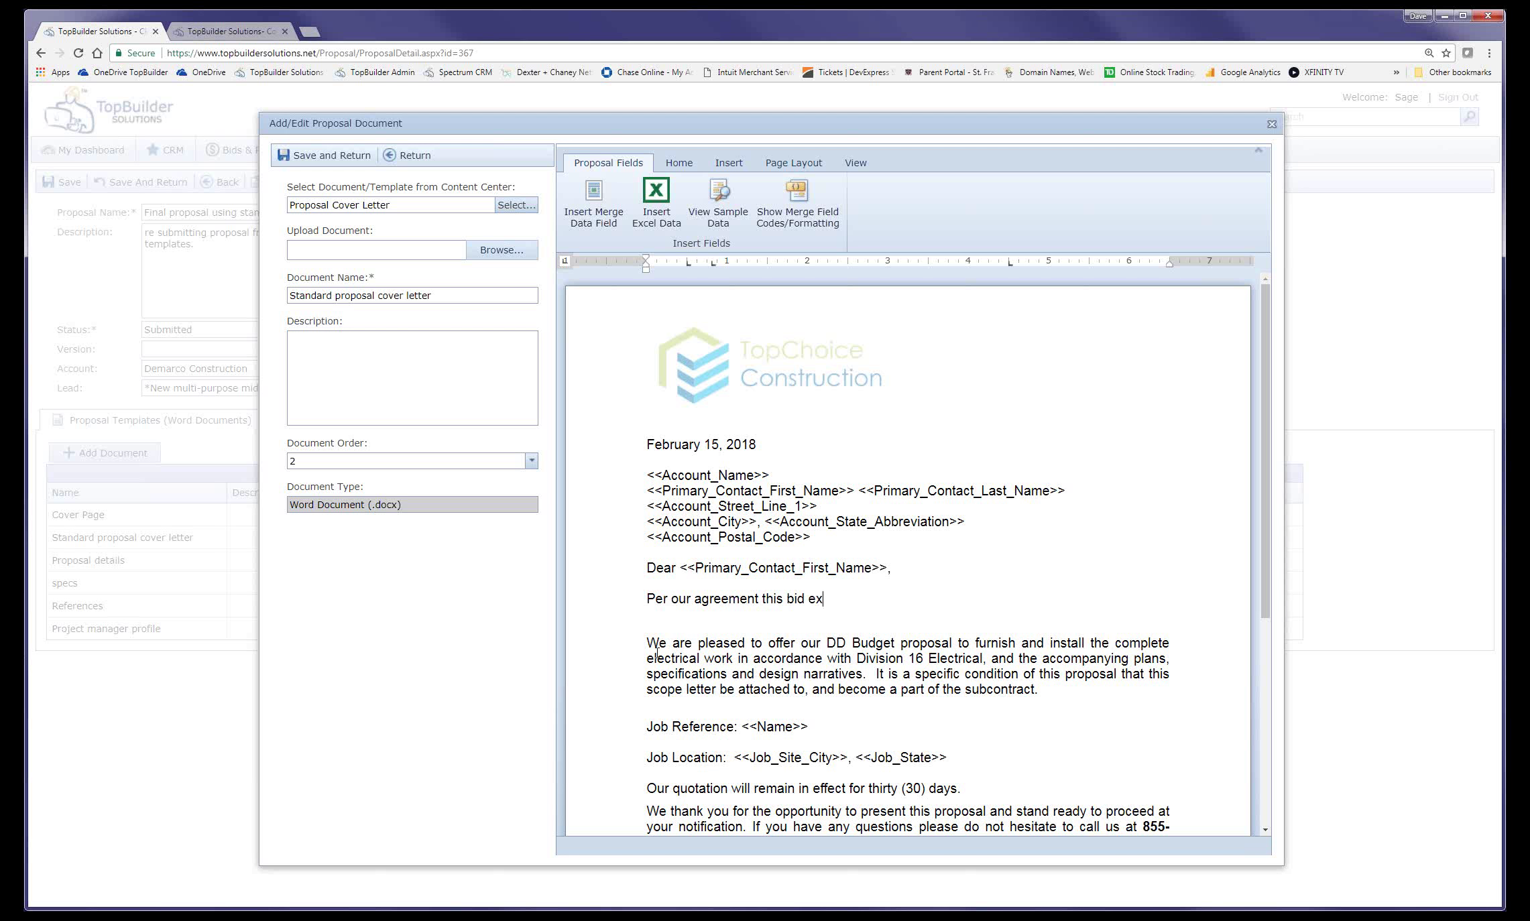
type("pires June 1, 2018.")
left_click_drag(937, 599, 571, 607)
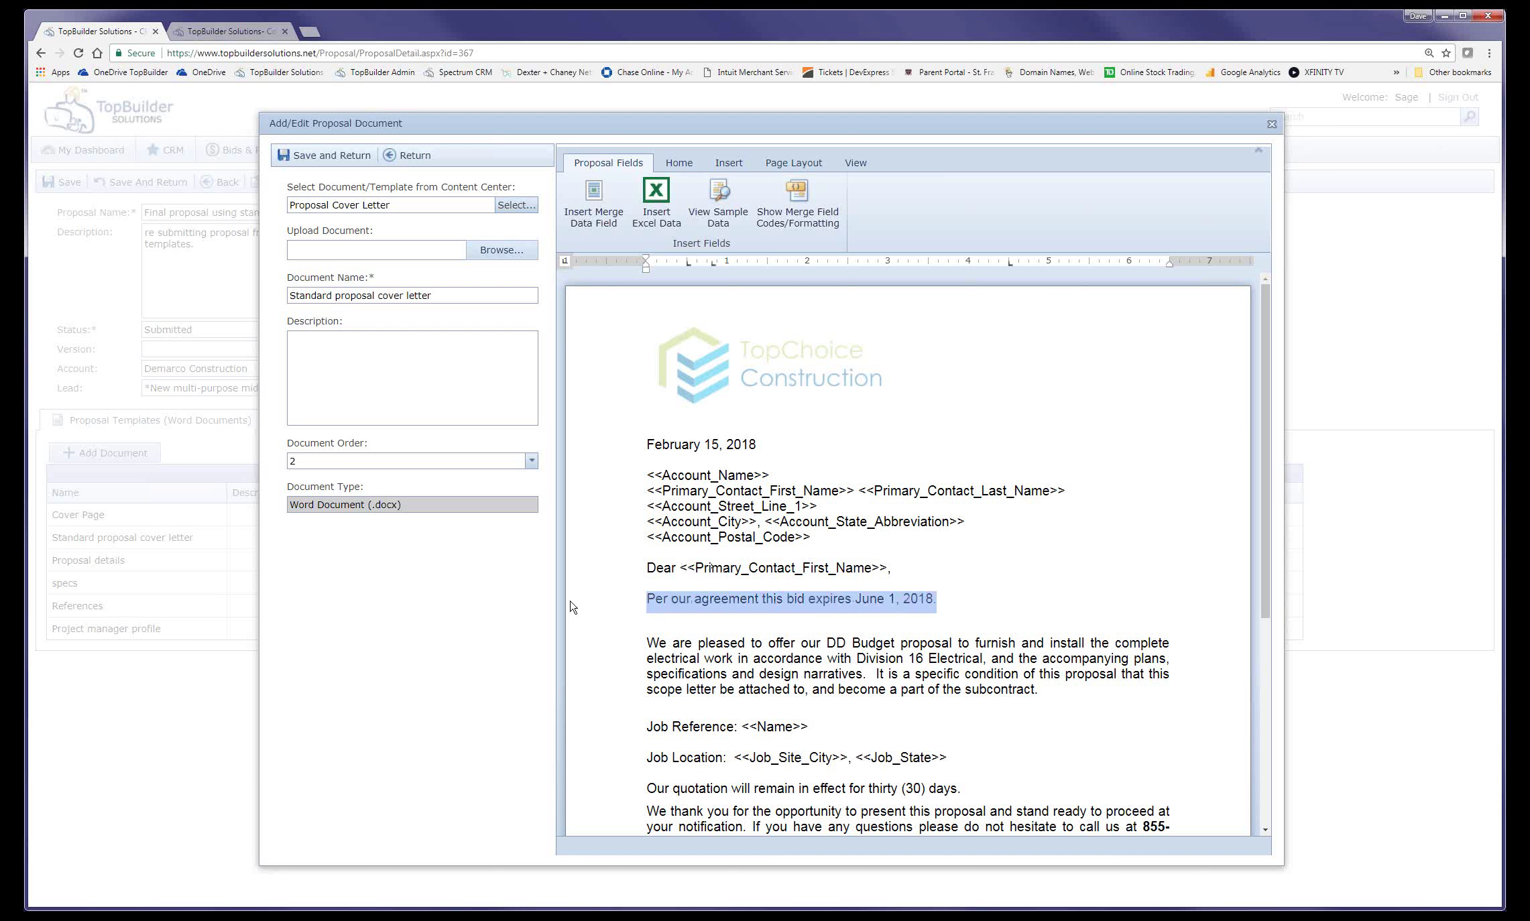
left_click(675, 625)
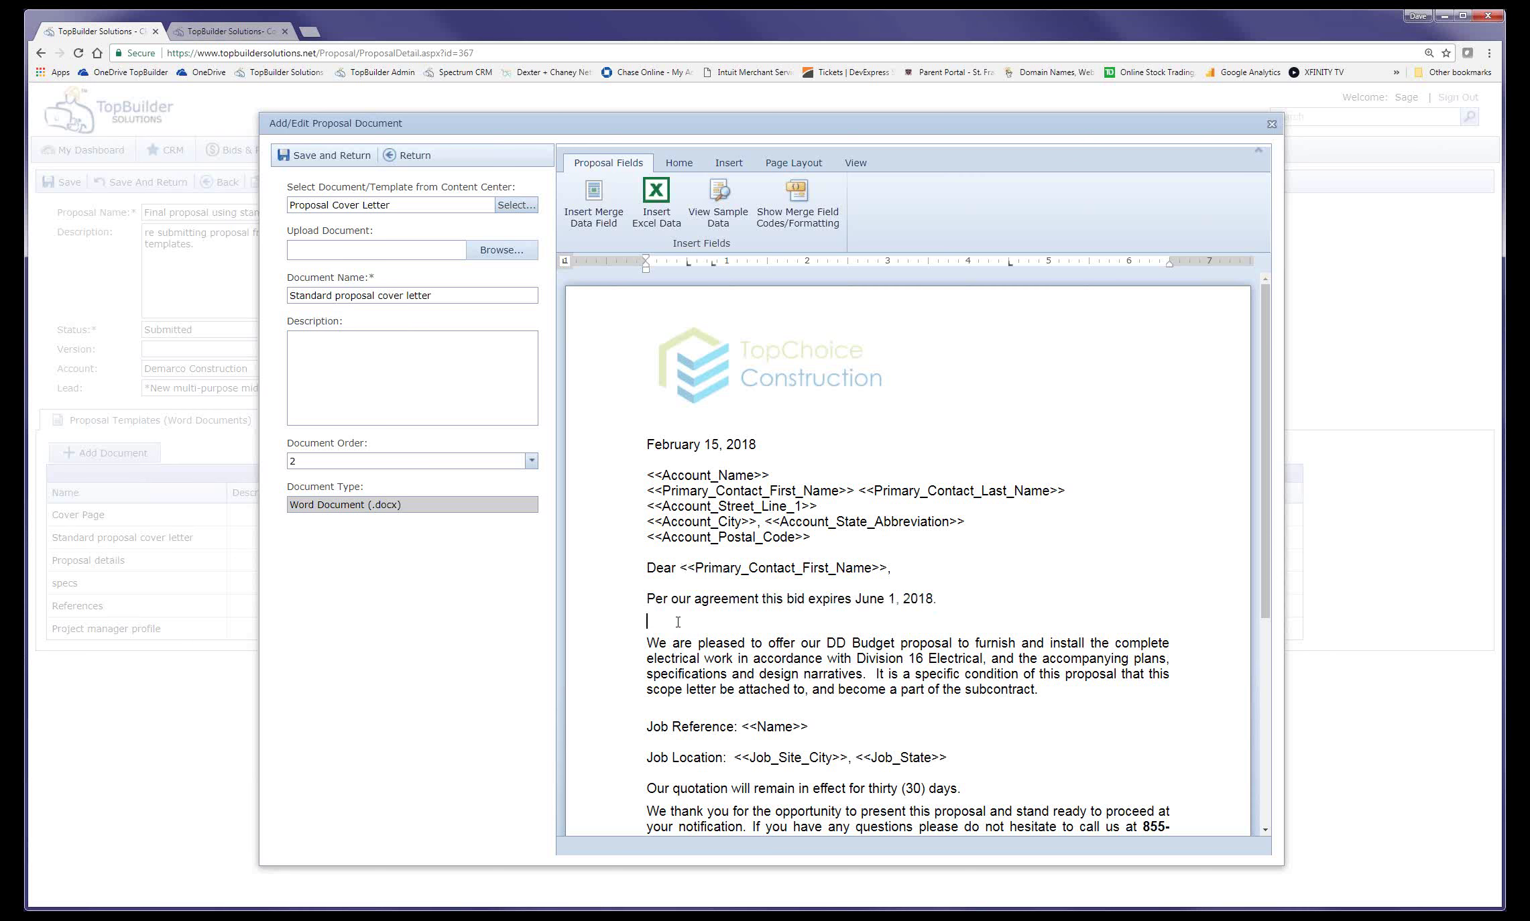
key("BackSpace")
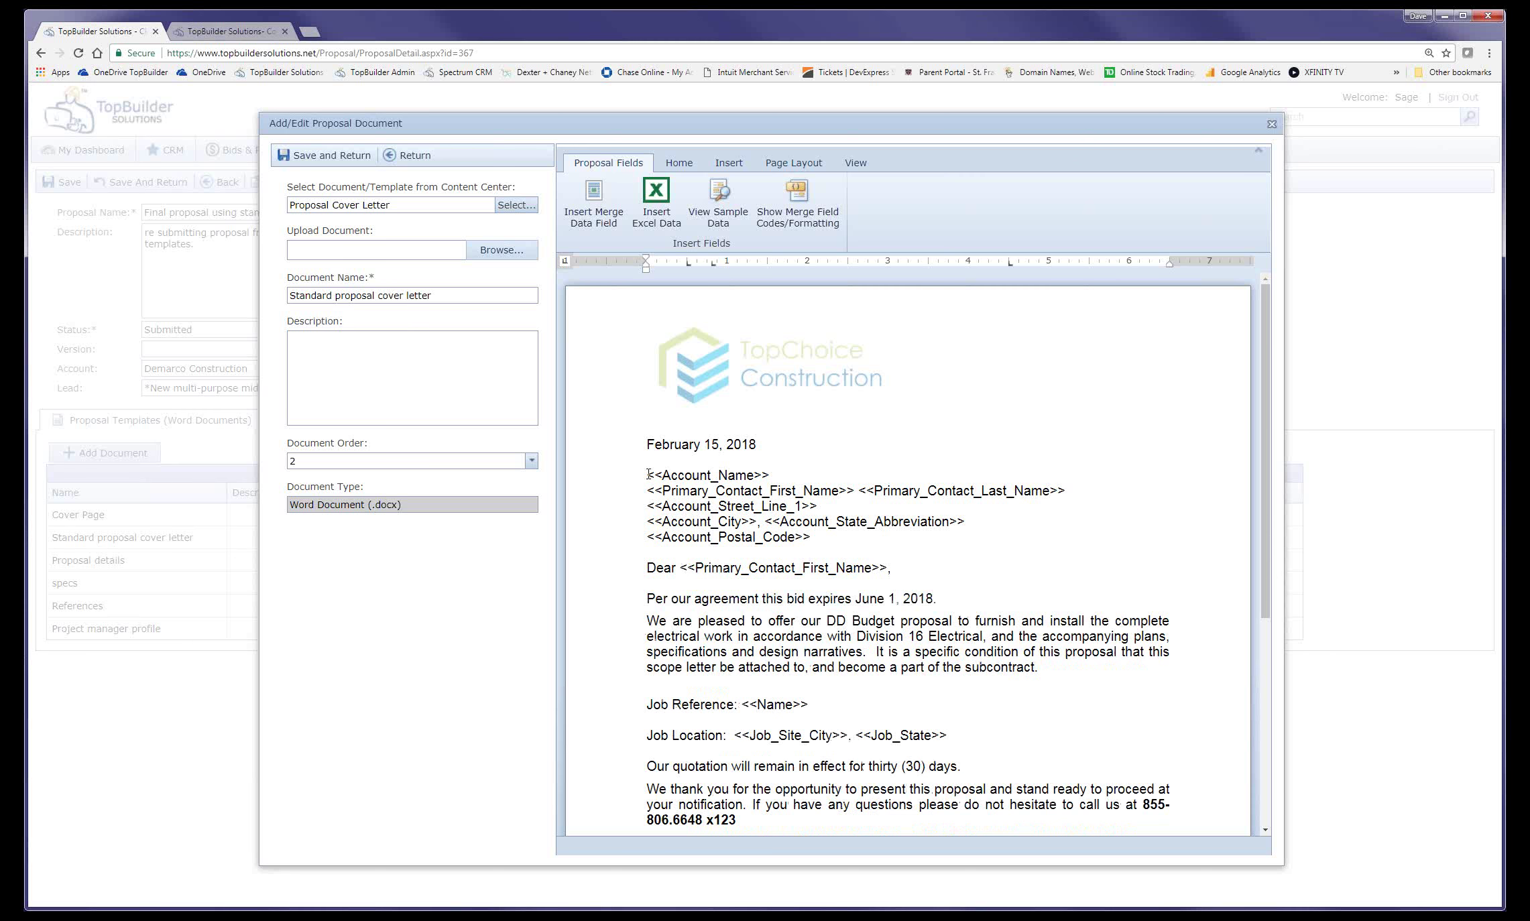
- Review the cover letter's account name and Assigned To merge fields, and save the letter back to the proposal
left_click_drag(646, 474, 750, 471)
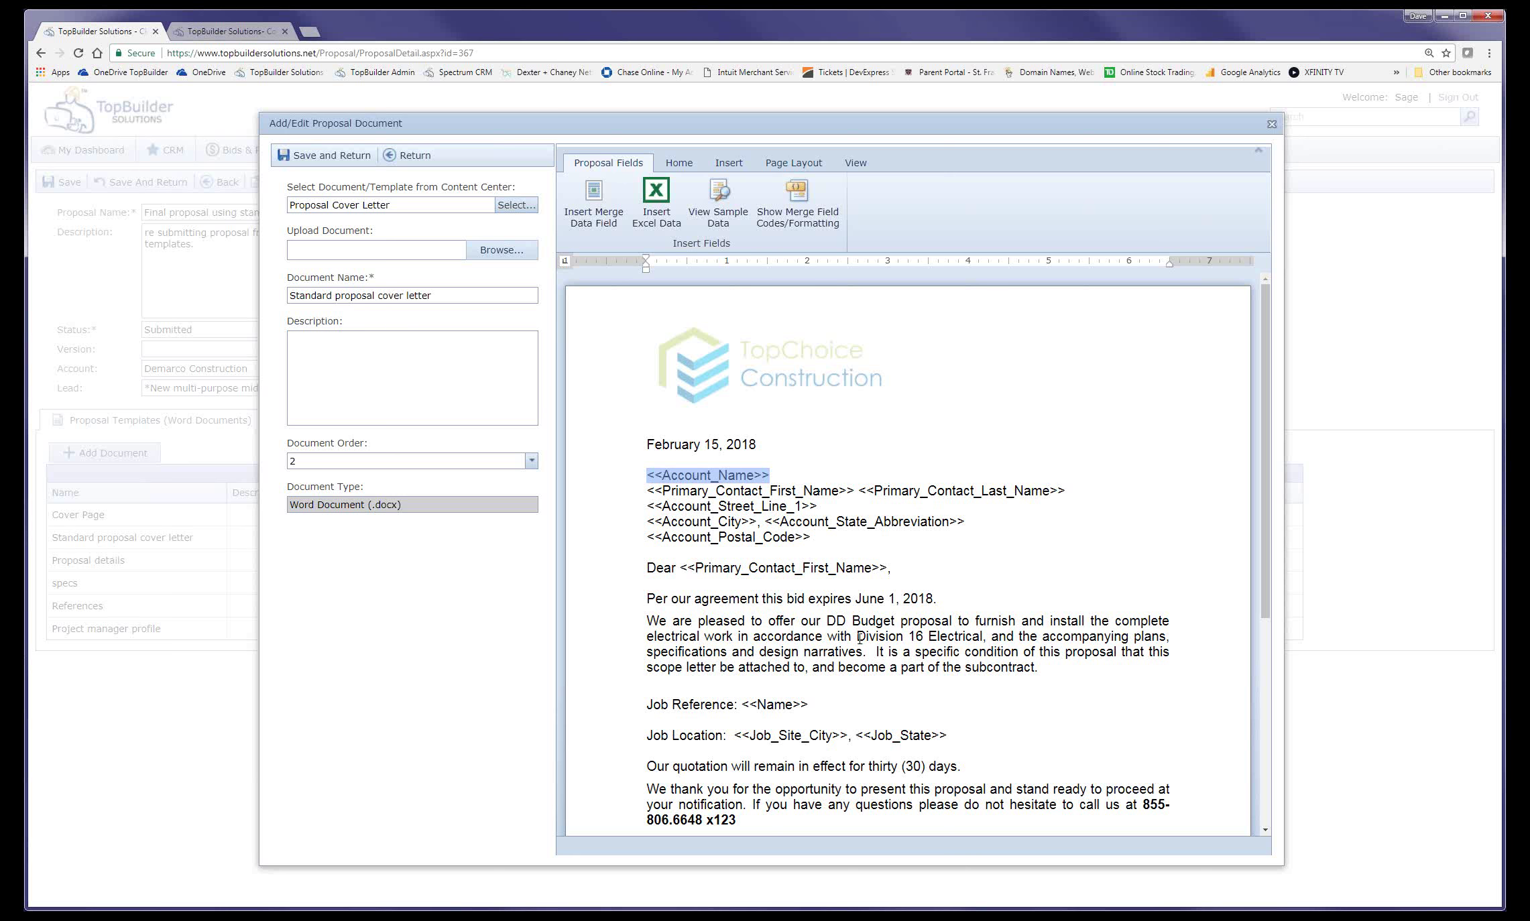
scroll(859, 638, "down", 3)
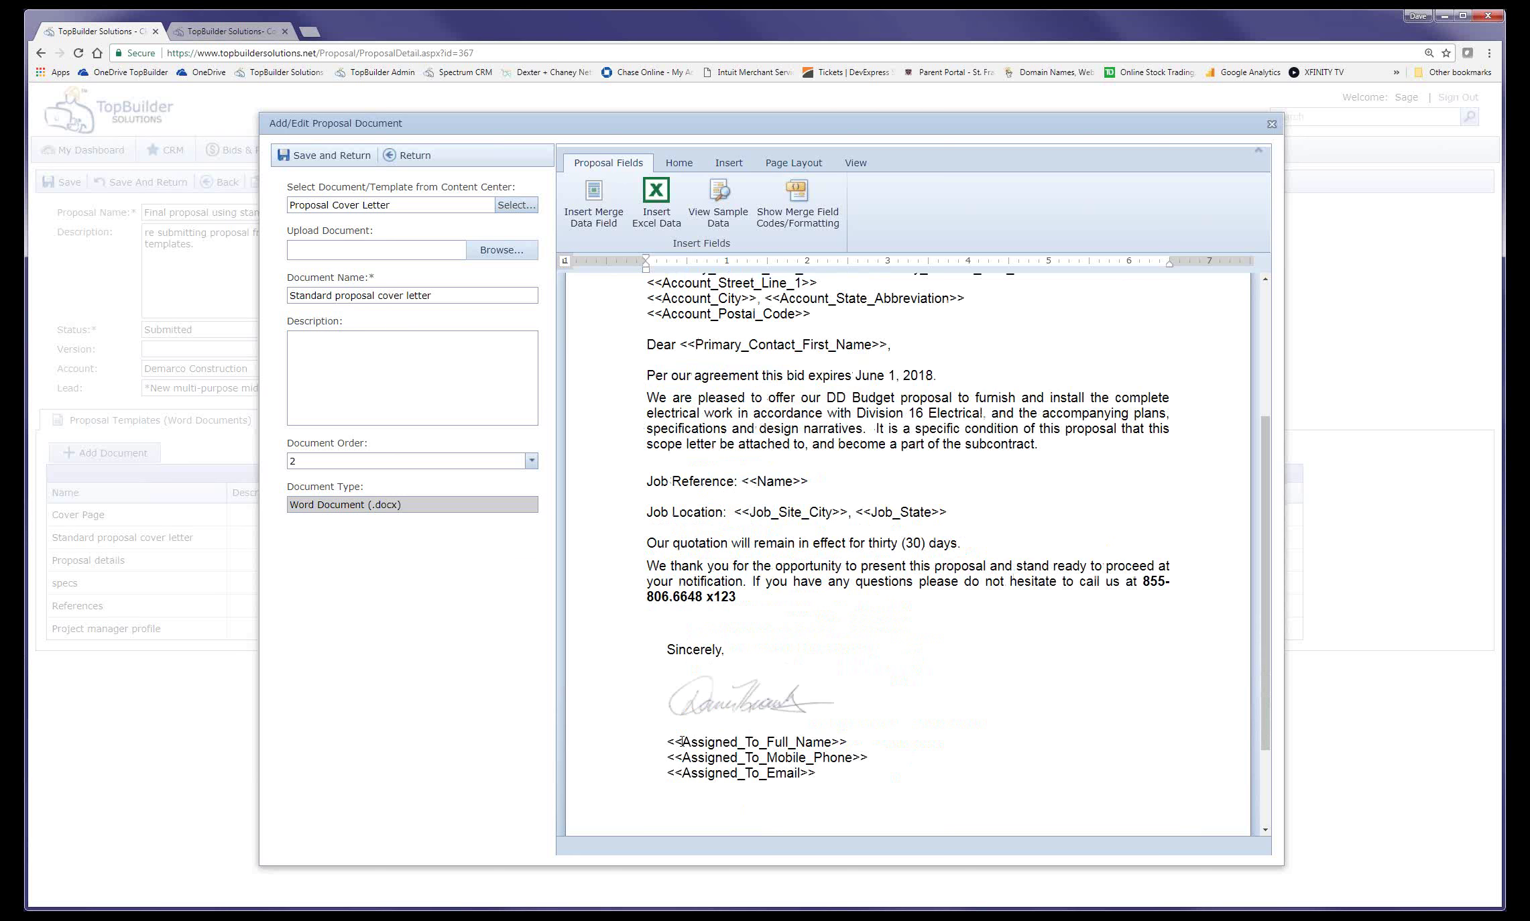
left_click_drag(673, 740, 817, 771)
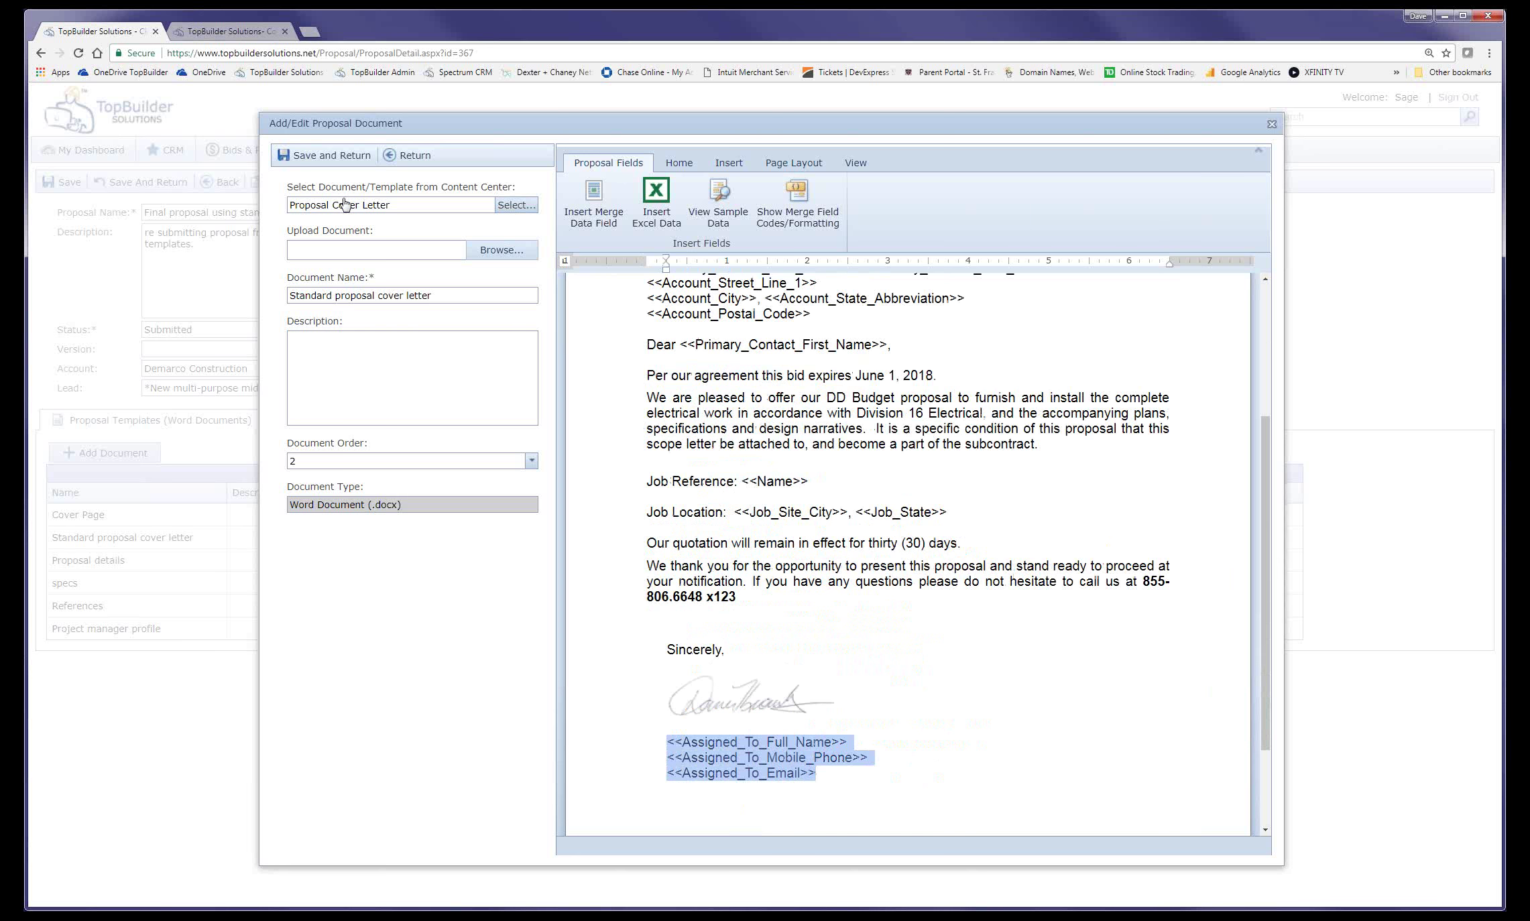
left_click(331, 160)
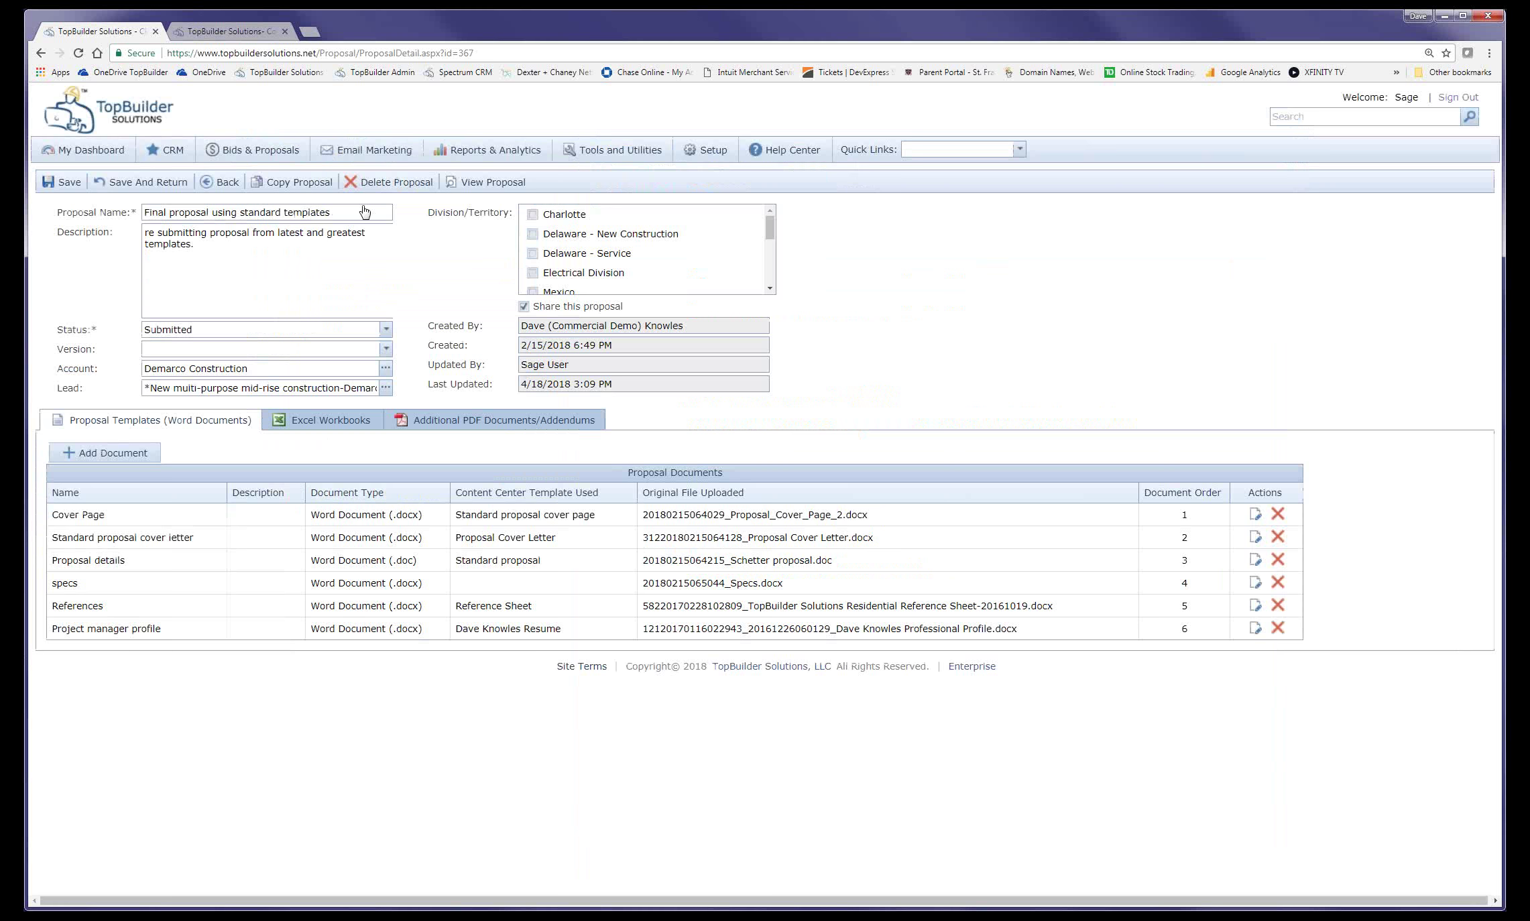
- View the assembled proposal and check the cover letter's expiry sentence, contact, job details and signature block, and close the viewer
left_click(469, 183)
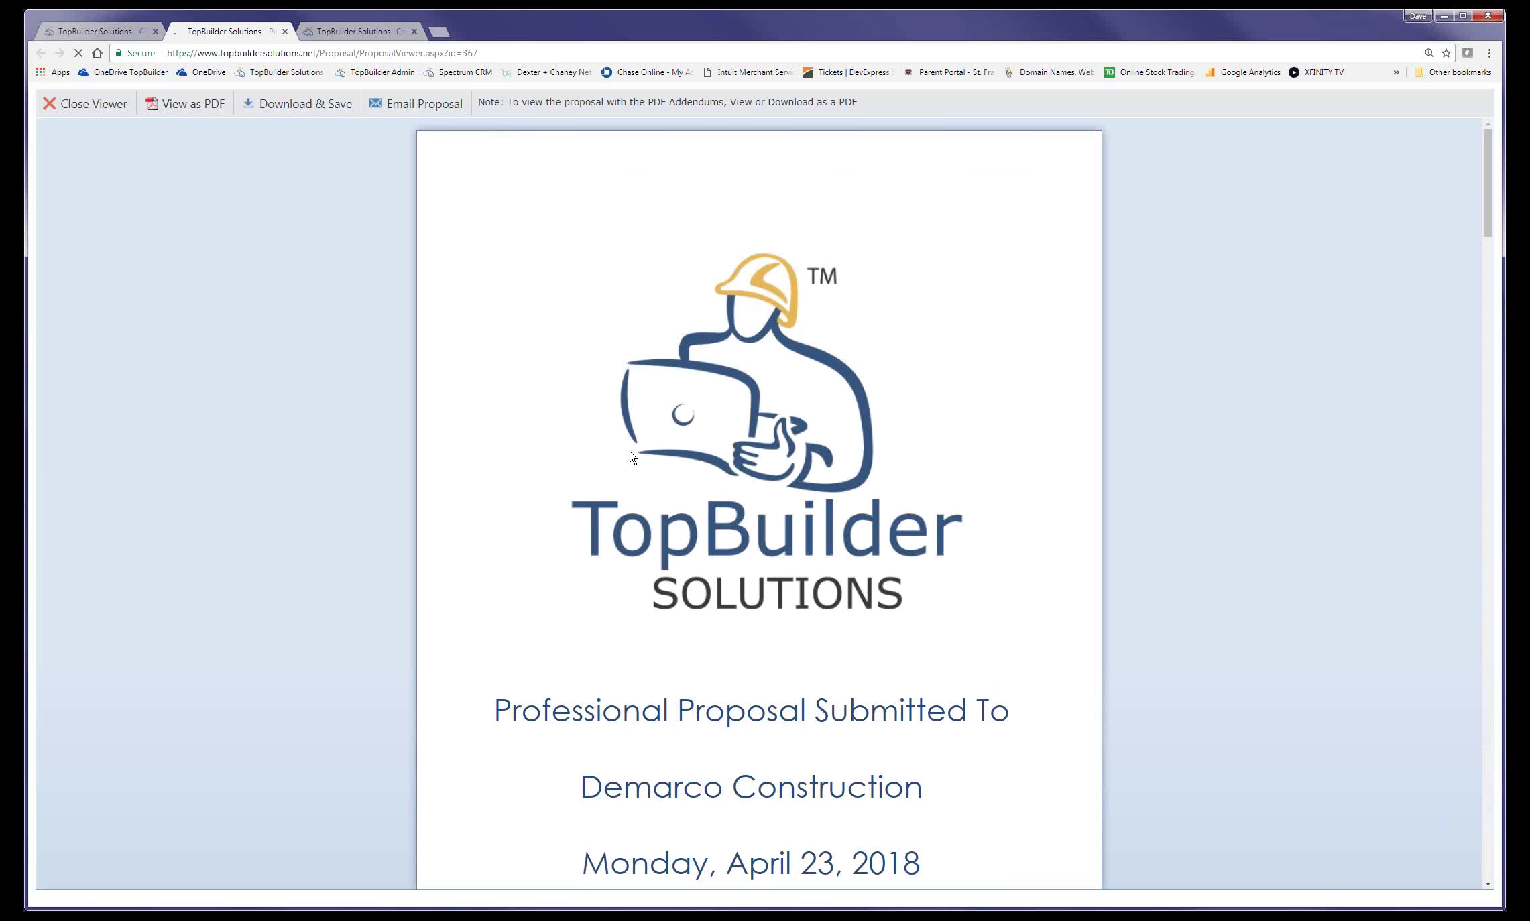
scroll(631, 452, "down", 10)
scroll(630, 451, "down", 3)
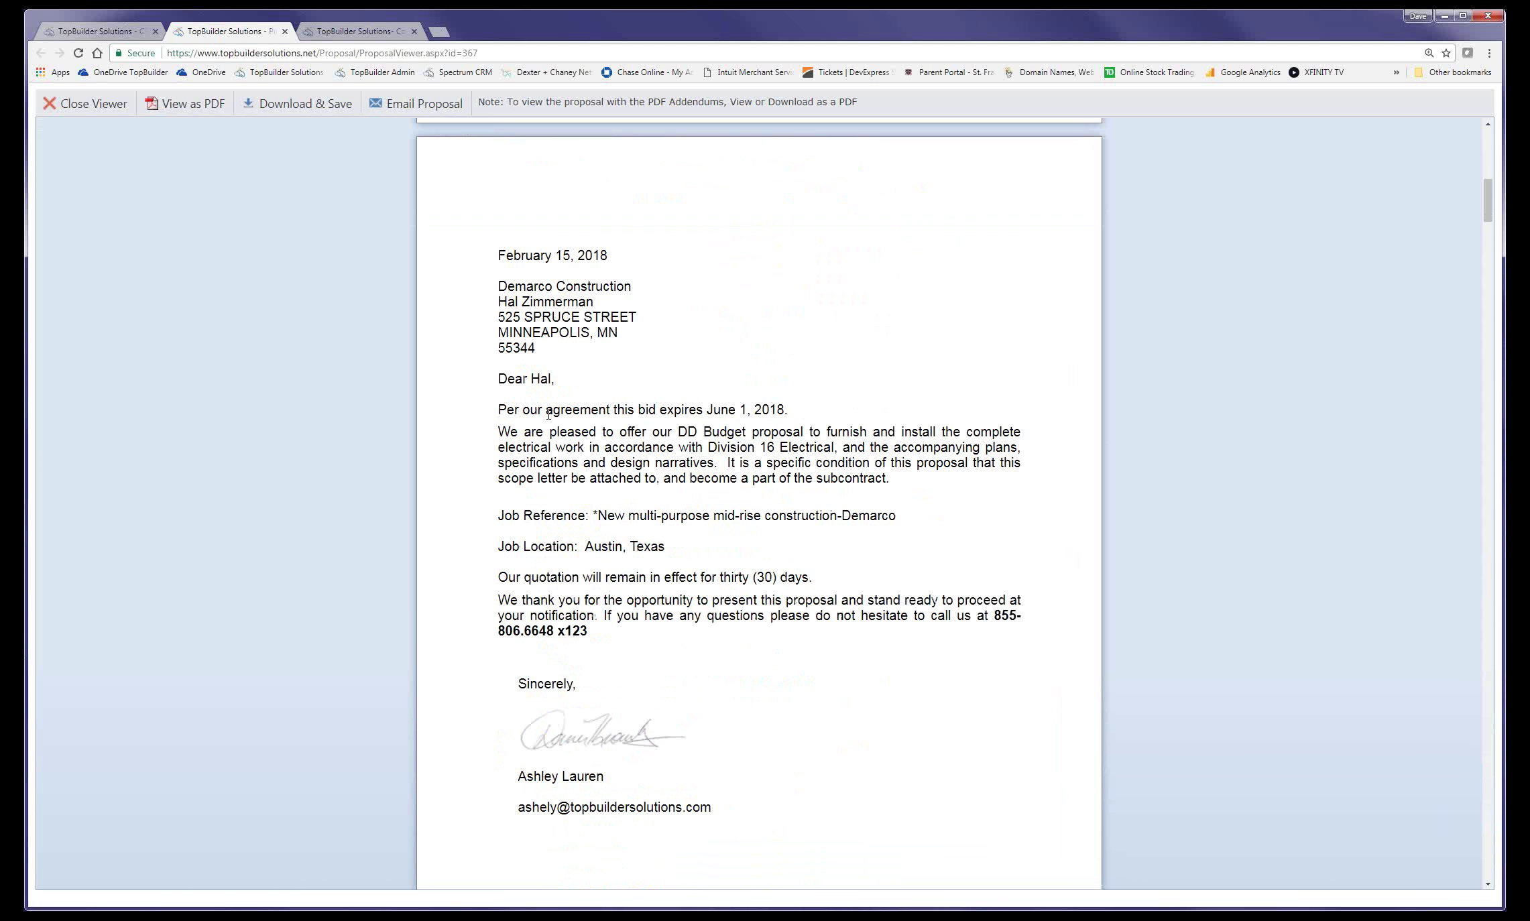
left_click_drag(498, 410, 814, 408)
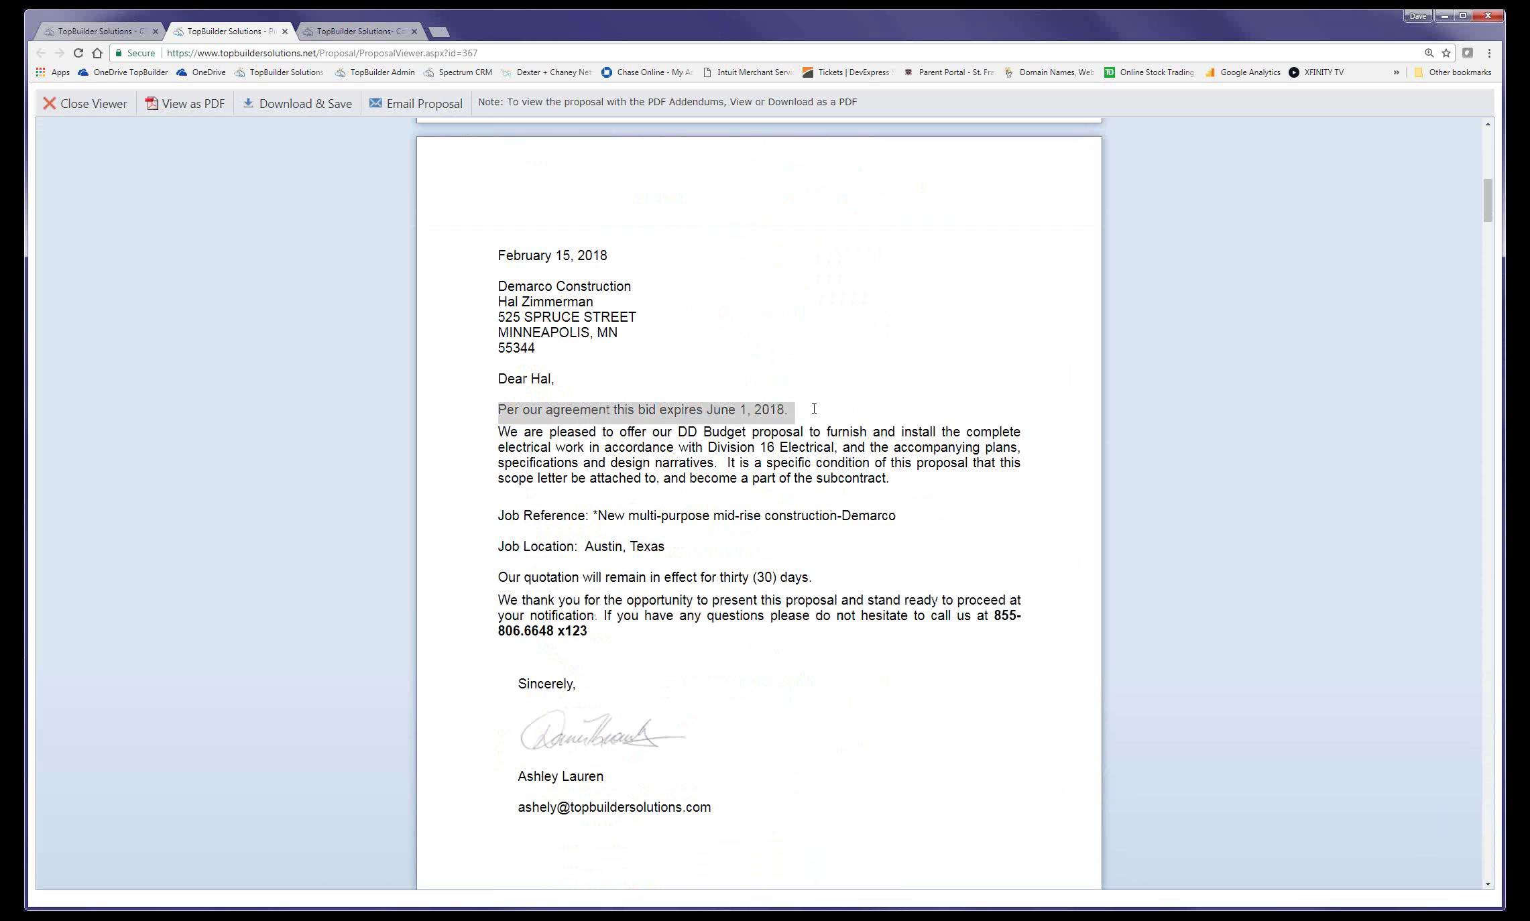
double_click(541, 380)
left_click_drag(498, 302, 599, 303)
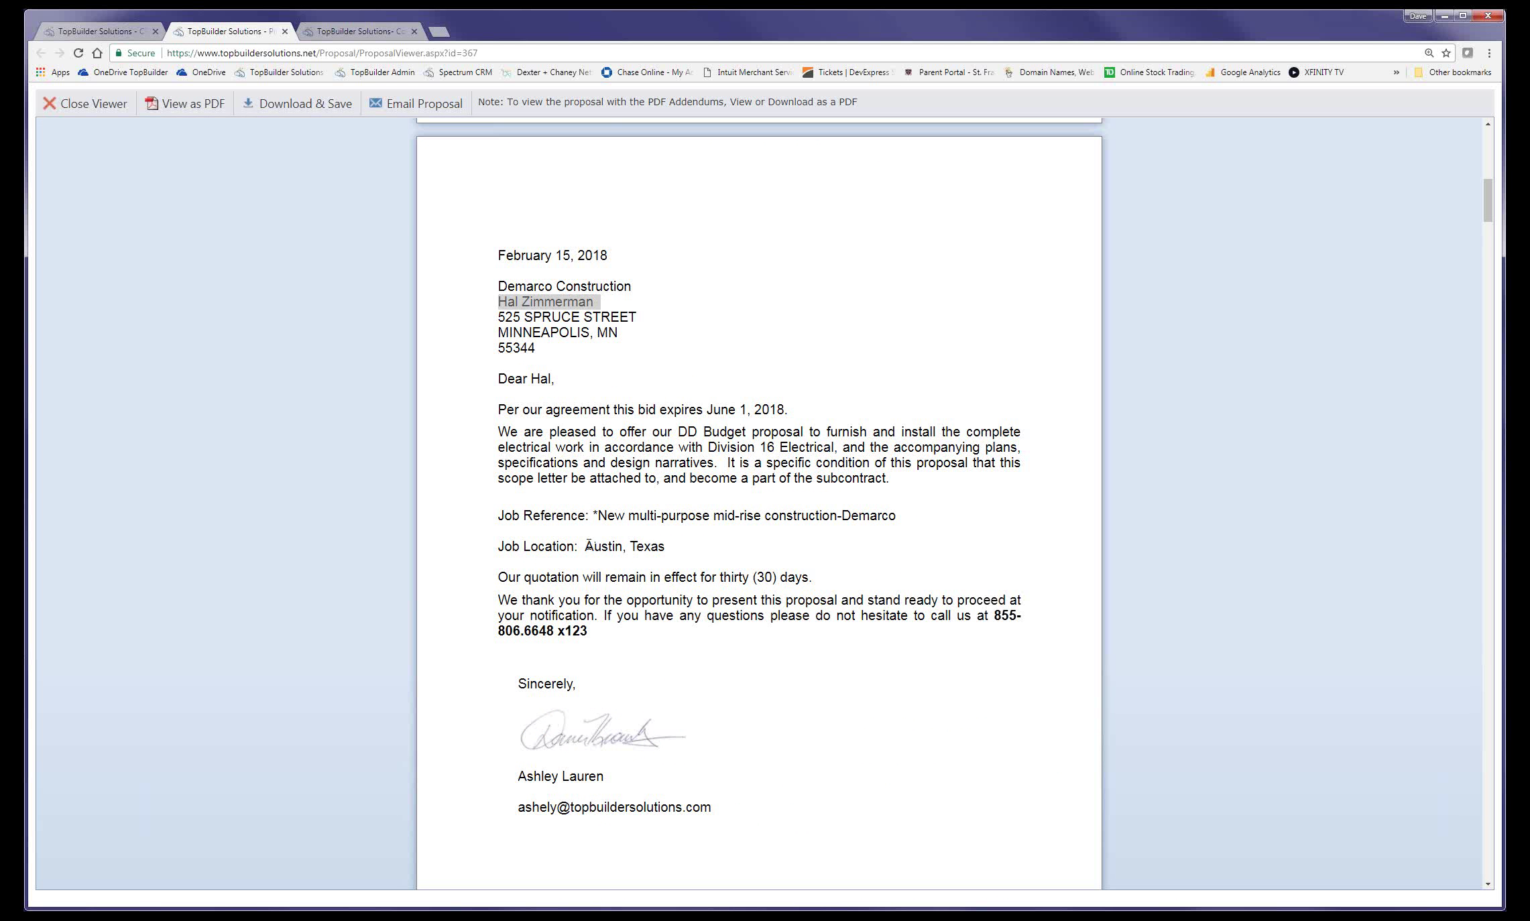
left_click_drag(588, 546, 902, 516)
left_click_drag(736, 812, 489, 789)
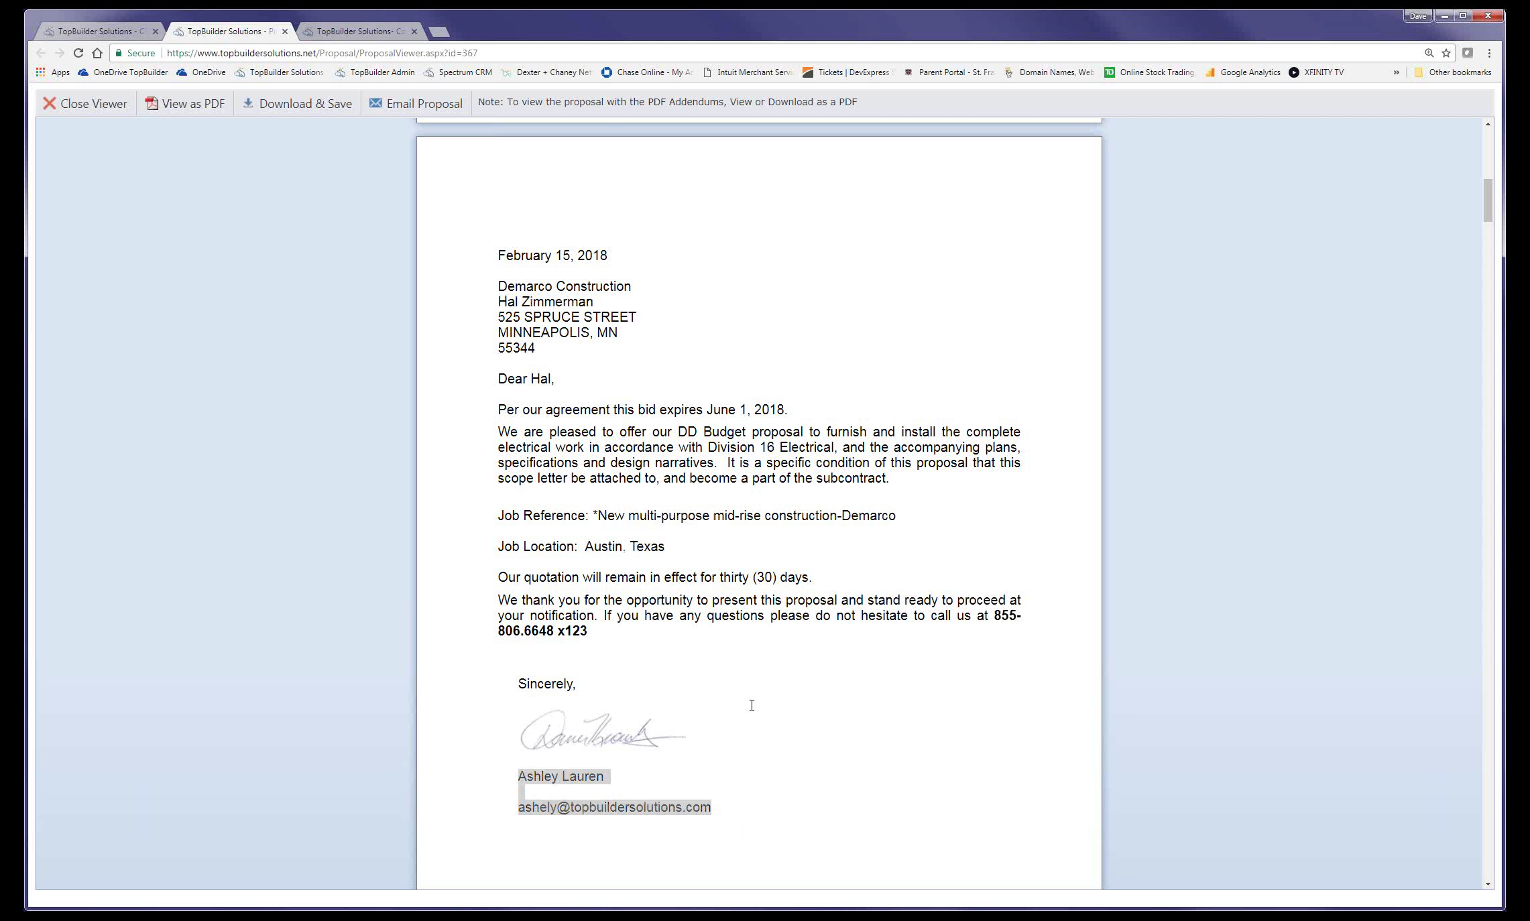
left_click(652, 730)
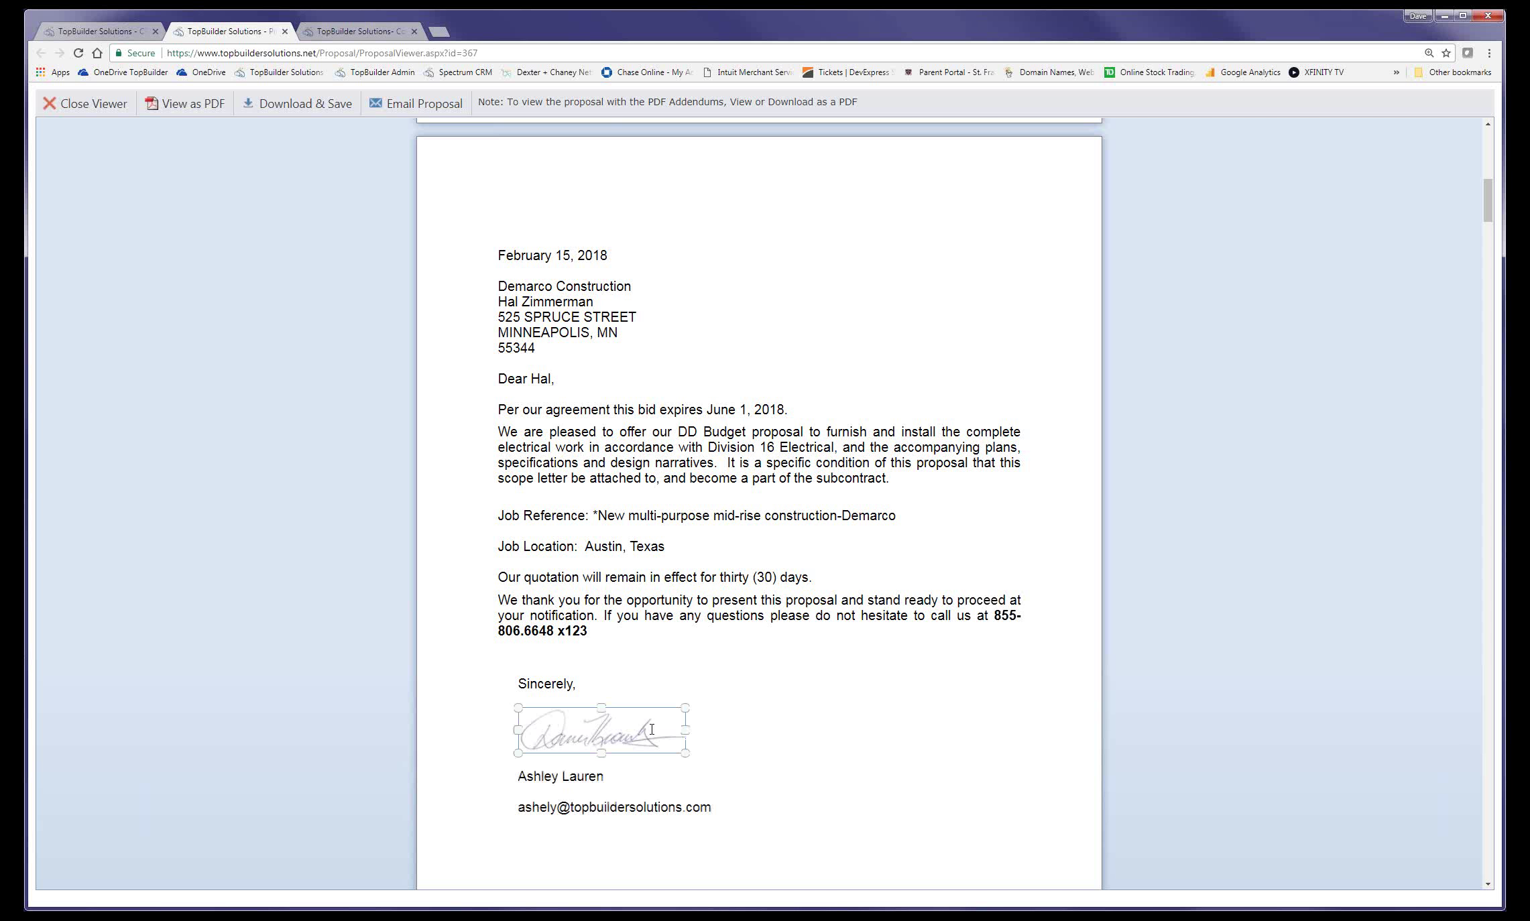
left_click(767, 616)
left_click(285, 32)
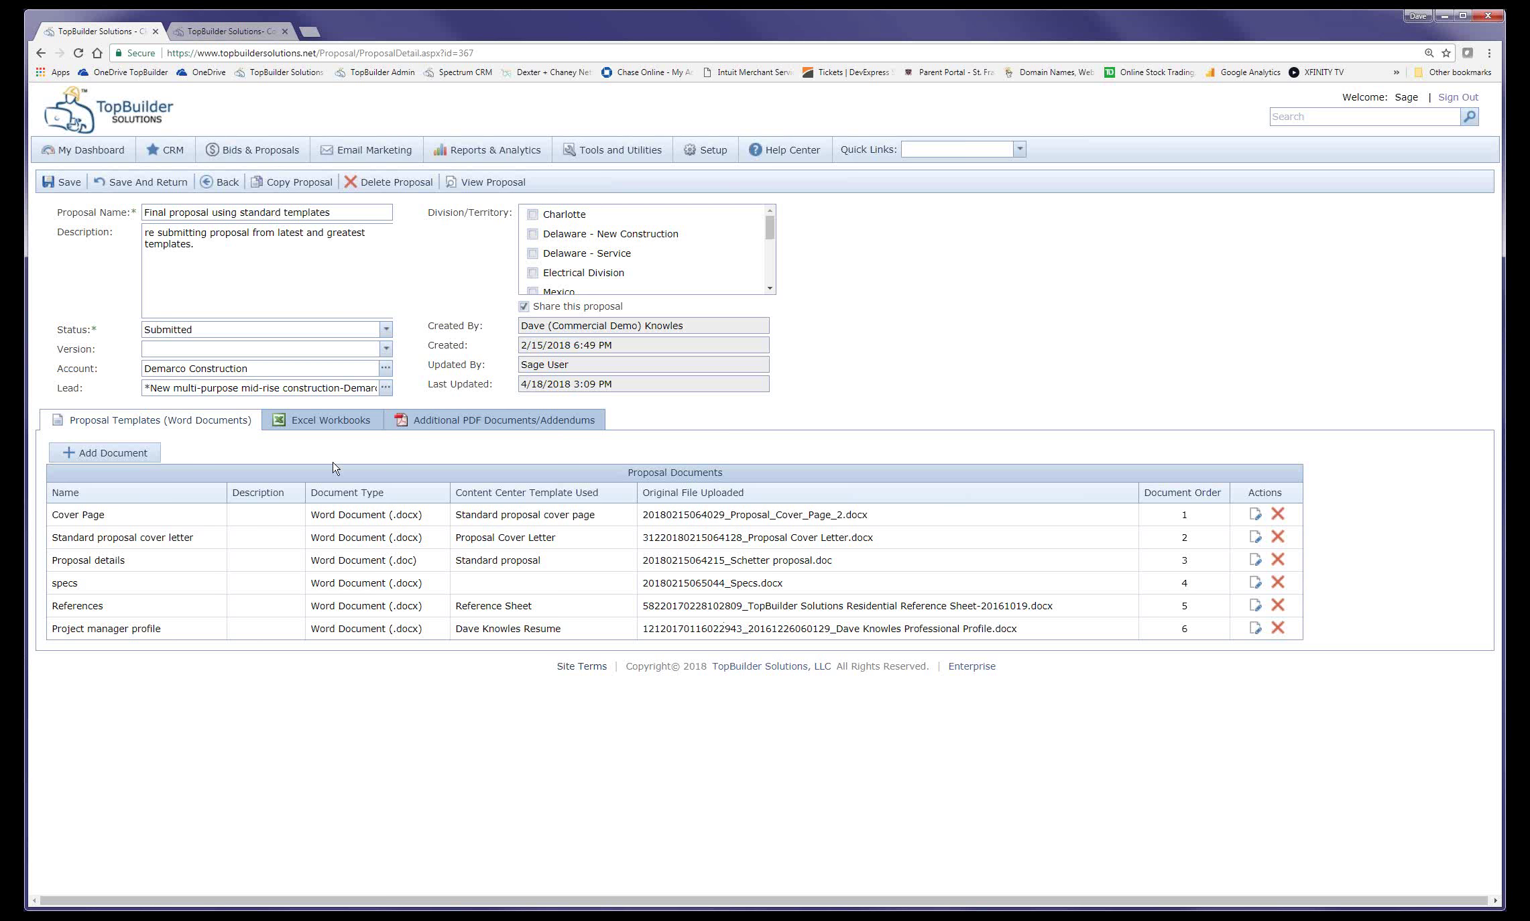
- Look over the proposal's Pricing breakdown Excel workbook and return to the list of Word documents
left_click(319, 421)
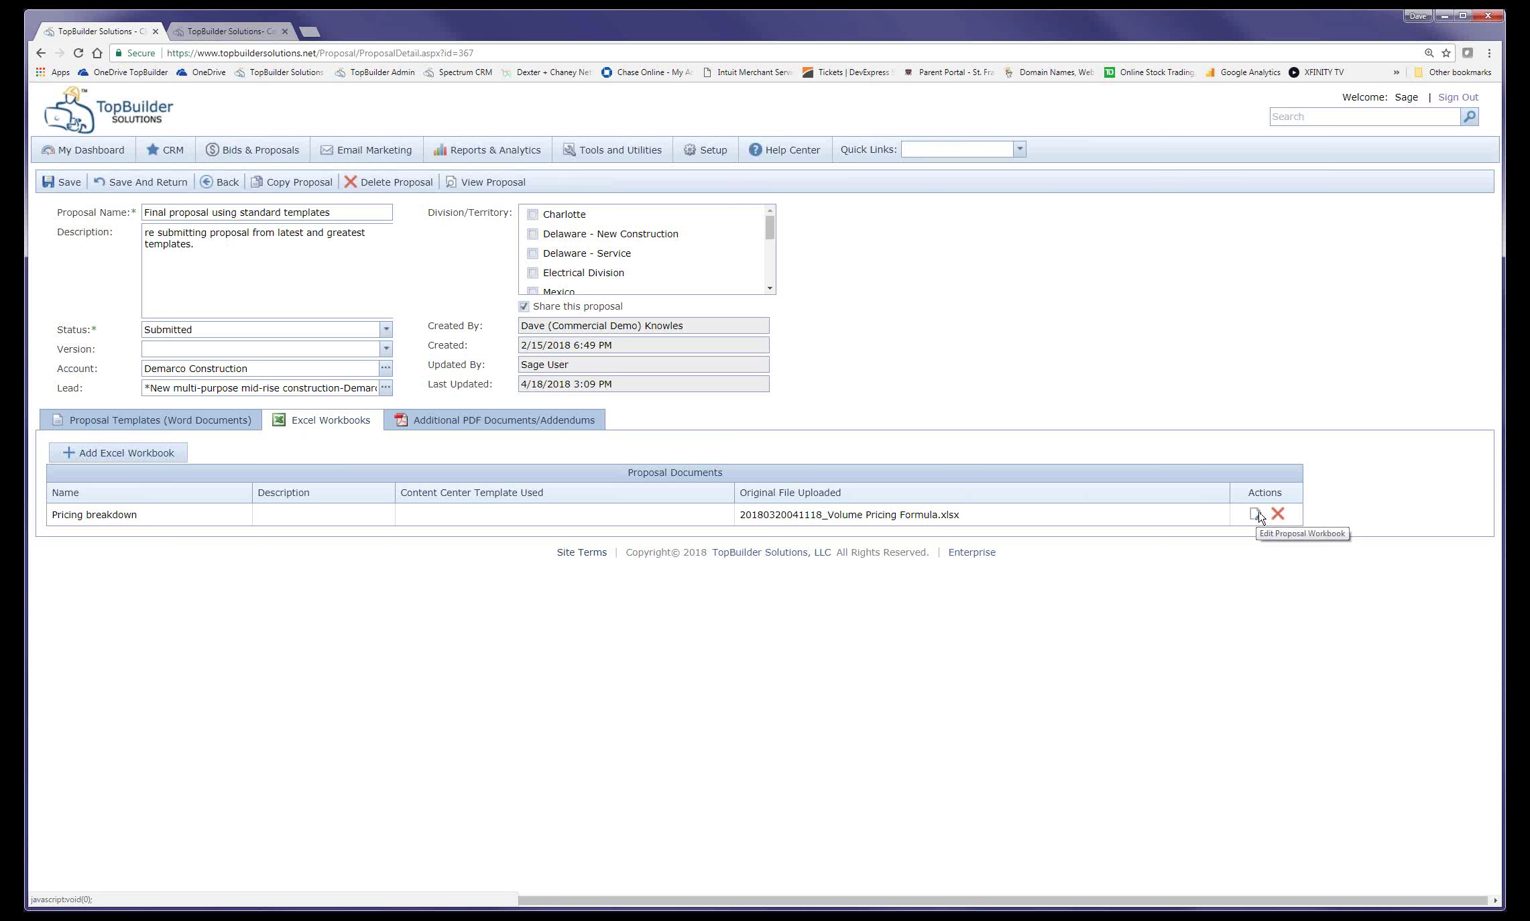
left_click(1255, 514)
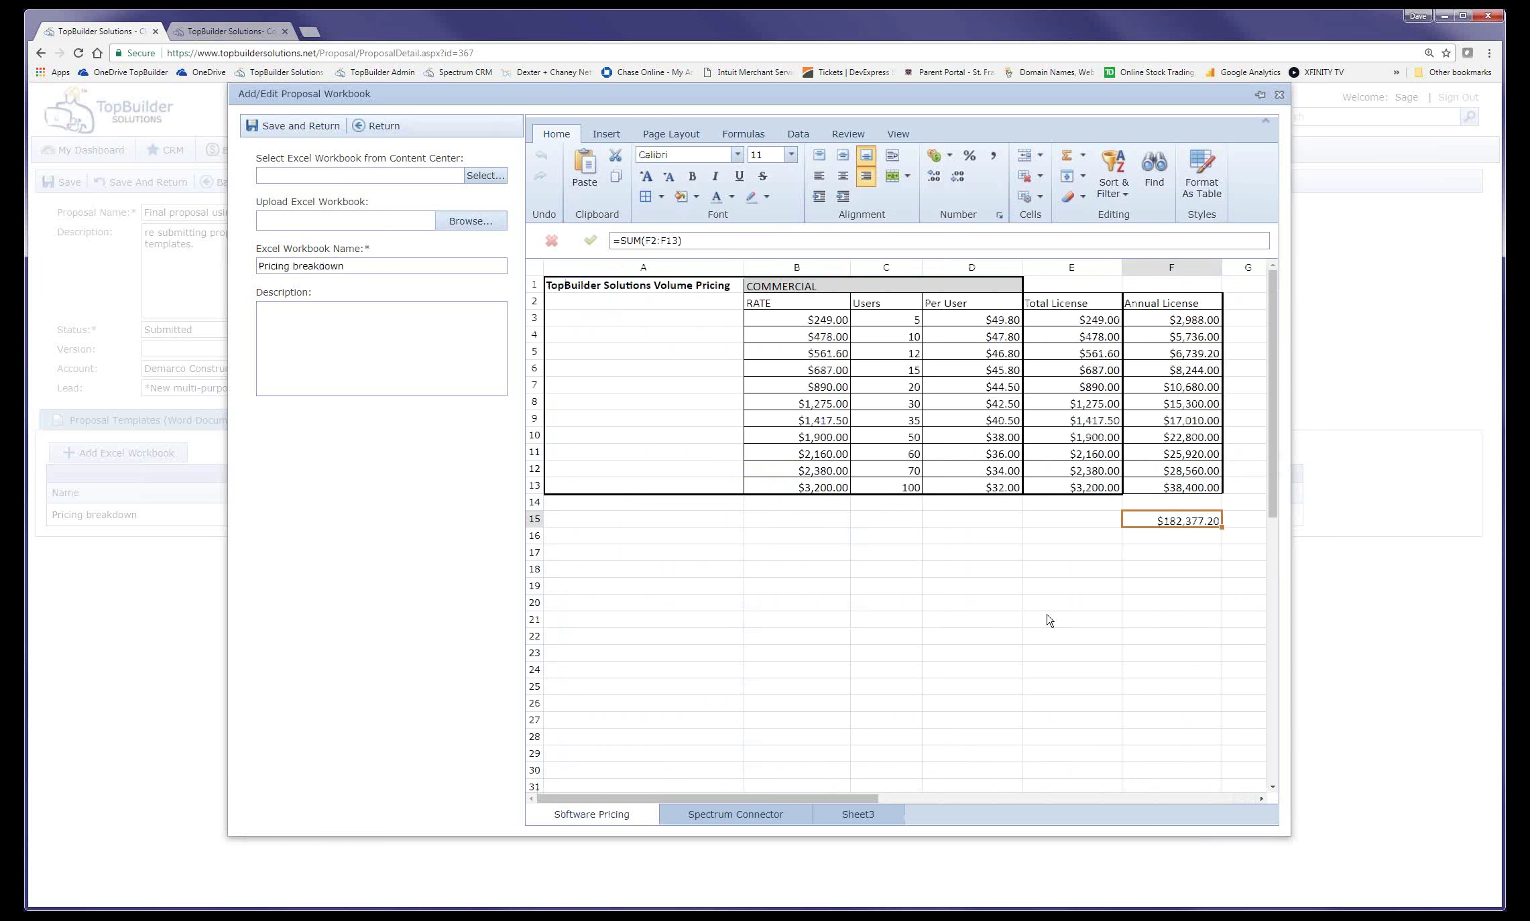
left_click(1049, 626)
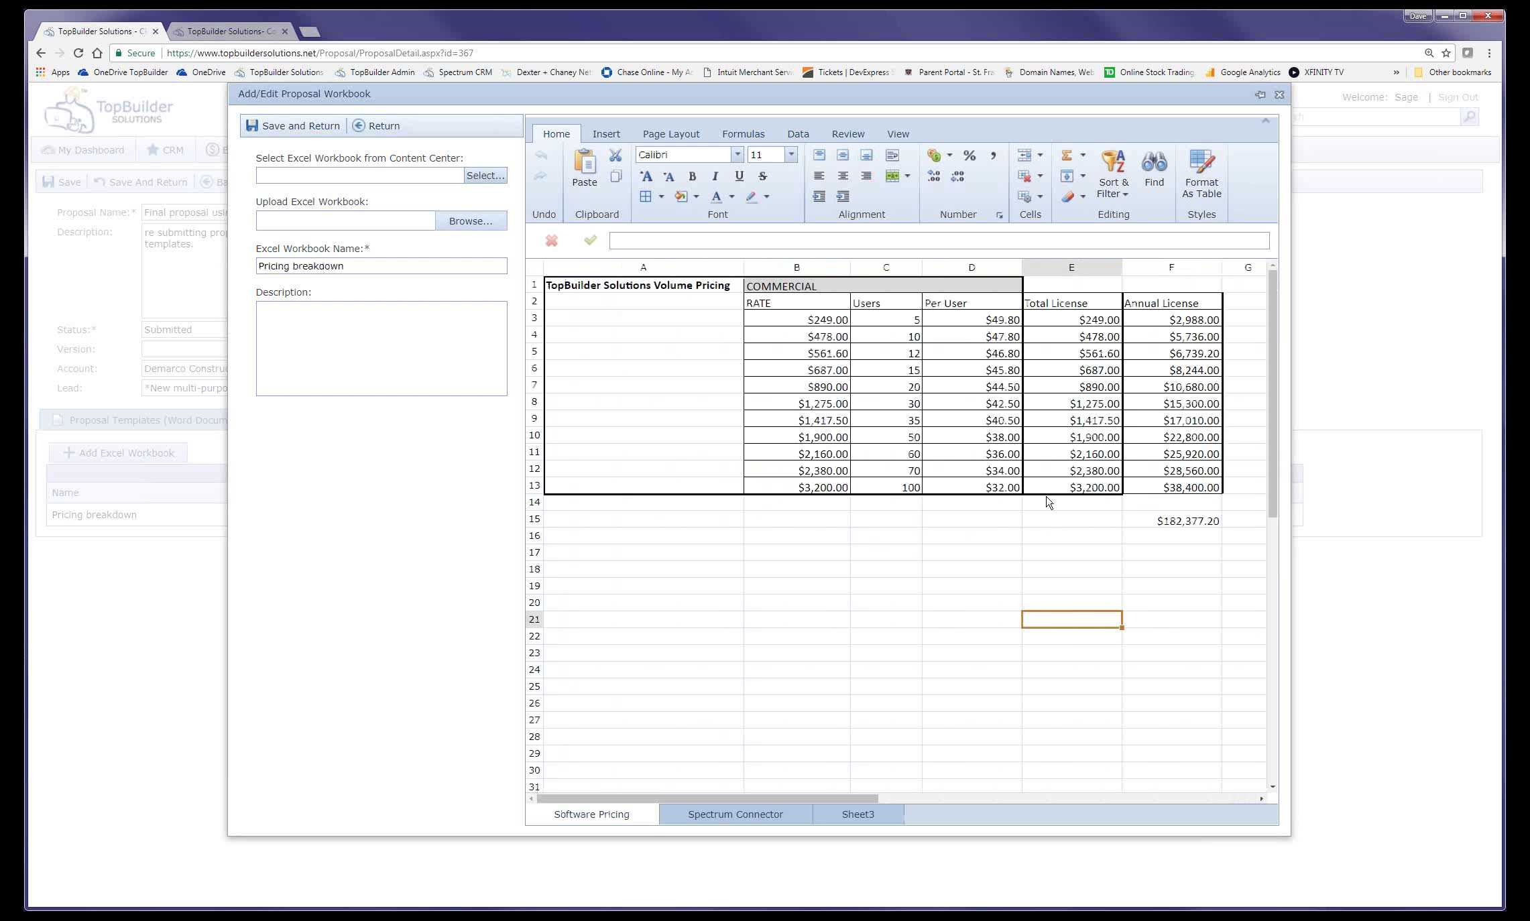
left_click(1279, 95)
left_click(216, 426)
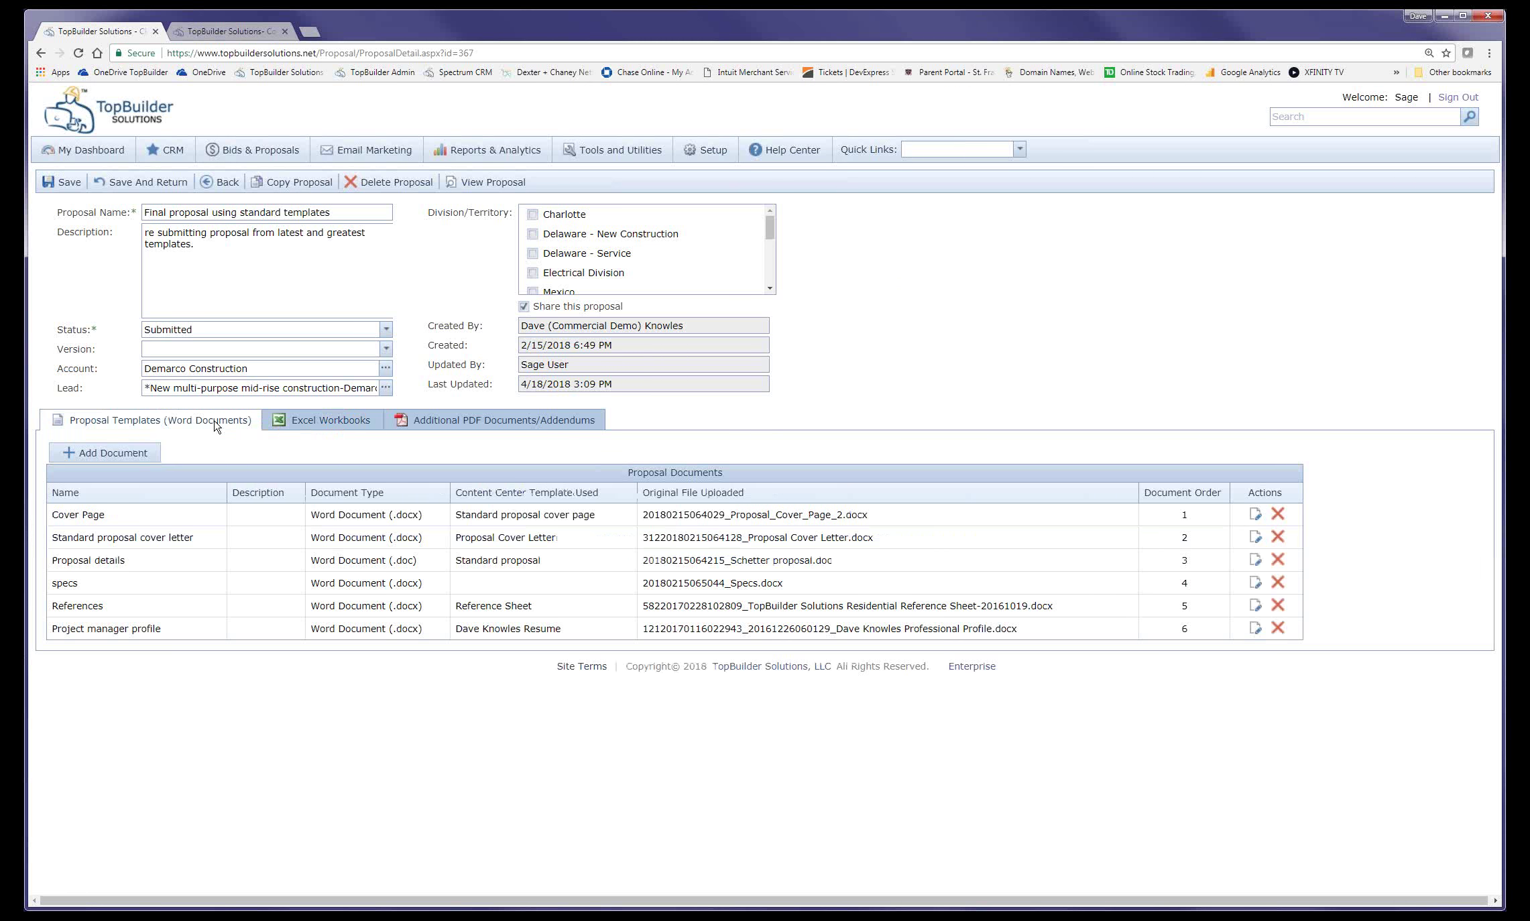
- Inspect the rate, per-user price and annual license total cells in the Pricing breakdown workbook, and leave it without saving
left_click(343, 427)
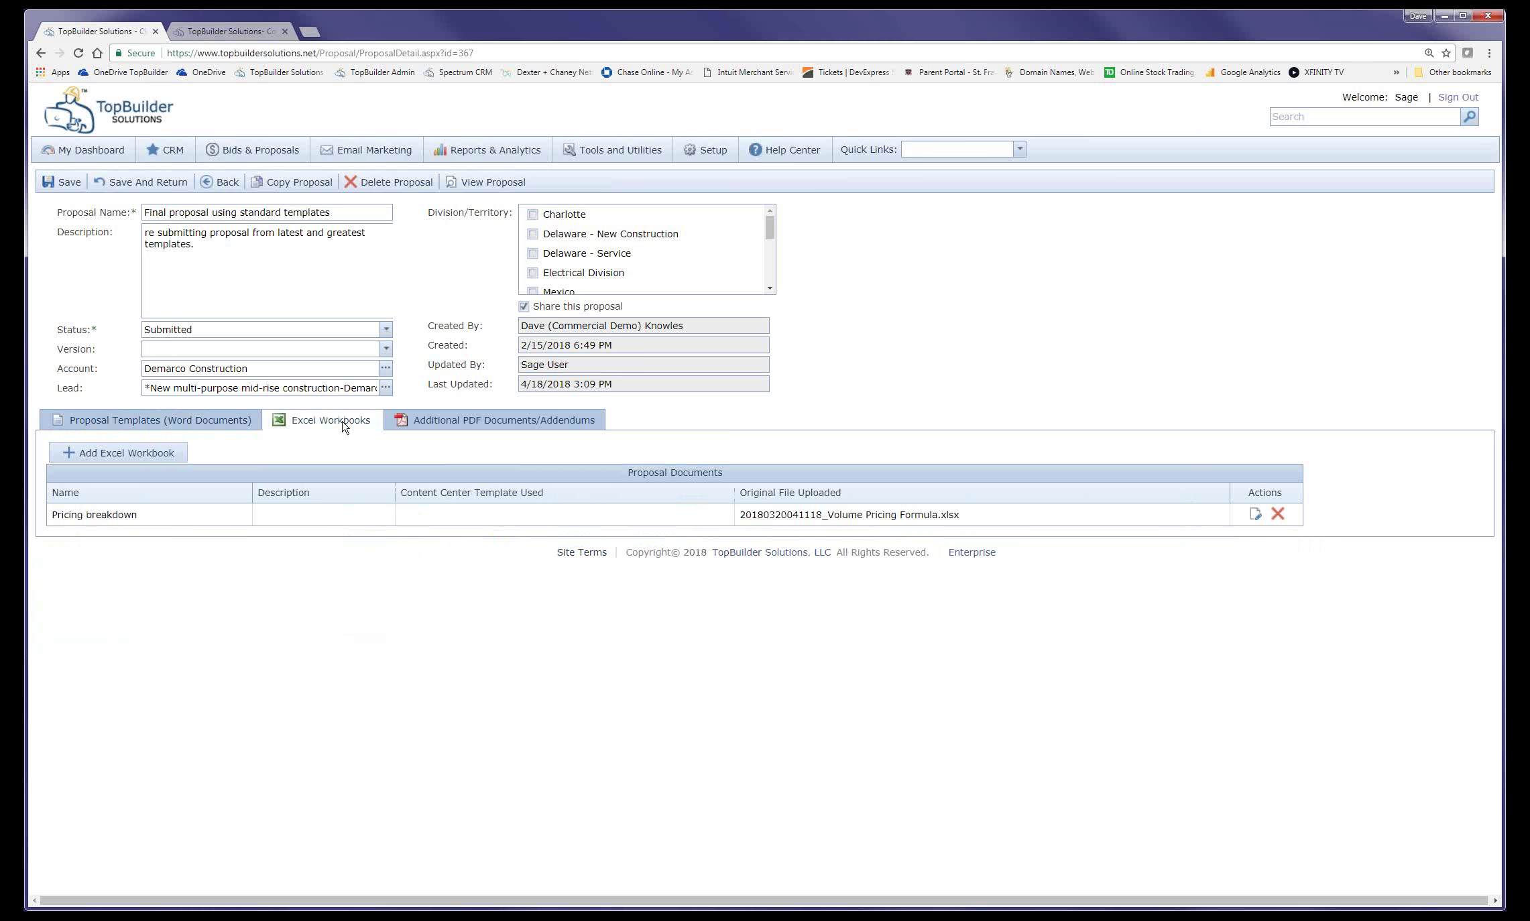
left_click(1253, 513)
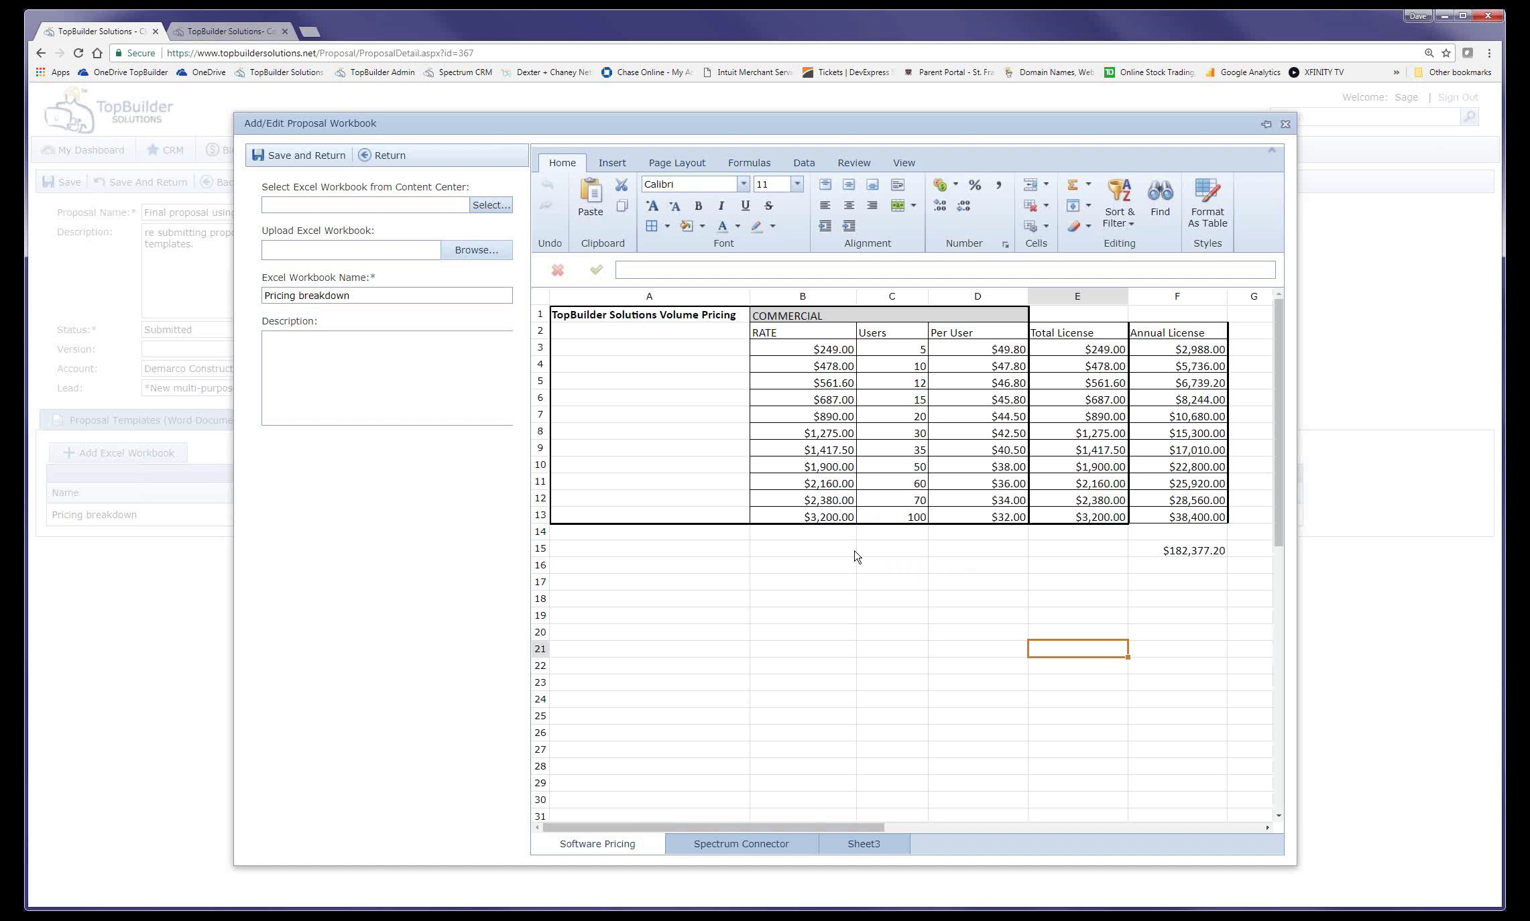
left_click(854, 551)
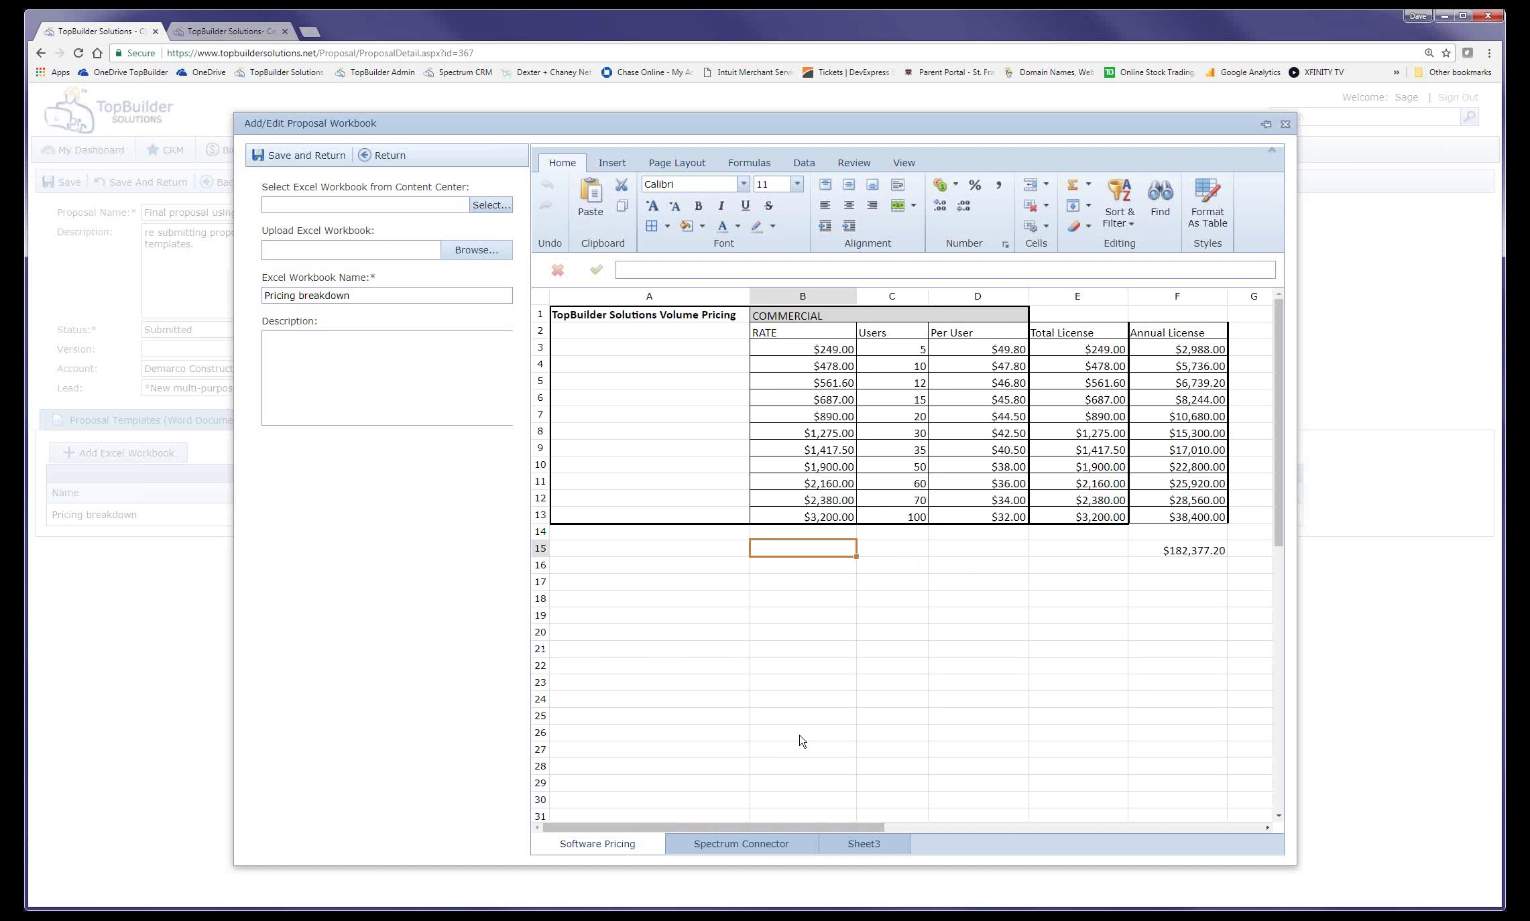
left_click(741, 647)
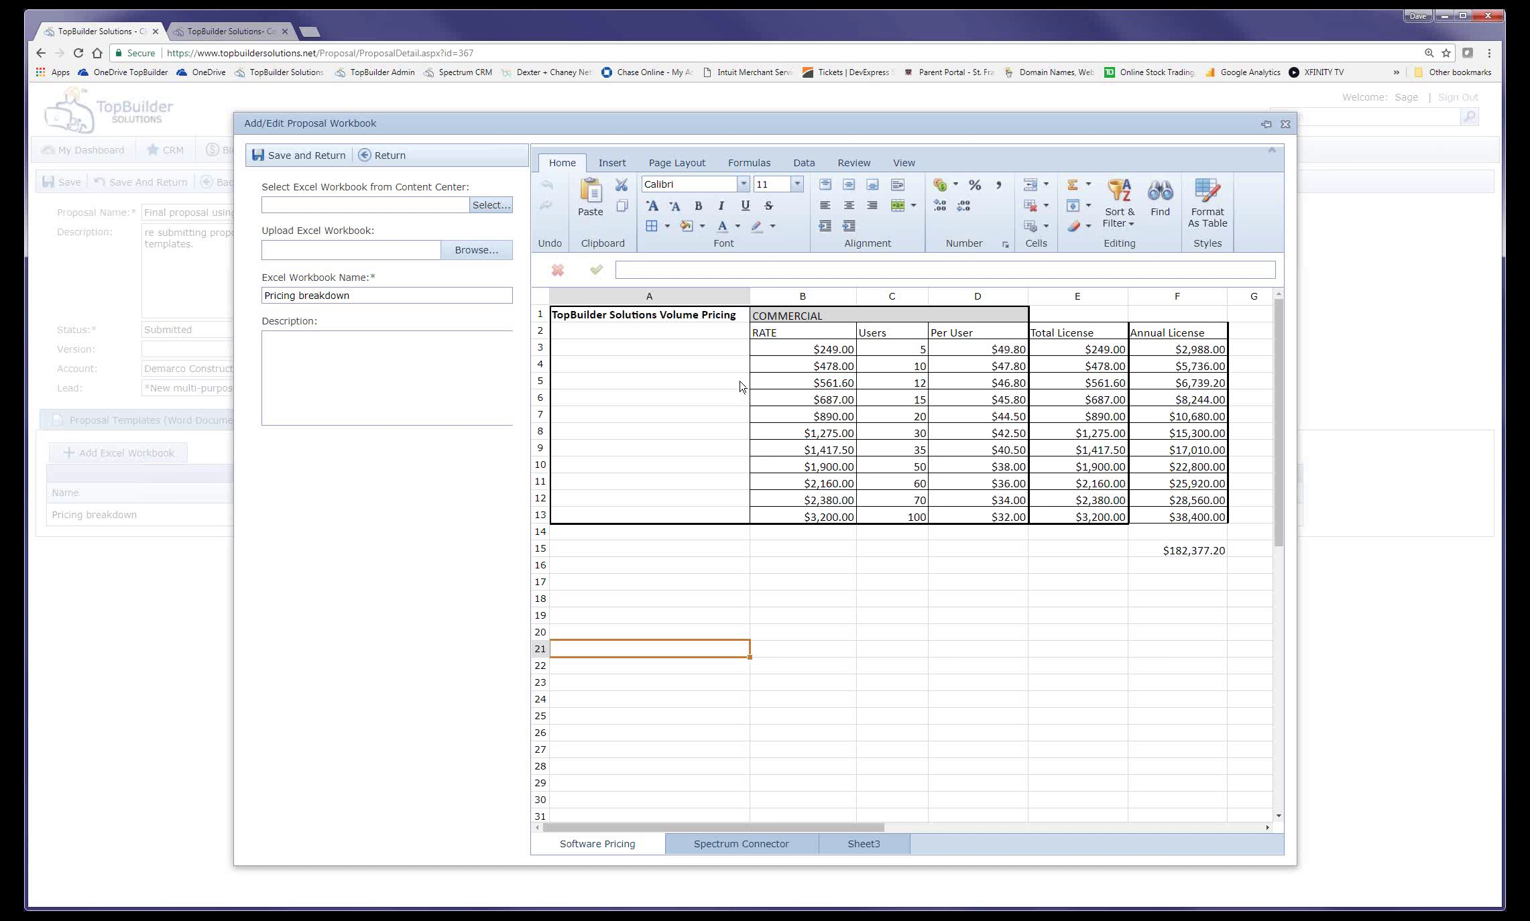
left_click(807, 338)
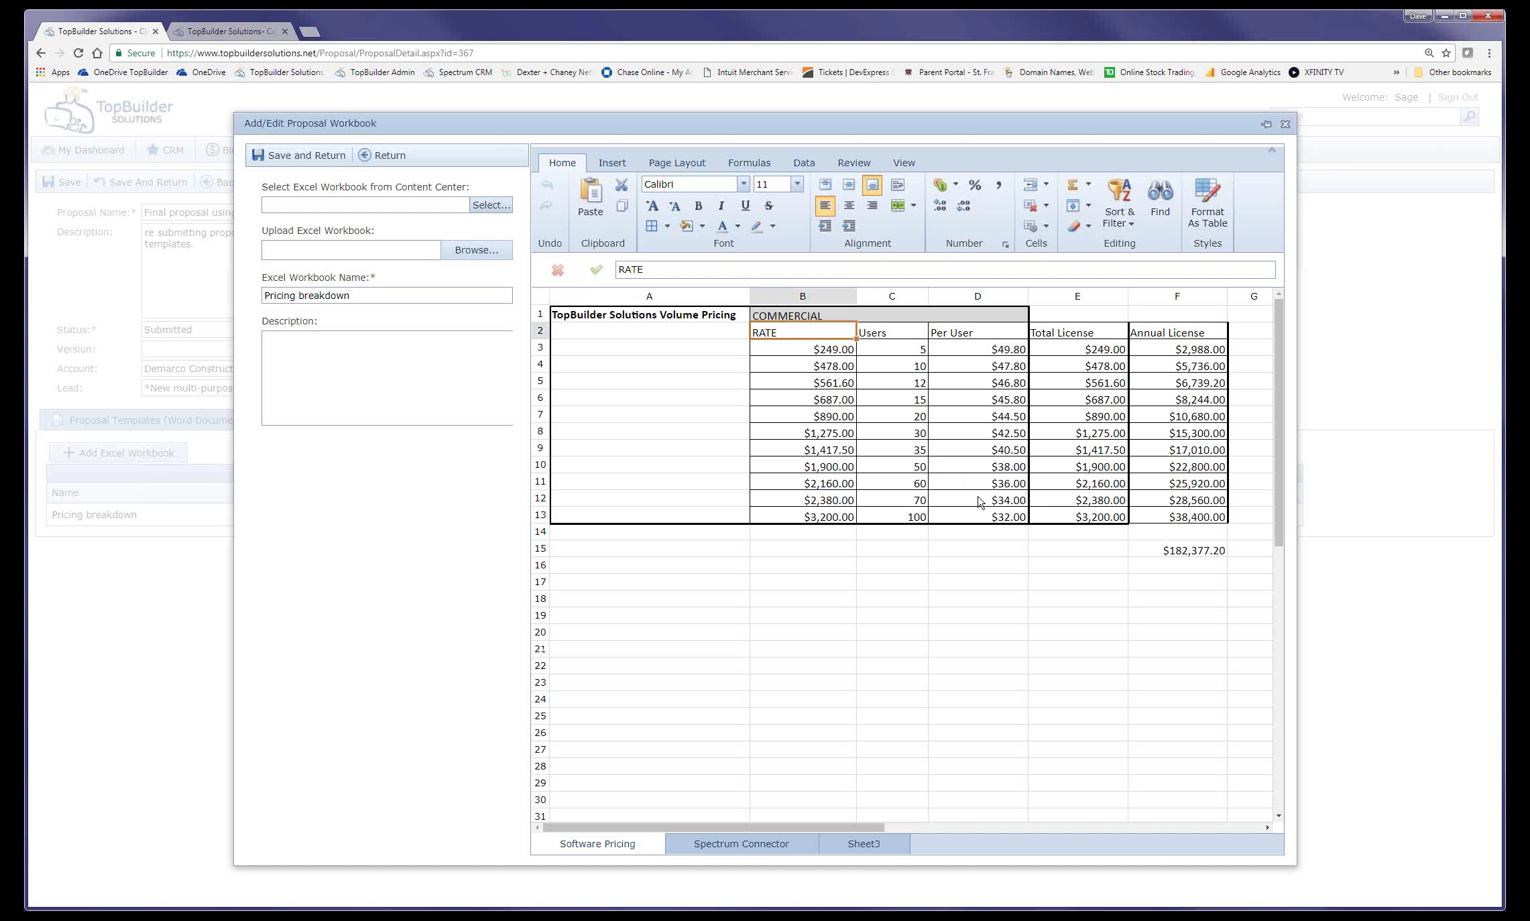
left_click(985, 522)
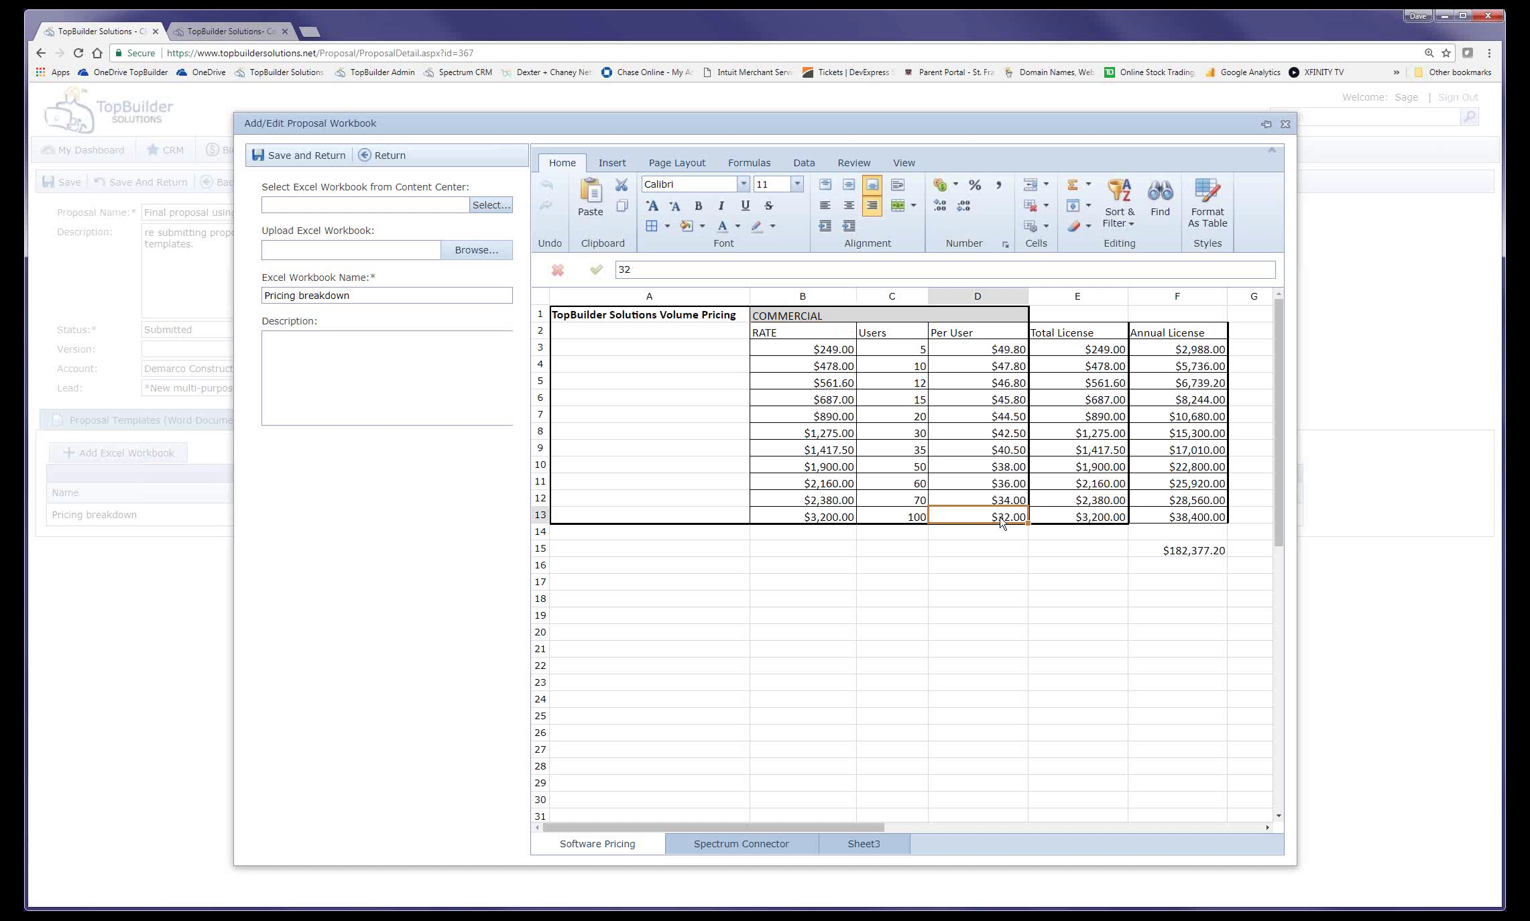
left_click(1197, 557)
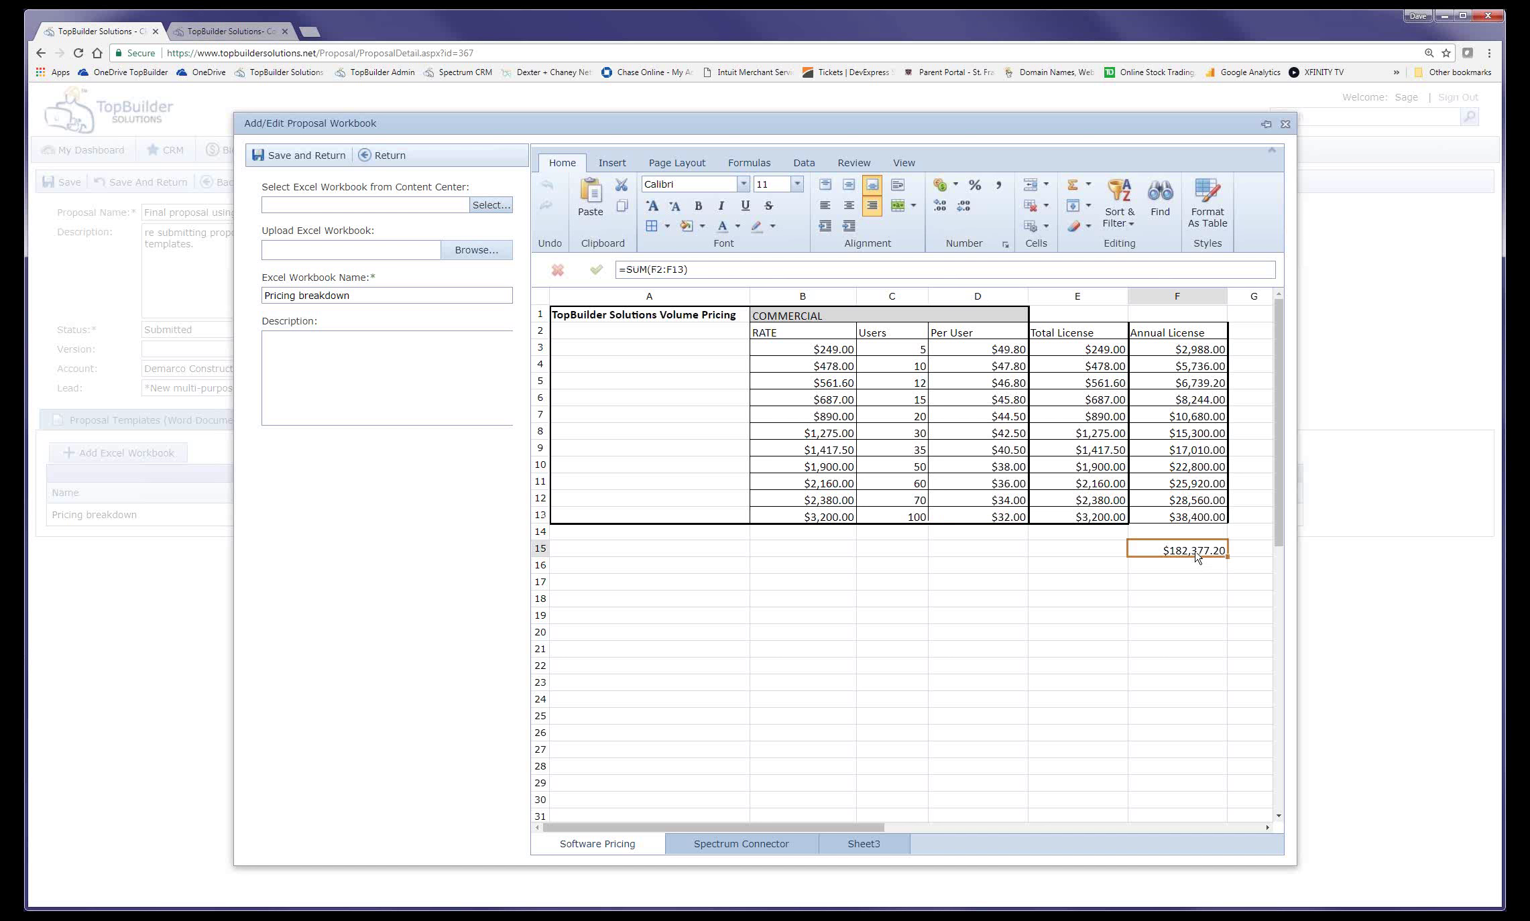
left_click(397, 162)
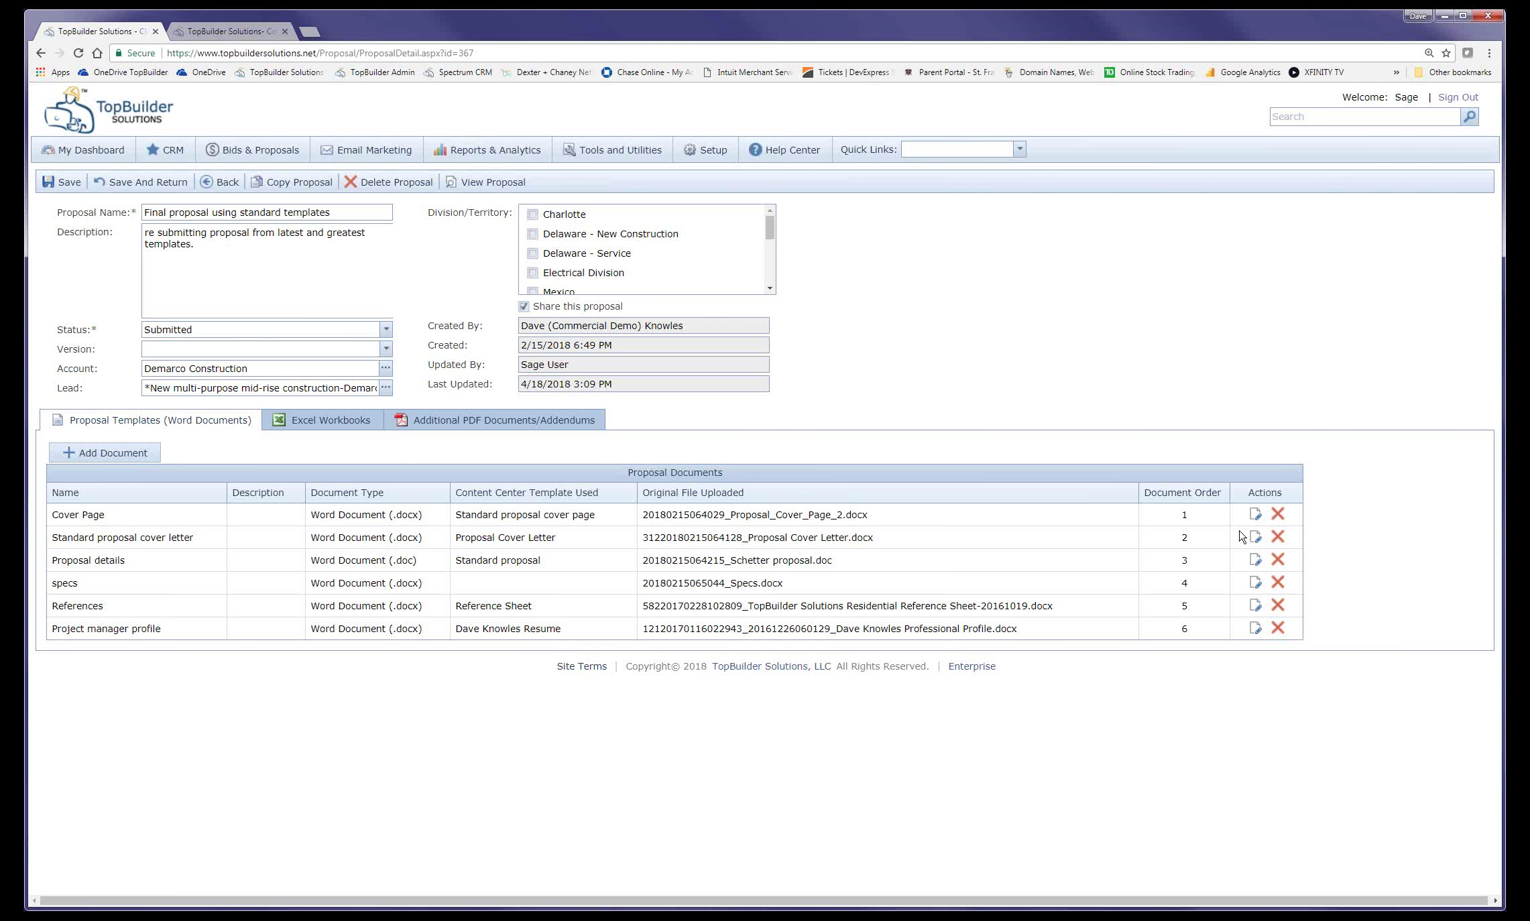
- Reopen the standard proposal cover letter with sample data shown and add the line "Line item break down" below the signature block
left_click(1241, 535)
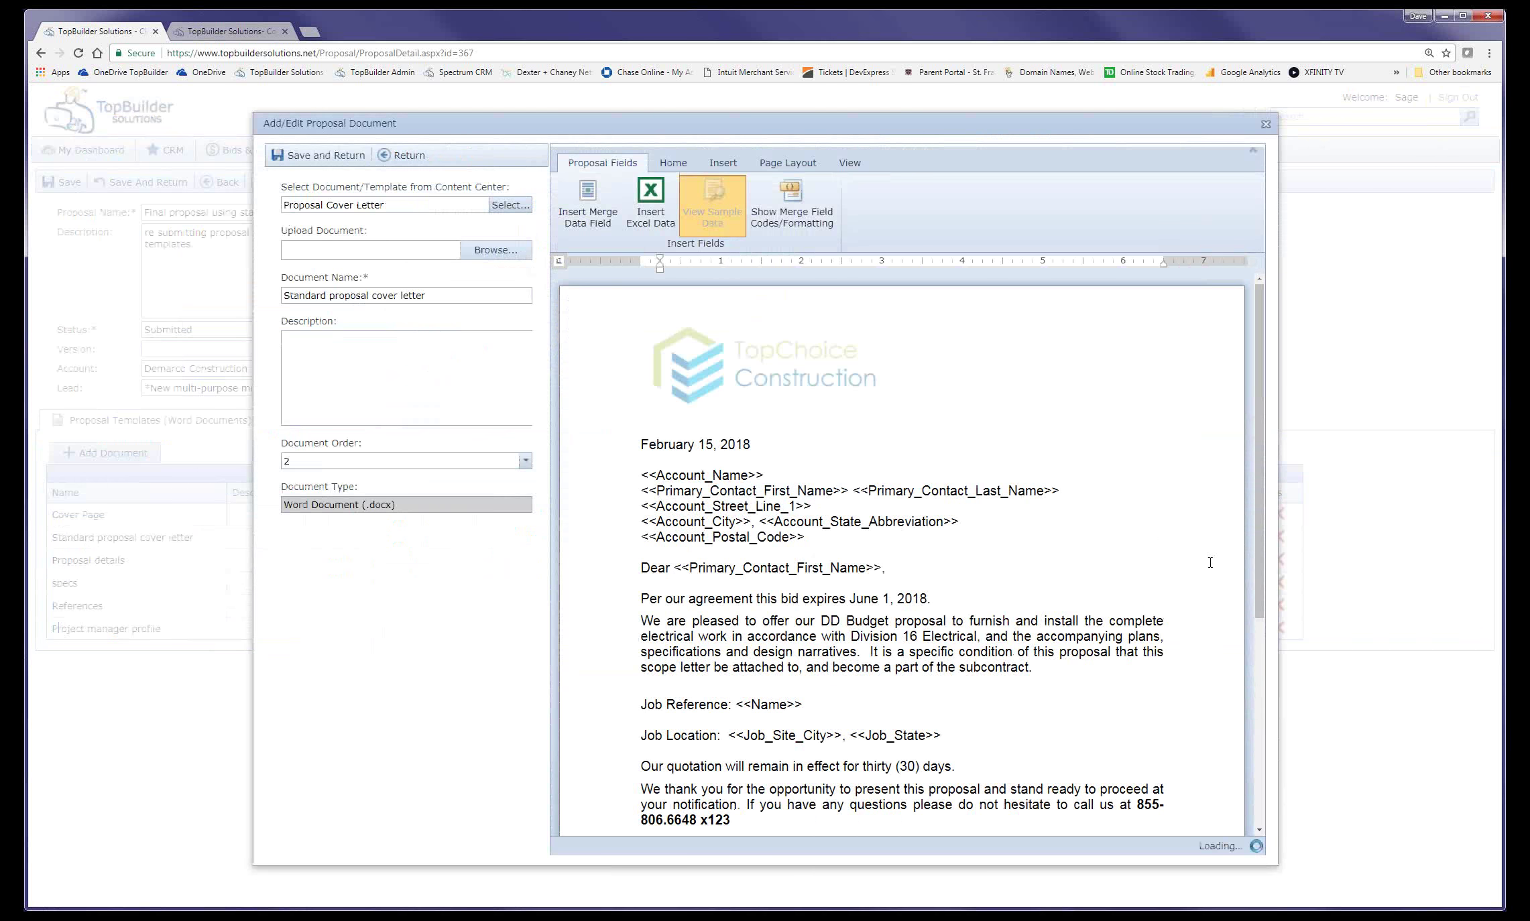
left_click_drag(1259, 565, 1258, 737)
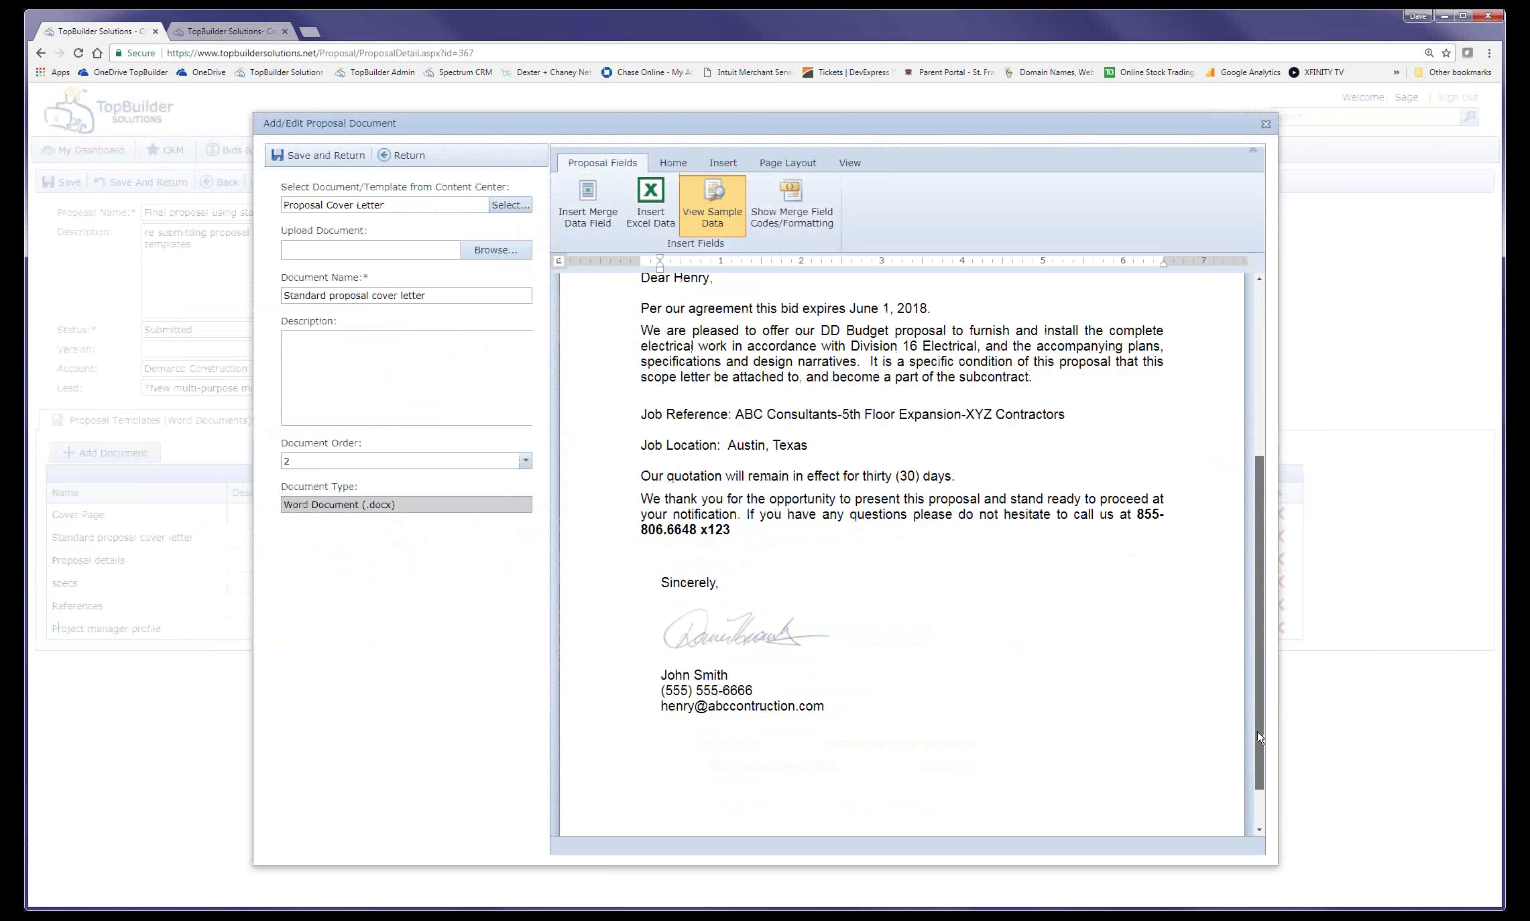
left_click(881, 729)
type("Line")
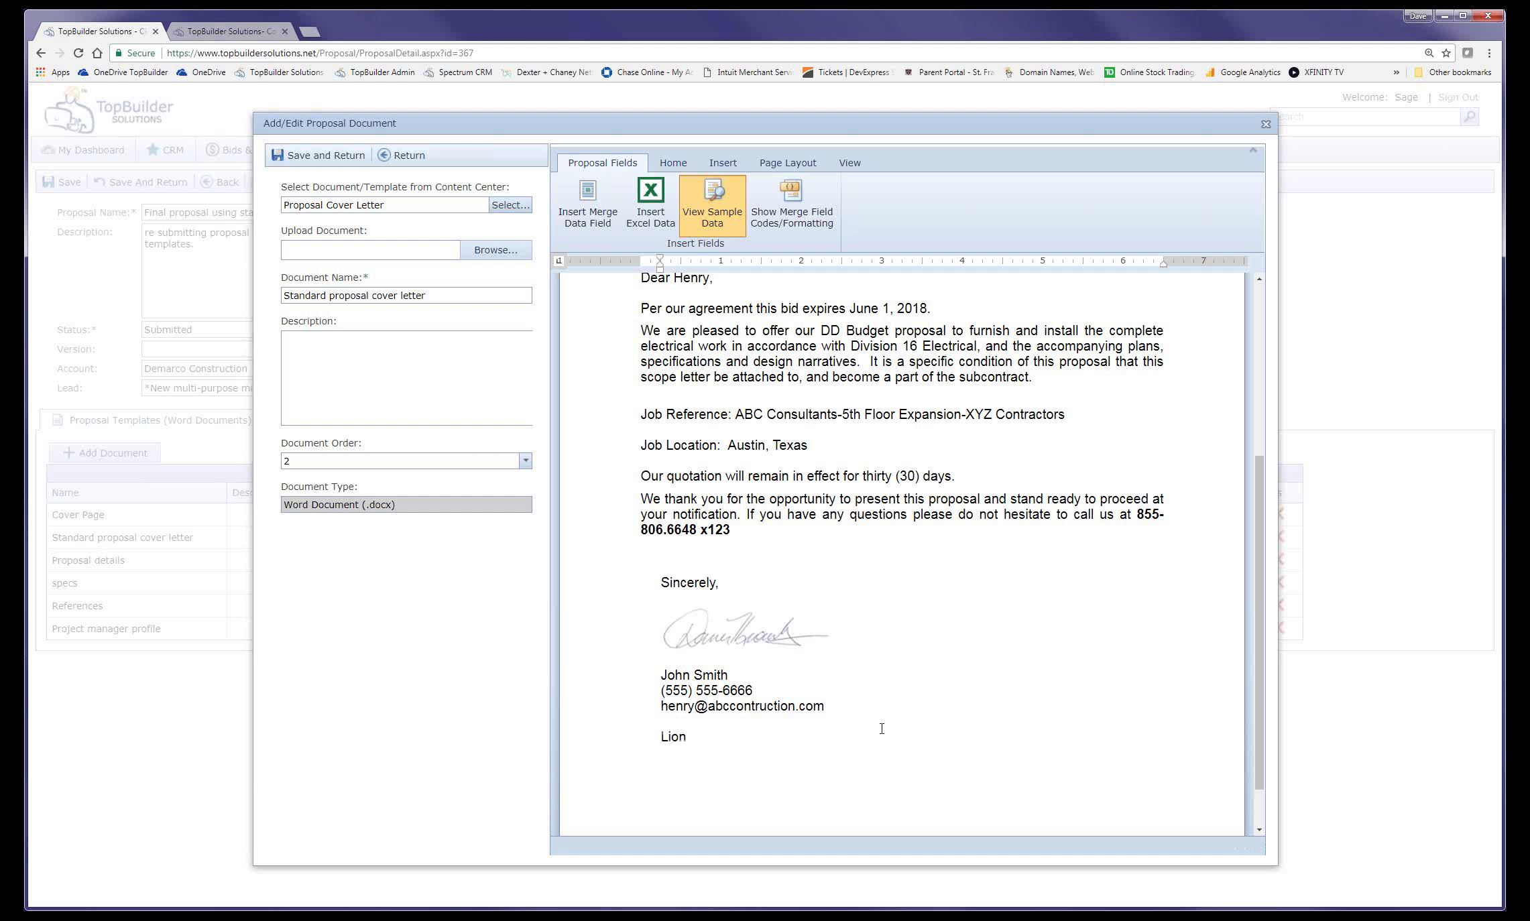
key("BackSpace")
key("BackSpace")
key("BackSpace")
type("ine item break down")
key("Return")
- Insert bordered Excel cells b2:f15 from the Software Pricing sheet of the Pricing breakdown workbook below "Line item break down"
left_click(651, 204)
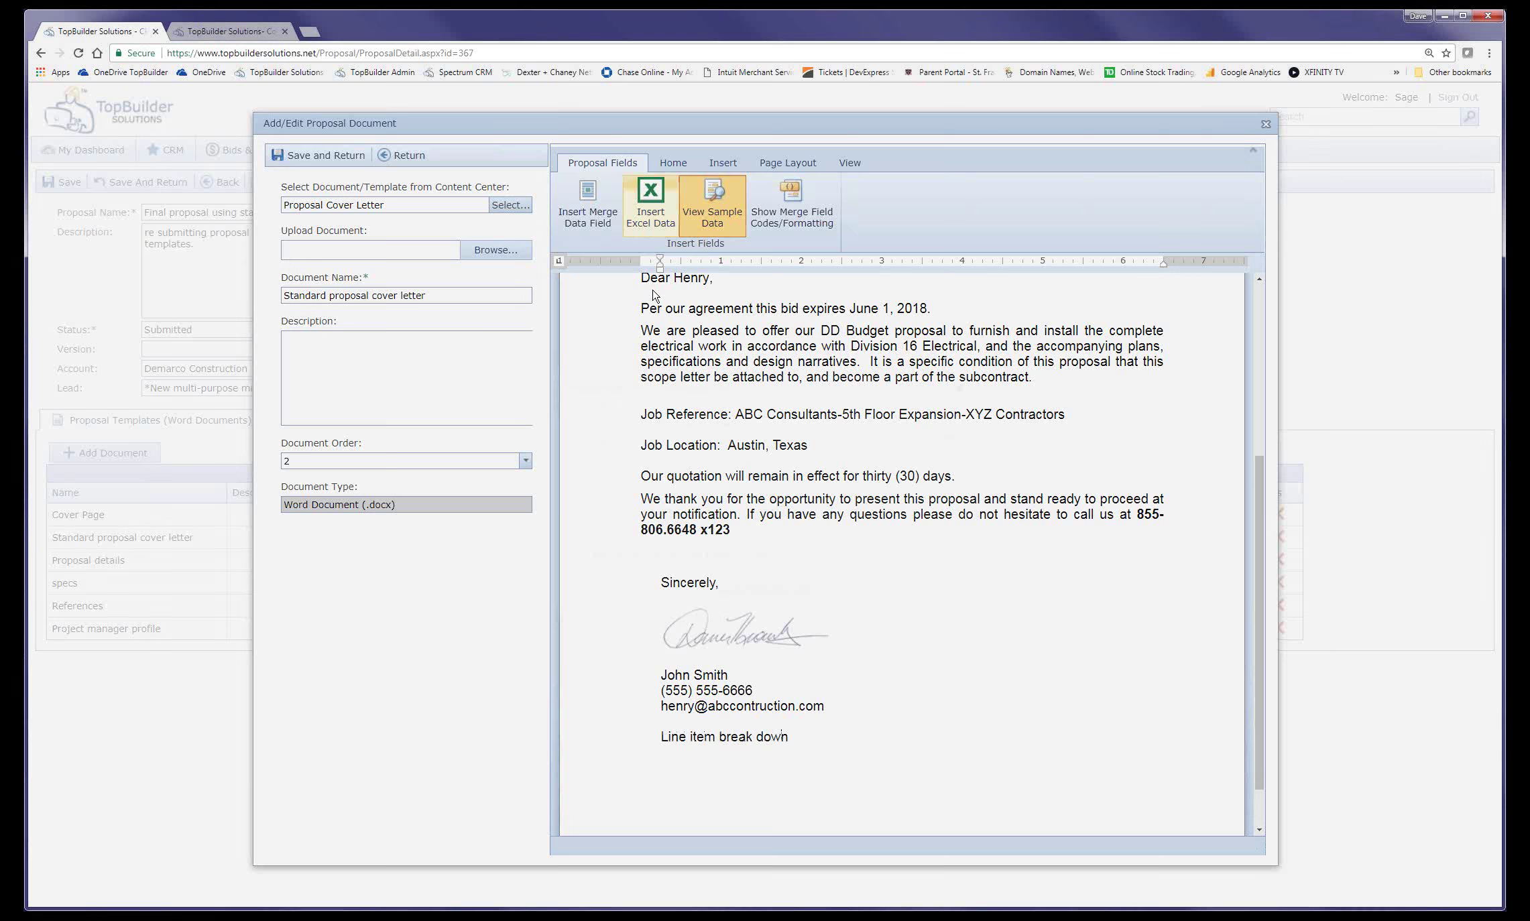
left_click(950, 437)
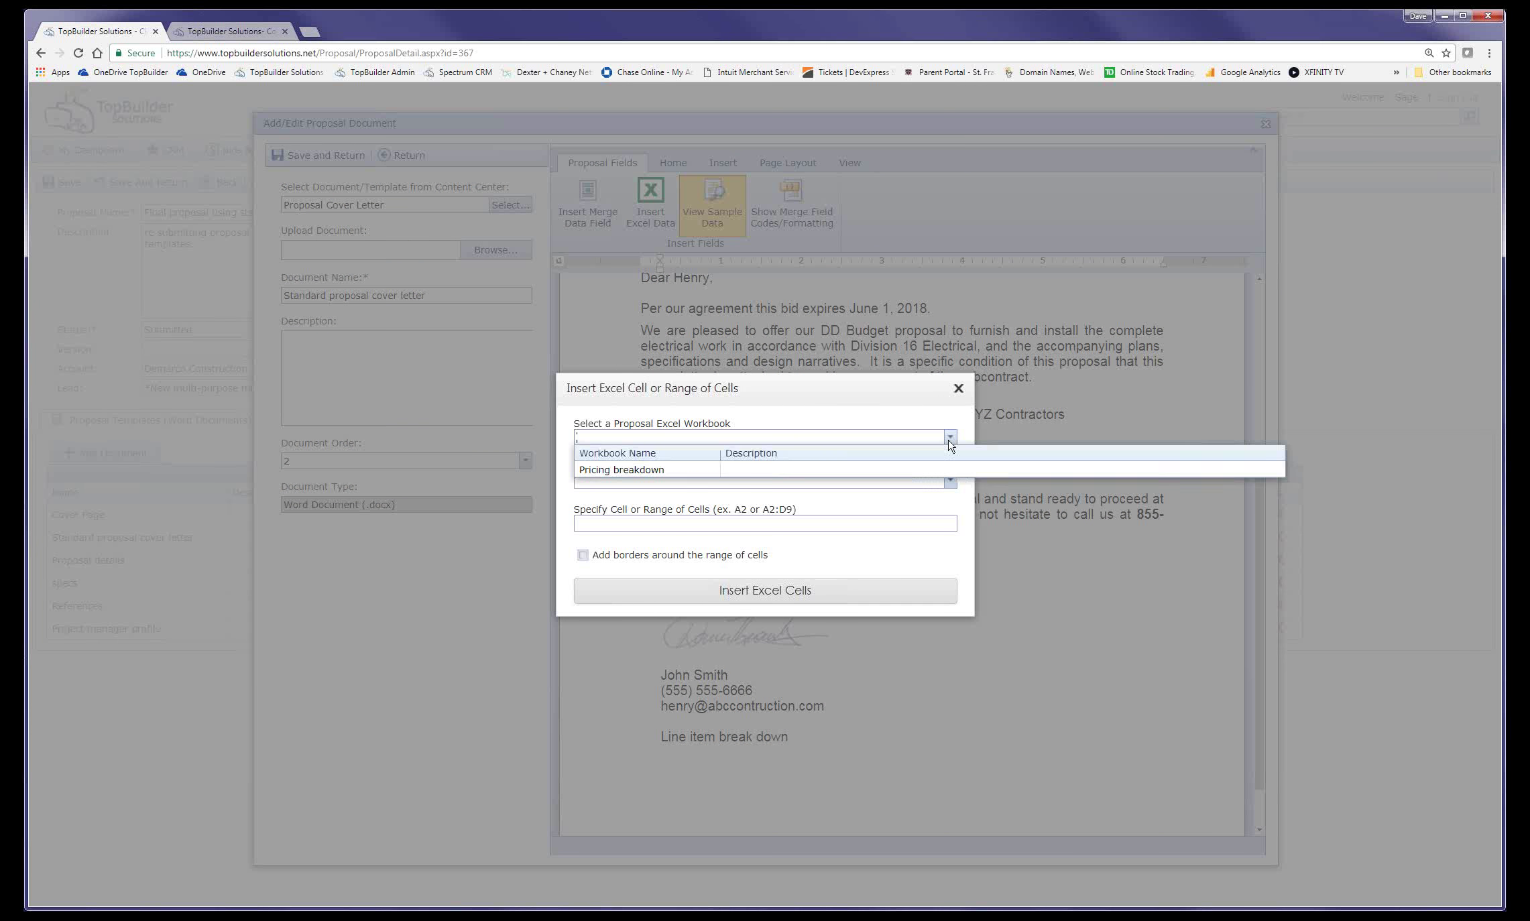
left_click(686, 471)
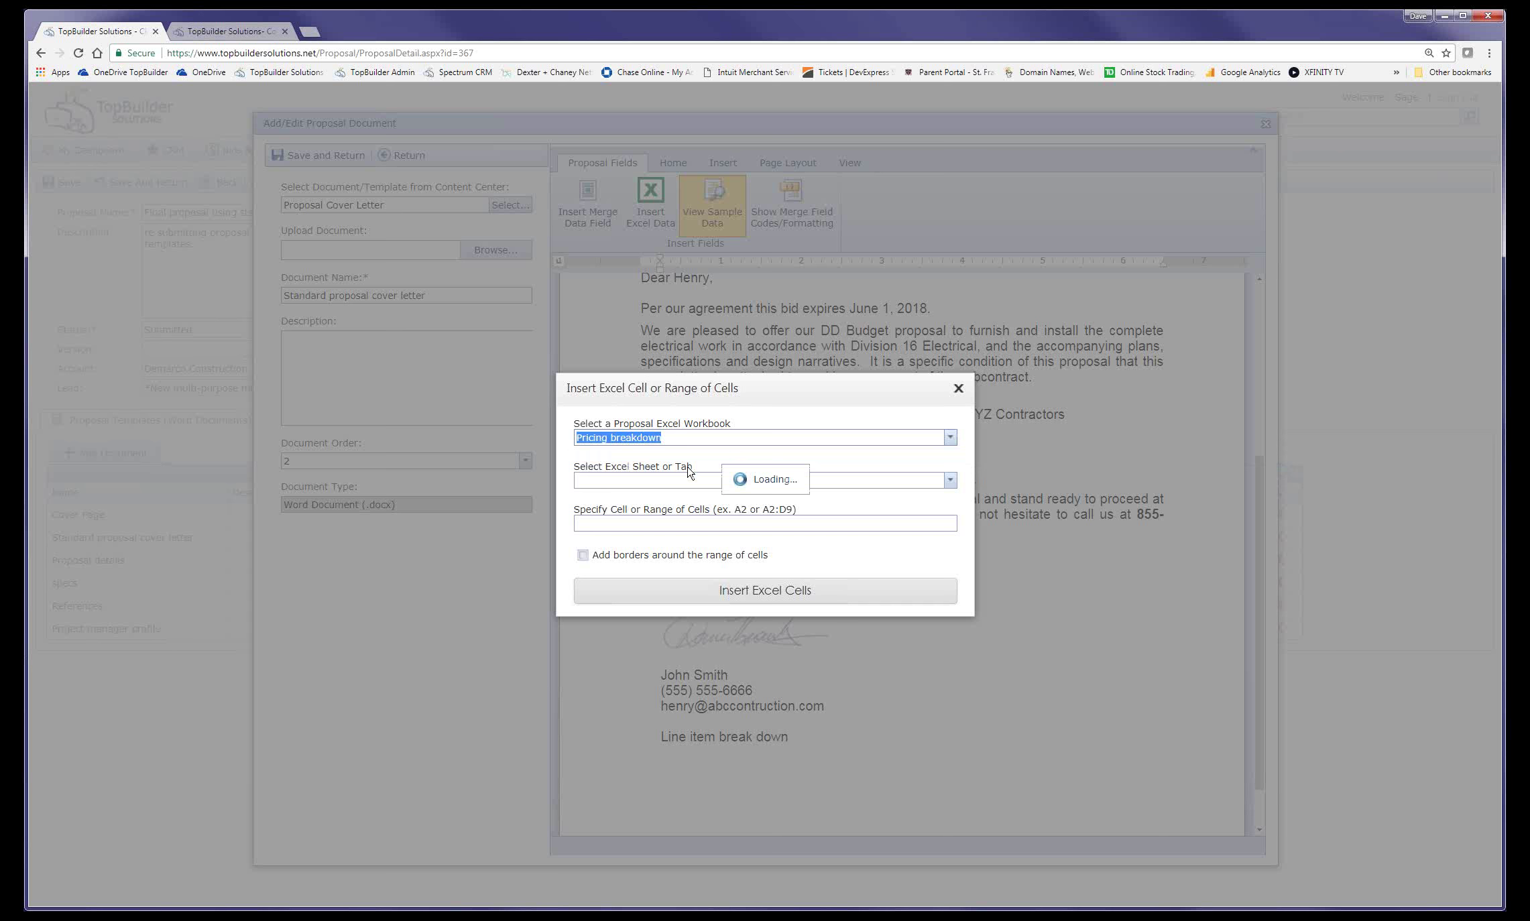
left_click(950, 479)
left_click(687, 513)
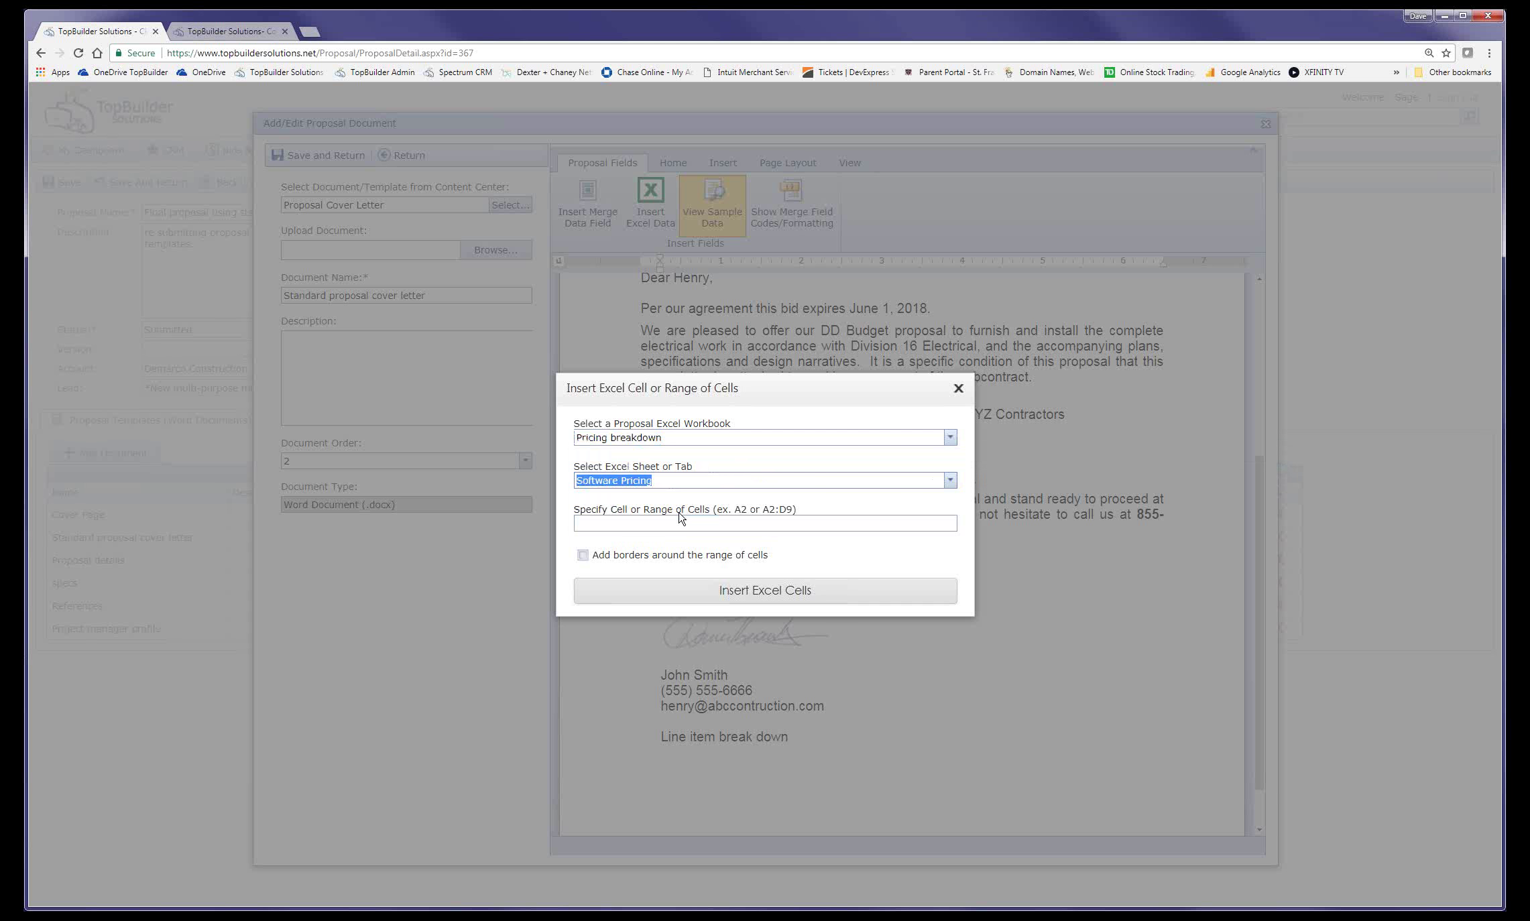
left_click(681, 523)
type("b2:")
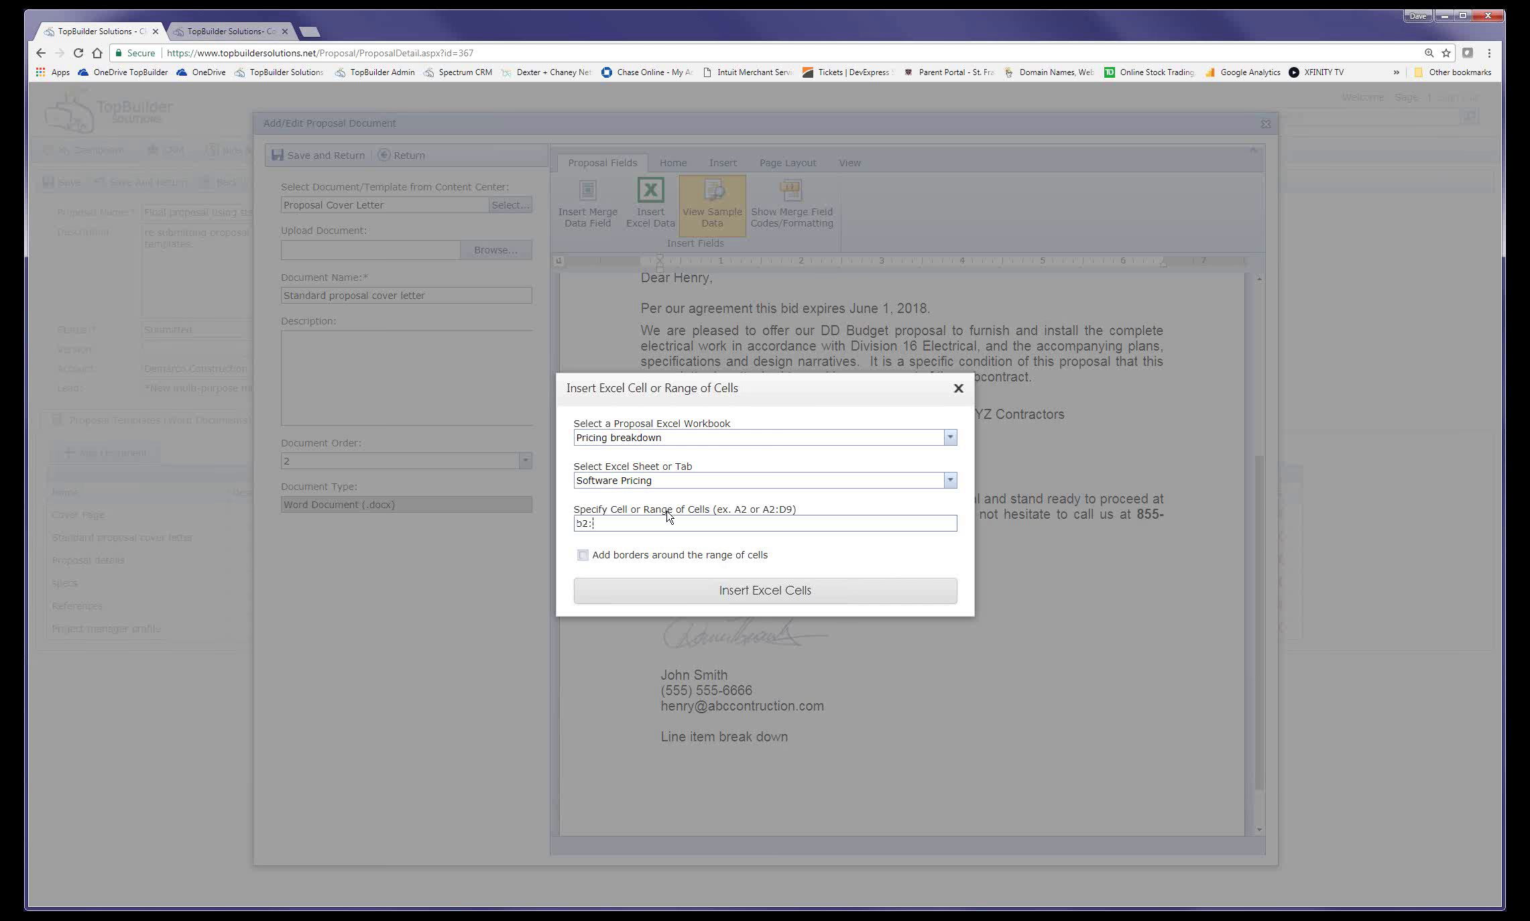
type("f15")
left_click(583, 556)
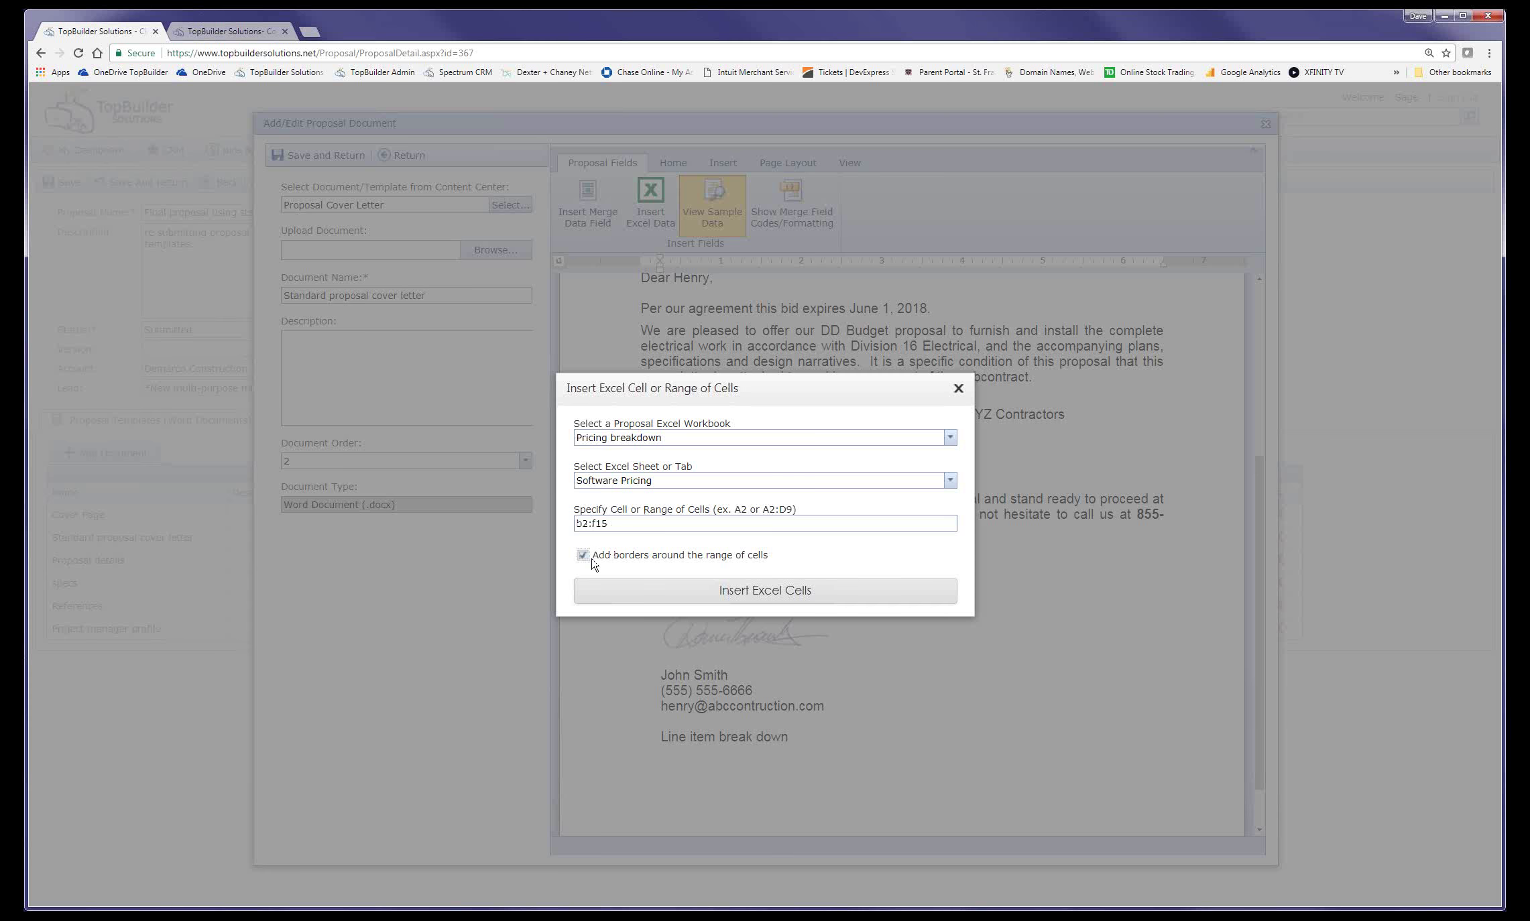
left_click(618, 589)
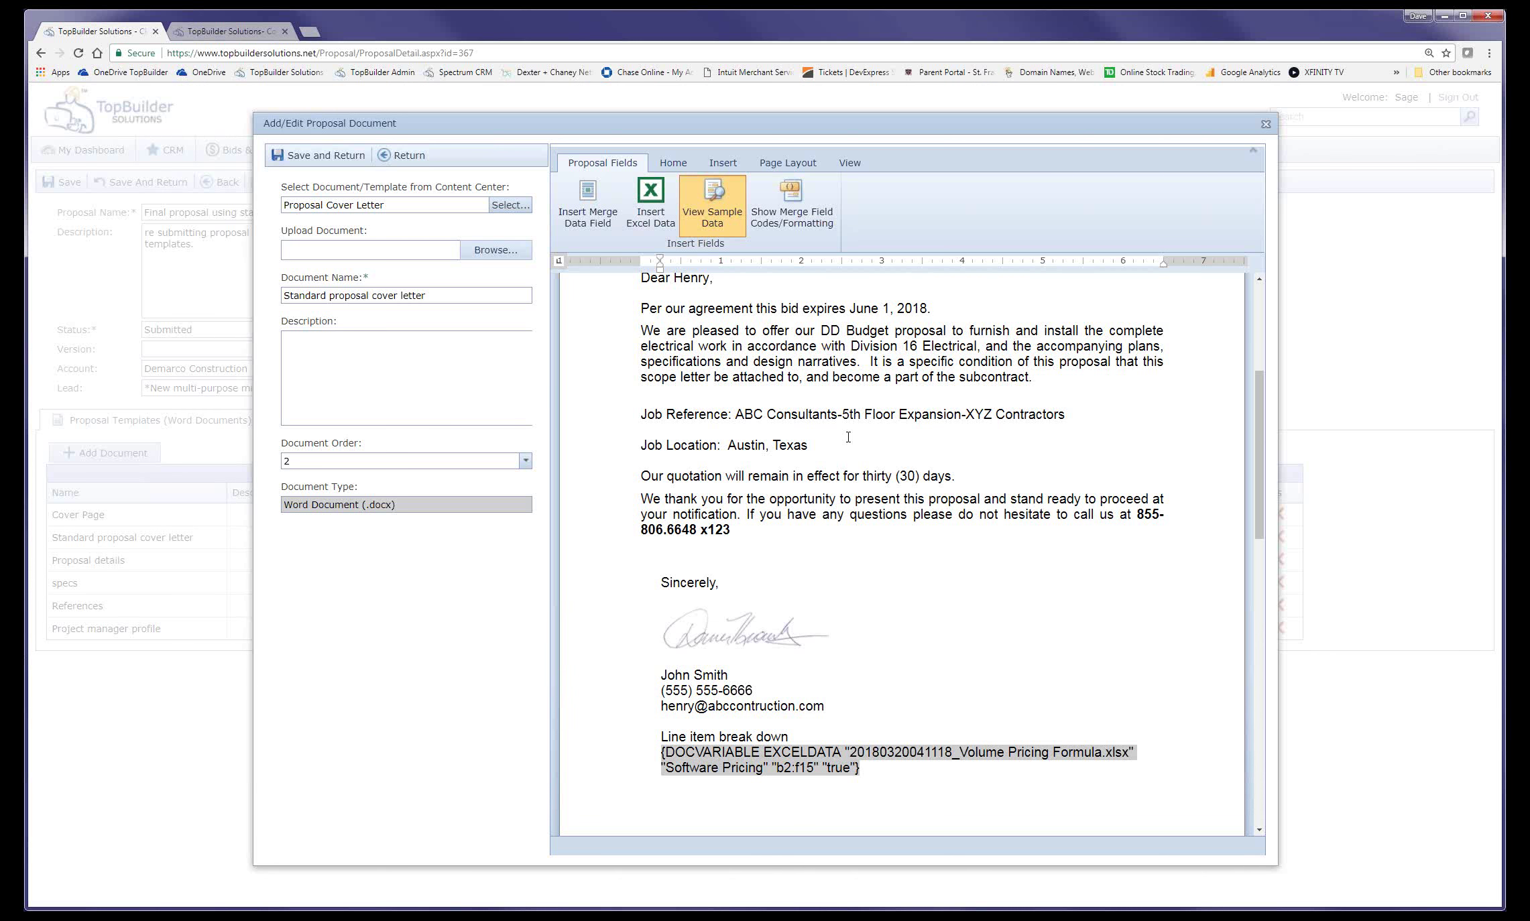
- Turn the sample data view off and back on to render the inserted pricing table, and look at it below the signature block
left_click(701, 221)
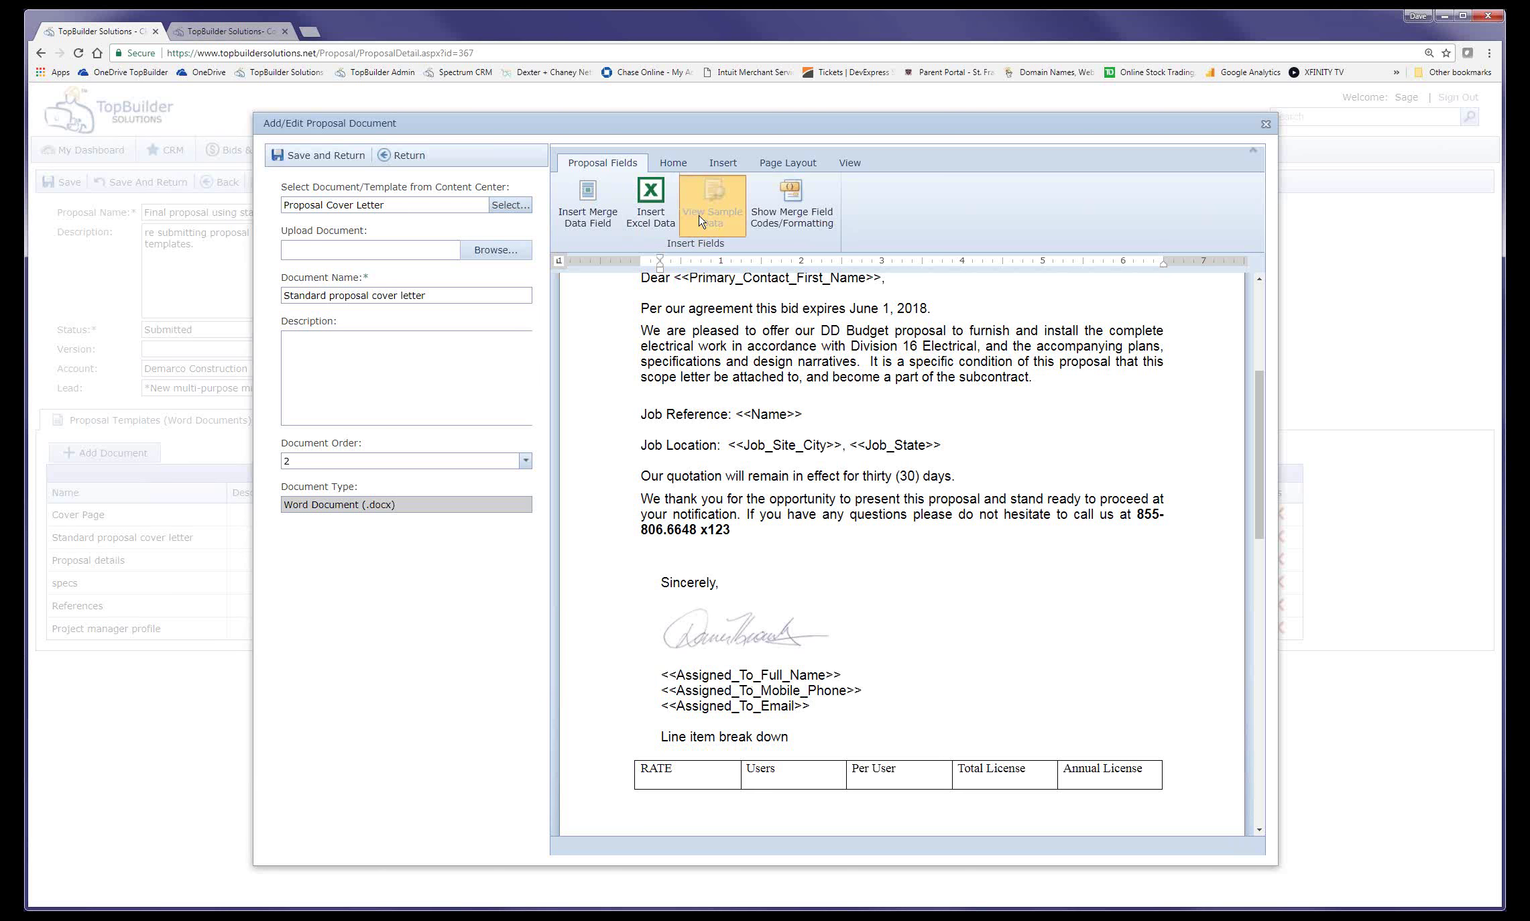
left_click(700, 221)
scroll(1260, 494, "down", 1)
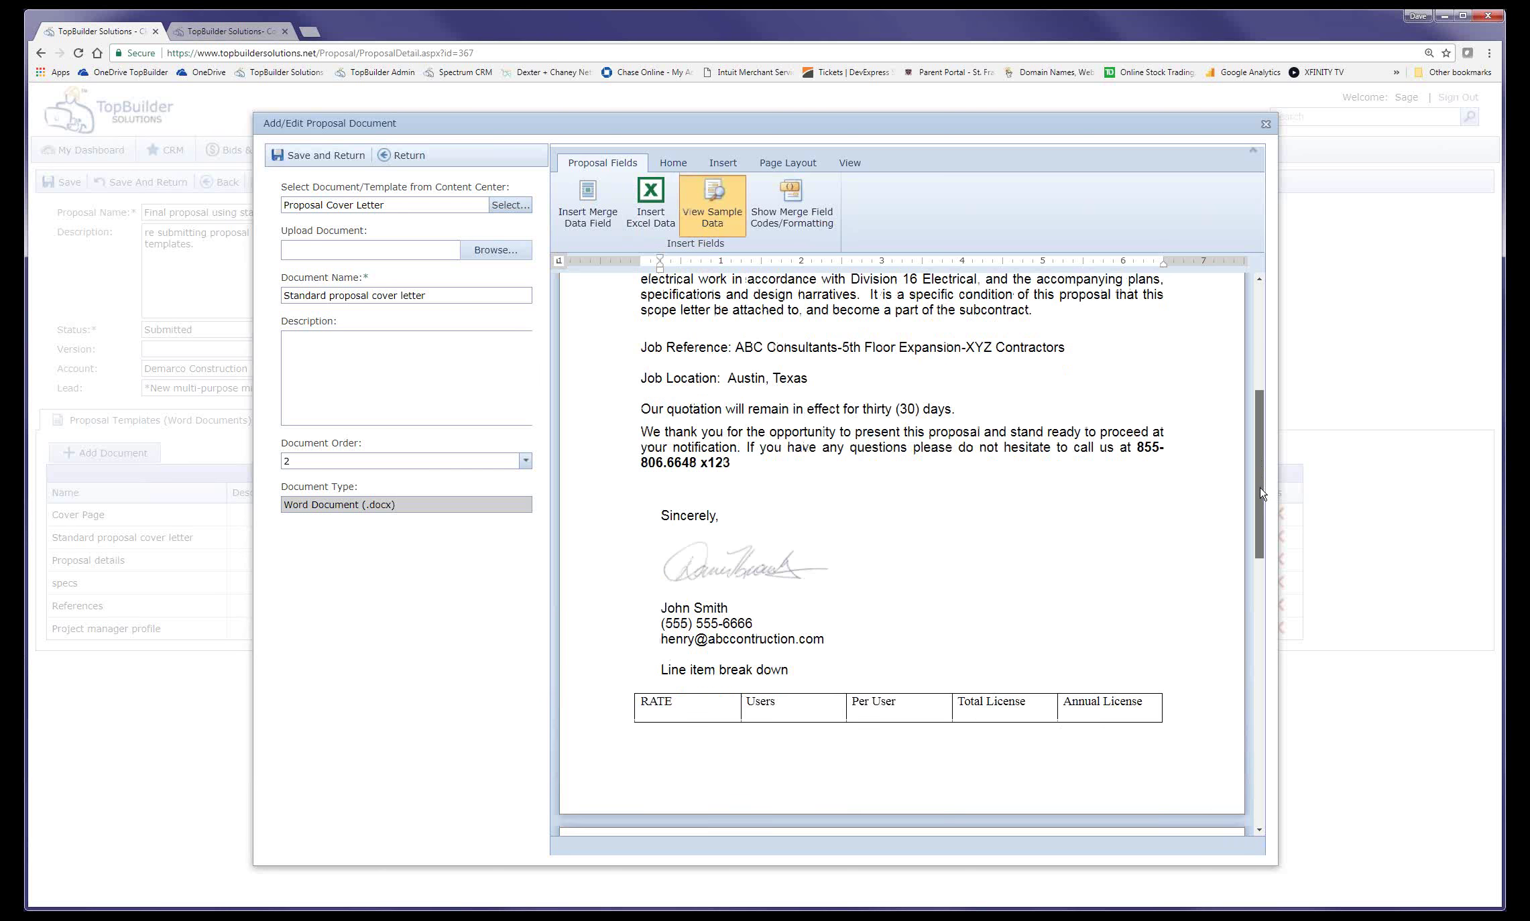
mouse_move(1260, 494)
left_mouse_down()
mouse_move(1294, 669)
mouse_move(1280, 506)
left_mouse_up()
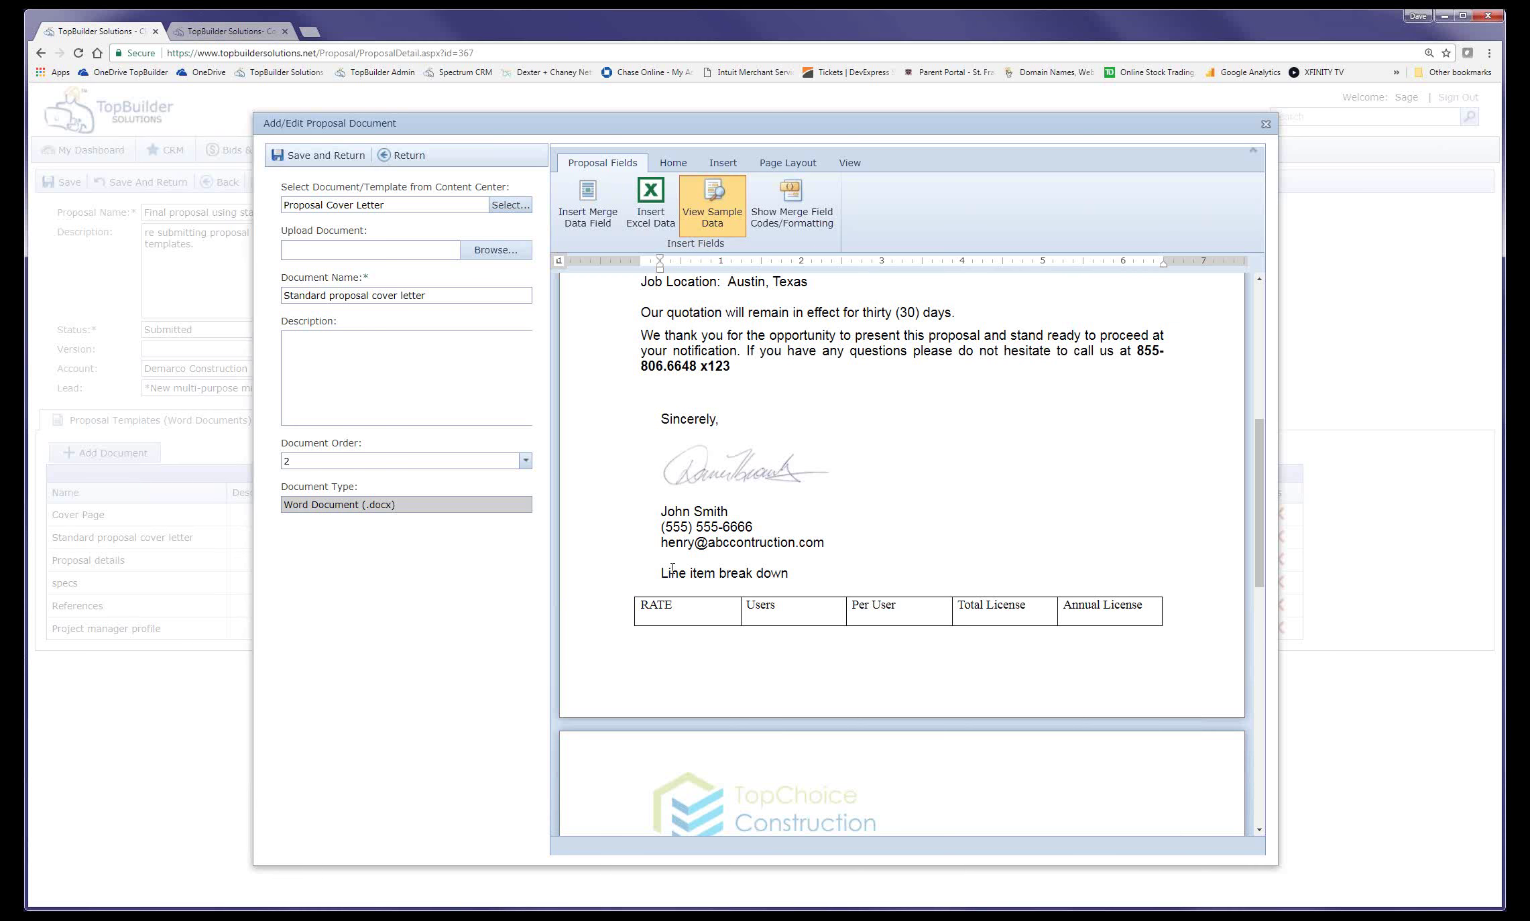
- Add blank lines before "Line item break down" to push it onto the following page, and save the cover letter
left_click(661, 571)
key("Return")
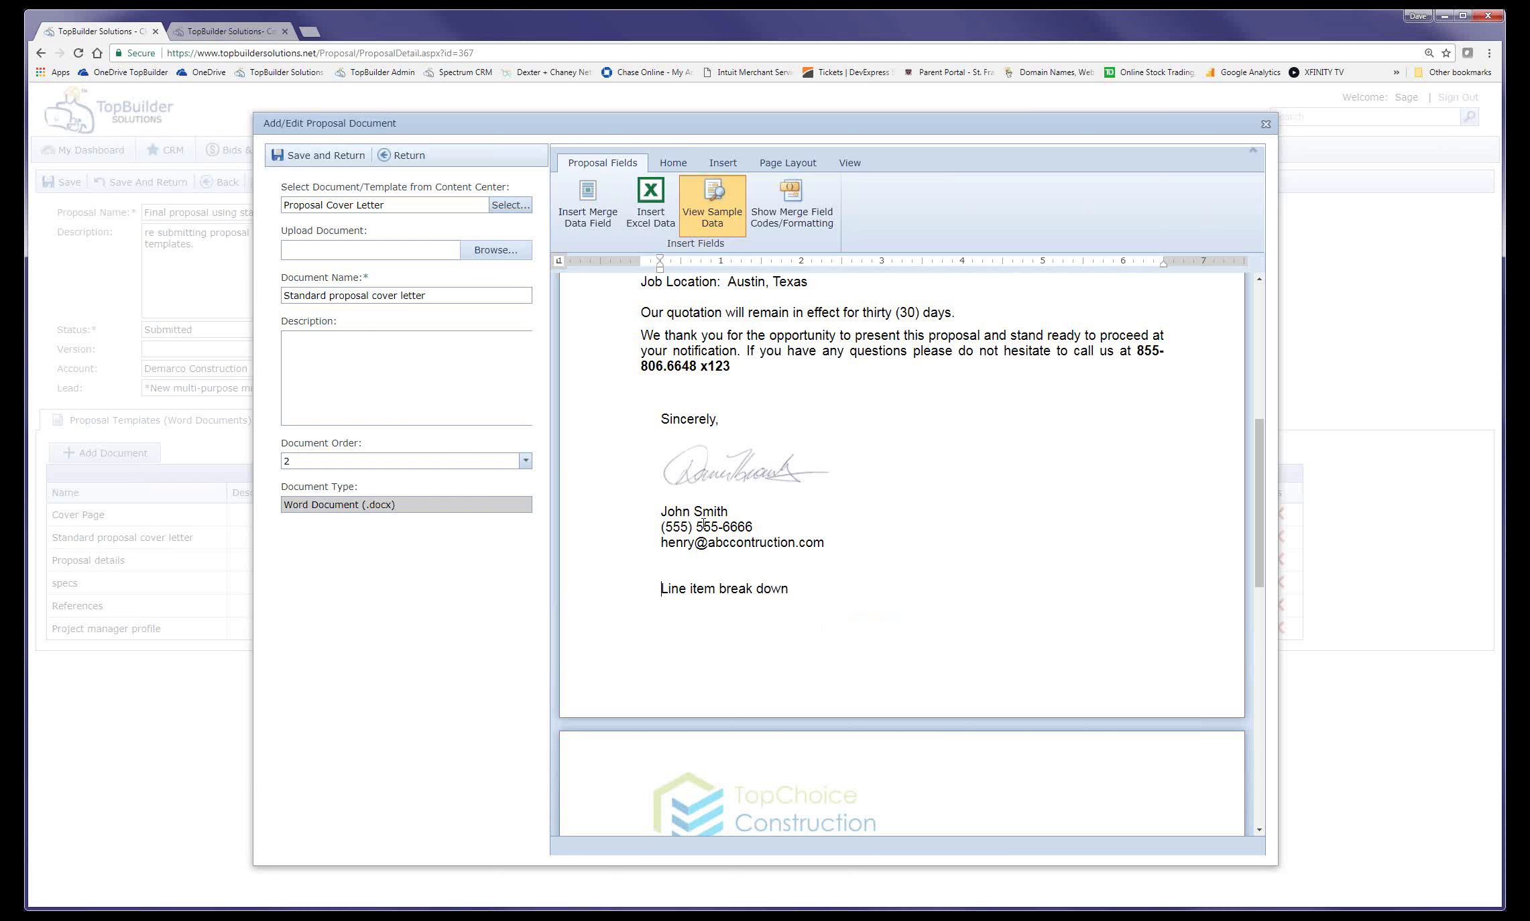
key("Return")
key("Return")
key("Return")
key("Return")
key("Return")
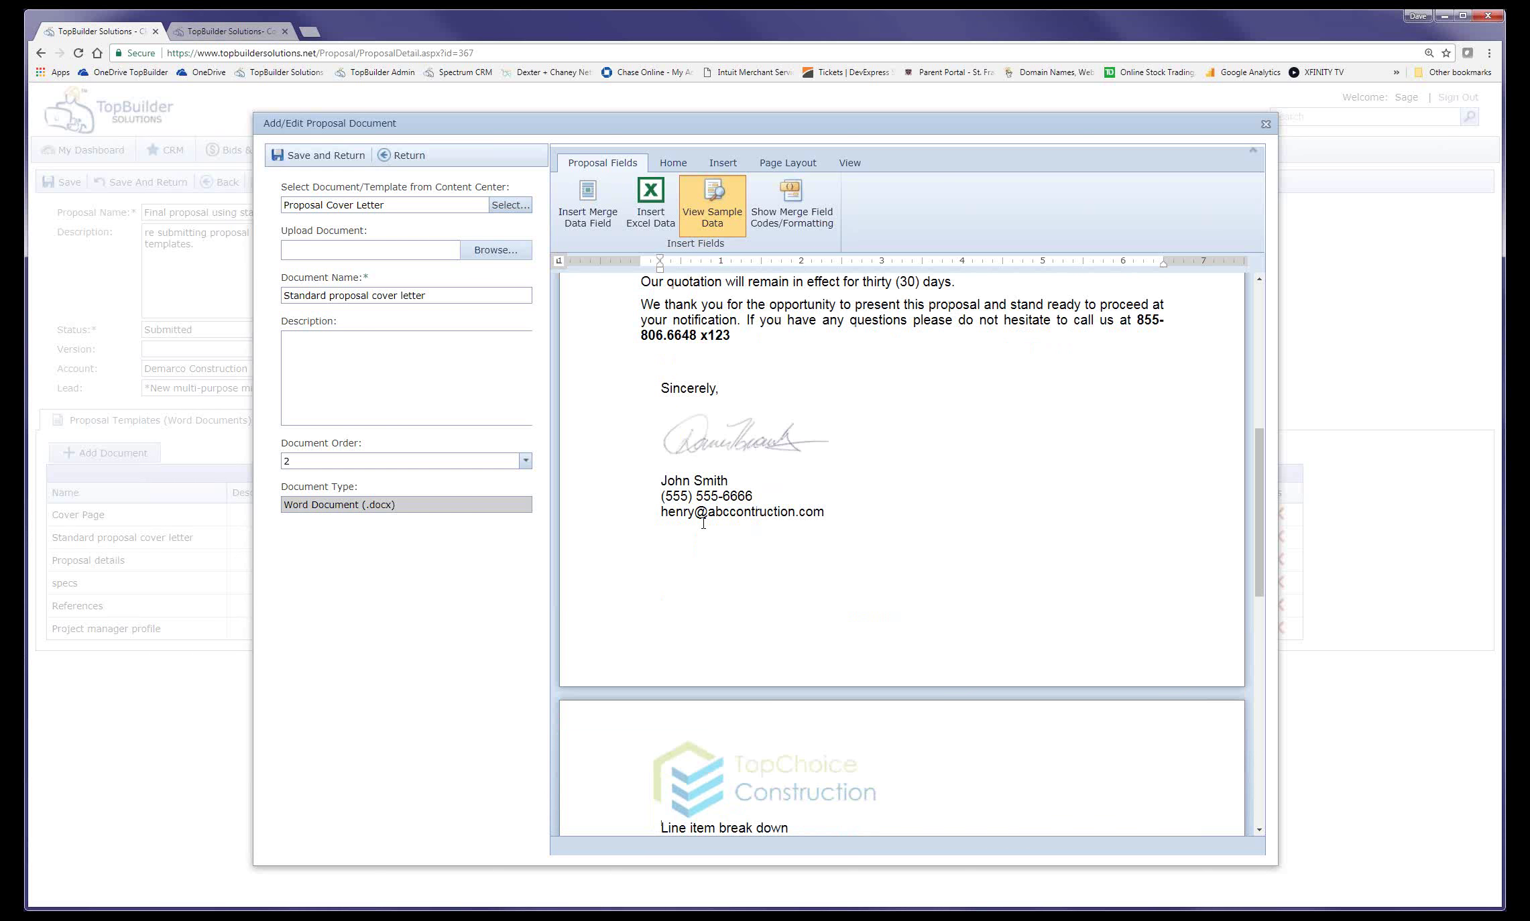
key("Return")
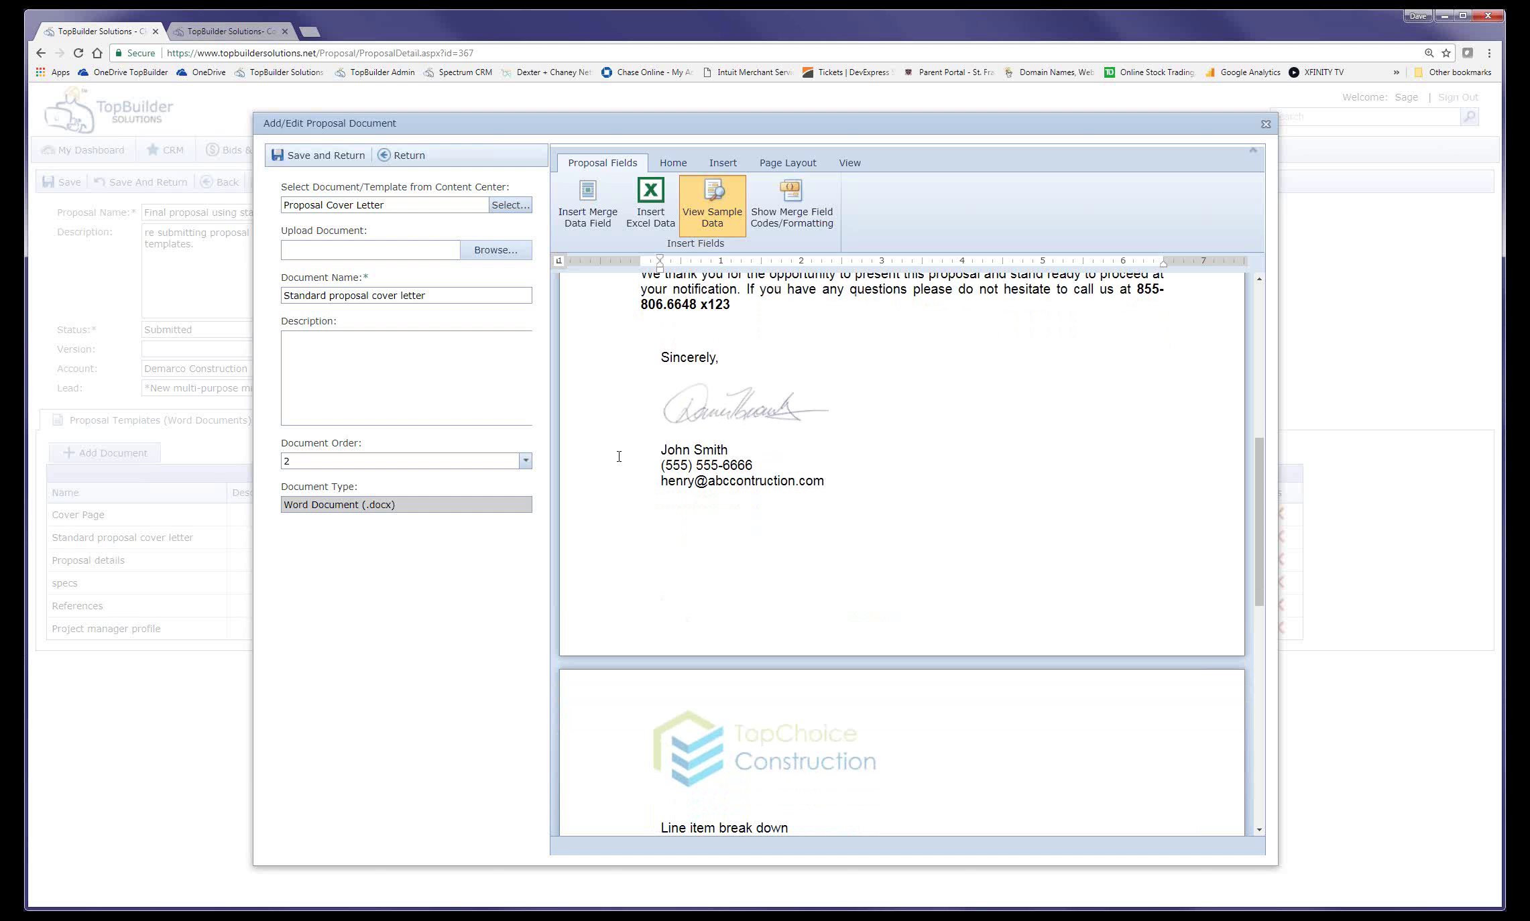
left_click(296, 167)
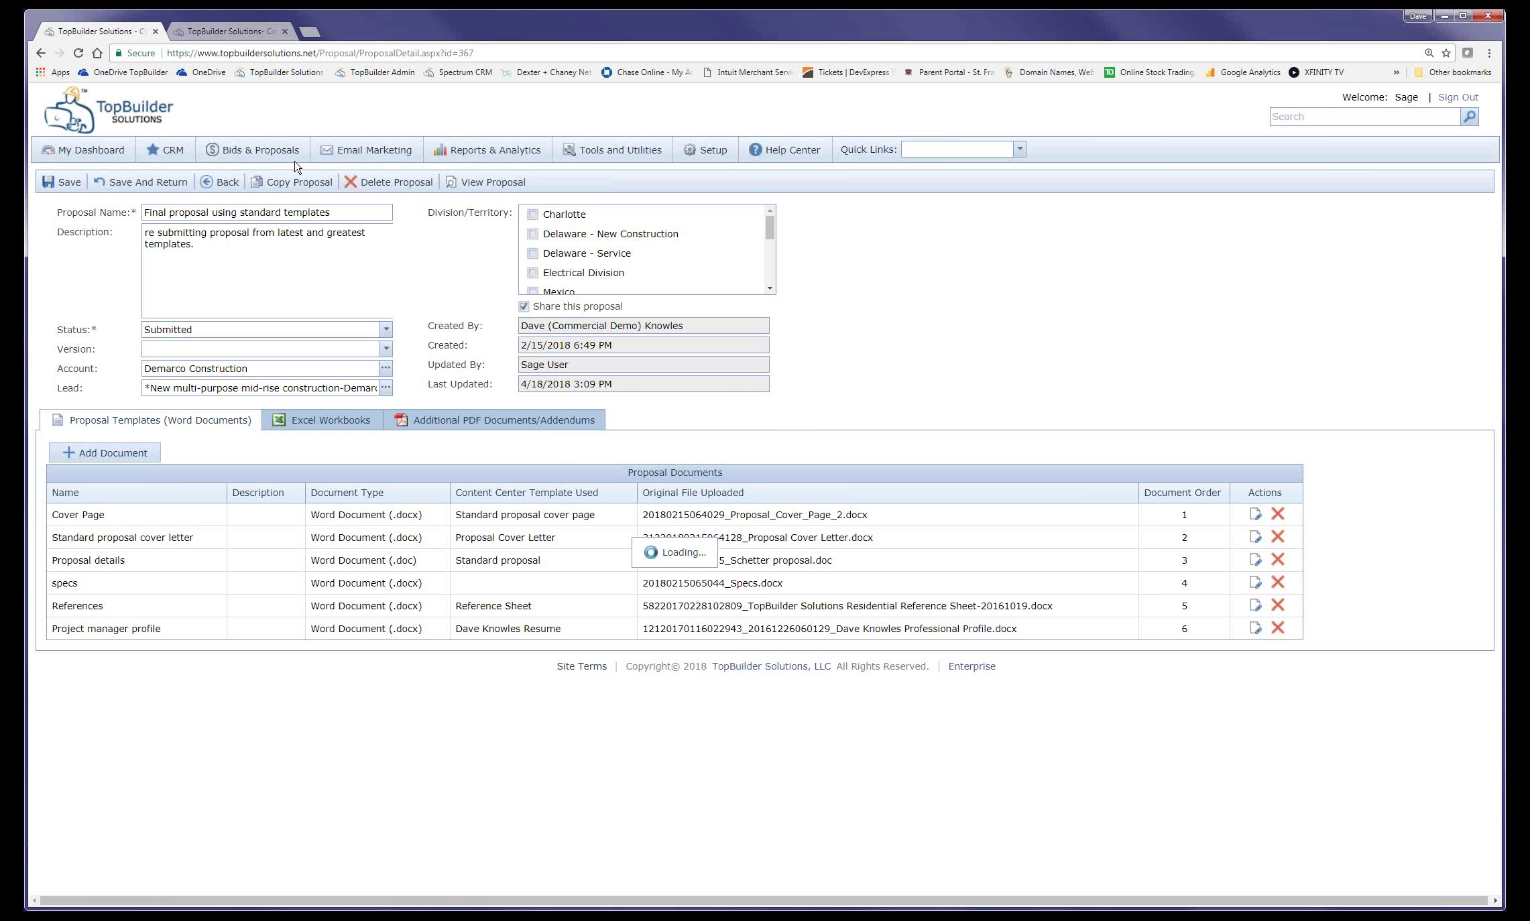
- View the assembled proposal, check where the line item heading and pricing table fall after the cover letter, and close the viewer
left_click(472, 187)
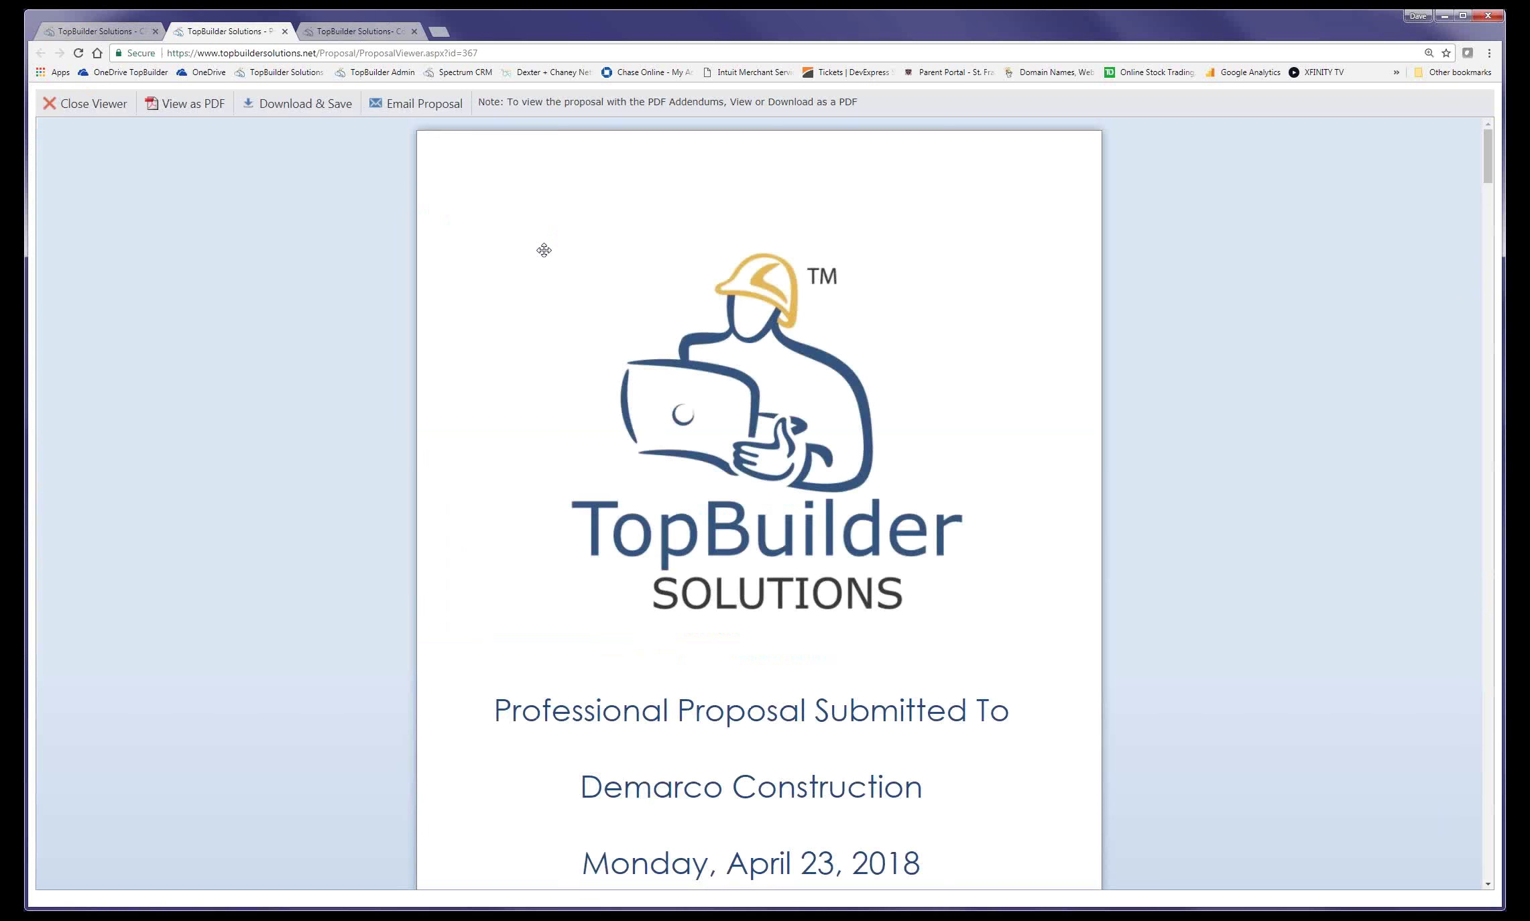
scroll(881, 502, "down", 15)
scroll(894, 497, "down", 8)
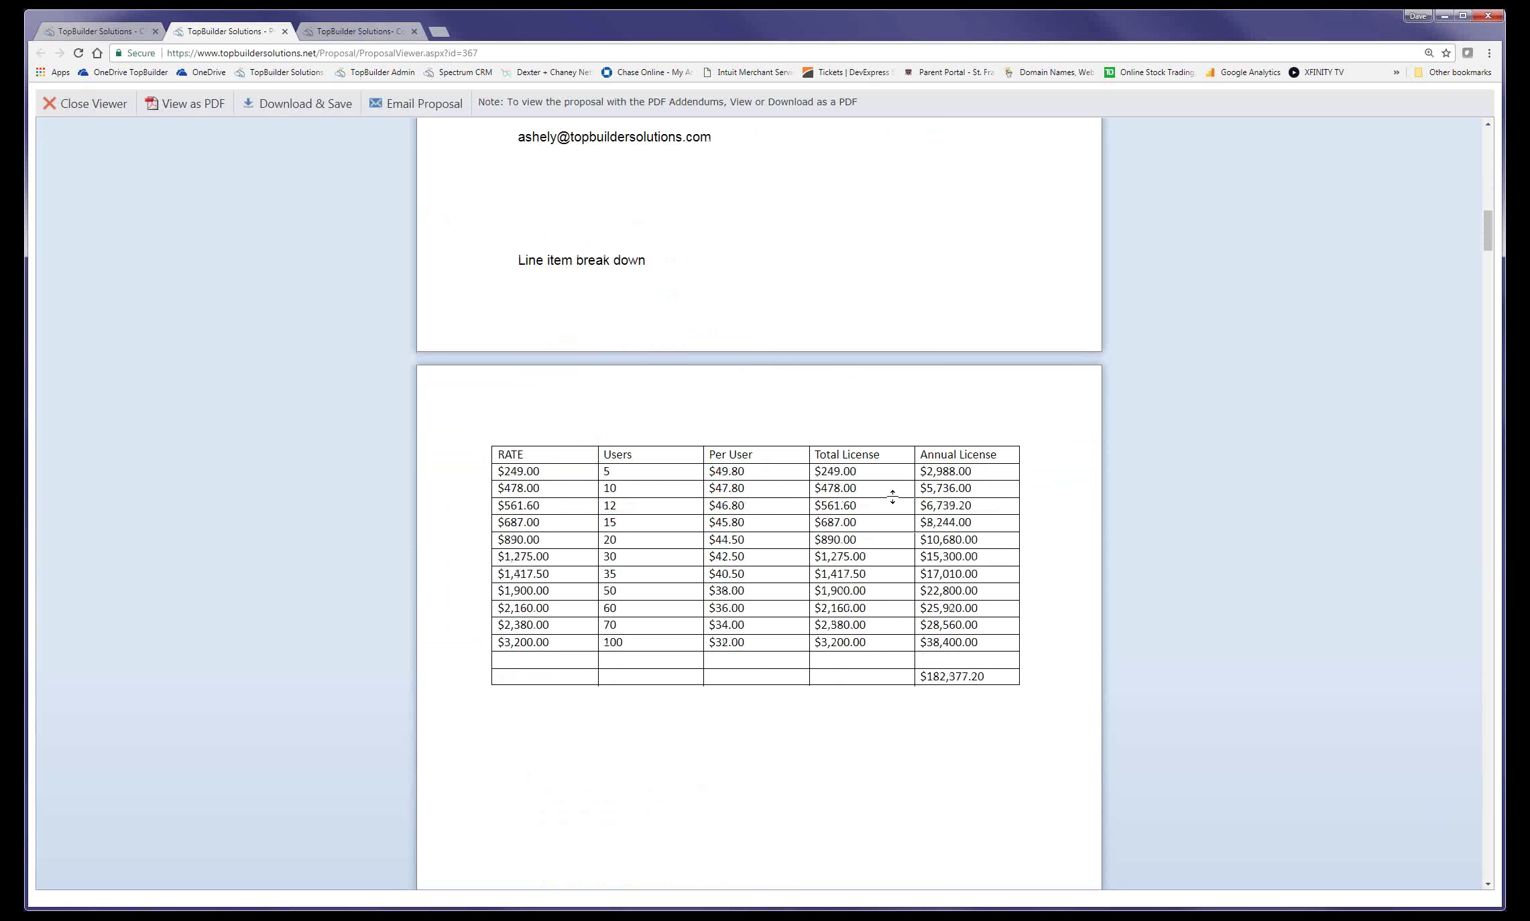
left_click_drag(521, 454, 1012, 650)
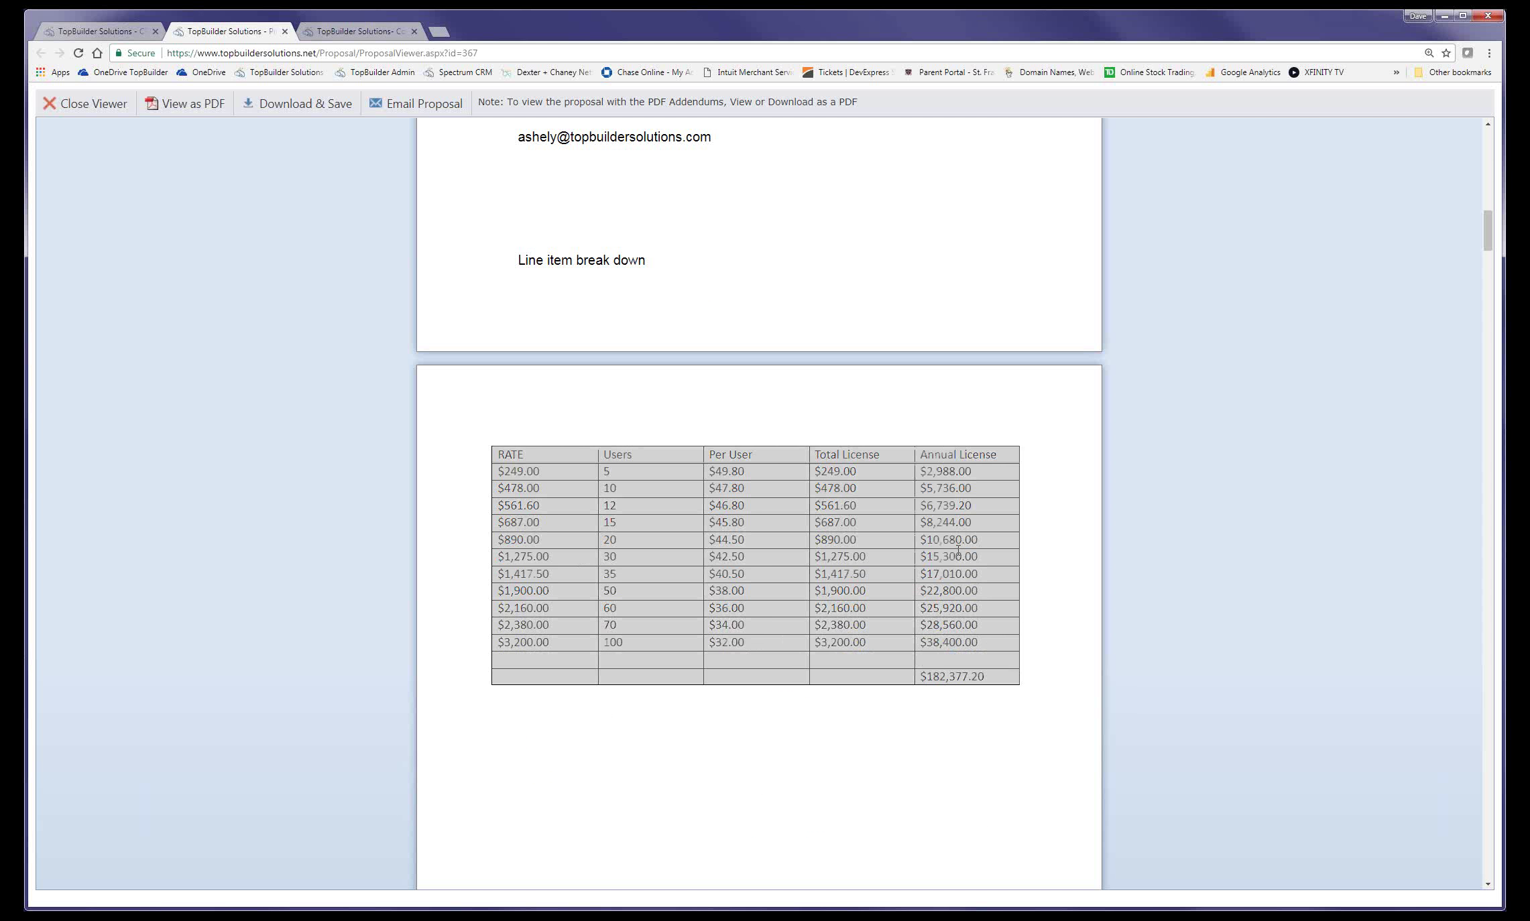
left_click(865, 537)
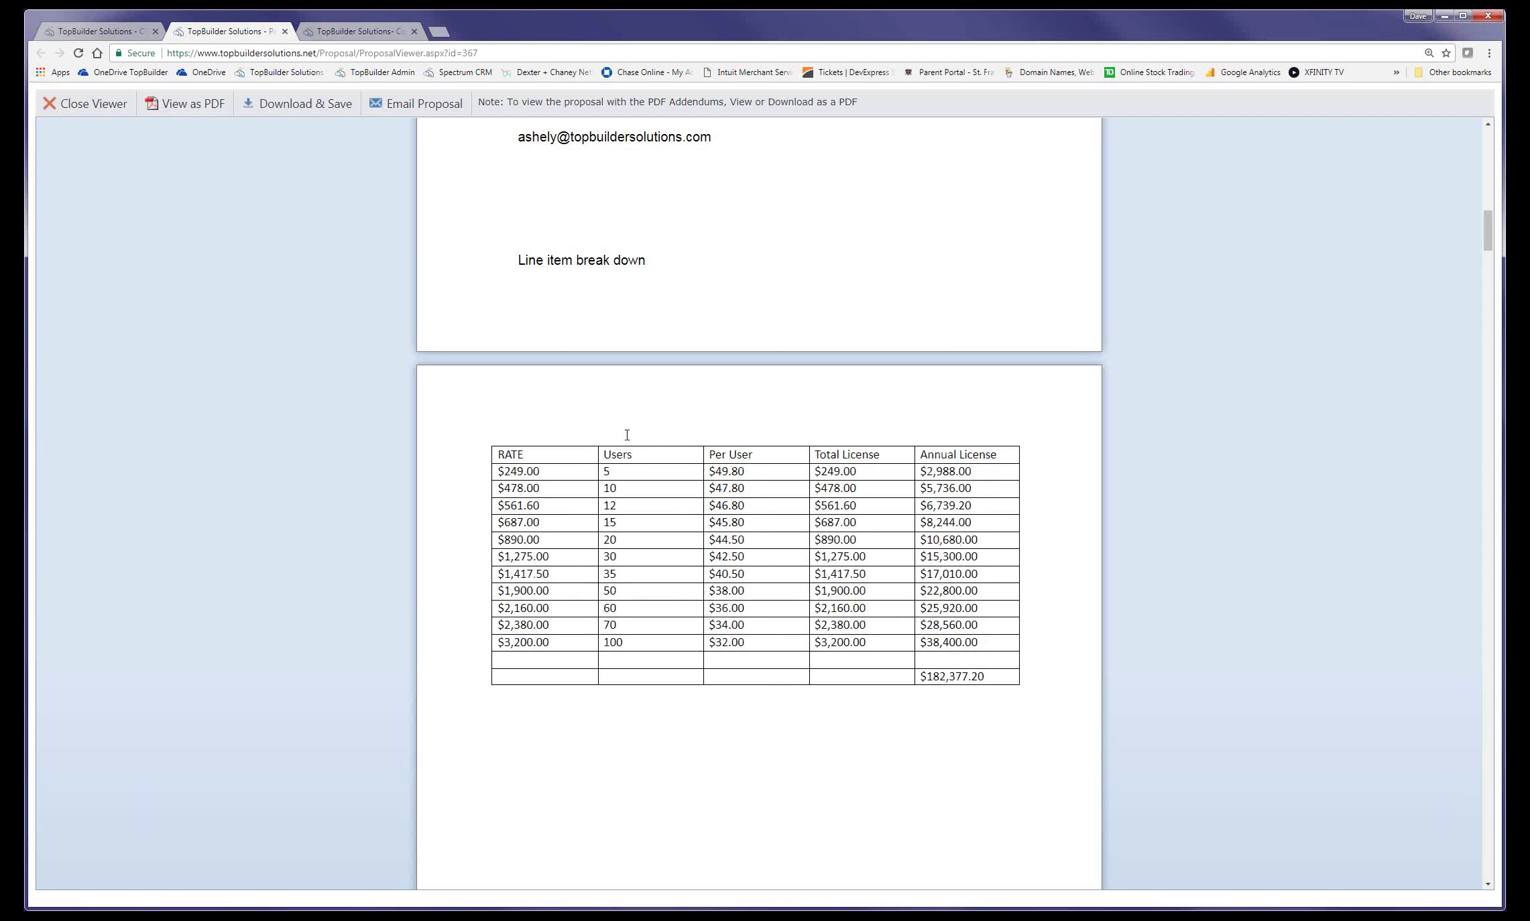
scroll(626, 435, "up", 4)
scroll(626, 435, "up", 4)
scroll(658, 472, "down", 7)
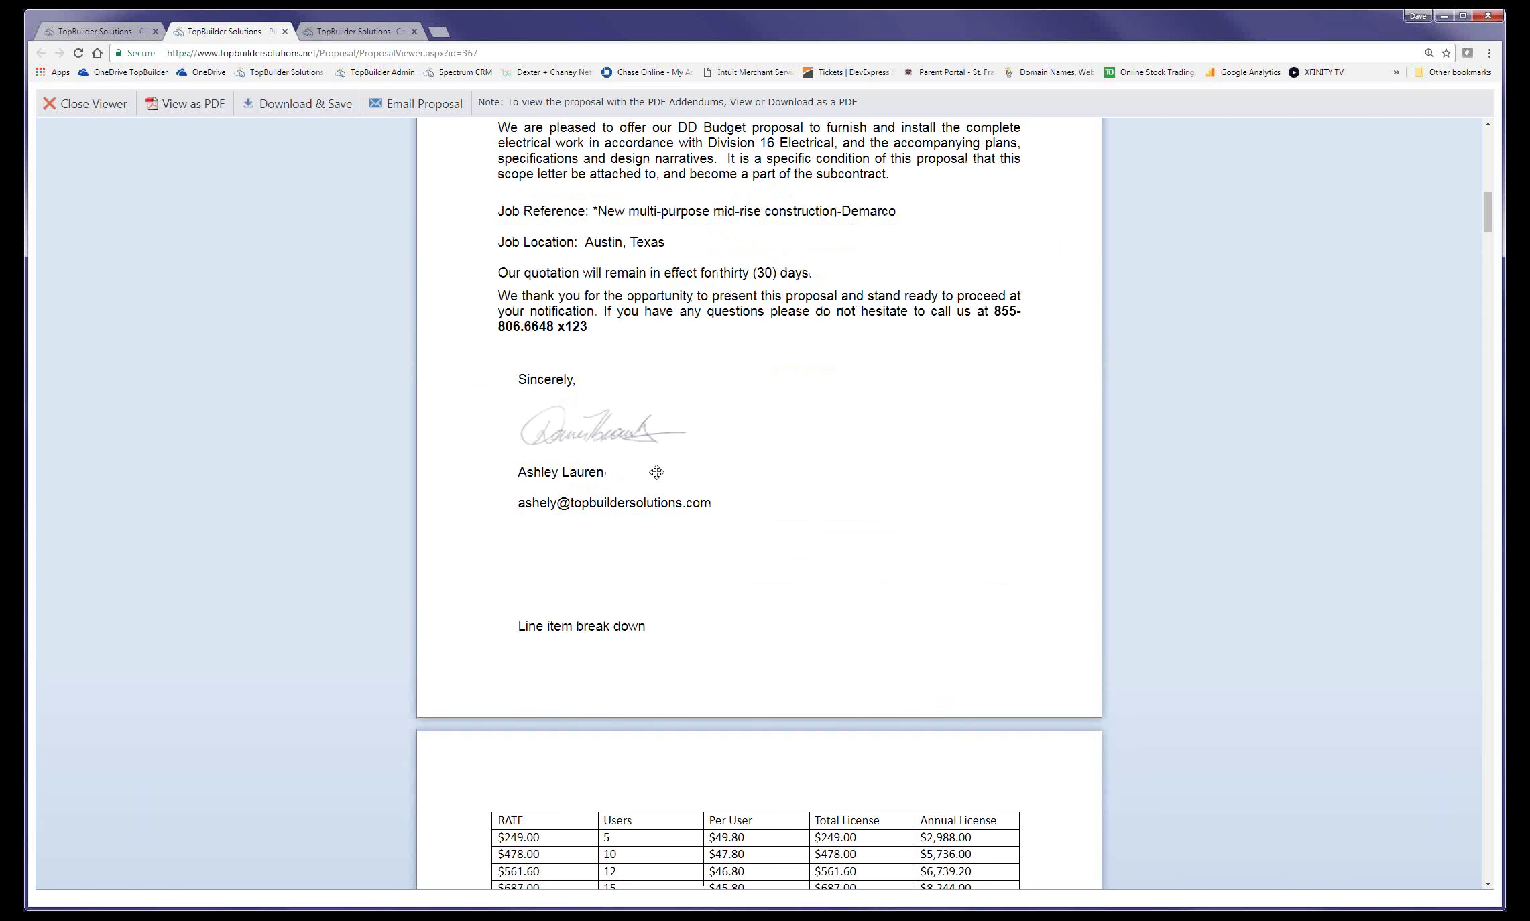
scroll(654, 434, "up", 6)
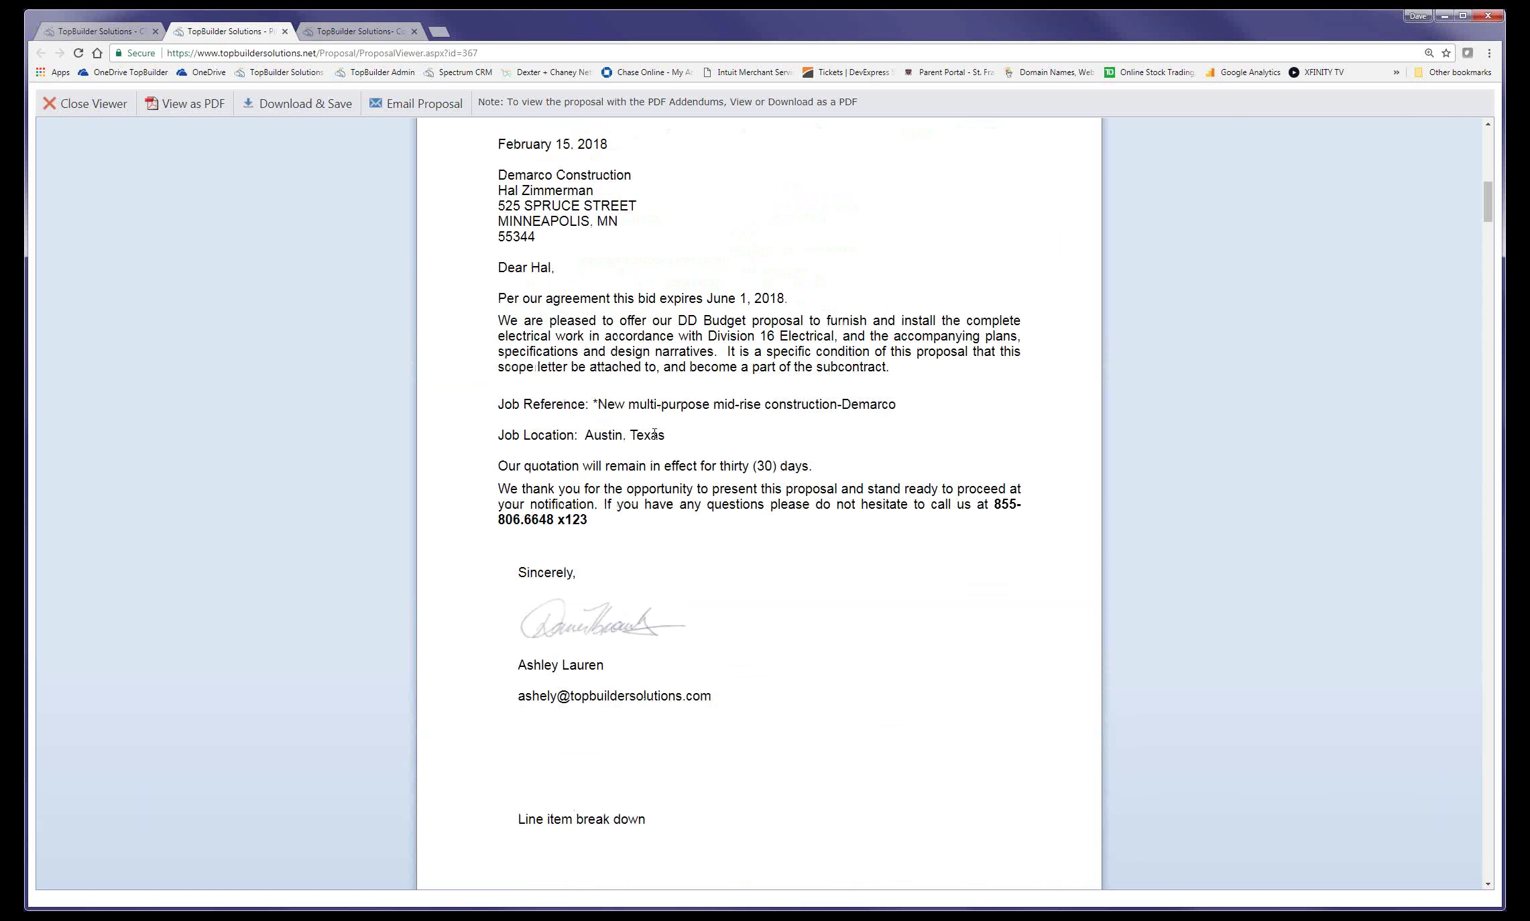
scroll(655, 434, "down", 5)
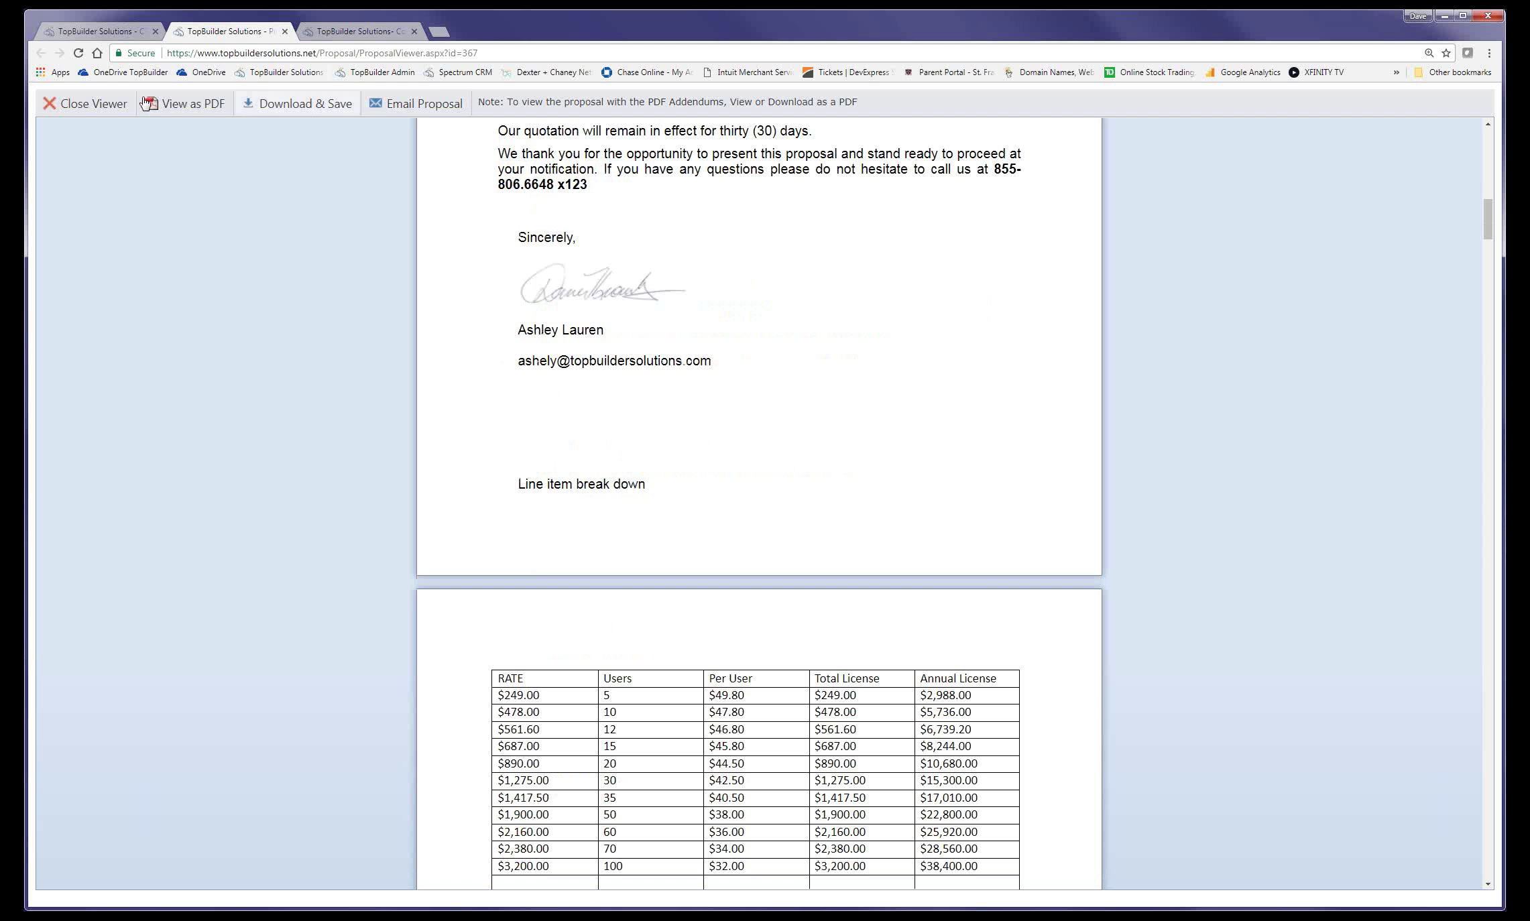
left_click(104, 104)
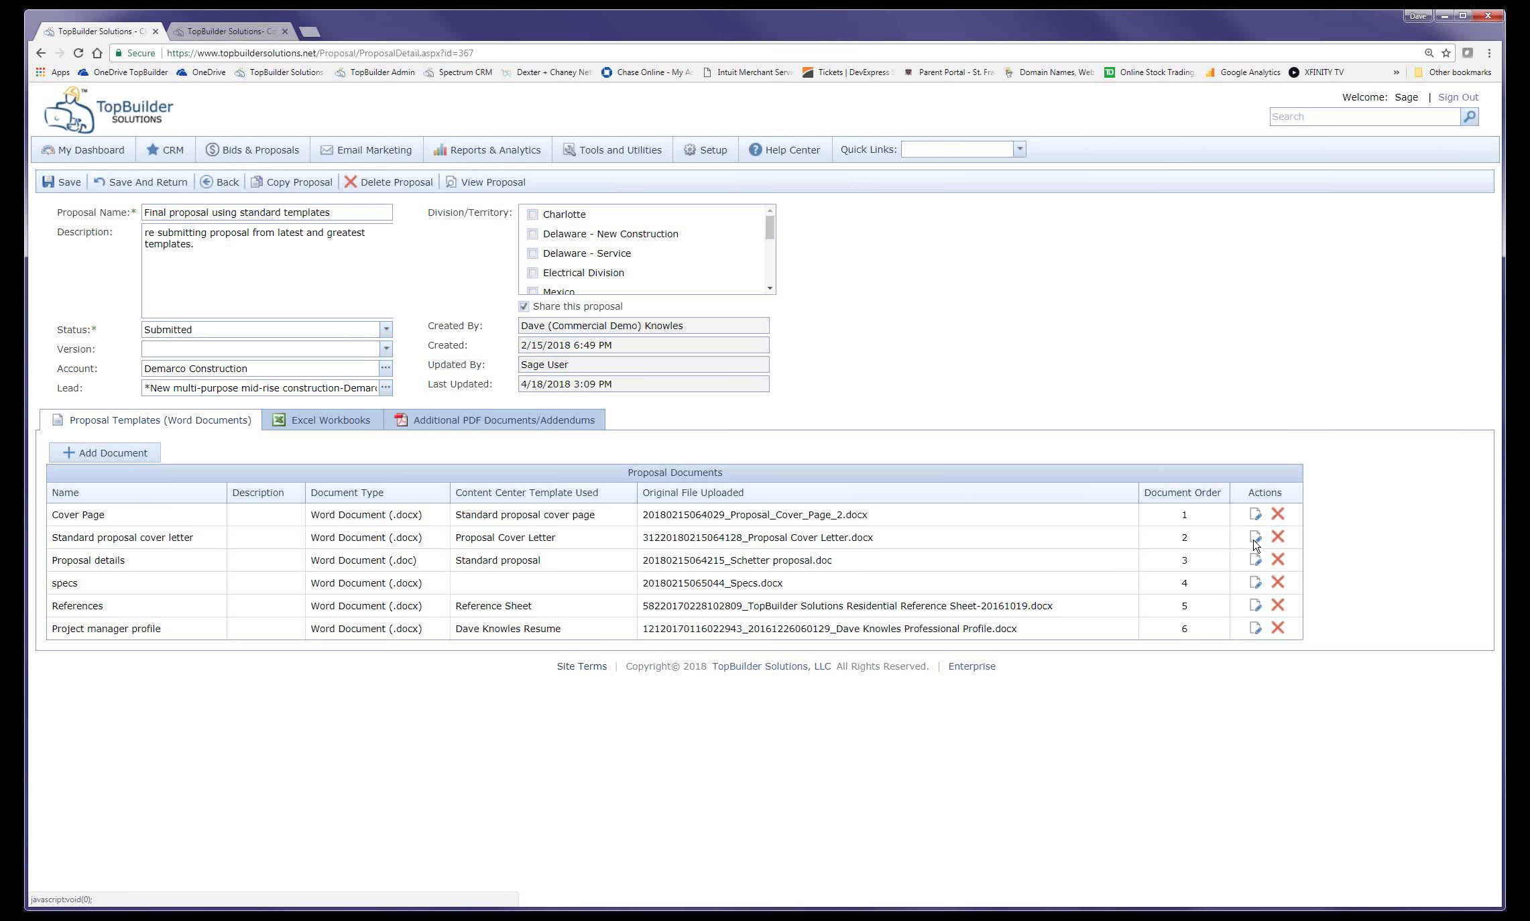
- Reopen the standard proposal cover letter, insert a page break before "Line item break down", and save the document
left_click(1254, 541)
scroll(1254, 541, "down", 3)
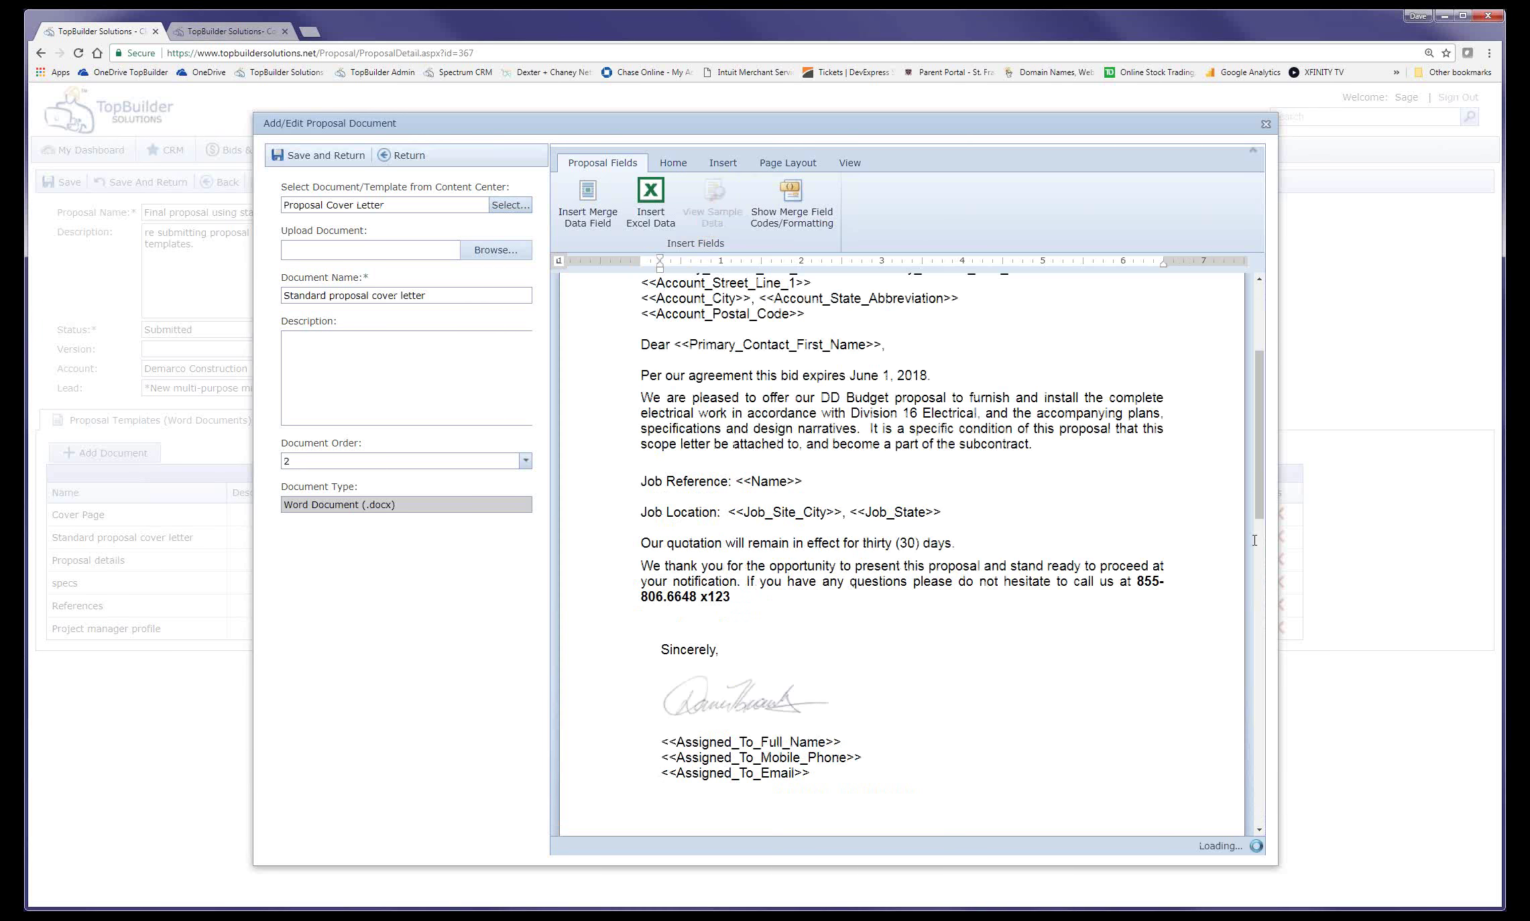
scroll(1254, 540, "up", 1)
scroll(1254, 541, "down", 6)
scroll(675, 642, "down", 2)
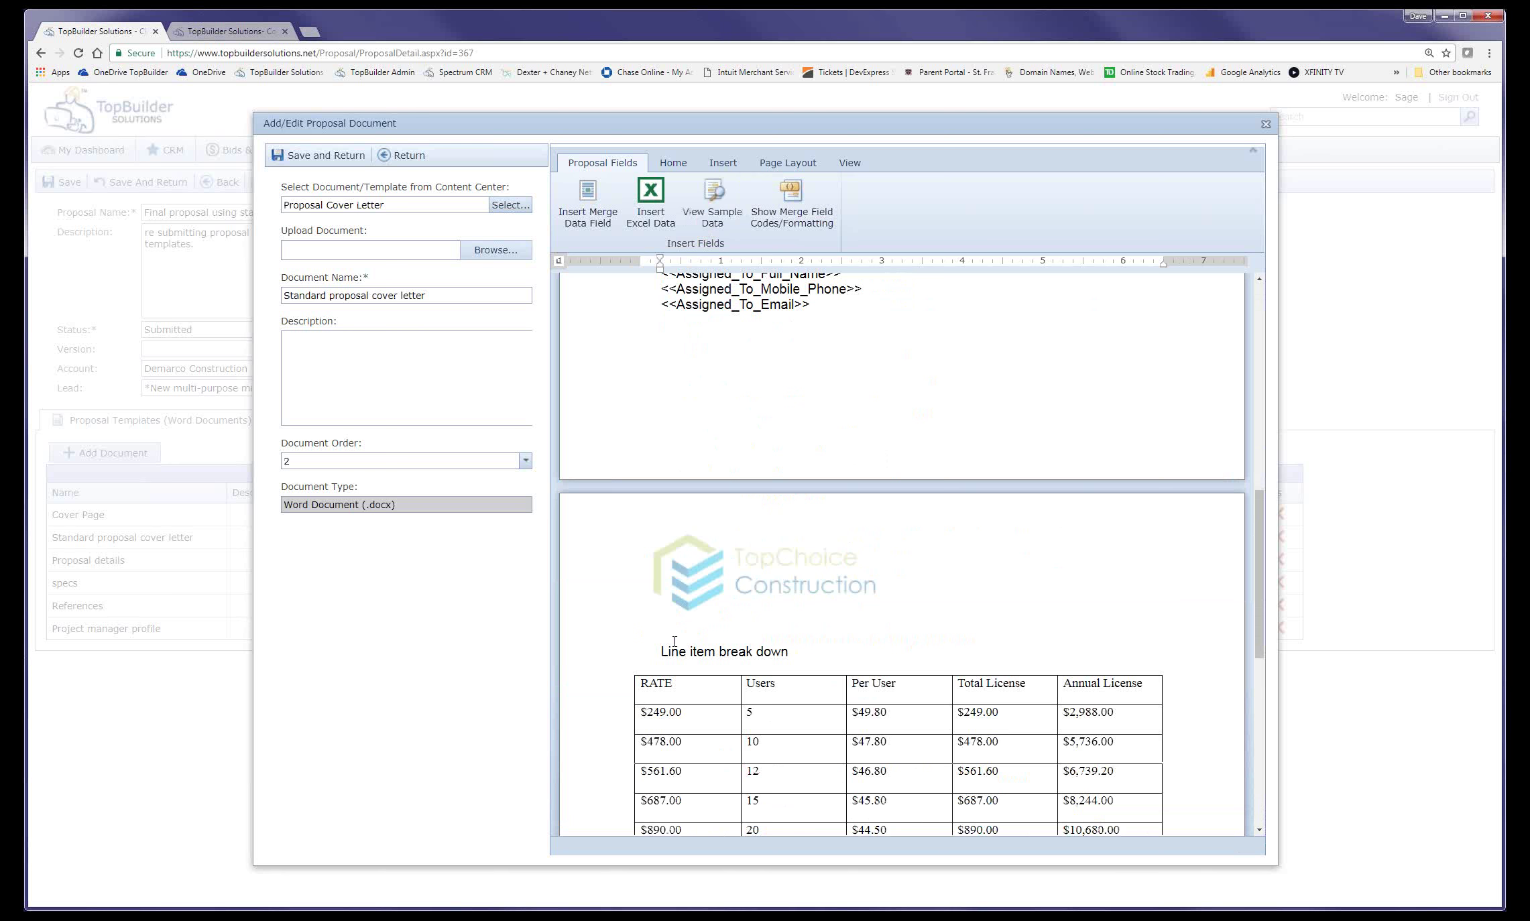
left_click(709, 168)
left_click(571, 202)
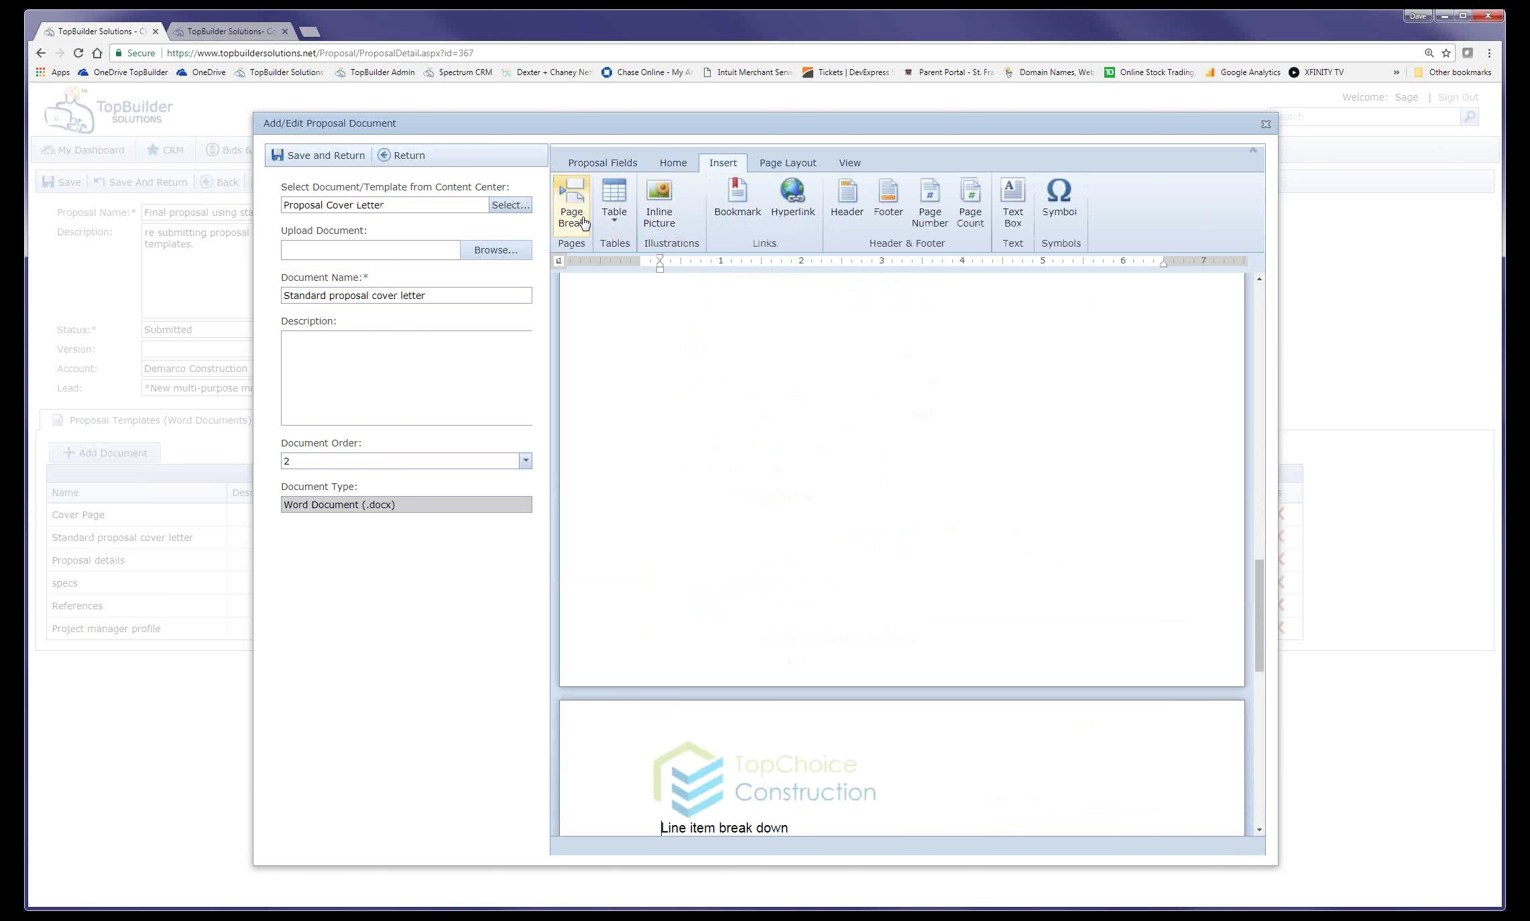
left_click(326, 160)
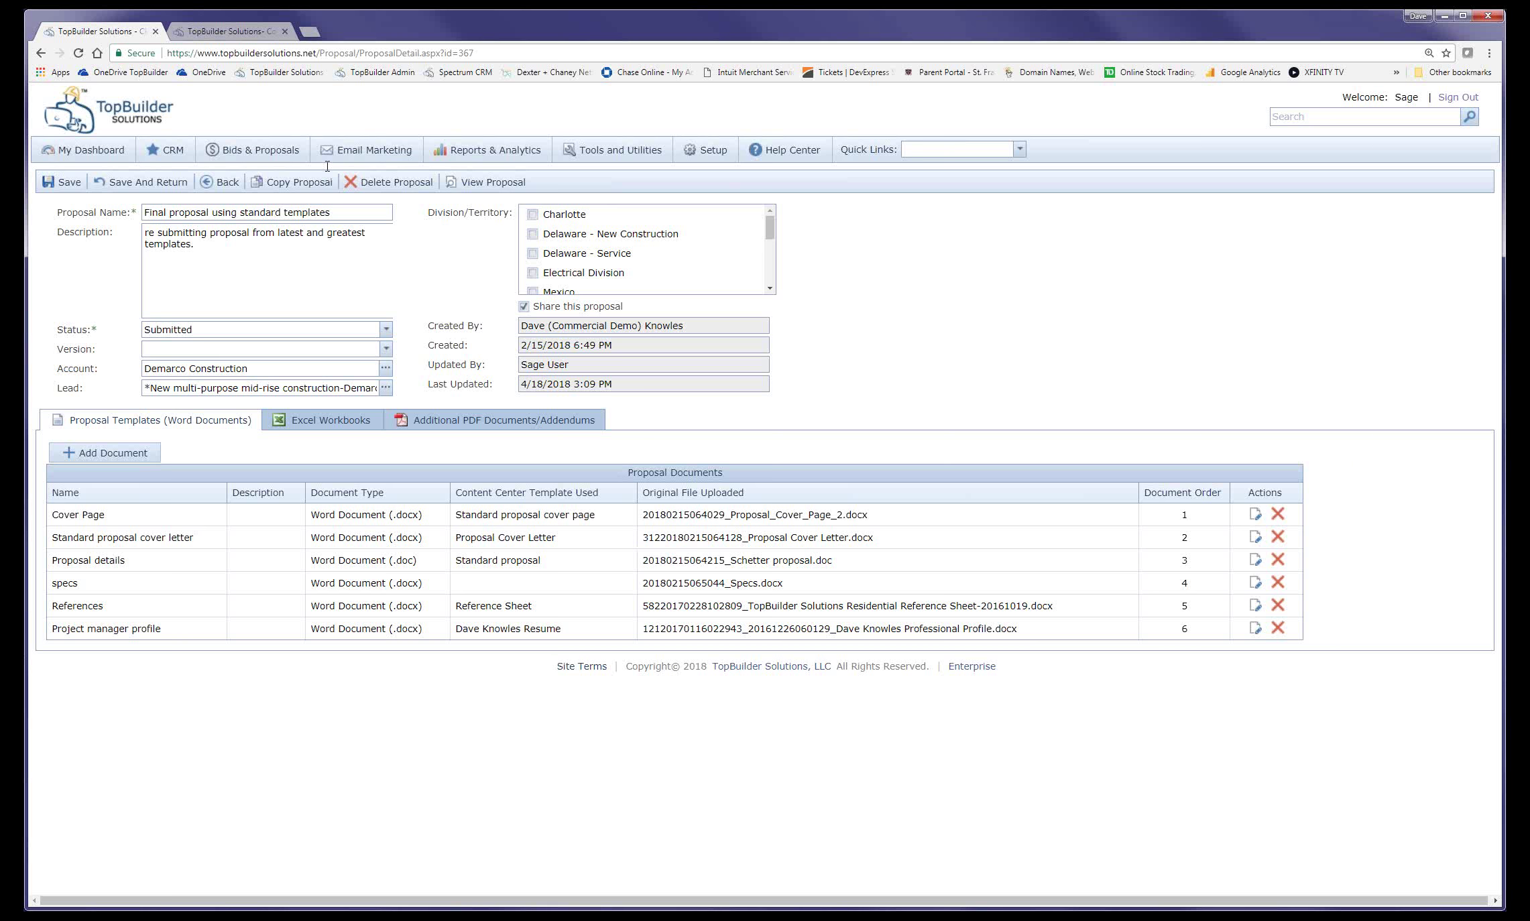
- View the assembled proposal again, check the page layout between the cover letter and the line item pricing table, and close the viewer
left_click(486, 182)
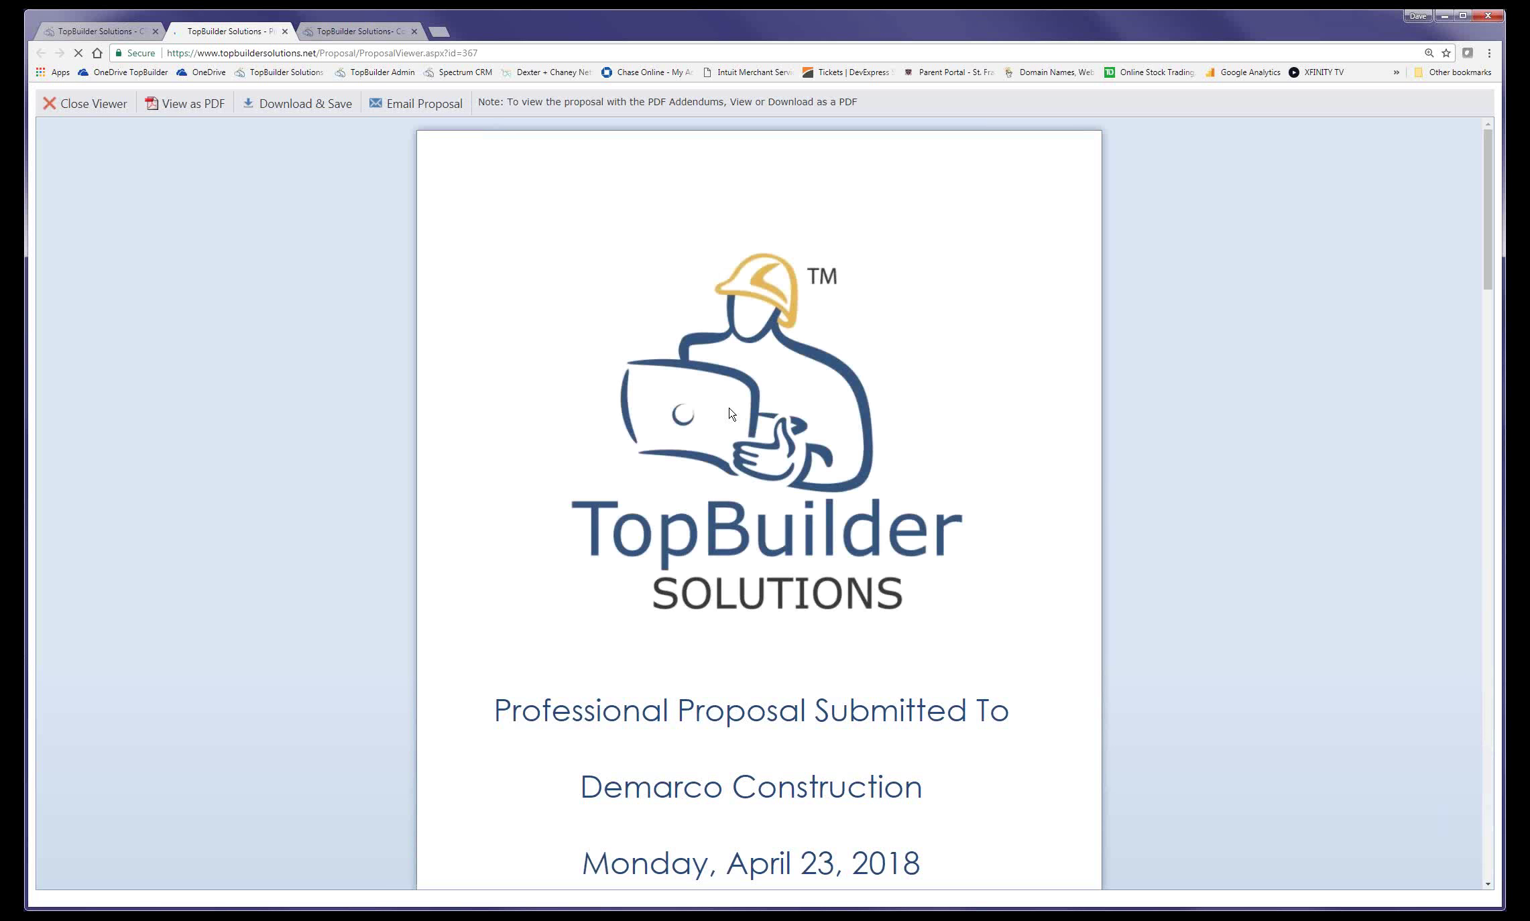
scroll(730, 410, "down", 10)
scroll(730, 408, "down", 15)
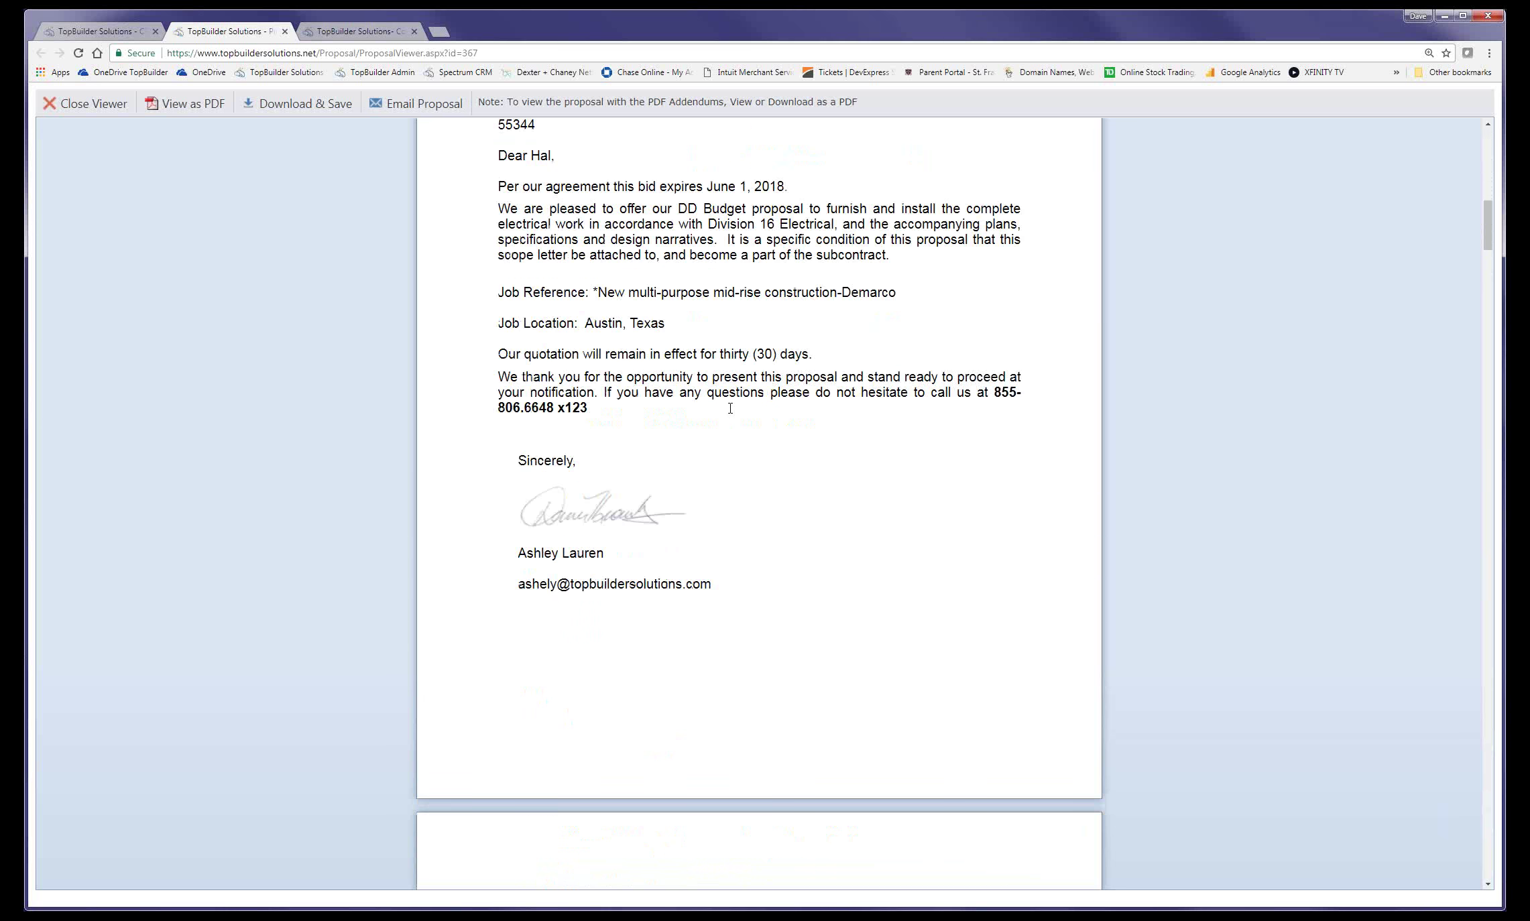
scroll(730, 408, "down", 8)
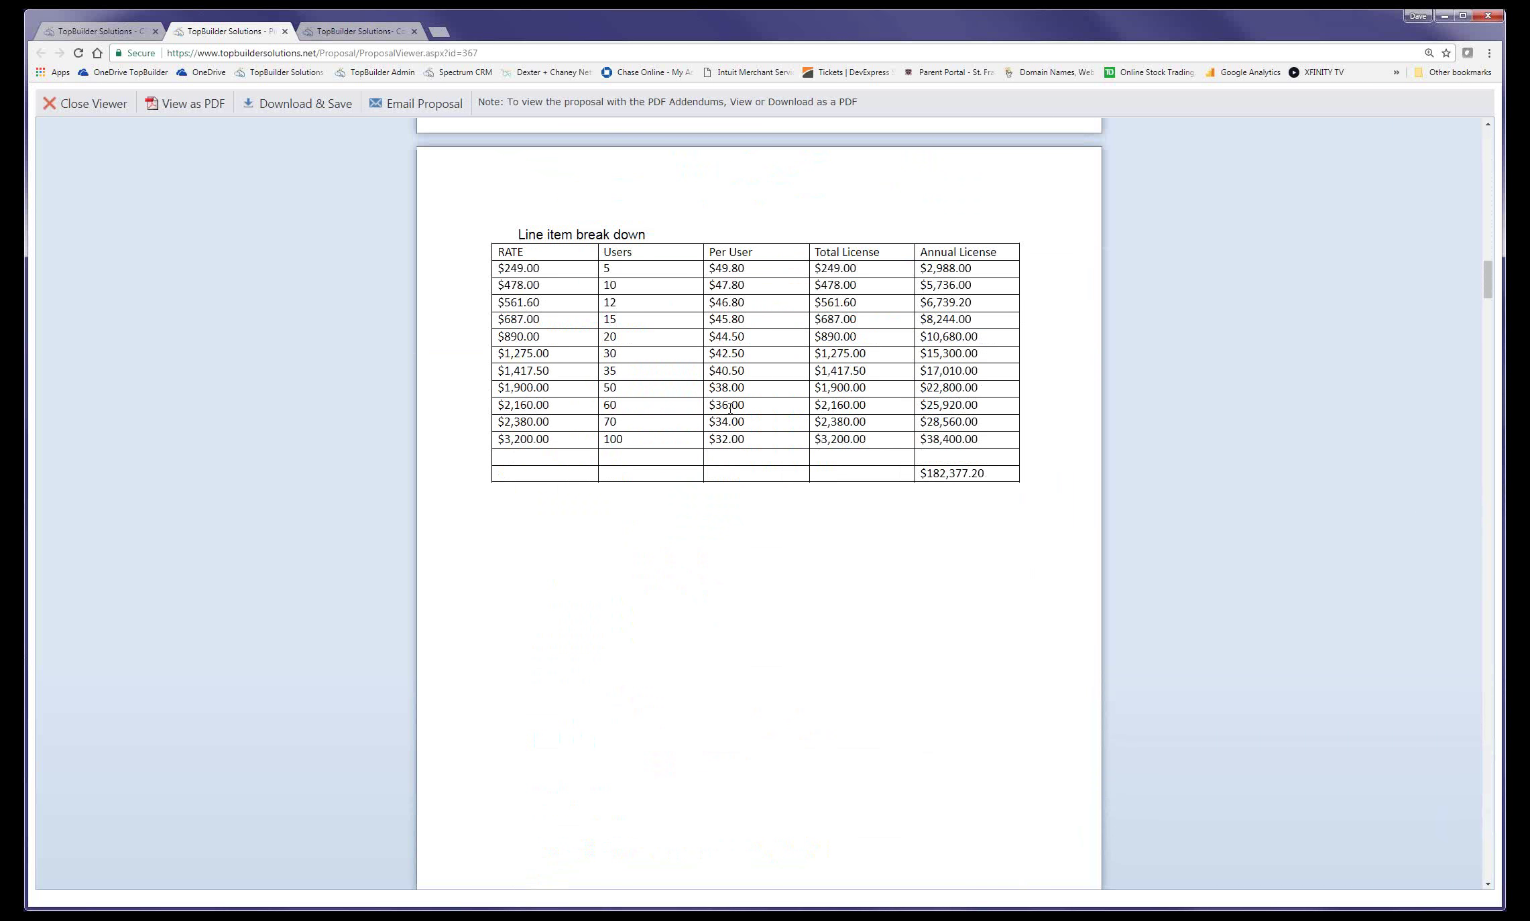
scroll(731, 408, "up", 20)
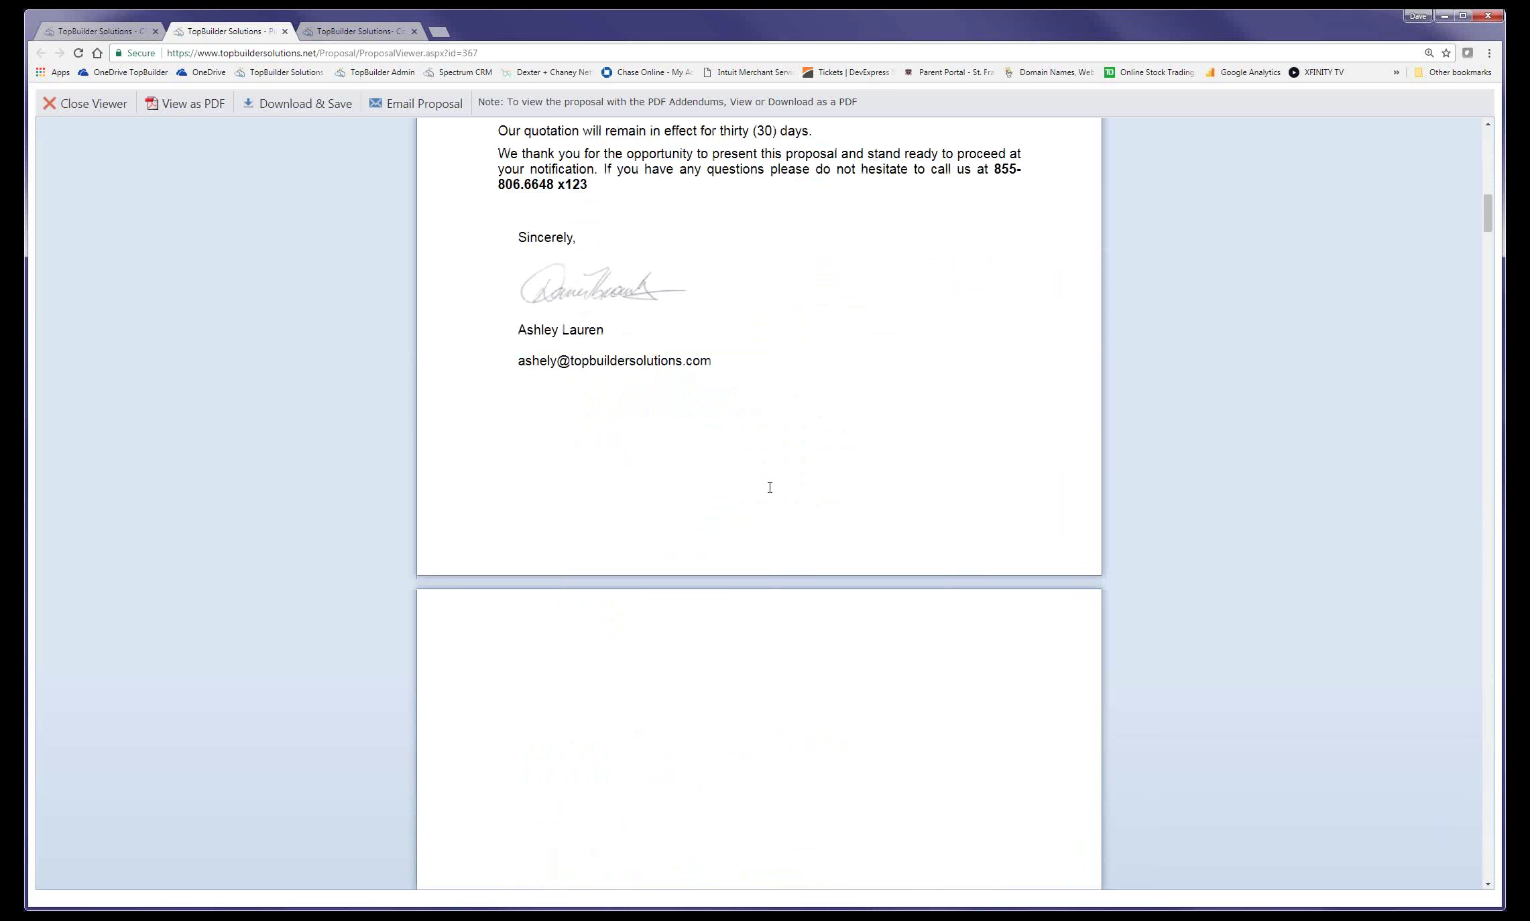
scroll(769, 488, "up", 15)
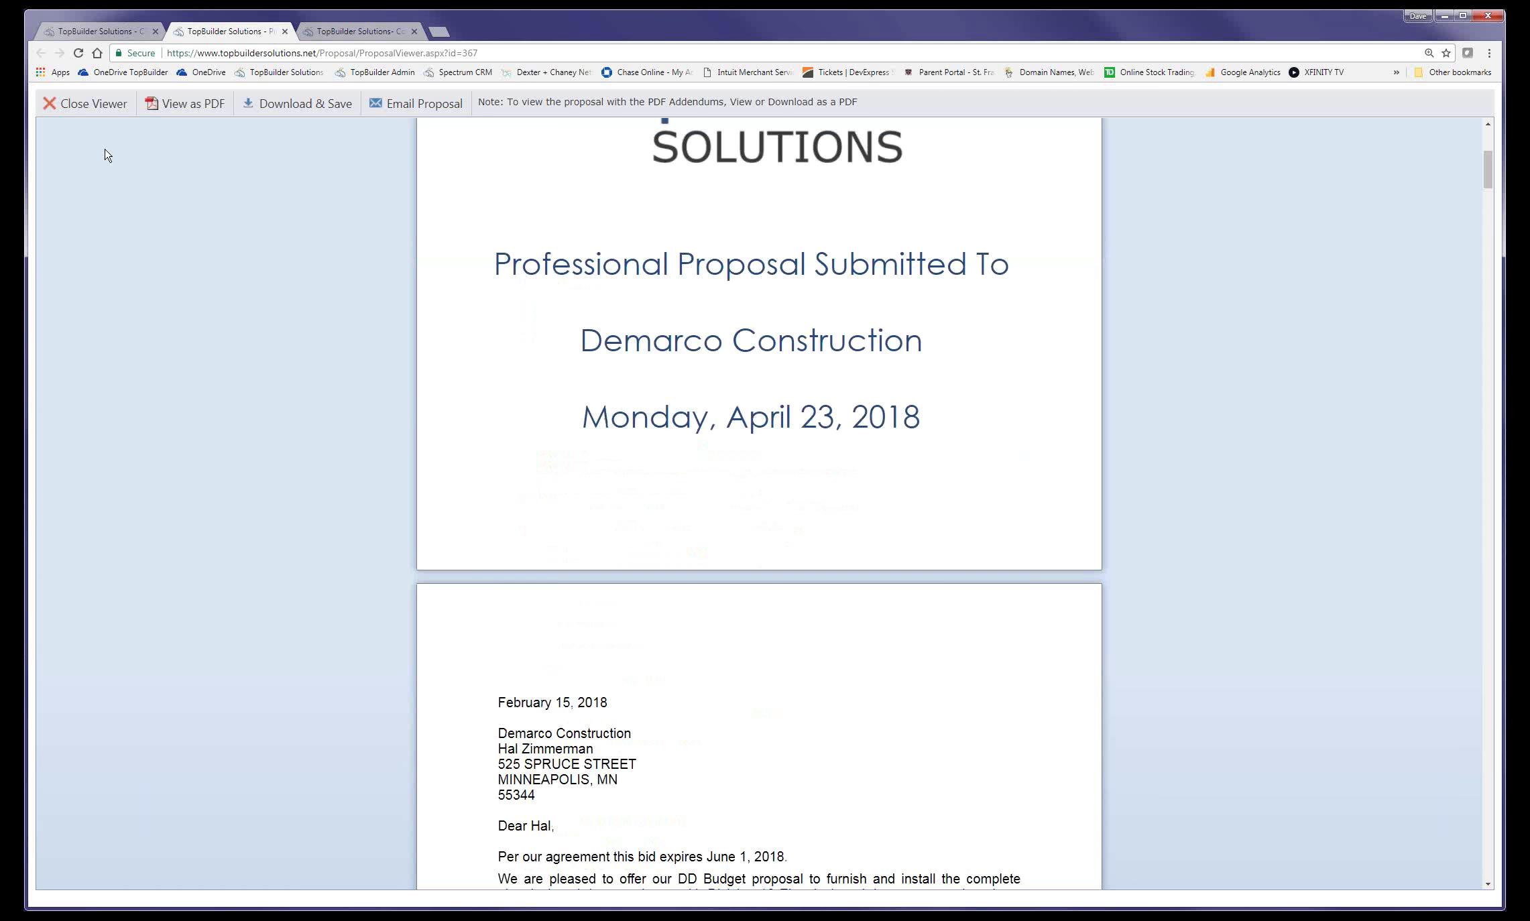
left_click(95, 104)
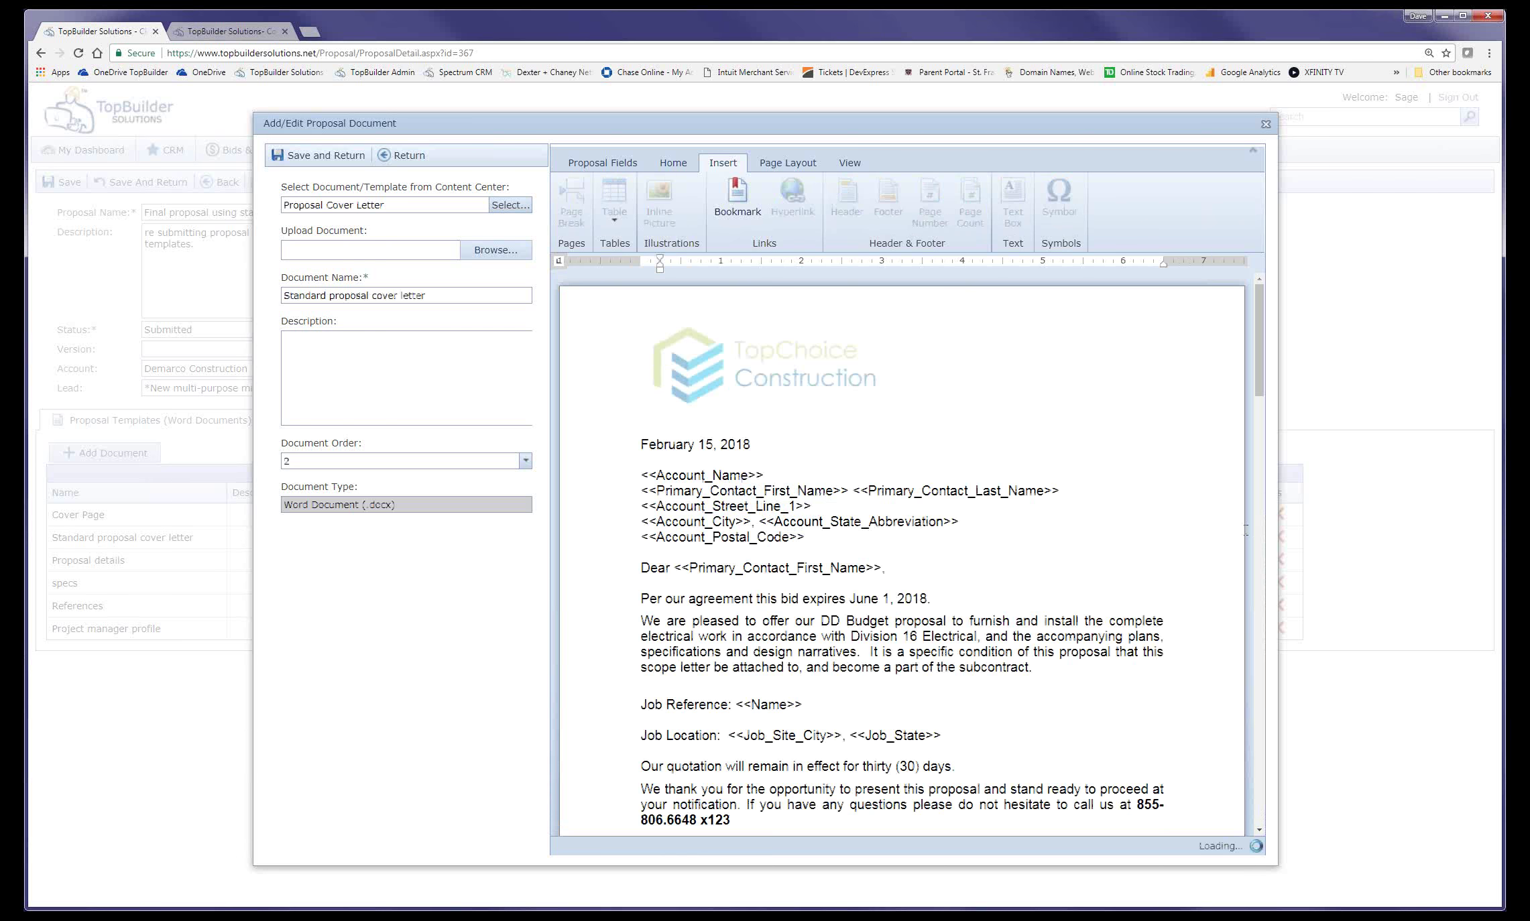
- Remove the extra blank line above "Line item break down" in the standard proposal cover letter and save the document
scroll(1240, 452, "down", 10)
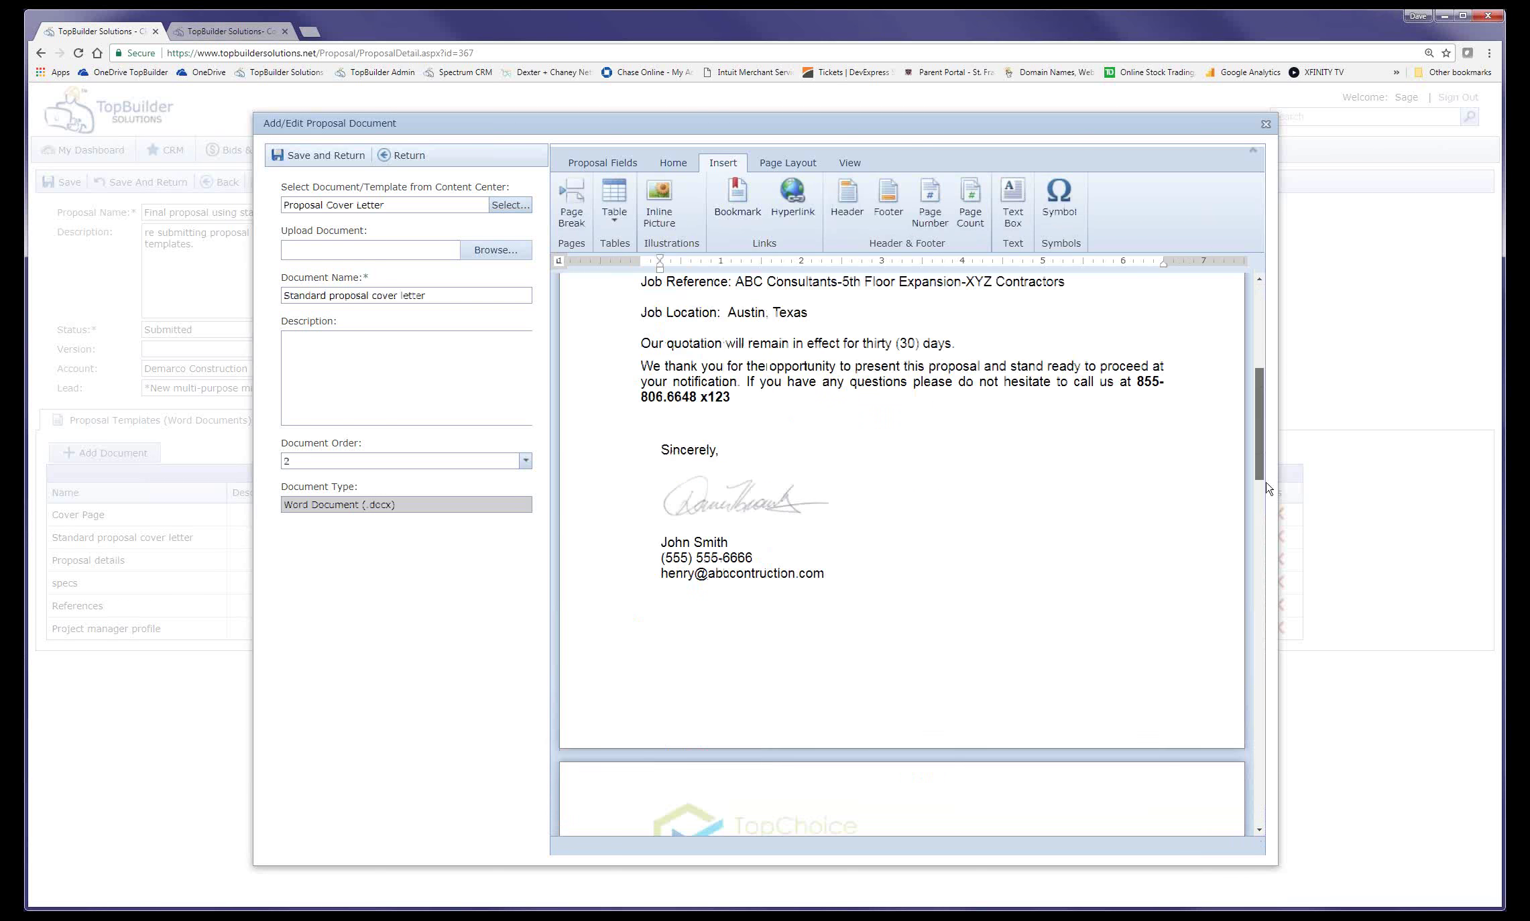
scroll(1274, 546, "down", 3)
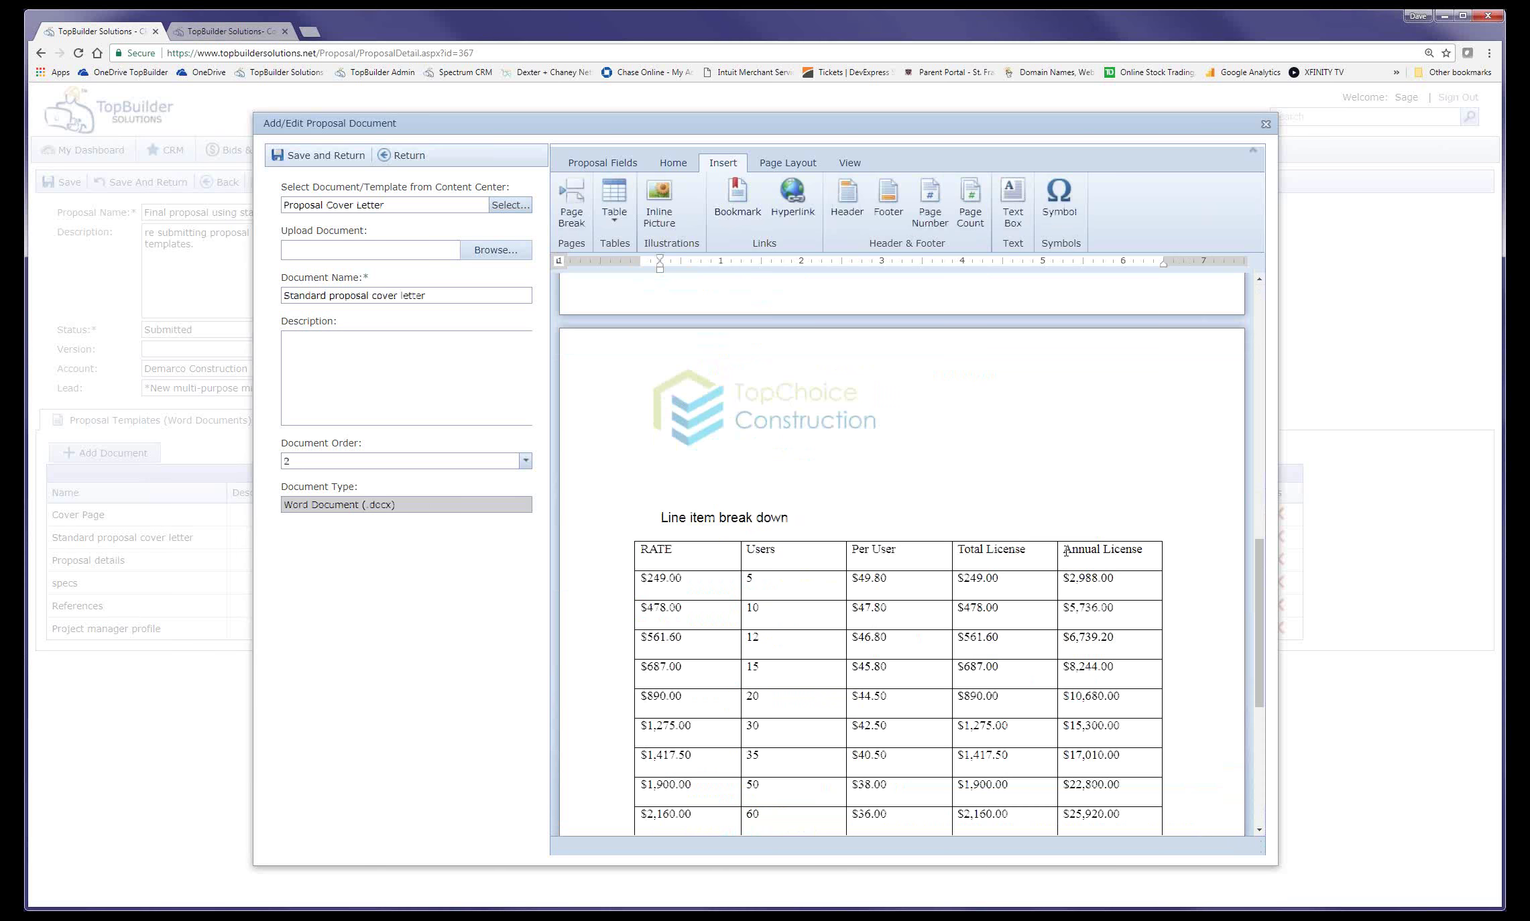
key("BackSpace")
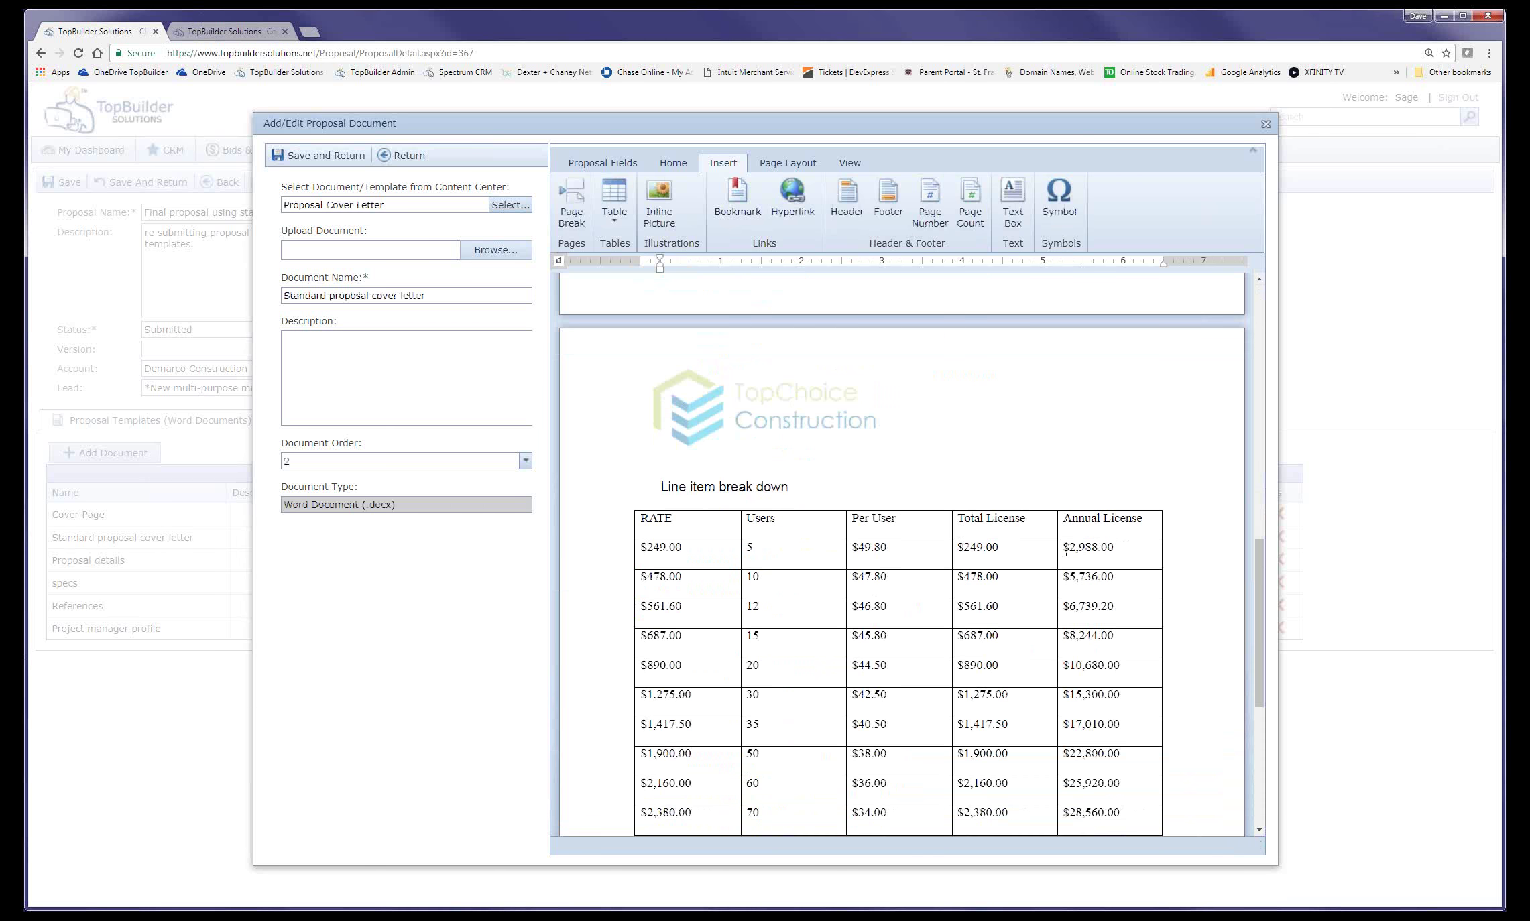
left_click(338, 156)
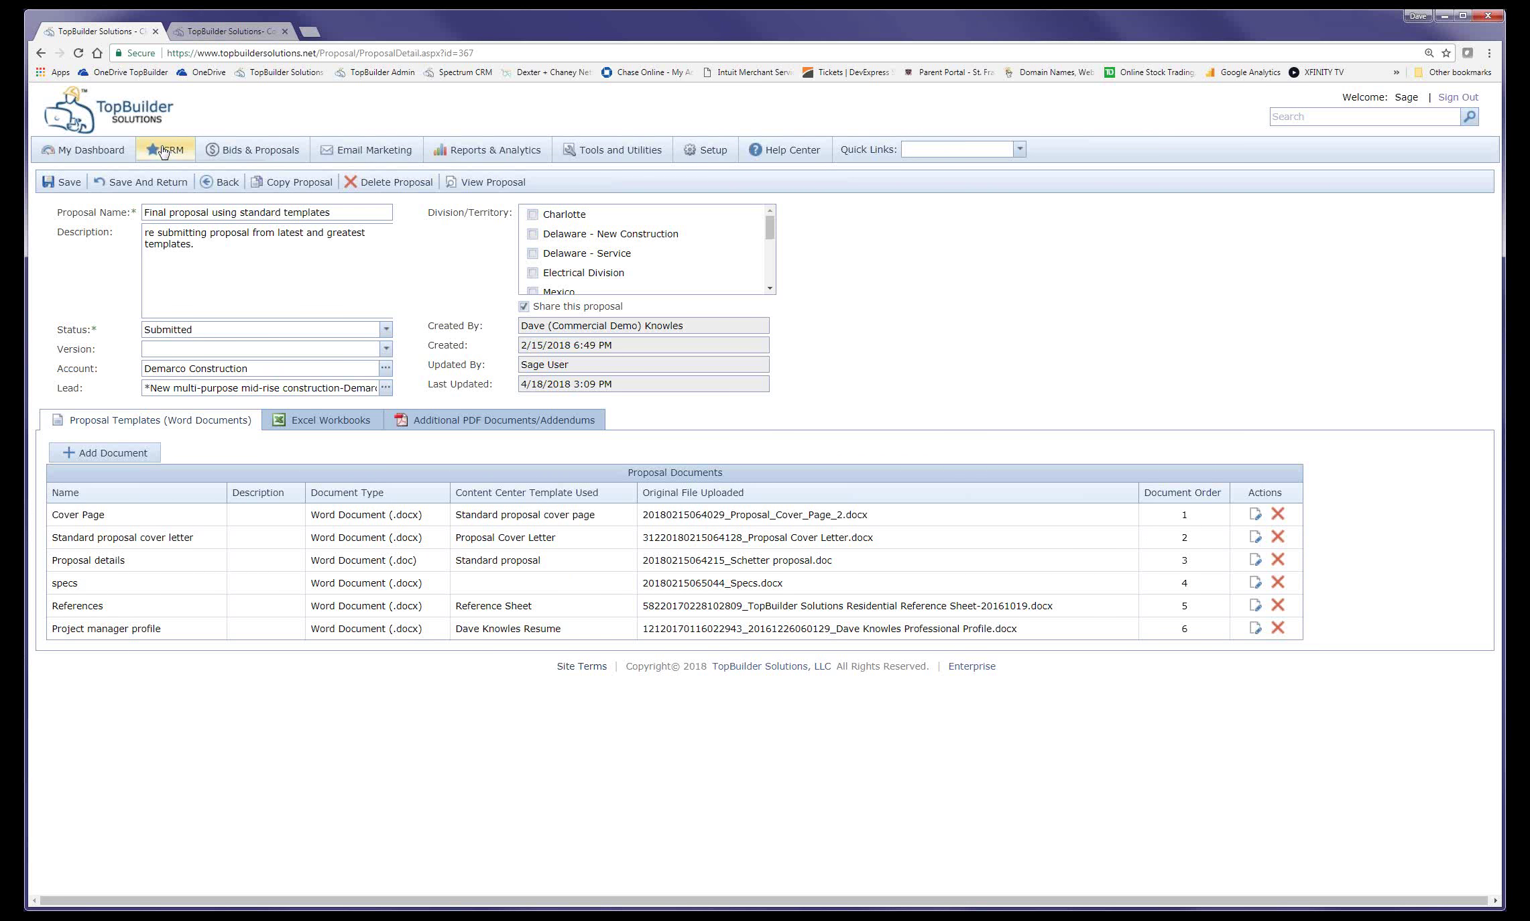
- Open the Demarco Construction lead for the new multi-purpose mid-rise construction from the leads list and view its job history
mouse_move(169, 151)
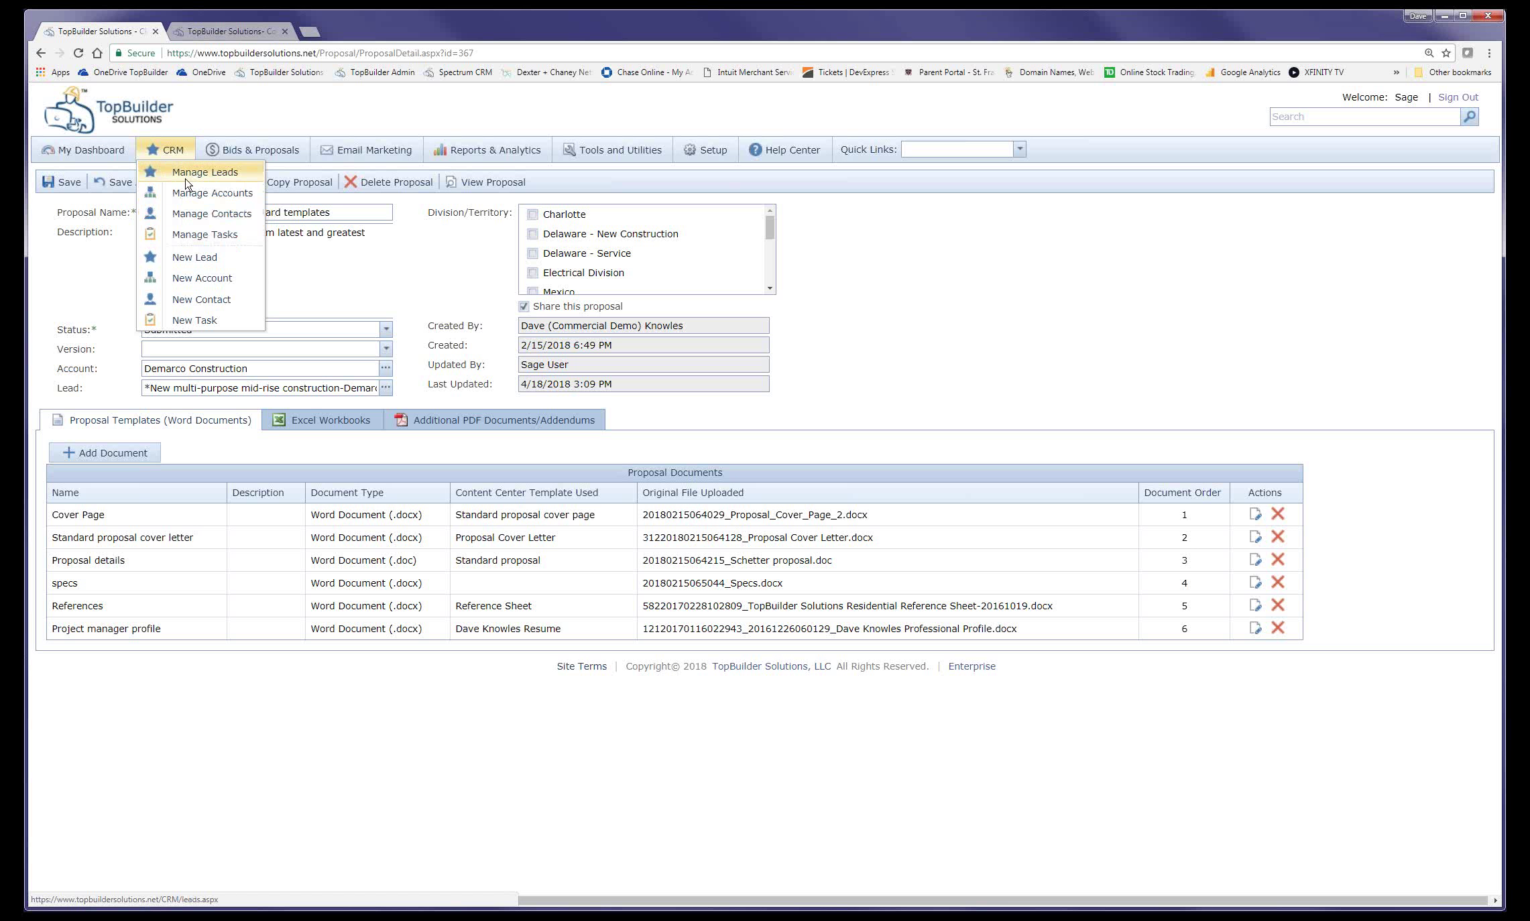
left_click(185, 178)
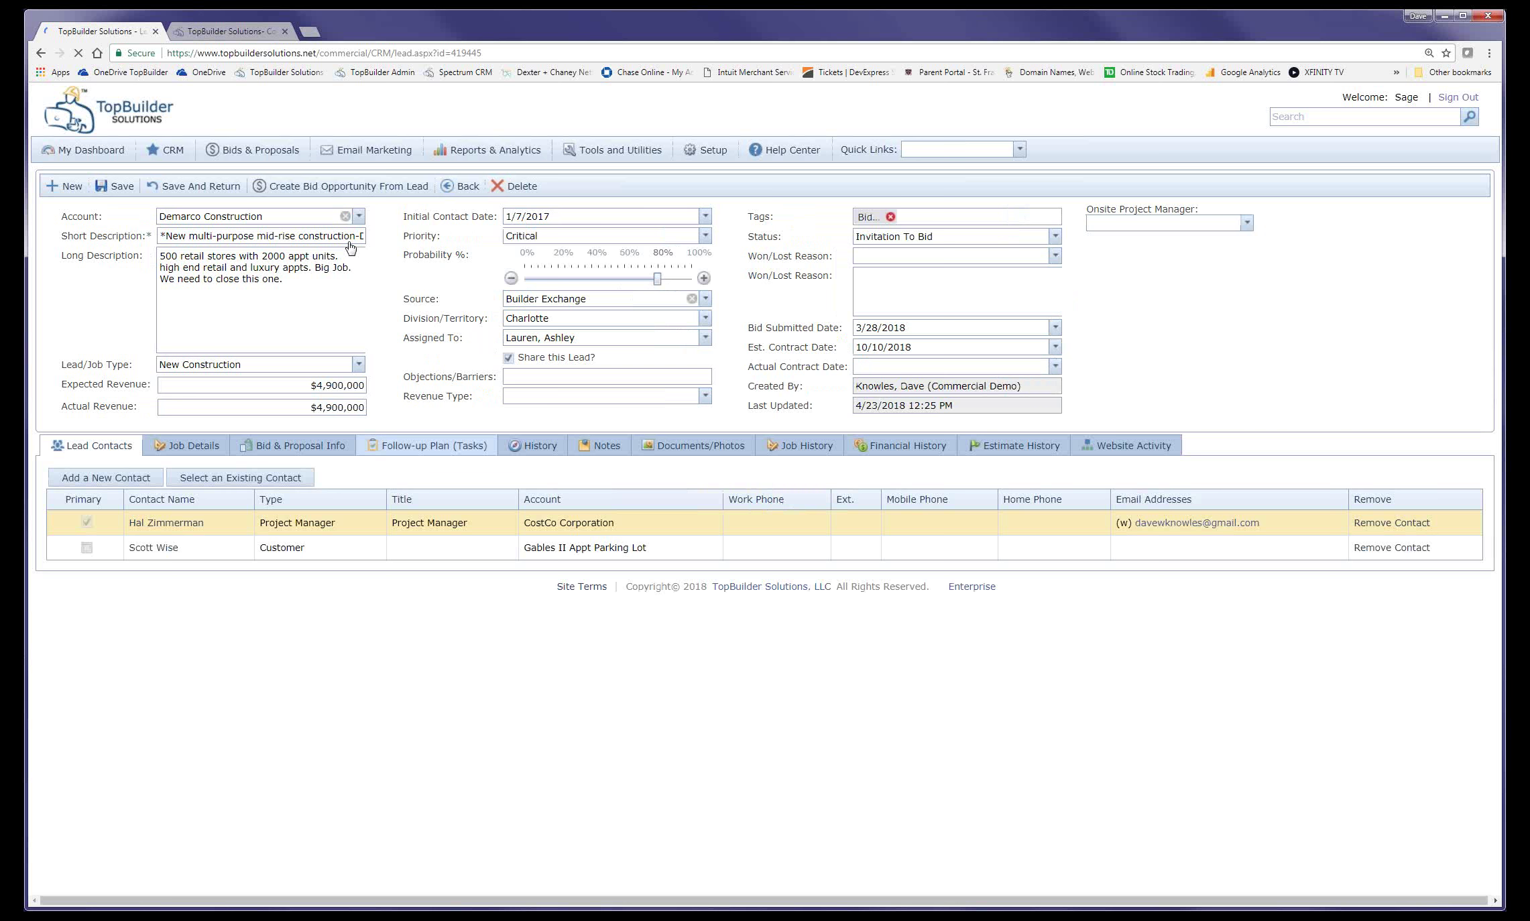
left_click(789, 452)
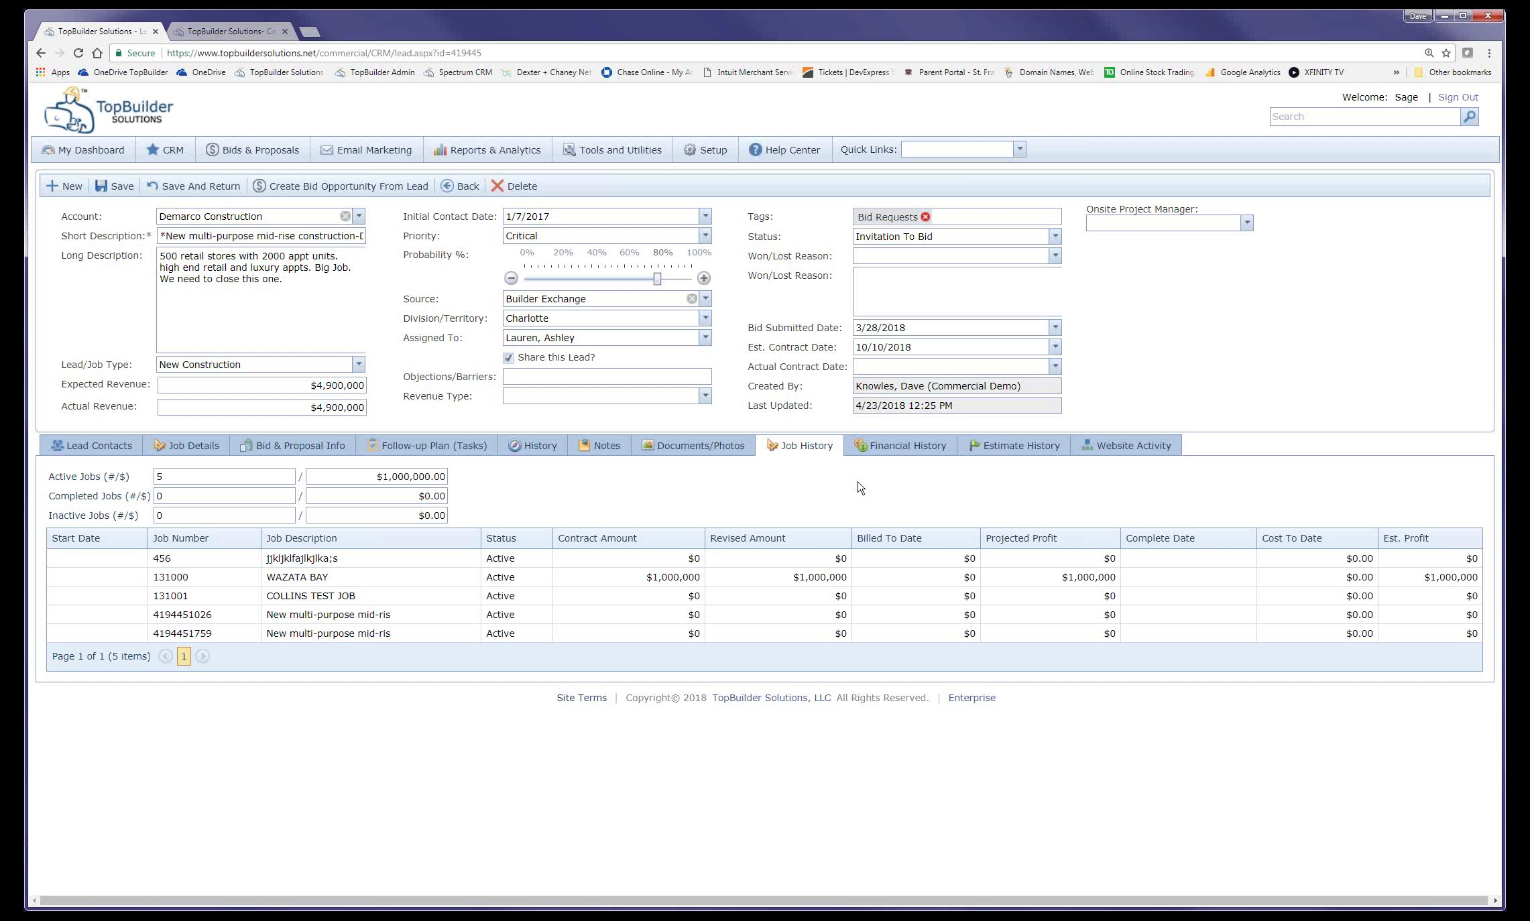
- Start a new lead without leaving the current lead record
left_click(991, 152)
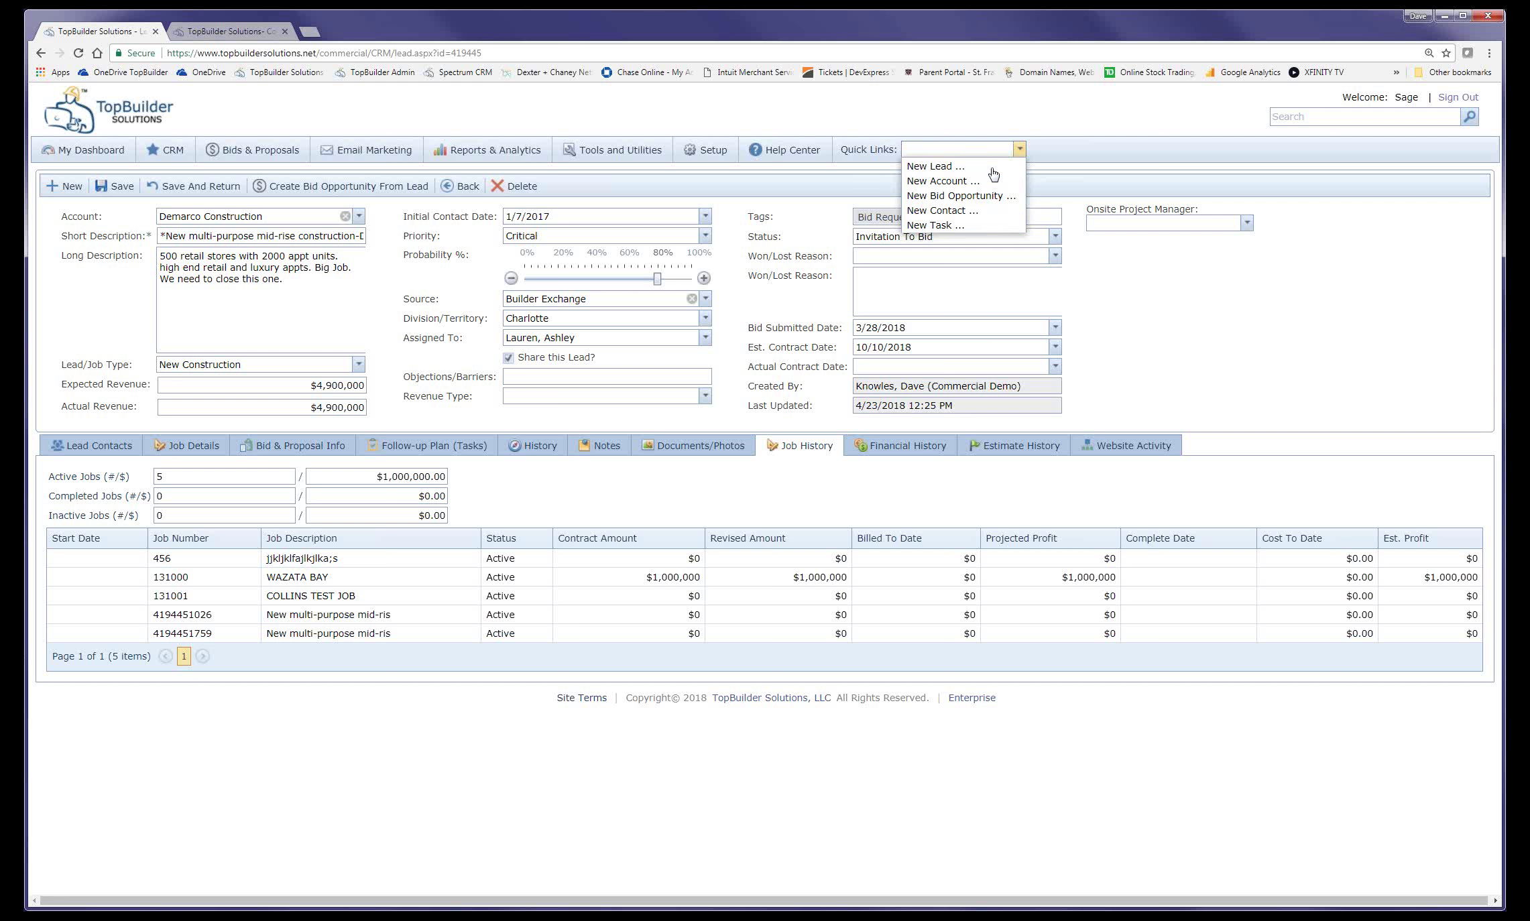
left_click(983, 171)
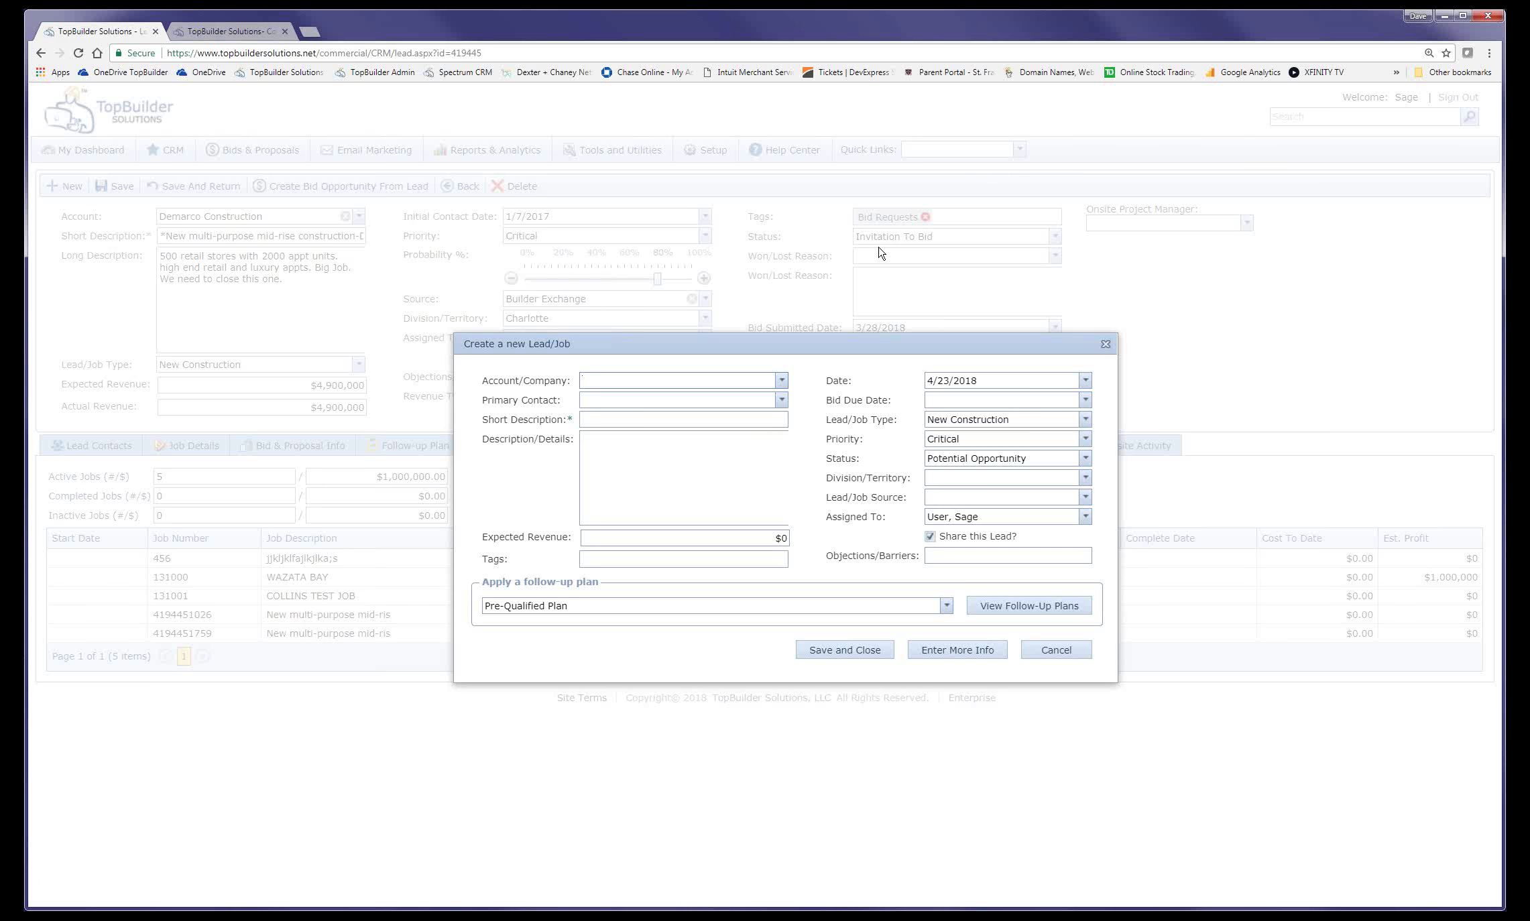
- Try Albert Belle Construction (BELALB) as the new lead's account and browse the other available accounts
left_click(779, 381)
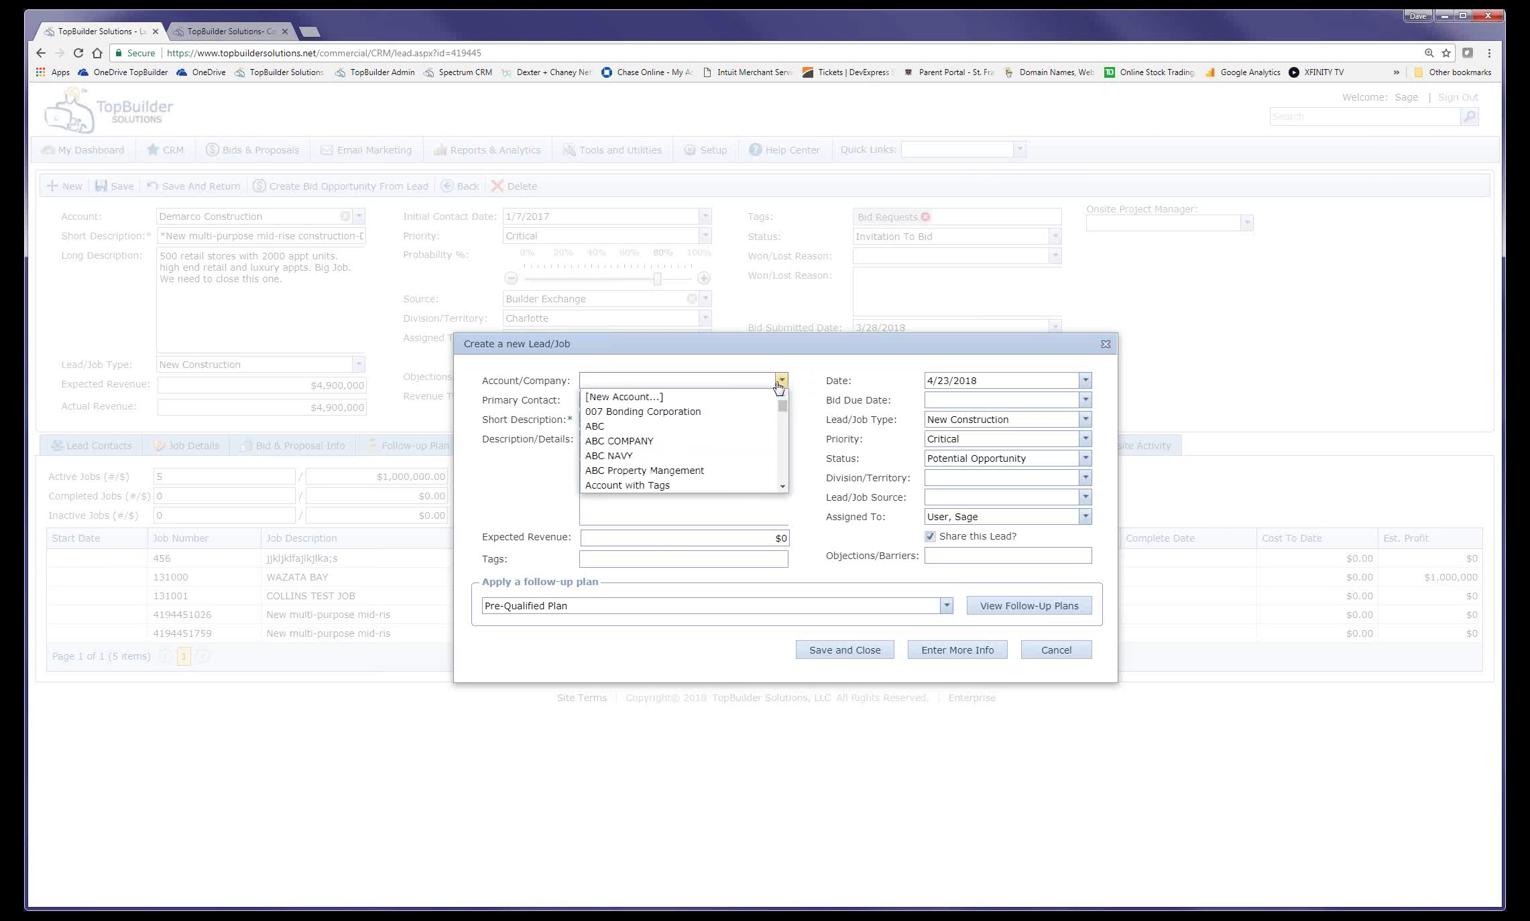
scroll(755, 461, "down", 2)
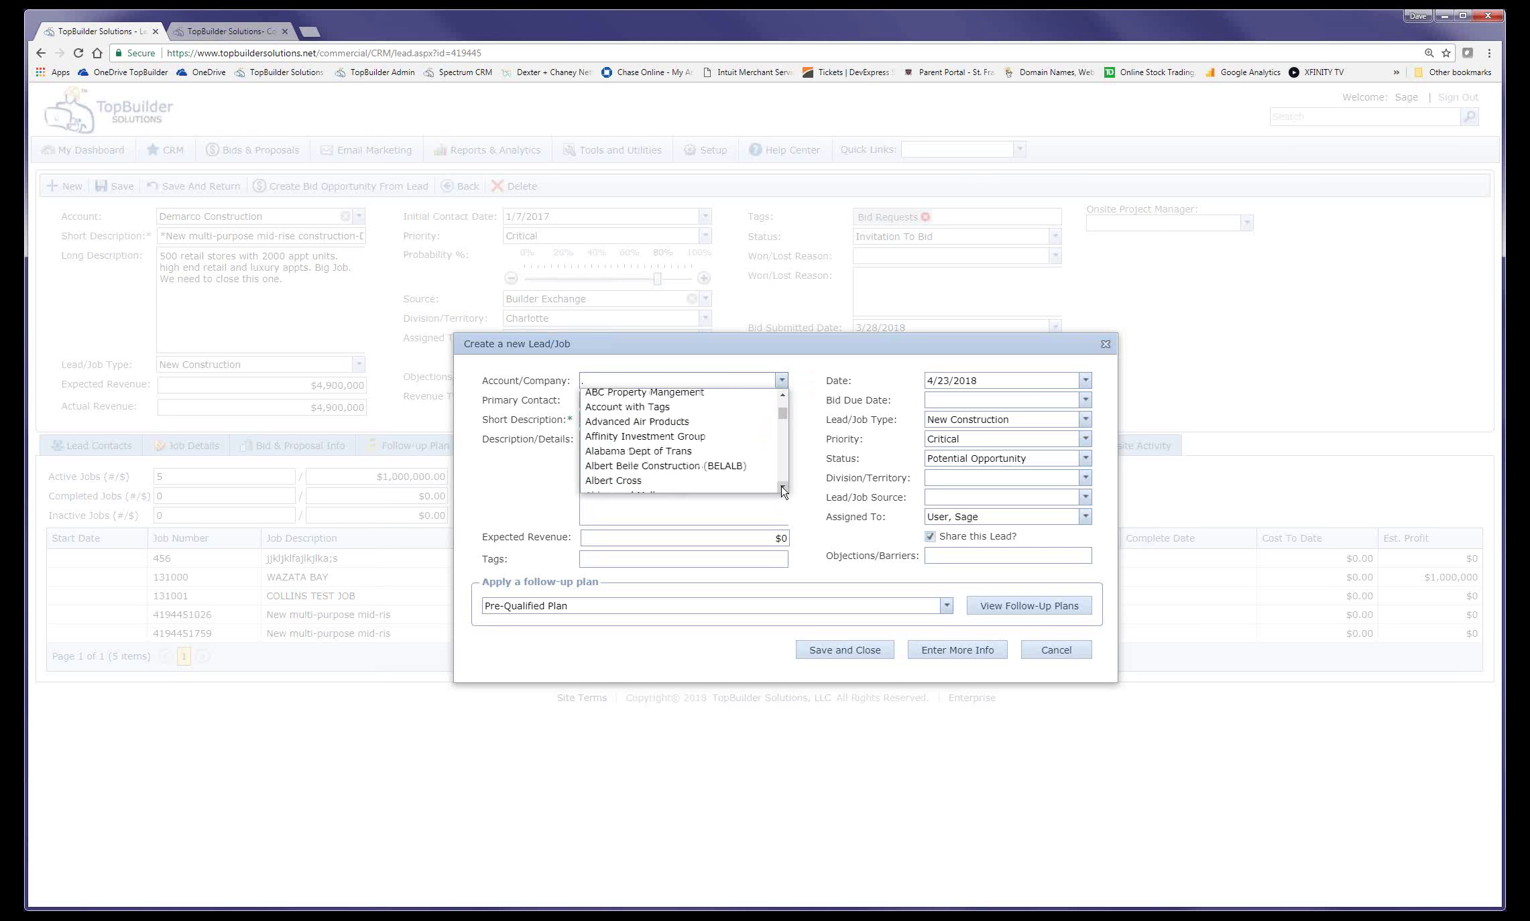
left_click(754, 462)
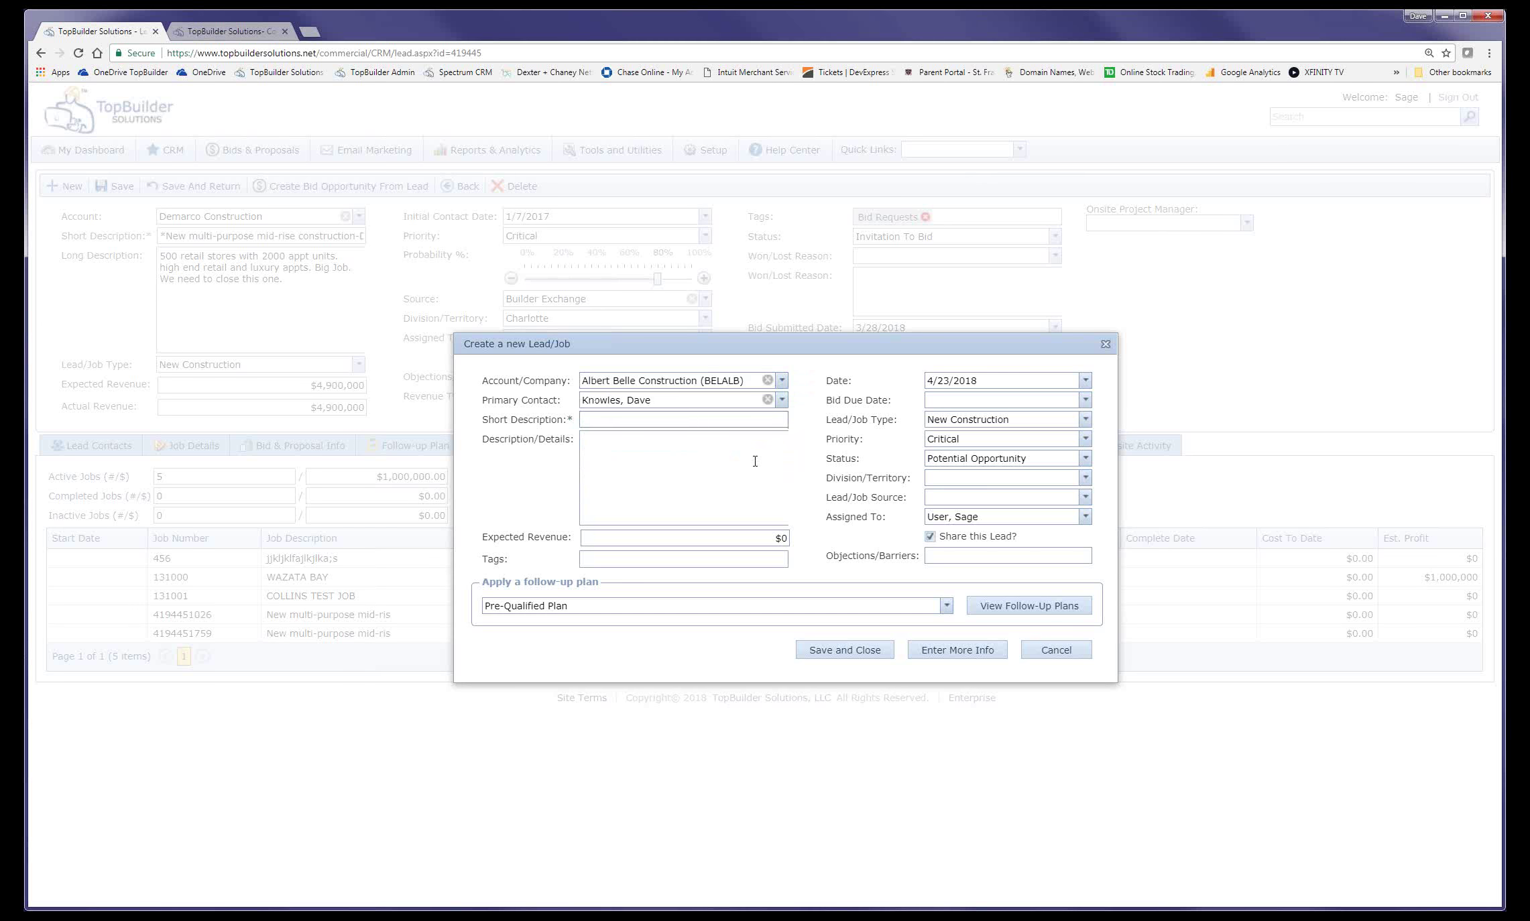
left_click(783, 400)
left_click(781, 381)
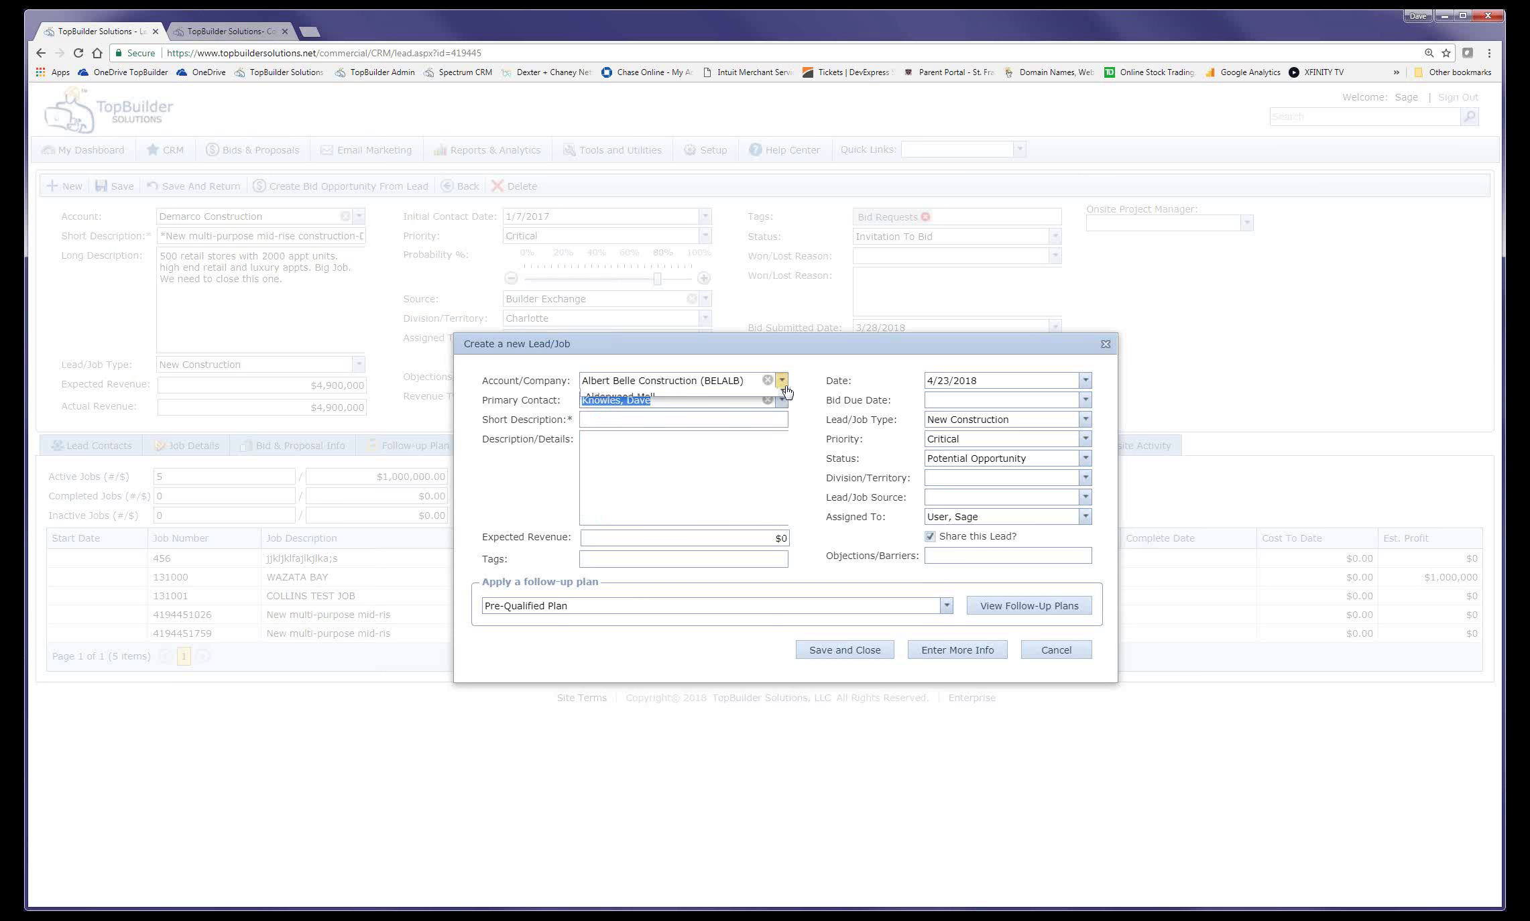
left_click(781, 381)
scroll(786, 402, "up", 2)
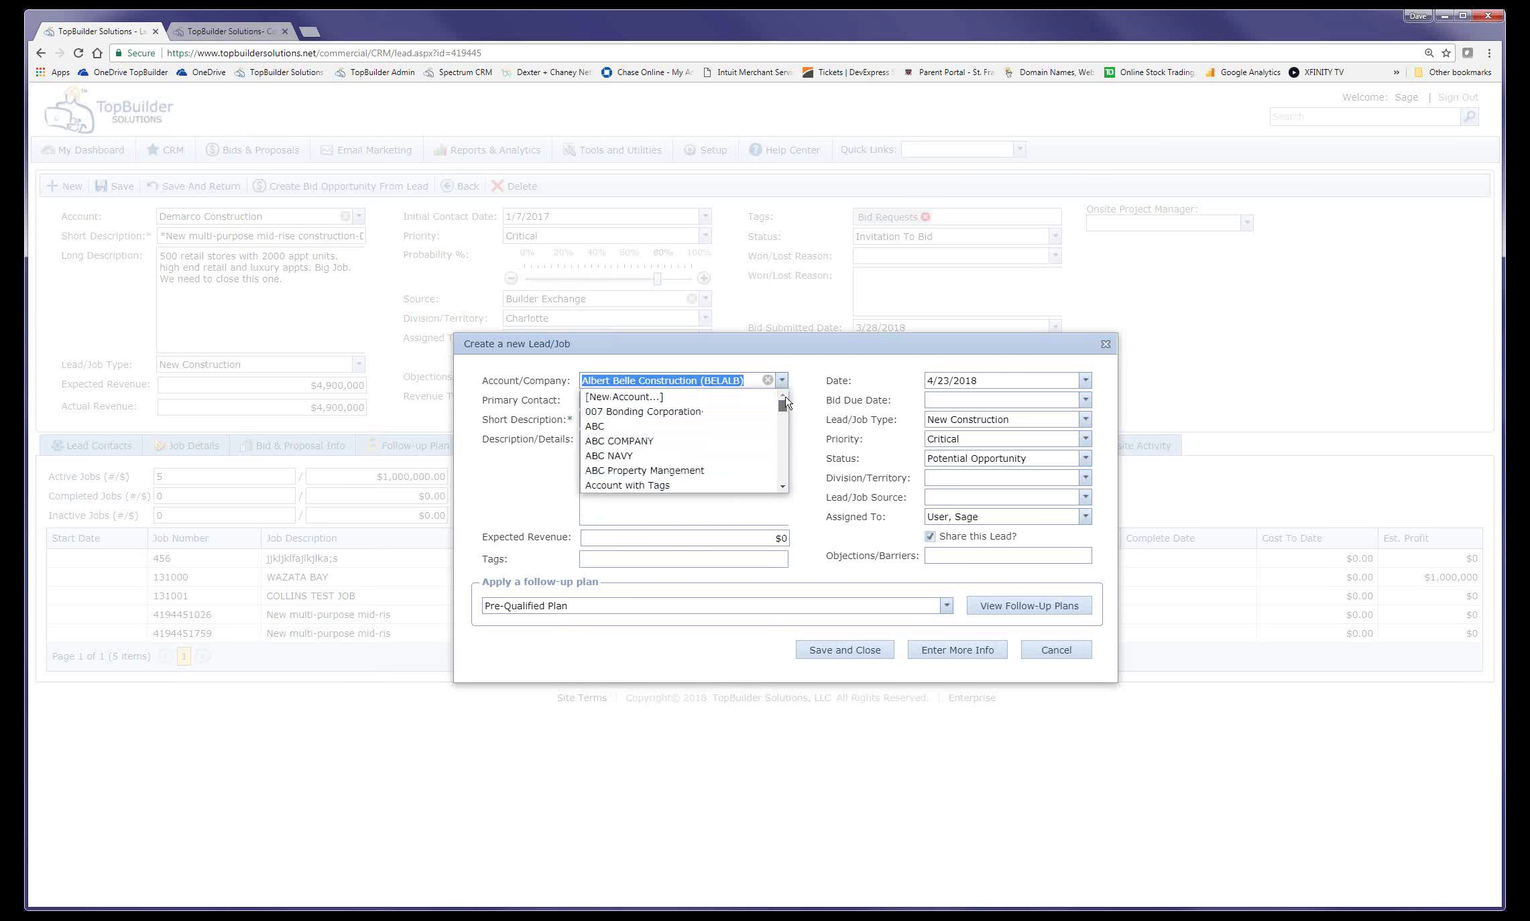
scroll(785, 409, "down", 3)
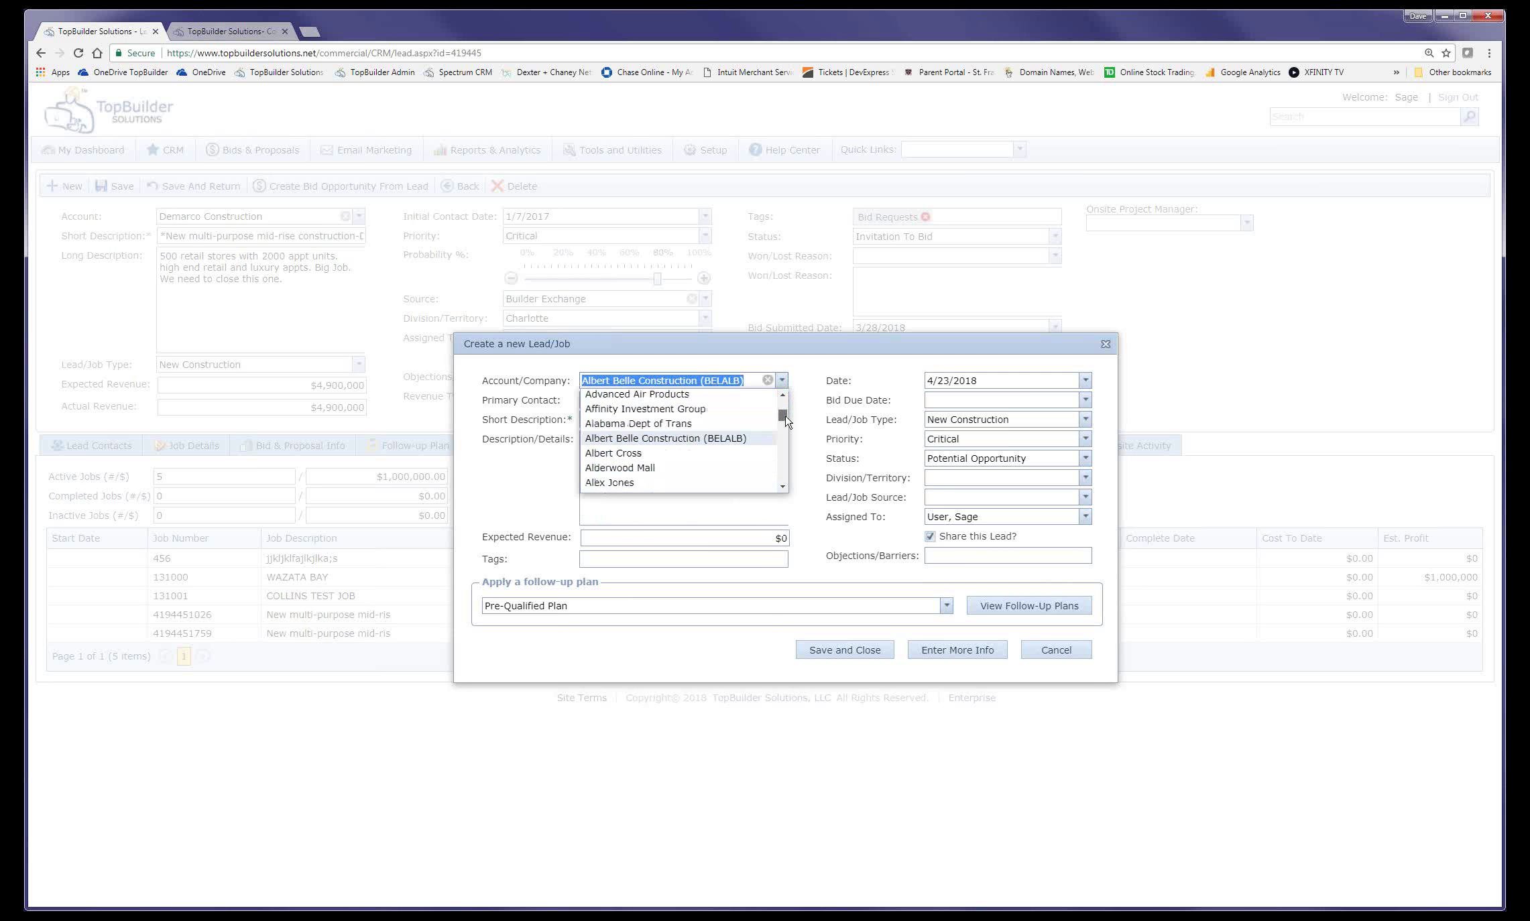
scroll(785, 415, "up", 1)
scroll(786, 416, "down", 1)
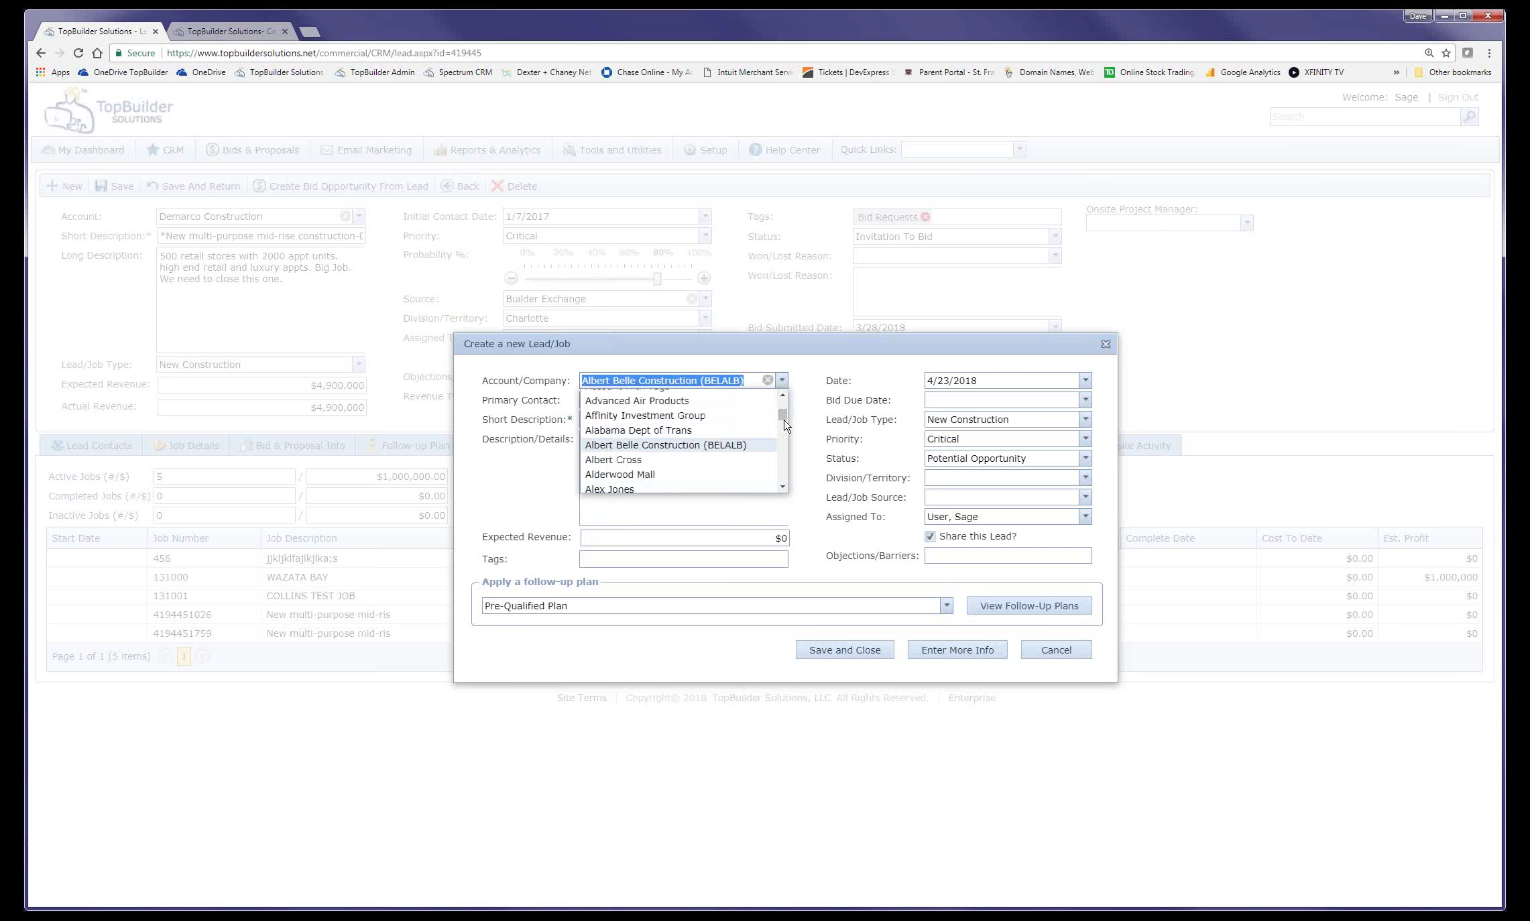
scroll(789, 412, "up", 3)
- Add a new account for the lead and name it "Exxon Mobile"
left_click(756, 412)
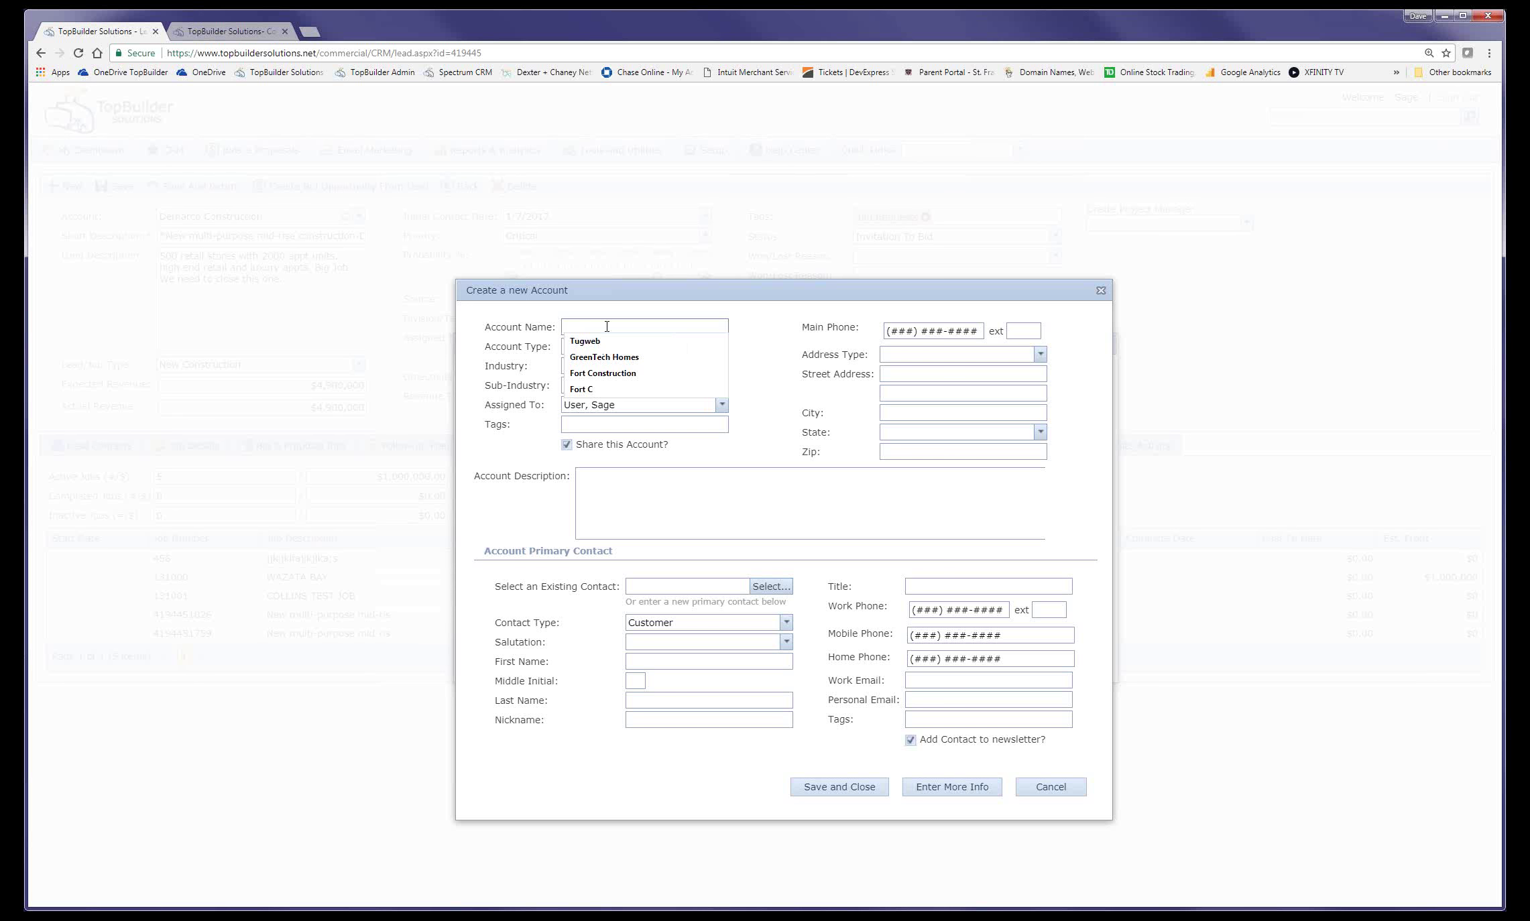
type("Exxo")
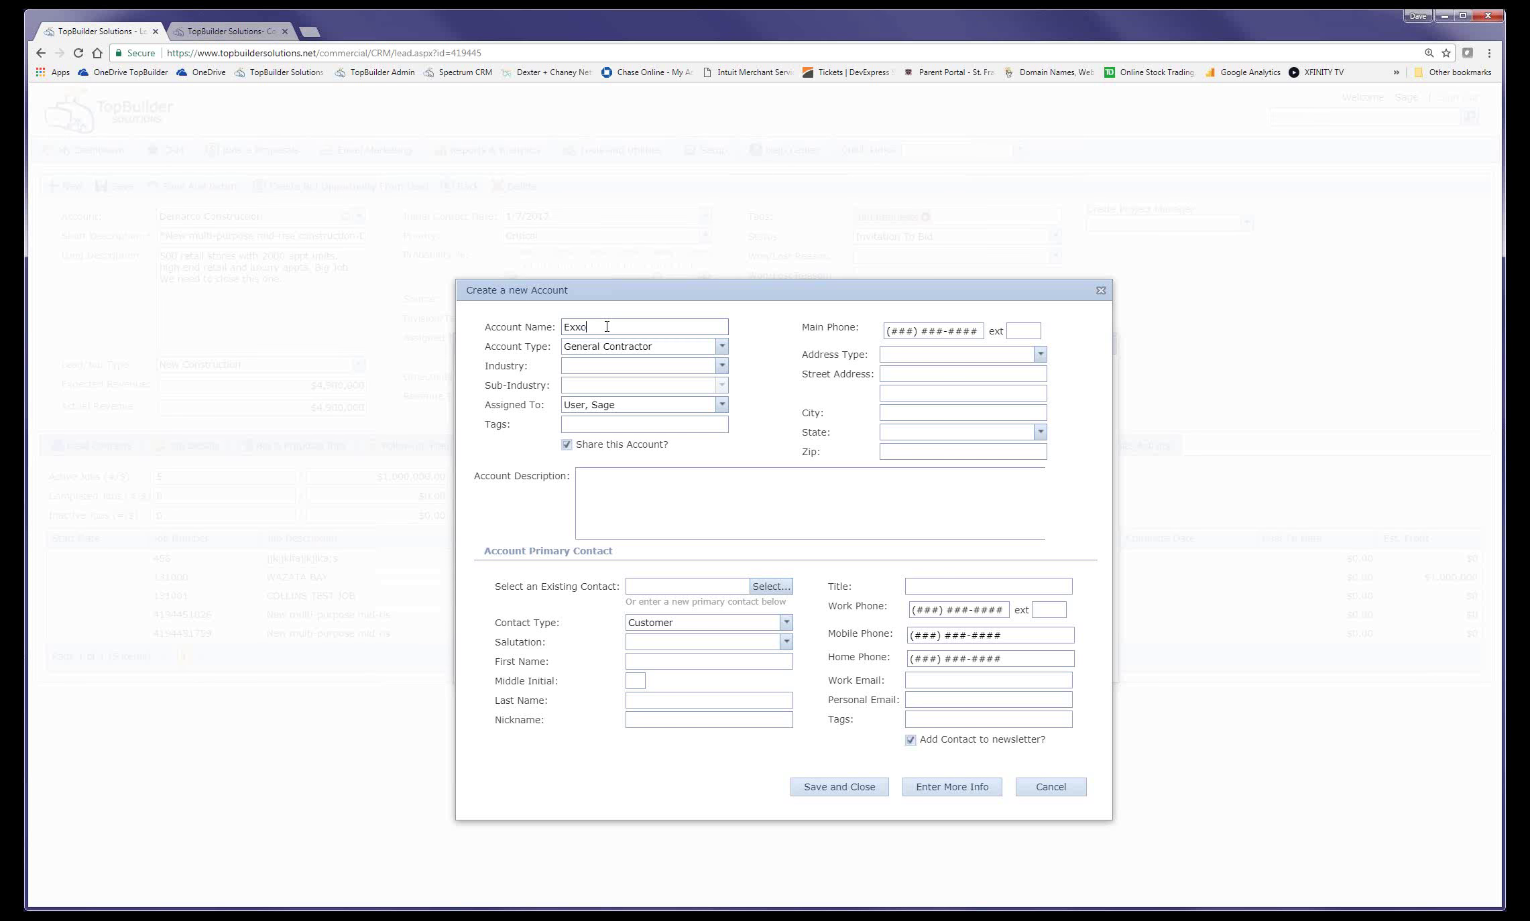
type("n Mobile Sout")
key("BackSpace")
key("BackSpace")
key("BackSpace")
key("BackSpace")
- Review the editable account types and set the new account's type to Building Owner
left_click(721, 348)
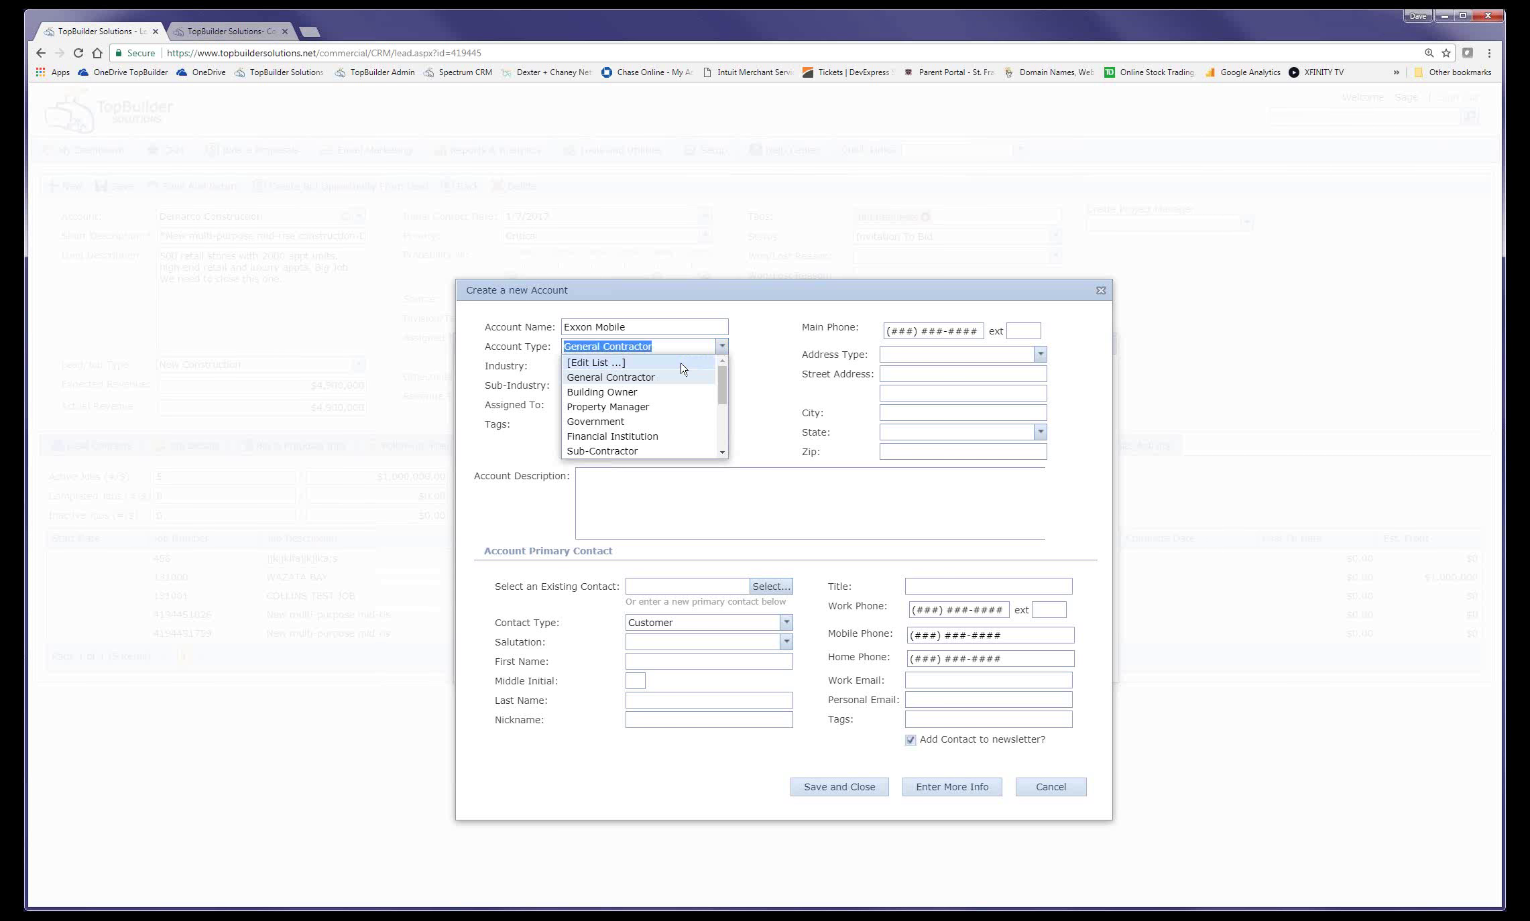
left_click(681, 362)
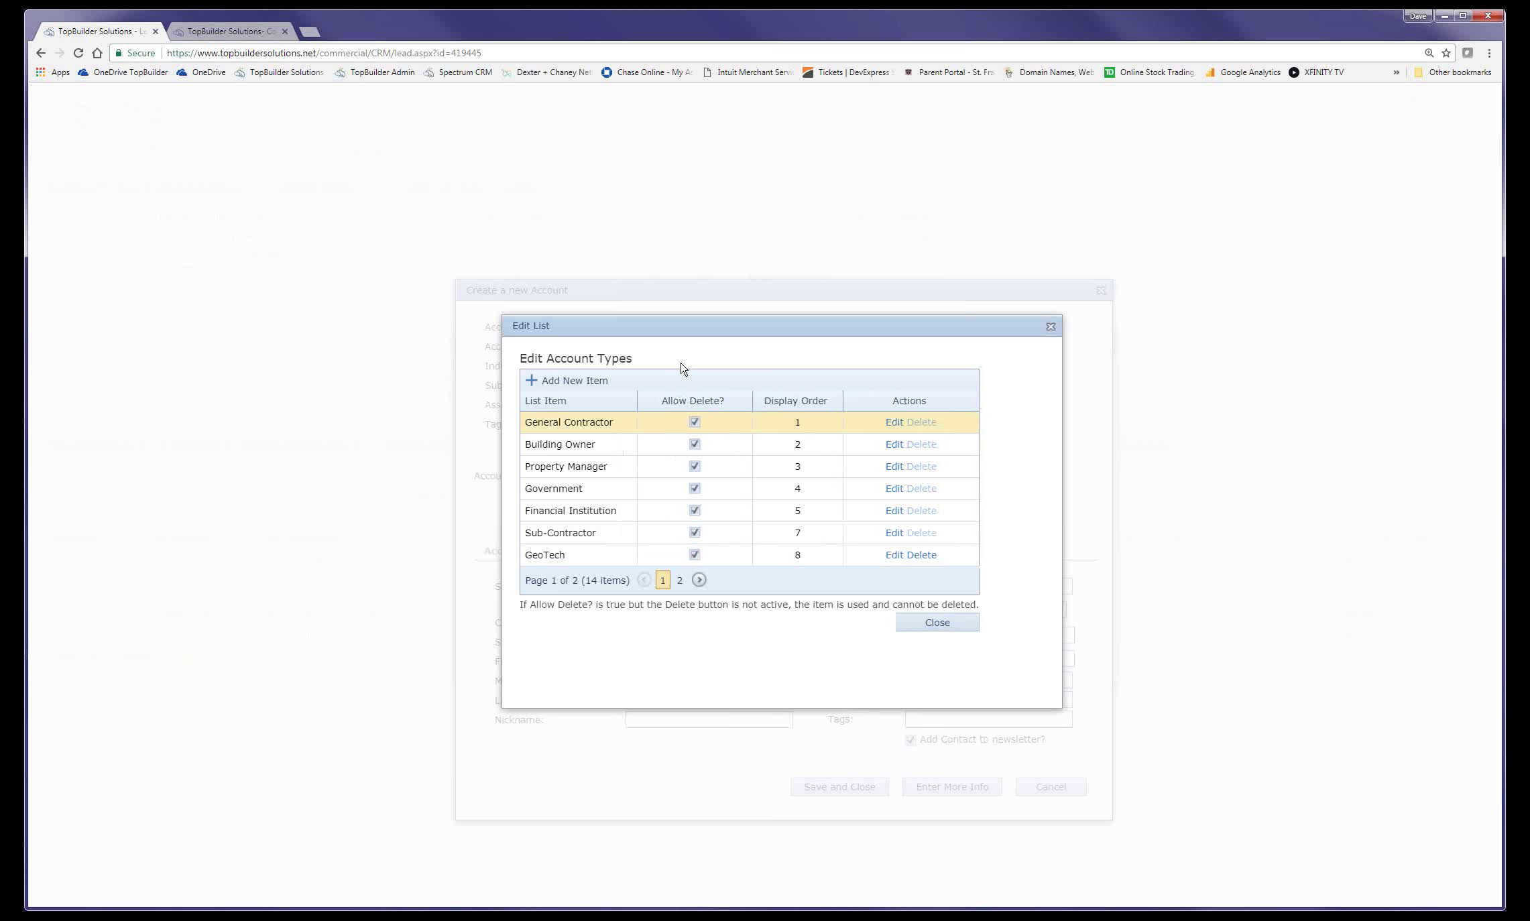
left_click(913, 633)
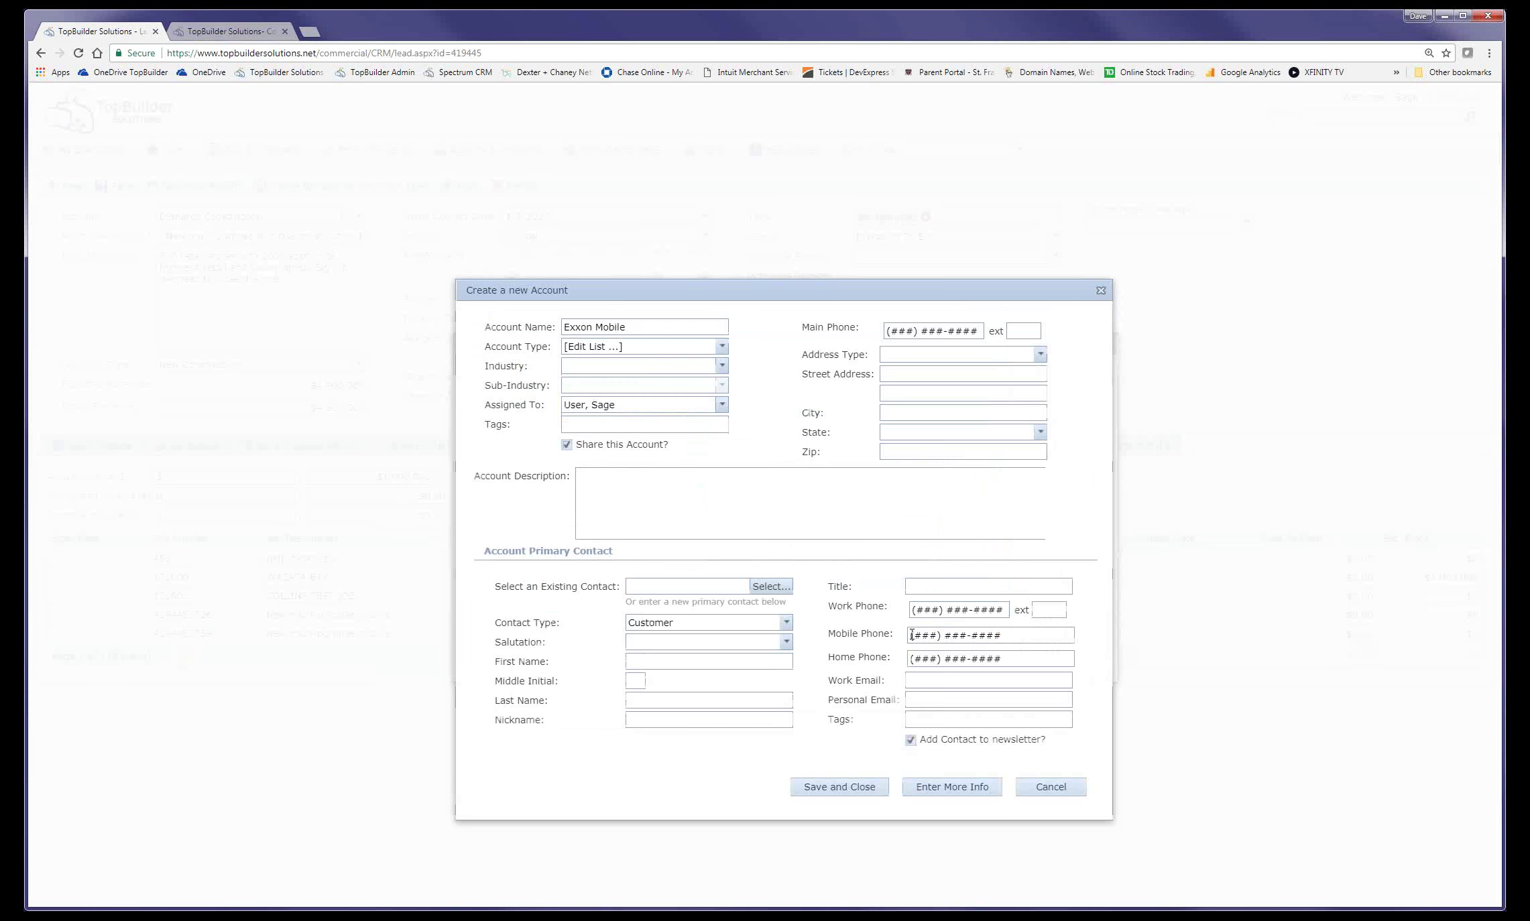
left_click(721, 349)
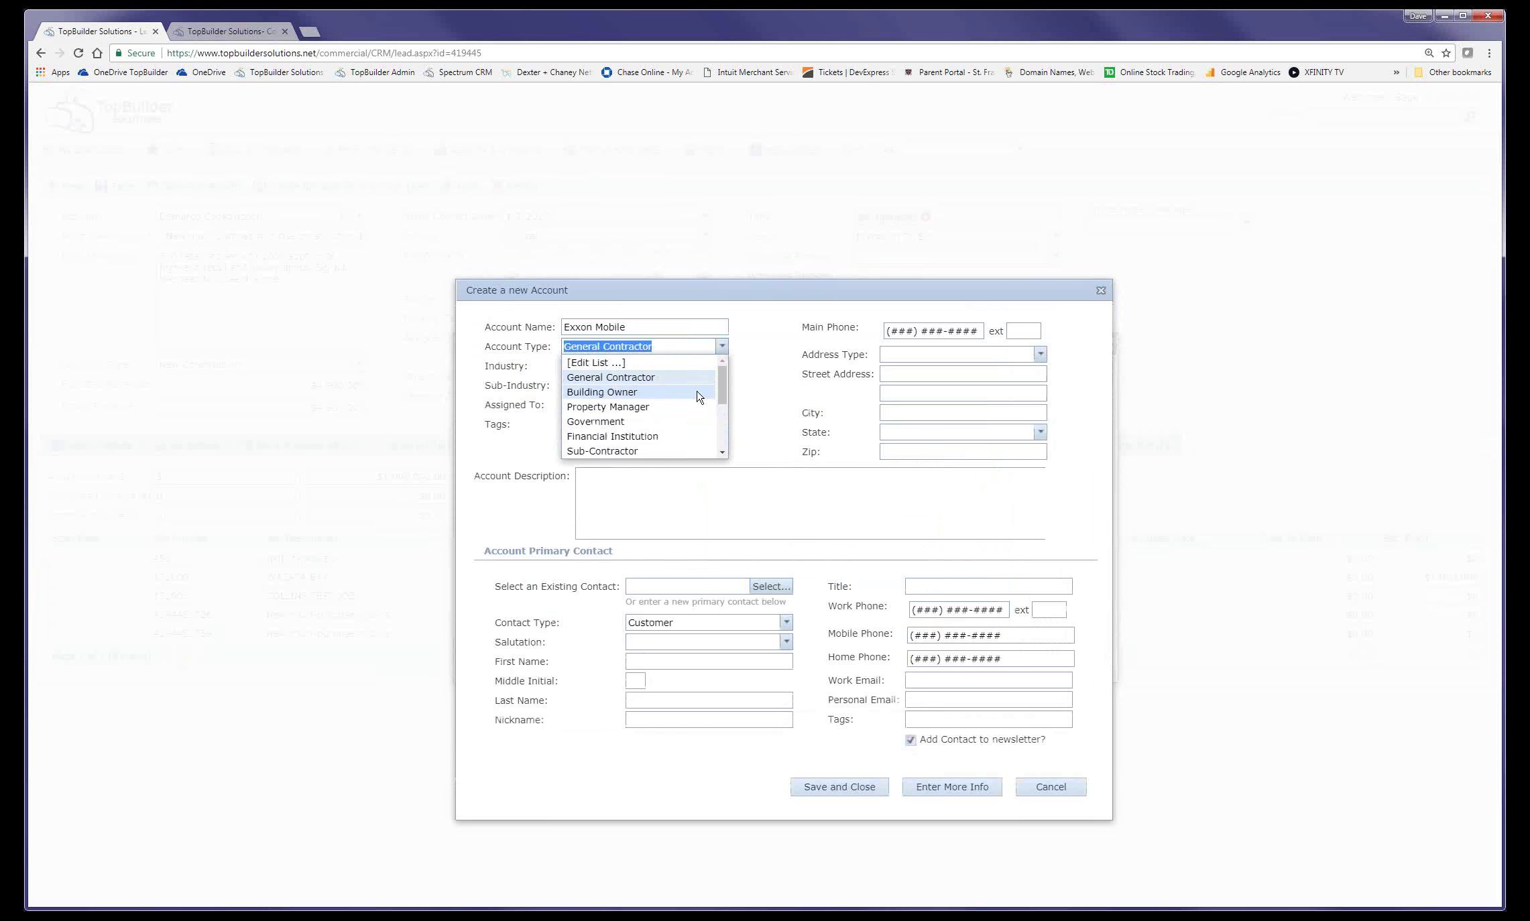
left_click(697, 392)
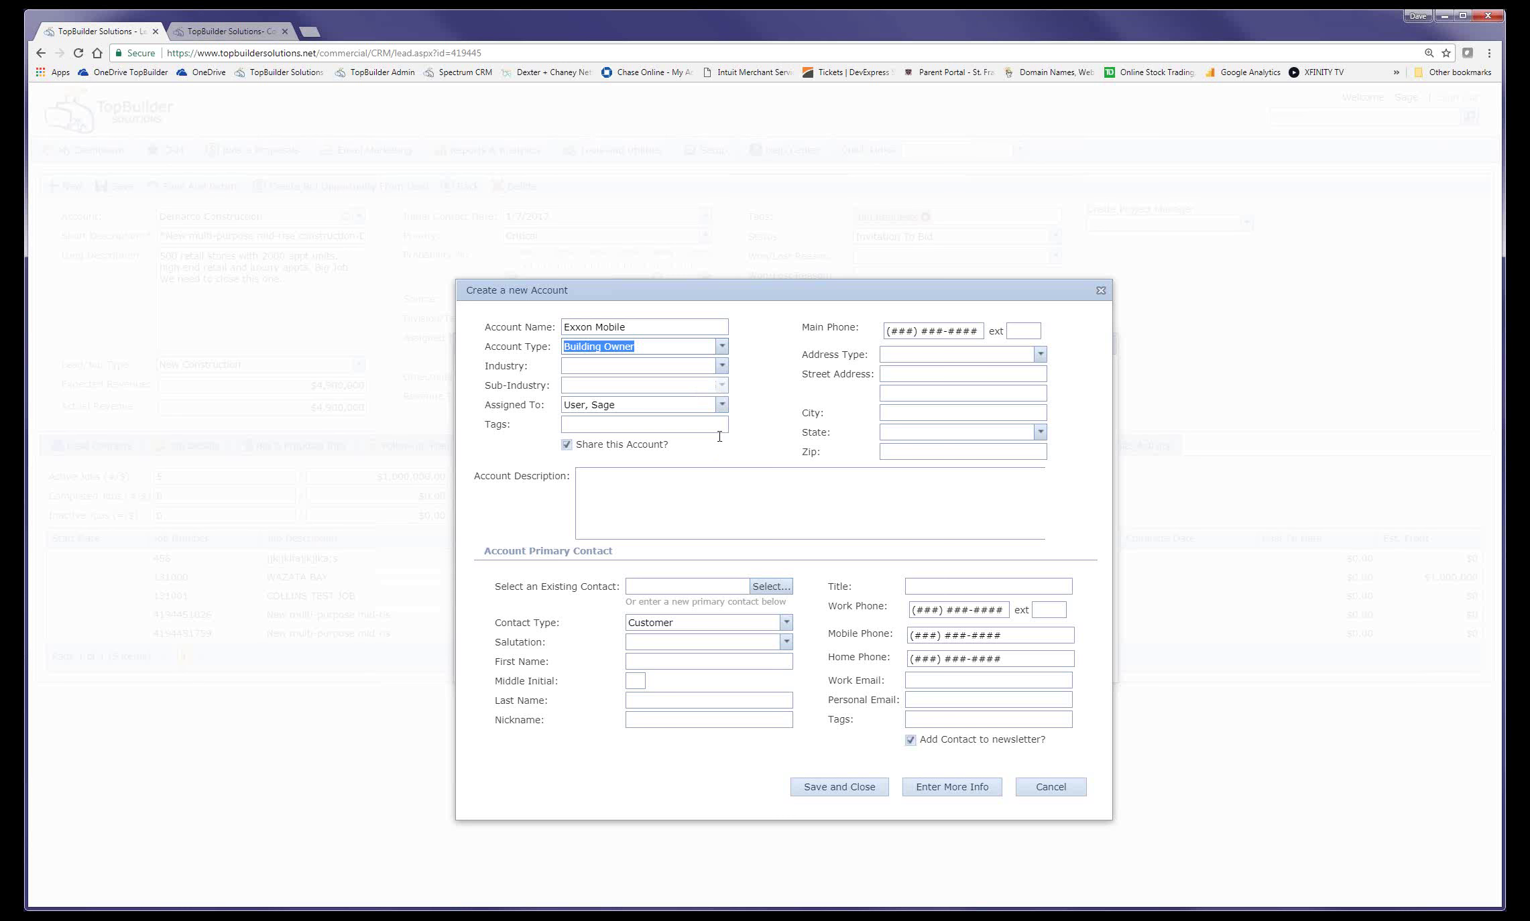
- Check the account's assignee and tag options, and enter the account description "This is a big producer on the south east"
left_click(722, 404)
left_click(766, 424)
left_click(695, 424)
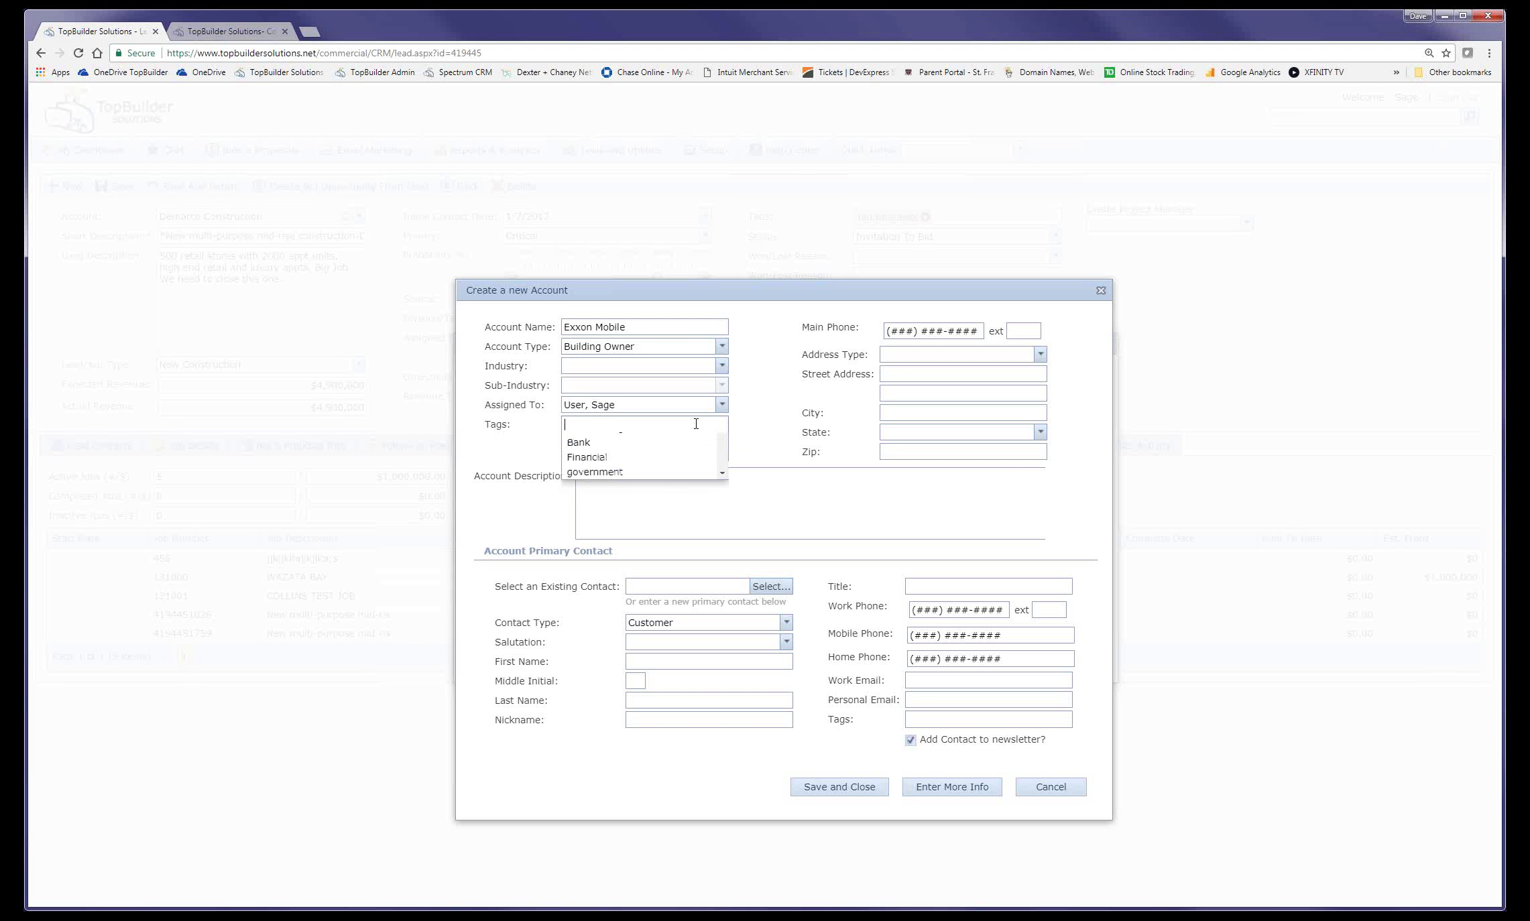
left_click(747, 434)
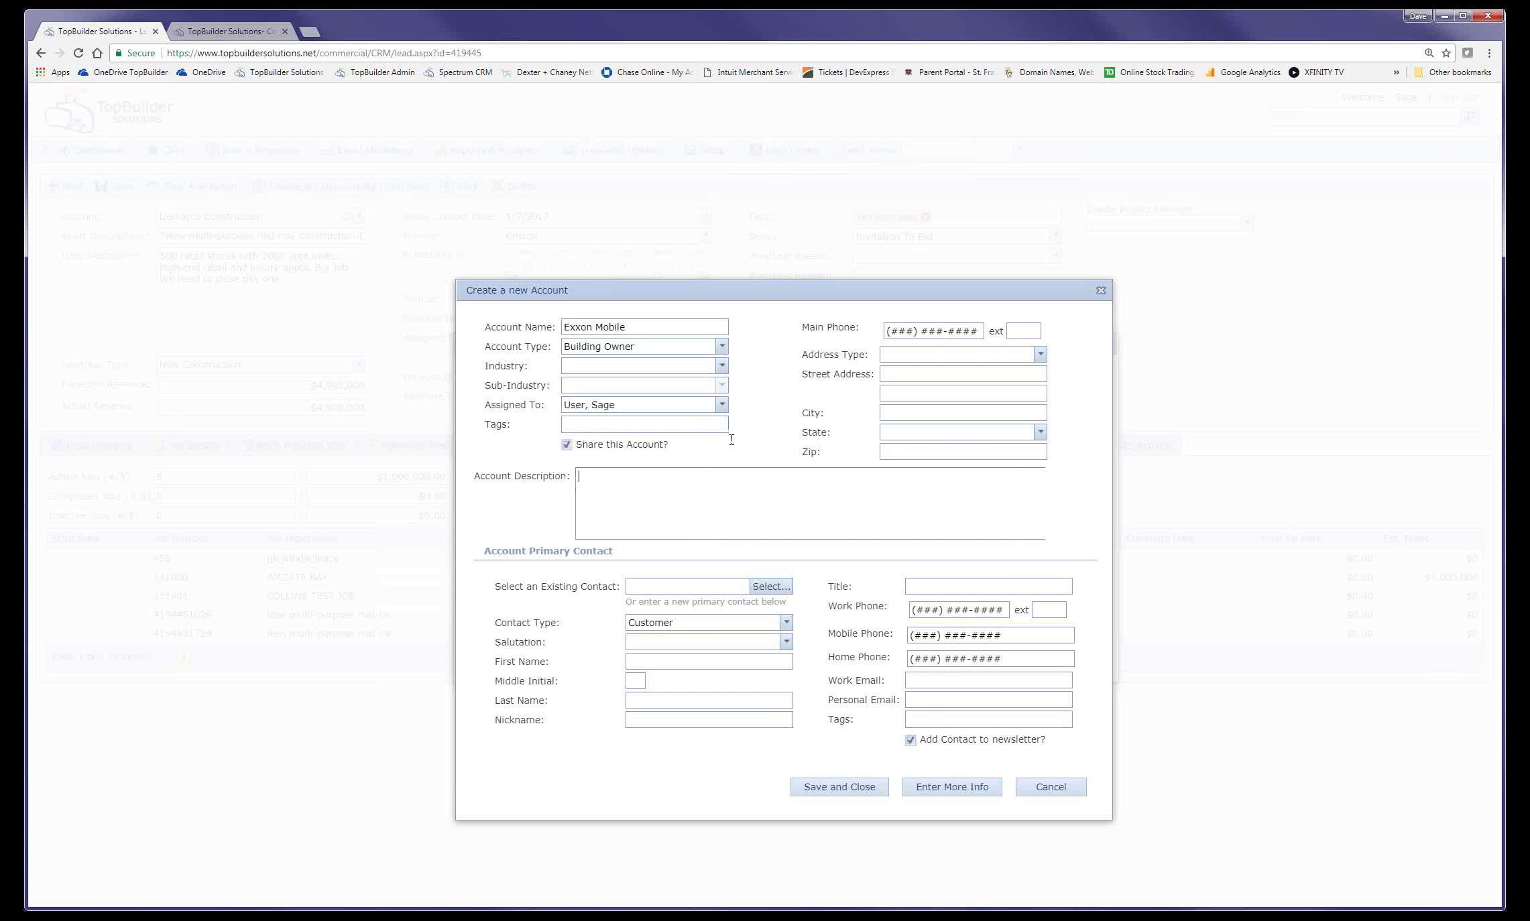
type("This is ")
type("a big produce")
type("r on the so")
type("uth east")
- Enter the primary contact's first and last name and save the new account
type("Elton")
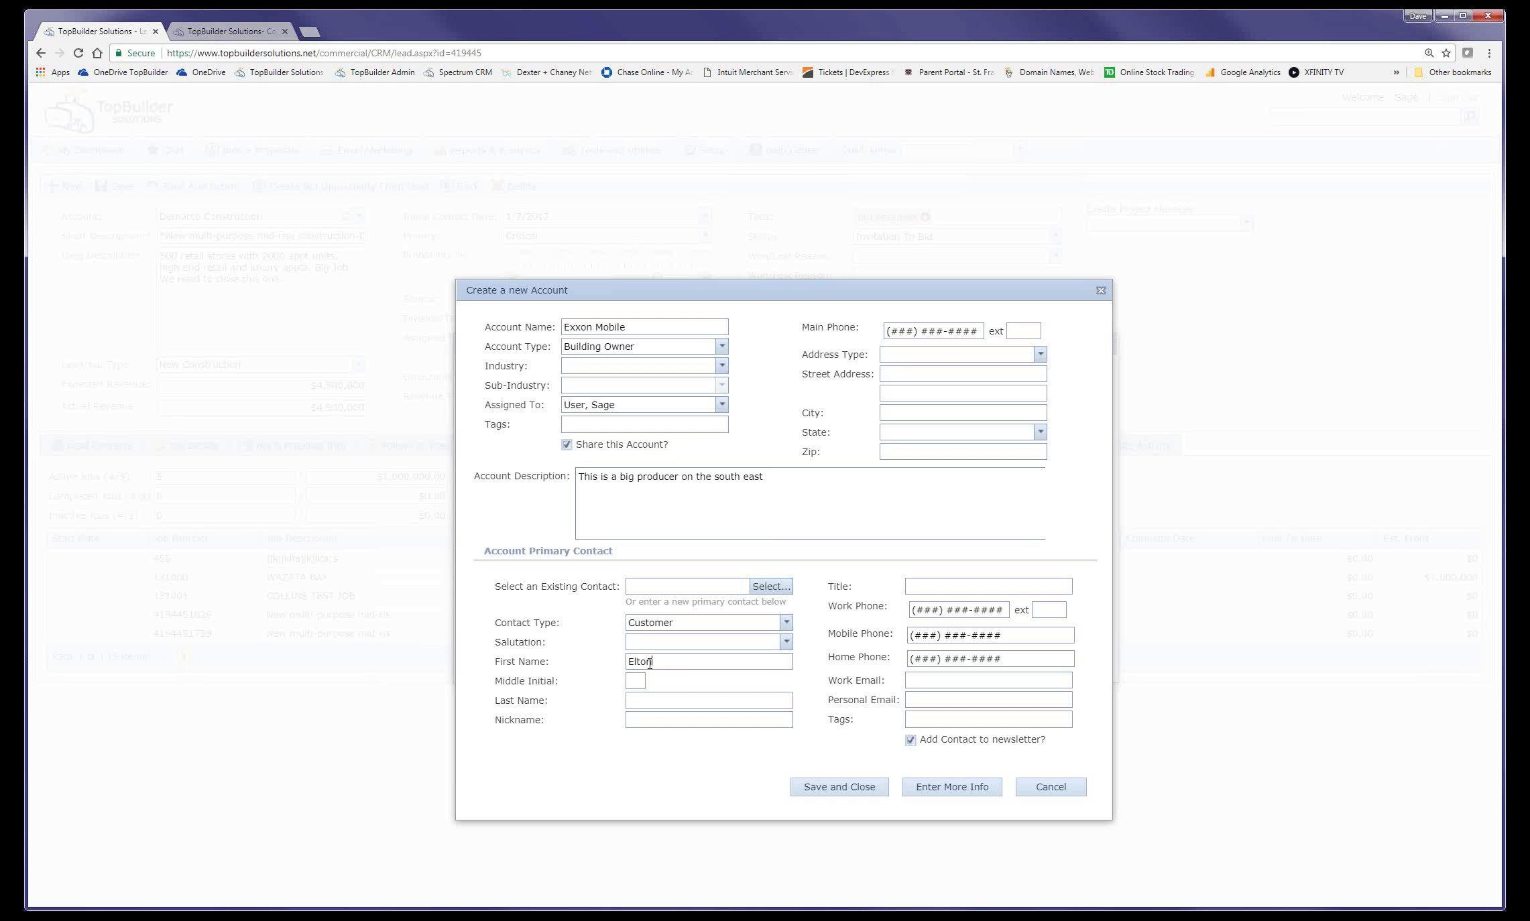
type("Jobn")
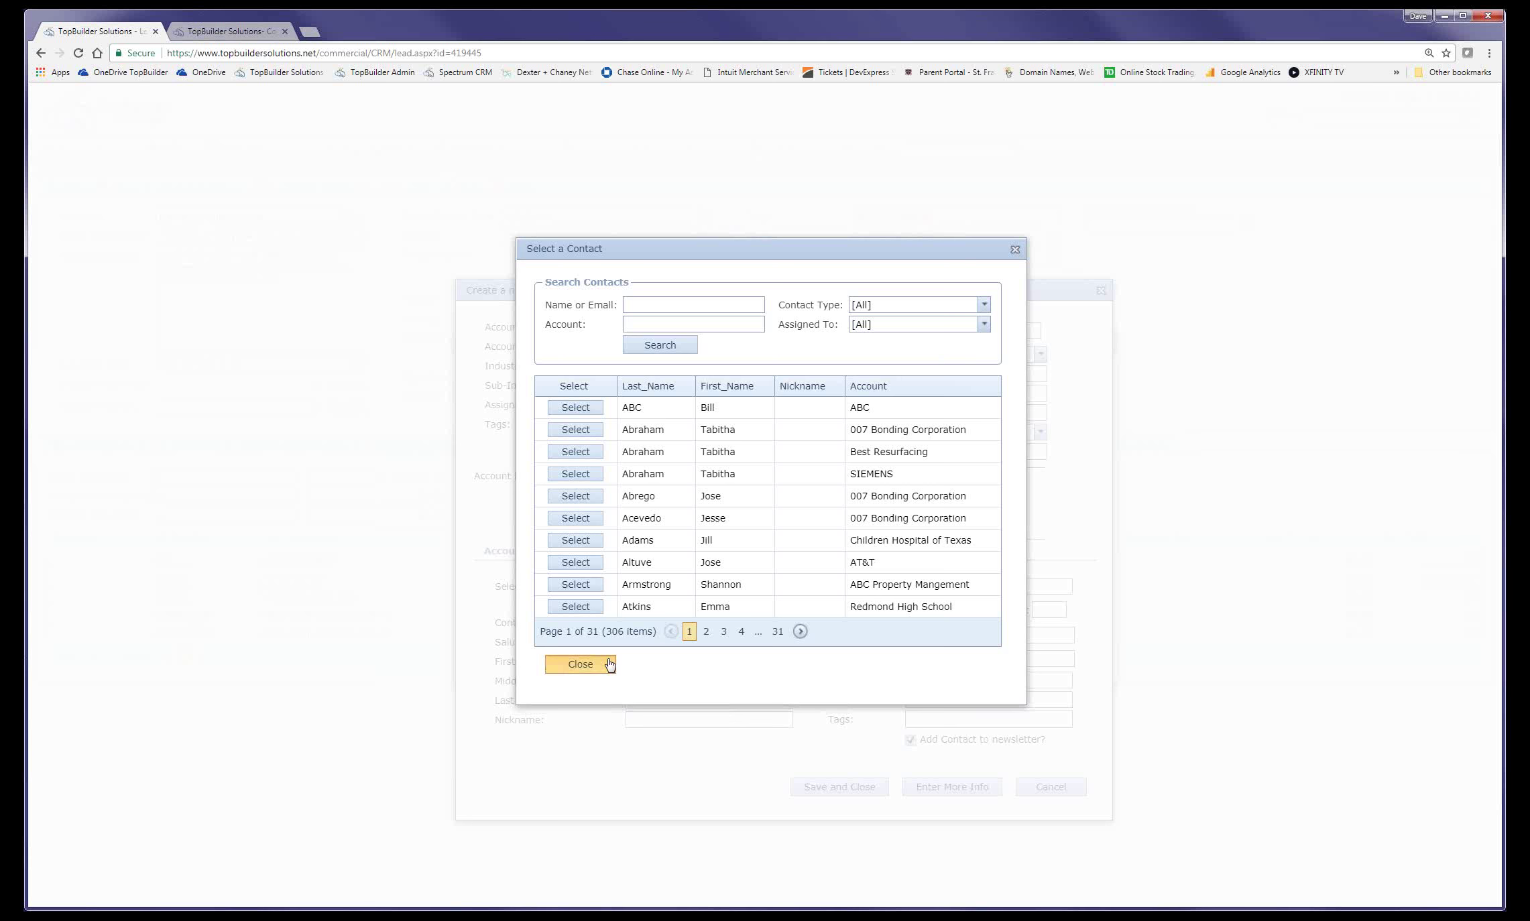
left_click(603, 667)
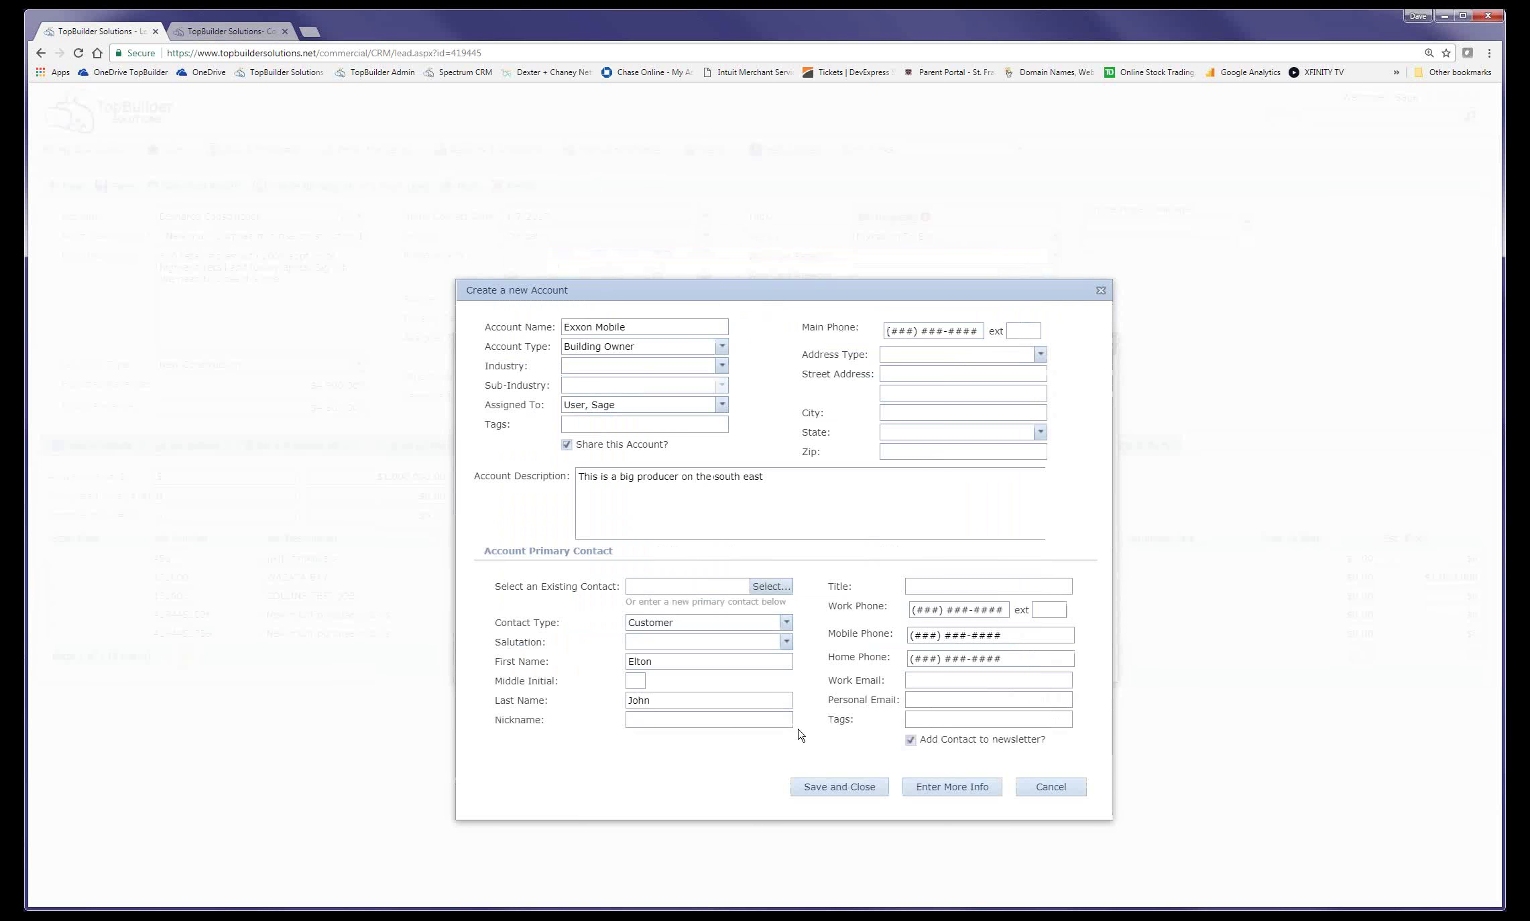
left_click(798, 789)
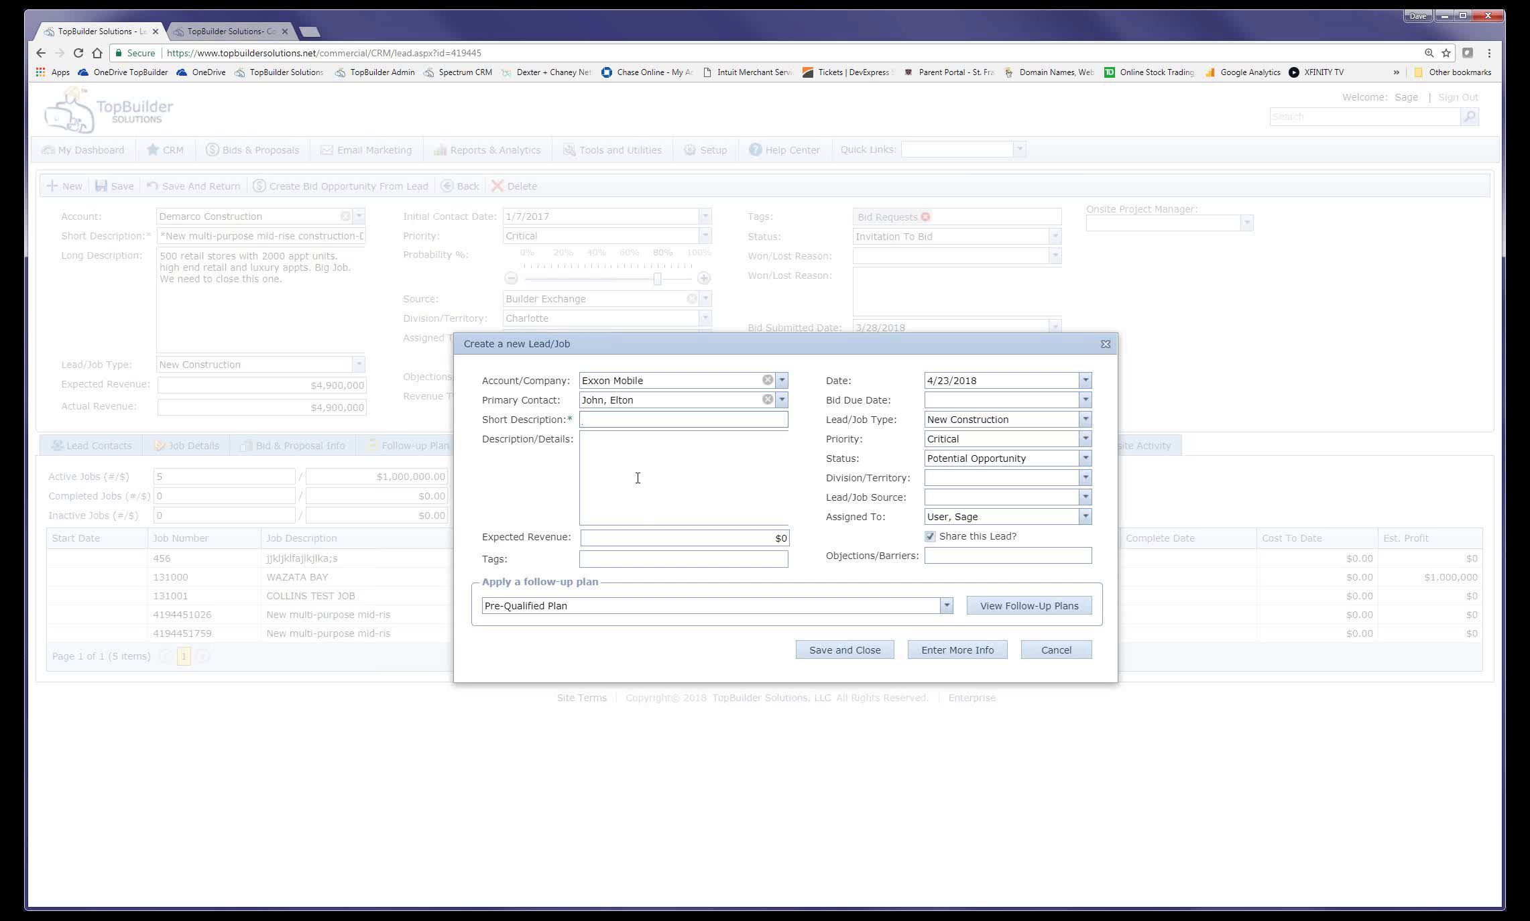
- Give the new lead the short description "Moving 150,000 platform to Houston"
type("oving ")
type("15")
type("0")
type(",000")
type("plat")
type("form to")
type(" Houston")
- Enter "There are 3 separate platforms" as the lead's details and set its expected revenue to $500,000
type("T")
type("here are")
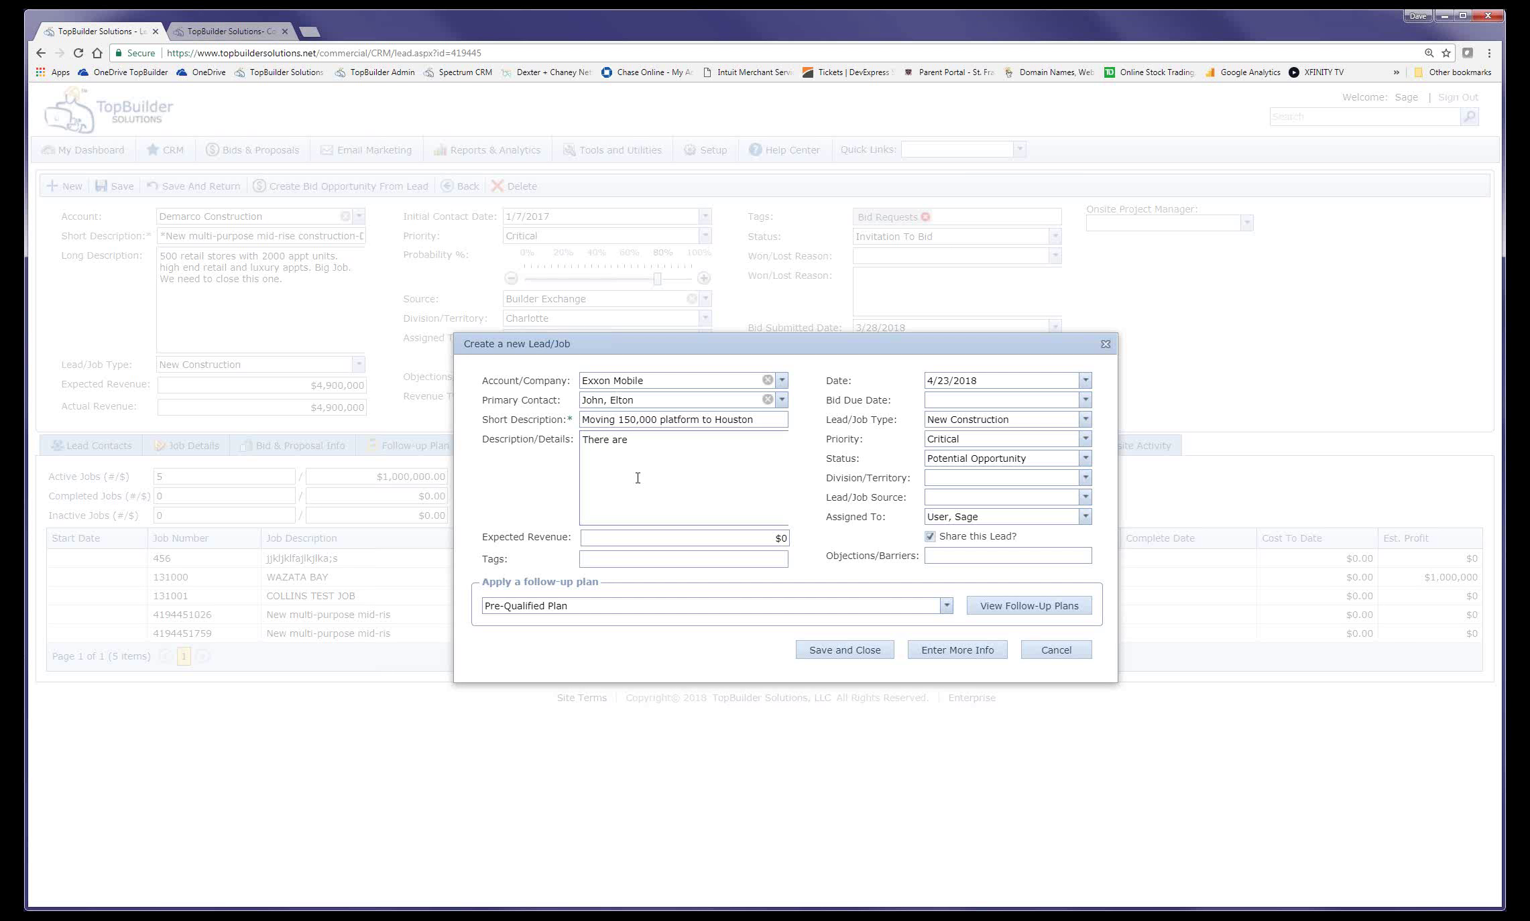
type(" 3 separate platforms")
left_click(771, 539)
type("500,000.")
- Set the lead's bid due date to 4/27/2018 at 12:00 PM
left_click(1085, 400)
left_click(929, 505)
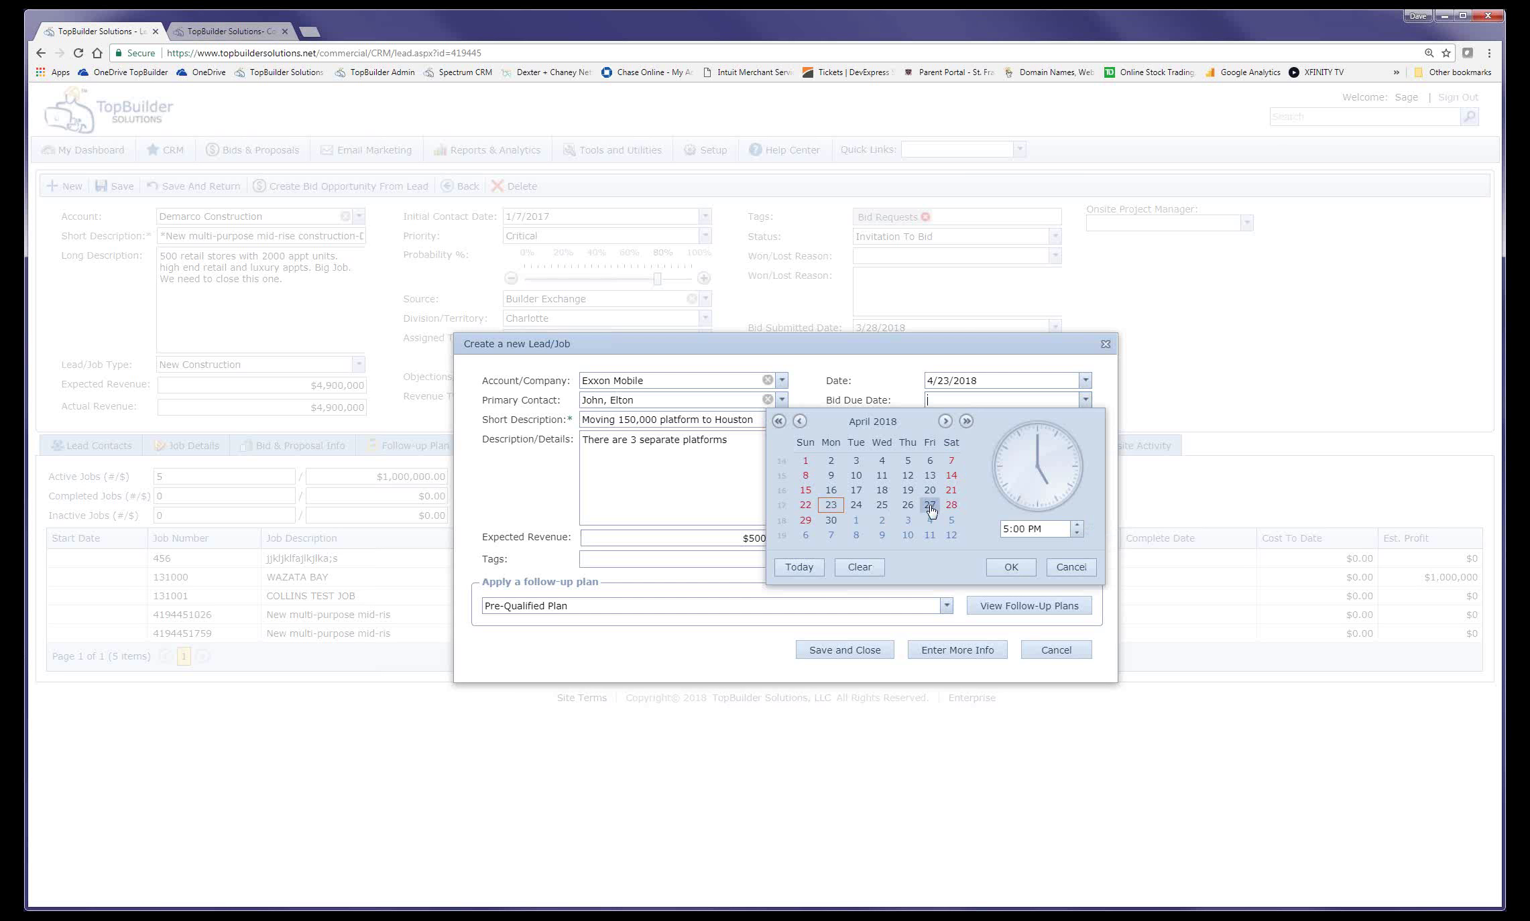
left_click(1015, 530)
type("12")
left_click(1011, 566)
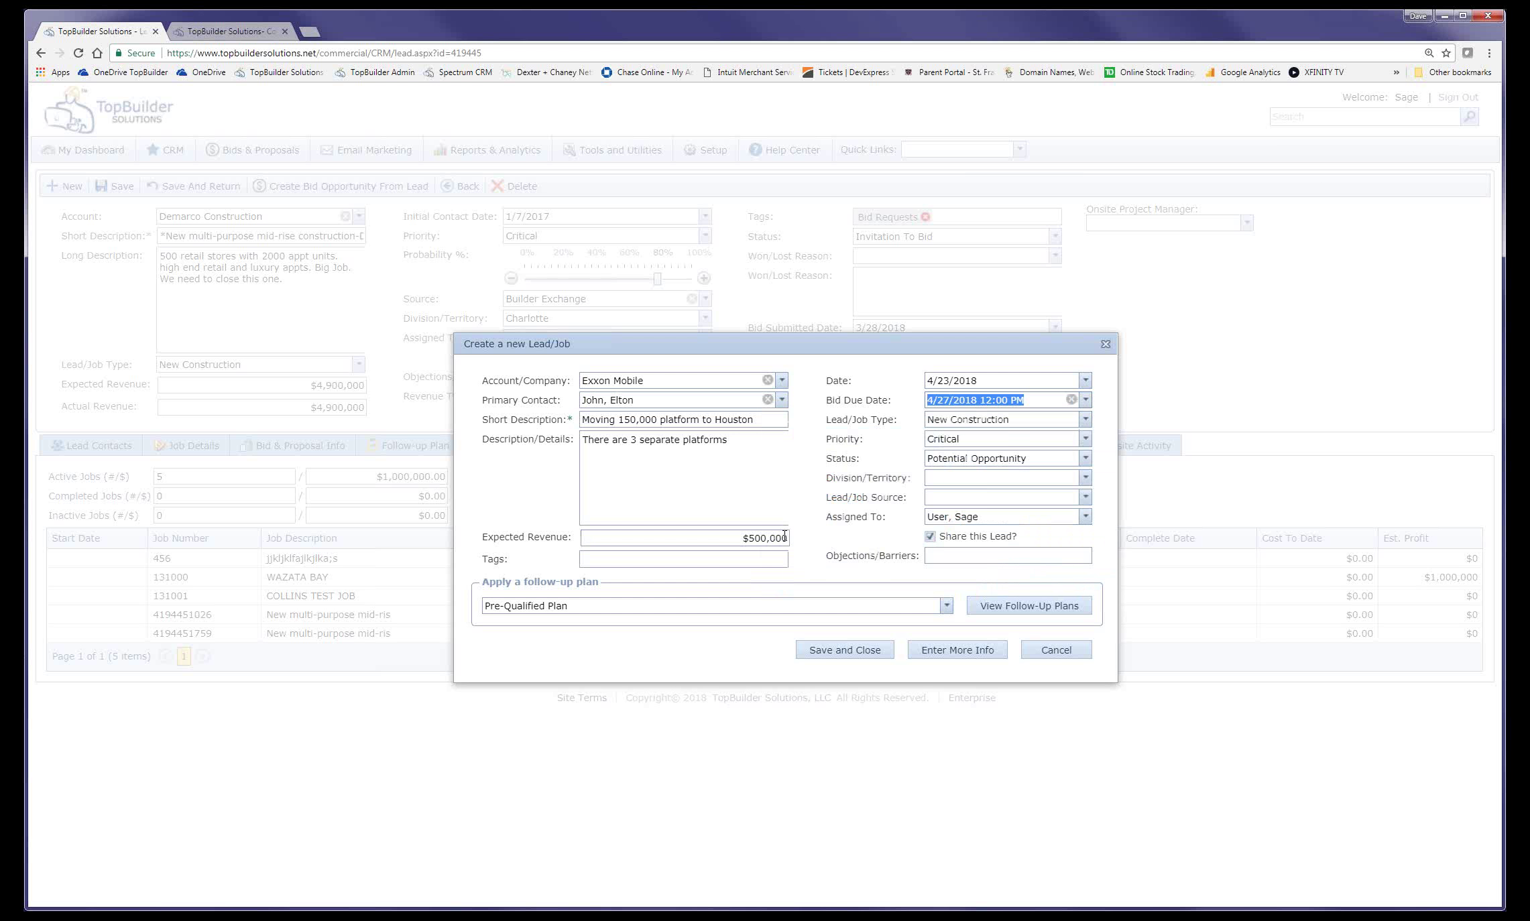
- Review the available lead/job types and choose New Construction for the lead
left_click(1084, 420)
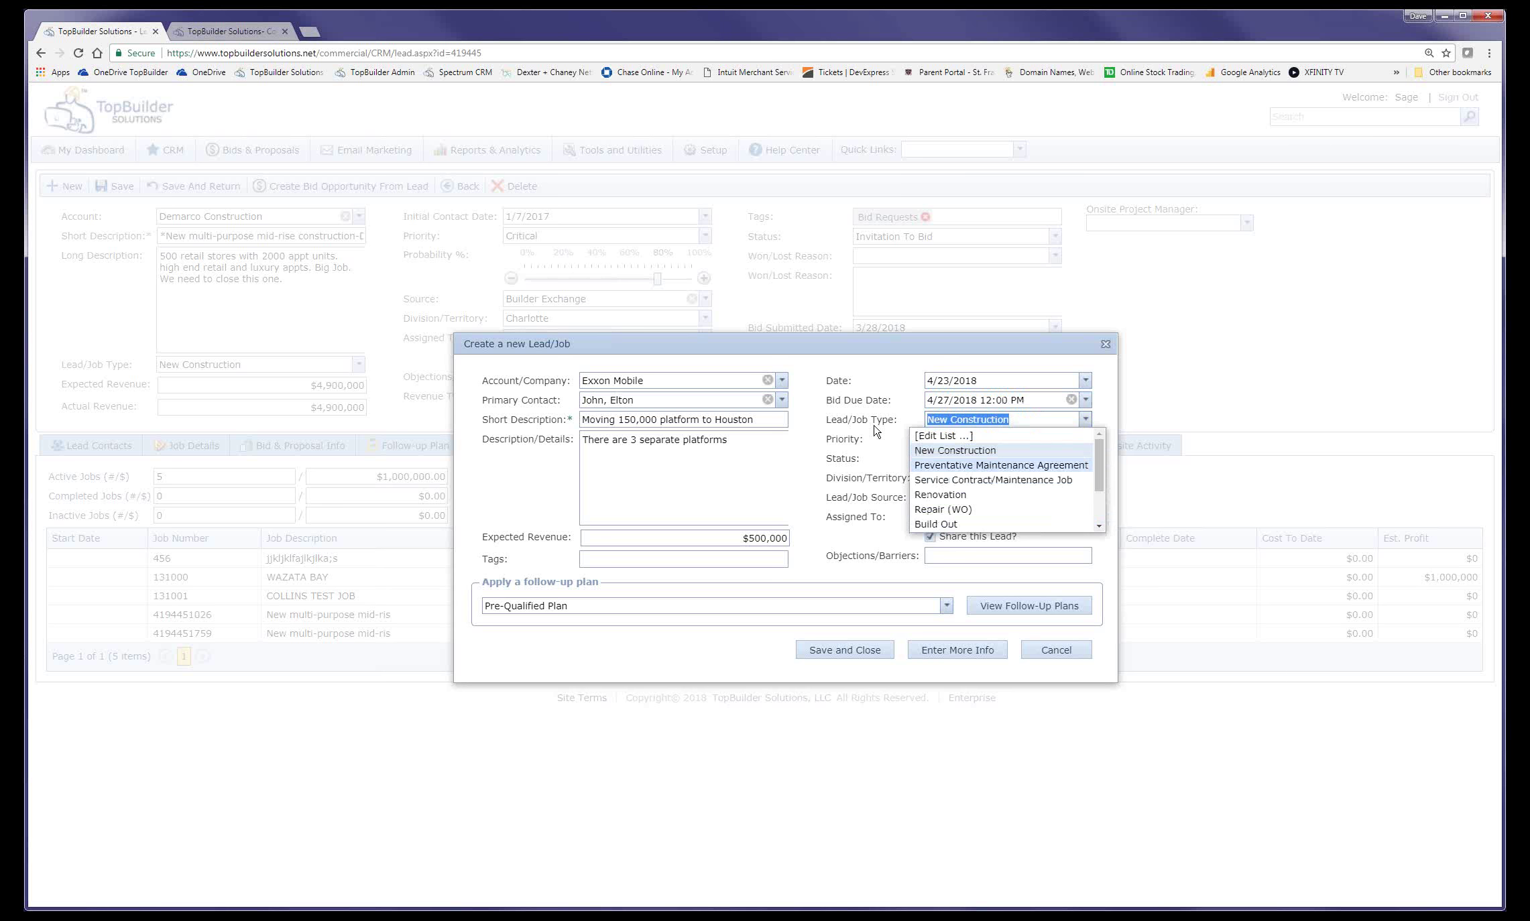
left_click(832, 431)
left_click(1084, 420)
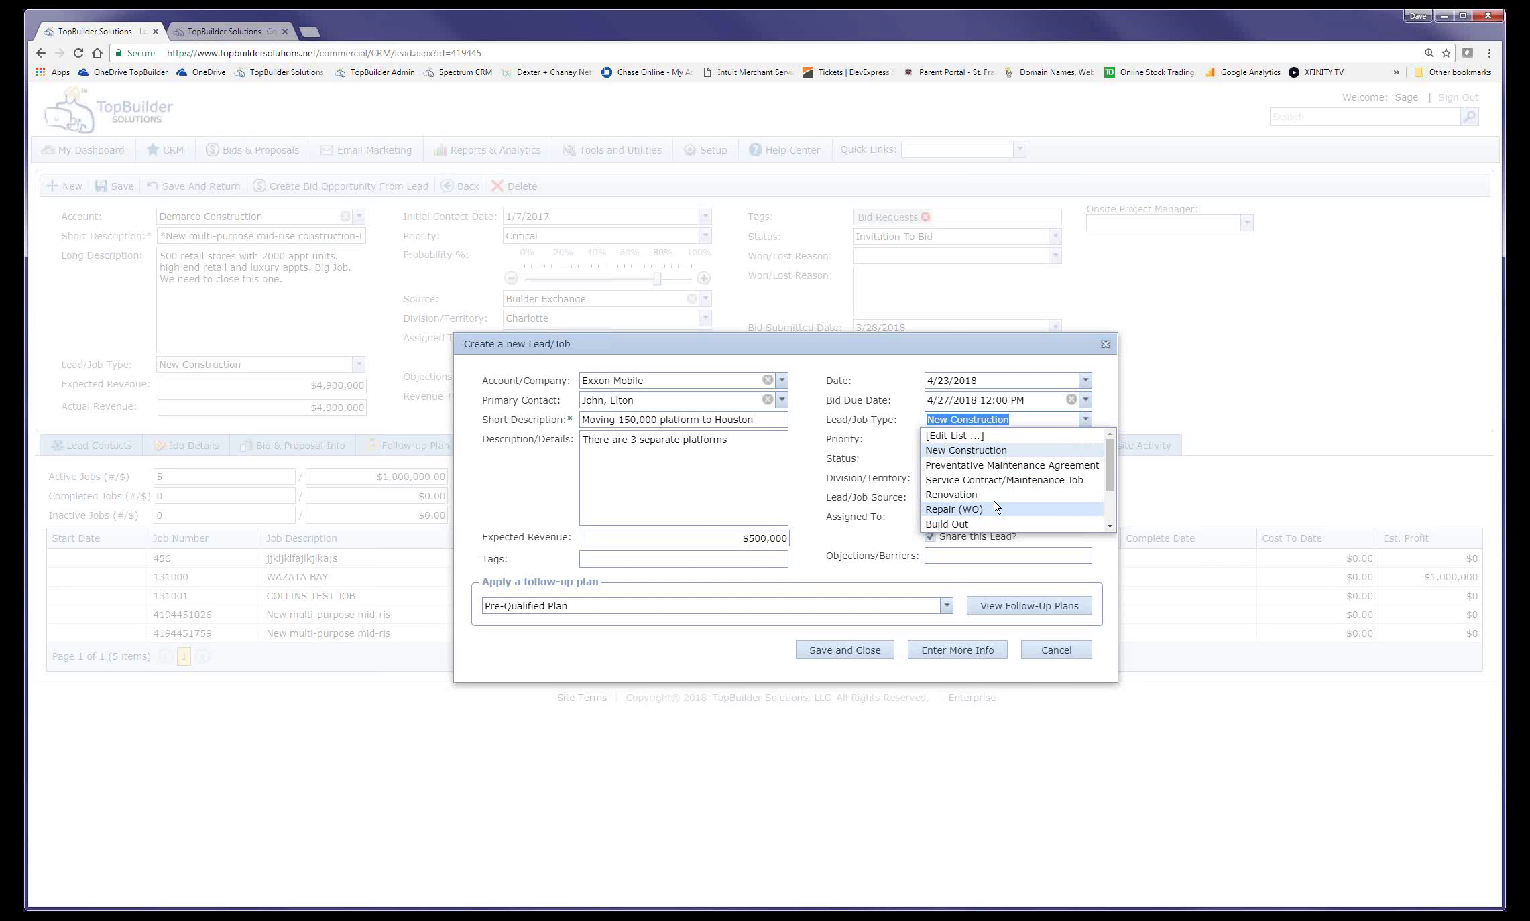
left_click(992, 451)
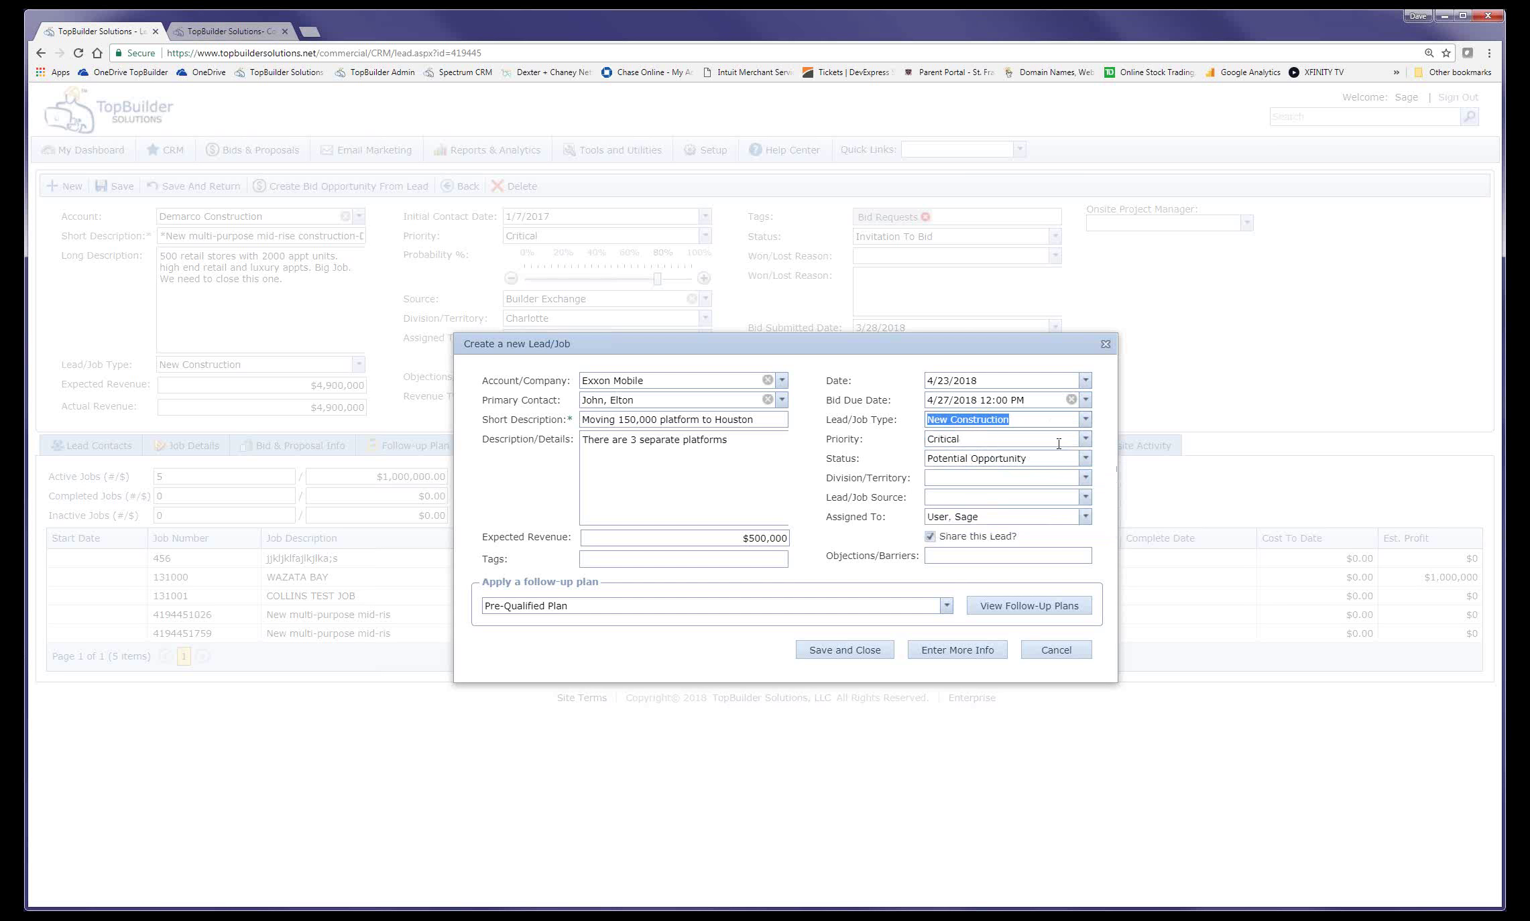
- Set the new lead's status to Qualified Opportunity and its source to Website/Internet
left_click(1085, 458)
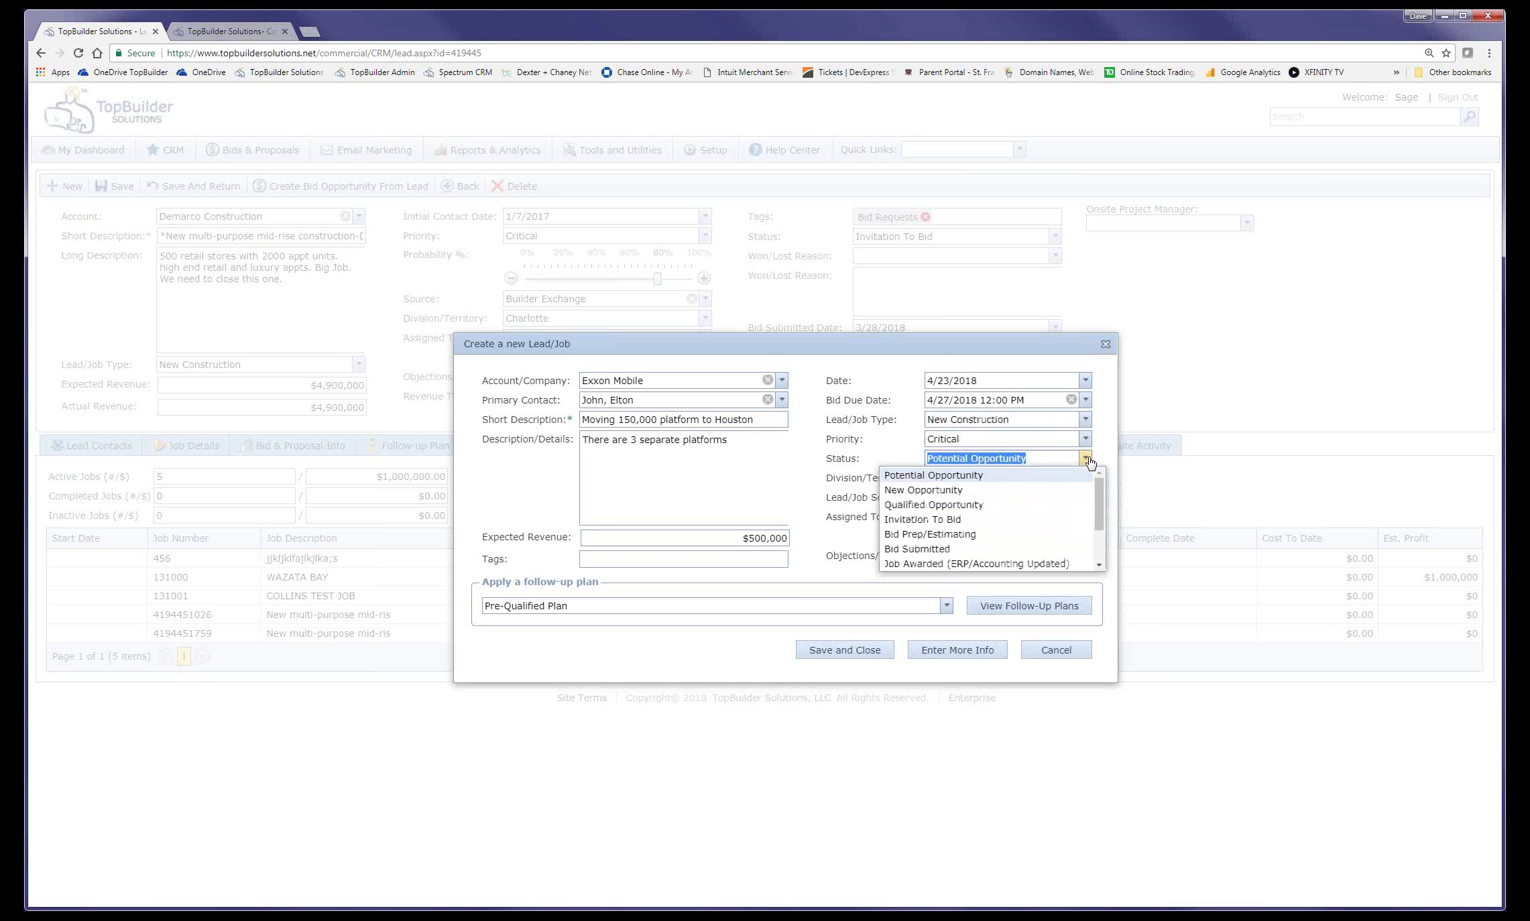
left_click(984, 504)
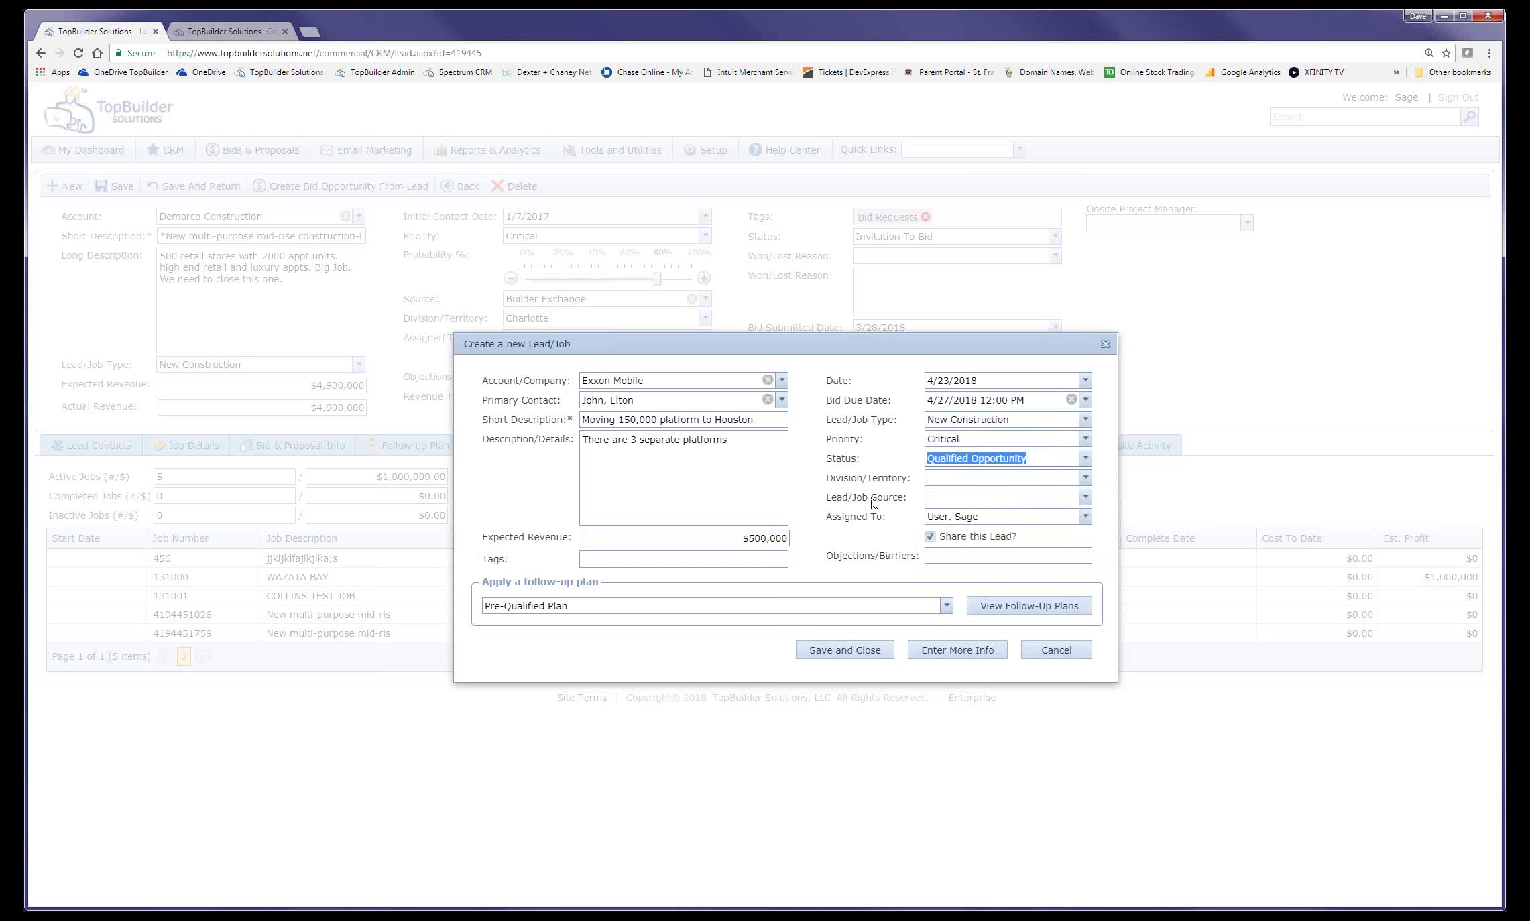
left_click(1085, 497)
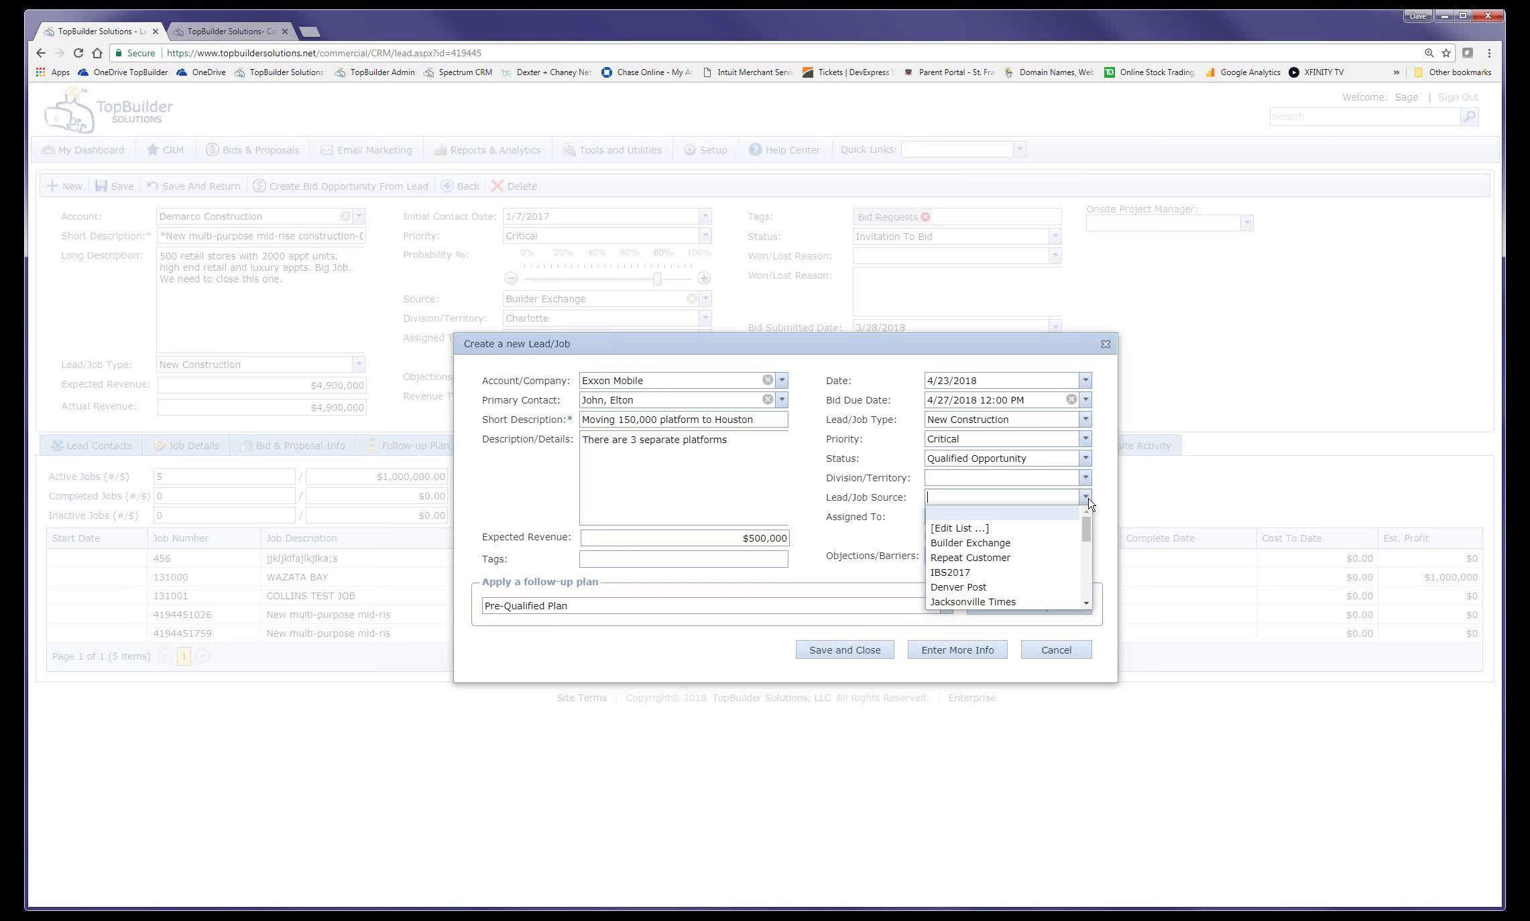
left_click(1086, 603)
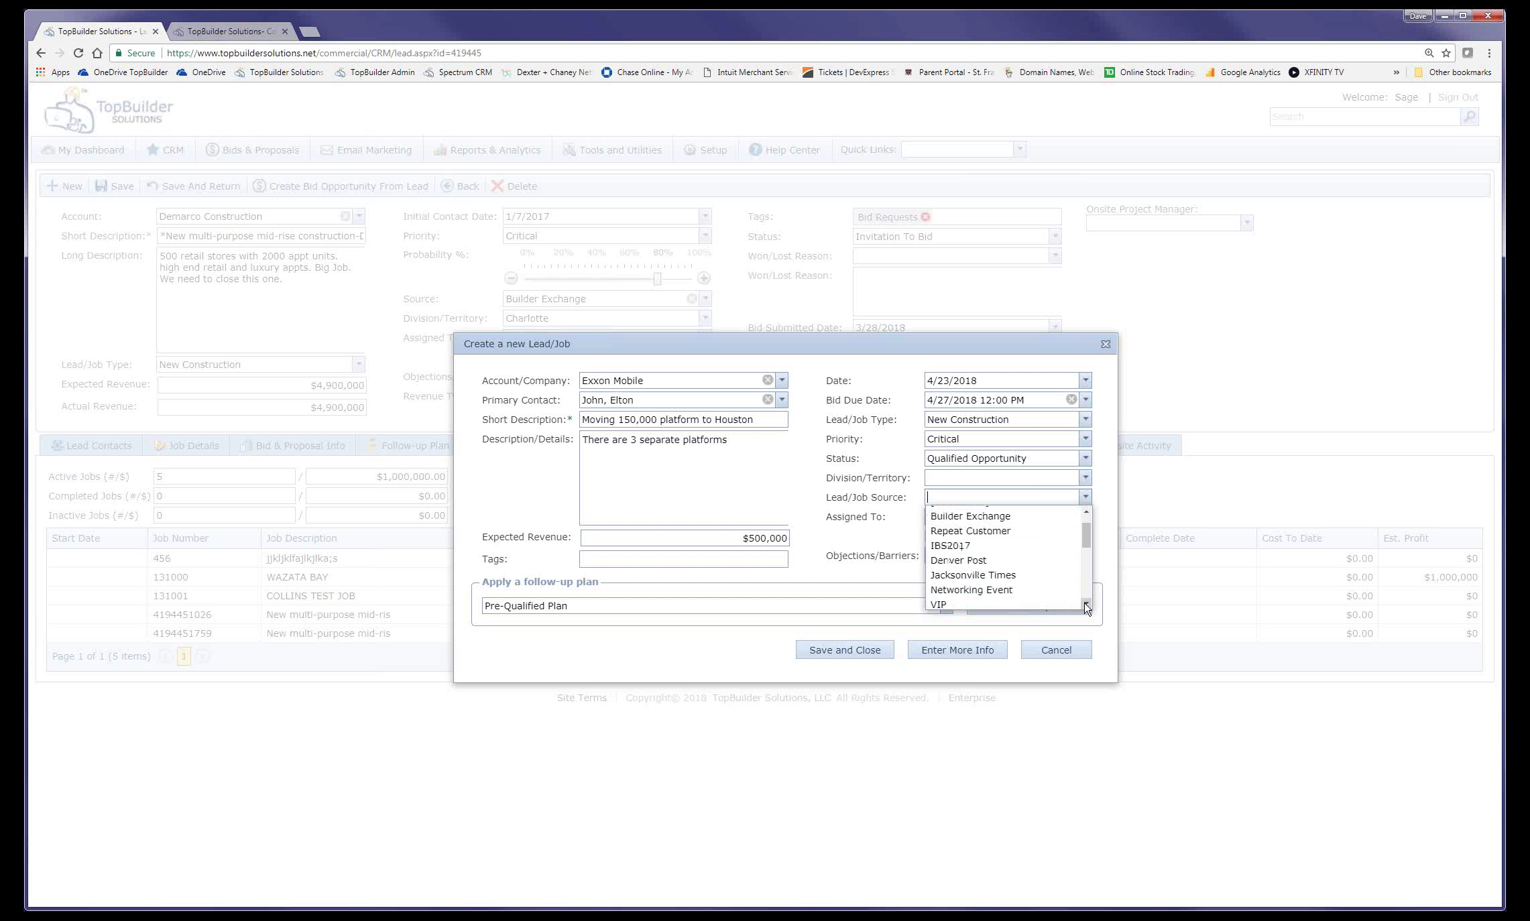
type("Website/Internet")
left_click(1009, 516)
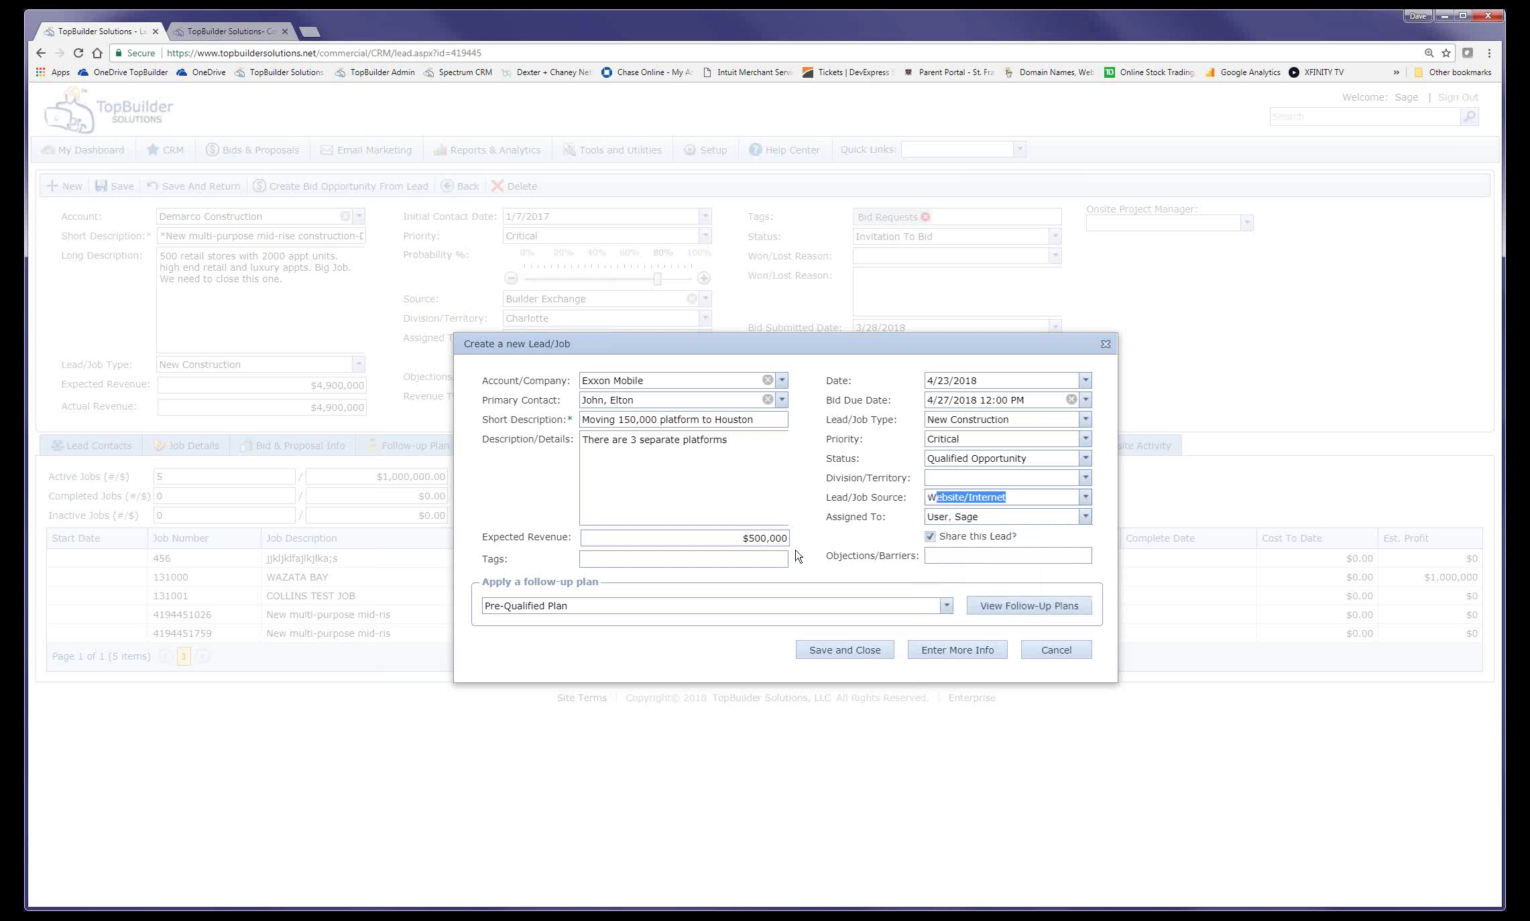
- Review the available follow-up plans and assignees for the lead, and examine the tasks in the Pre-Qualified Plan
left_click(945, 606)
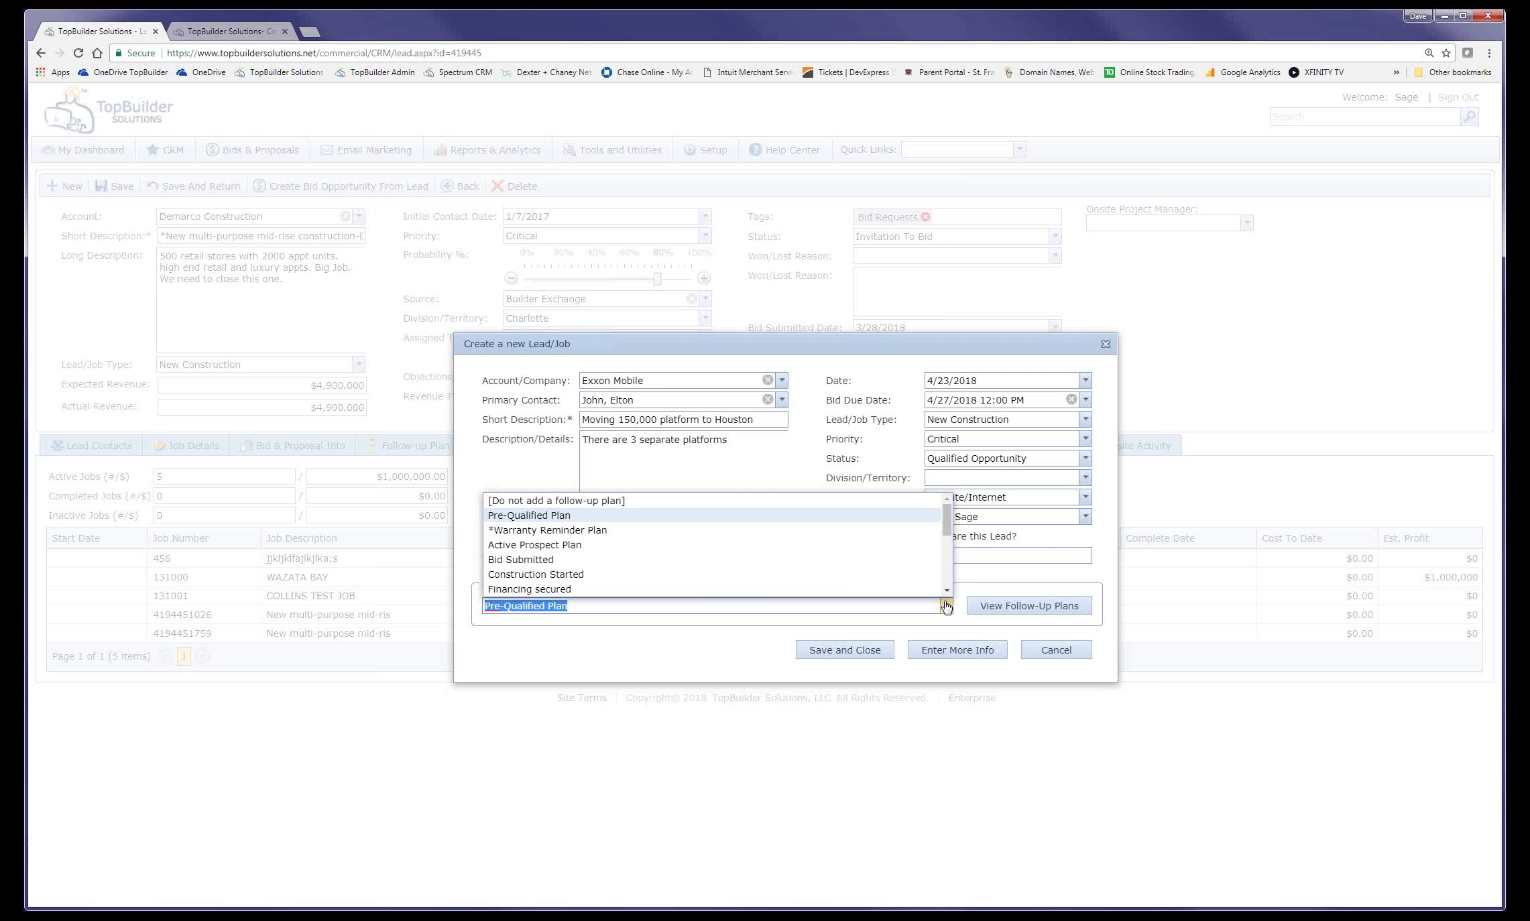
left_click(899, 462)
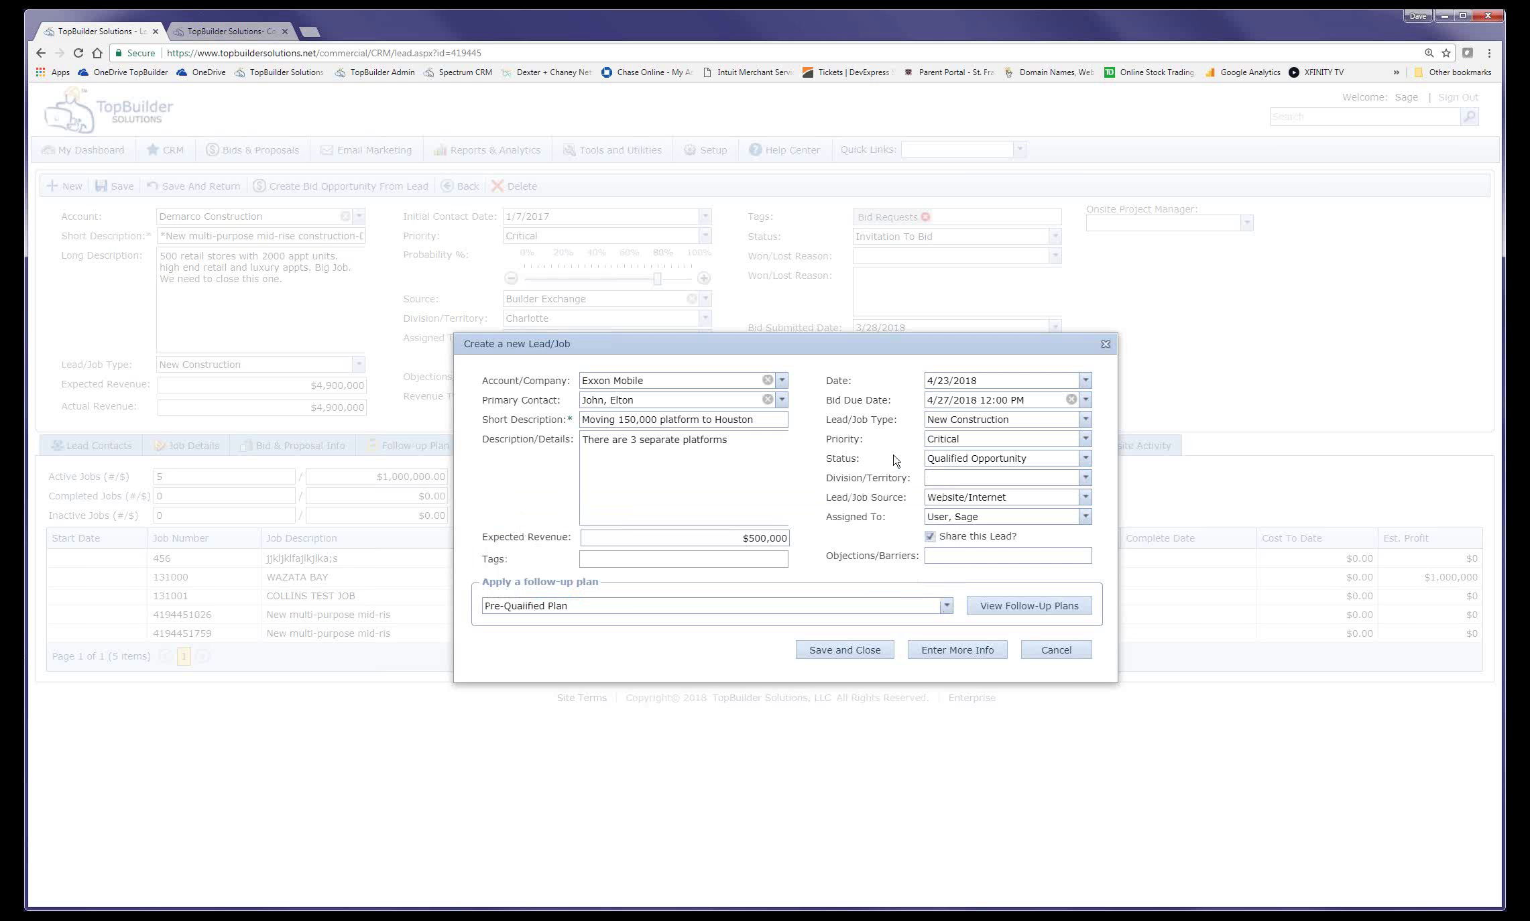
left_click(1085, 516)
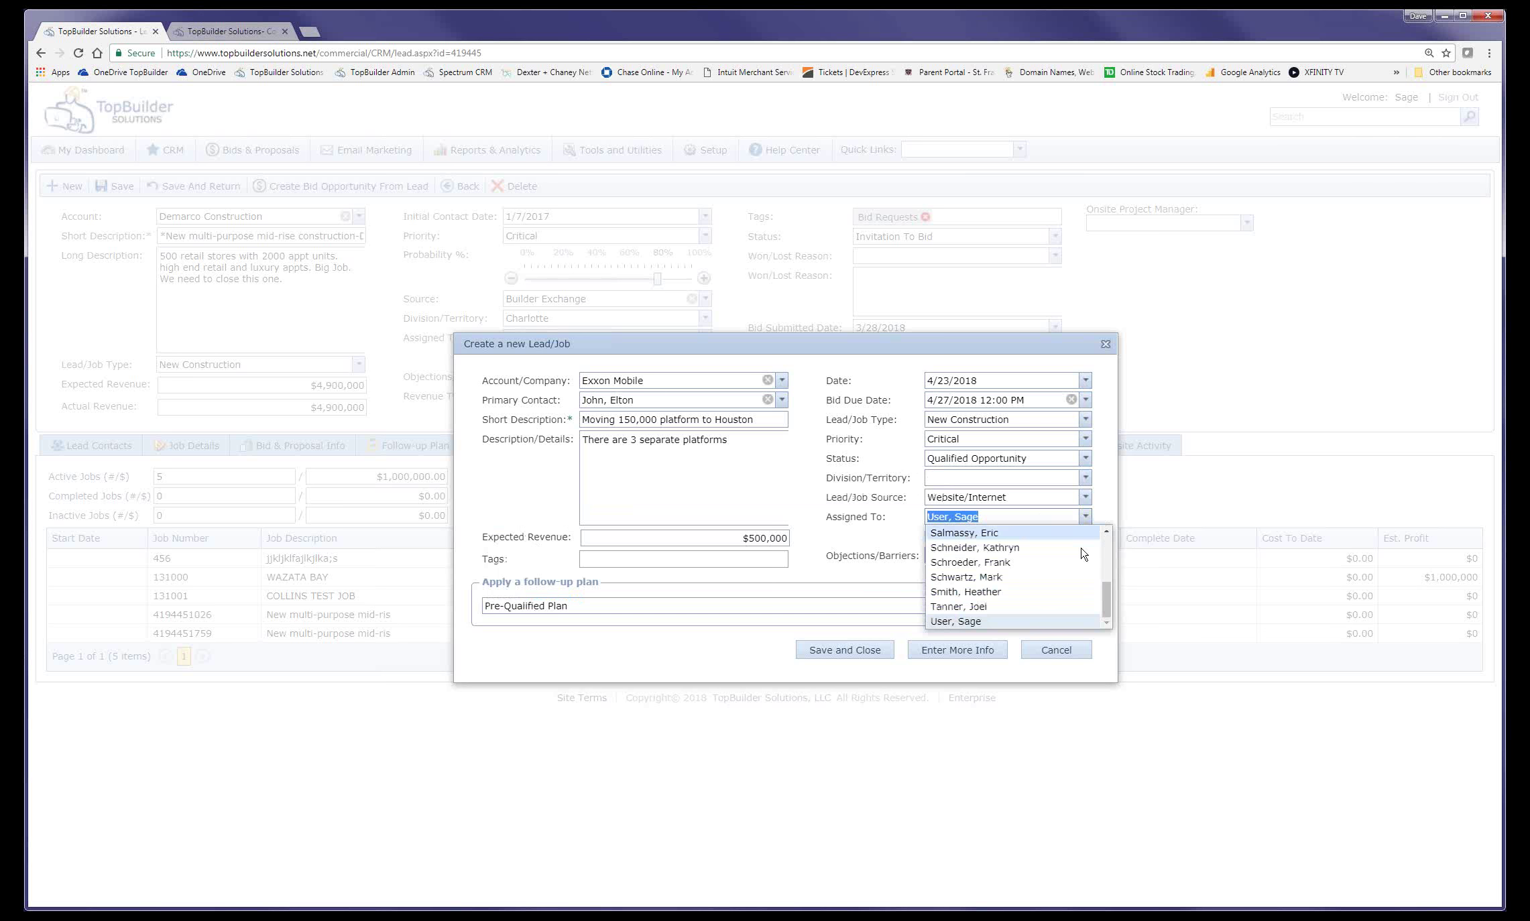
left_click(1062, 621)
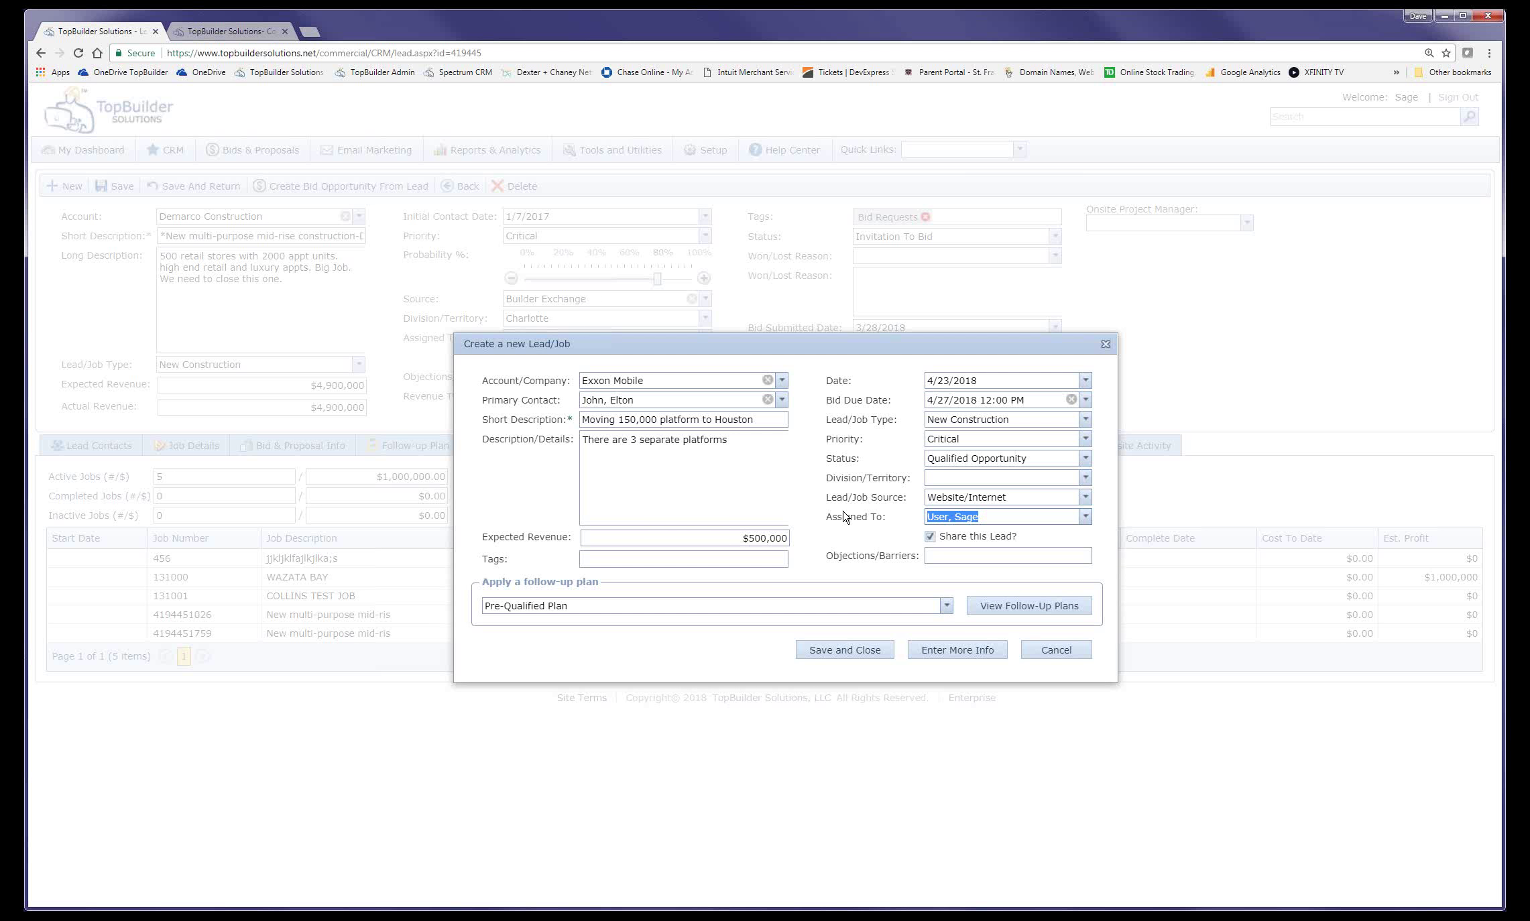
left_click(968, 605)
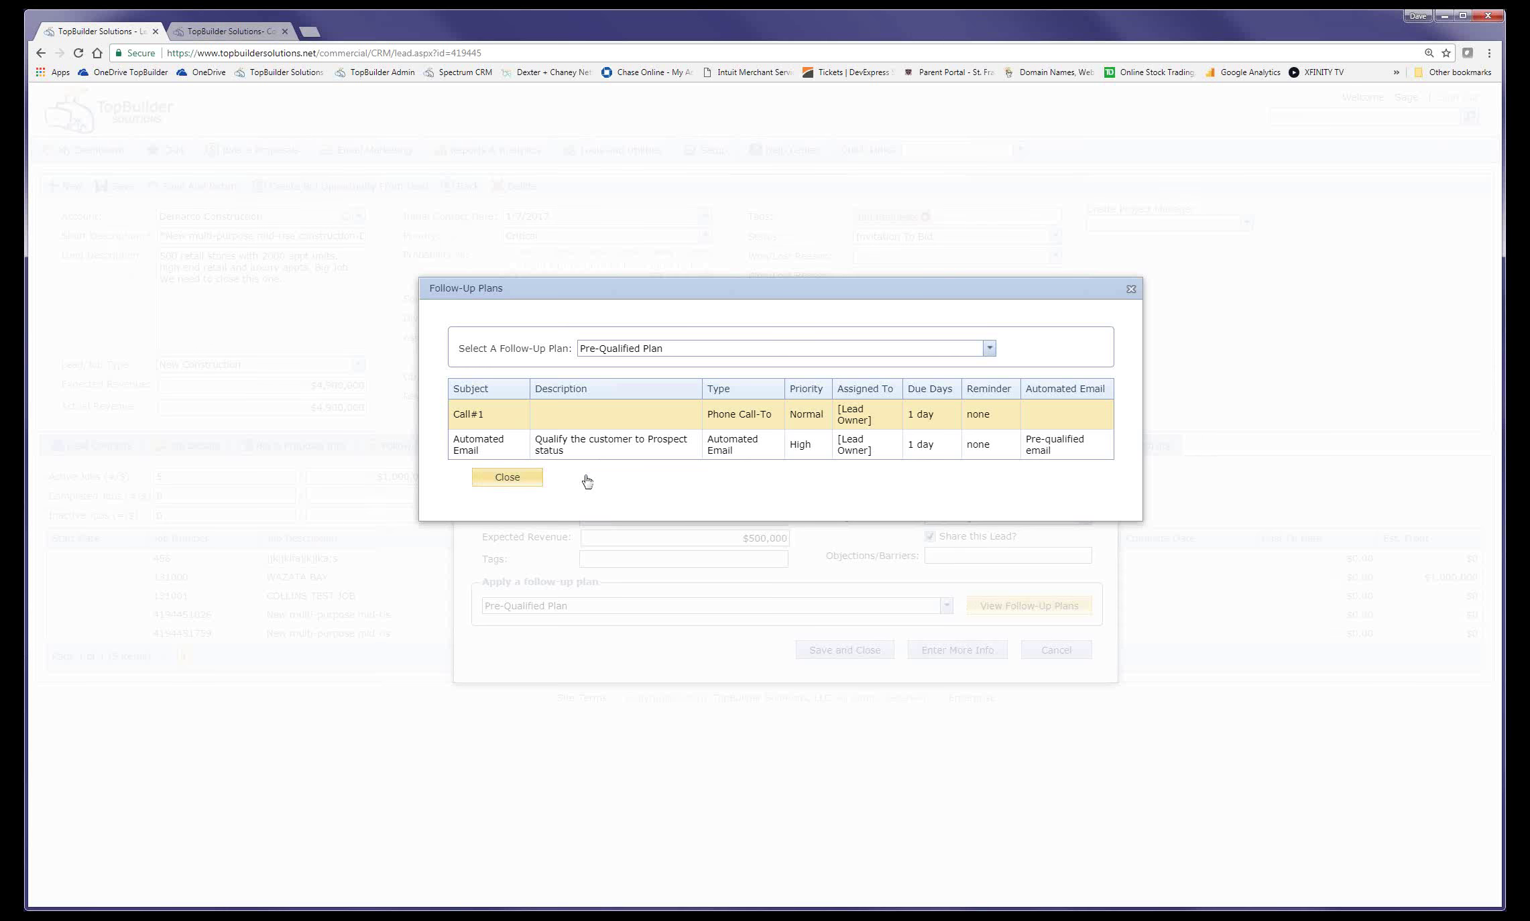
left_click(533, 480)
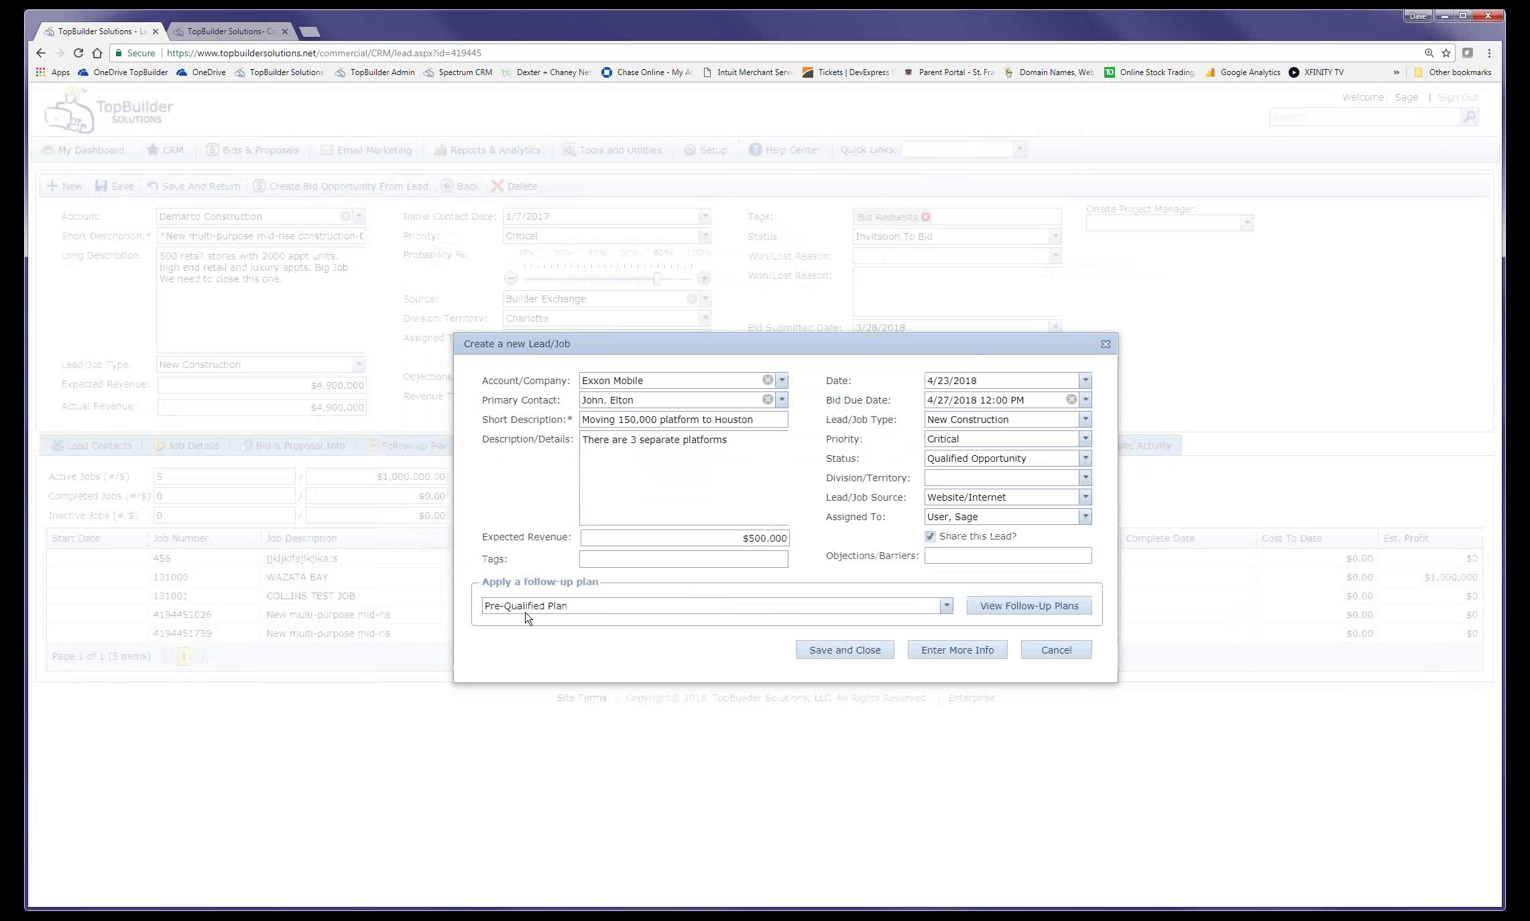
- Save the lead to its full record and set the estimated job start date to 5/1/2018 and completion date to 5/31/2018
left_click(963, 651)
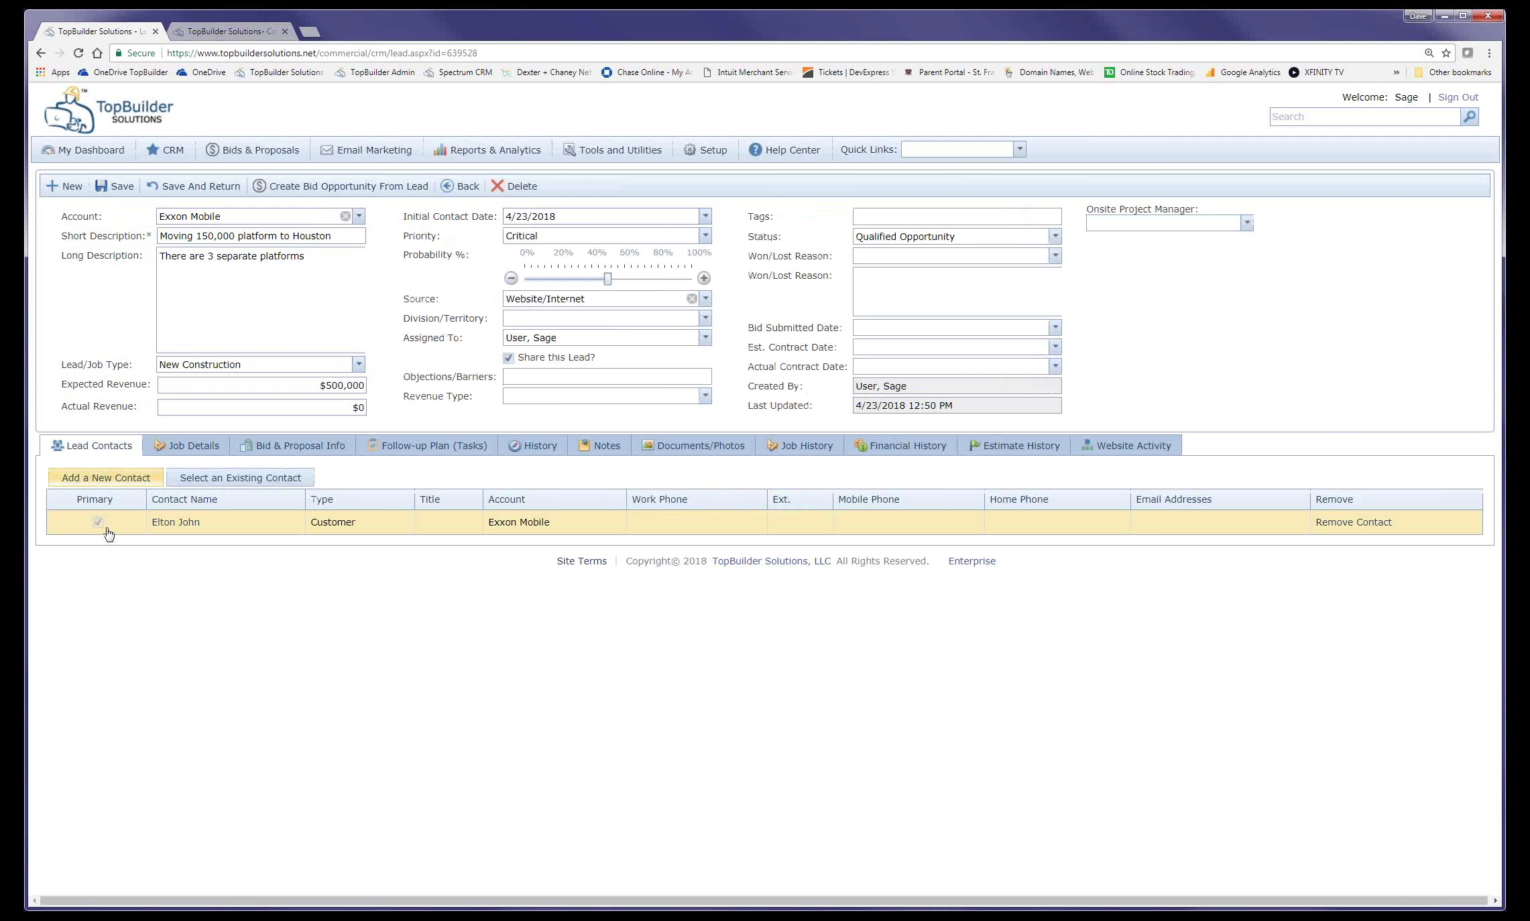
left_click(191, 445)
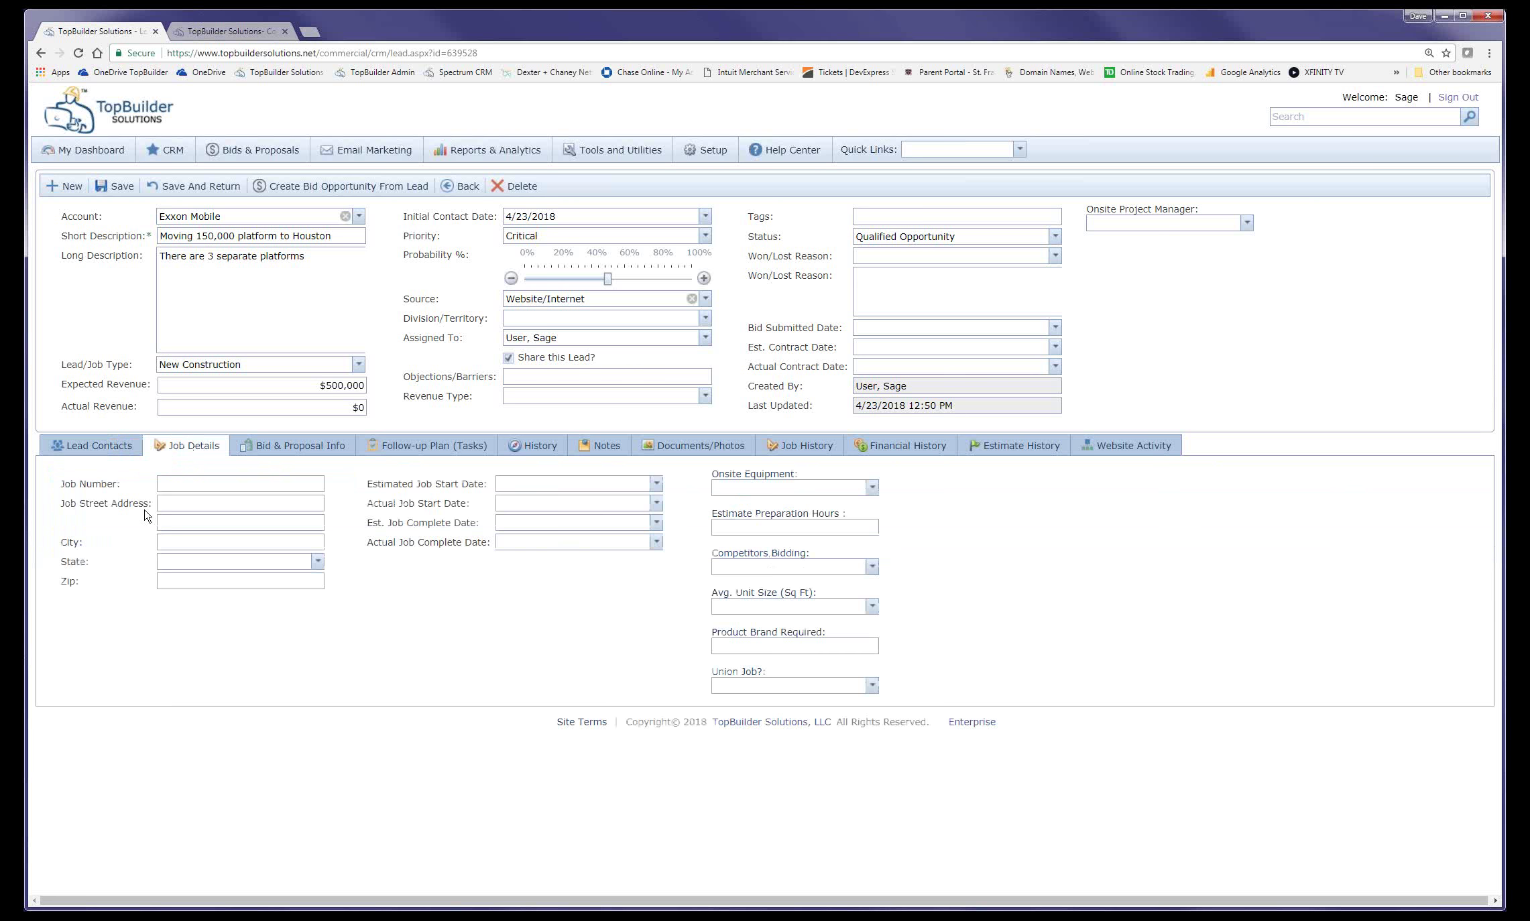
left_click(656, 485)
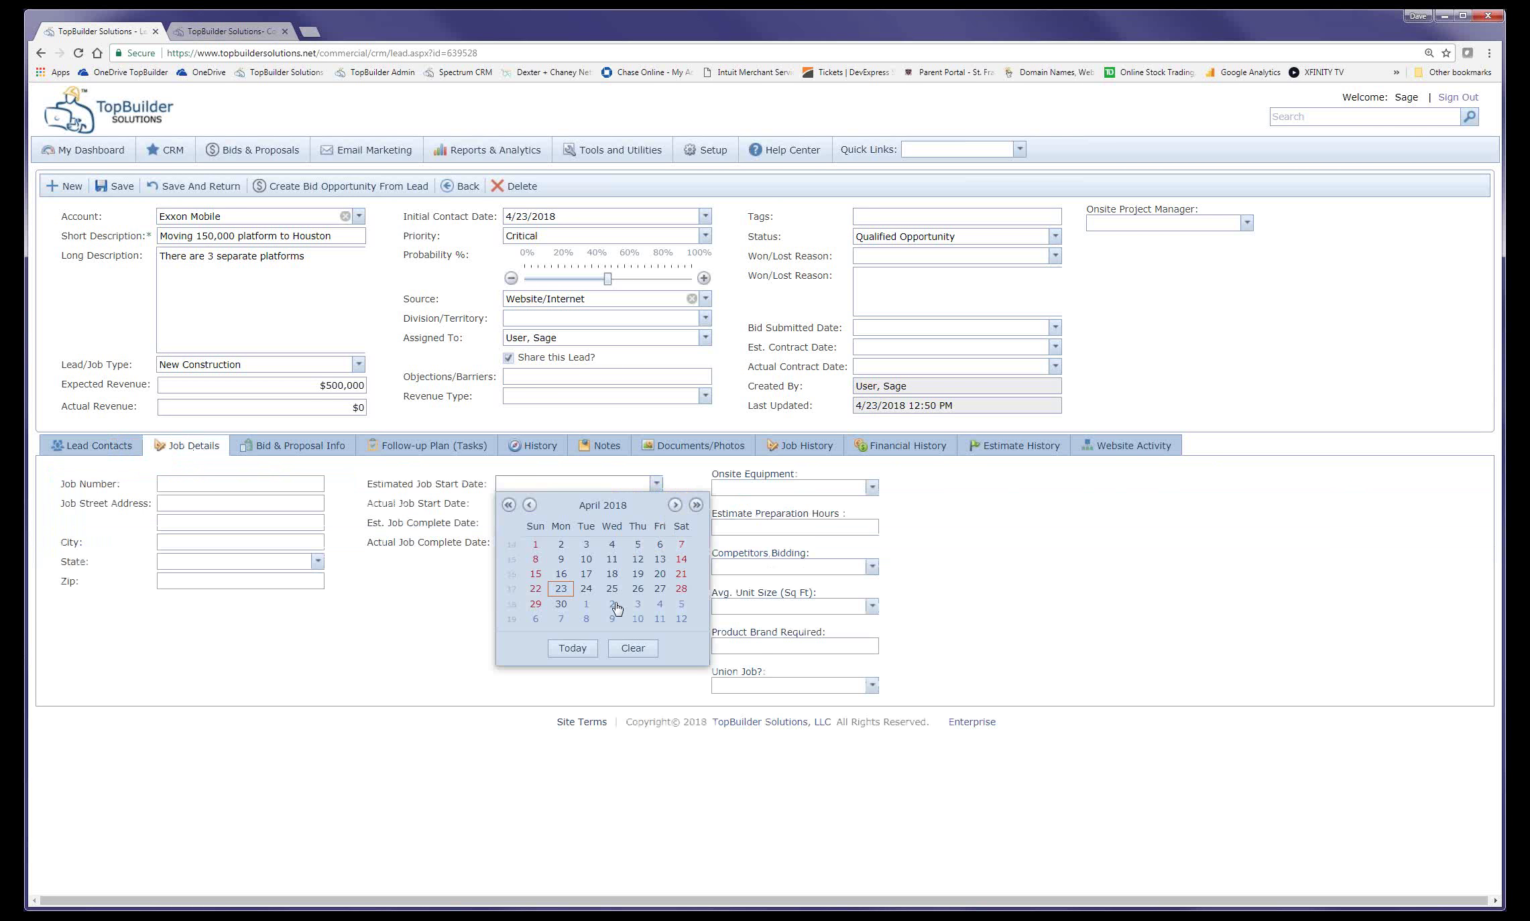
left_click(585, 604)
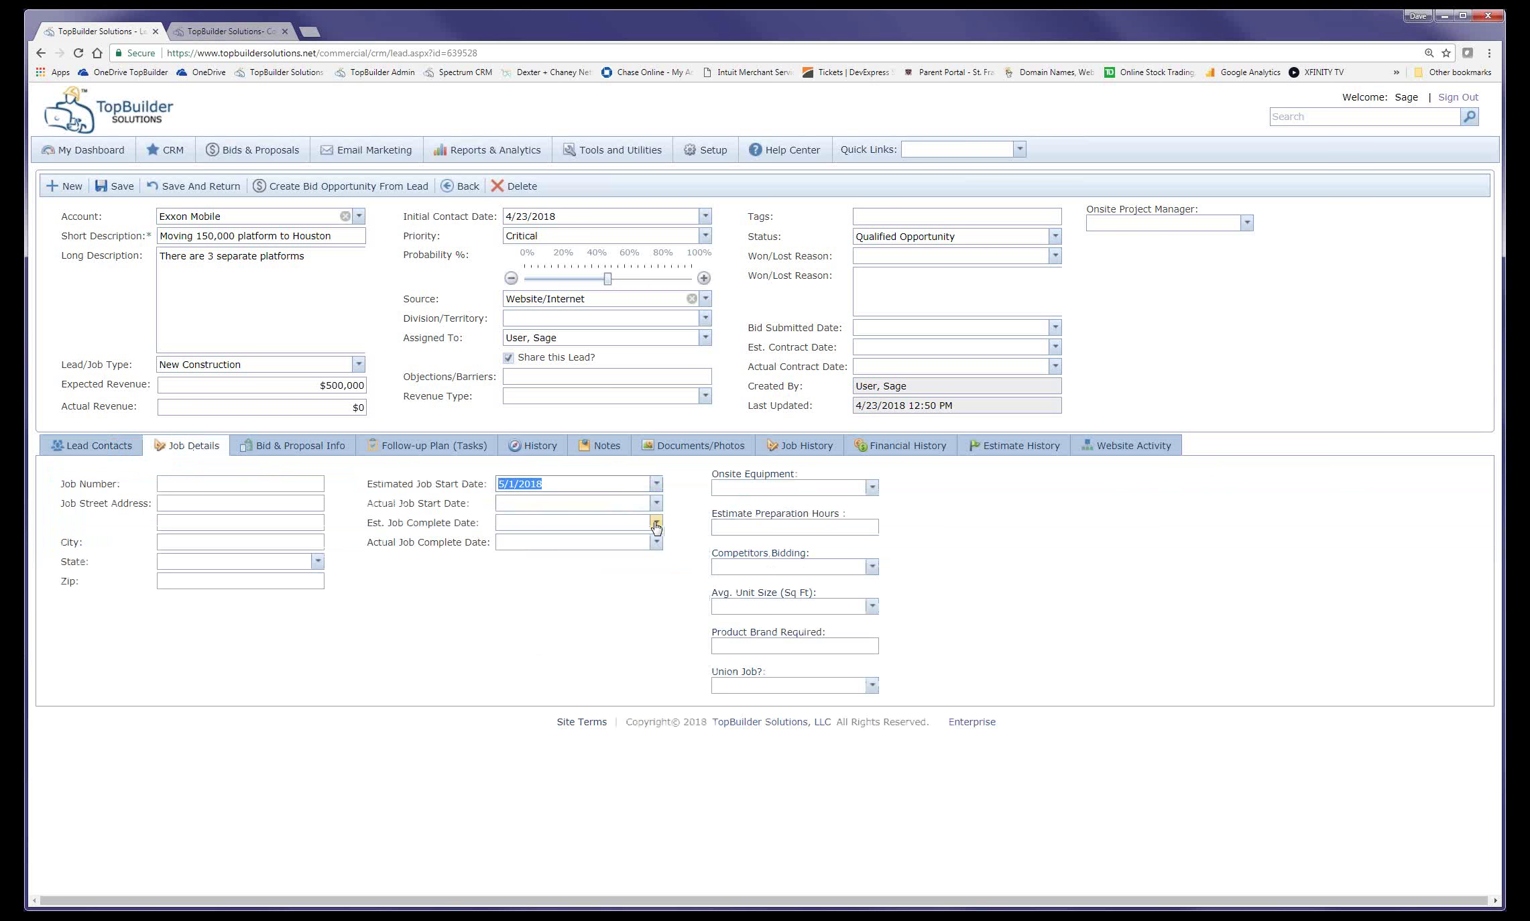
left_click(656, 523)
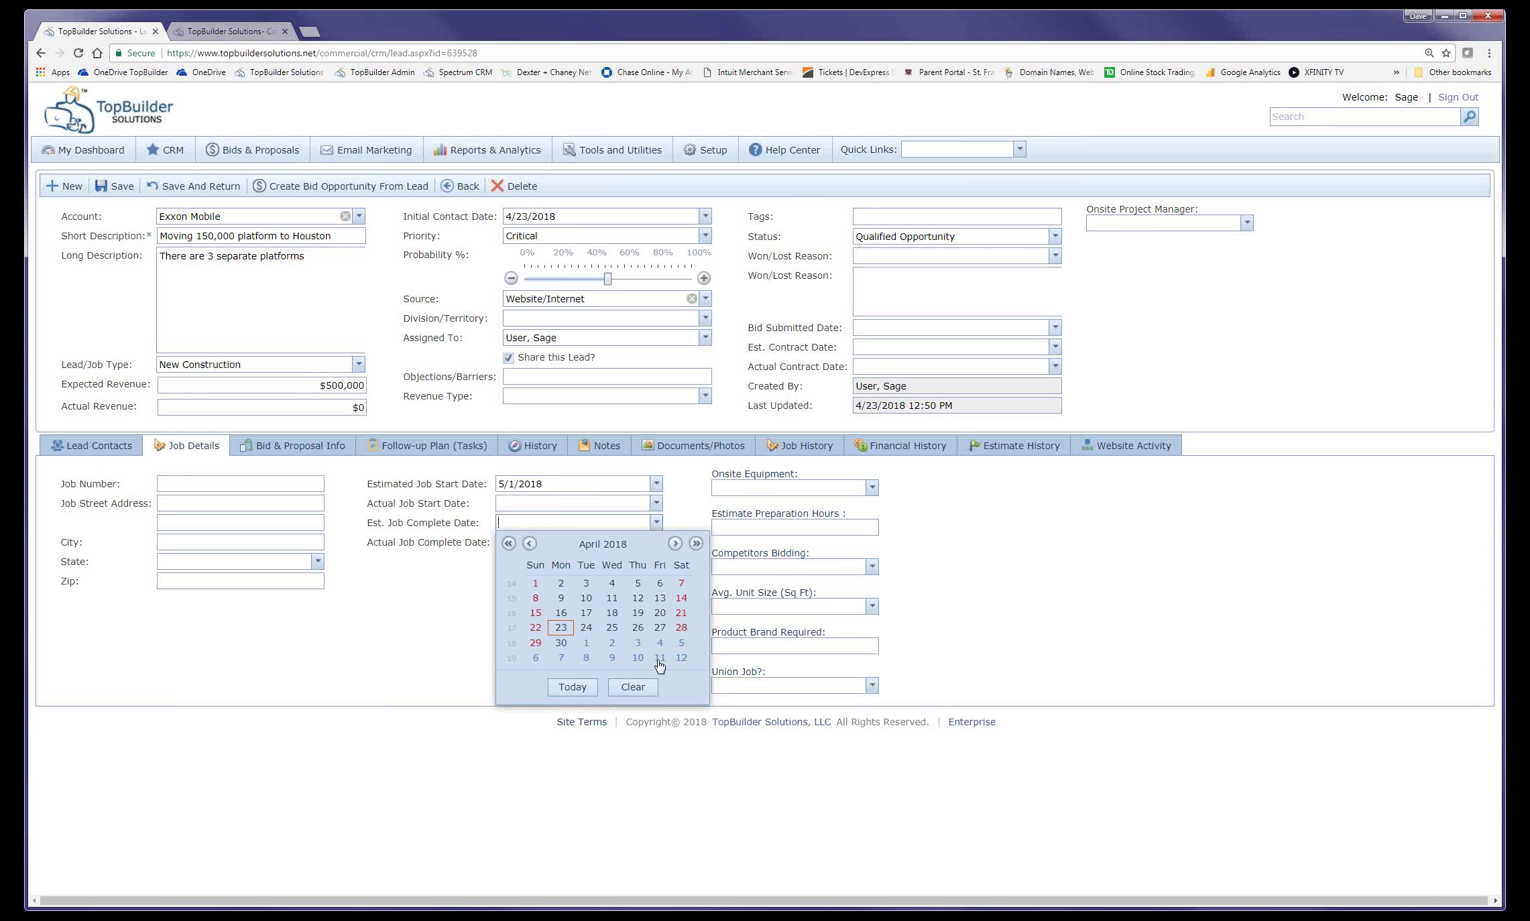
left_click(675, 543)
left_click(645, 640)
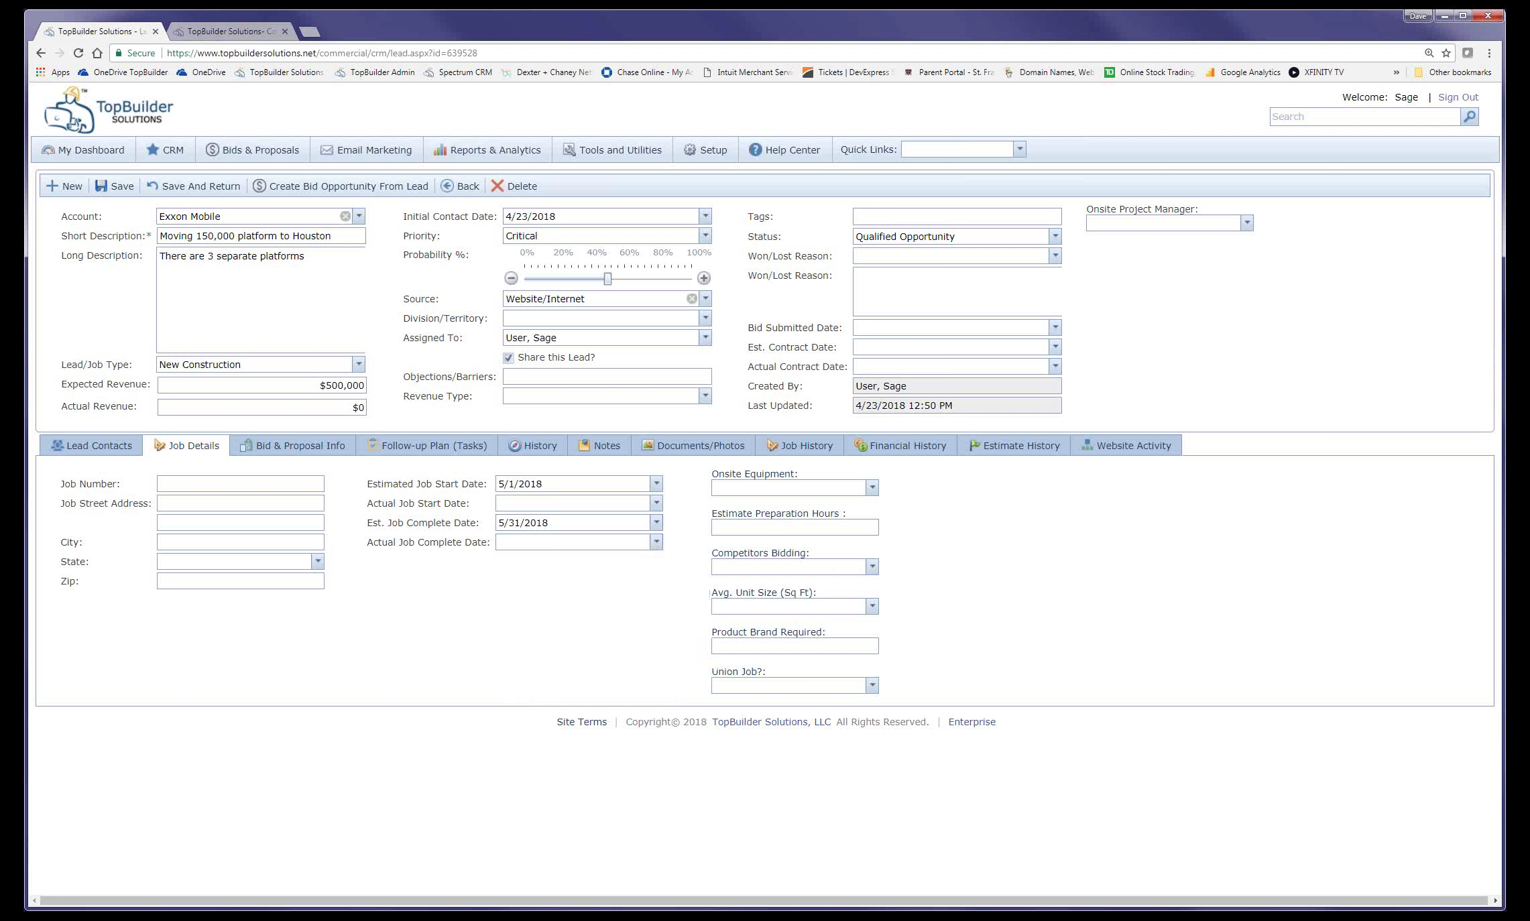
mouse_move(936, 625)
left_mouse_down()
mouse_move(941, 556)
mouse_move(765, 439)
mouse_move(685, 525)
mouse_move(863, 760)
mouse_move(938, 590)
left_mouse_up()
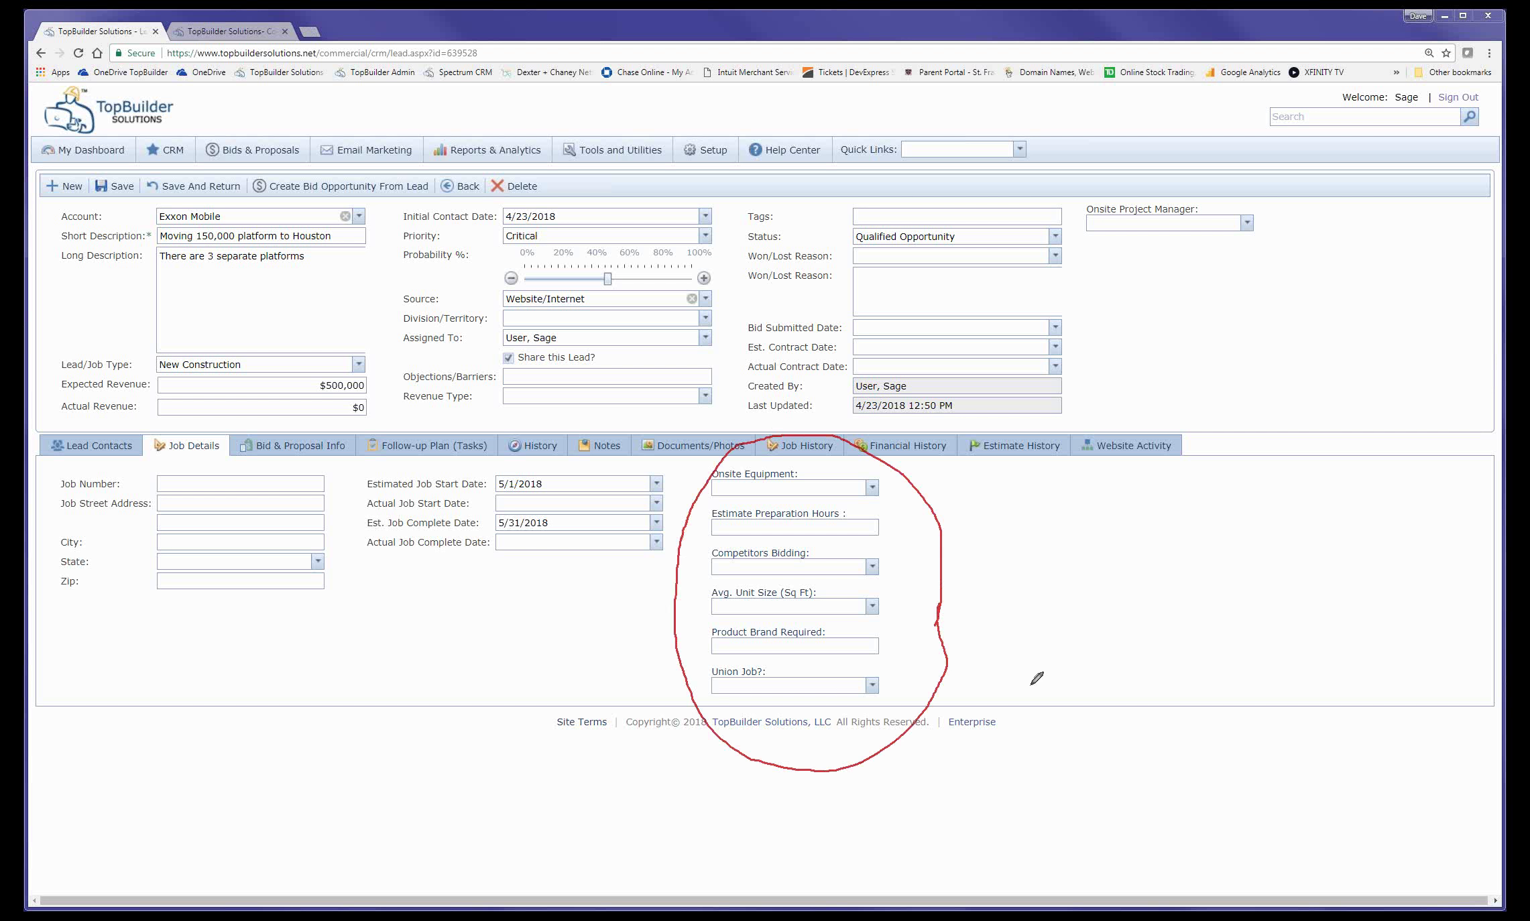
mouse_move(1238, 272)
left_mouse_down()
mouse_move(1282, 195)
mouse_move(1077, 228)
mouse_move(1319, 263)
mouse_move(1299, 248)
left_mouse_up()
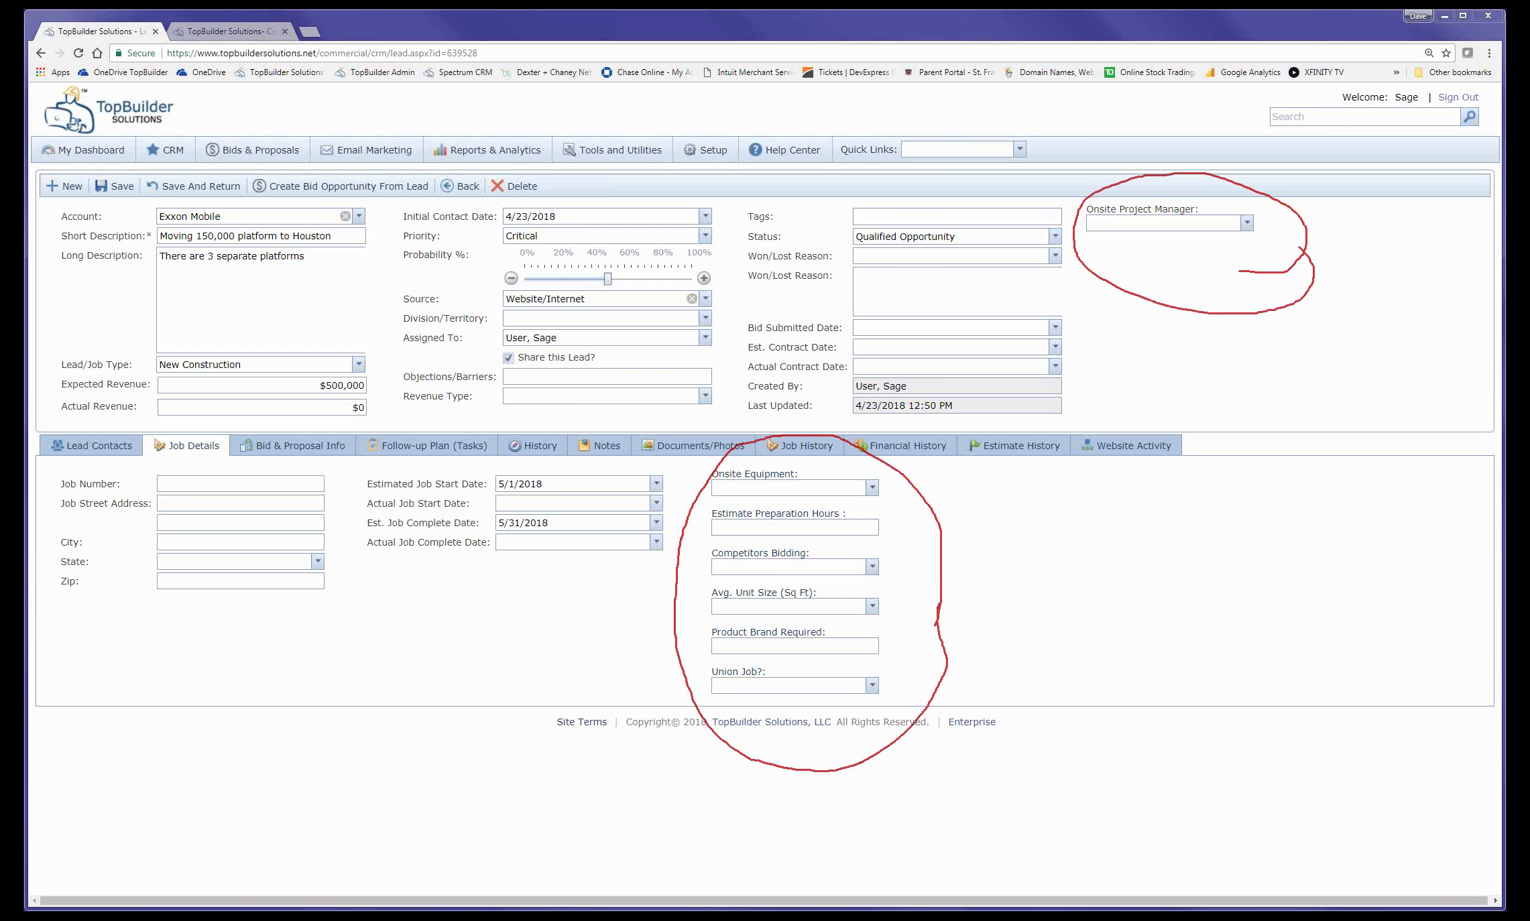
key("Escape")
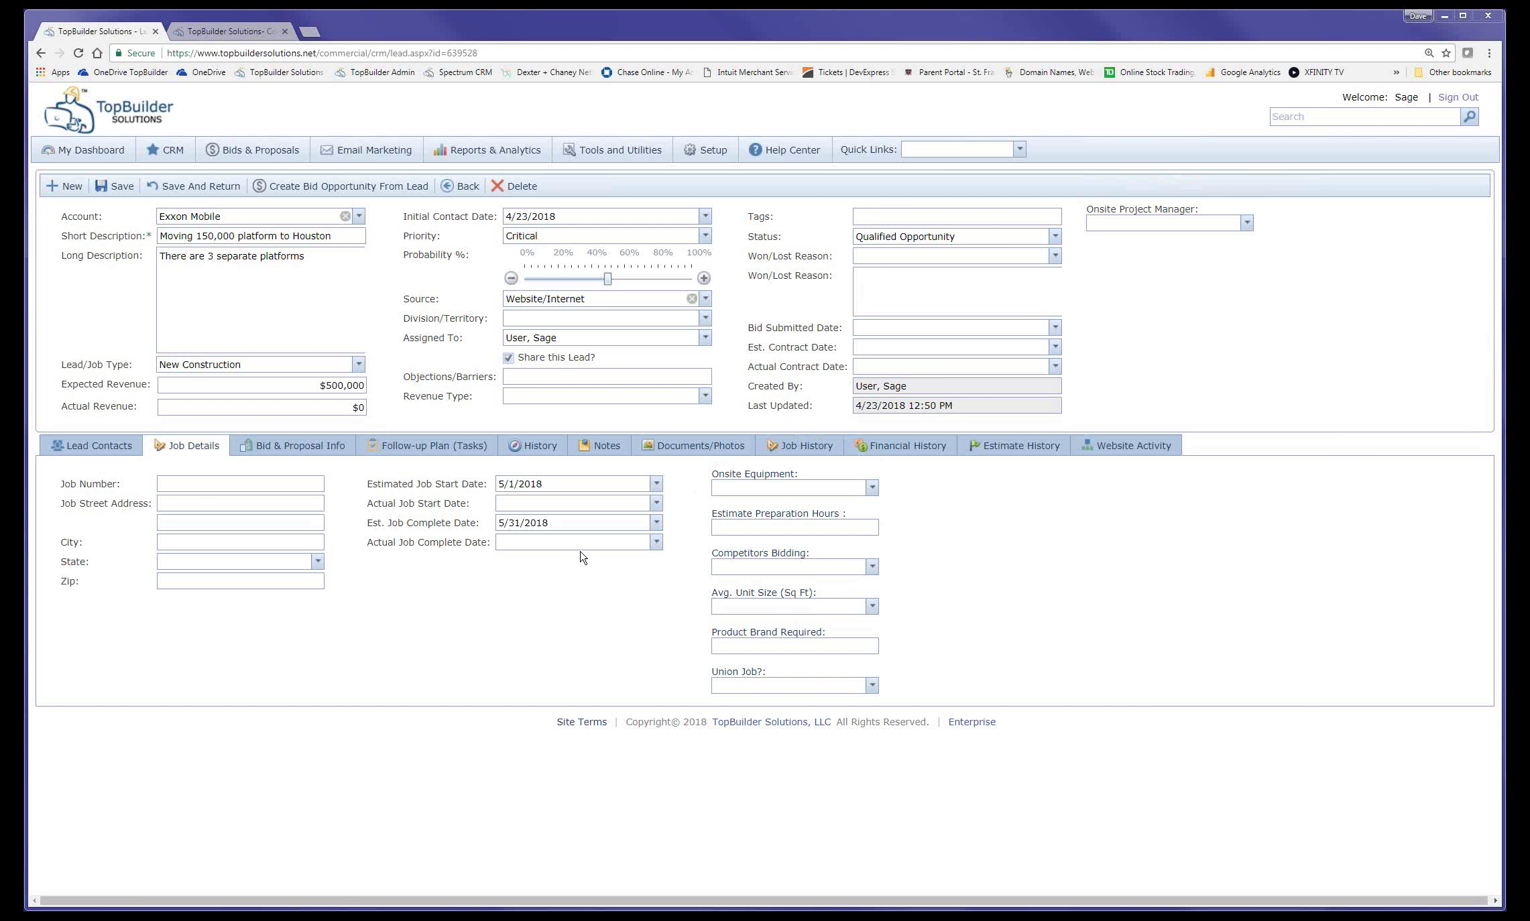
- Review the lead's bid and proposal information, follow-up tasks, activity history and notes
left_click(301, 462)
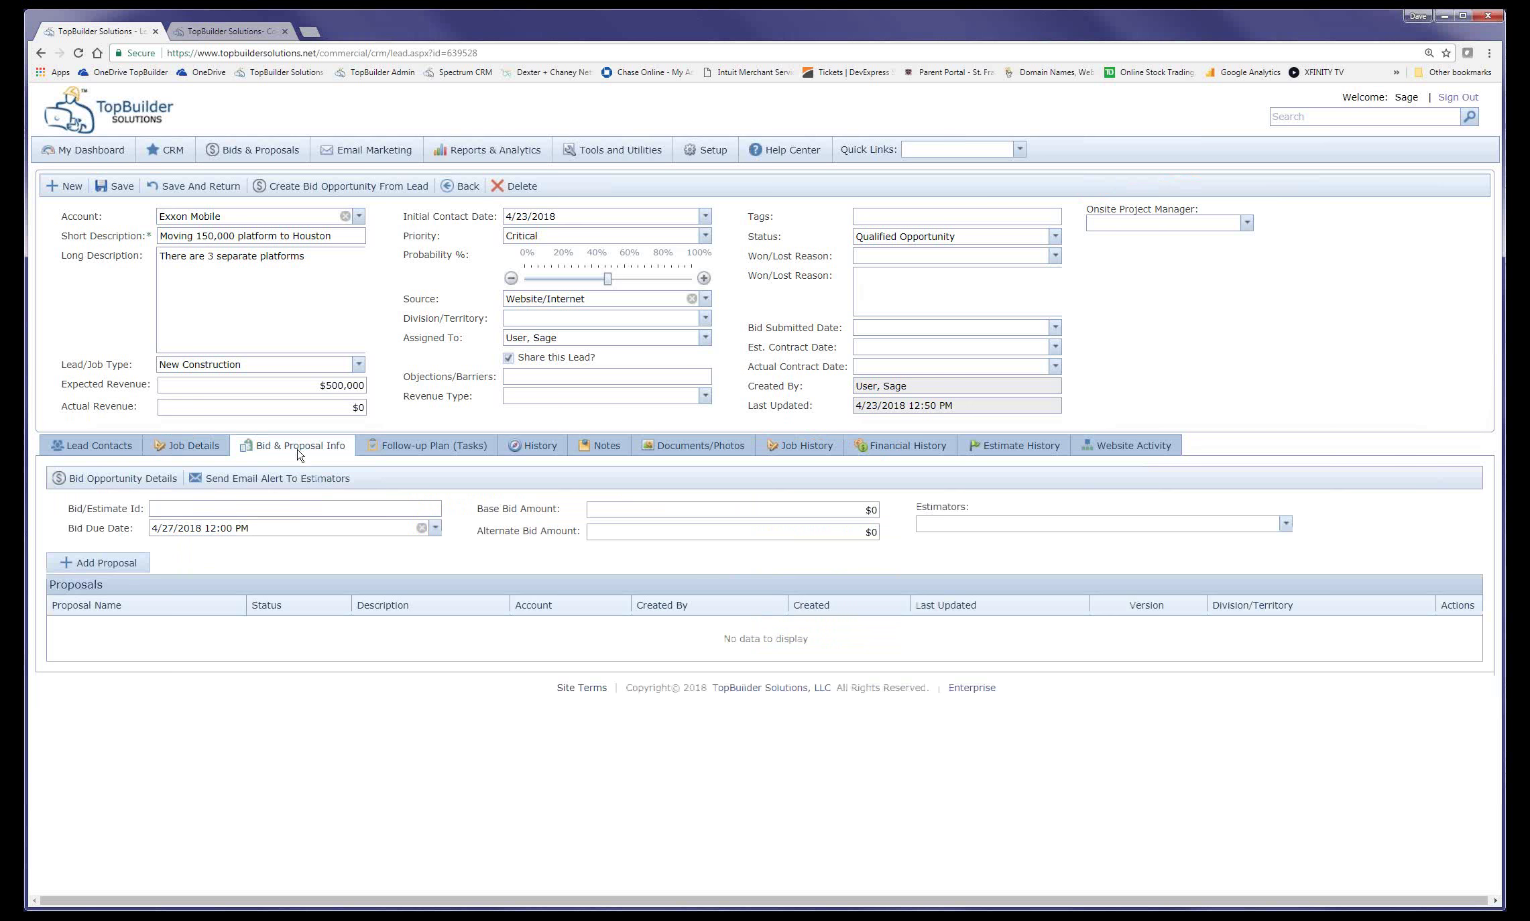
left_click(405, 448)
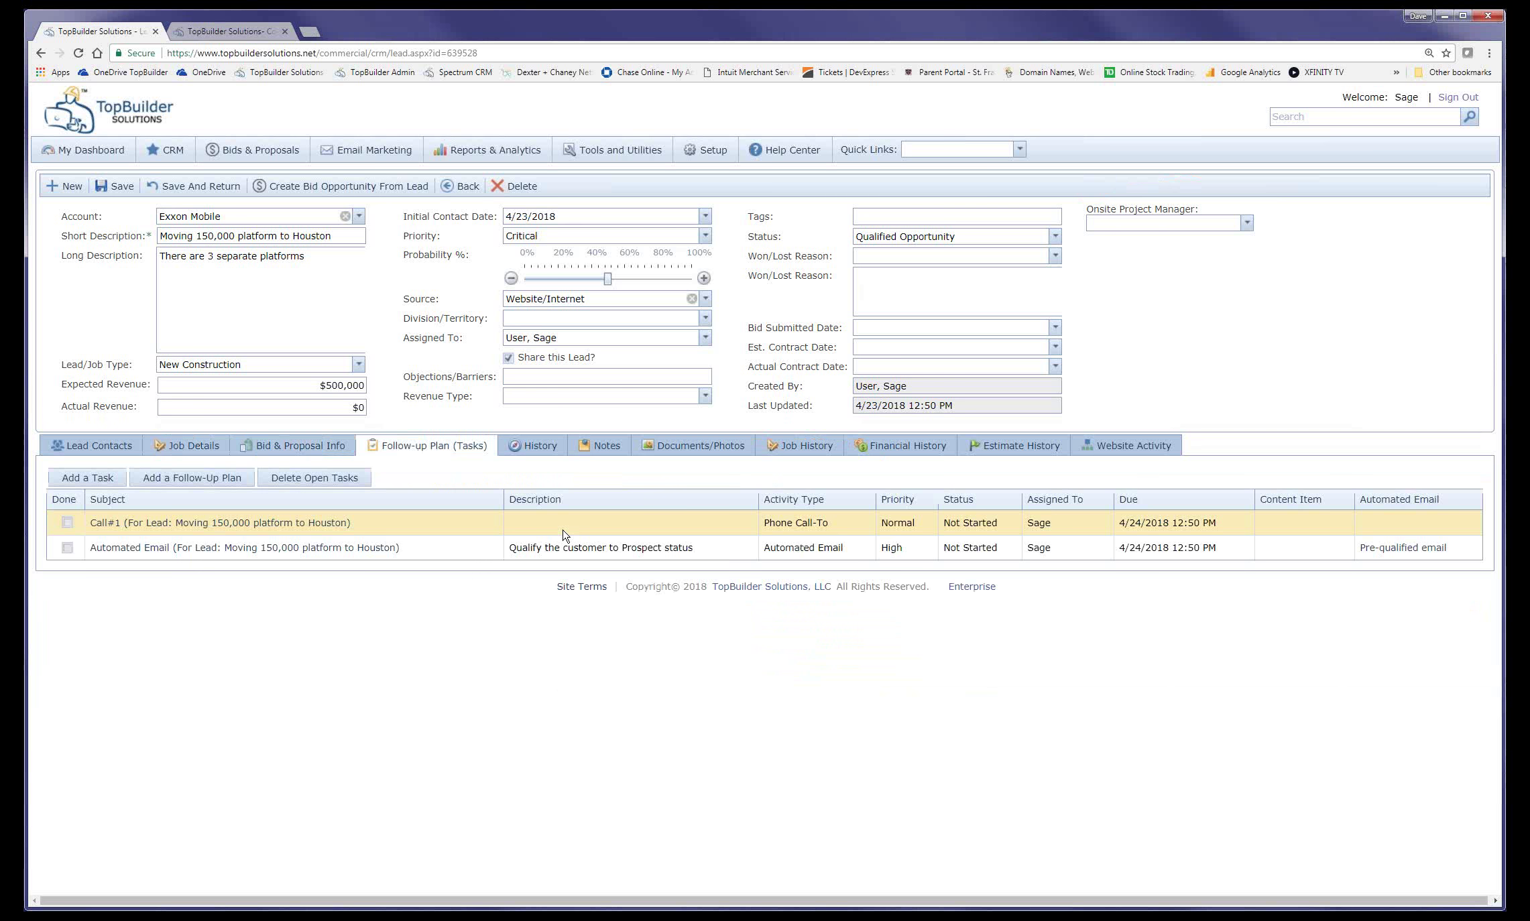
left_click(538, 445)
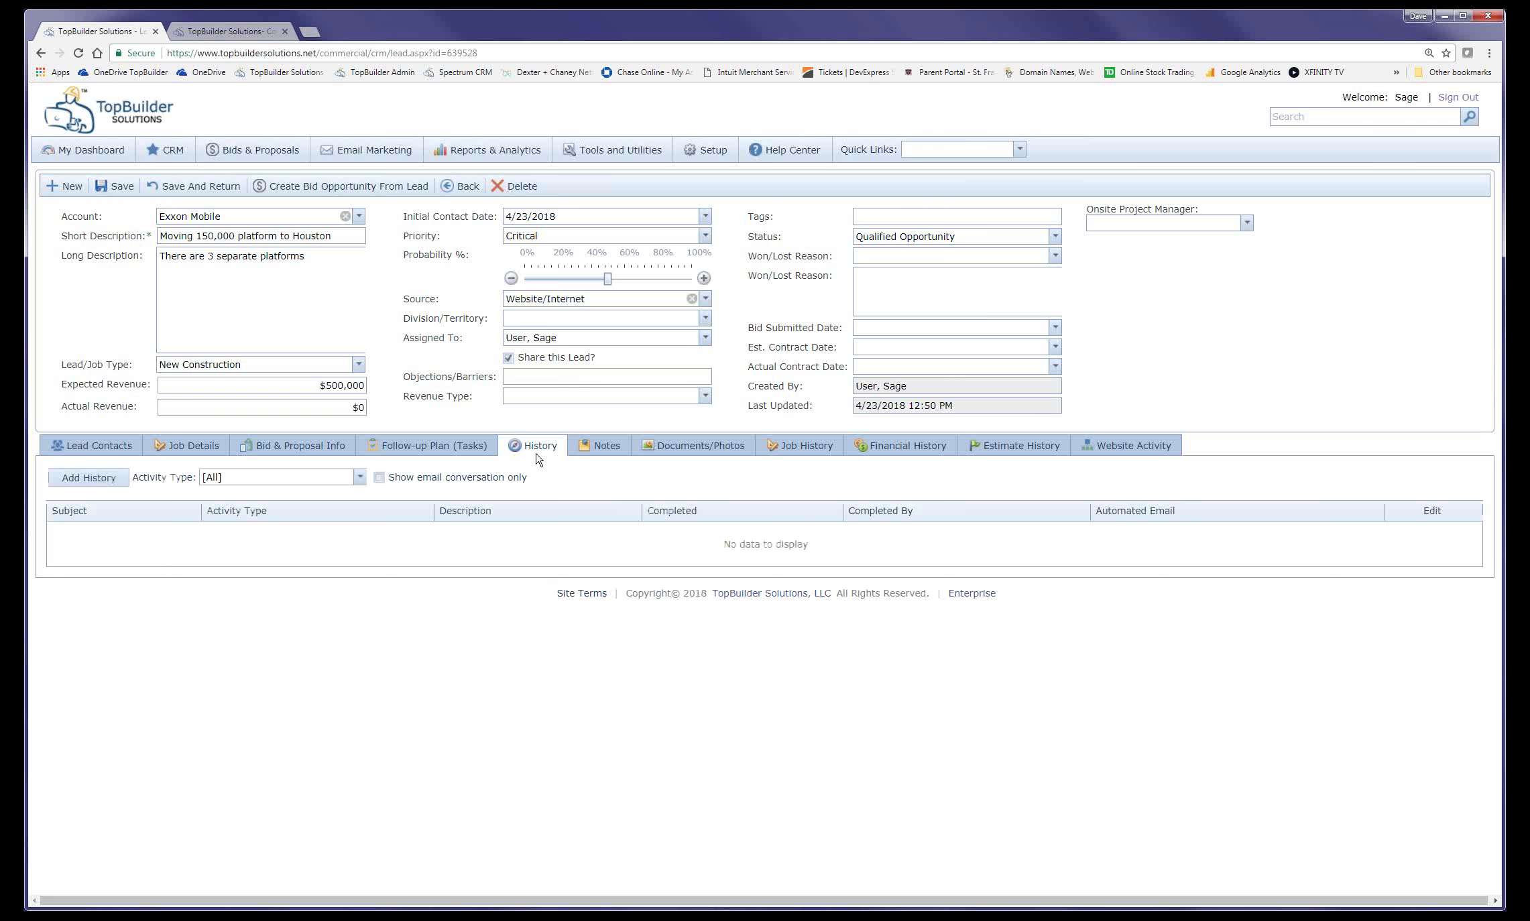
left_click(604, 454)
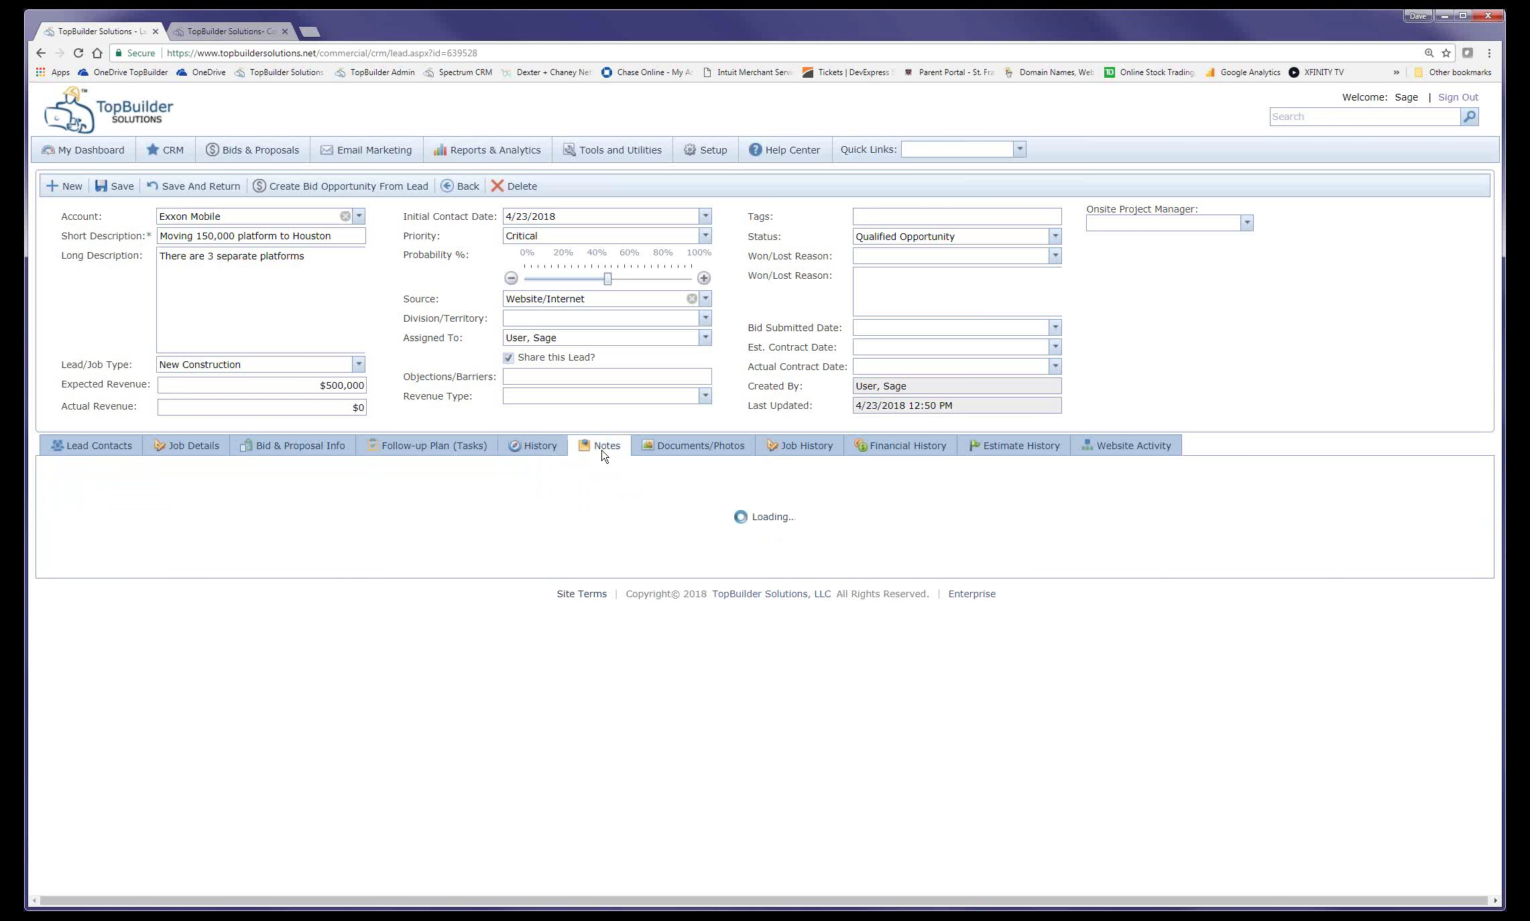
- View the lead's documents and photos, inspect the form for adding a document, and cancel it
left_click(673, 446)
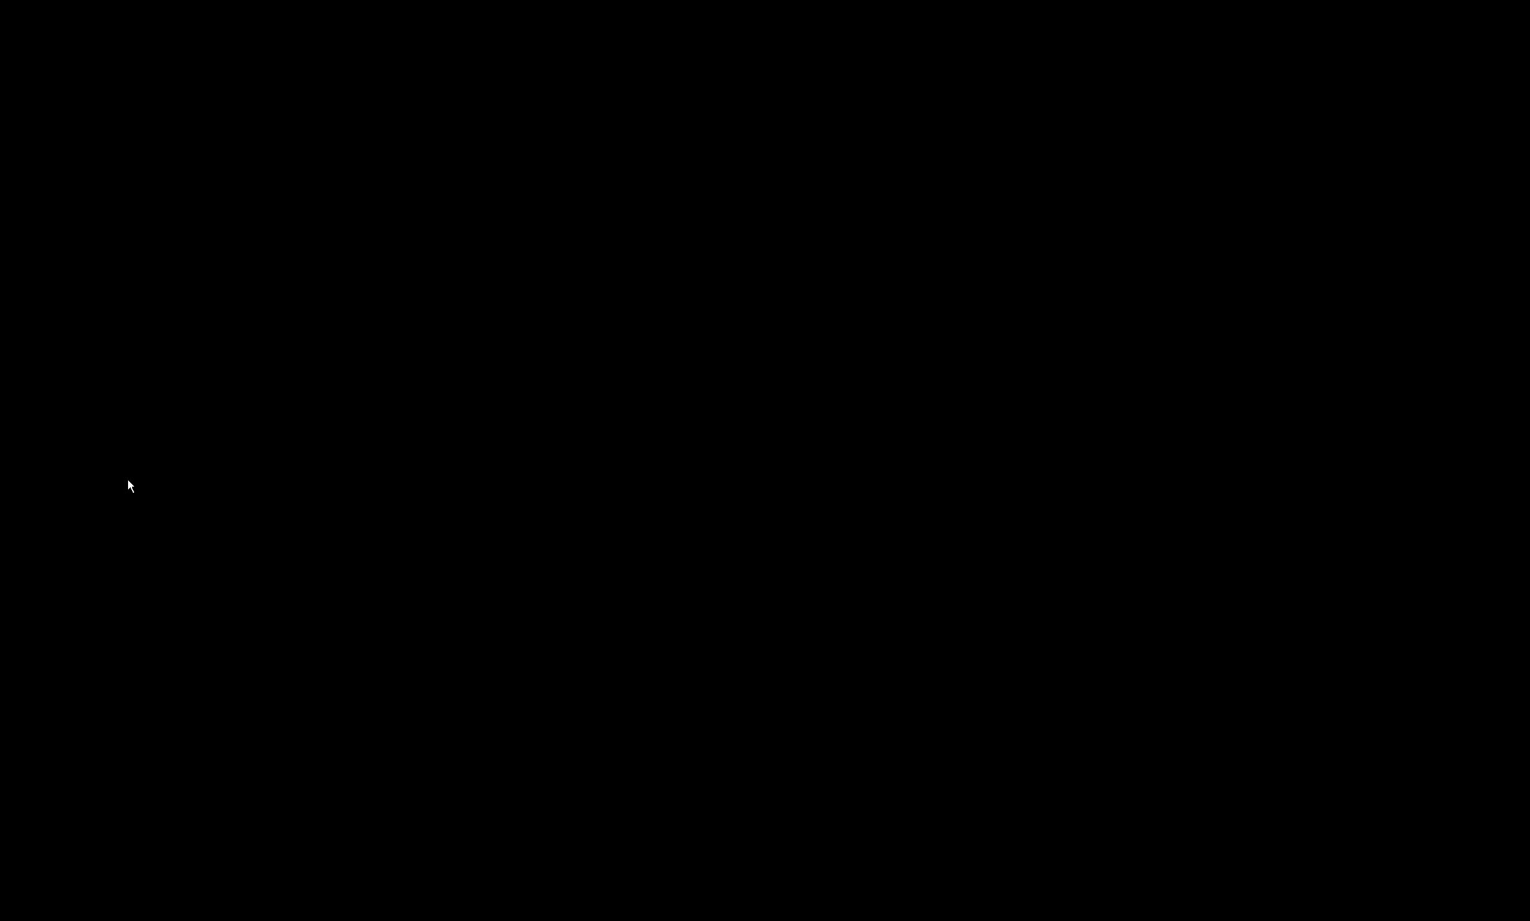
left_click(130, 486)
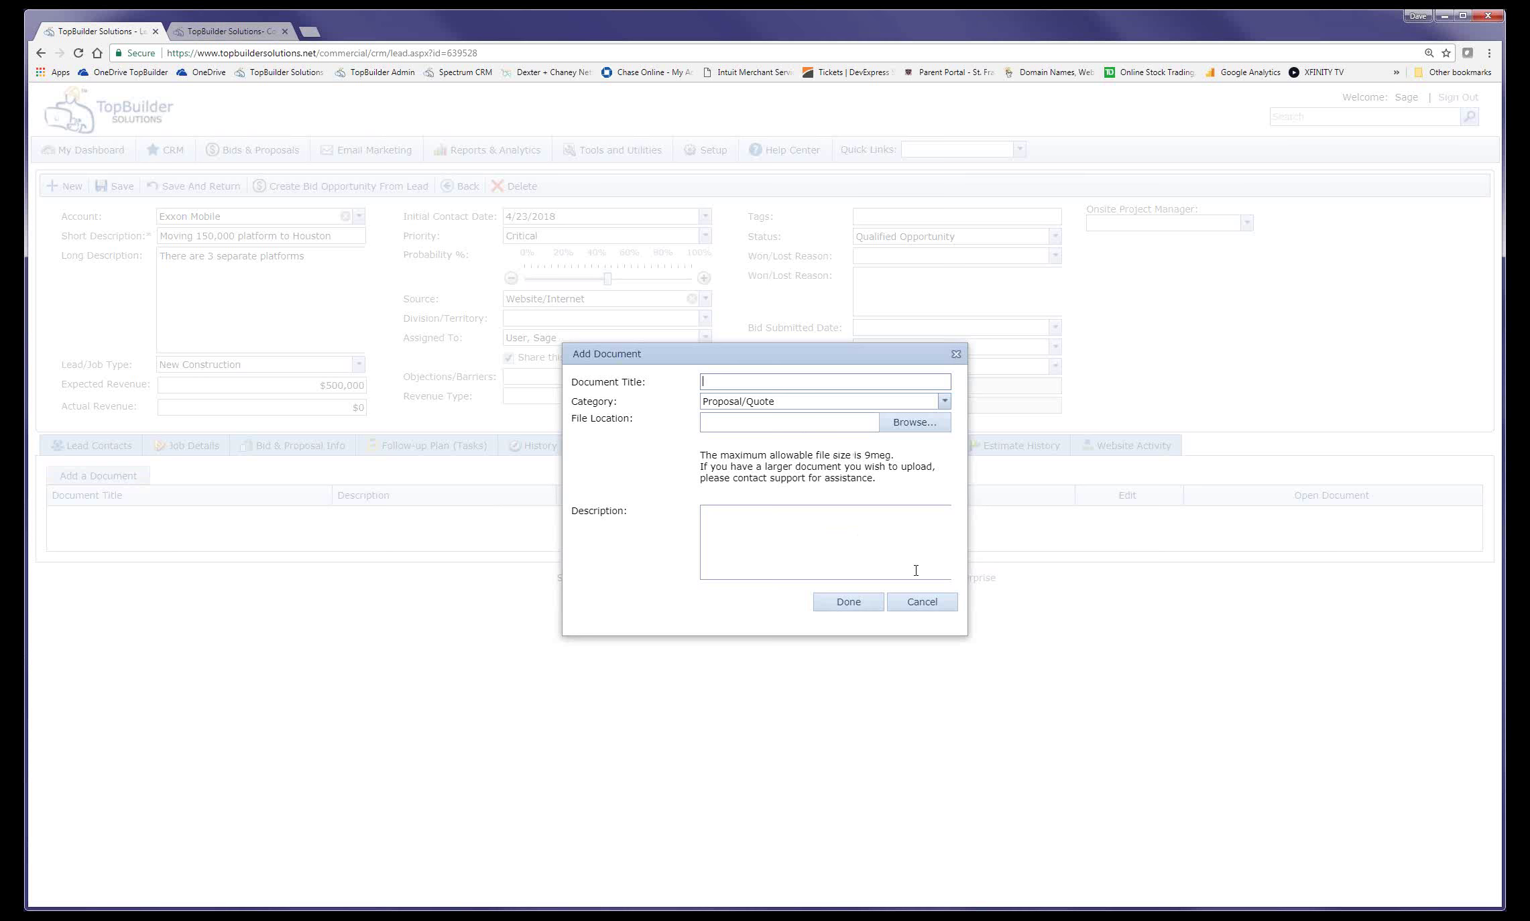
left_click(920, 602)
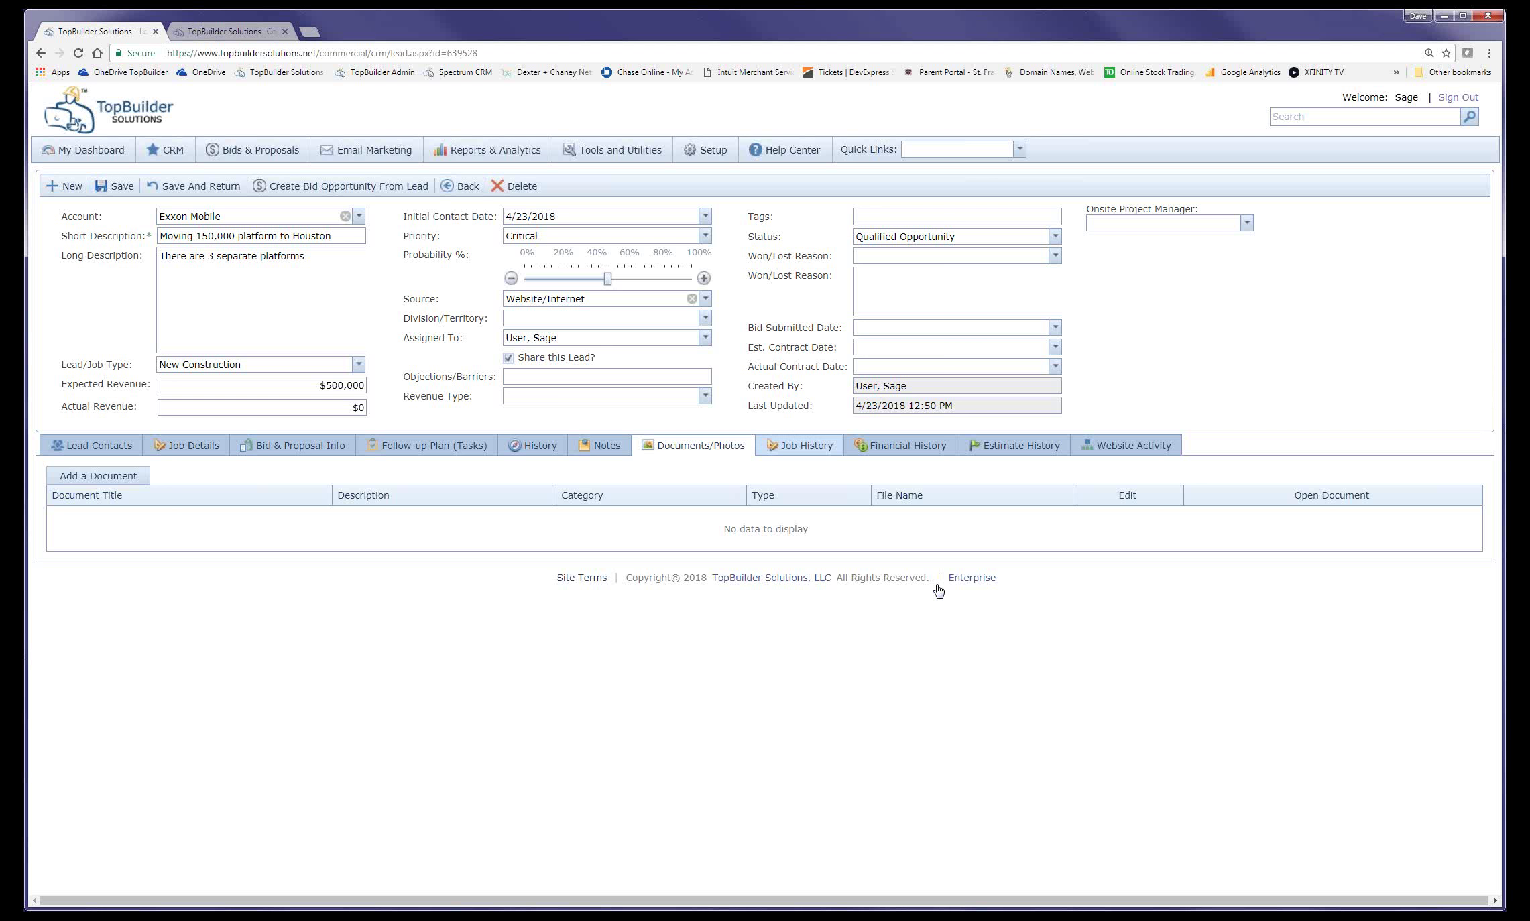
- Examine the lead's job, financial and estimate histories, and return to its follow-up plan tasks
left_click(804, 445)
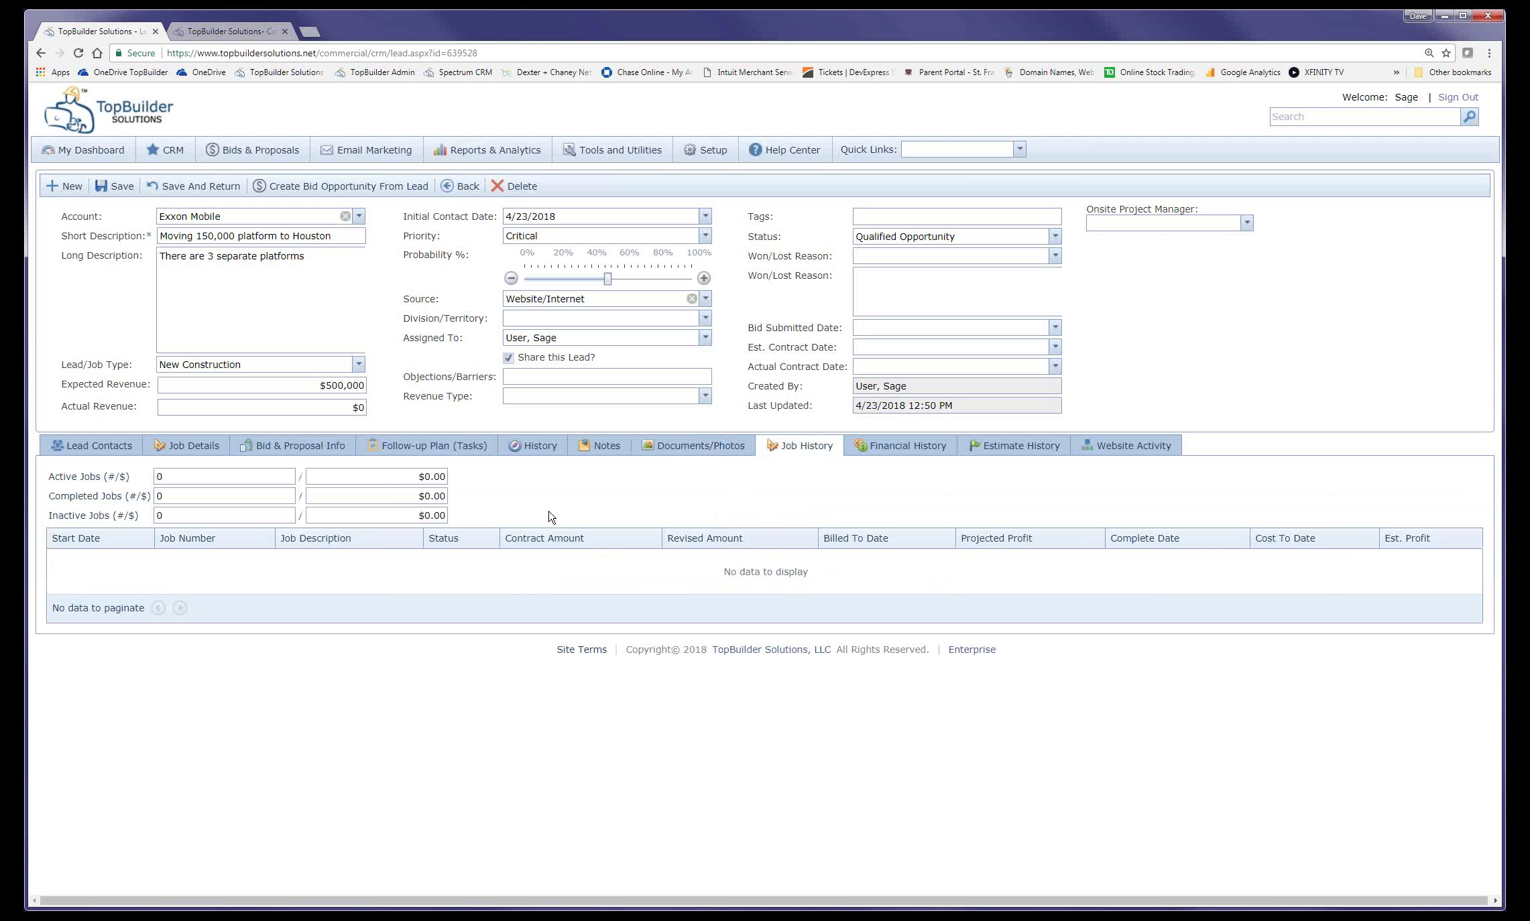
left_click(880, 454)
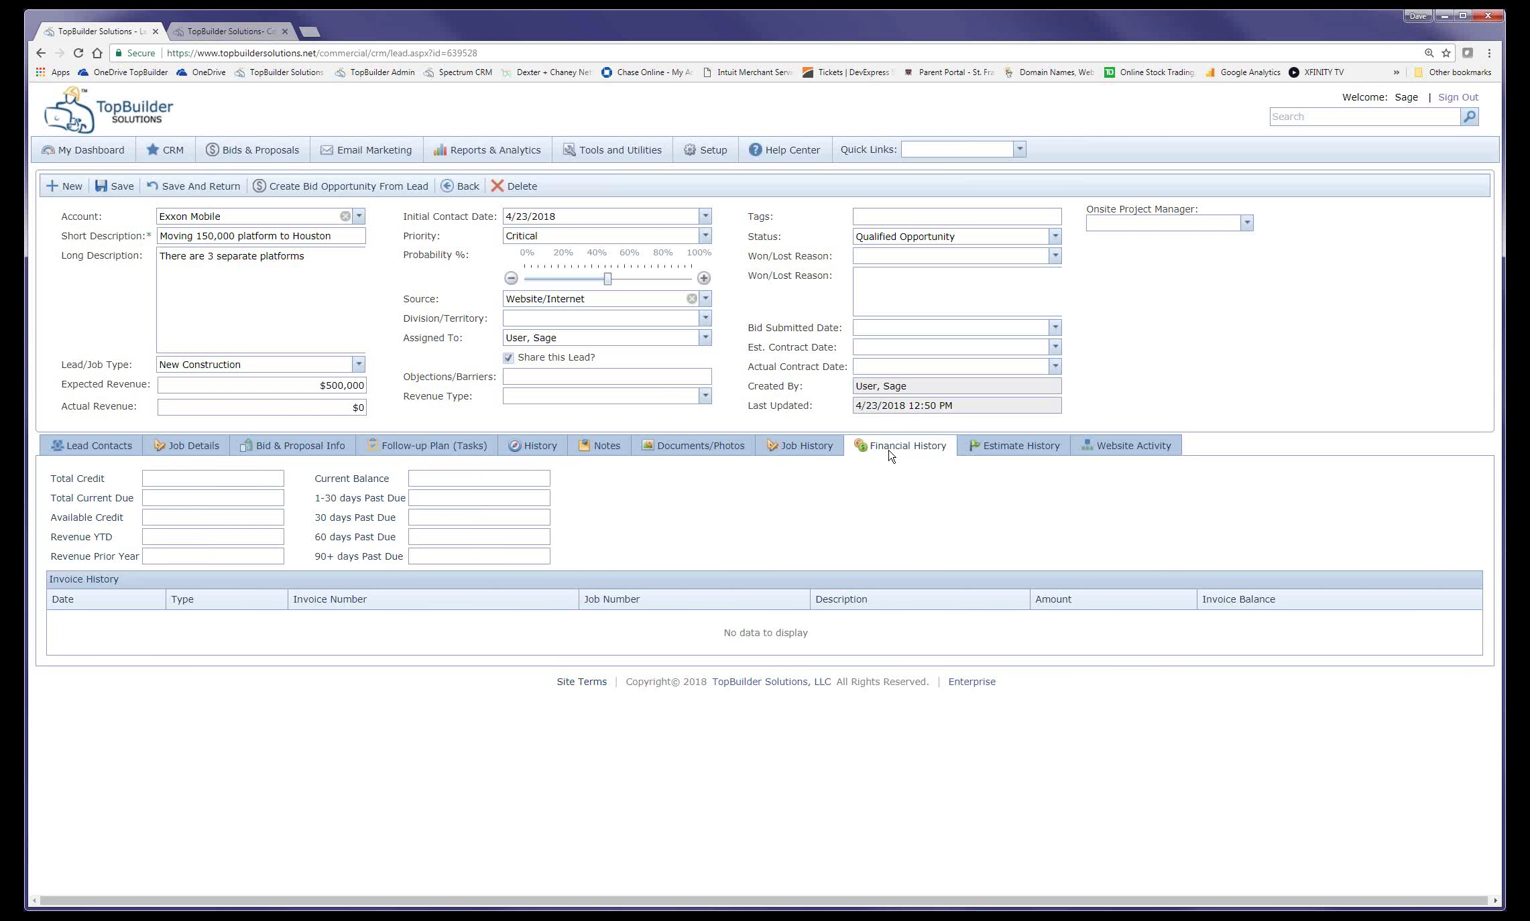
left_click(1021, 454)
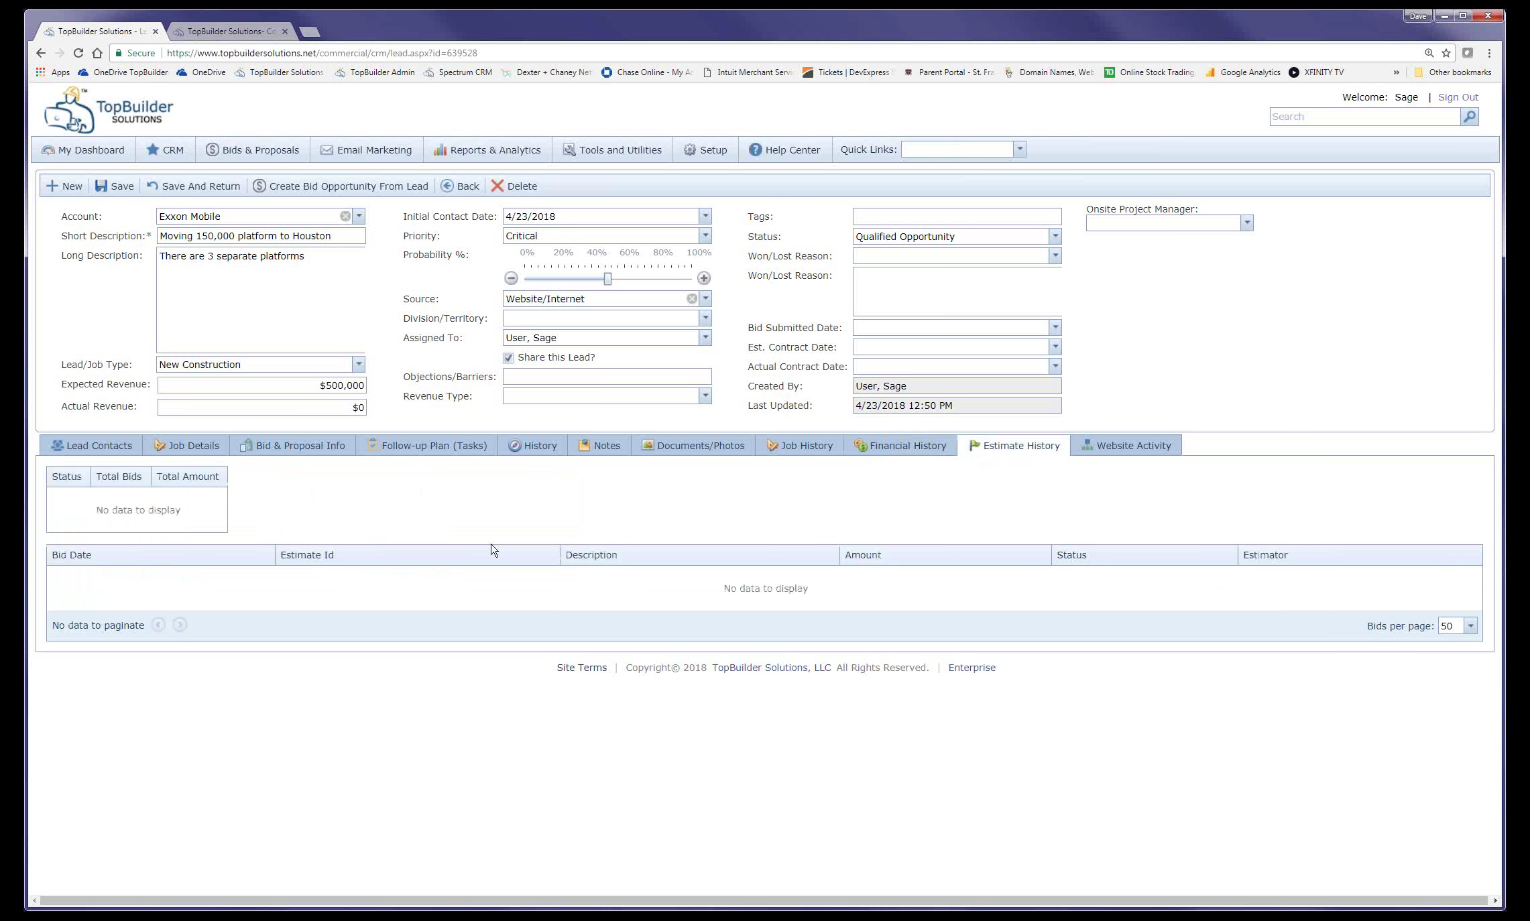
left_click(372, 456)
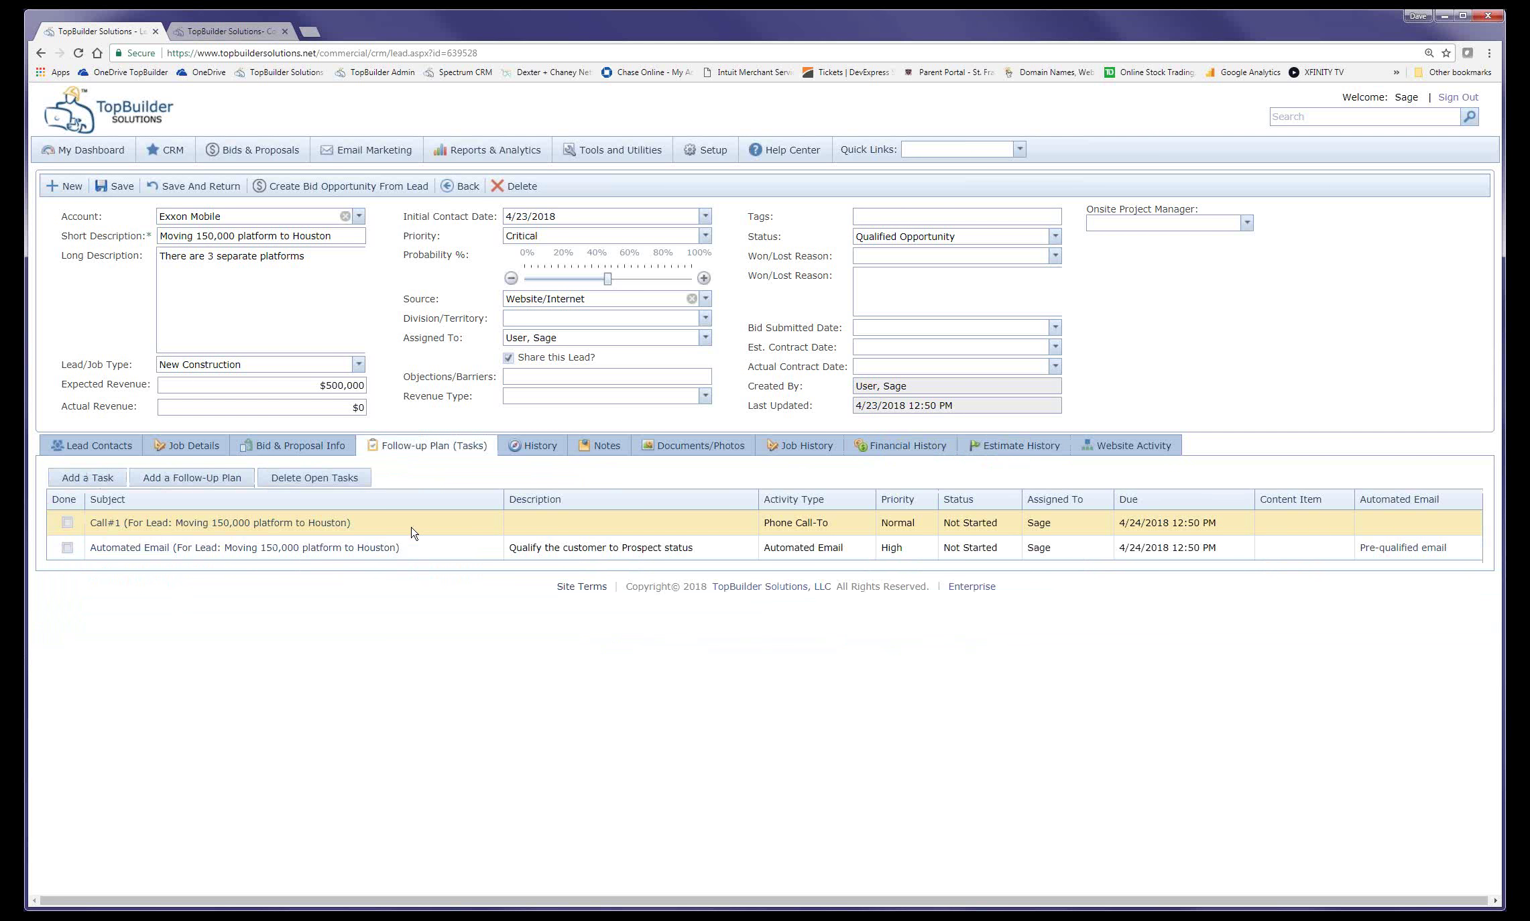
- Change the lead's status to Bid Prep/Estimating
left_click(1044, 236)
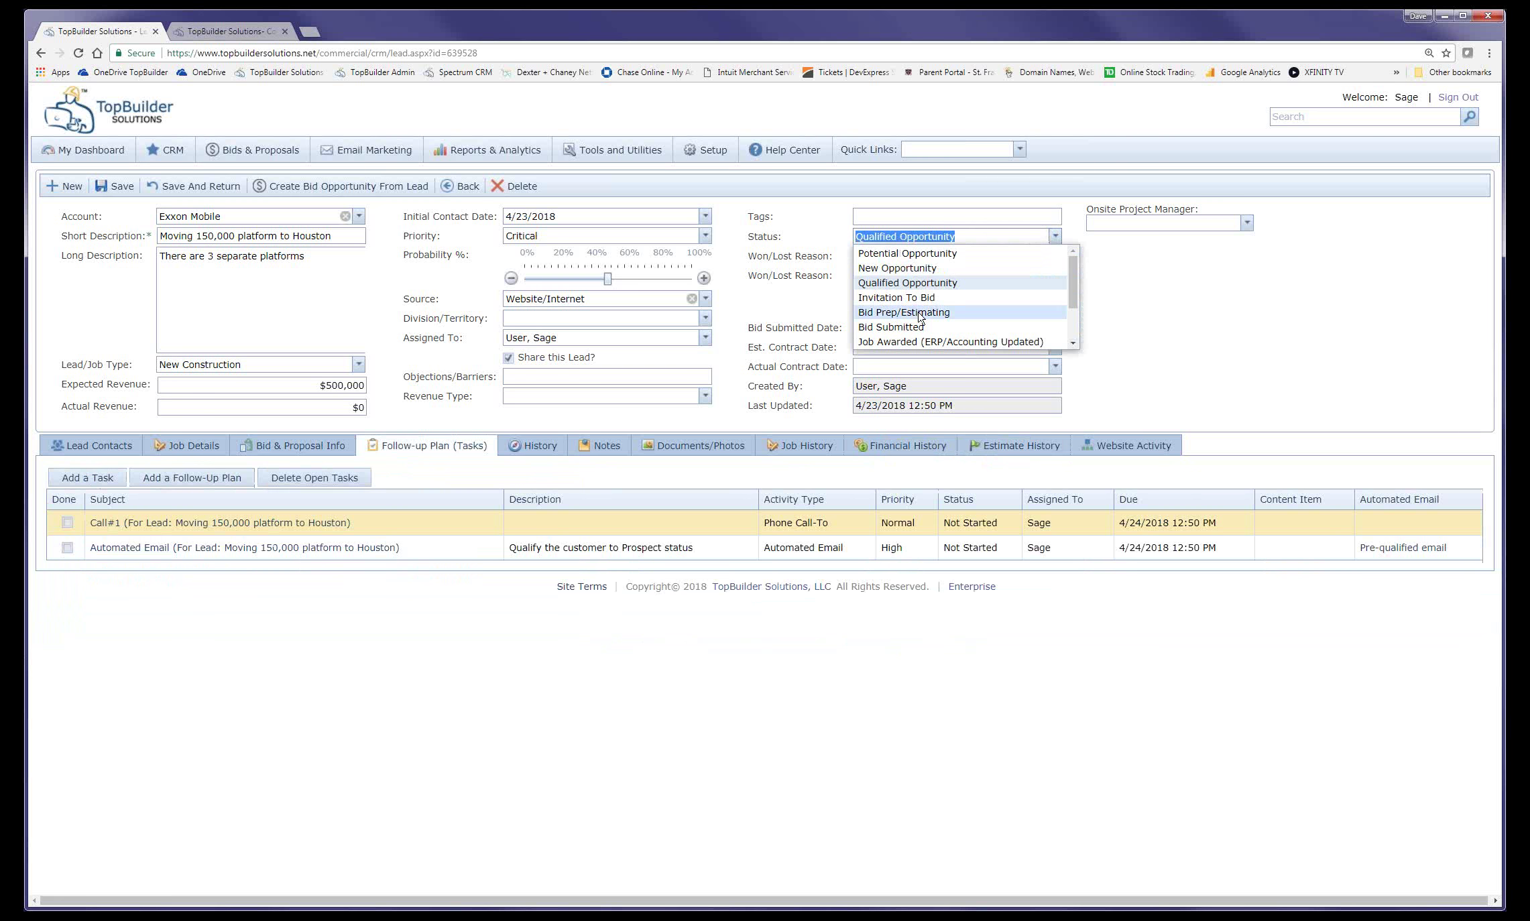
left_click(921, 313)
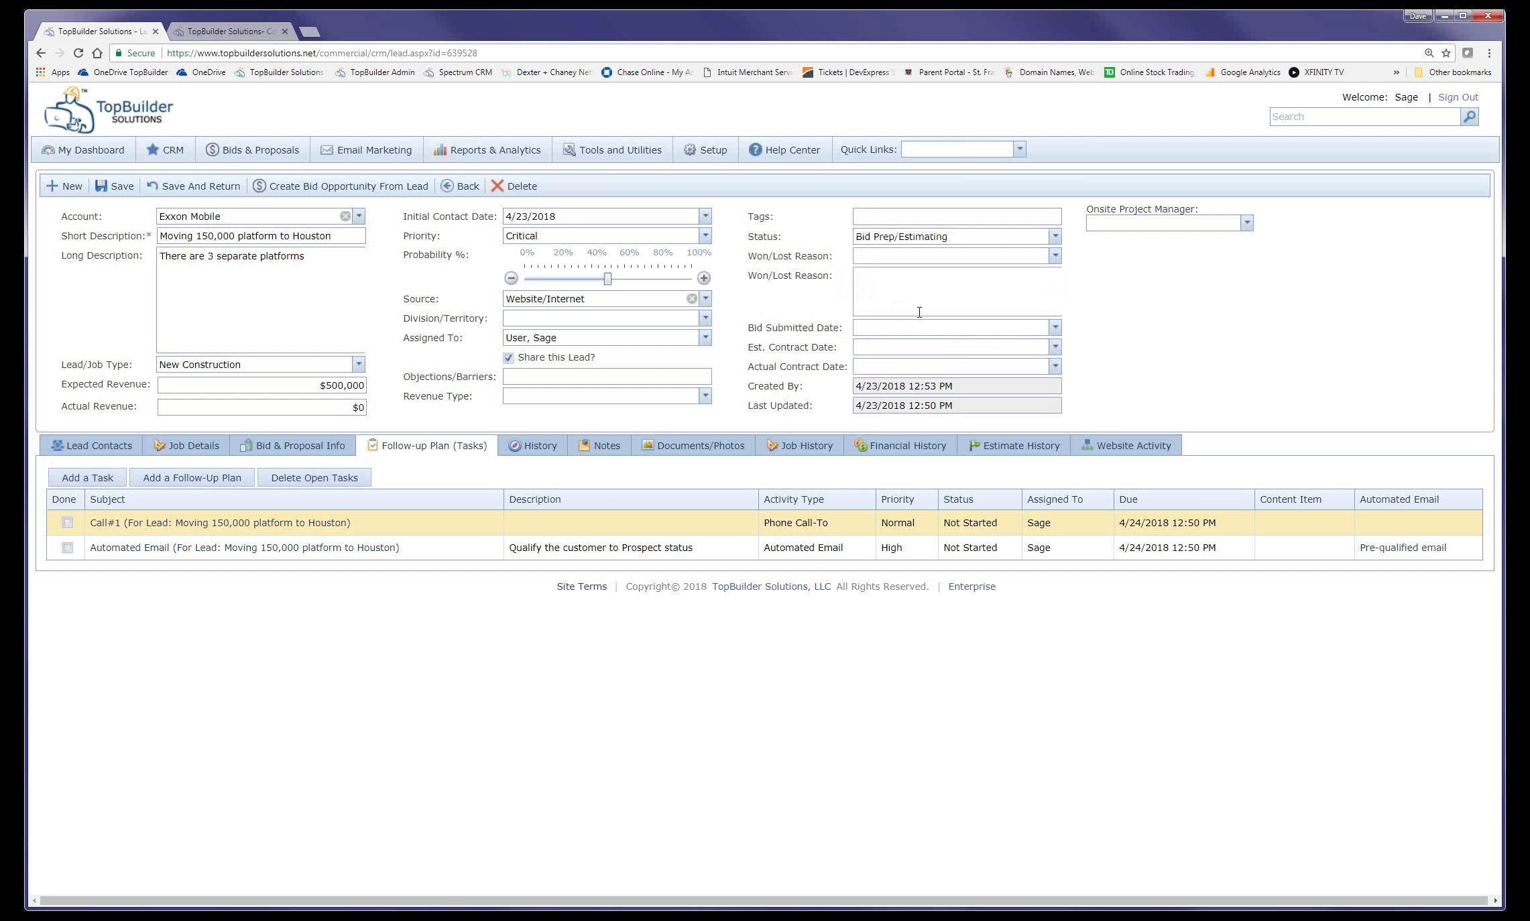
left_click(478, 545)
- Add a new proposal to the lead and name it Exxon Mobile platform
left_click(288, 453)
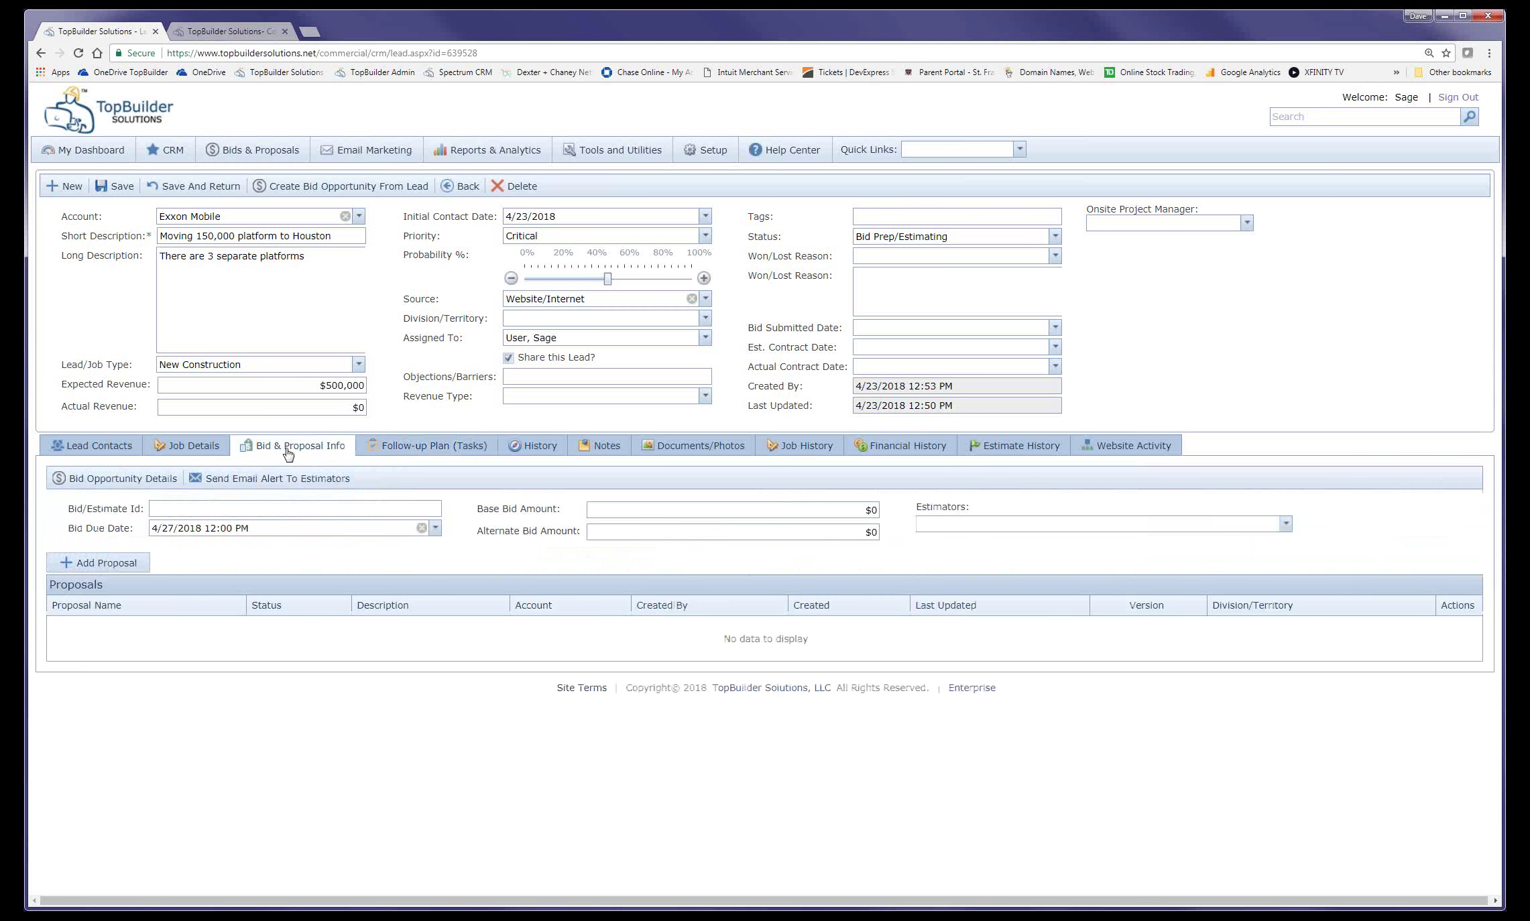
left_click(124, 576)
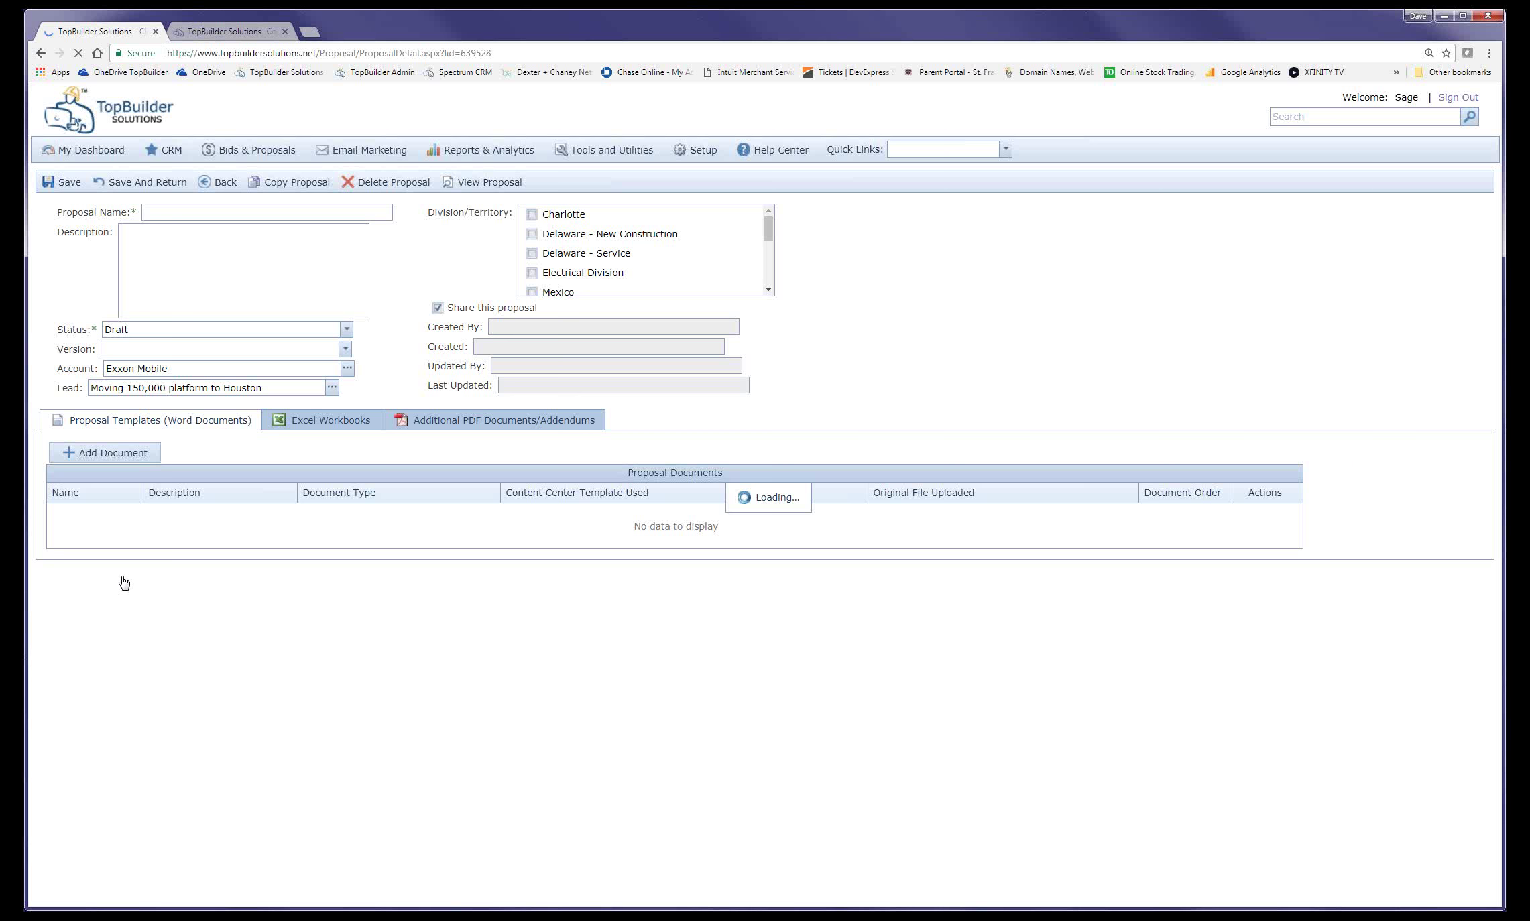
left_click(207, 212)
type("Exx")
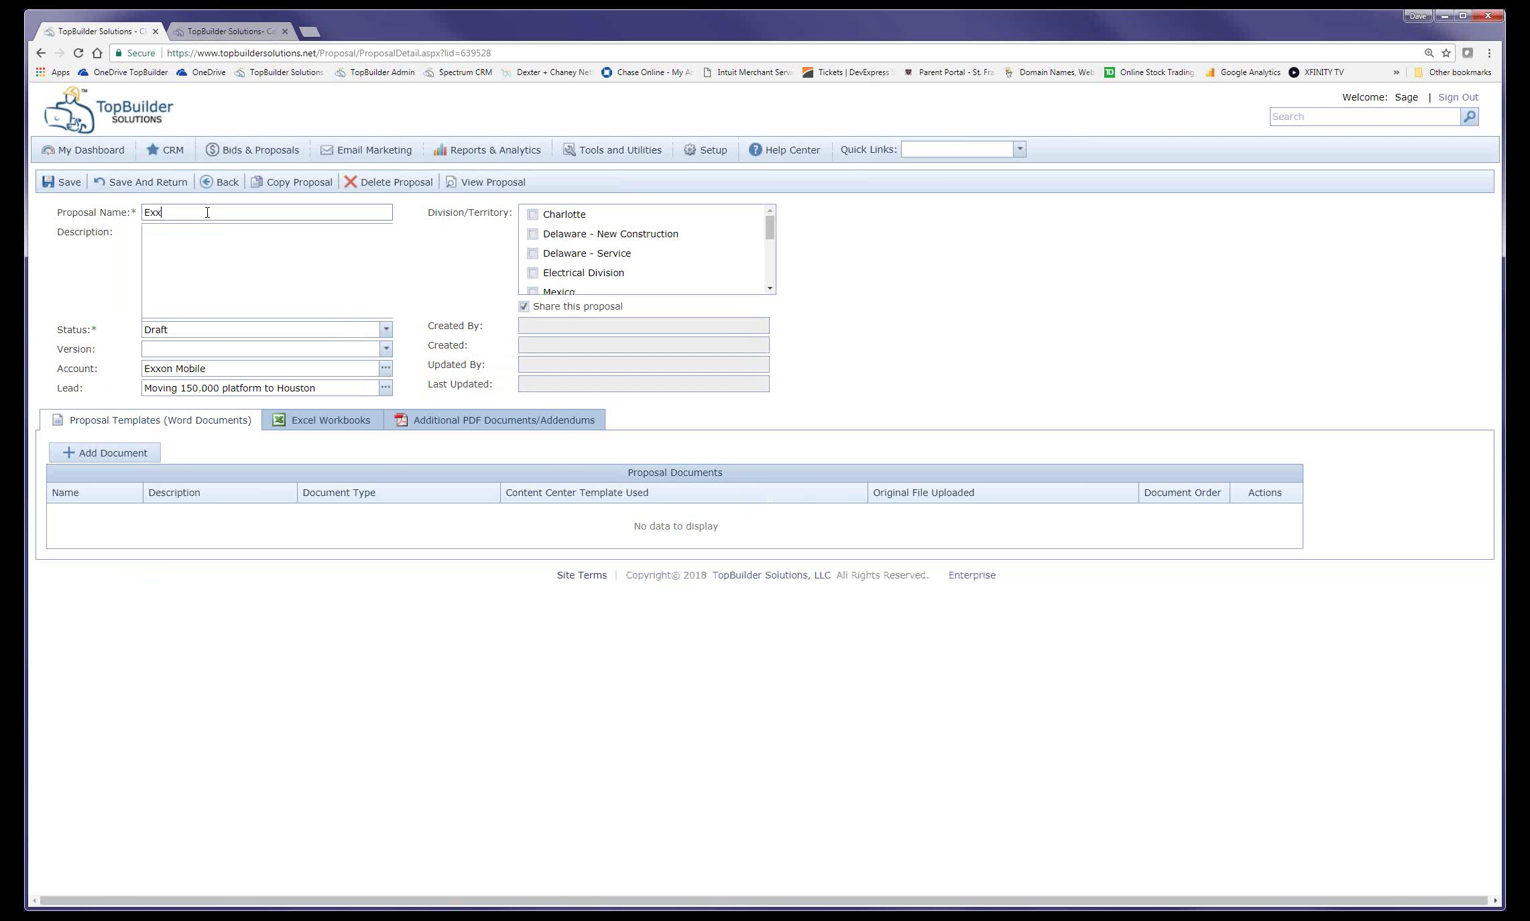
type("on Mobile Full")
key("BackSpace")
key("BackSpace")
key("BackSpace")
type("platoform")
key("BackSpace")
key("BackSpace")
key("BackSpace")
key("BackSpace")
key("BackSpace")
type("form d")
key("Tab")
- Keep the proposal's status as Draft and set its version to 1
left_click(386, 329)
left_click(386, 331)
left_click(386, 348)
left_click(376, 365)
- Start a new proposal document, find and preview the Proposal Cover Letter template in the content center, and select it
left_click(159, 451)
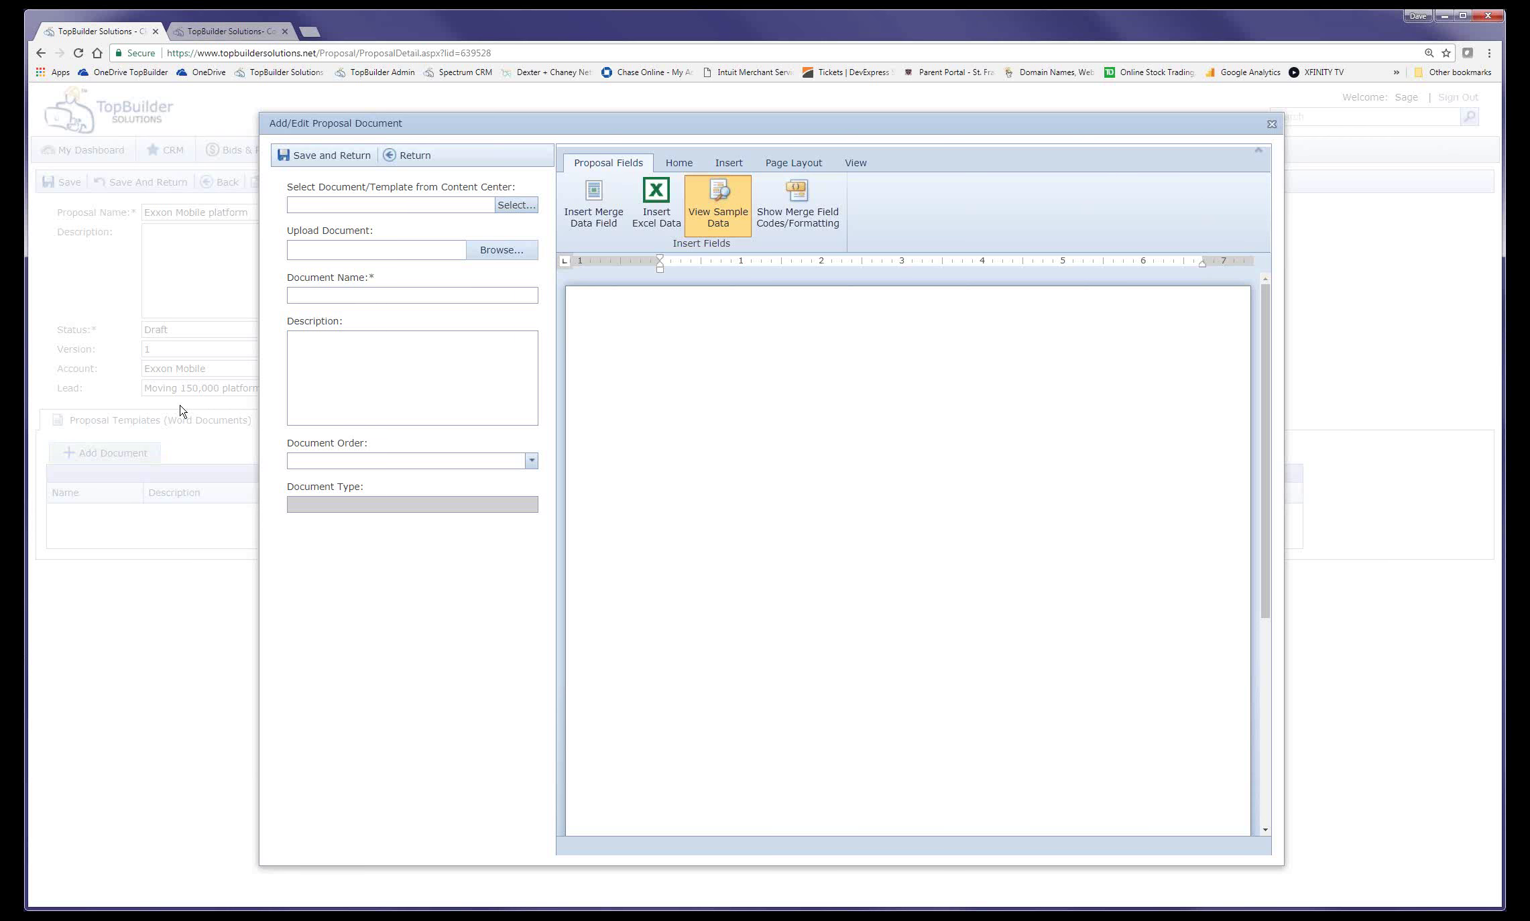
left_click(506, 207)
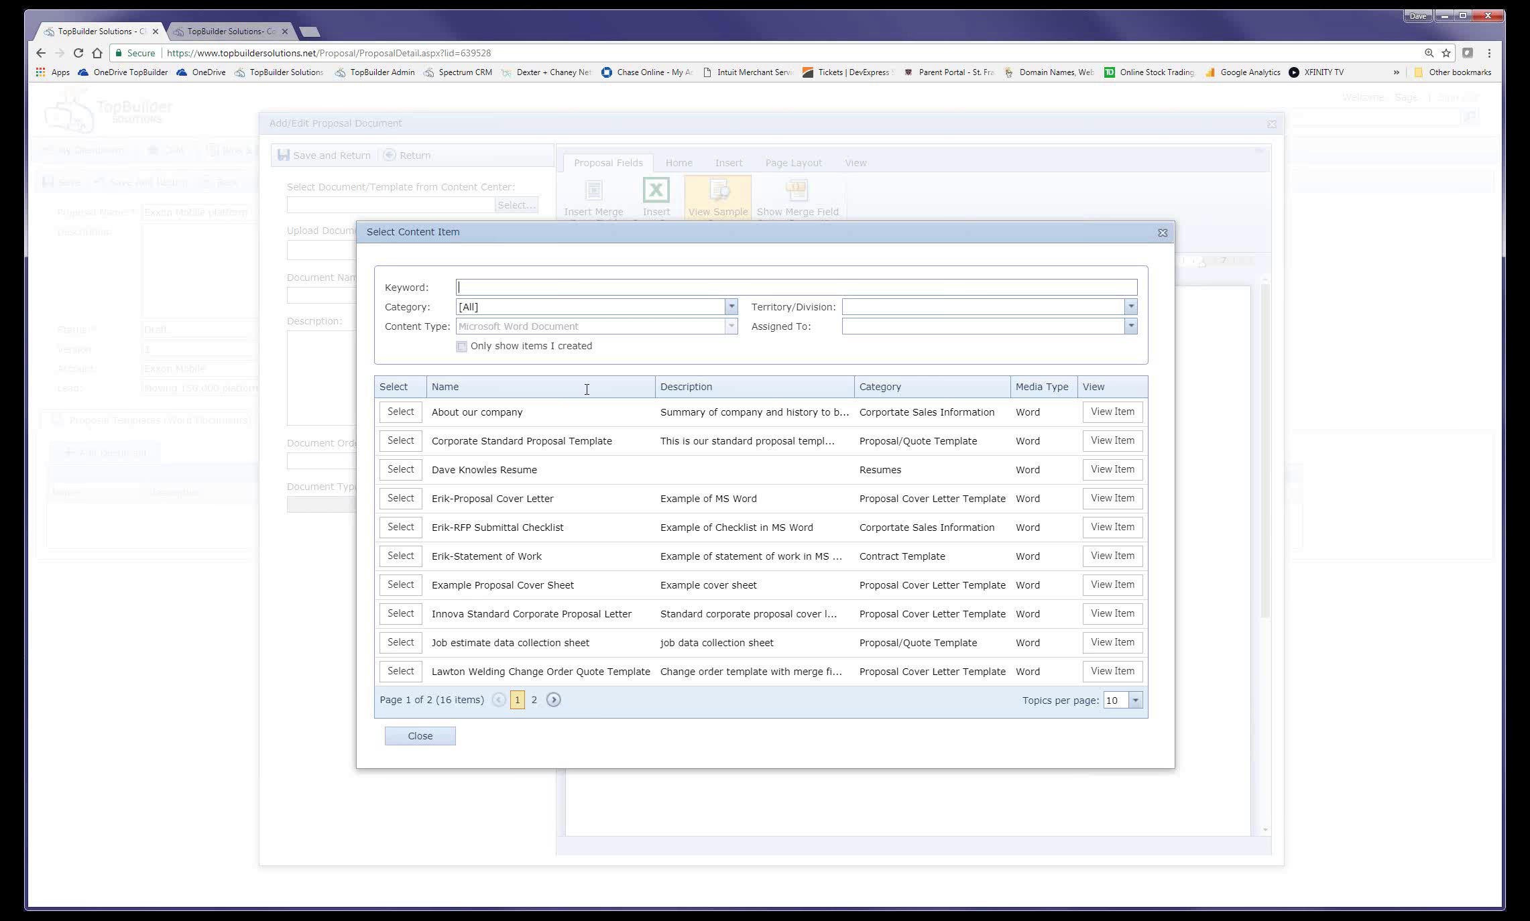
type("dave")
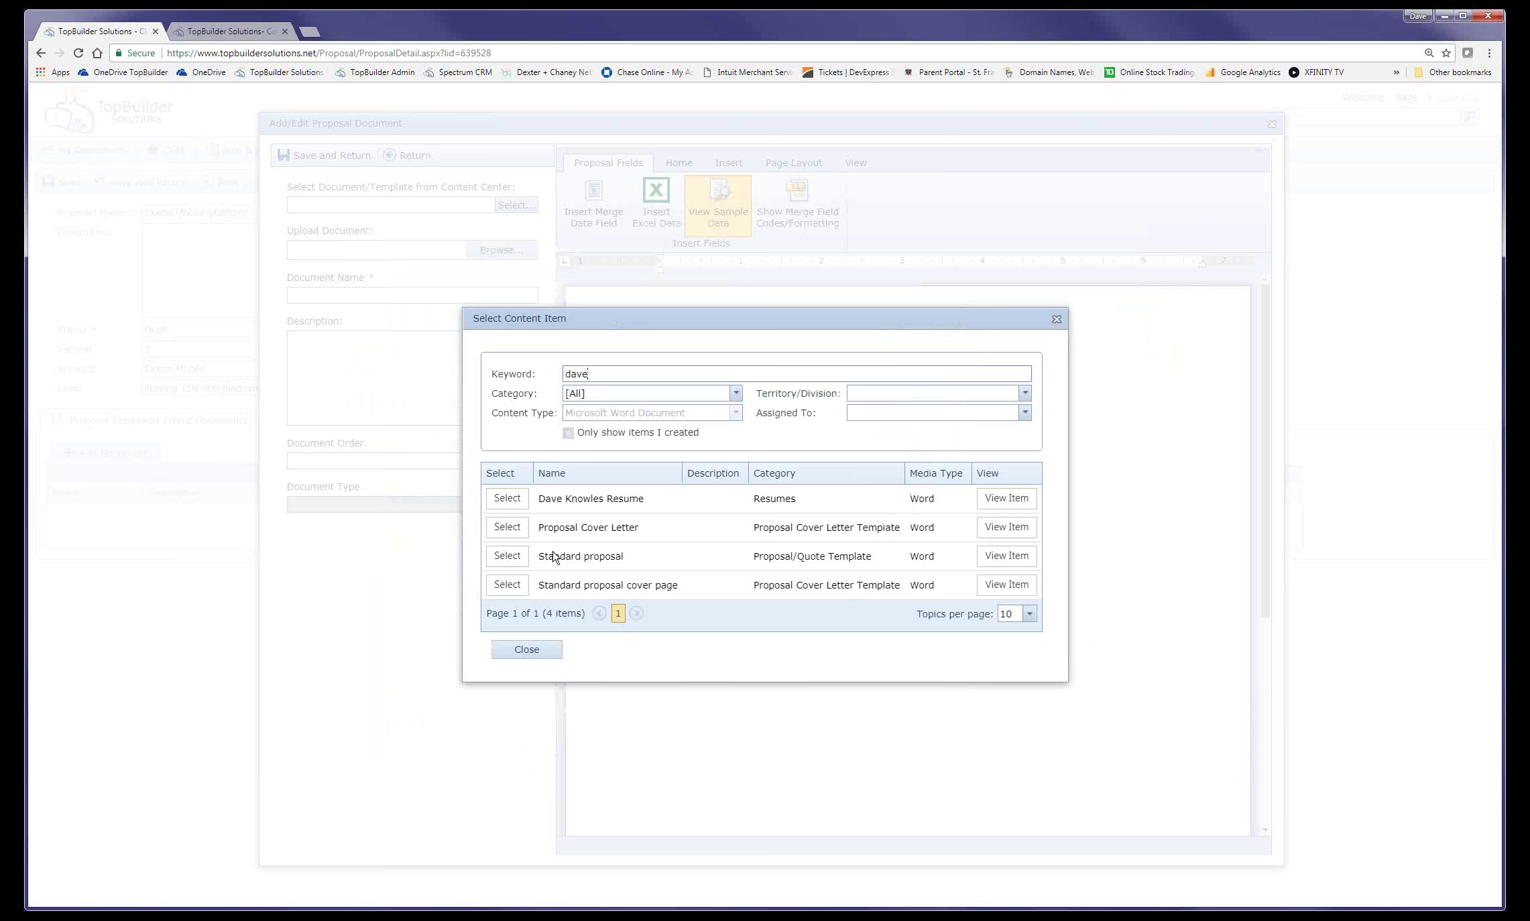
left_click(978, 533)
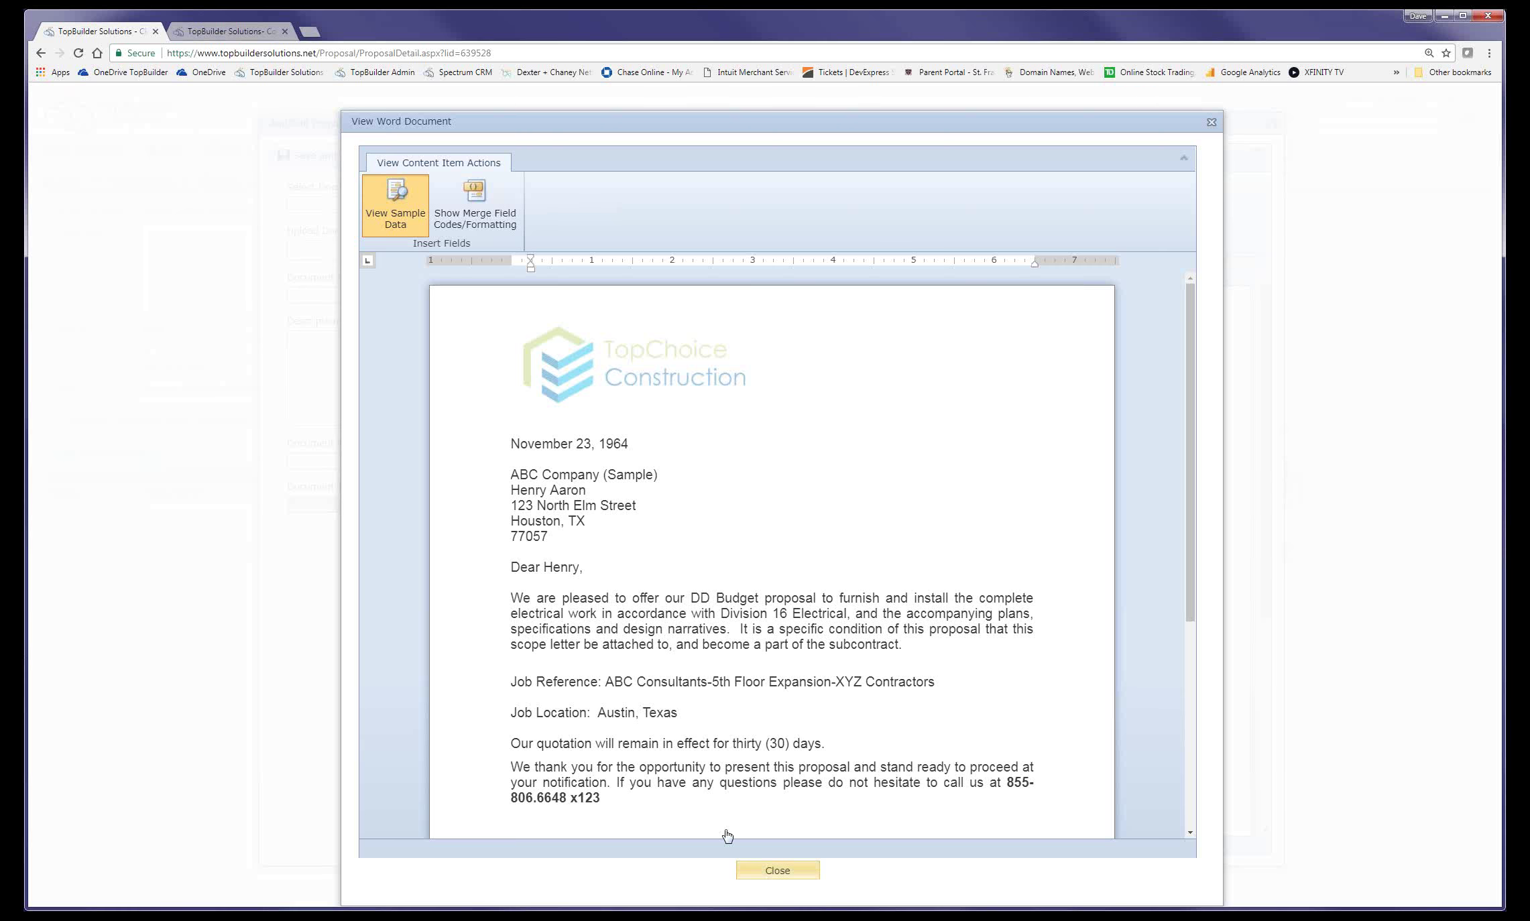
left_click(777, 870)
left_click(506, 527)
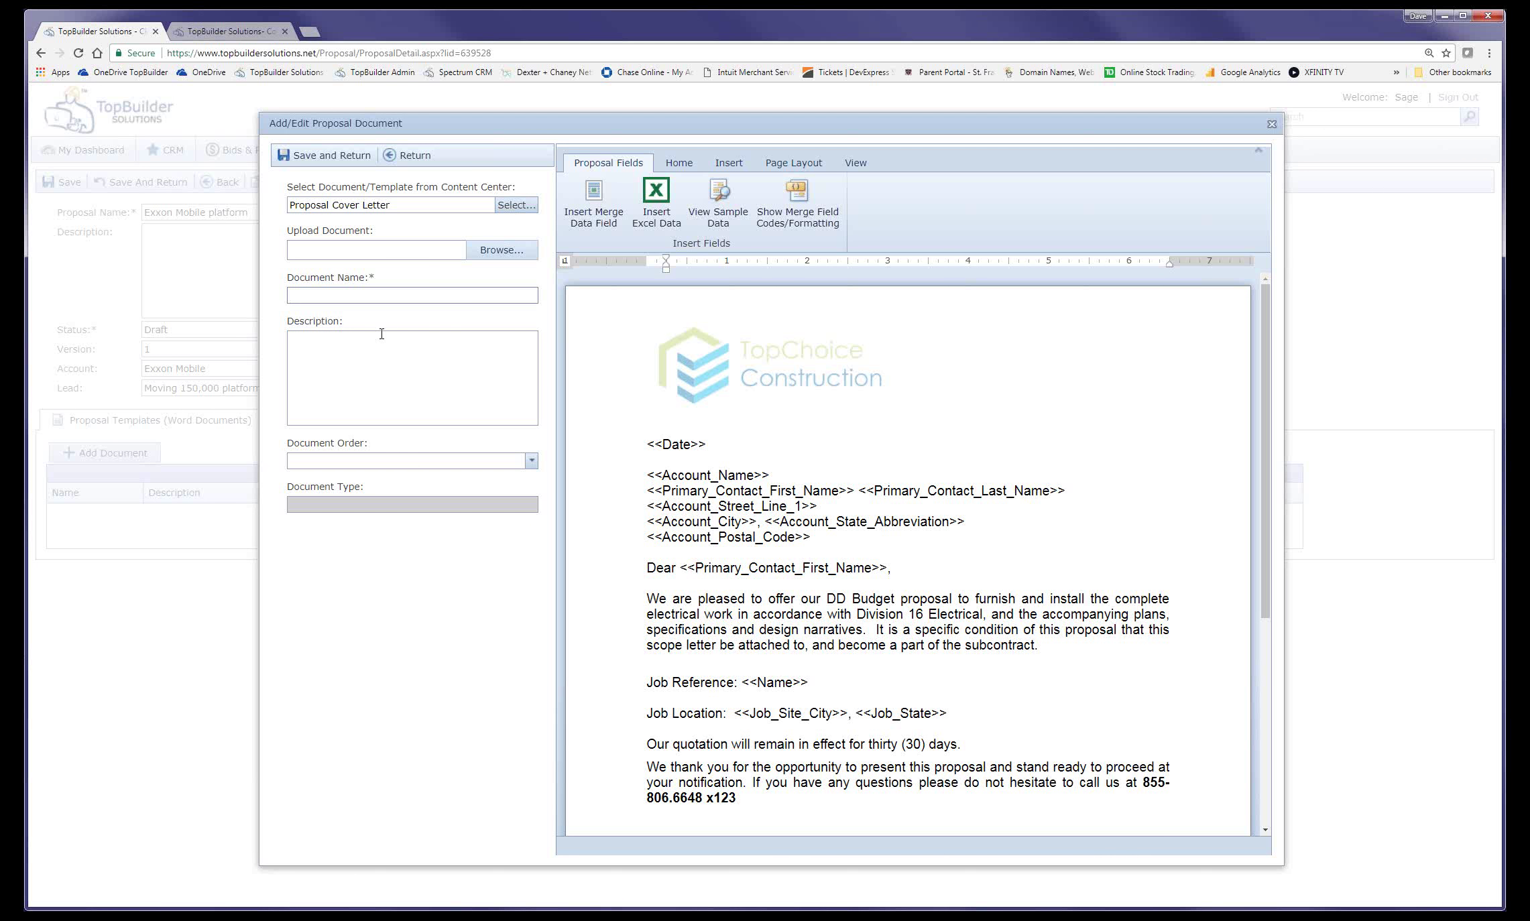
- Name the document Cover letter, set its document order to 1, and save it to the proposal
type("Cover letter")
left_click(530, 462)
left_click(296, 480)
left_click(331, 154)
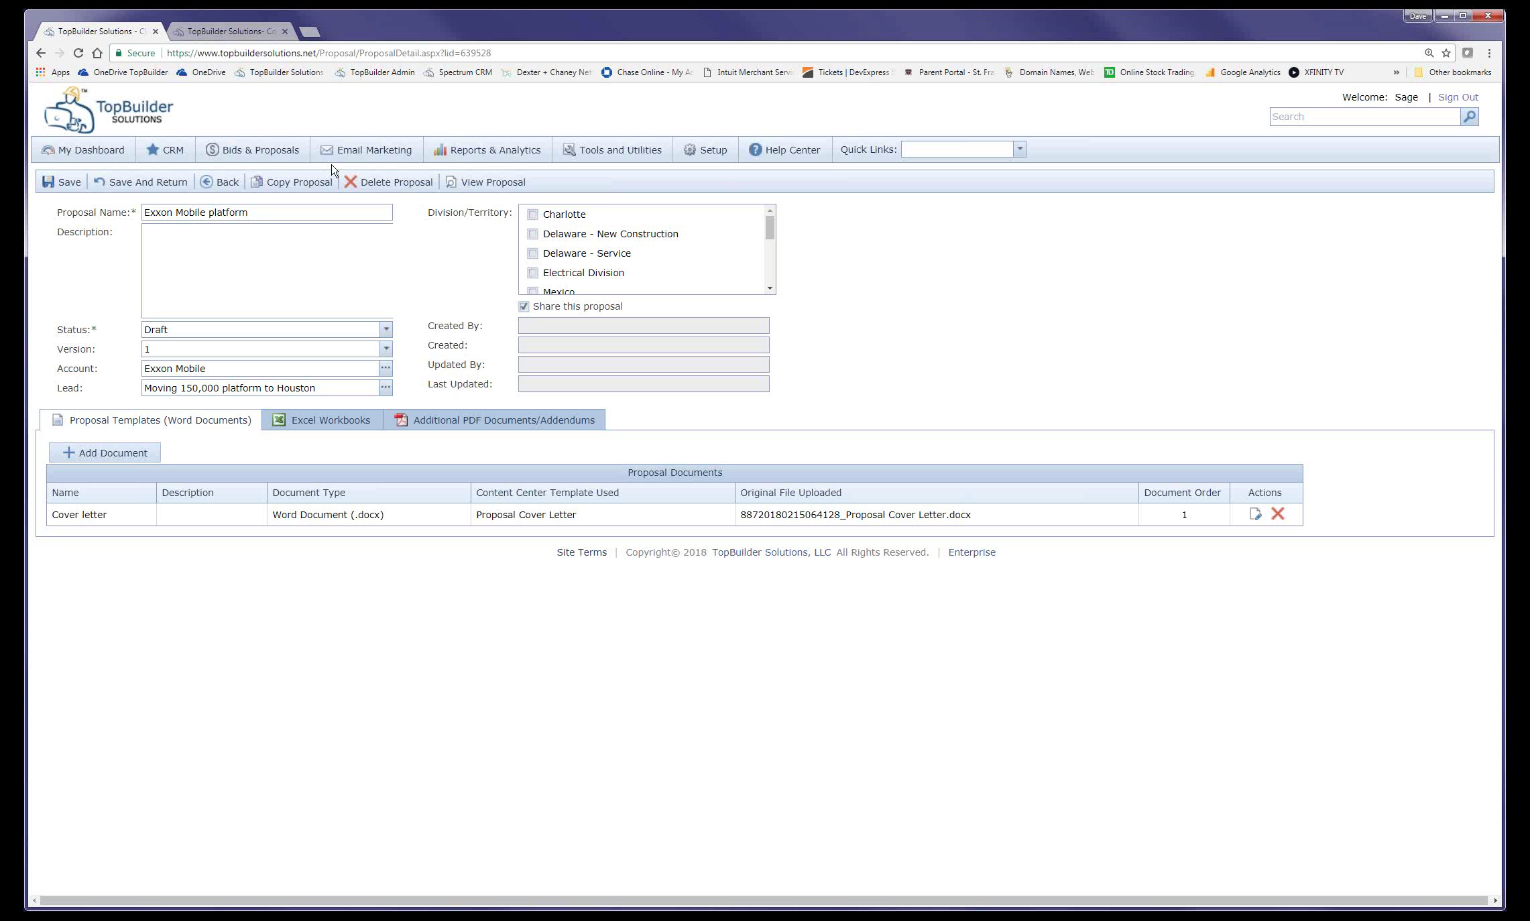
- View the generated proposal, check the merged fields in the cover letter, and close the viewer
left_click(487, 187)
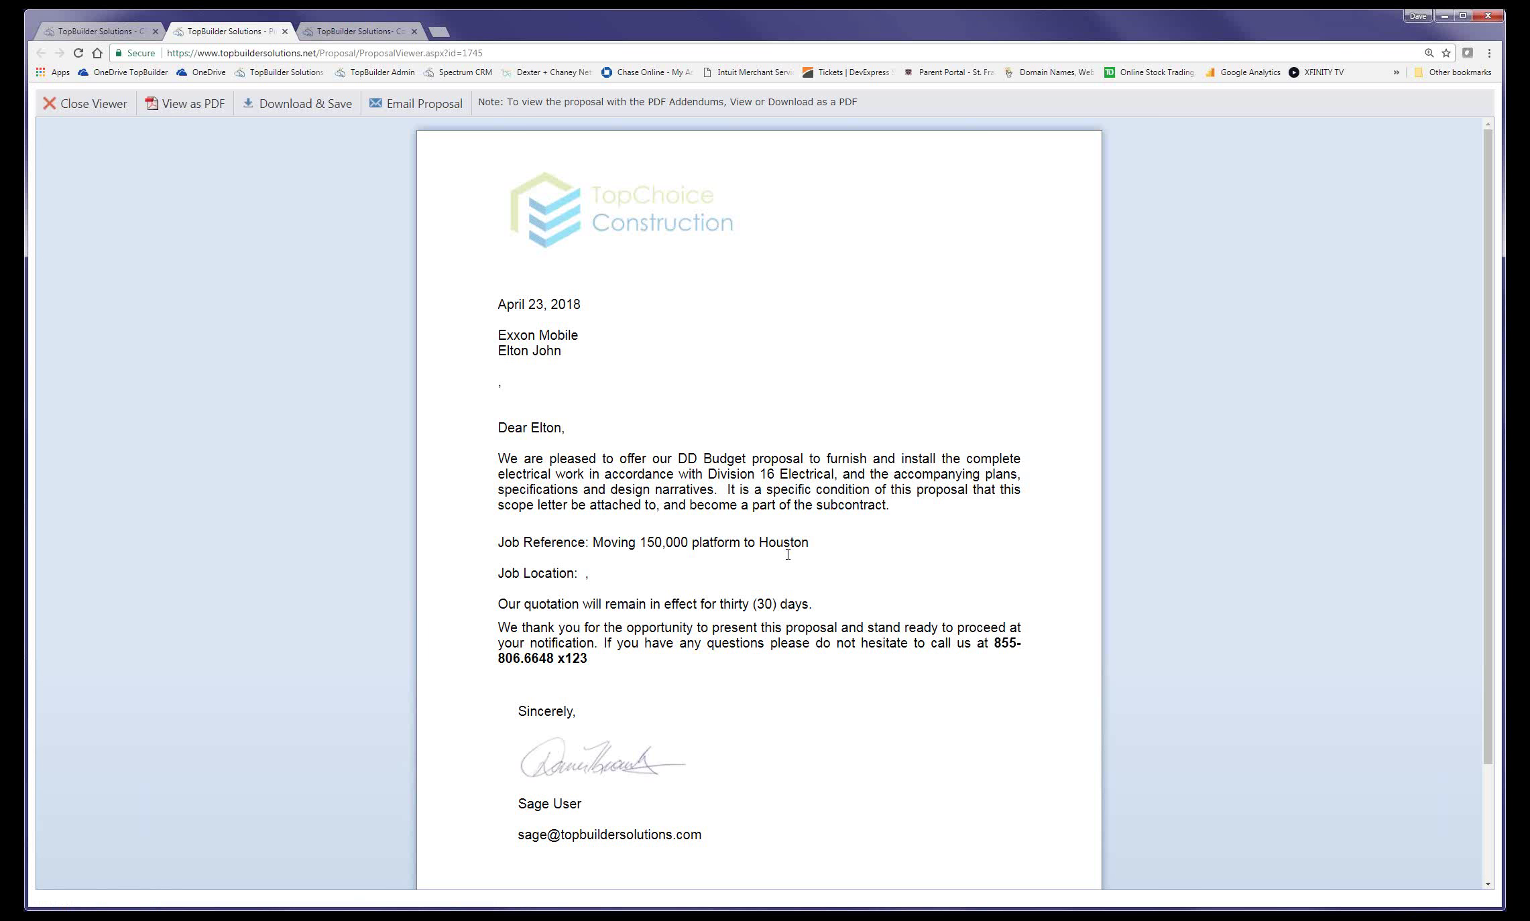
scroll(775, 616, "down", 2)
scroll(775, 619, "up", 2)
mouse_move(574, 357)
left_mouse_down()
mouse_move(493, 399)
mouse_move(602, 363)
mouse_move(556, 345)
left_mouse_up()
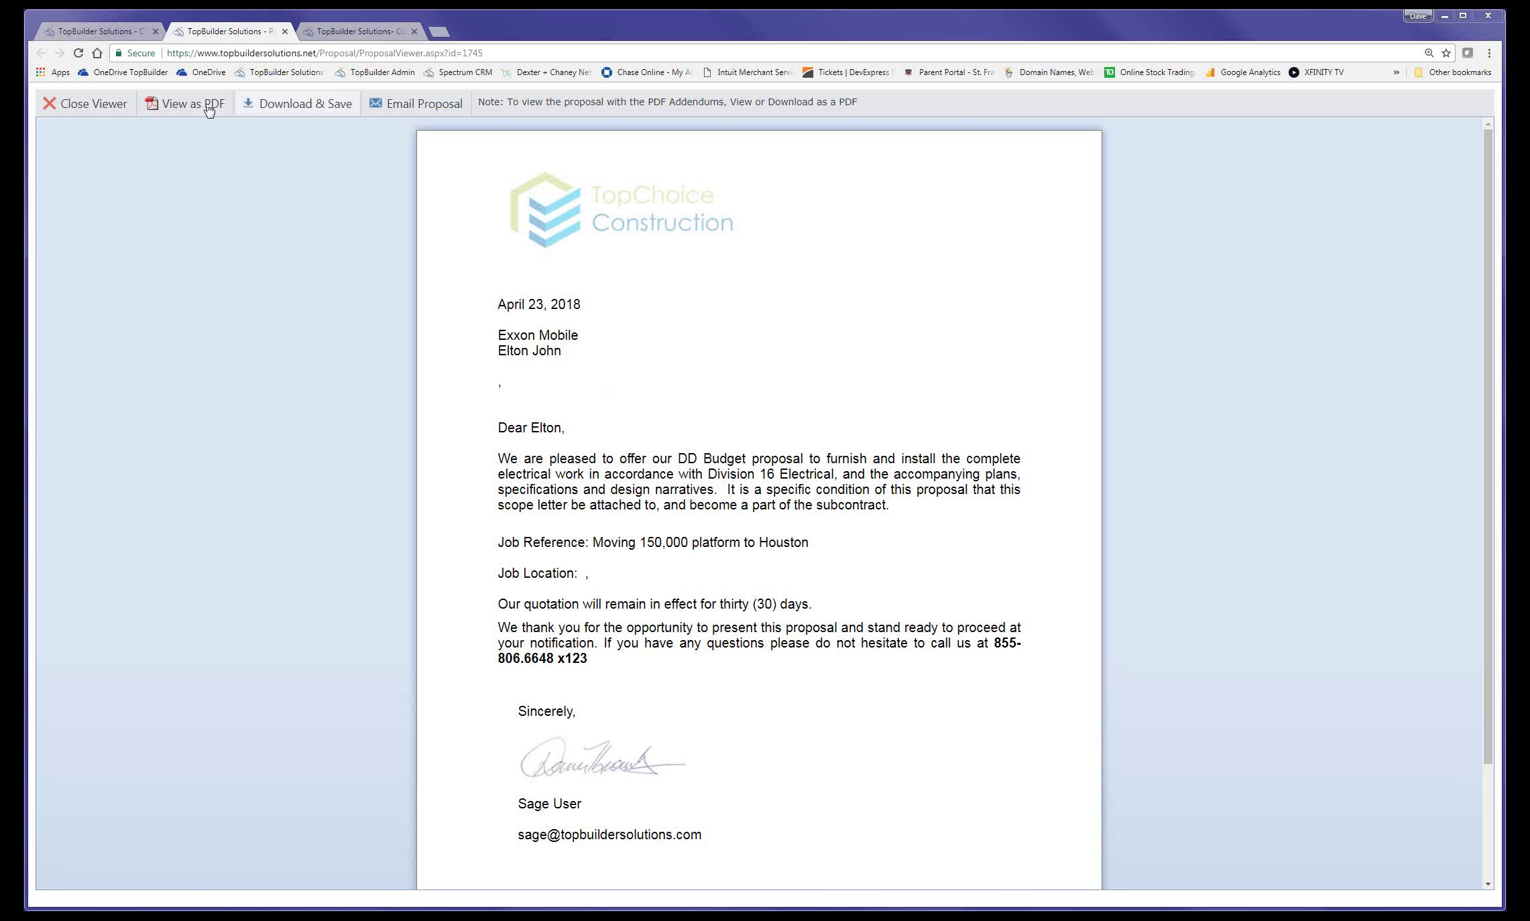
left_click(97, 107)
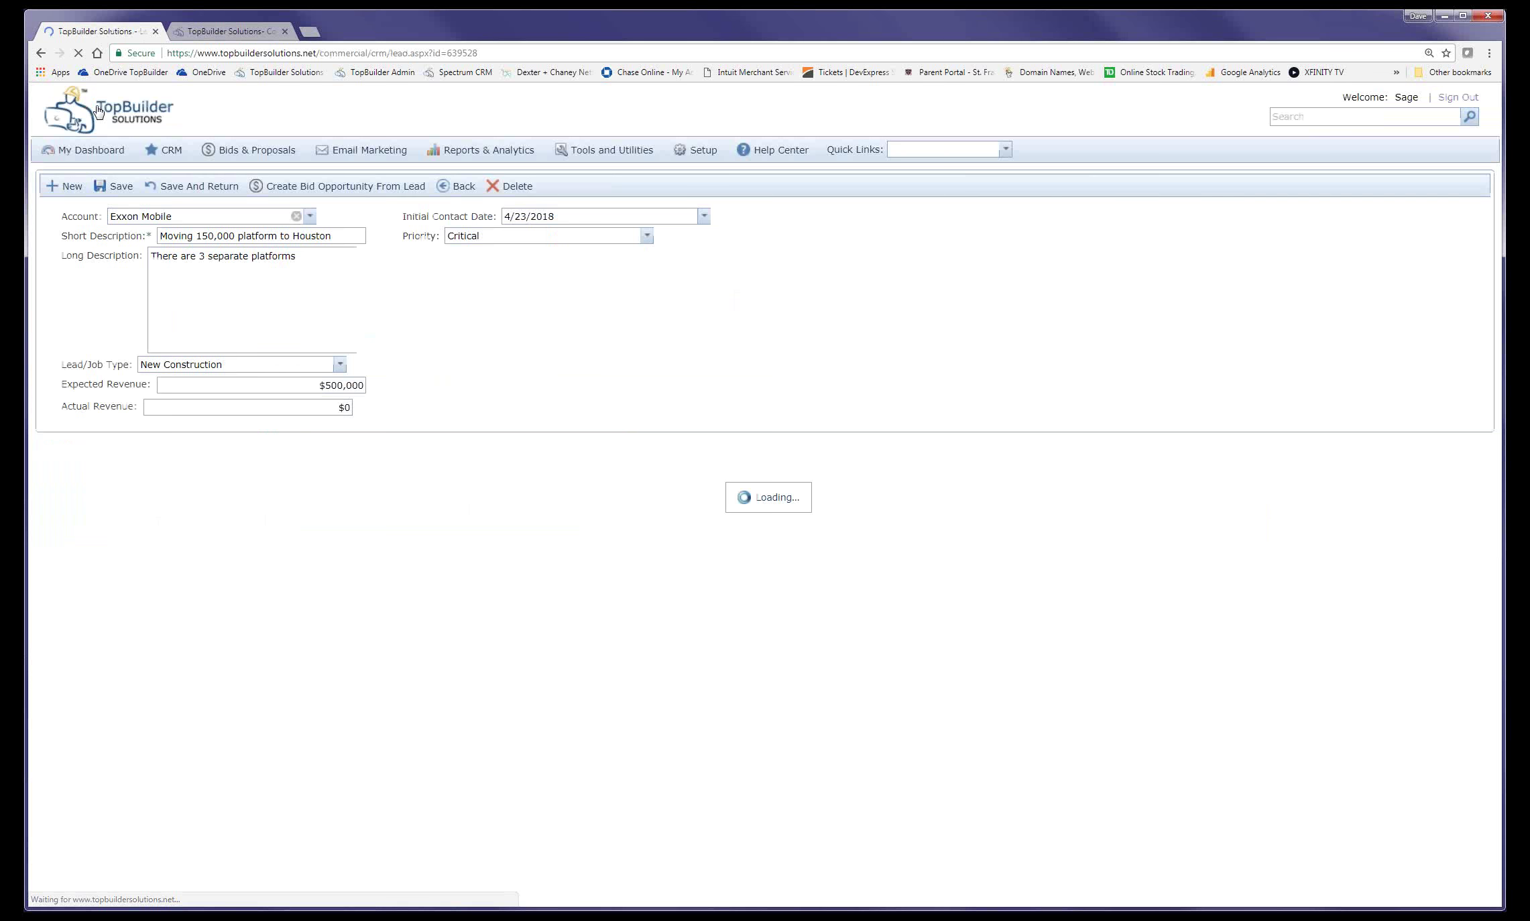
- Fill in the job site's street address, city, state and zip code in the lead's job details, and save the lead
left_click(214, 448)
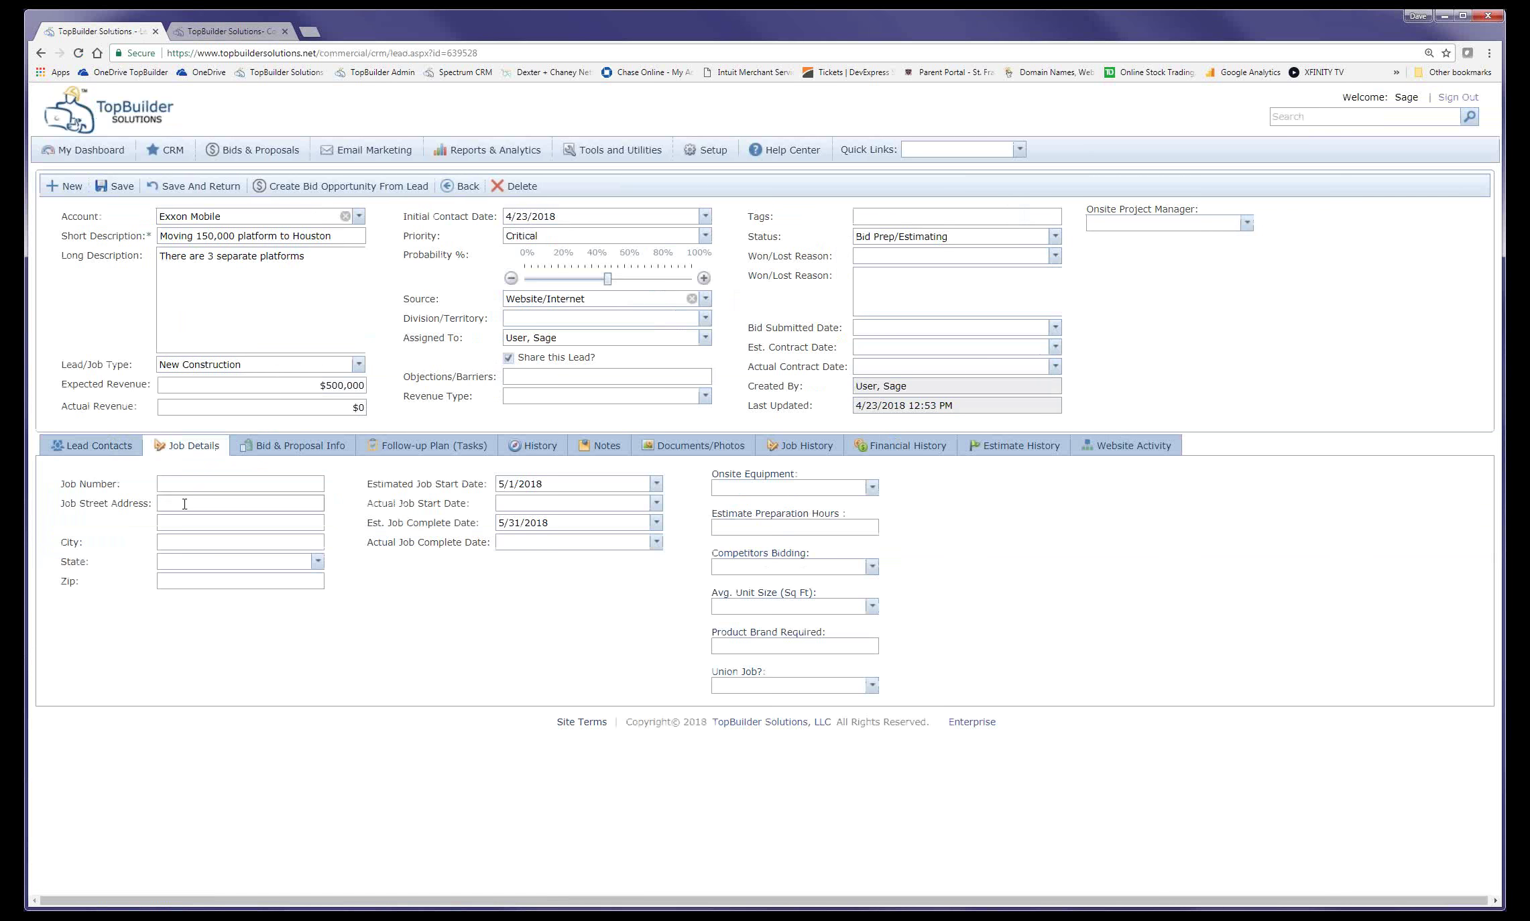
type("123 main")
key("Tab")
type("Houston")
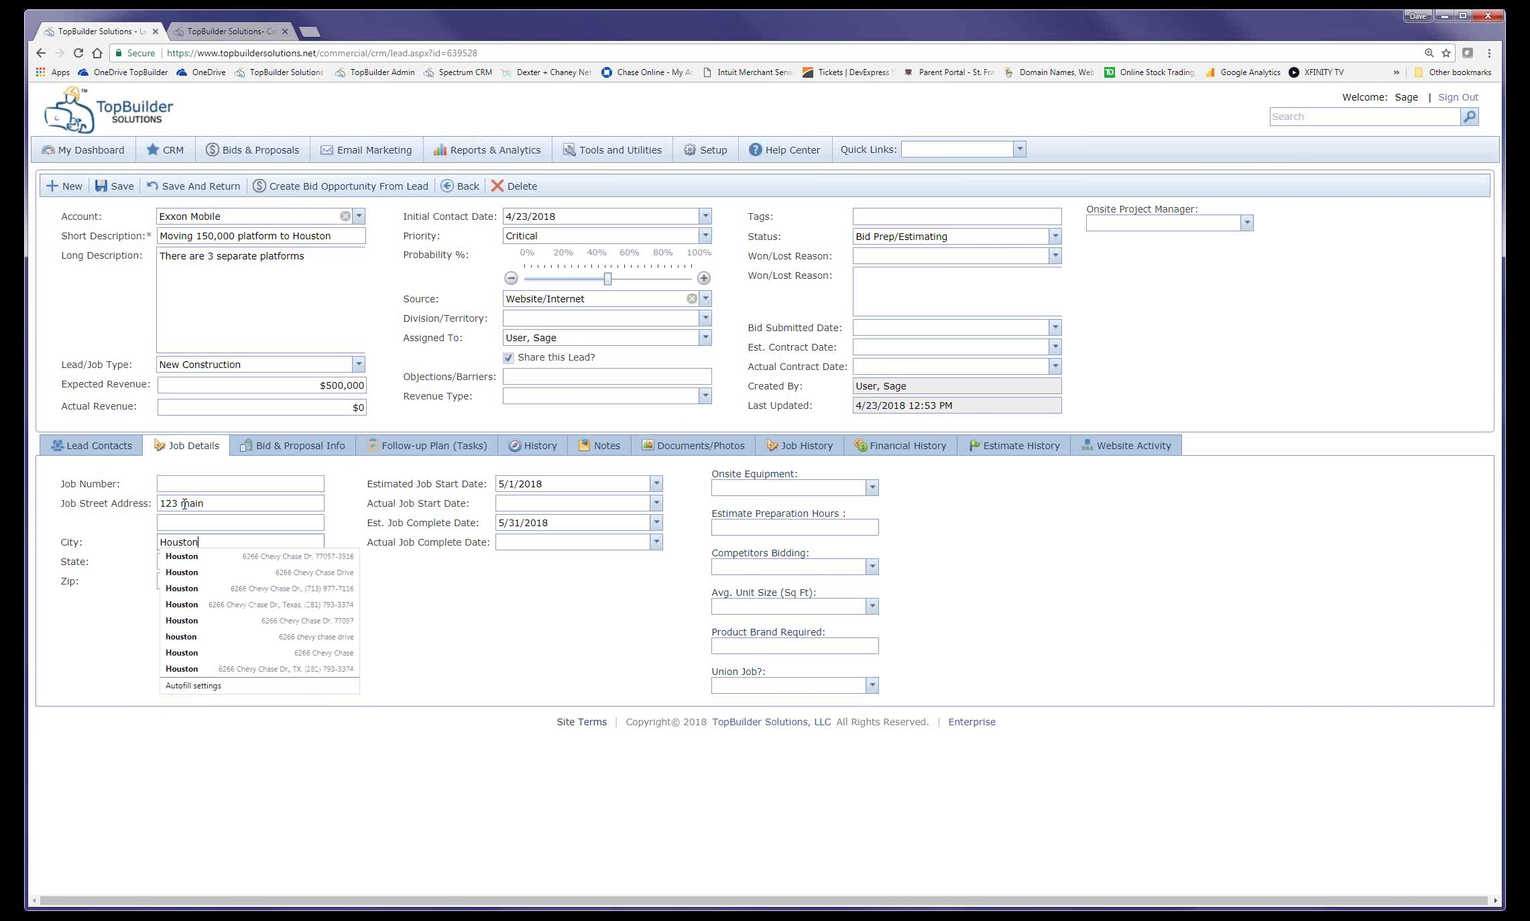
key("Tab")
type("t")
key("Down")
key("Return")
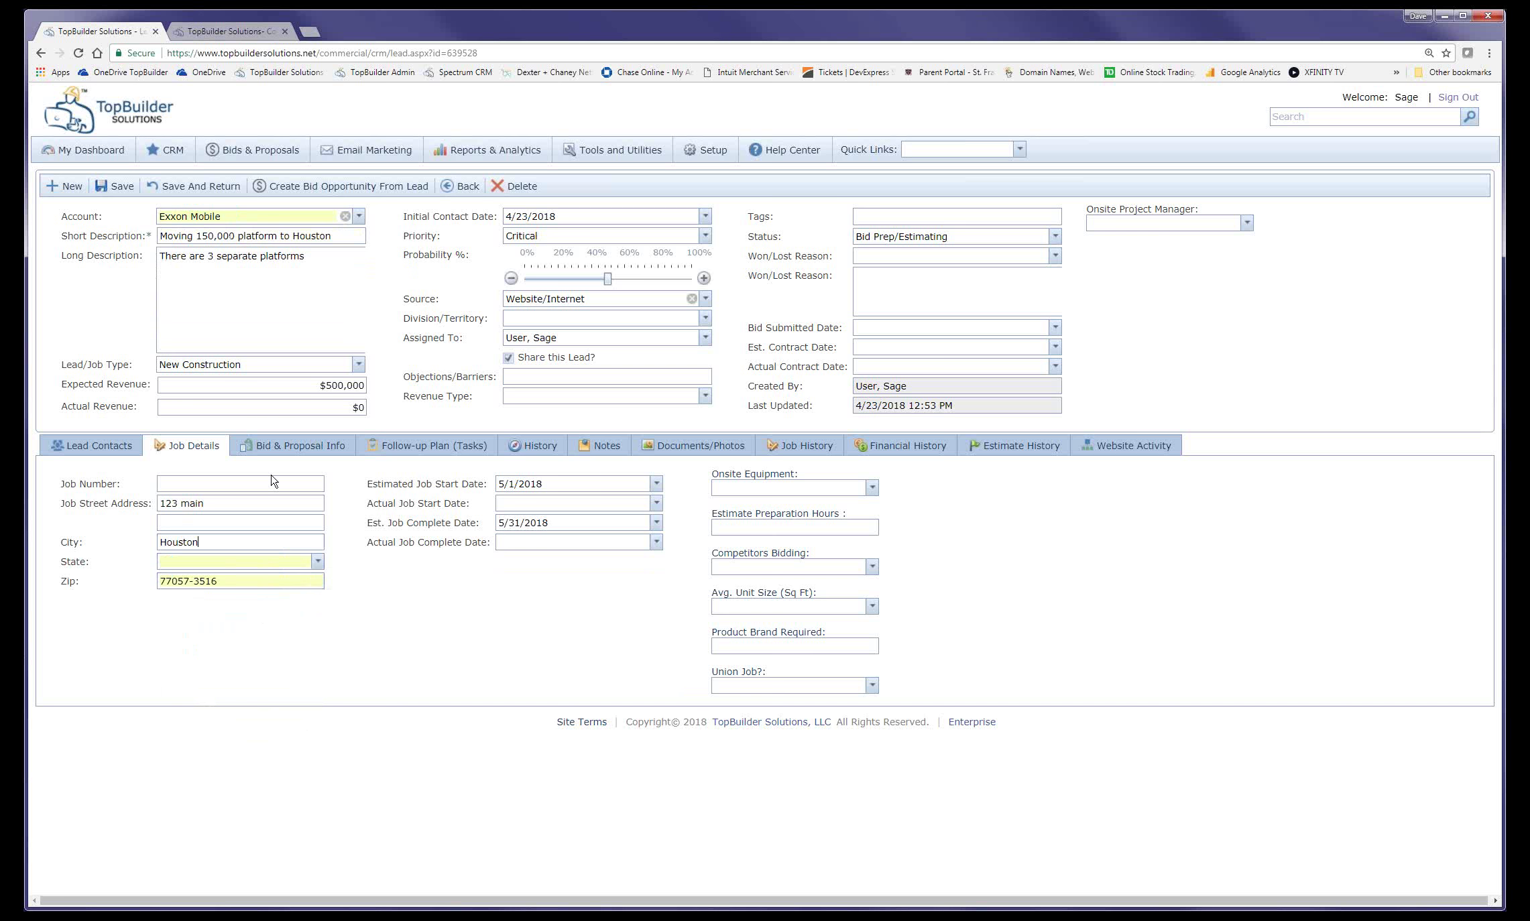
left_click(318, 561)
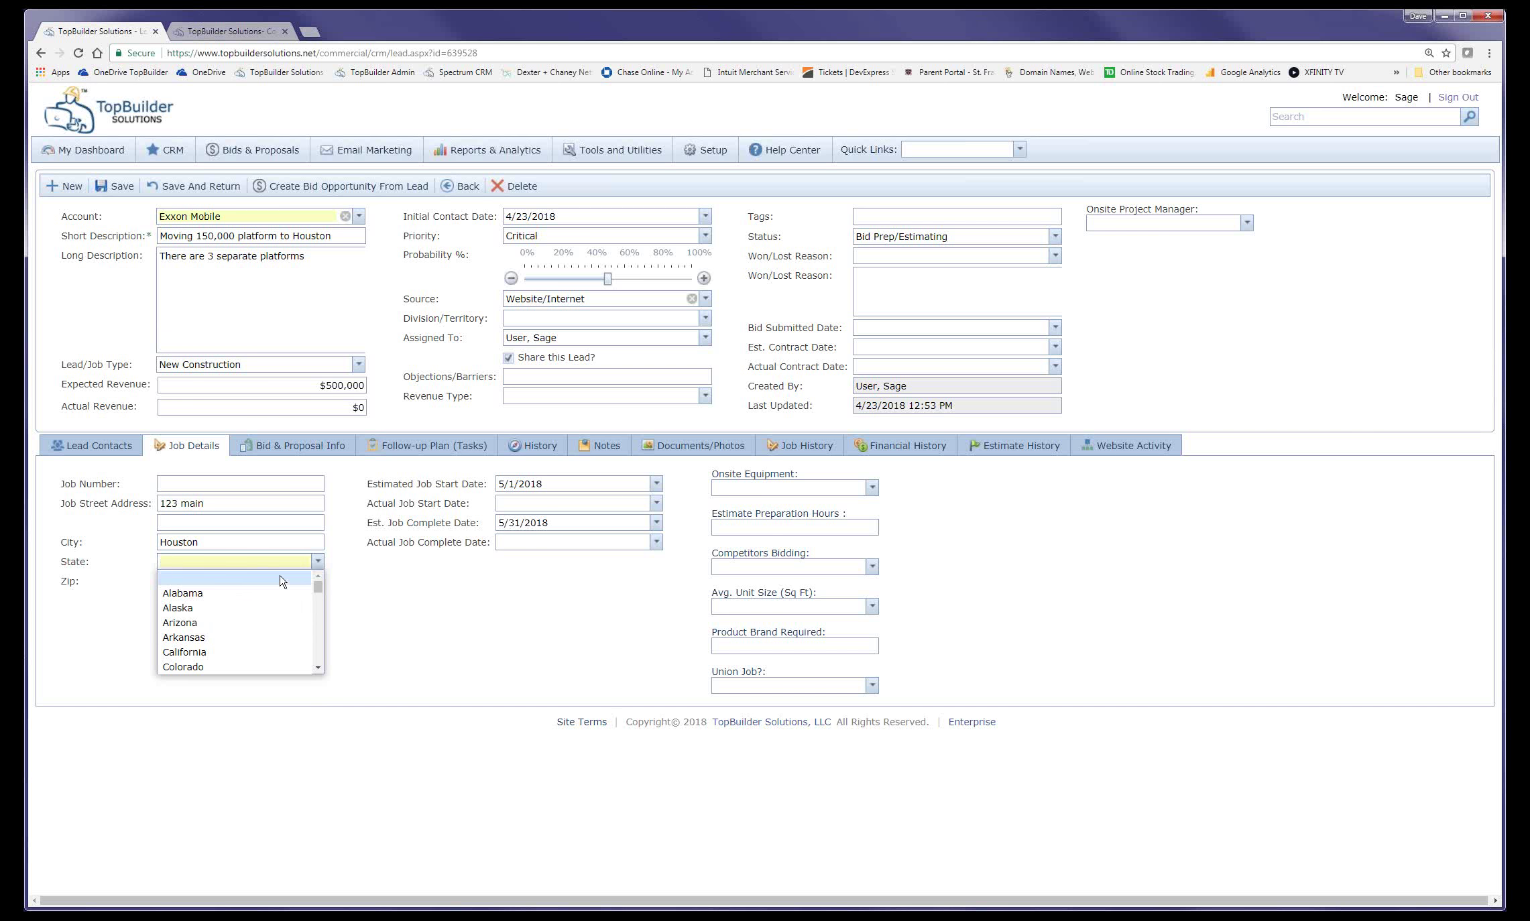
type("t")
left_click(252, 591)
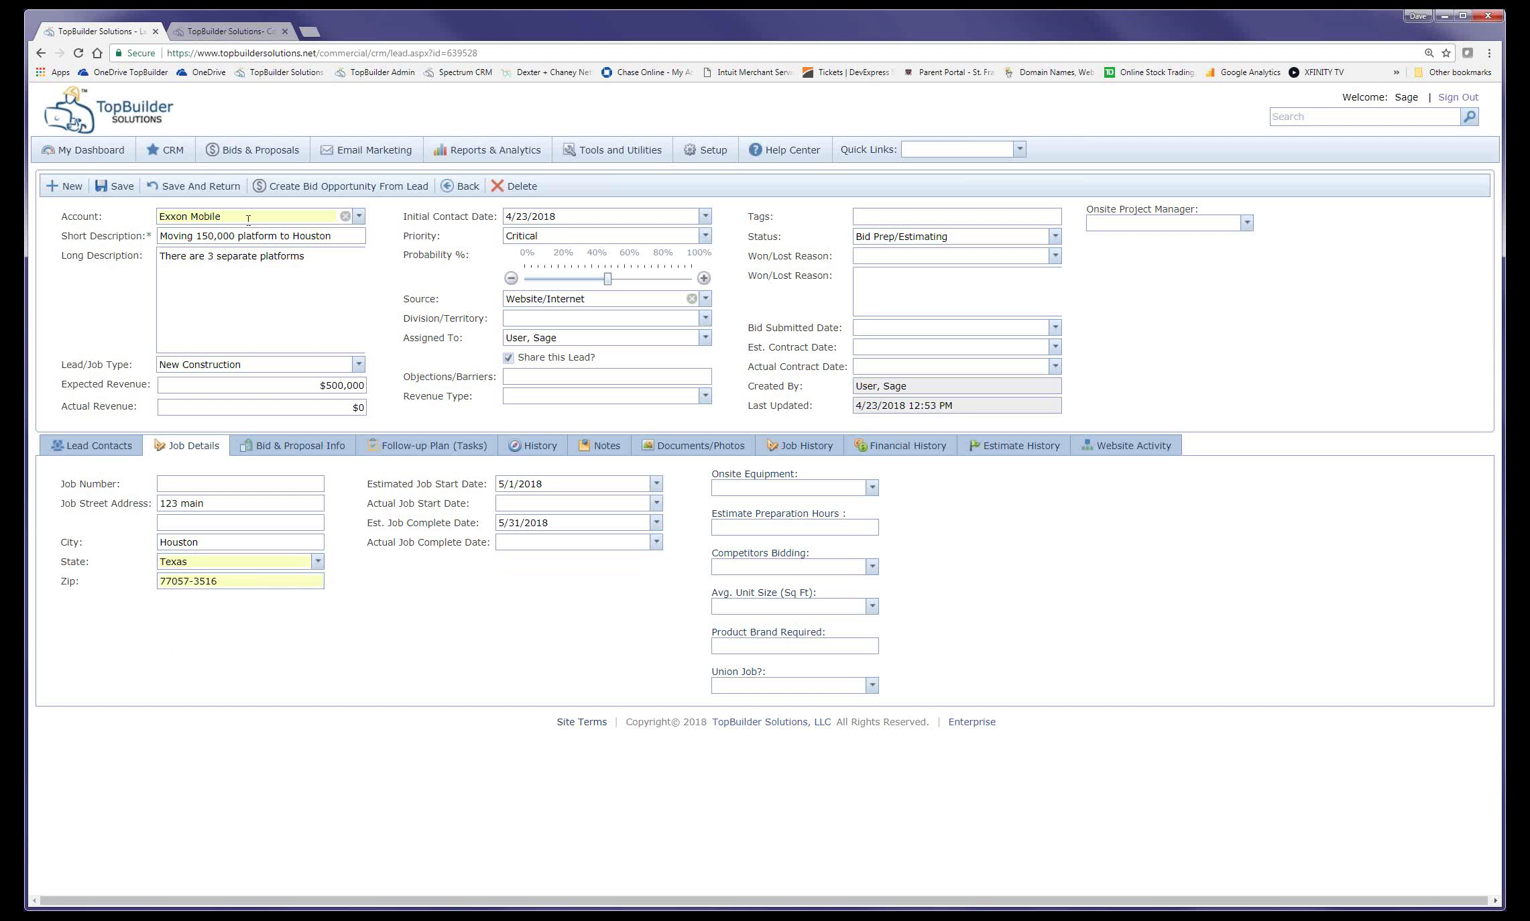
left_click(121, 191)
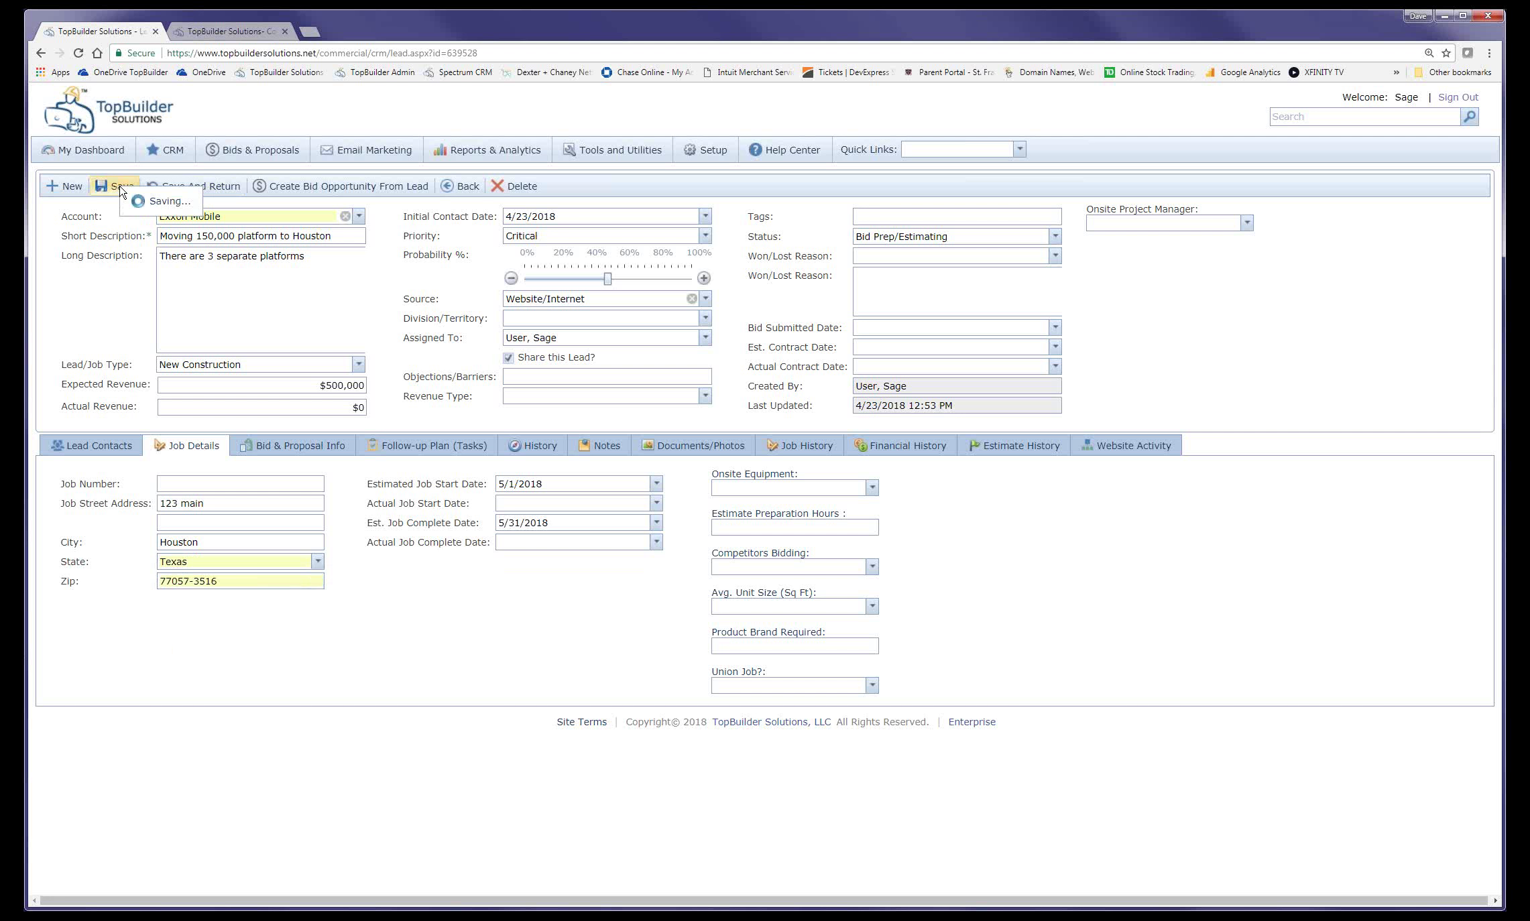
- Reopen the Exxon Mobile platform proposal from the lead and check the job location in its generated cover letter
left_click(314, 450)
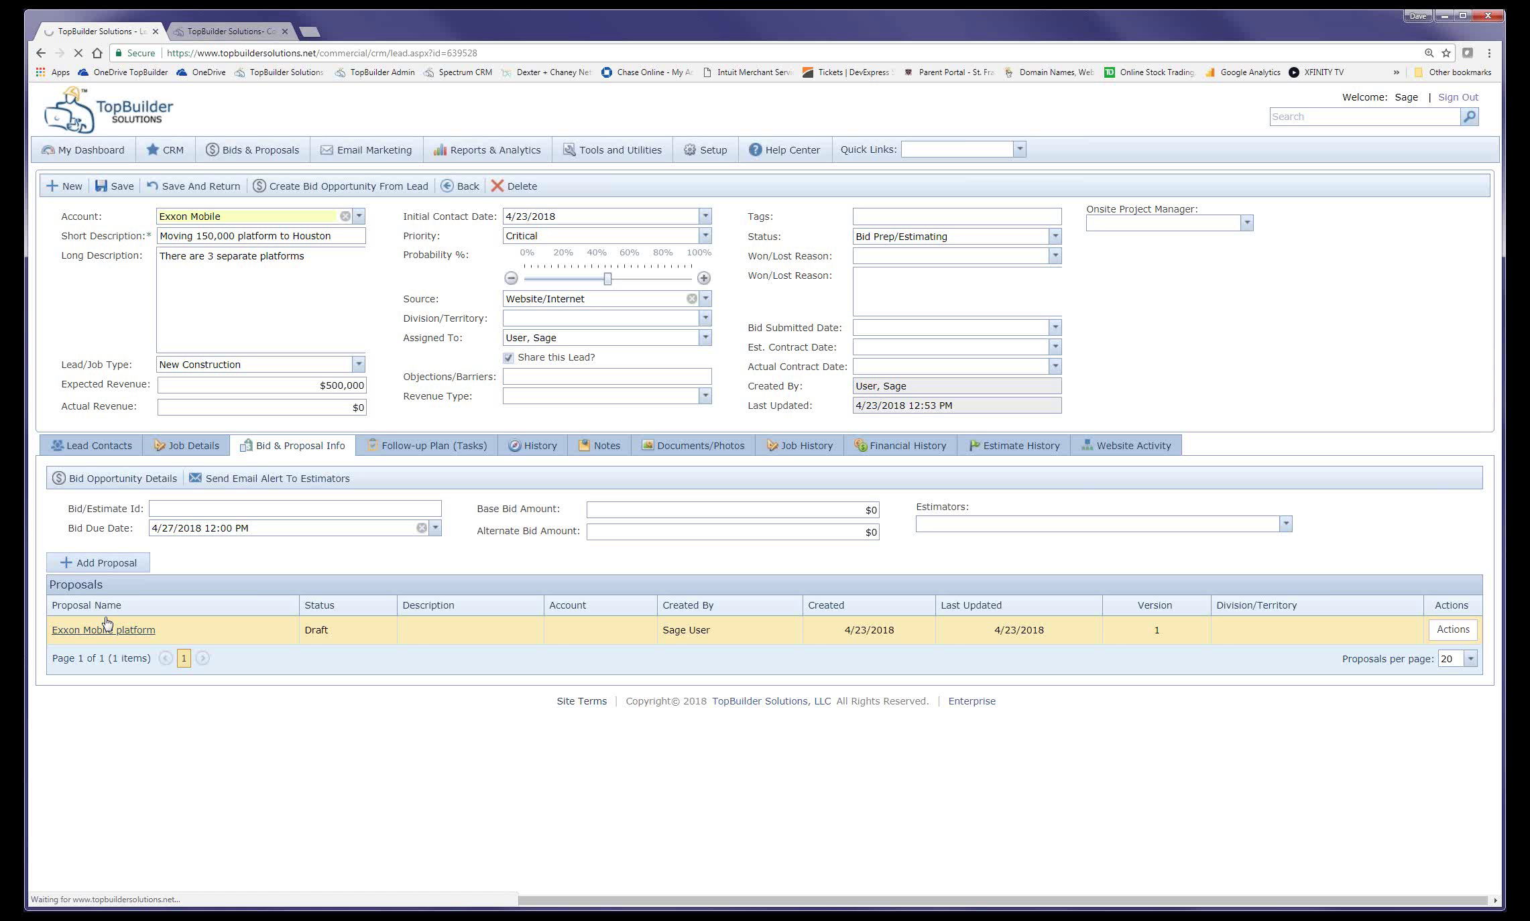
left_click(108, 622)
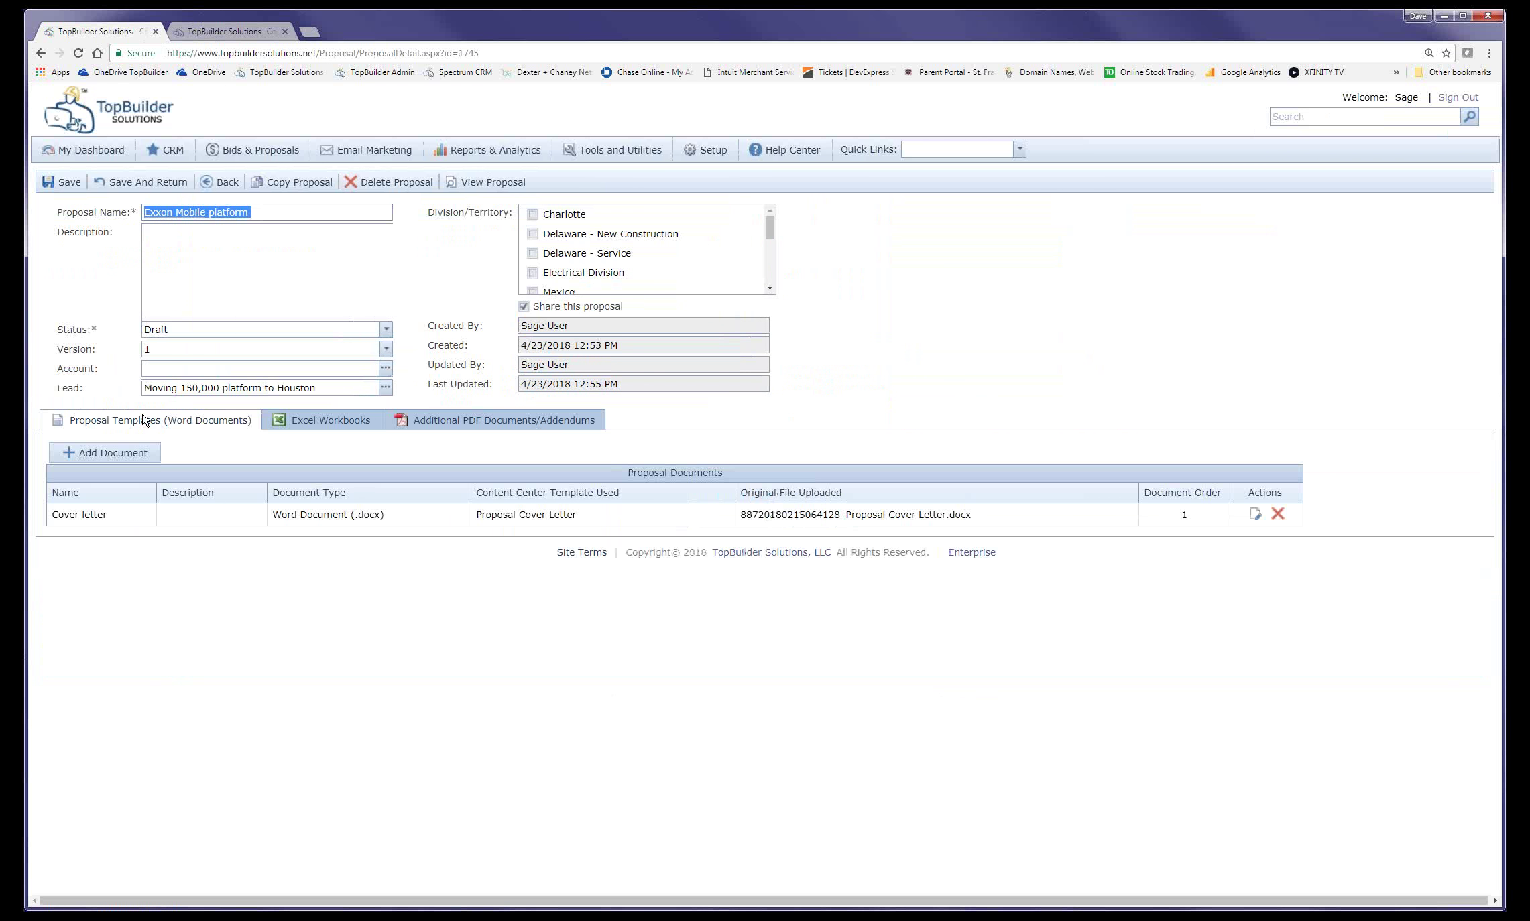
key("Return")
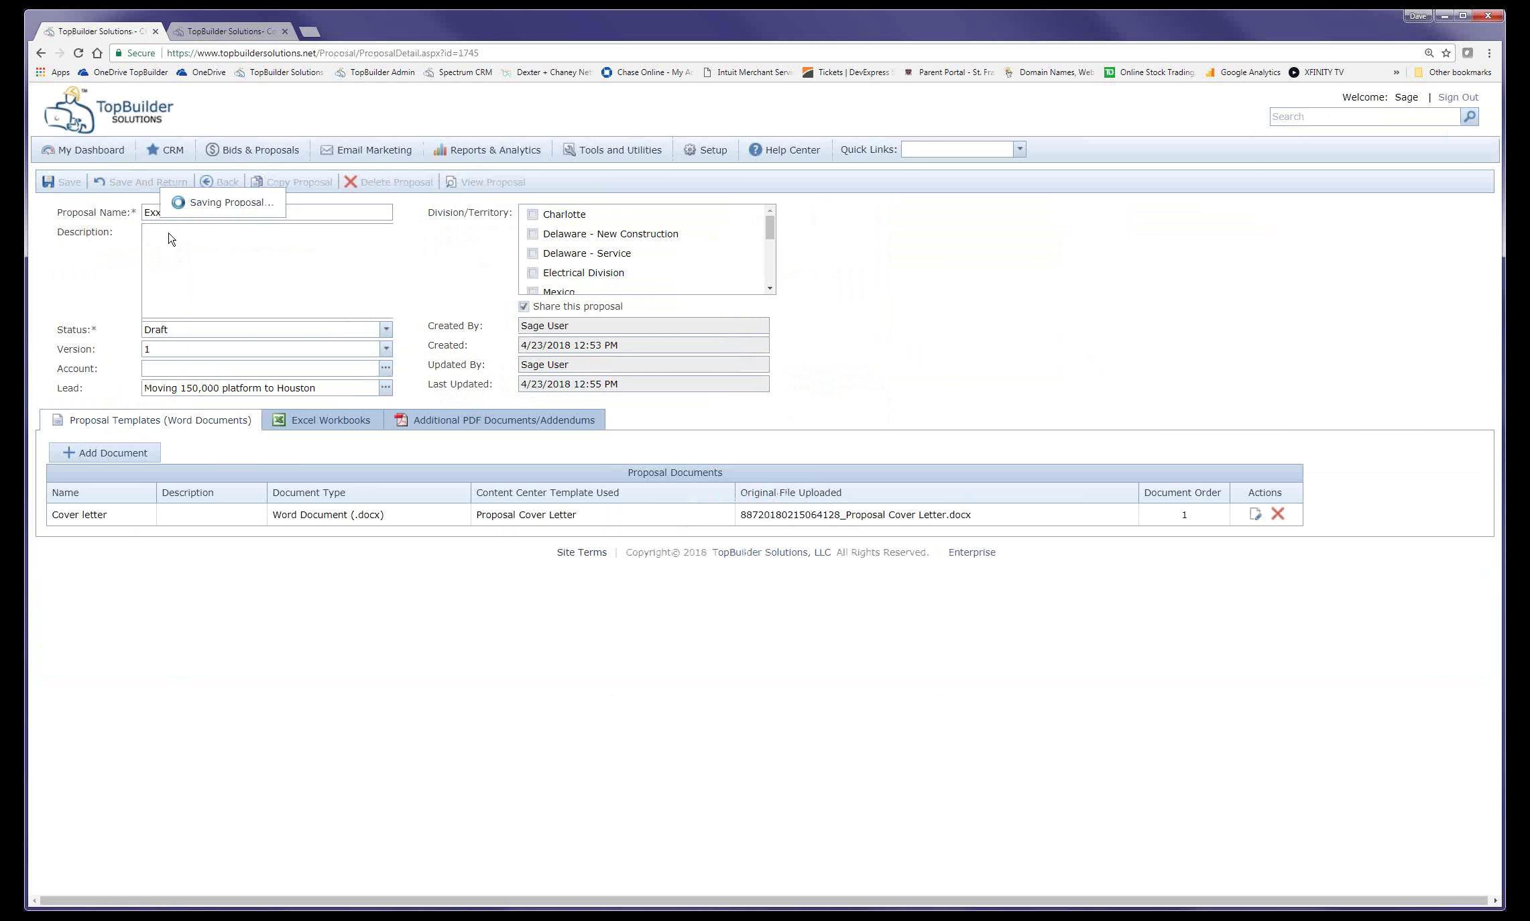
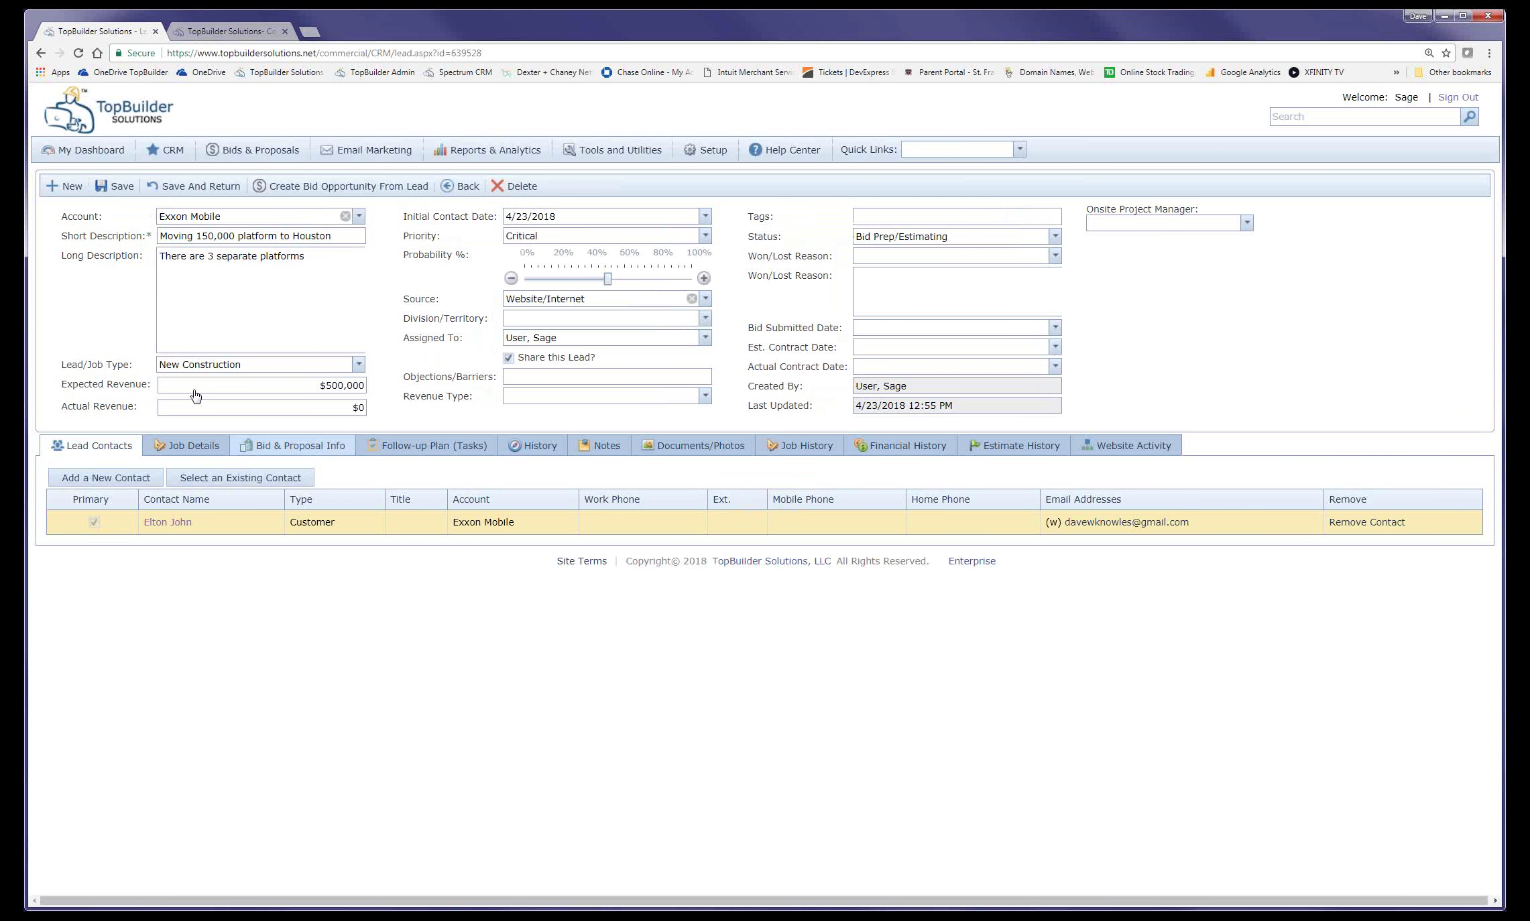
left_click(293, 445)
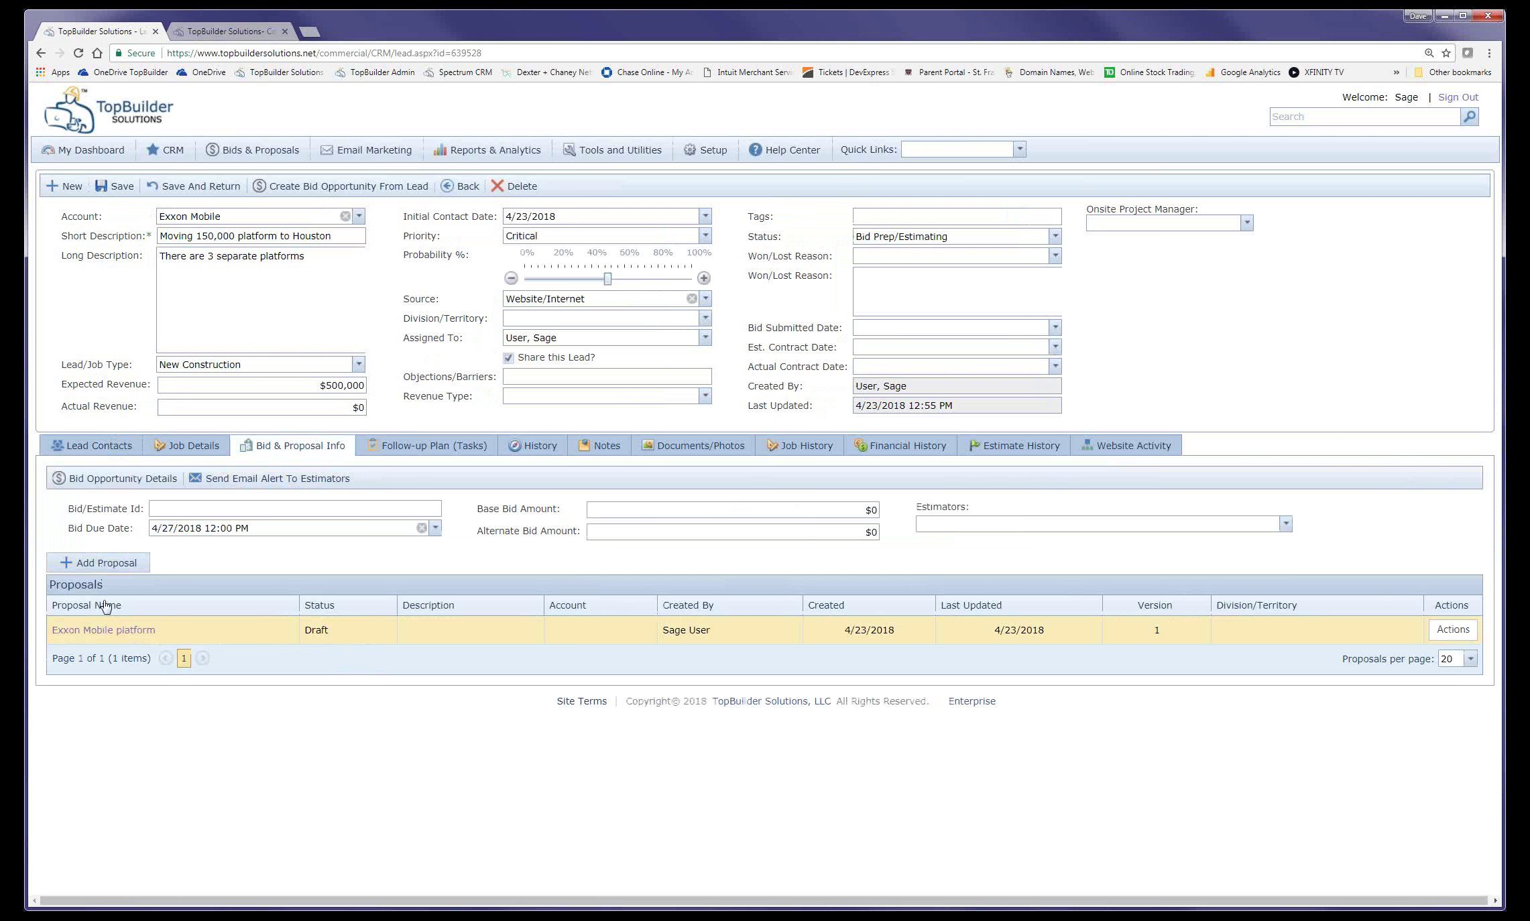
left_click(103, 630)
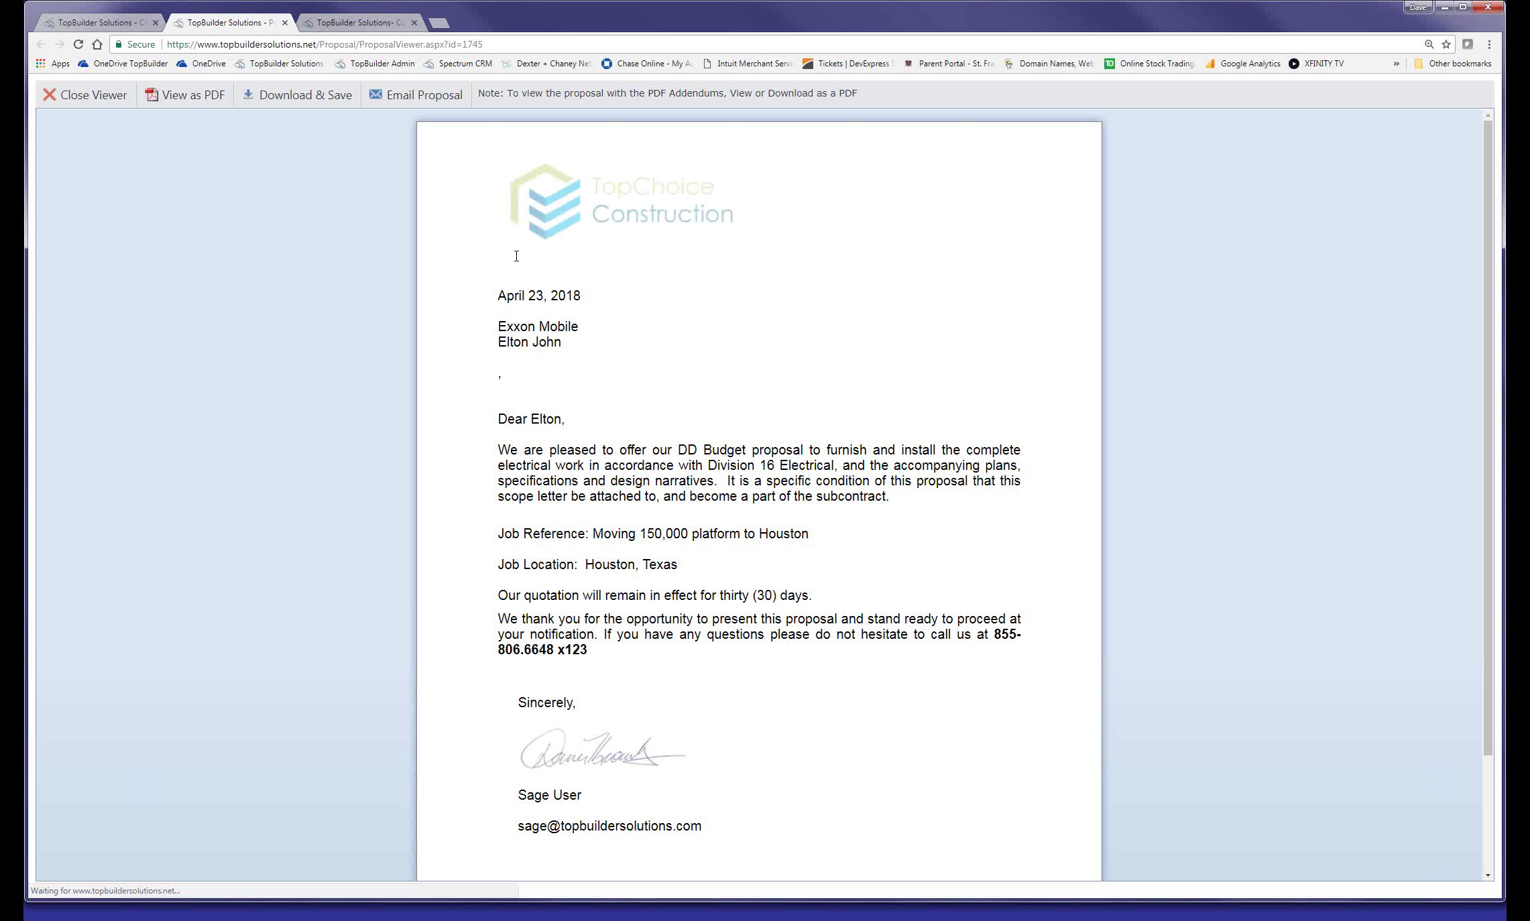
scroll(516, 261, "down", 2)
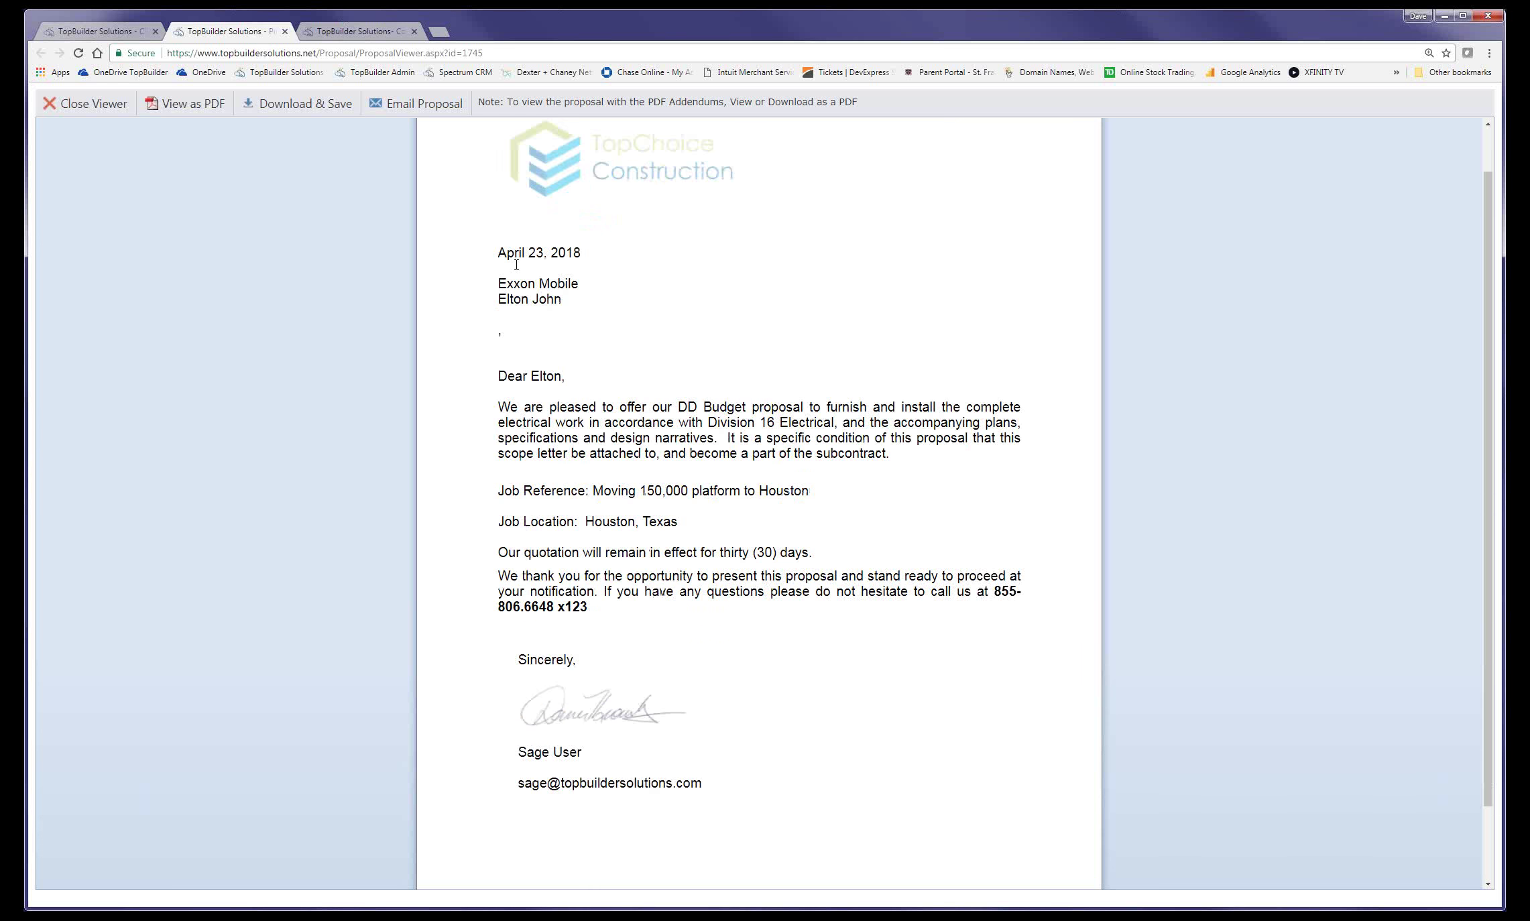
scroll(516, 264, "up", 2)
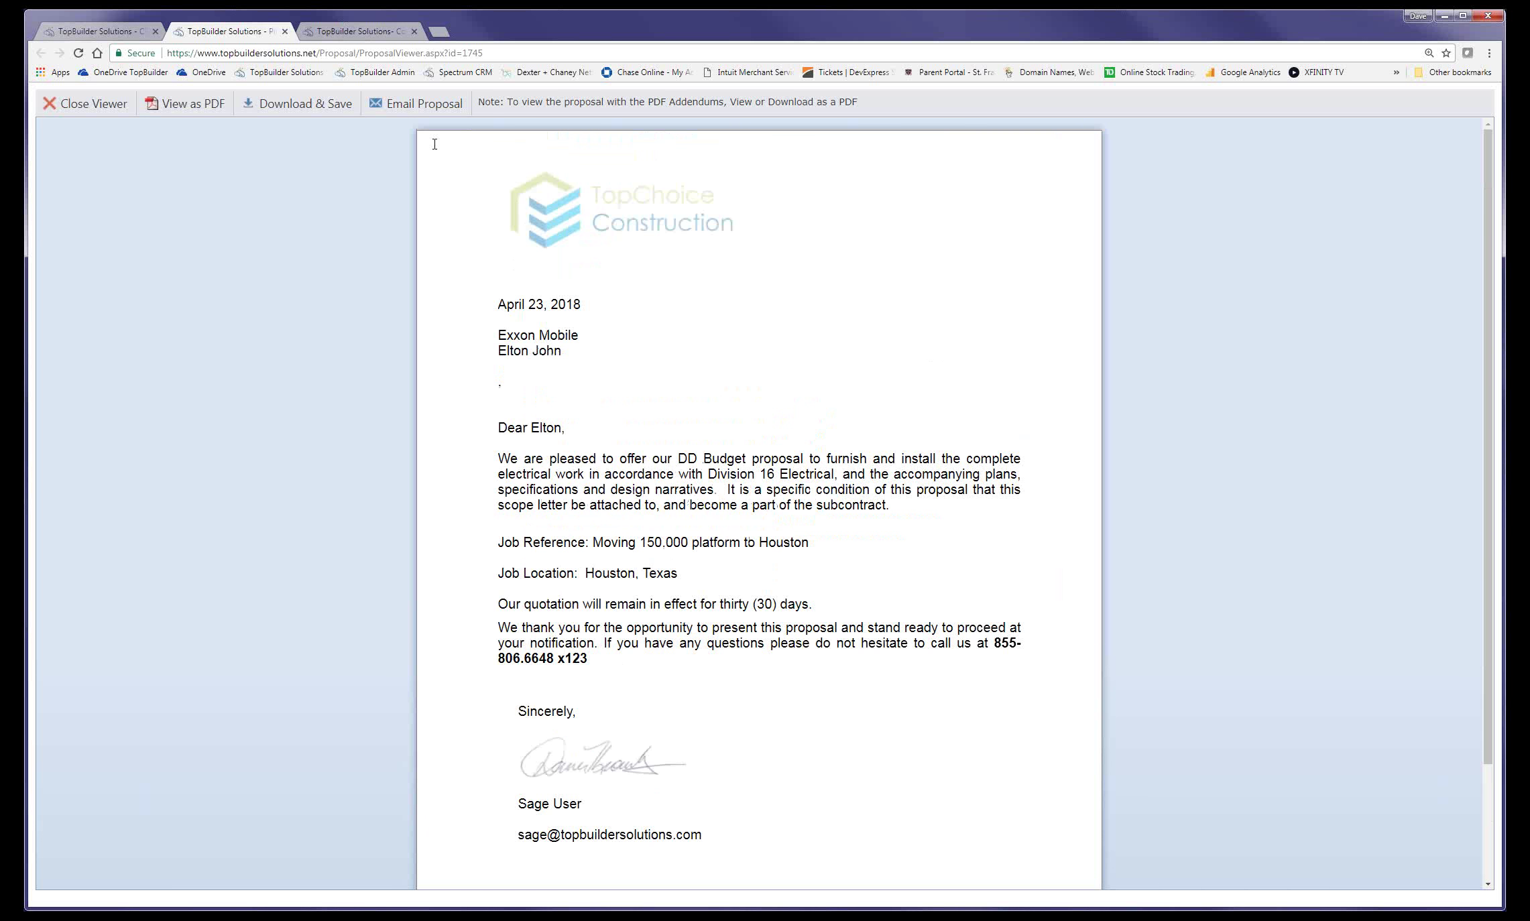
- Email the proposal to the lead's contact, checking the attached PDF before sending
left_click(416, 103)
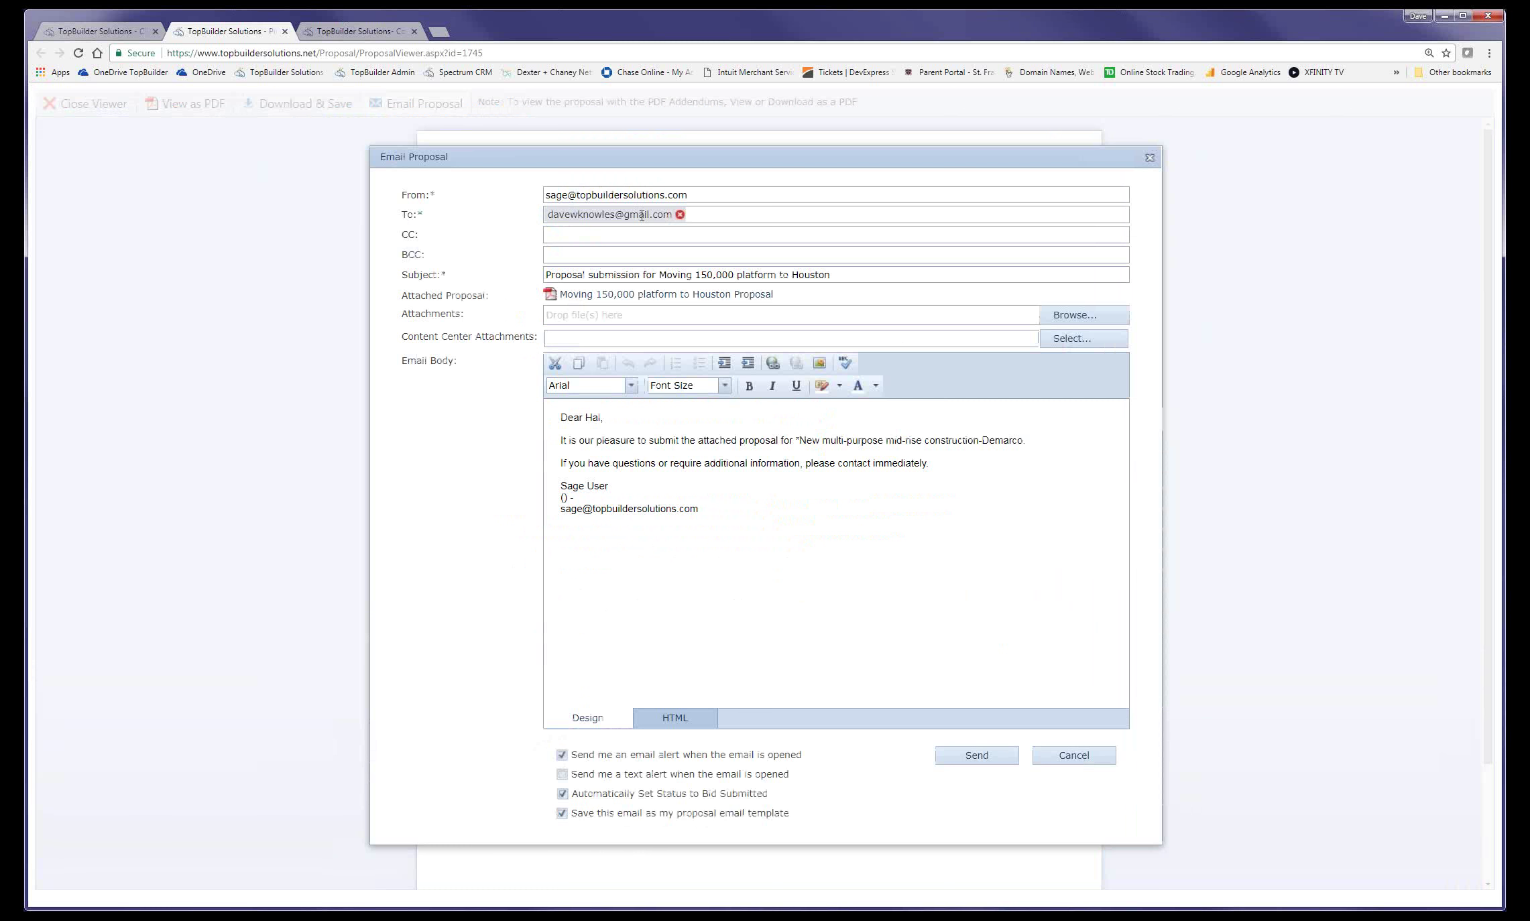
left_click(618, 235)
left_click(595, 255)
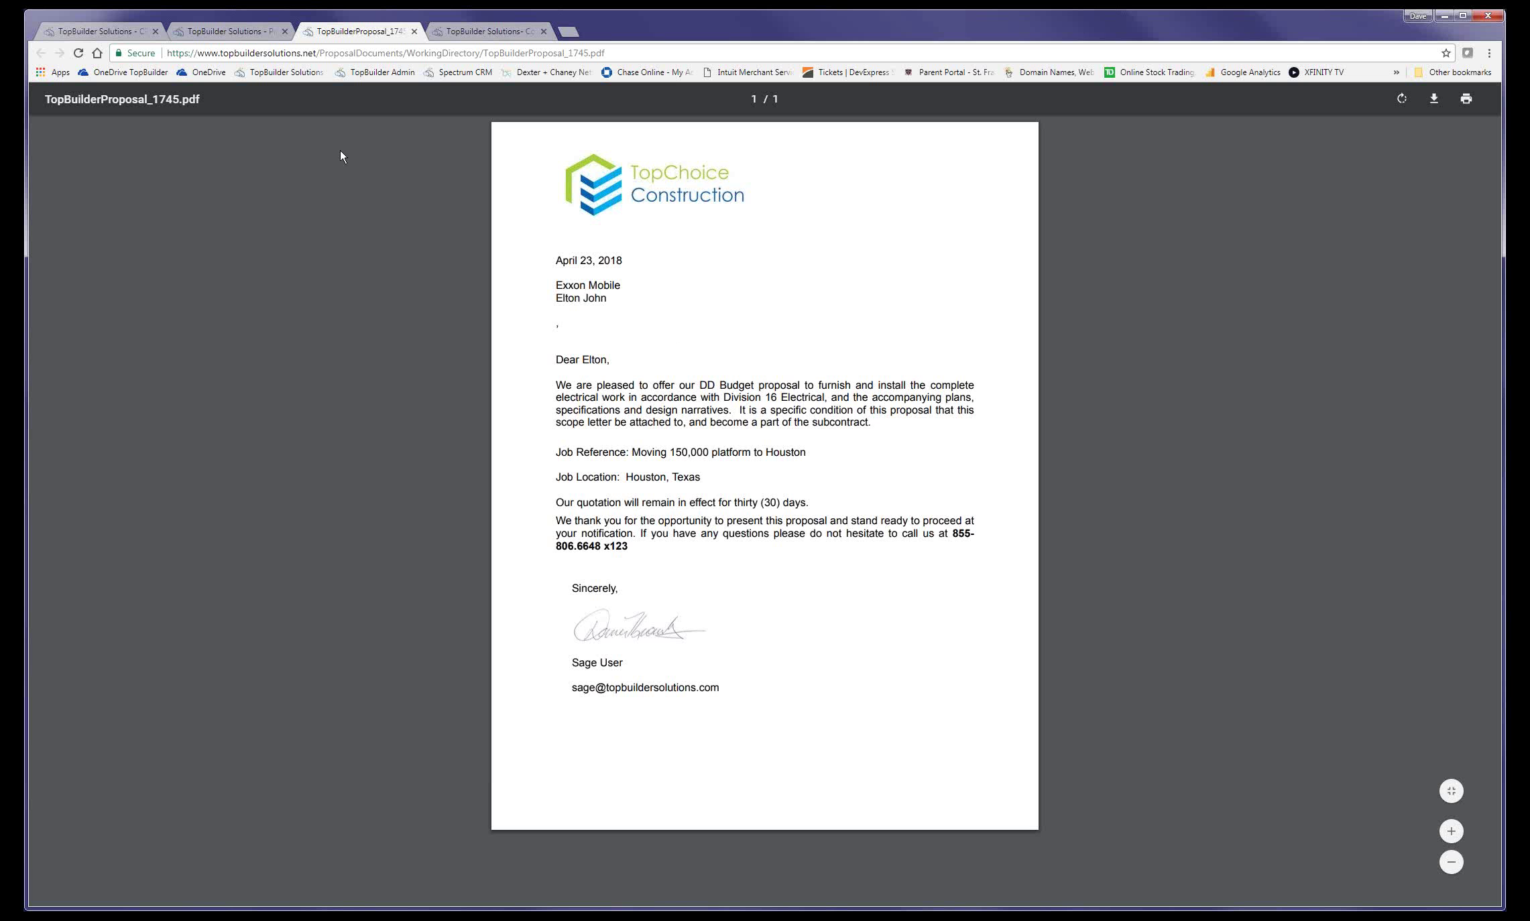
left_click(413, 31)
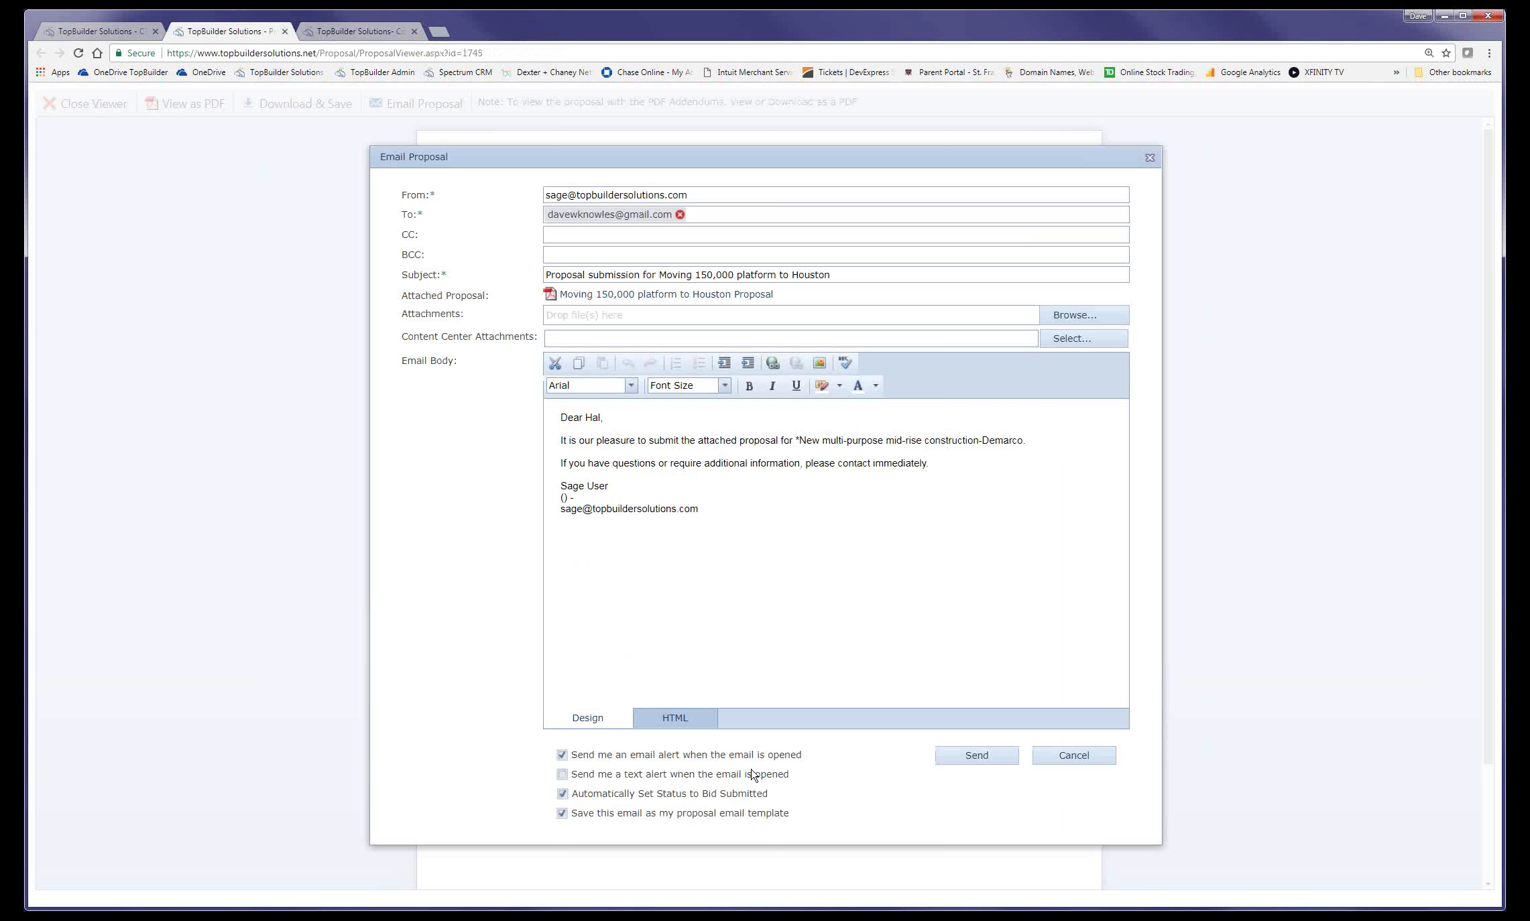
left_click(1002, 758)
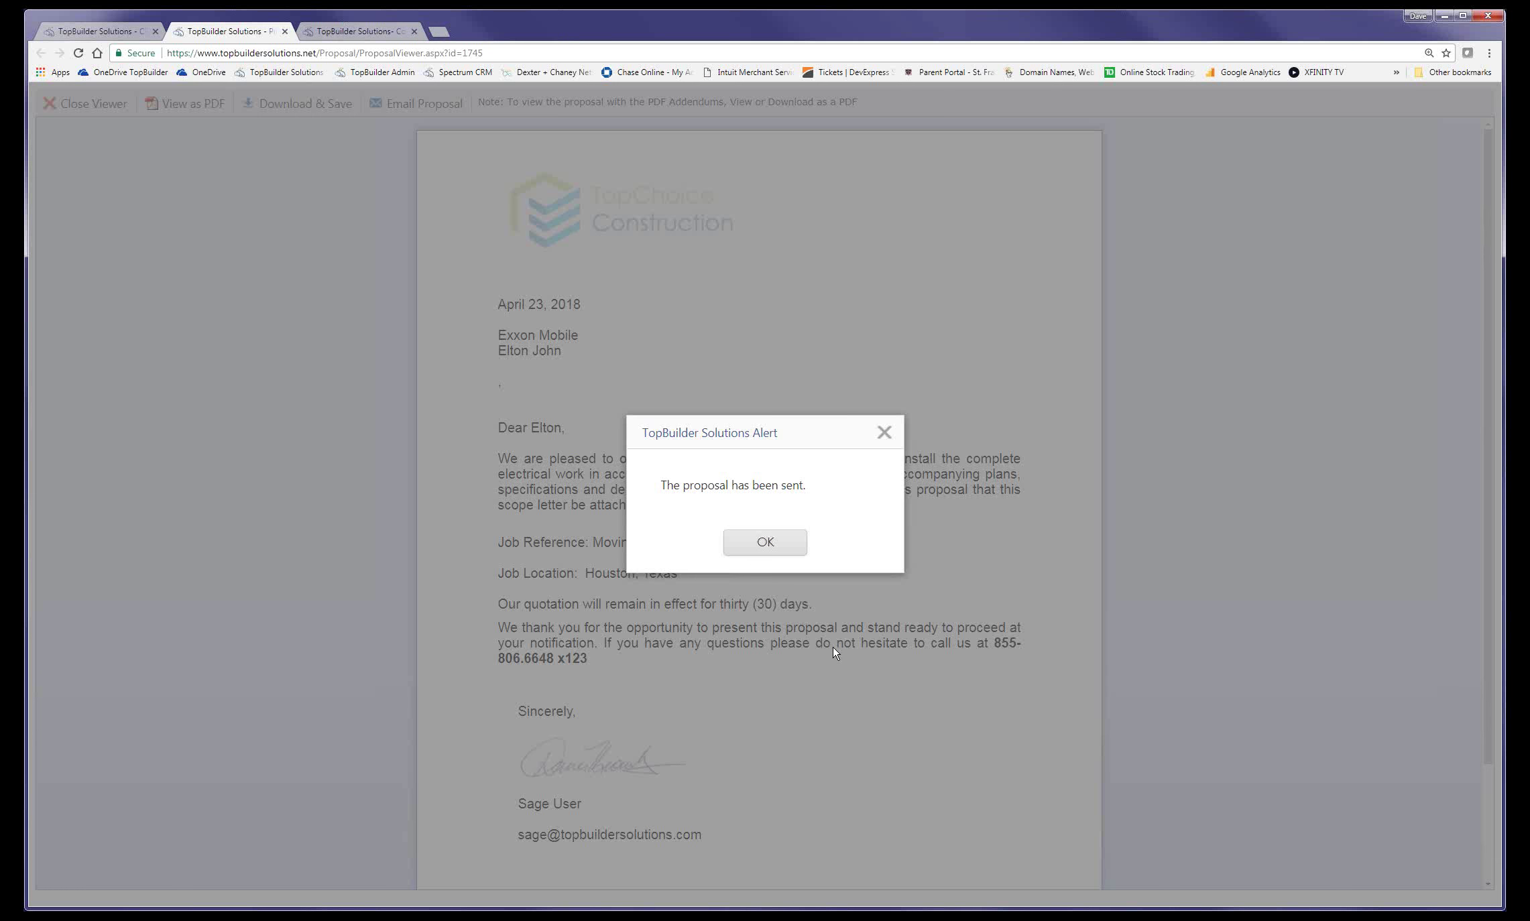
left_click(765, 543)
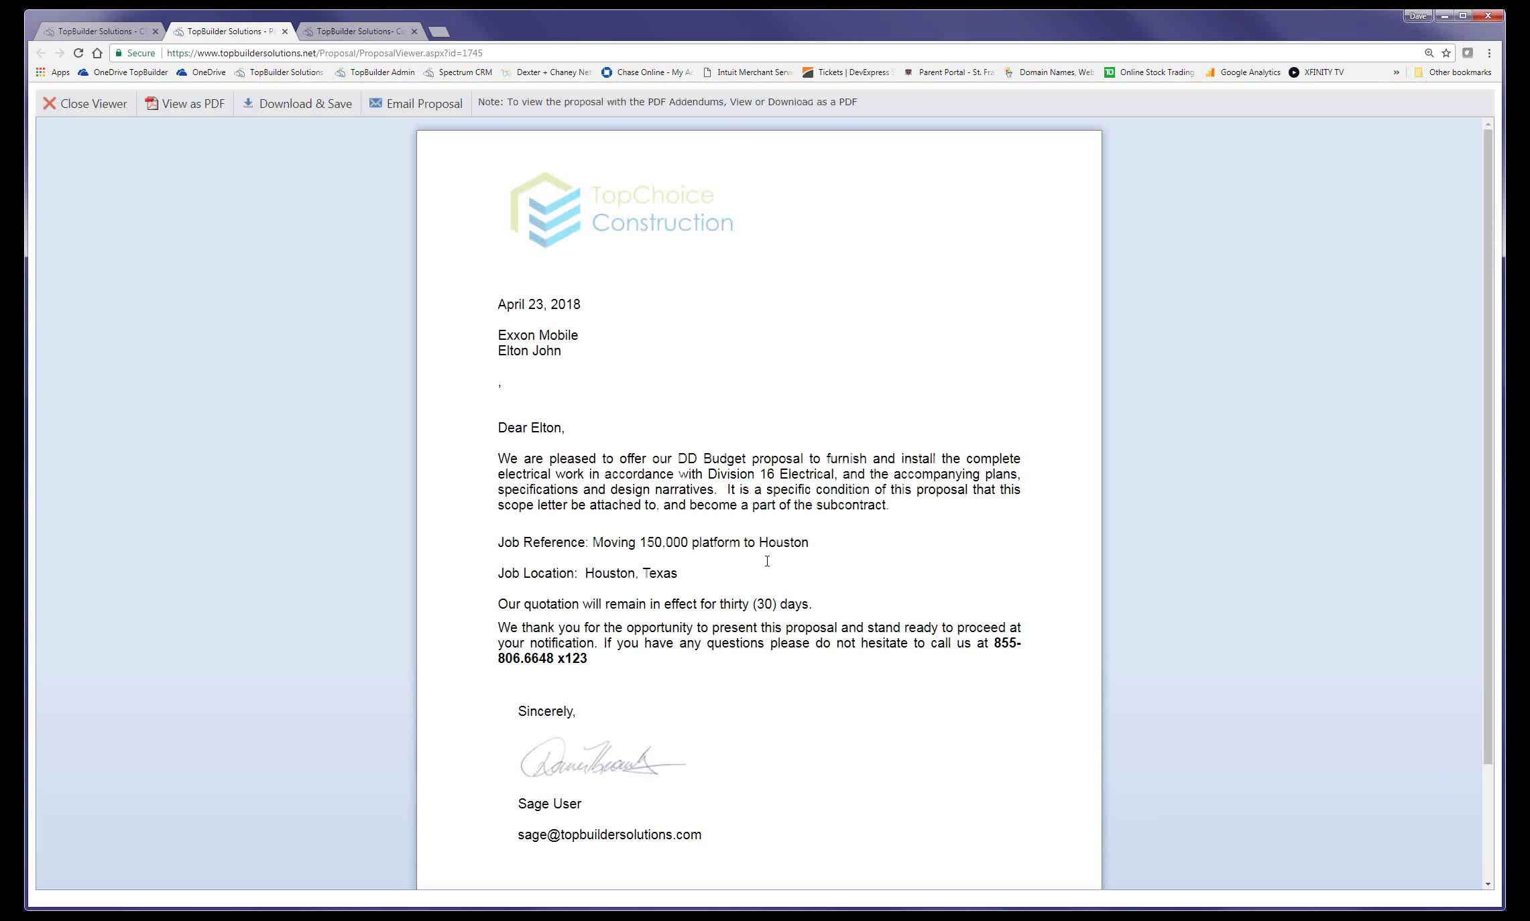
- Close the proposal viewer, save the proposal, and return to the lead
left_click(77, 110)
left_click(80, 31)
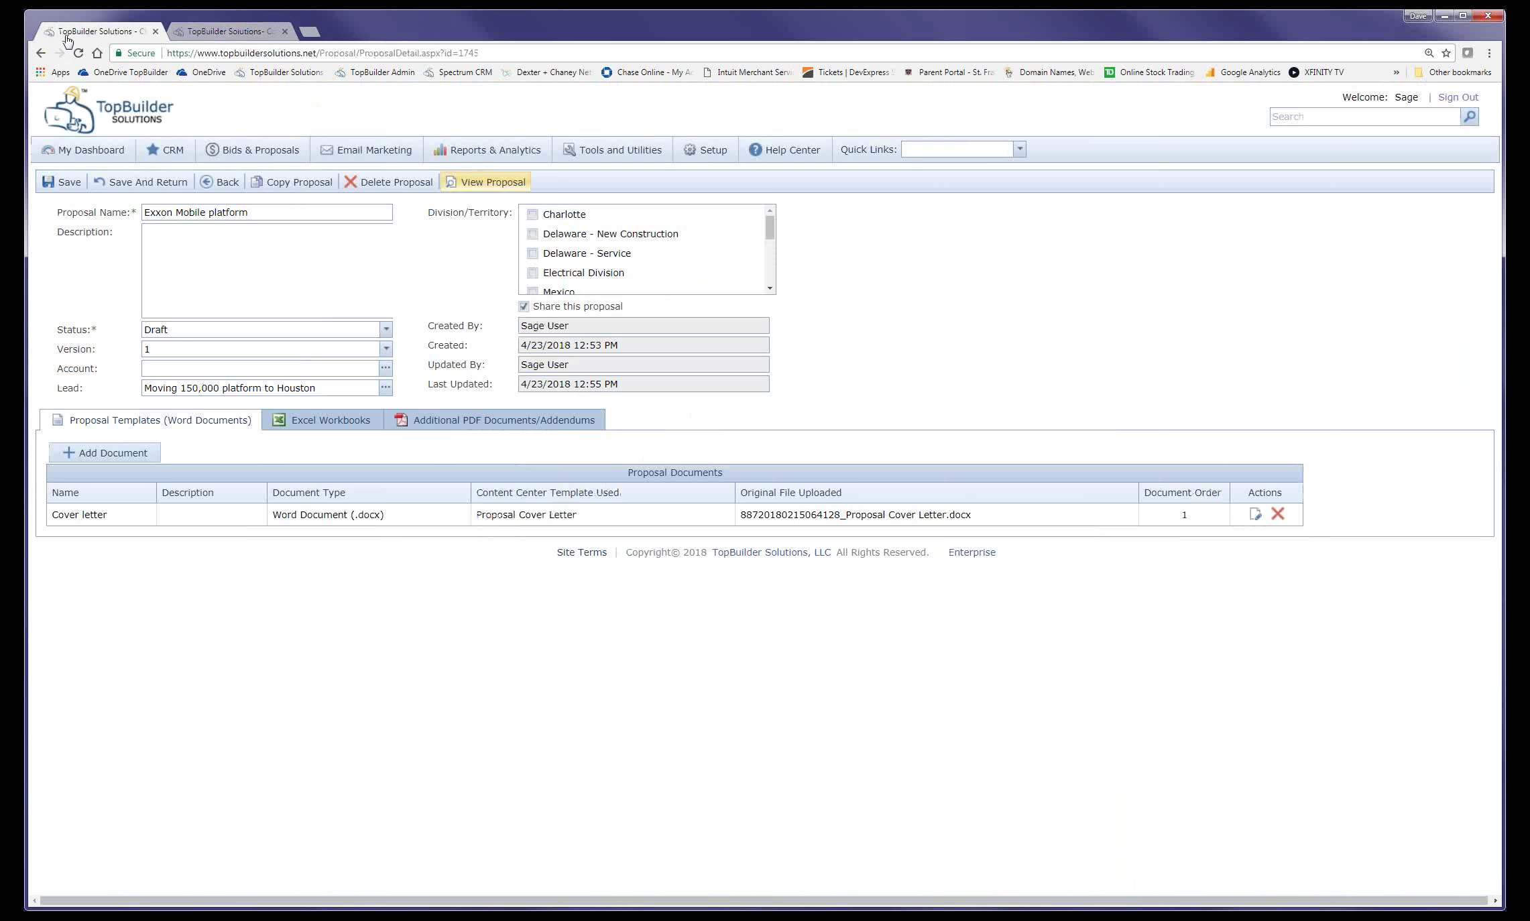
left_click(181, 188)
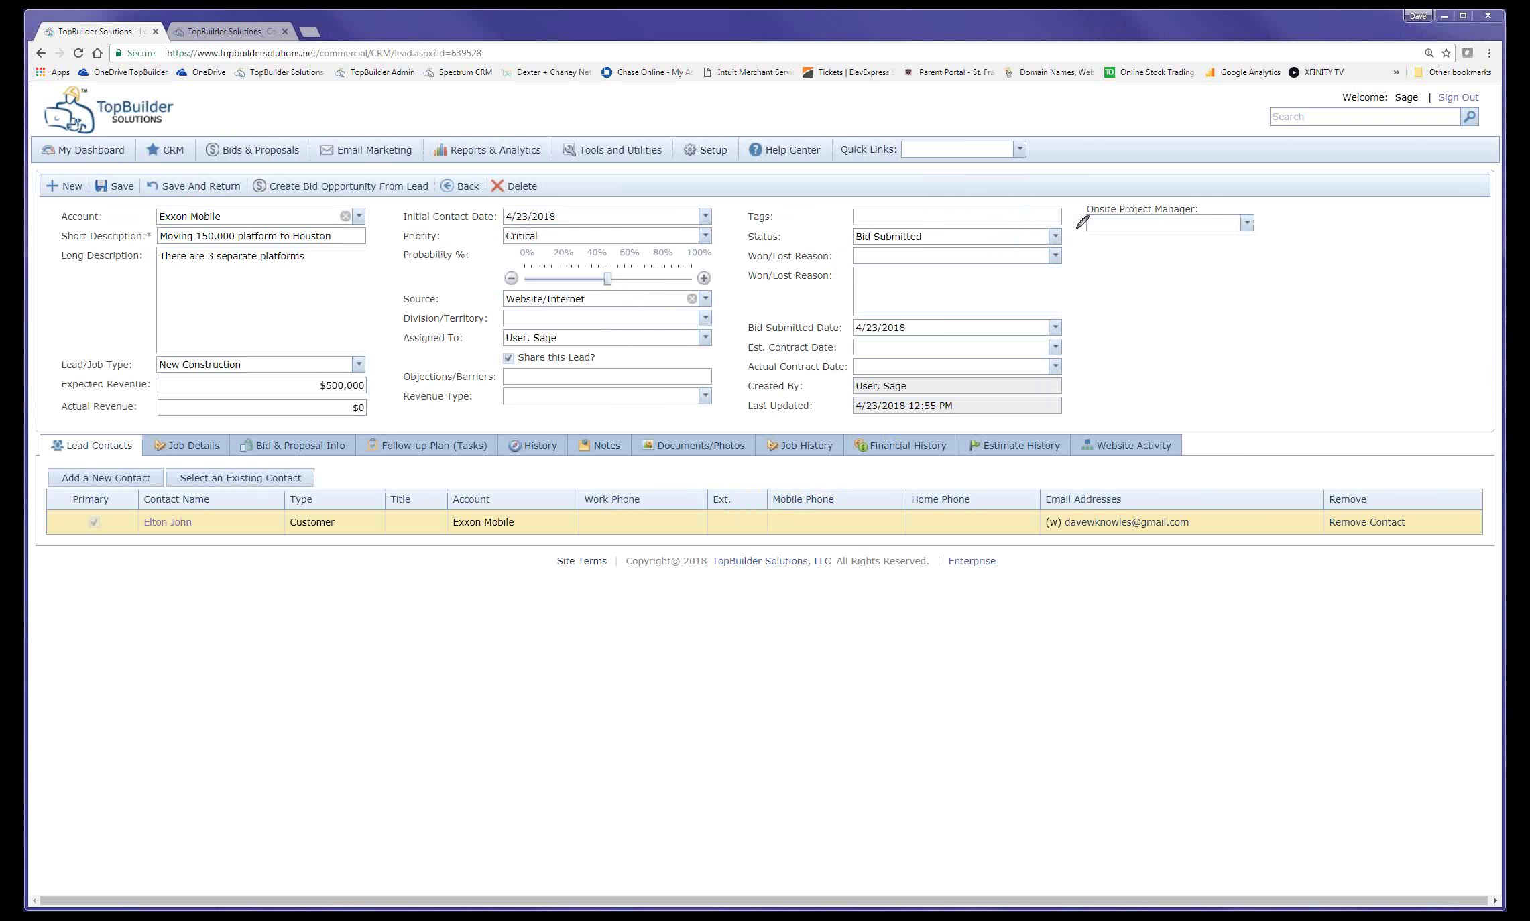
- Set the lead's status to Job Awarded (ERP/Accounting Updated) and show its job details
mouse_move(1076, 224)
left_mouse_down()
mouse_move(985, 316)
mouse_move(1068, 204)
left_mouse_up()
left_click(1054, 236)
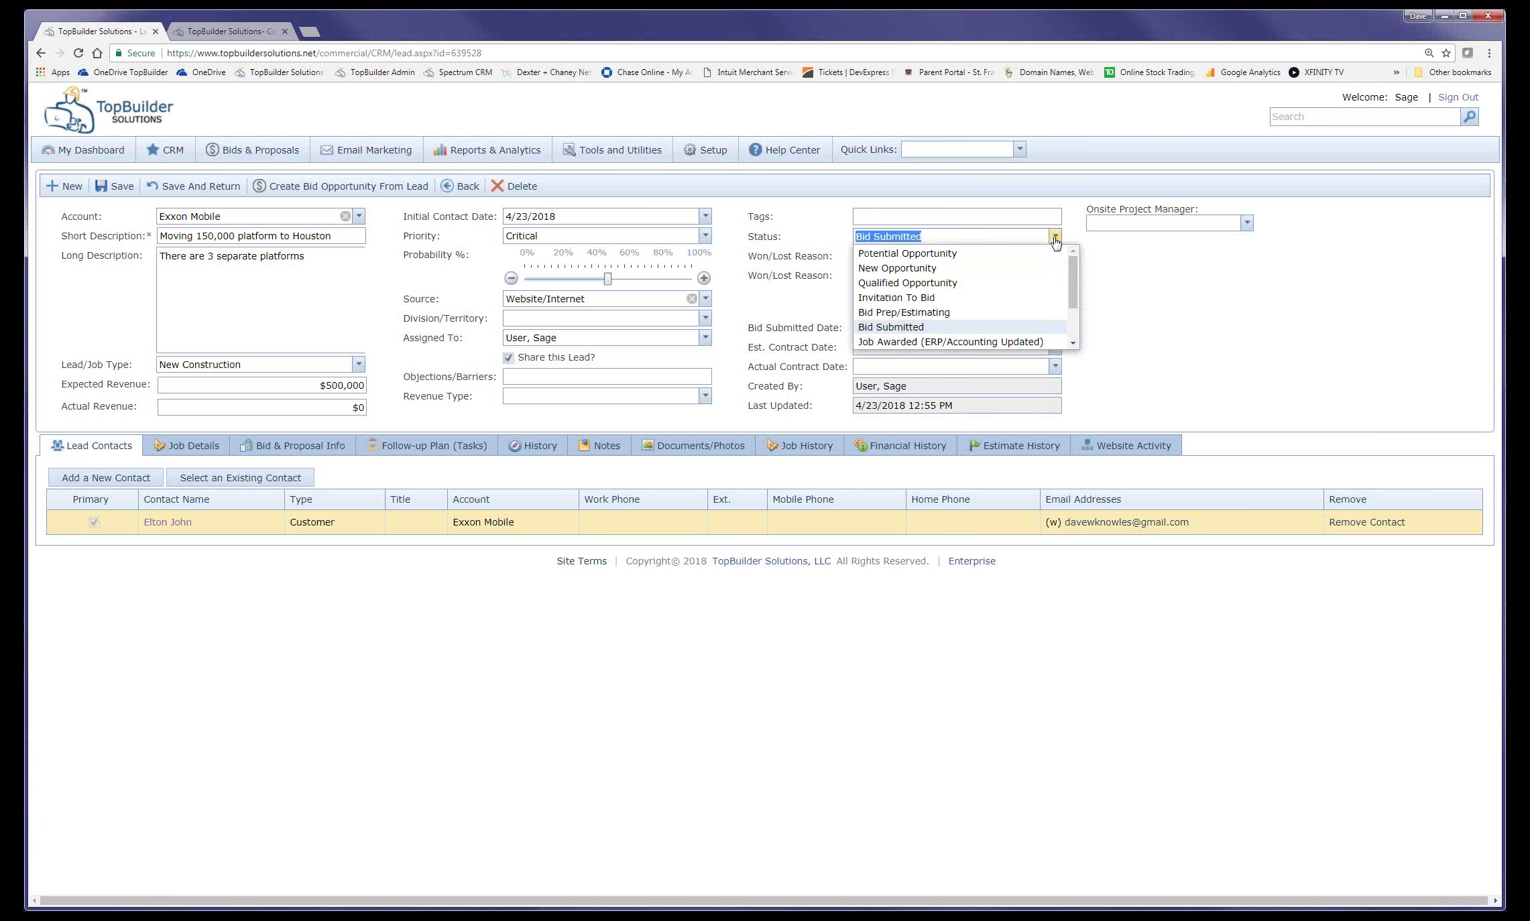
left_click(886, 343)
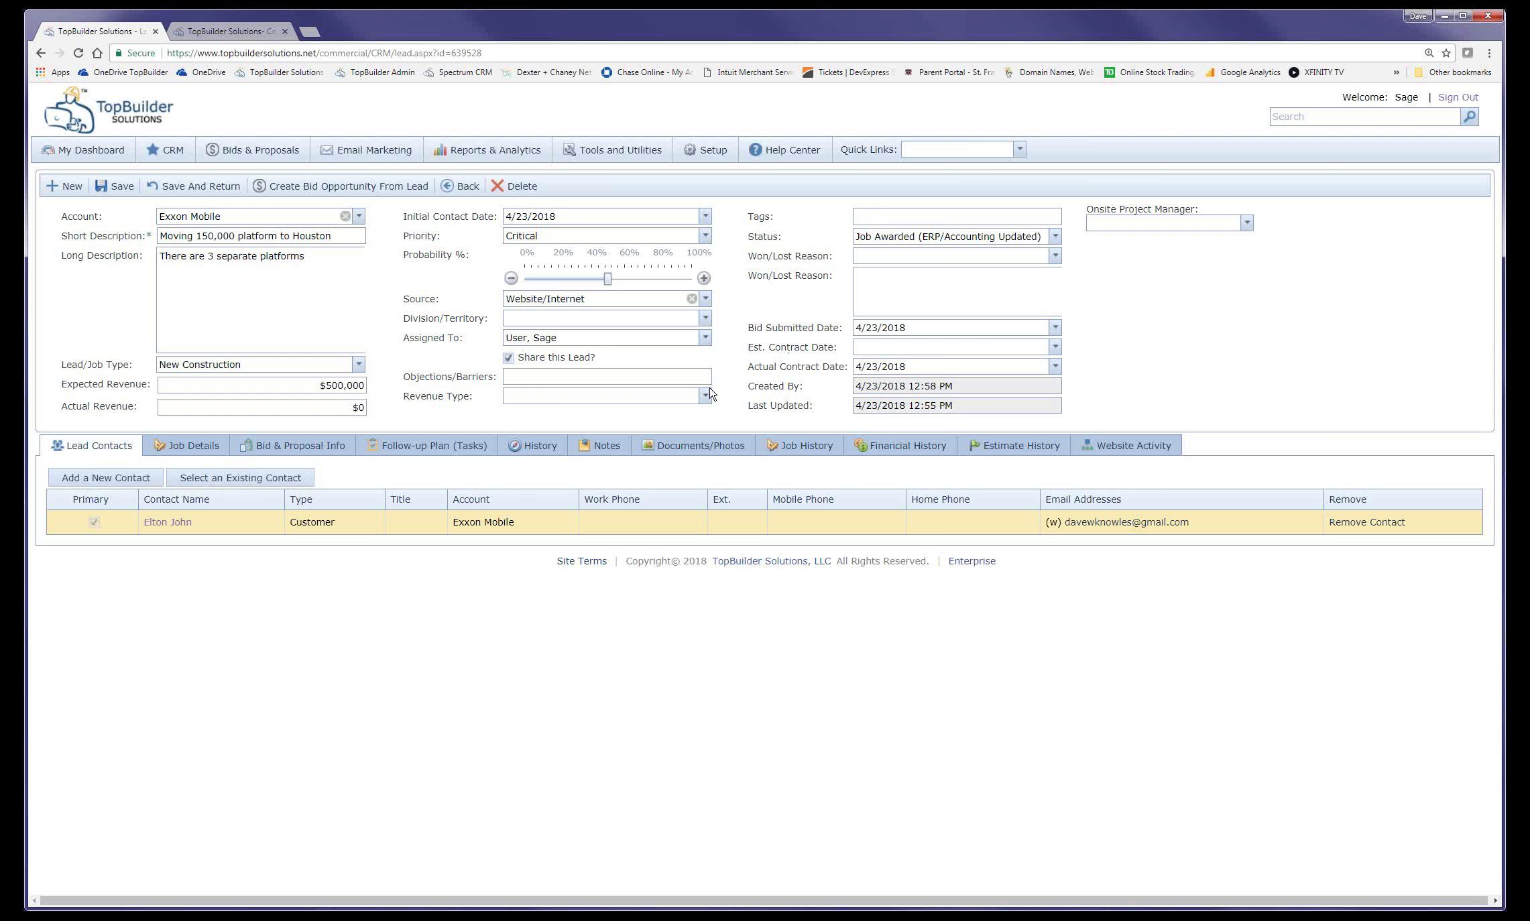
left_click(182, 440)
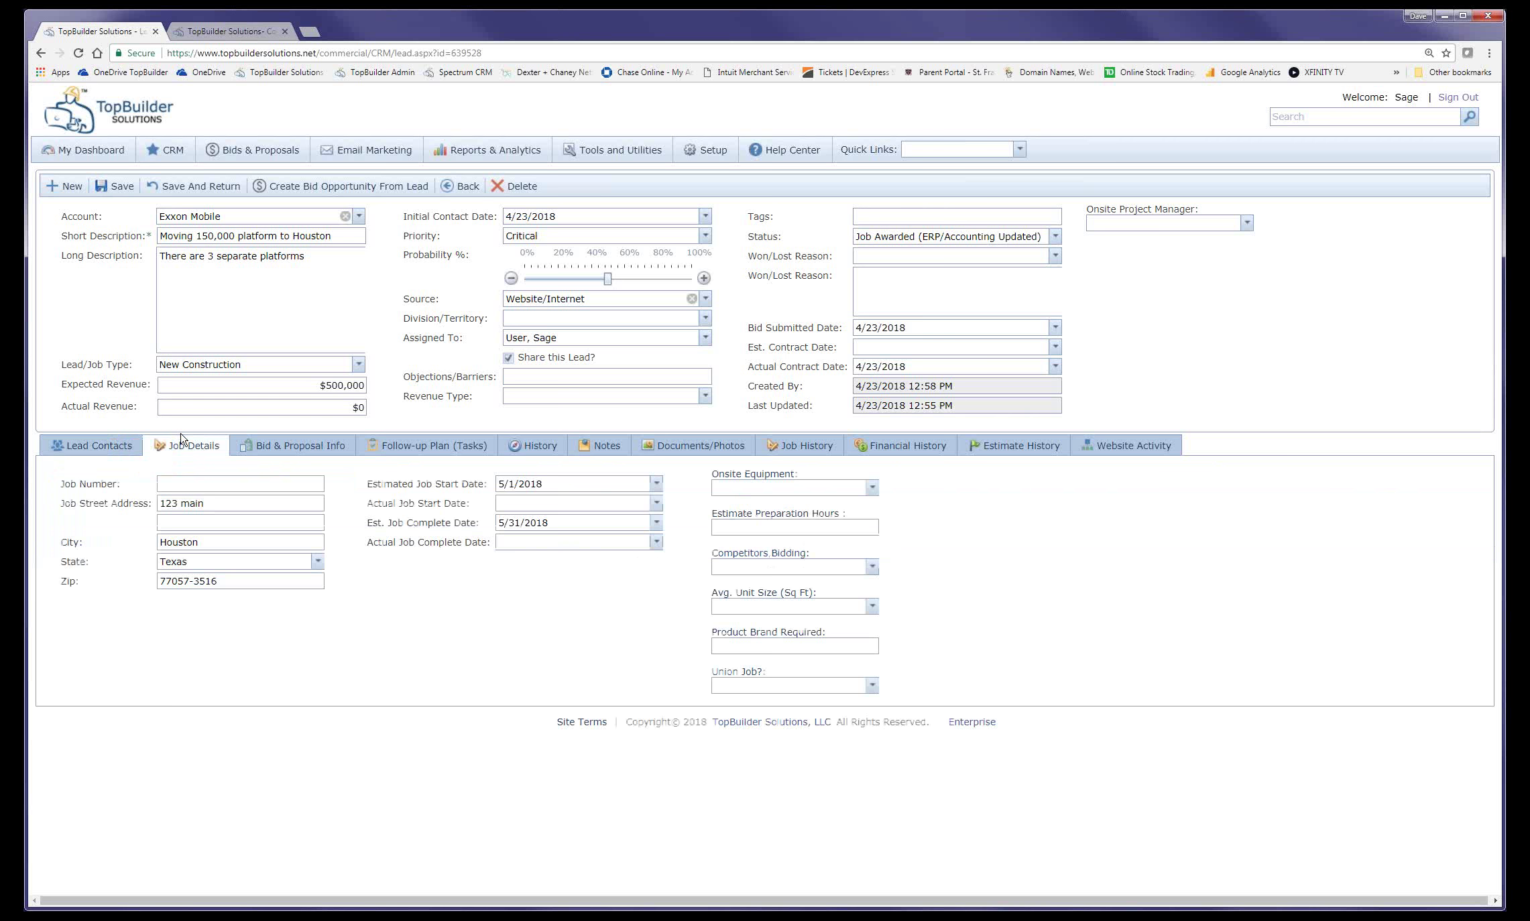
left_click(185, 476)
left_click(1053, 239)
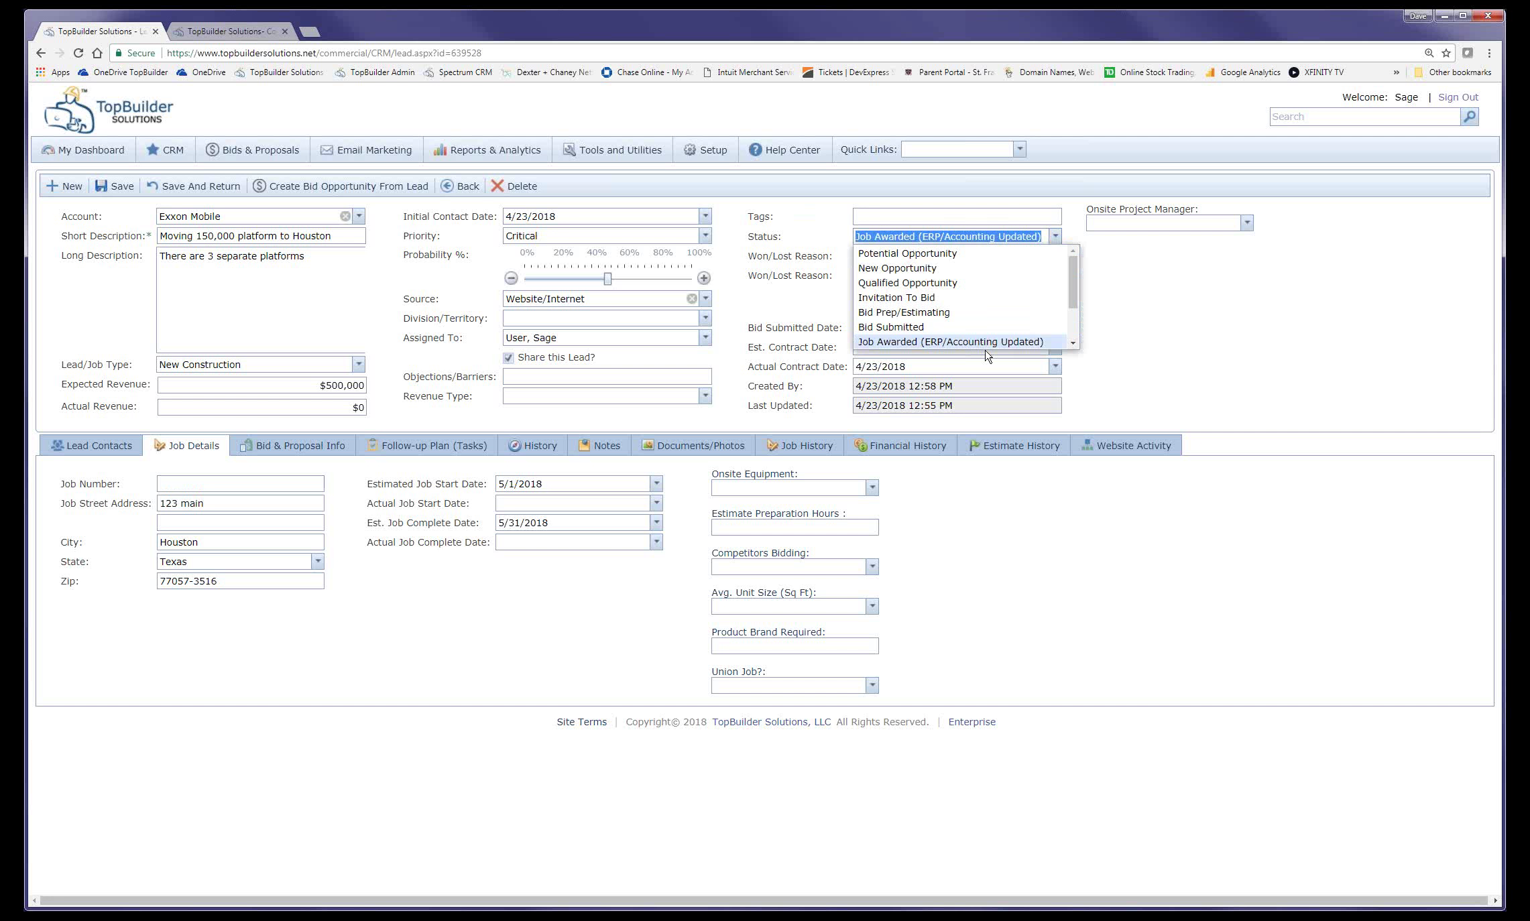
left_click(1188, 346)
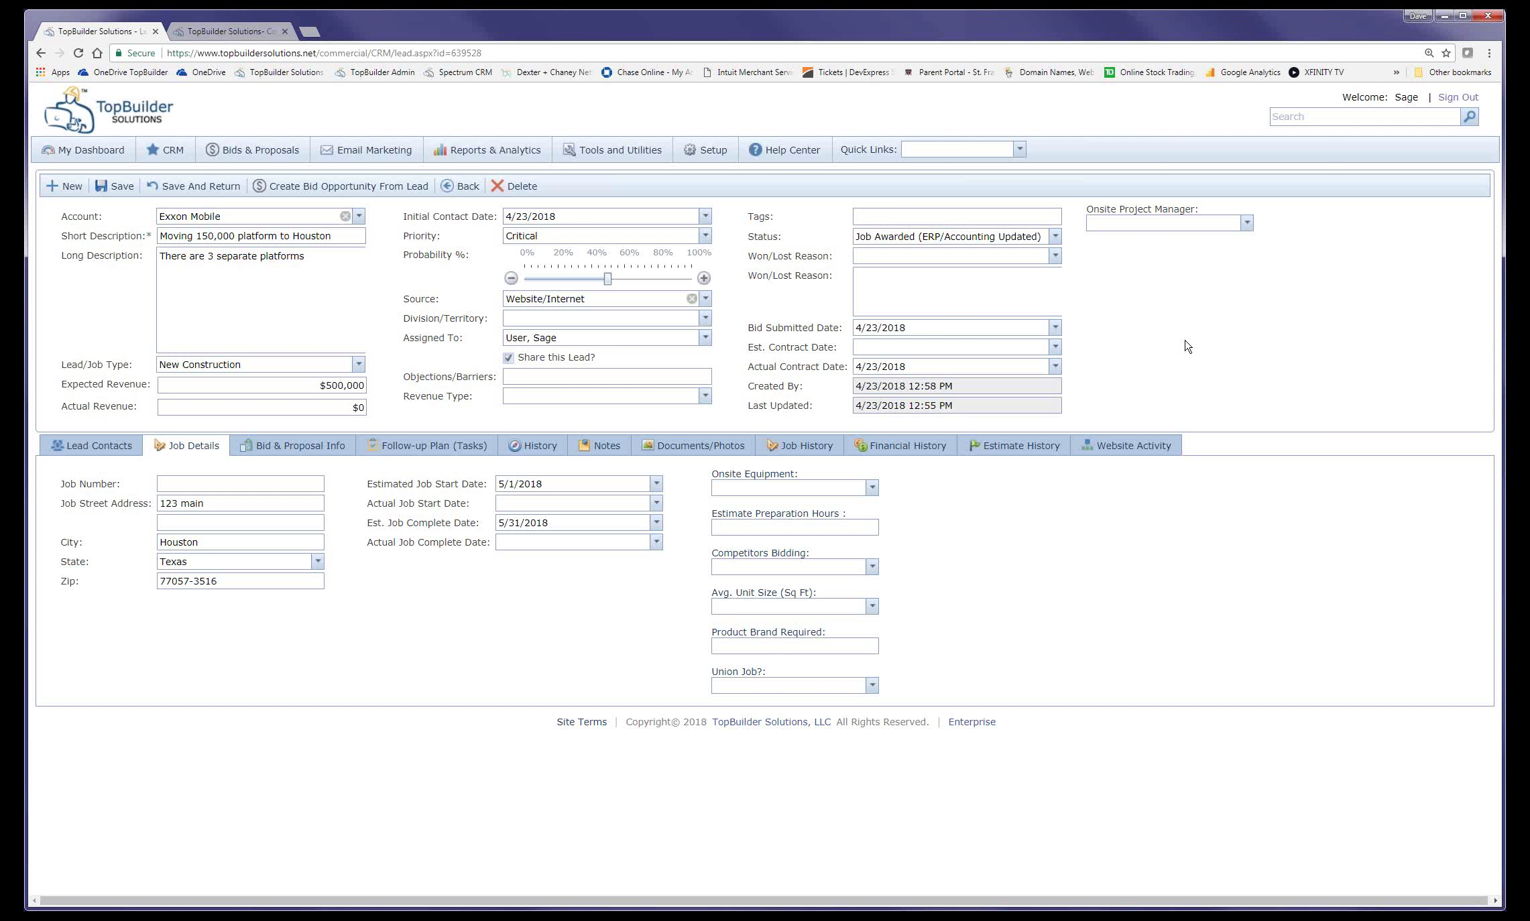
left_click(1055, 236)
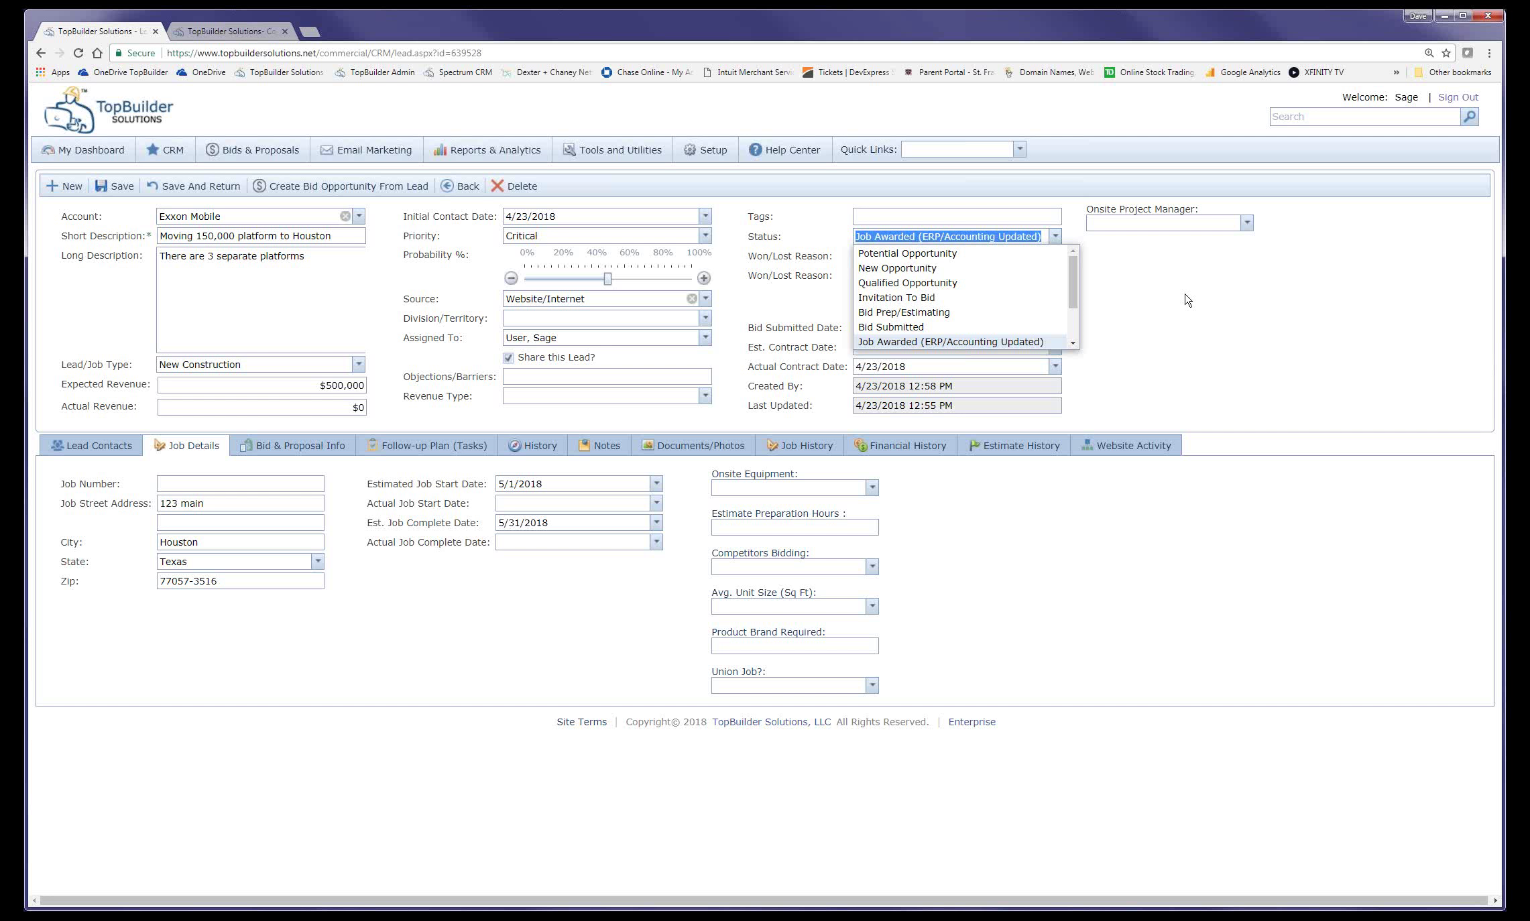
left_click(1187, 300)
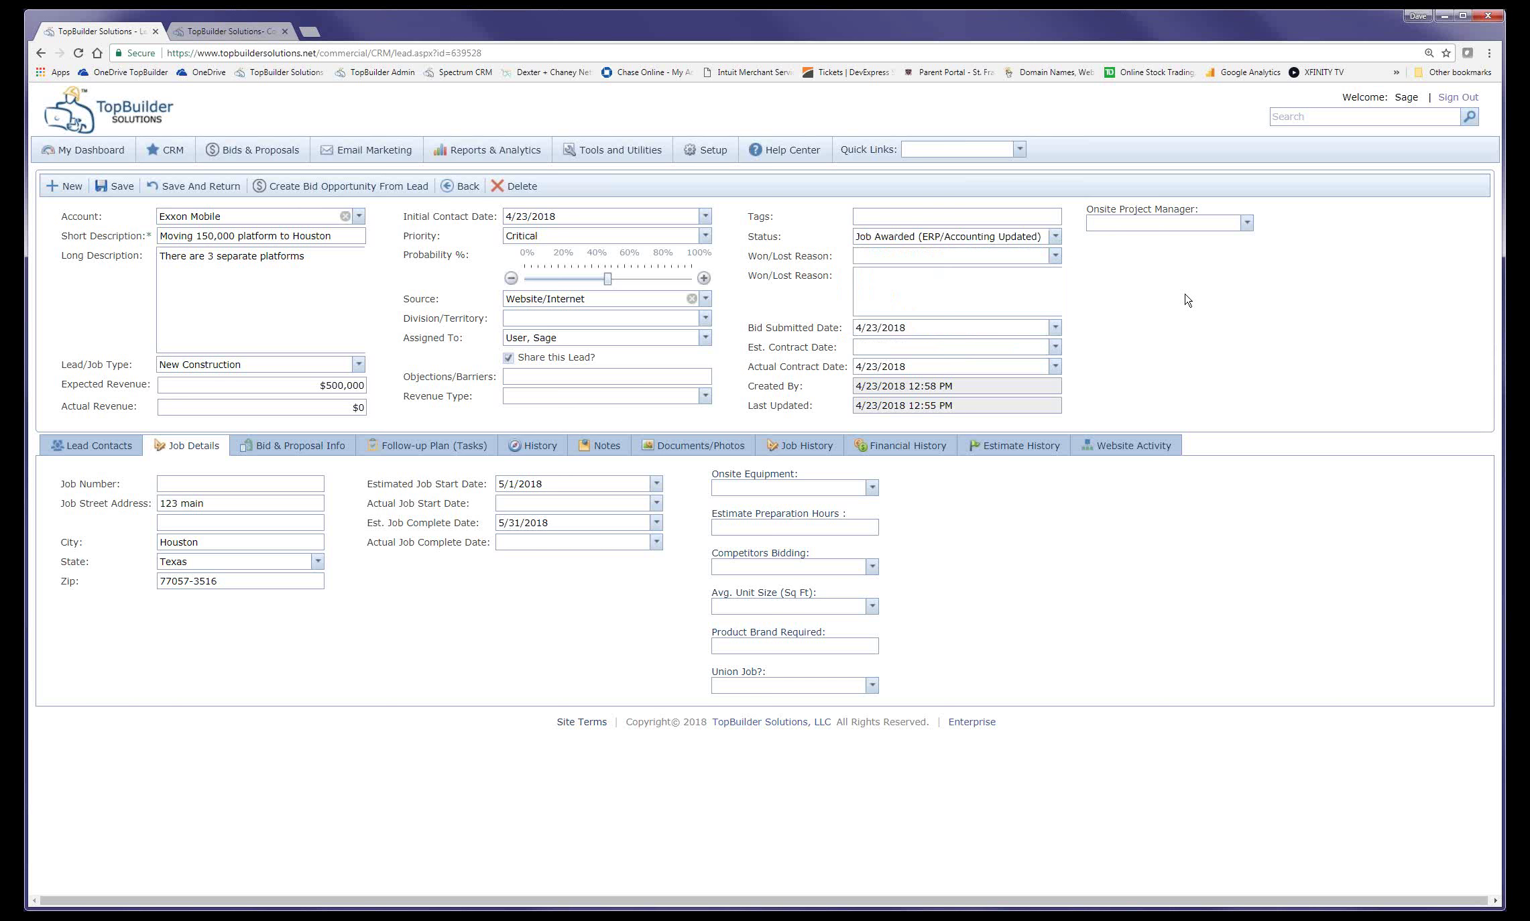